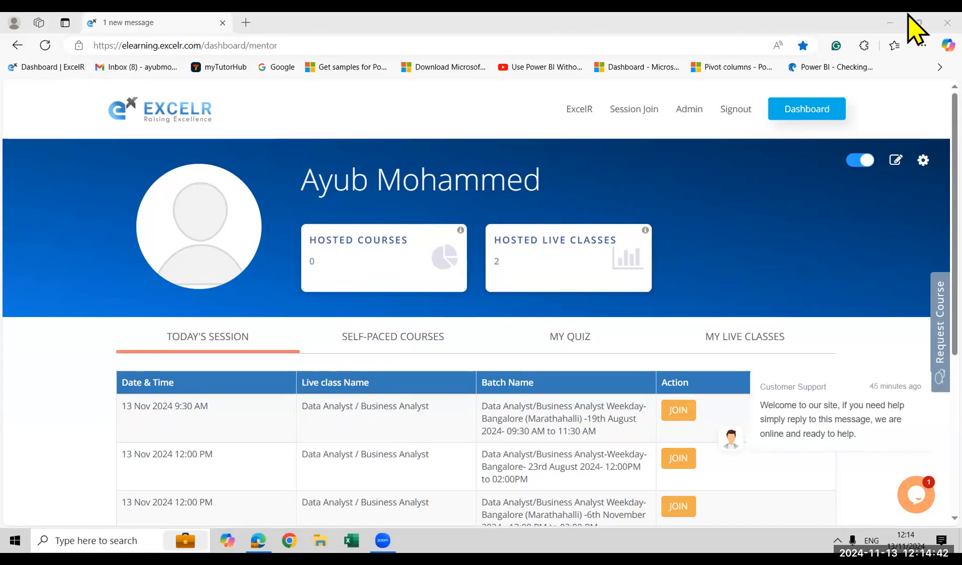
Connect the computer to the EXCELR_5G Wi-Fi network, working from the cleared desktop
{"action": "key", "text": "super+d"}
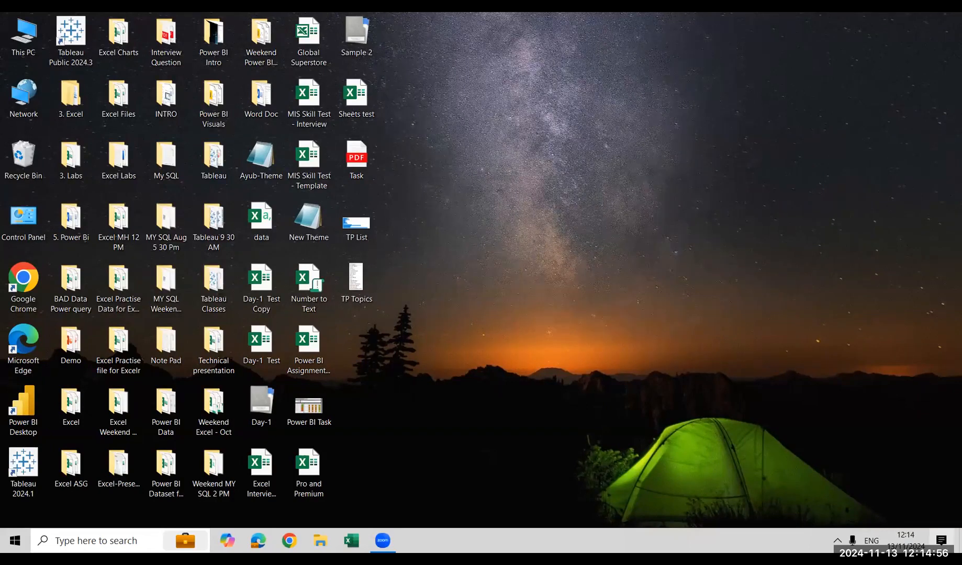
{"action": "left_click", "coordinate": [838, 540]}
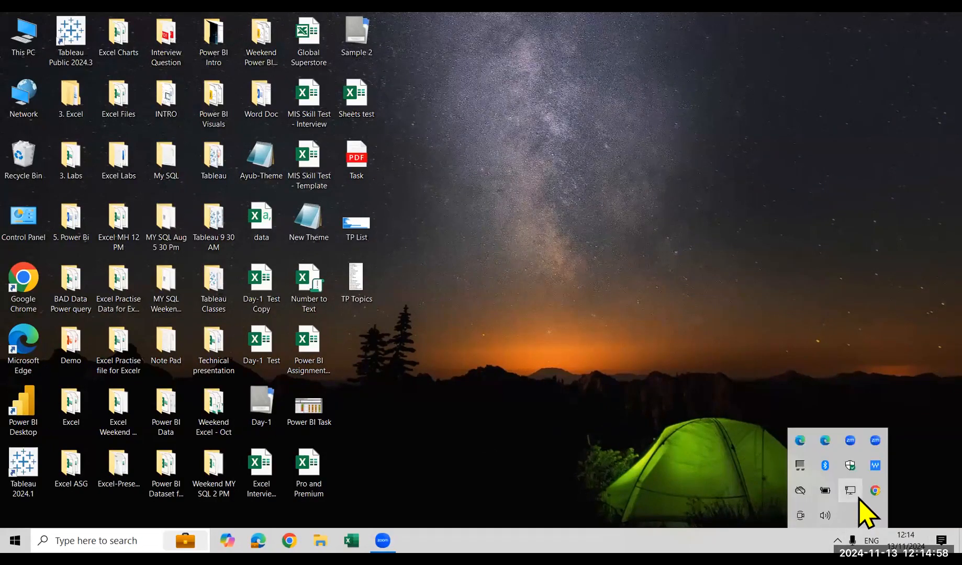
{"action": "left_click", "coordinate": [858, 499]}
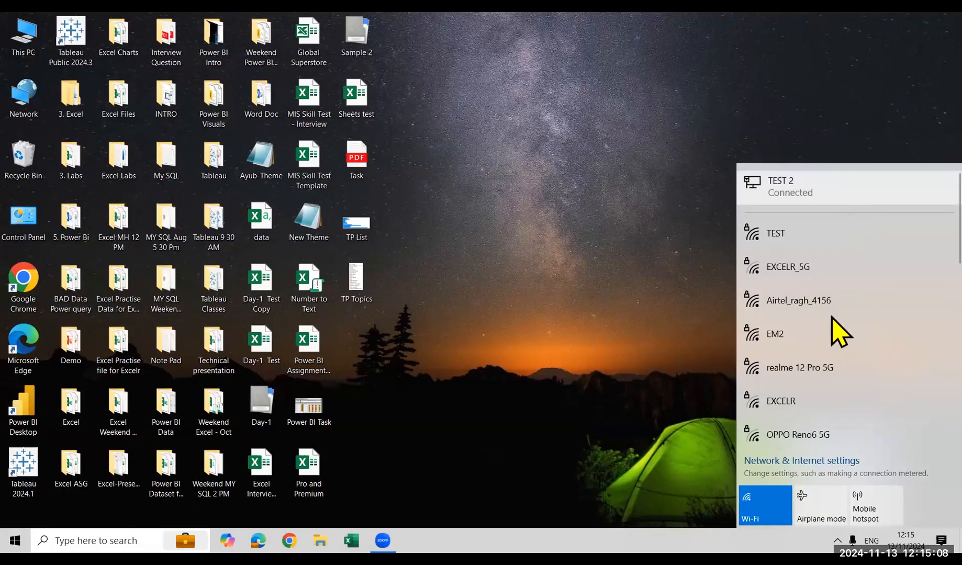
{"action": "left_click", "coordinate": [864, 268]}
{"action": "left_click", "coordinate": [908, 326]}
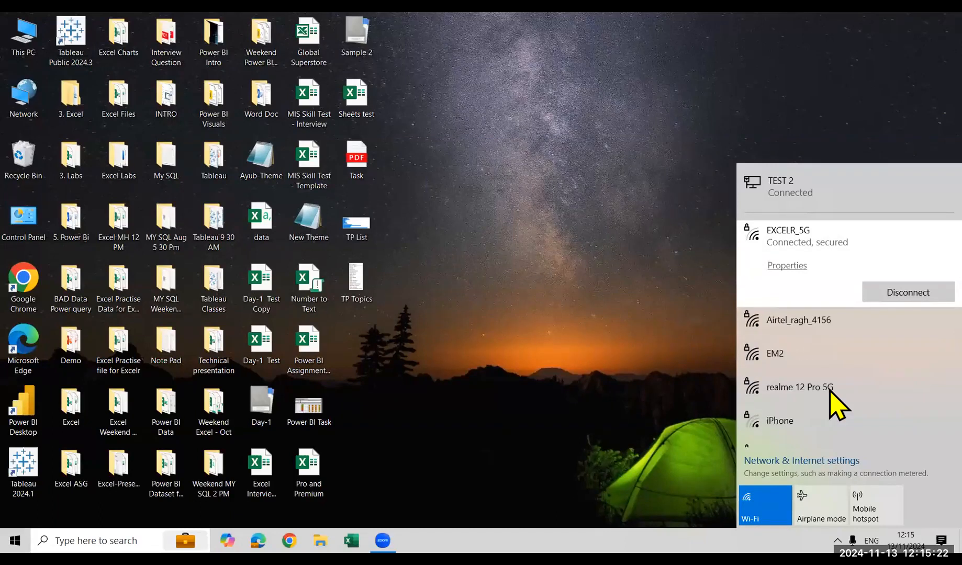
{"action": "key", "text": "Escape"}
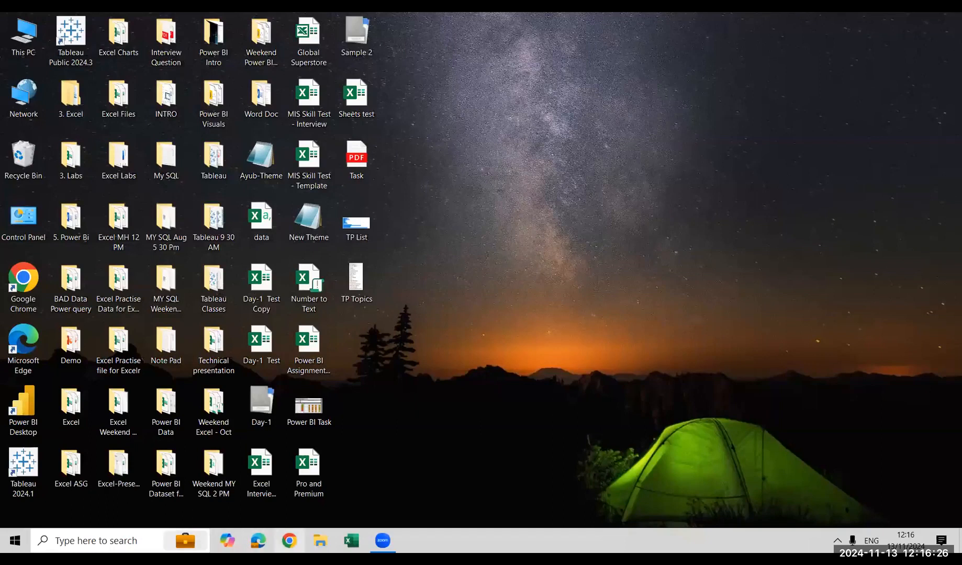
Open the workbook Day-2 & Day -3 Basic and Advance Arithmetic - Copy from the desktop folder Excel MH 12 PM
{"action": "left_click", "coordinate": [321, 541]}
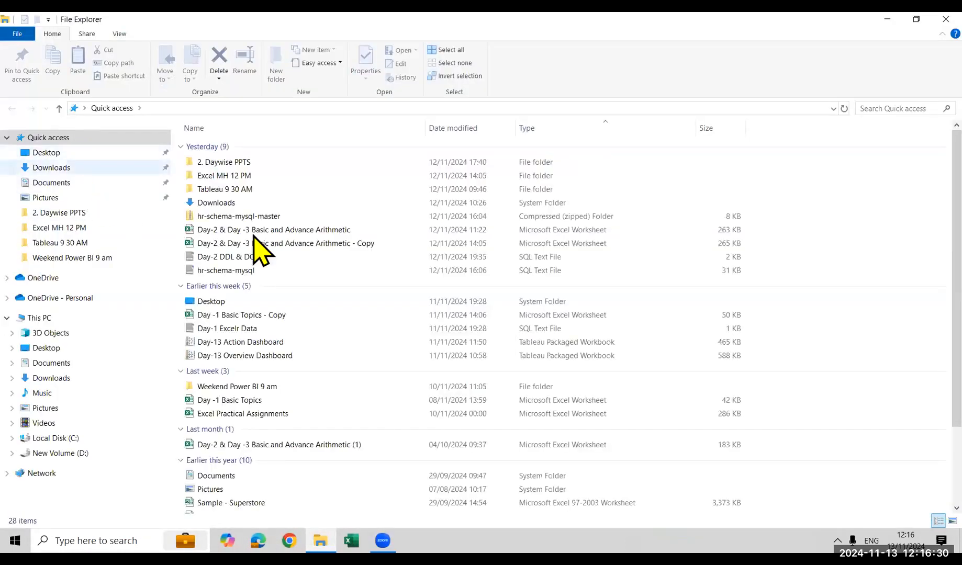
{"action": "double_click", "coordinate": [243, 178]}
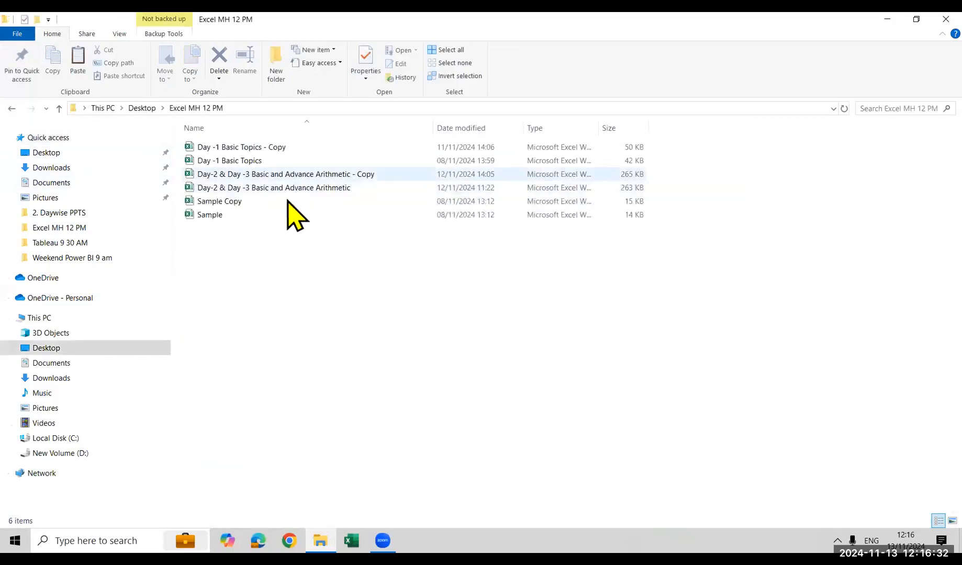
{"action": "double_click", "coordinate": [294, 176]}
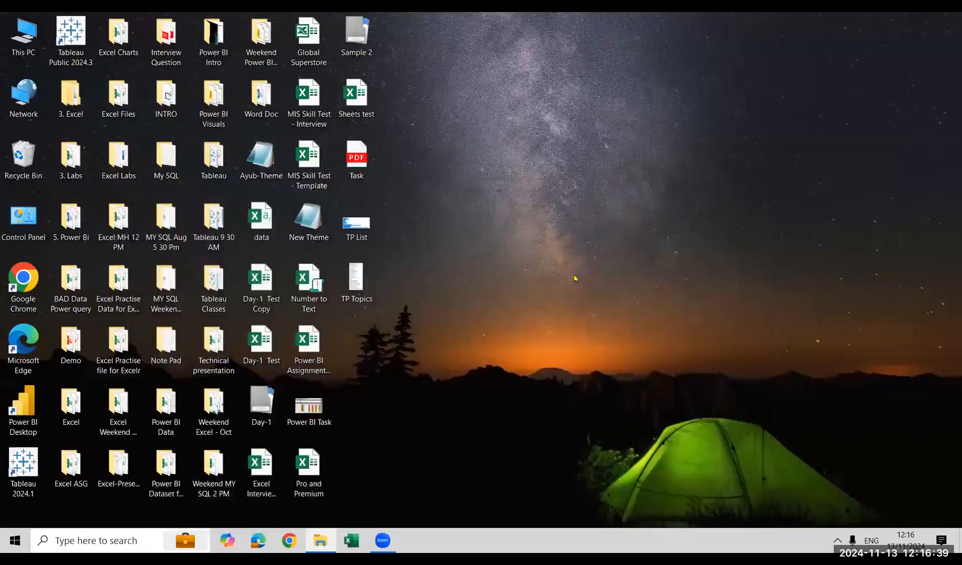
{"action": "right_click", "coordinate": [544, 238]}
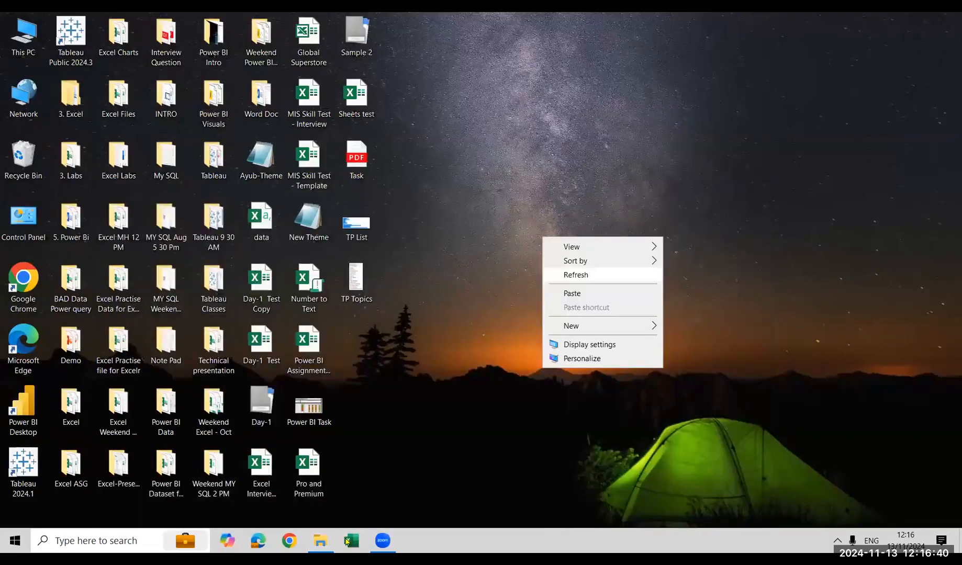
{"action": "left_click", "coordinate": [575, 276]}
{"action": "left_click", "coordinate": [346, 541]}
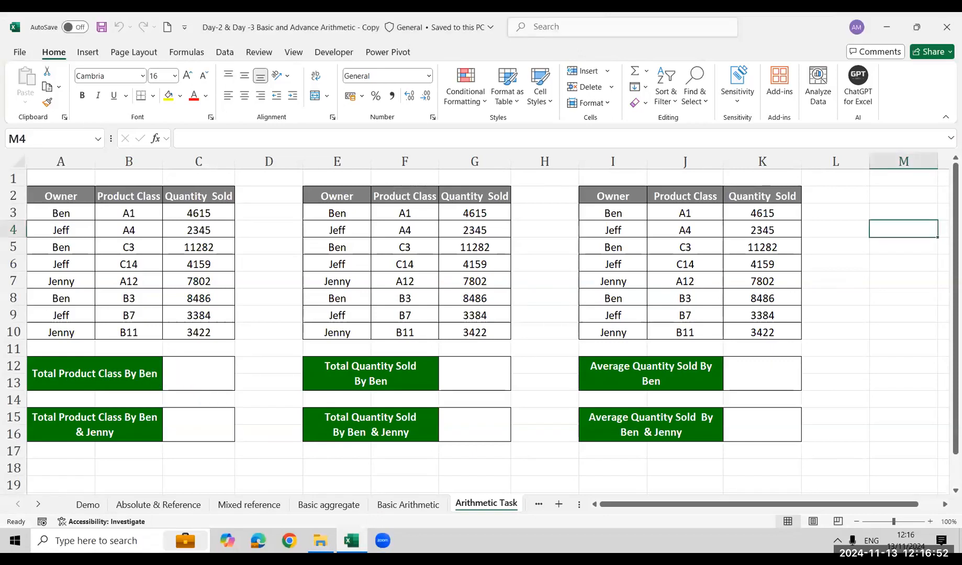
{"action": "left_click", "coordinate": [204, 400]}
{"action": "left_click", "coordinate": [216, 375]}
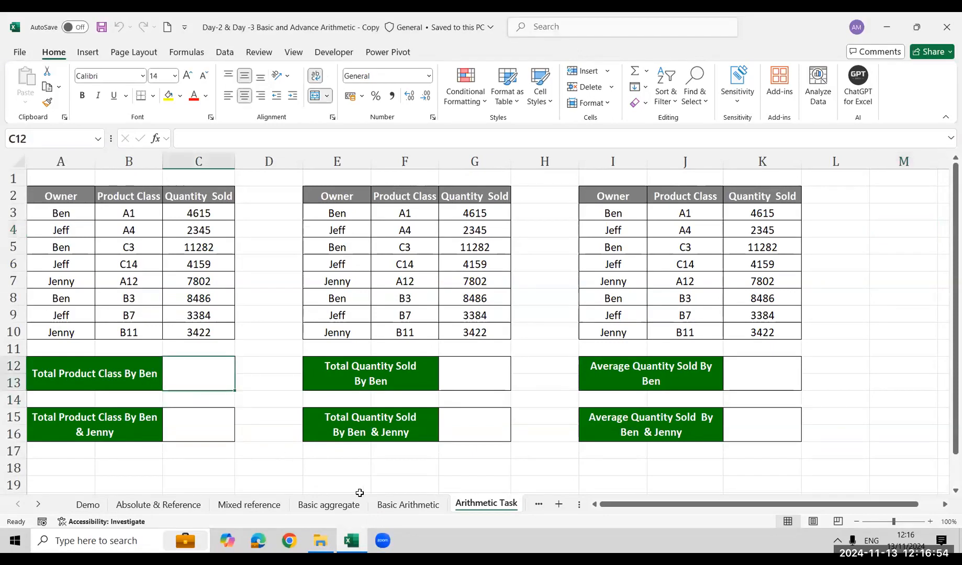
{"action": "key", "text": "alt+Tab"}
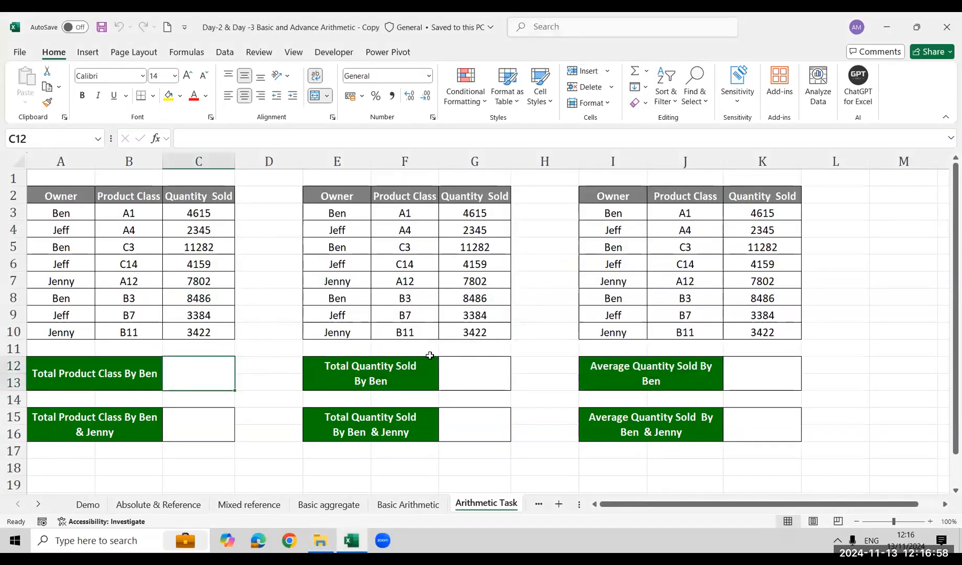
{"action": "left_click", "coordinate": [598, 154]}
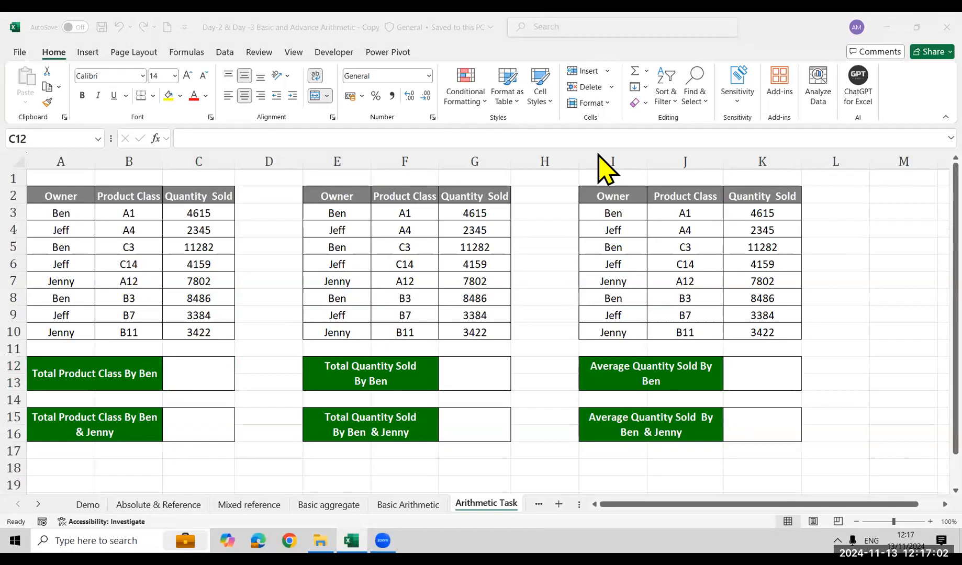
{"action": "left_click", "coordinate": [195, 372]}
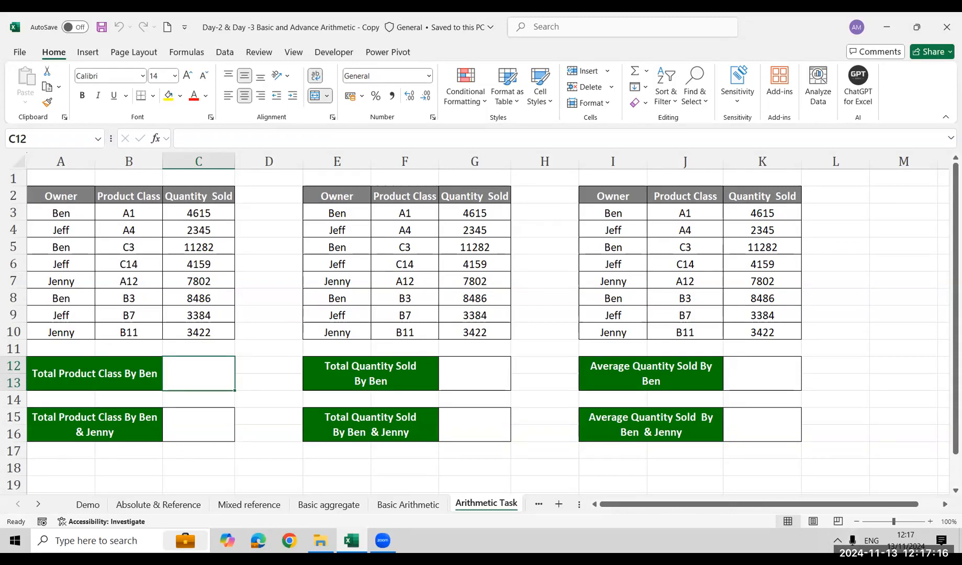
Bring up the Countifs & Sumifs with Freeze sheet to view its department count and salary tasks
{"action": "left_click", "coordinate": [538, 505]}
{"action": "left_click", "coordinate": [487, 504]}
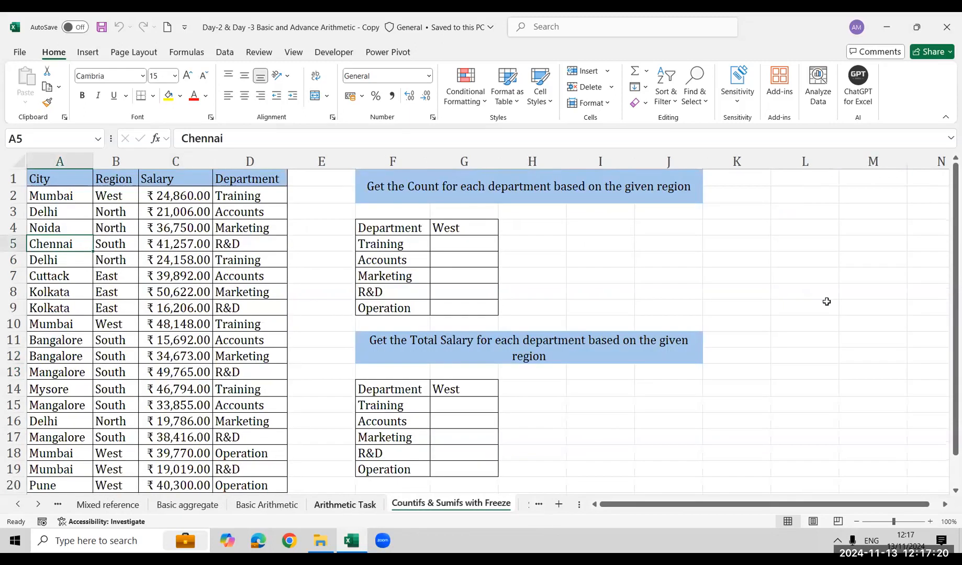
{"action": "left_click", "coordinate": [807, 354]}
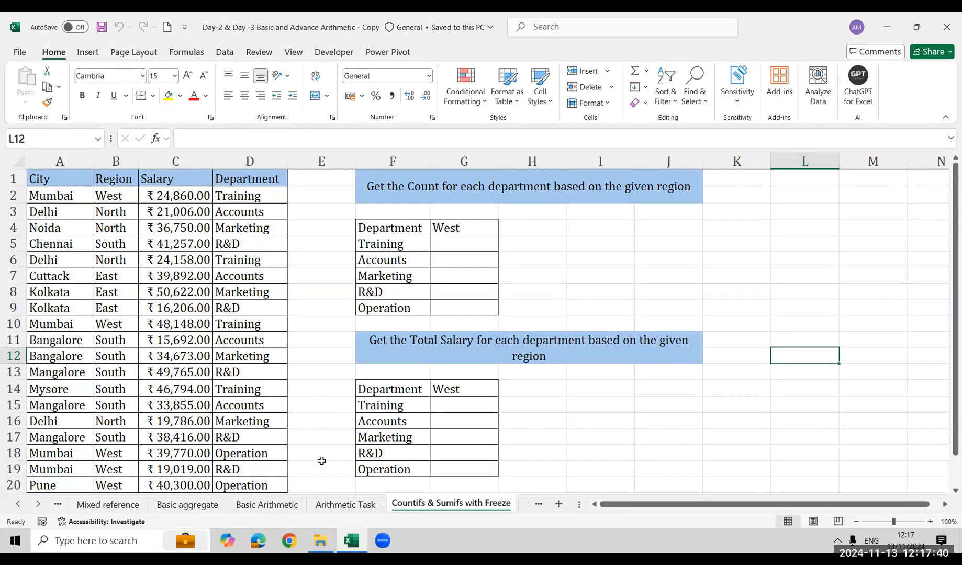
Examine the single-condition COUNTIF, SUMIF and AVERAGEIF examples on the Basic Arithmetic sheet, along with its City and Department columns
{"action": "left_click", "coordinate": [266, 504]}
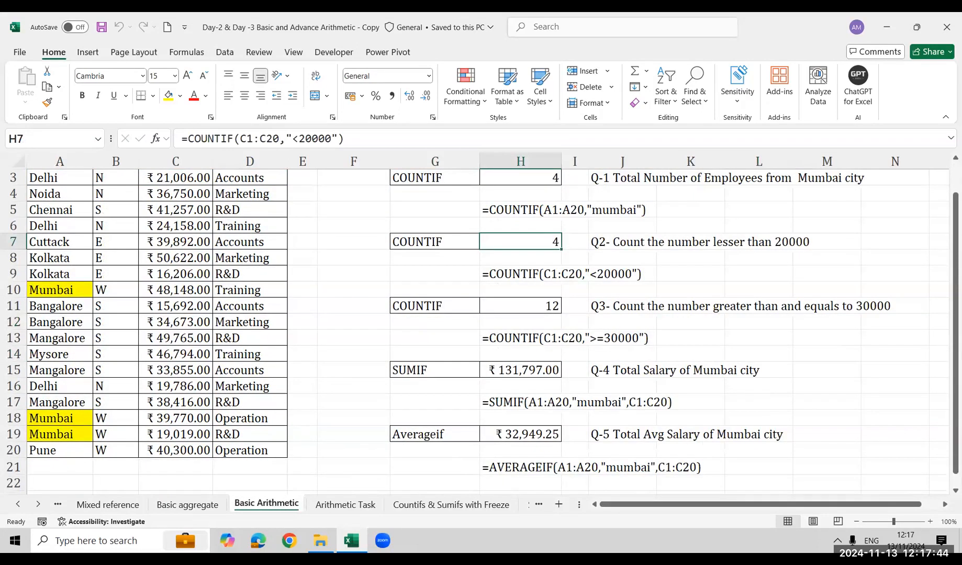
{"action": "left_click", "coordinate": [451, 505]}
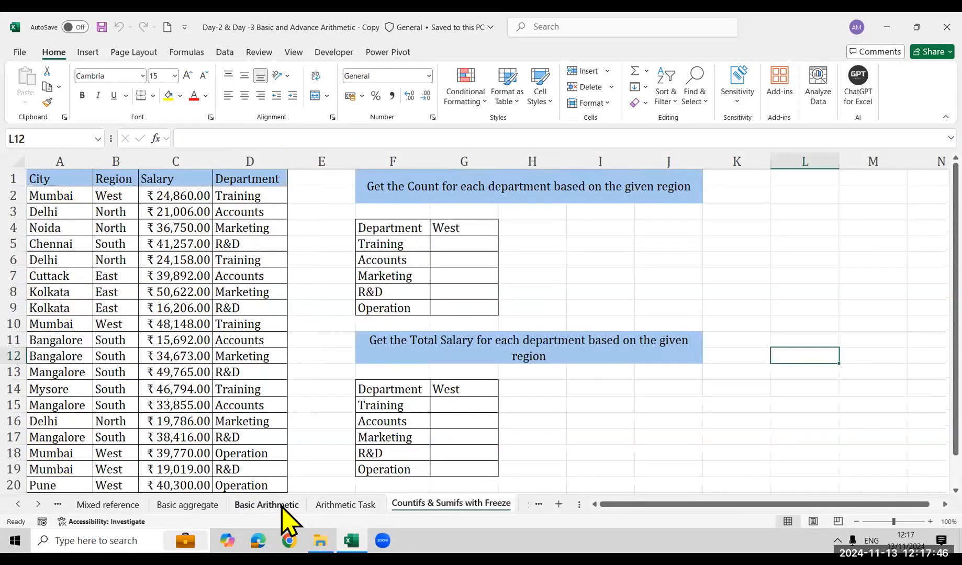
{"action": "left_click", "coordinate": [285, 504]}
{"action": "scroll", "coordinate": [245, 316], "scroll_direction": "up", "scroll_amount": 1}
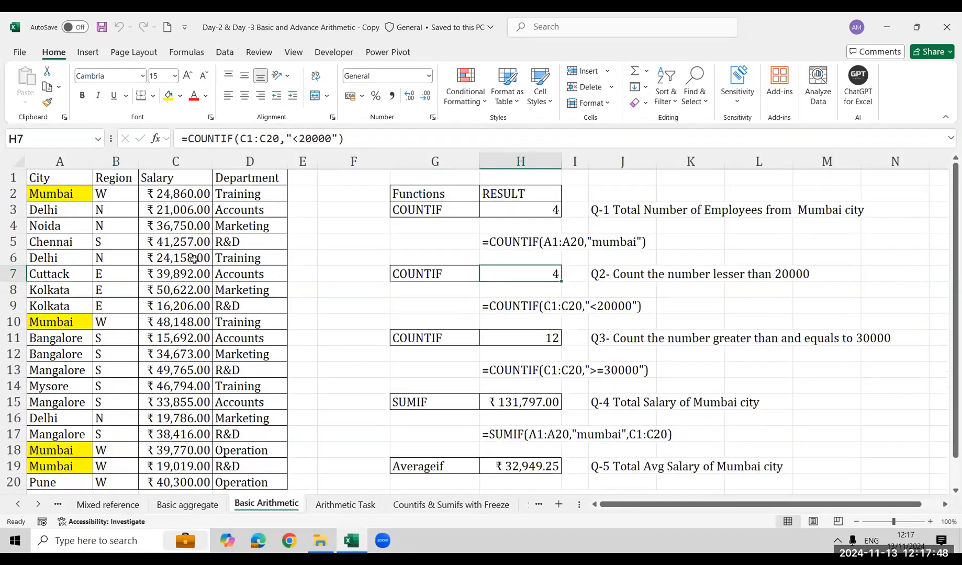
{"action": "left_click", "coordinate": [612, 212]}
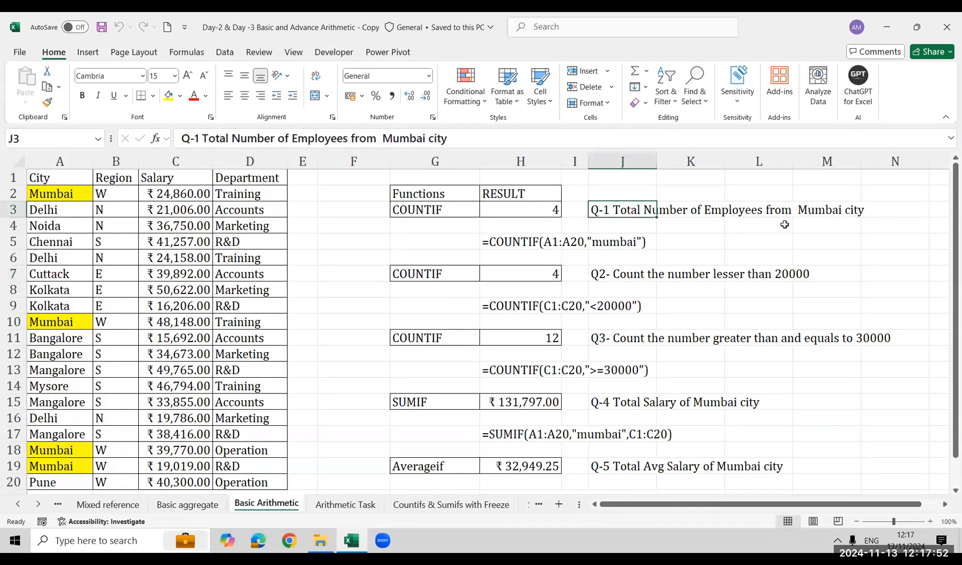
{"action": "left_click", "coordinate": [828, 207]}
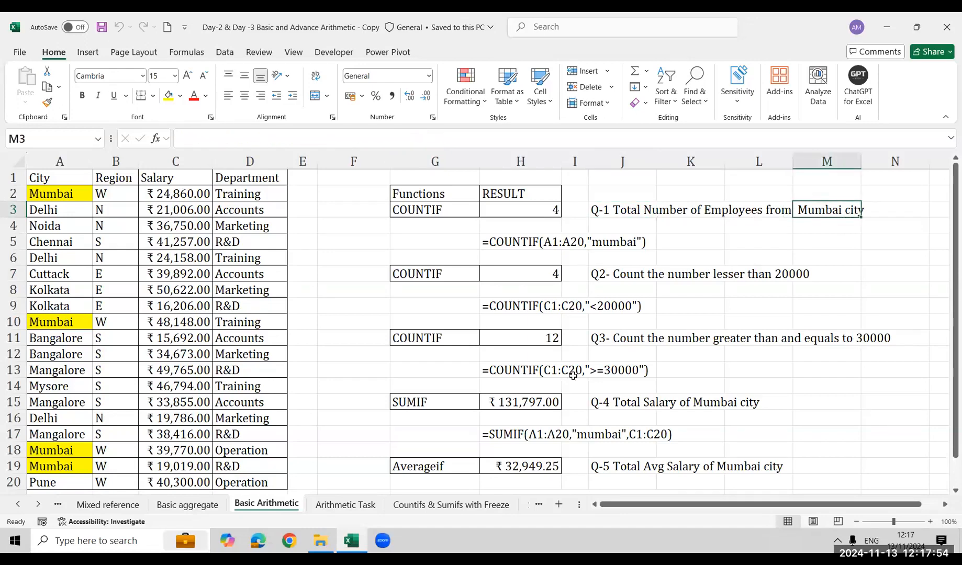
{"action": "left_click", "coordinate": [50, 162]}
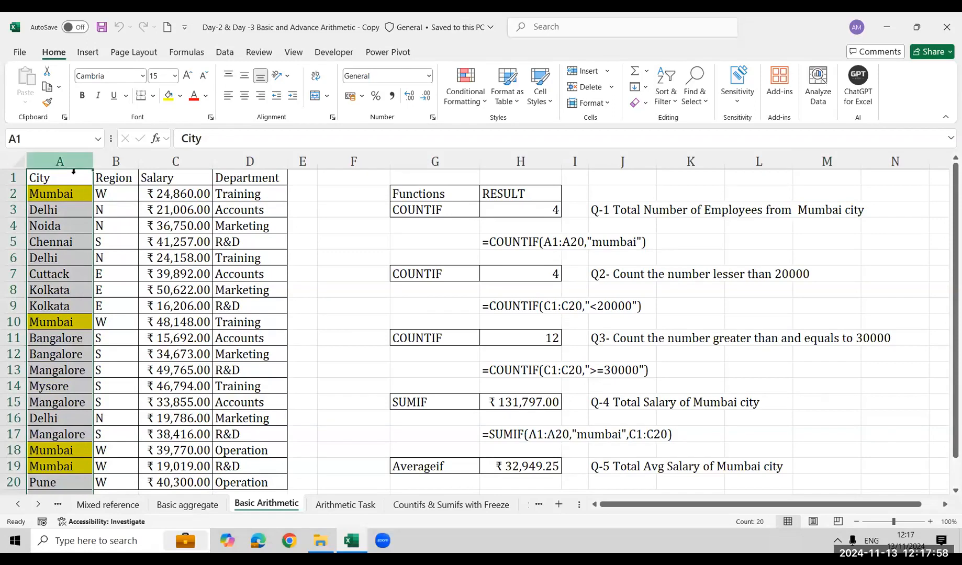
{"action": "left_click", "coordinate": [265, 163]}
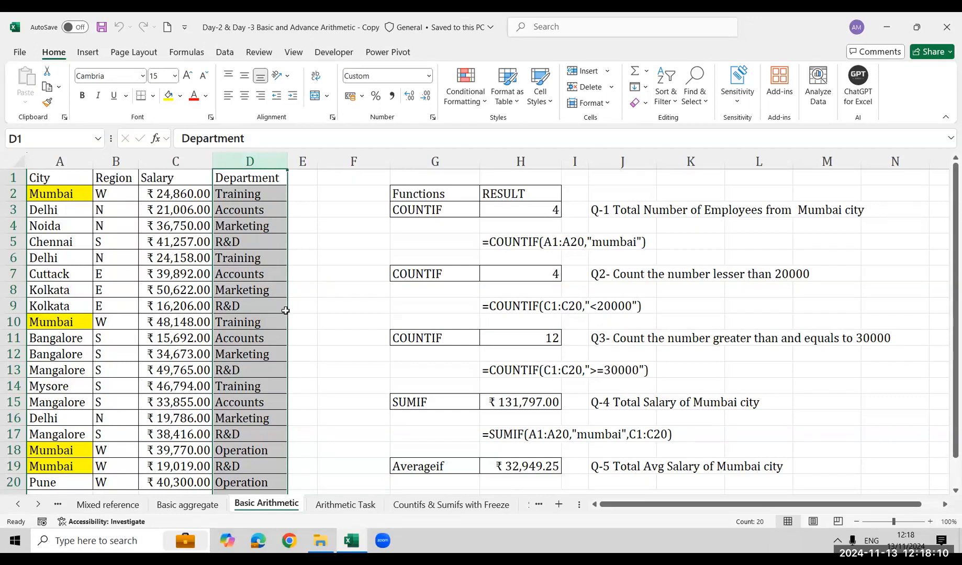
Colour the Training entries of the Mumbai rows in cells D2 and D10 red
{"action": "left_click", "coordinate": [261, 190]}
{"action": "left_click", "coordinate": [195, 95]}
{"action": "left_click", "coordinate": [262, 320]}
{"action": "left_click", "coordinate": [195, 96]}
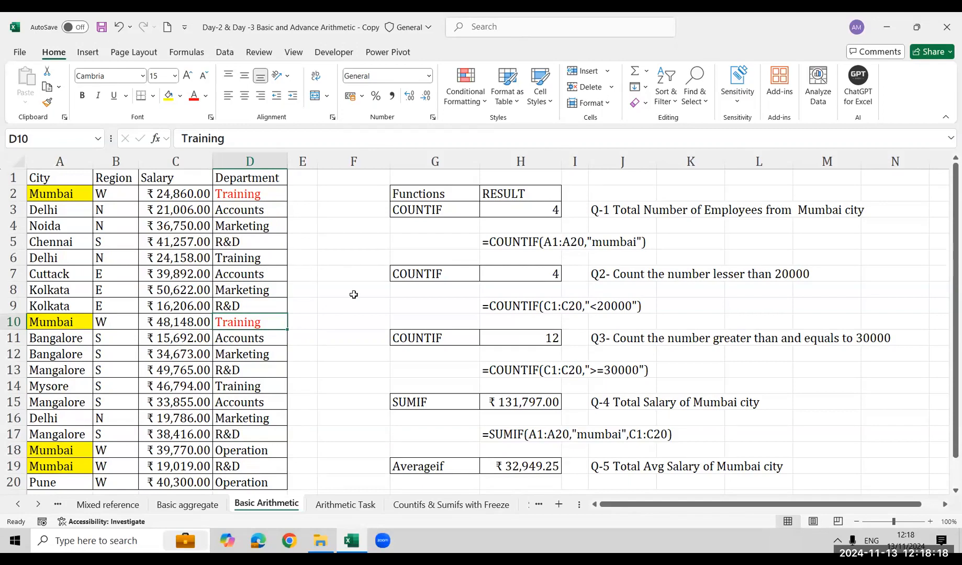
On the Countifs & Sumifs with Freeze sheet, enter the heading "Single condition" in cell P2
{"action": "left_click", "coordinate": [418, 507]}
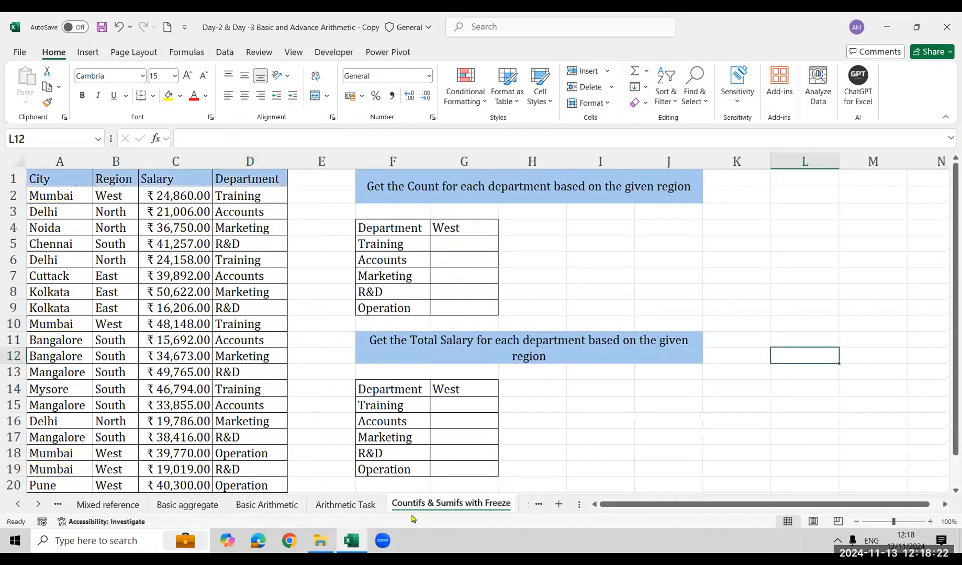
{"action": "left_click", "coordinate": [854, 211]}
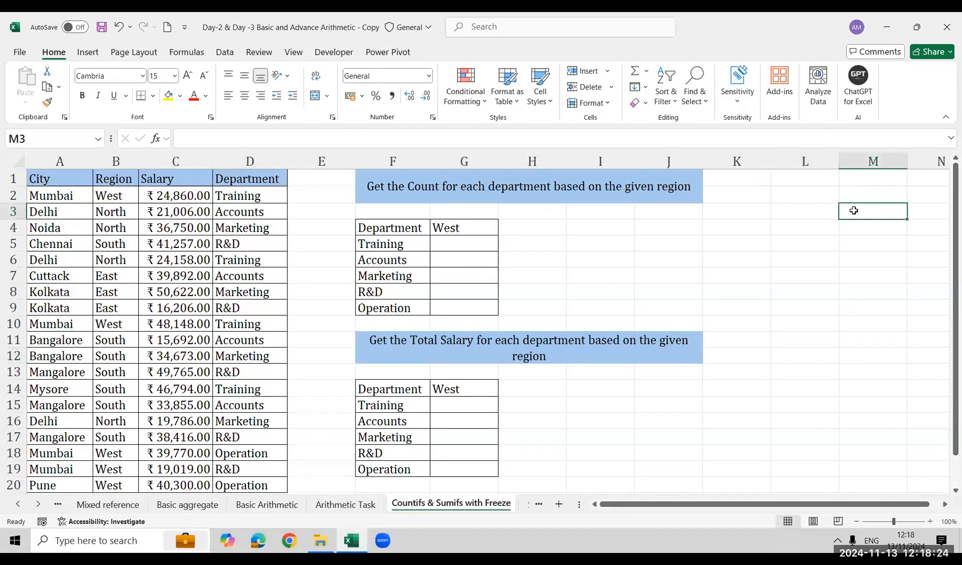
{"action": "key", "text": "Right"}
{"action": "key", "text": "Right"}
{"action": "key", "text": "Right"}
{"action": "key", "text": "Right"}
{"action": "key", "text": "Right"}
{"action": "key", "text": "Right"}
{"action": "key", "text": "Right"}
{"action": "key", "text": "Left"}
{"action": "key", "text": "Left"}
{"action": "key", "text": "Left"}
{"action": "key", "text": "Up"}
{"action": "key", "text": "Left"}
{"action": "type", "text": "M"}
{"action": "key", "text": "BackSpace"}
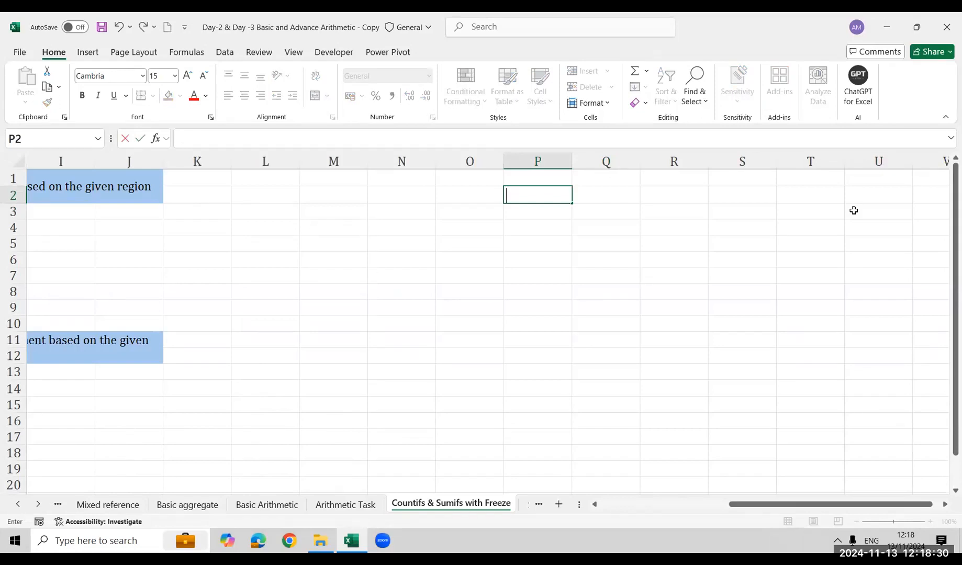
{"action": "type", "text": "0"}
{"action": "key", "text": "BackSpace"}
{"action": "type", "text": "Single co"}
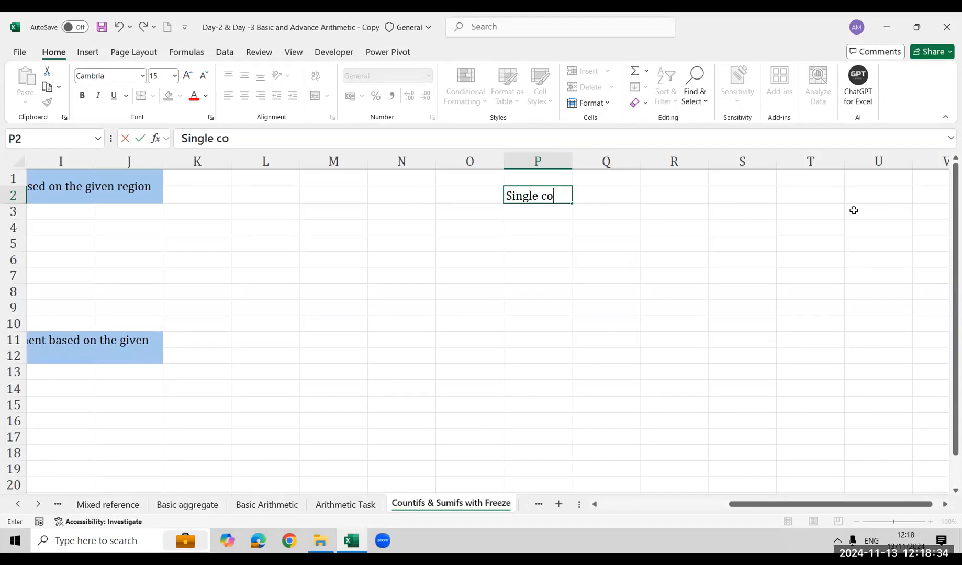
{"action": "type", "text": "nditions"}
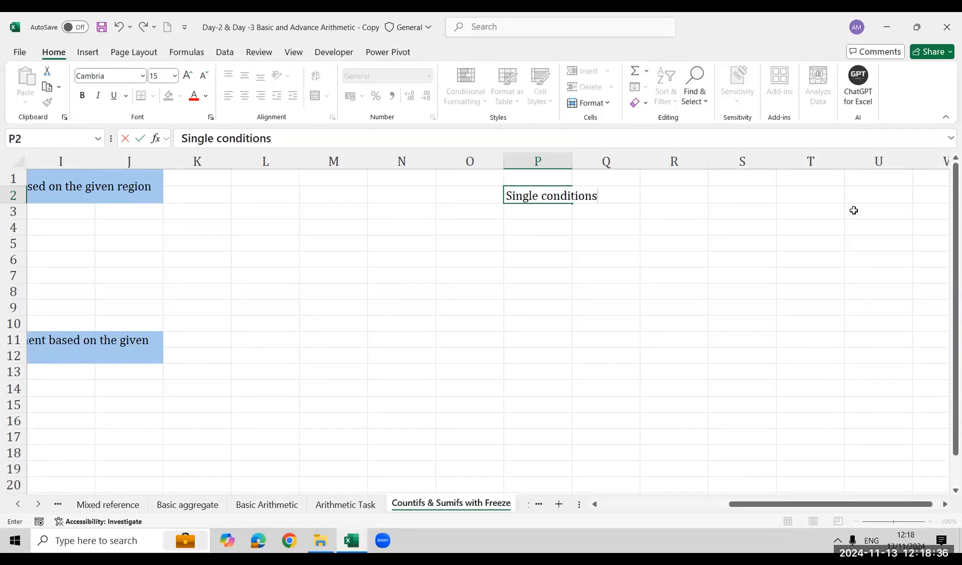
{"action": "key", "text": "Return"}
{"action": "key", "text": "Up"}
{"action": "key", "text": "F2"}
{"action": "key", "text": "BackSpace"}
{"action": "key", "text": "Return"}
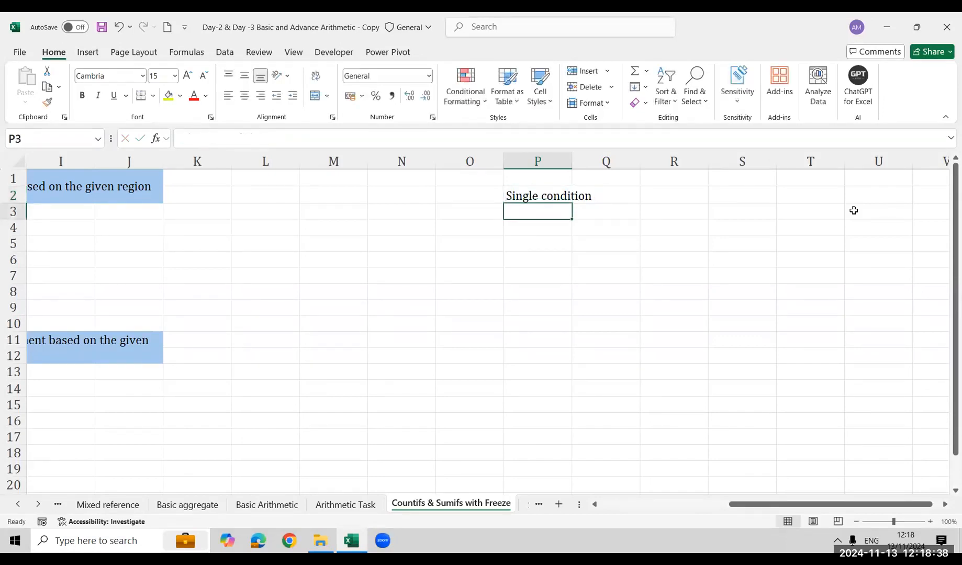
List the functions Sumif, Countif and averageif below the Single condition heading in cells P3 to P5
{"action": "type", "text": "Sumif"}
{"action": "key", "text": "Return"}
{"action": "type", "text": "Countif"}
{"action": "key", "text": "Return"}
{"action": "type", "text": "averageif"}
{"action": "key", "text": "Return"}
Enter the heading "More than one conditions" in cell R2, beside the single-condition list
{"action": "key", "text": "Up"}
{"action": "key", "text": "Up"}
{"action": "key", "text": "Up"}
{"action": "key", "text": "Right"}
{"action": "key", "text": "Up"}
{"action": "key", "text": "Right"}
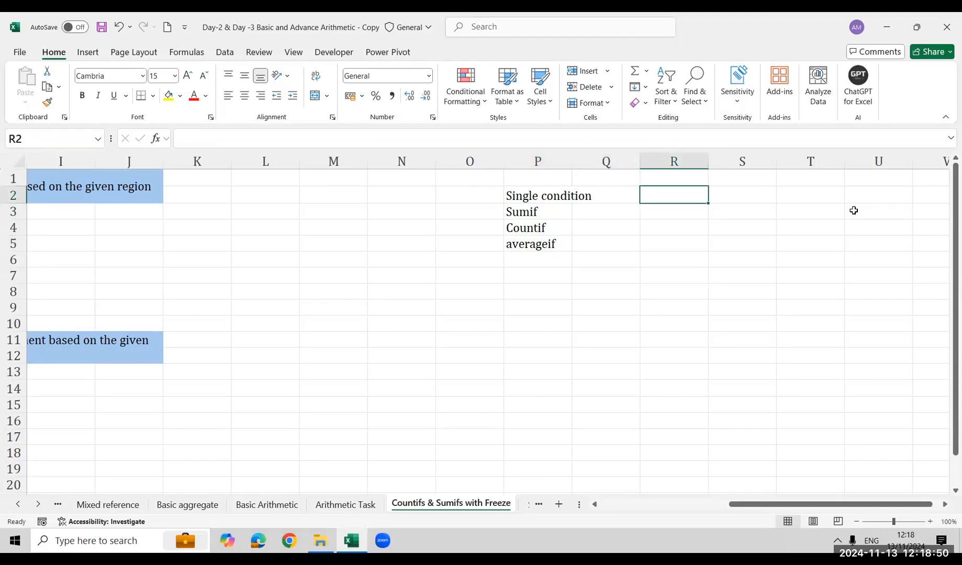
{"action": "type", "text": "Mor"}
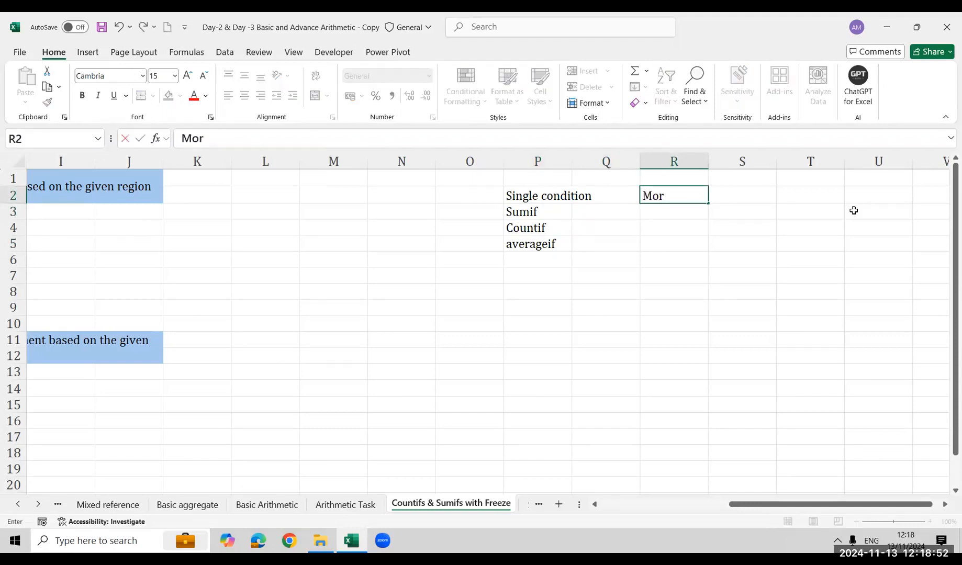
{"action": "type", "text": "e than one"}
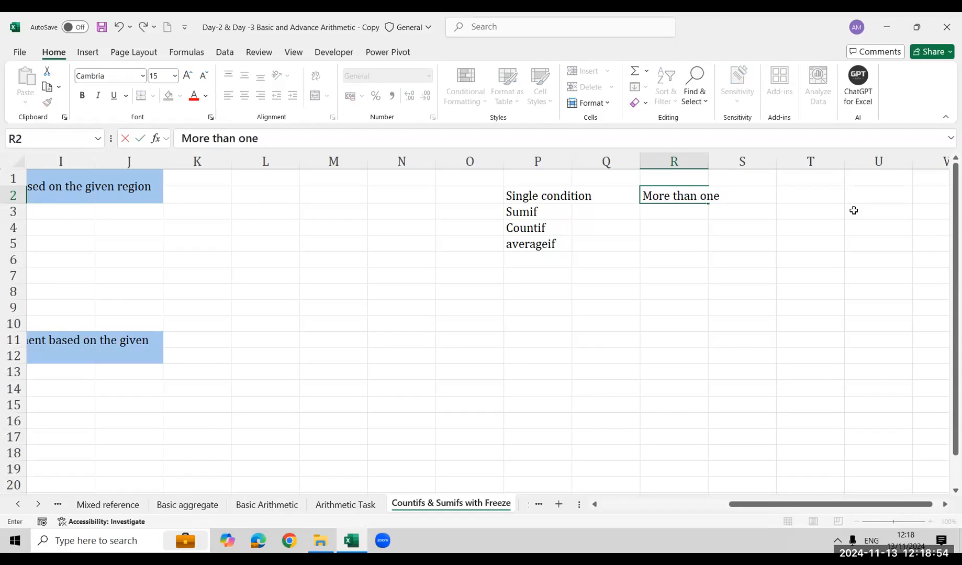
{"action": "type", "text": " condition"}
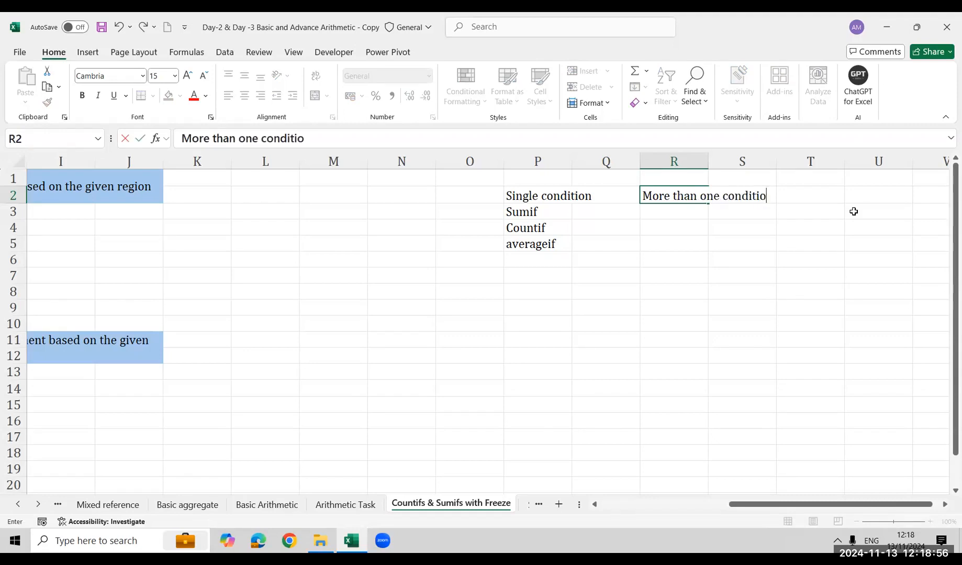
{"action": "key", "text": "Return"}
{"action": "key", "text": "Up"}
{"action": "key", "text": "F2"}
{"action": "type", "text": "s"}
{"action": "key", "text": "Return"}
List the functions Sumifs, Countifs and Averageifs below the More than one conditions heading in cells R3 to R5
{"action": "type", "text": "Sumifs"}
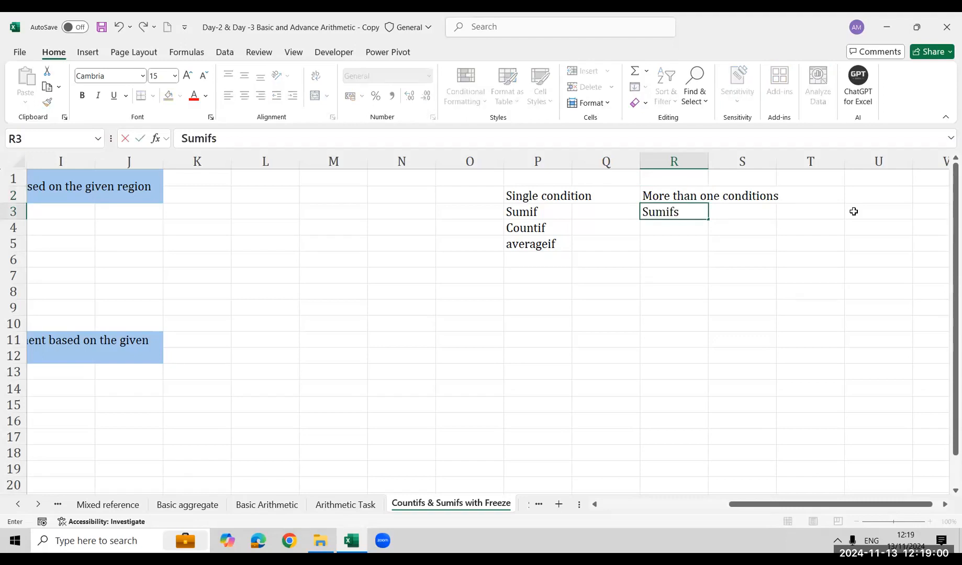
{"action": "key", "text": "Return"}
{"action": "type", "text": "Counfi"}
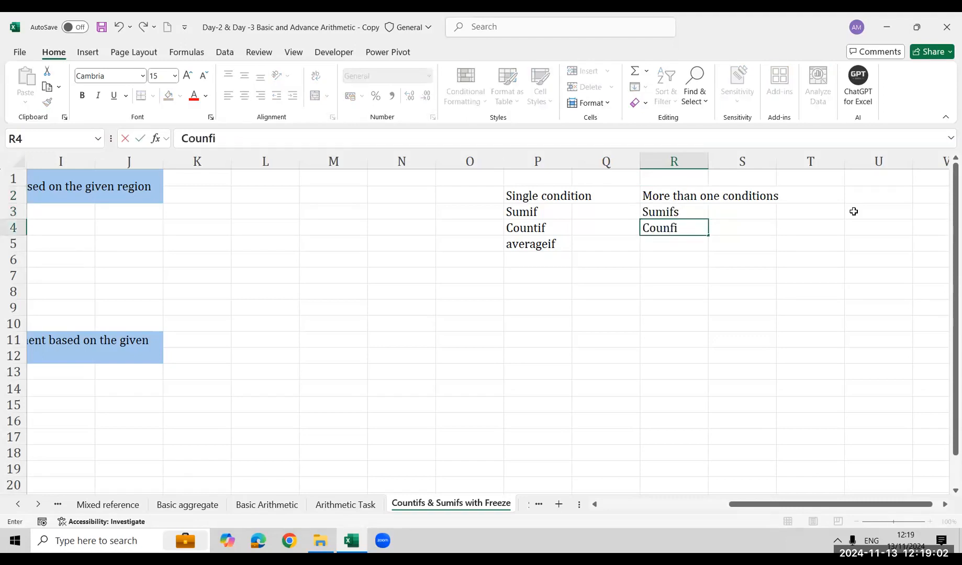
{"action": "key", "text": "BackSpace"}
{"action": "key", "text": "BackSpace"}
{"action": "type", "text": "tifs"}
{"action": "key", "text": "Return"}
{"action": "type", "text": "Ace"}
{"action": "key", "text": "BackSpace"}
{"action": "key", "text": "BackSpace"}
{"action": "type", "text": "vera"}
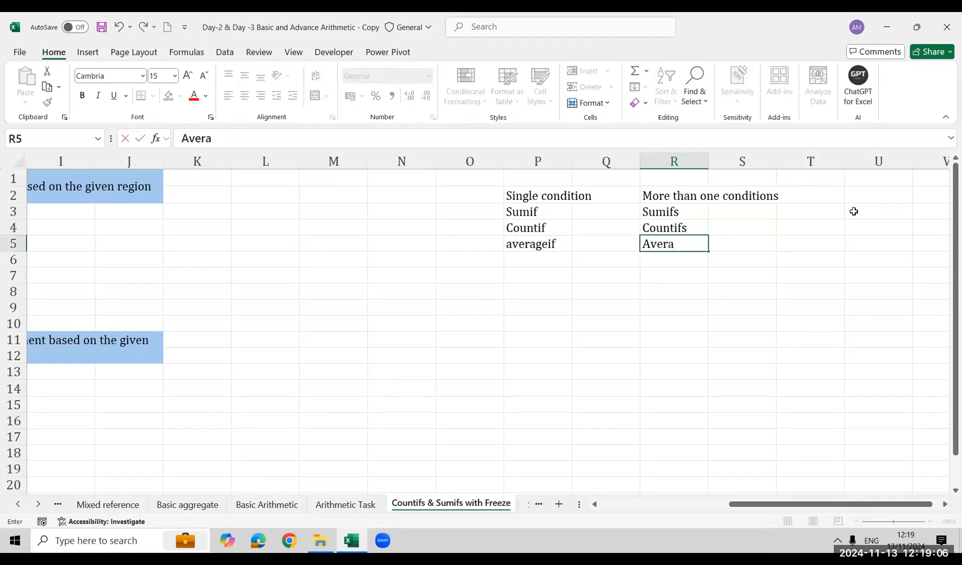
{"action": "type", "text": "geifs"}
{"action": "key", "text": "Return"}
Add the functions Minifs and Maxifs to the multi-condition list in cells R6 and R7
{"action": "type", "text": "A"}
{"action": "key", "text": "BackSpace"}
{"action": "key", "text": "BackSpace"}
{"action": "type", "text": "Mi"}
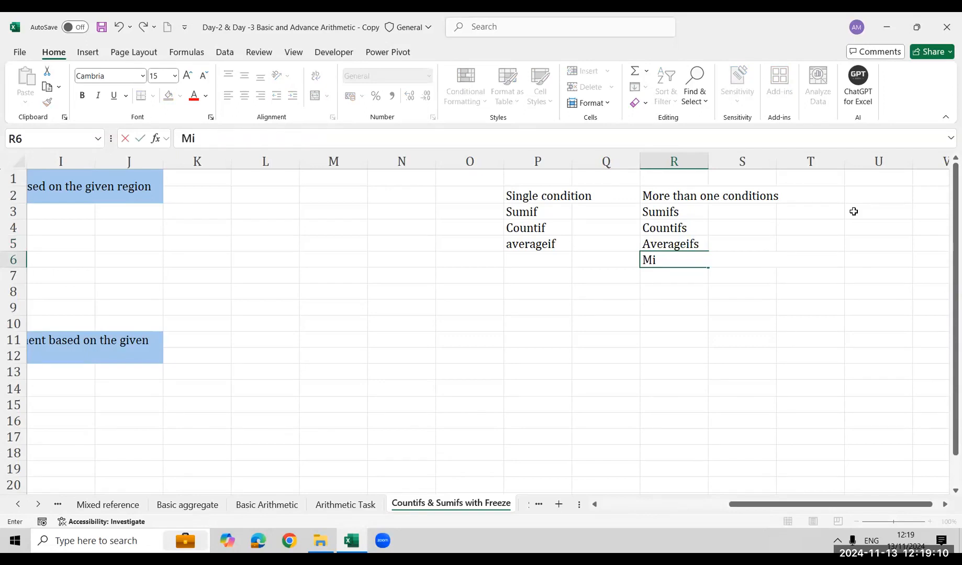
{"action": "type", "text": "nifs"}
{"action": "key", "text": "Return"}
{"action": "type", "text": "Maxifs"}
{"action": "key", "text": "Return"}
Enter the version note ">=2019 version" in cell R1, above the More than one conditions heading
{"action": "key", "text": "Up"}
{"action": "key", "text": "Up"}
{"action": "key", "text": "shift+Down"}
{"action": "key", "text": "Up"}
{"action": "key", "text": "Up"}
{"action": "key", "text": "Up"}
{"action": "key", "text": "Up"}
{"action": "key", "text": "Up"}
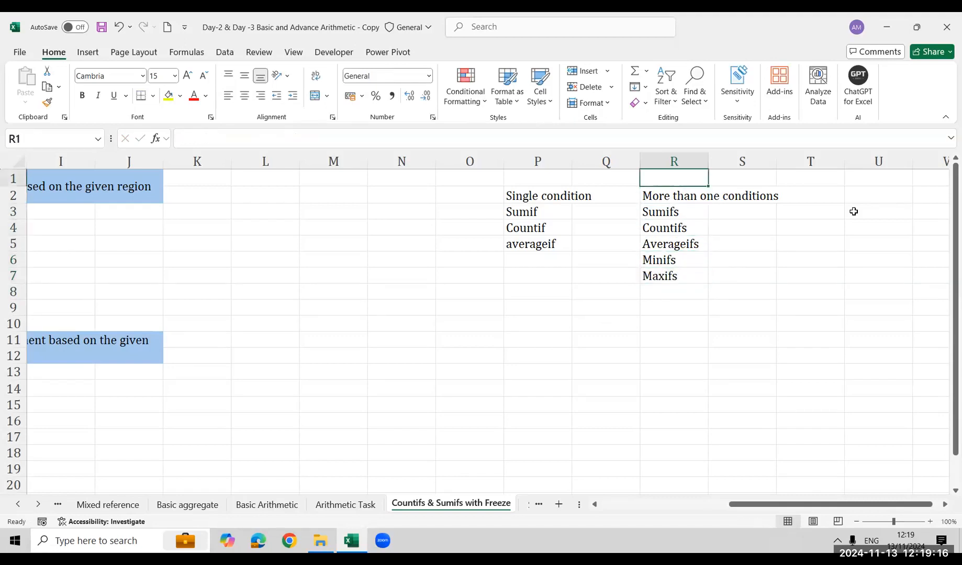
{"action": "type", "text": ">="}
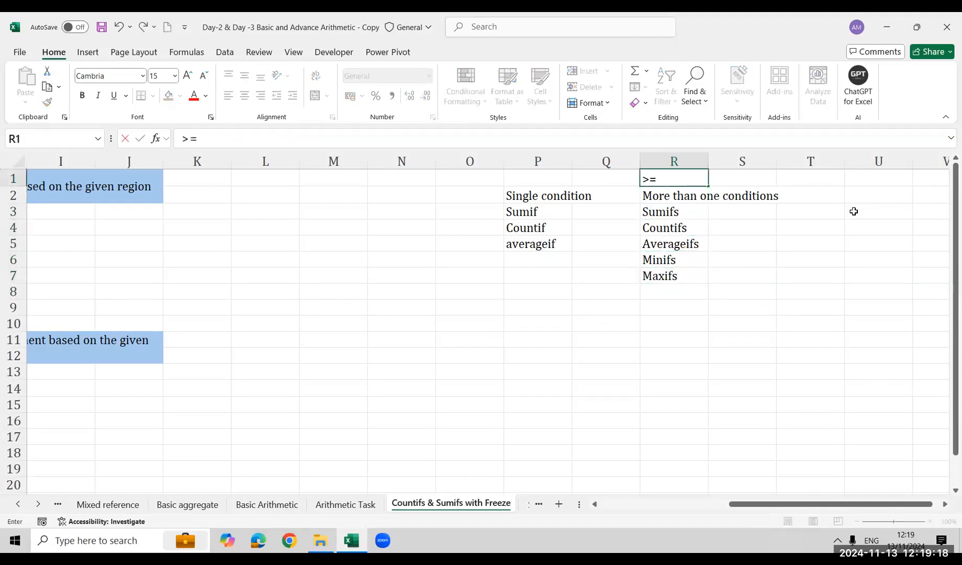
{"action": "type", "text": "2019 version"}
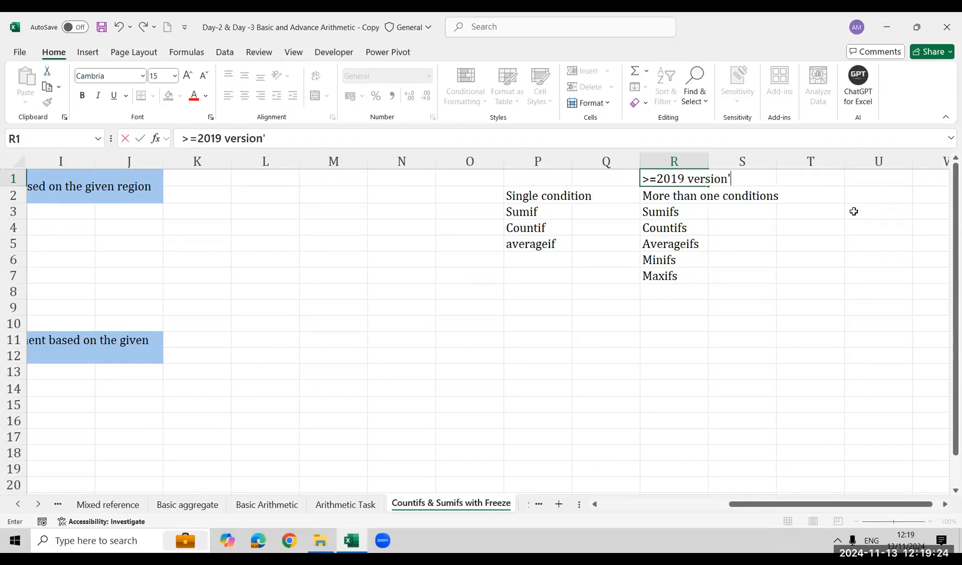
{"action": "key", "text": "Return"}
Colour the Minifs and Maxifs entries in cells R6 and R7 red
{"action": "key", "text": "Down"}
{"action": "key", "text": "Down"}
{"action": "key", "text": "Down"}
{"action": "key", "text": "Down"}
{"action": "key", "text": "shift+Down"}
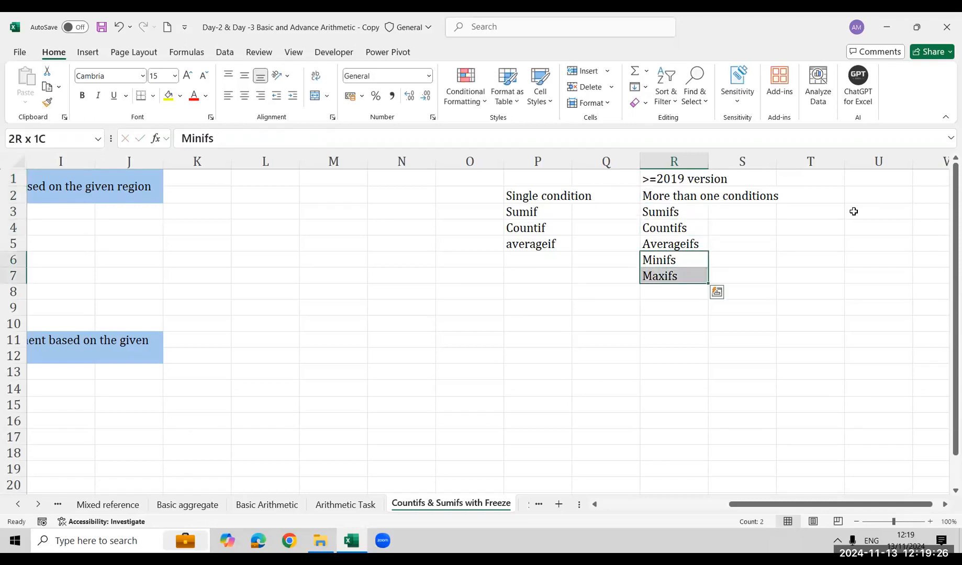
{"action": "left_click", "coordinate": [193, 95]}
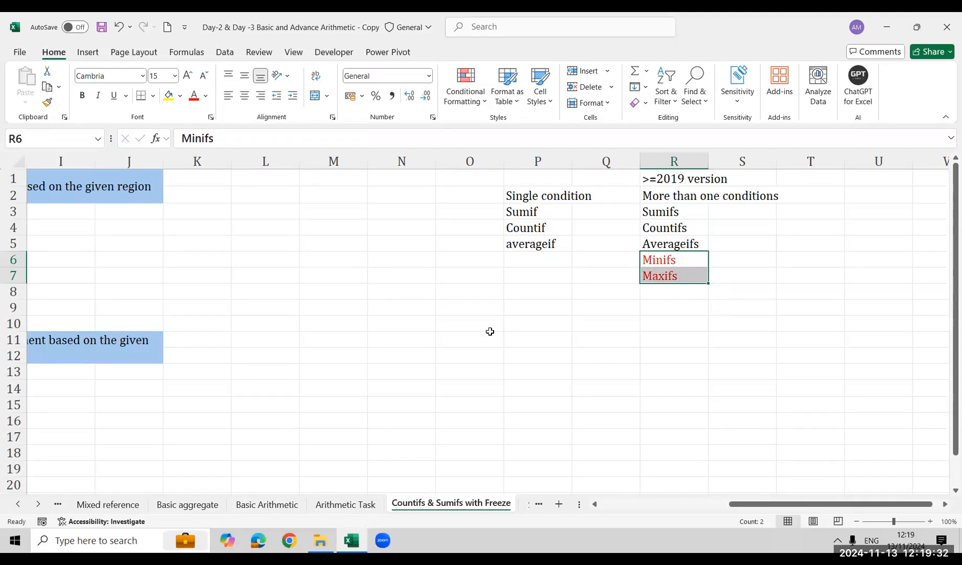
Review the Sumifs, Countifs and Averageifs entries in cells R3 to R5
{"action": "key", "text": "Up"}
{"action": "key", "text": "Up"}
{"action": "key", "text": "Up"}
{"action": "key", "text": "shift+Down"}
{"action": "key", "text": "shift+Down"}
{"action": "key", "text": "shift+Left"}
{"action": "key", "text": "shift+Left"}
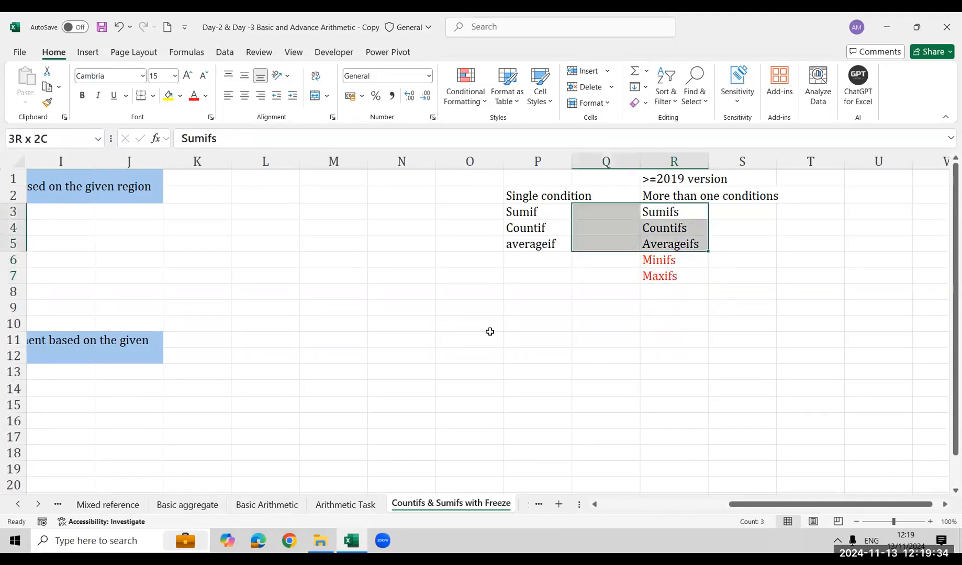
Examine the count task's title and table, noting the department and region conditions it requires
{"action": "key", "text": "Left"}
{"action": "key", "text": "Left"}
{"action": "key", "text": "Left"}
{"action": "key", "text": "Left"}
{"action": "key", "text": "Left"}
{"action": "key", "text": "Left"}
{"action": "key", "text": "Left"}
{"action": "key", "text": "Left"}
{"action": "key", "text": "Left"}
{"action": "key", "text": "Left"}
{"action": "key", "text": "Left"}
{"action": "key", "text": "Left"}
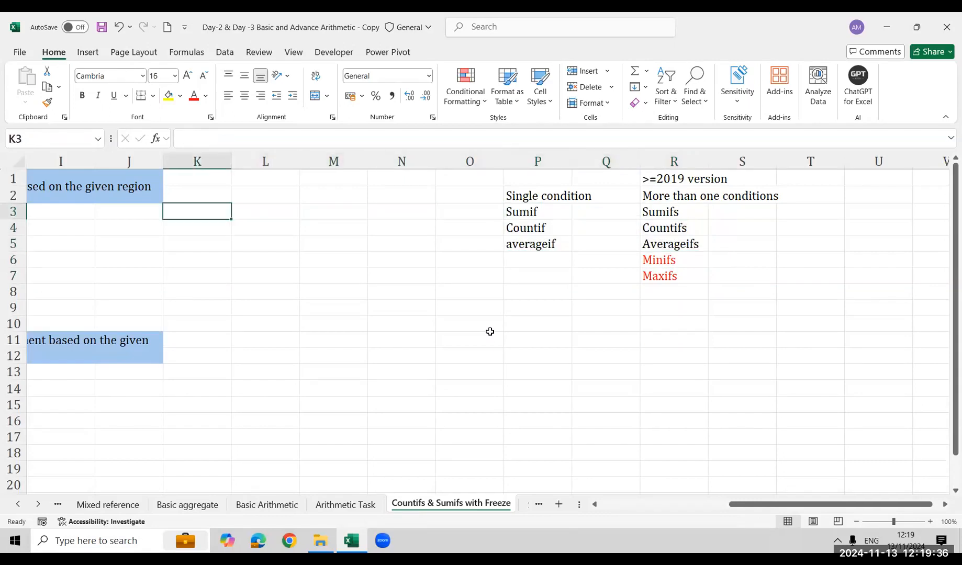
{"action": "key", "text": "Left"}
{"action": "key", "text": "Left"}
{"action": "key", "text": "Left"}
{"action": "key", "text": "Left"}
{"action": "key", "text": "Left"}
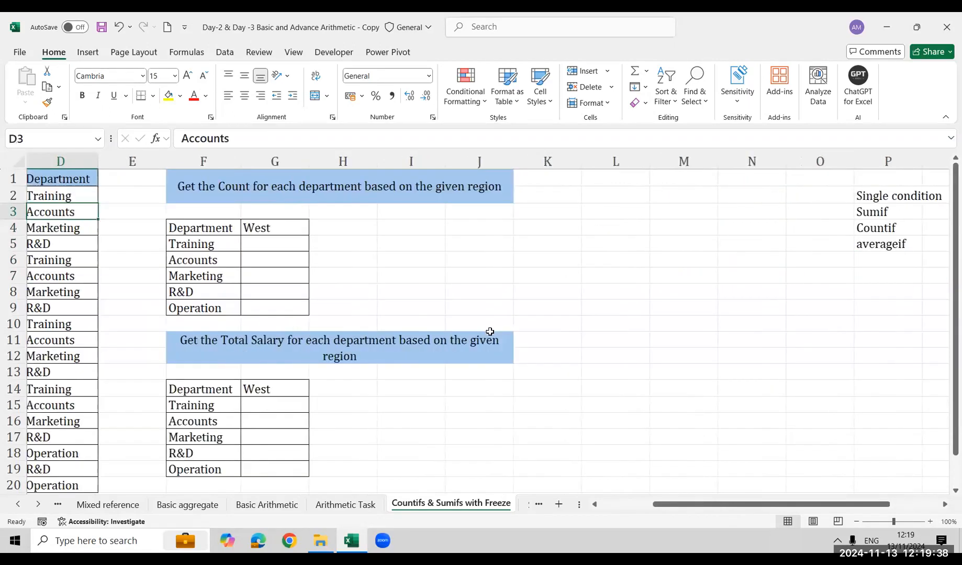
{"action": "key", "text": "Right"}
{"action": "key", "text": "Right"}
{"action": "key", "text": "Right"}
{"action": "key", "text": "Right"}
{"action": "key", "text": "Right"}
{"action": "key", "text": "Right"}
{"action": "key", "text": "Down"}
{"action": "key", "text": "Down"}
{"action": "key", "text": "Down"}
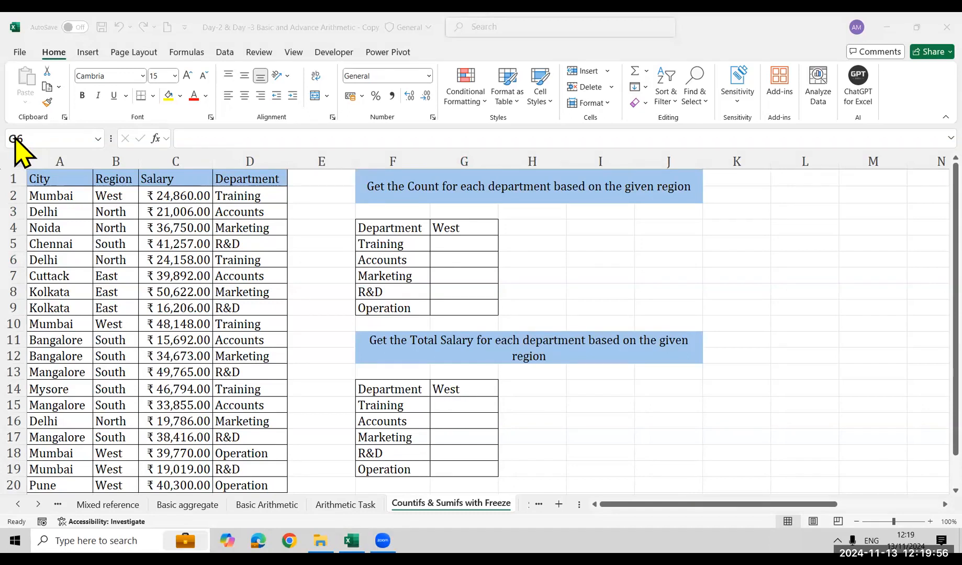
{"action": "mouse_move", "coordinate": [488, 179]}
{"action": "left_mouse_down"}
{"action": "mouse_move", "coordinate": [558, 192]}
{"action": "mouse_move", "coordinate": [555, 201]}
{"action": "left_mouse_up"}
{"action": "left_click_drag", "start_coordinate": [655, 177], "coordinate": [699, 200]}
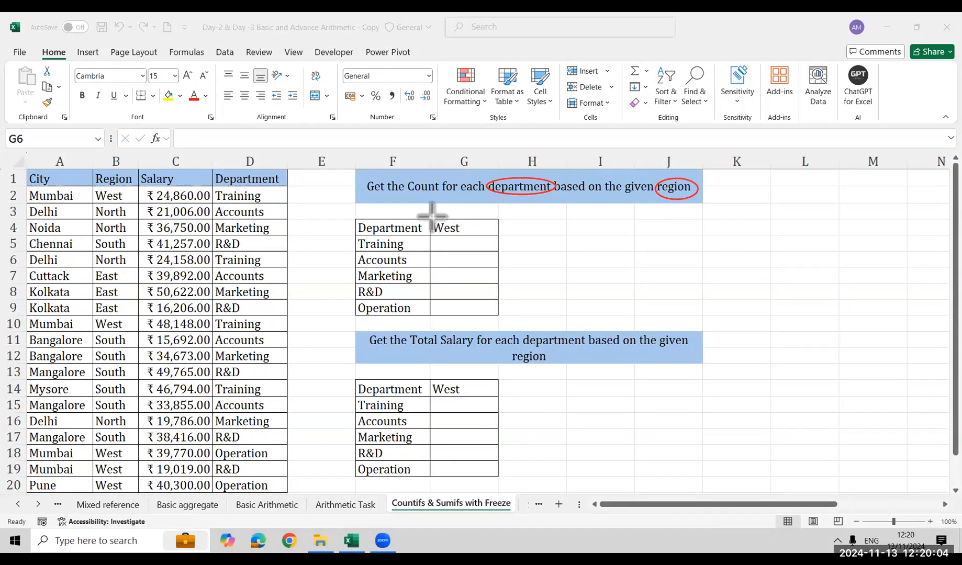
{"action": "left_click_drag", "start_coordinate": [356, 233], "coordinate": [425, 331]}
{"action": "mouse_move", "coordinate": [455, 240]}
{"action": "left_mouse_down"}
{"action": "mouse_move", "coordinate": [457, 250]}
{"action": "mouse_move", "coordinate": [463, 240]}
{"action": "left_mouse_up"}
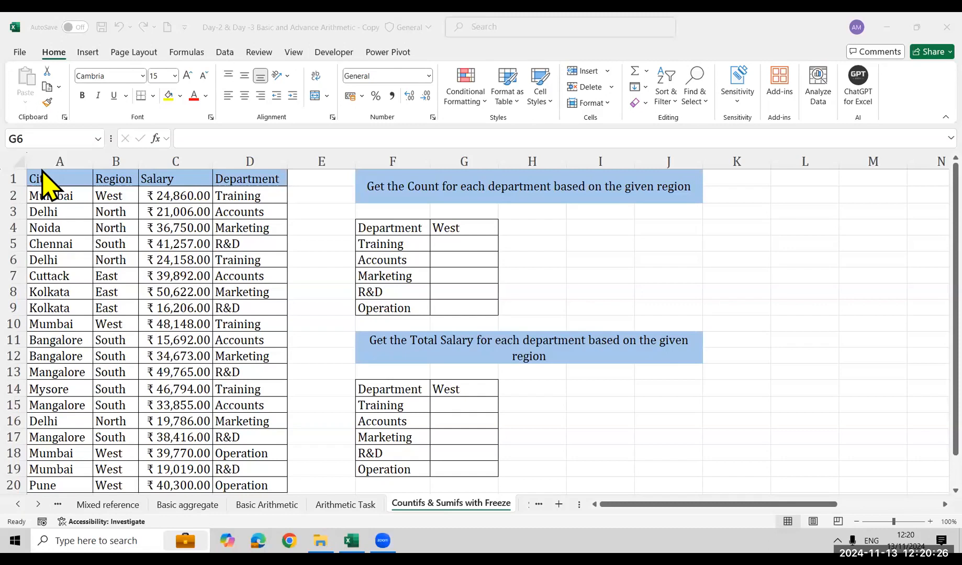
Compare the arguments of COUNTIF and COUNTIFS in cell G5 without keeping a formula
{"action": "left_click", "coordinate": [485, 244]}
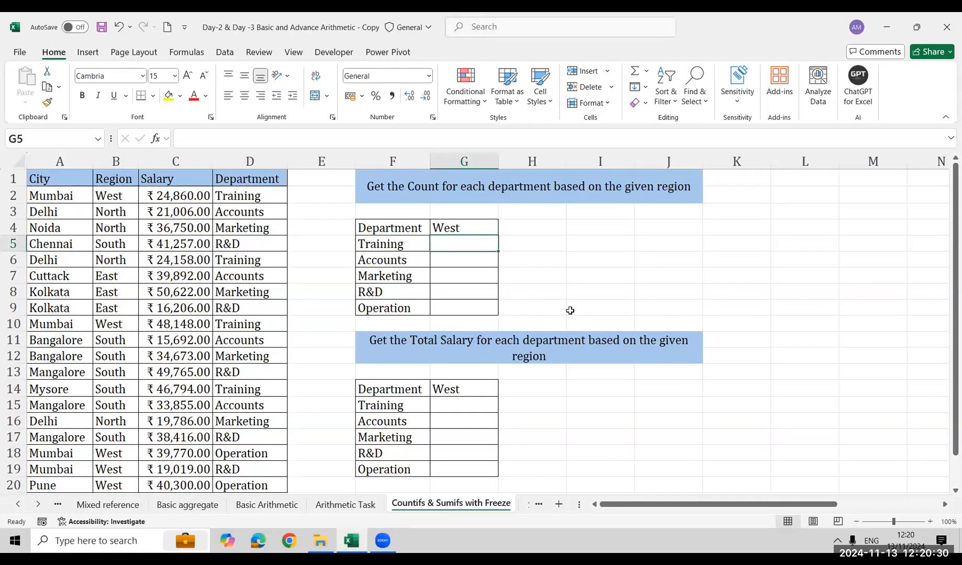
{"action": "type", "text": "=coun"}
{"action": "key", "text": "Down"}
{"action": "key", "text": "Down"}
{"action": "key", "text": "Down"}
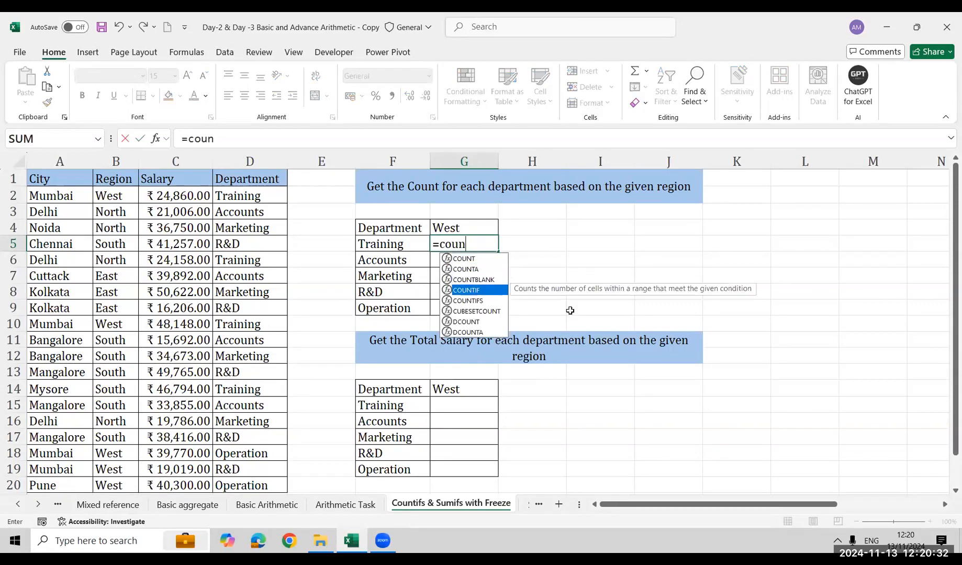
{"action": "key", "text": "Tab"}
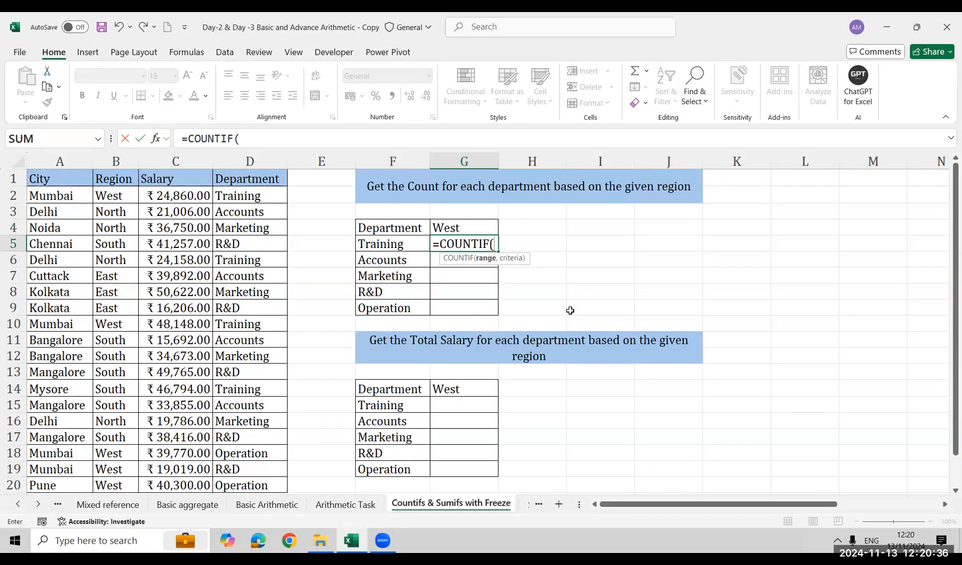
{"action": "key", "text": "BackSpace"}
{"action": "key", "text": "Down"}
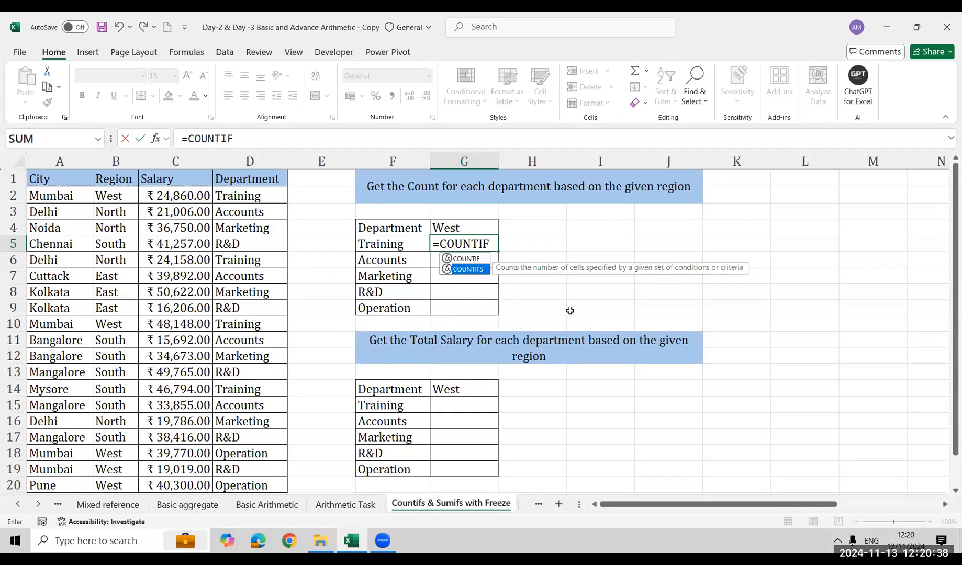
{"action": "key", "text": "Tab"}
{"action": "type", "text": ",,"}
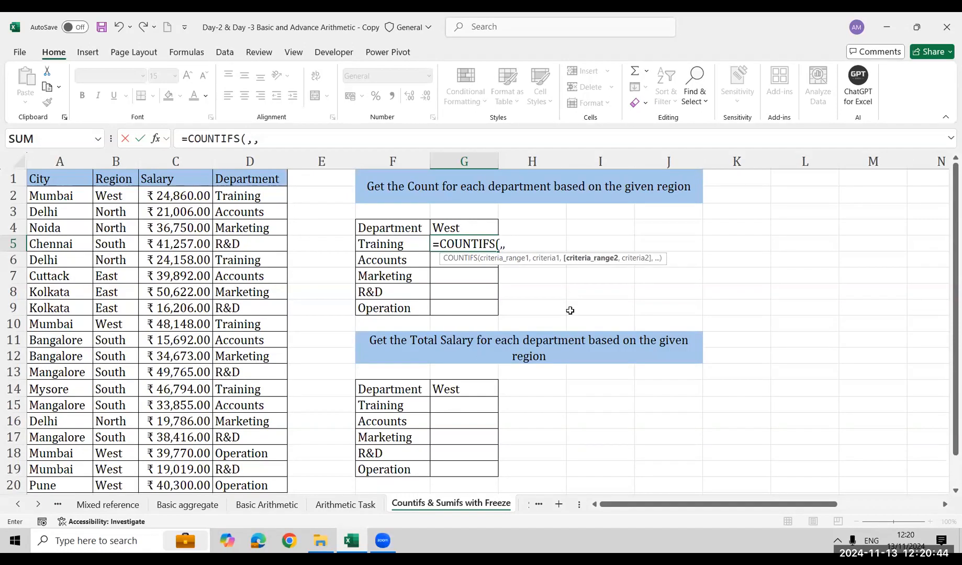
{"action": "type", "text": ",,"}
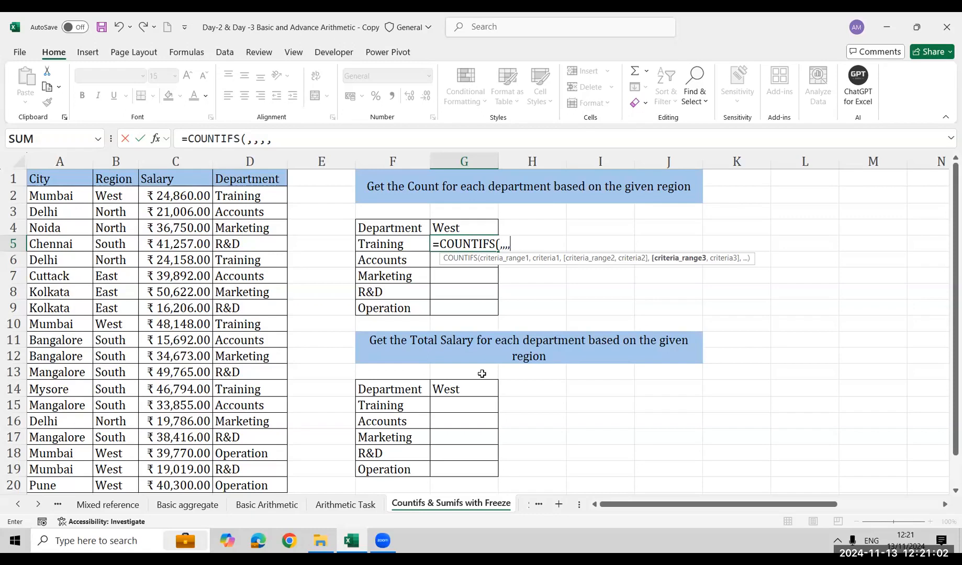
{"action": "key", "text": "Escape"}
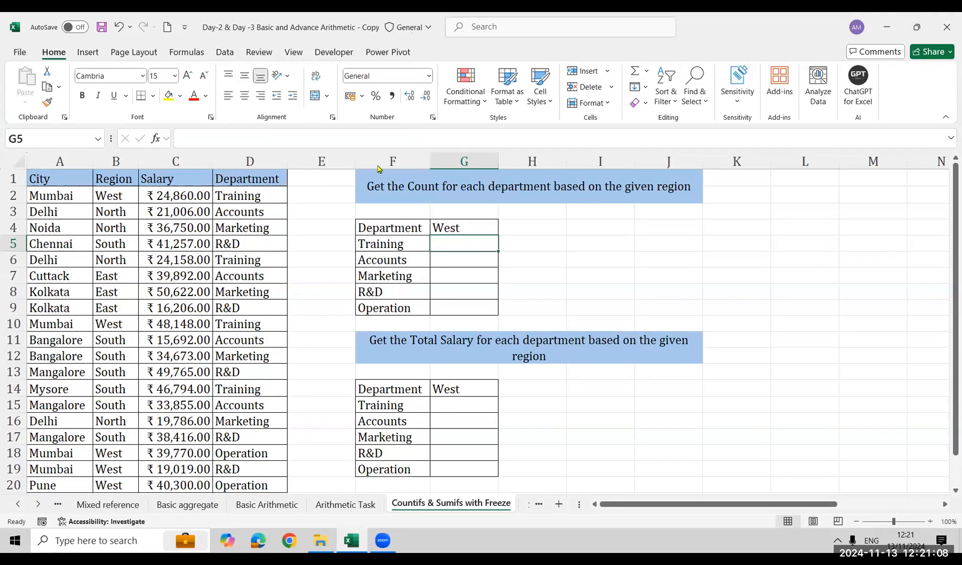
Examine the Region and Department columns of the data table as criteria ranges for the count
{"action": "left_click_drag", "start_coordinate": [28, 187], "coordinate": [27, 182]}
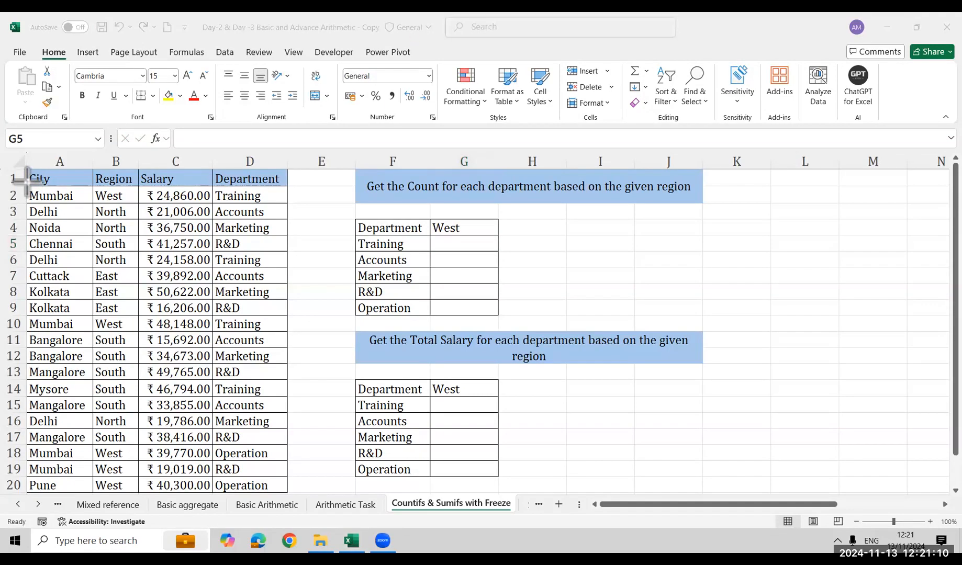
{"action": "left_click_drag", "start_coordinate": [28, 162], "coordinate": [93, 495]}
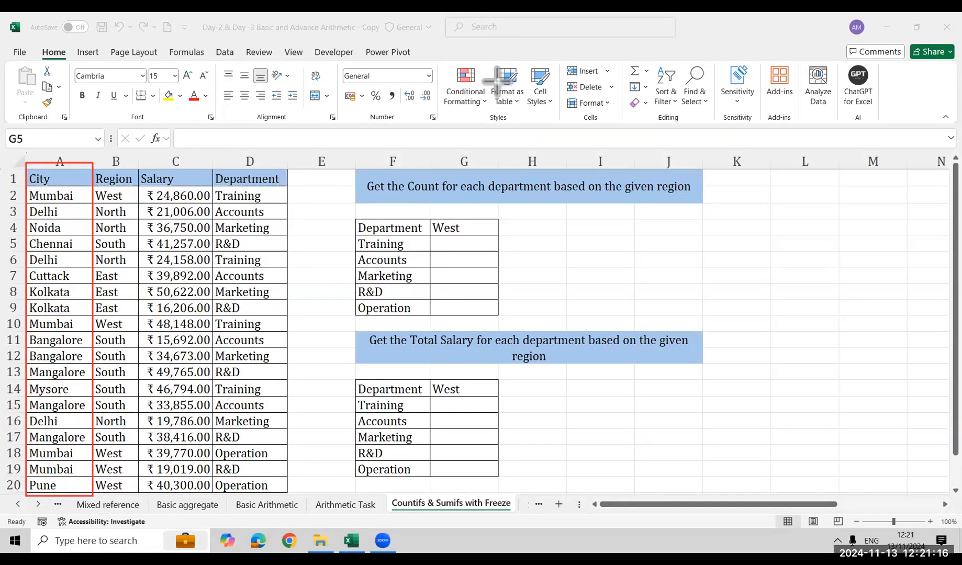
{"action": "mouse_move", "coordinate": [90, 162]}
{"action": "left_mouse_down"}
{"action": "mouse_move", "coordinate": [105, 193]}
{"action": "mouse_move", "coordinate": [139, 500]}
{"action": "left_mouse_up"}
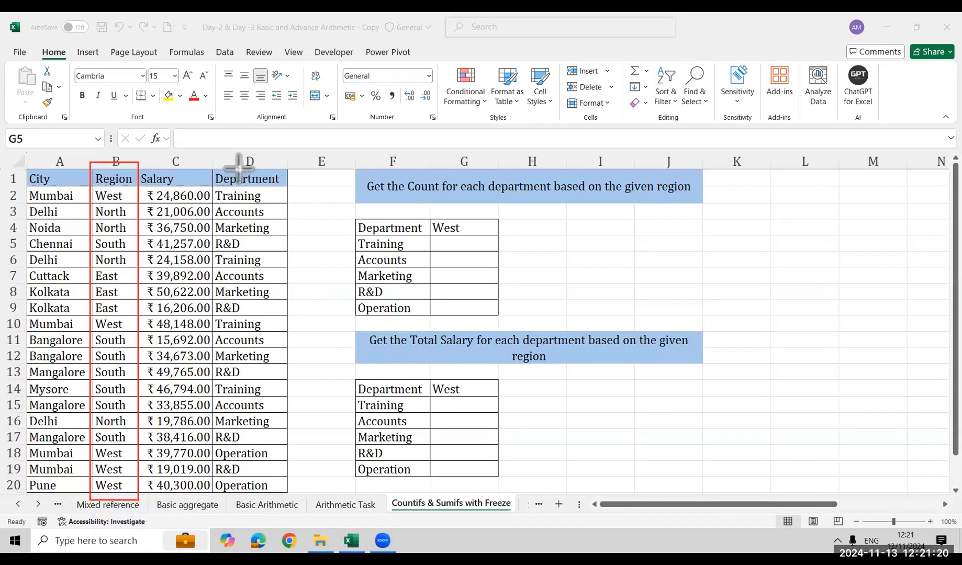
{"action": "mouse_move", "coordinate": [212, 162]}
{"action": "left_mouse_down"}
{"action": "mouse_move", "coordinate": [290, 380]}
{"action": "mouse_move", "coordinate": [281, 436]}
{"action": "mouse_move", "coordinate": [302, 464]}
{"action": "left_mouse_up"}
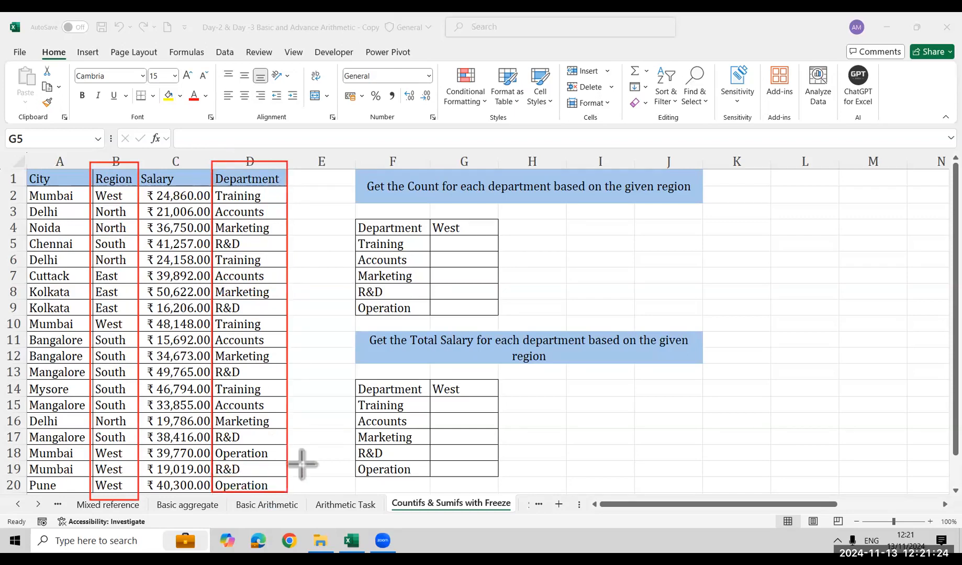
Enter the formula =COUNTIFS(B1:B20,F5) in cell G5 for the Training row of the West column
{"action": "left_click", "coordinate": [490, 243]}
{"action": "type", "text": "=coun"}
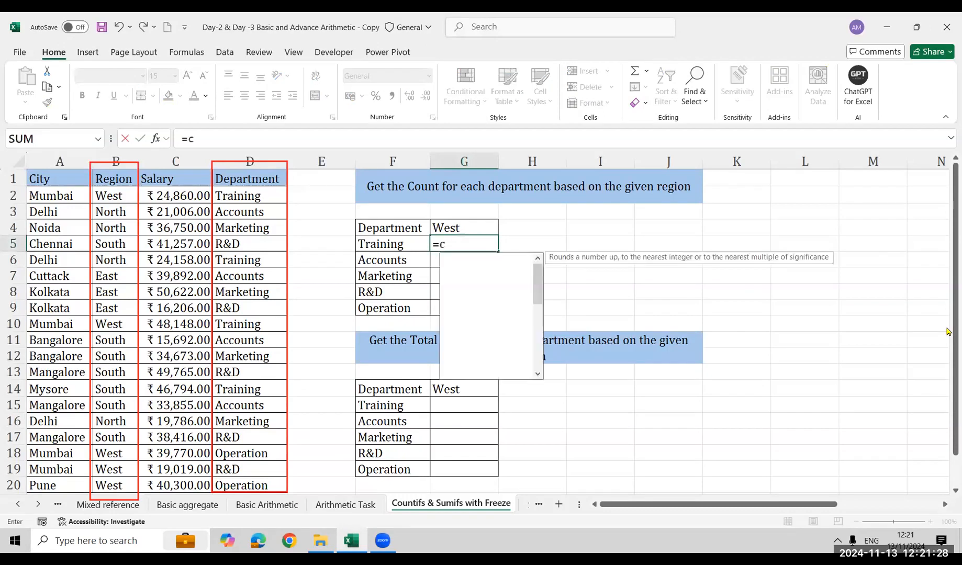
{"action": "key", "text": "Down"}
{"action": "key", "text": "Down"}
{"action": "key", "text": "Down"}
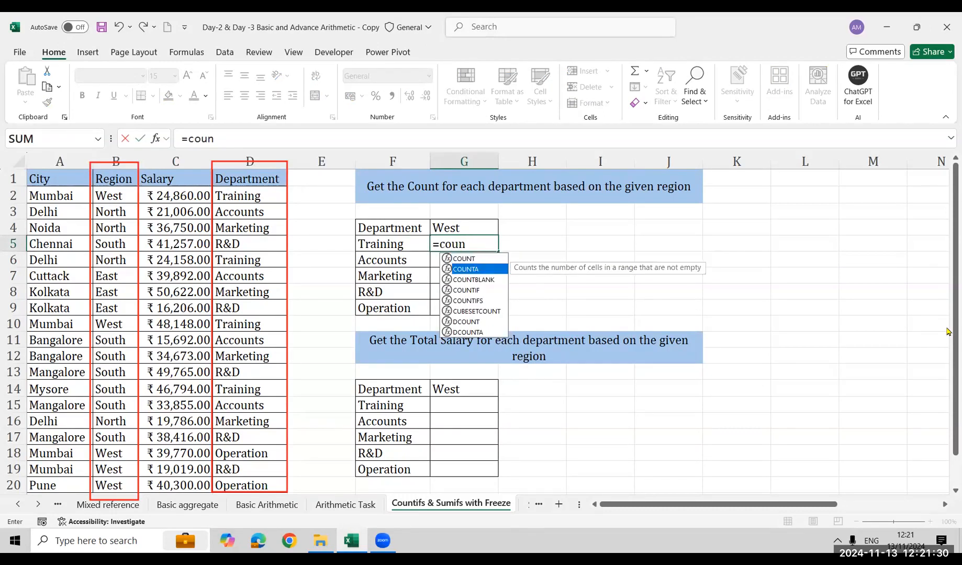
{"action": "key", "text": "Down"}
{"action": "key", "text": "Tab"}
{"action": "key", "text": "Left"}
{"action": "key", "text": "Left"}
{"action": "key", "text": "Left"}
{"action": "key", "text": "Left"}
{"action": "key", "text": "Left"}
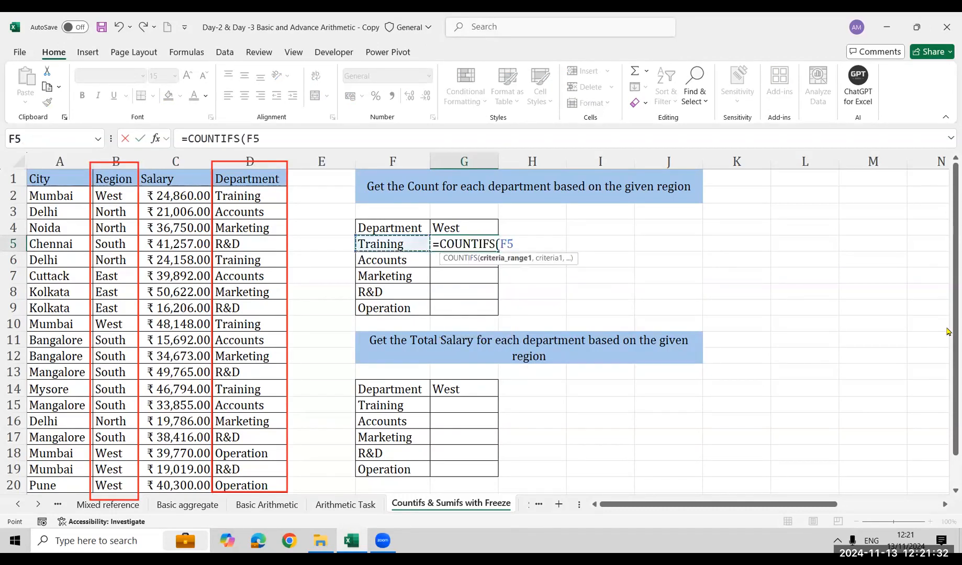
{"action": "key", "text": "ctrl+Up"}
{"action": "key", "text": "ctrl+shift+Down"}
{"action": "type", "text": ","}
{"action": "key", "text": "Left"}
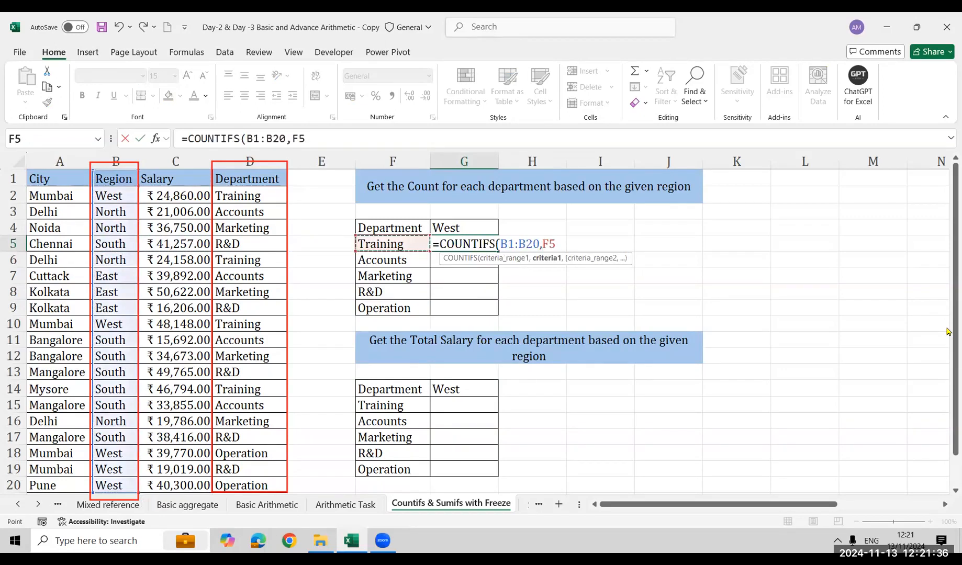
{"action": "type", "text": ")"}
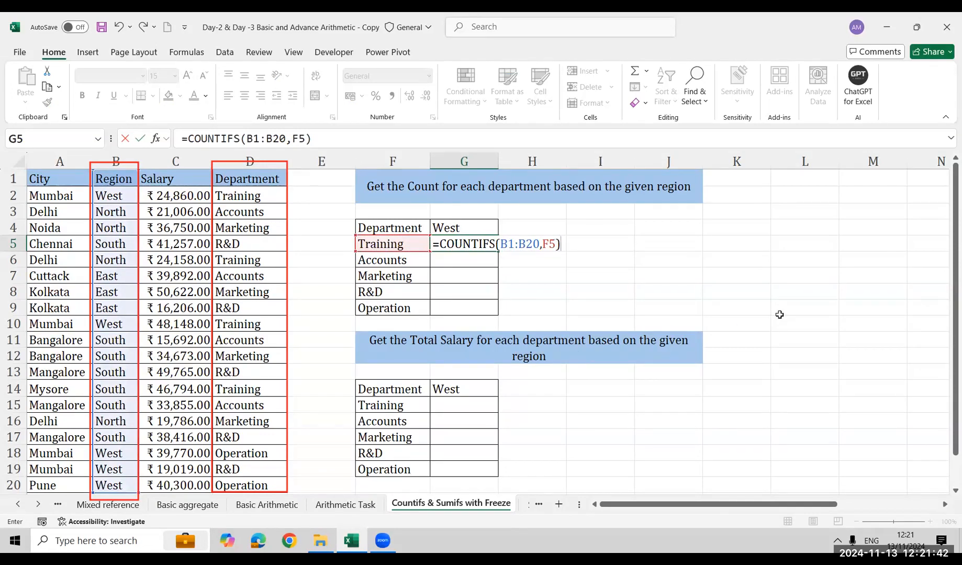
{"action": "key", "text": "Return"}
Copy the COUNTIFS formula from G5 down to G6 and inspect its references there
{"action": "key", "text": "Up"}
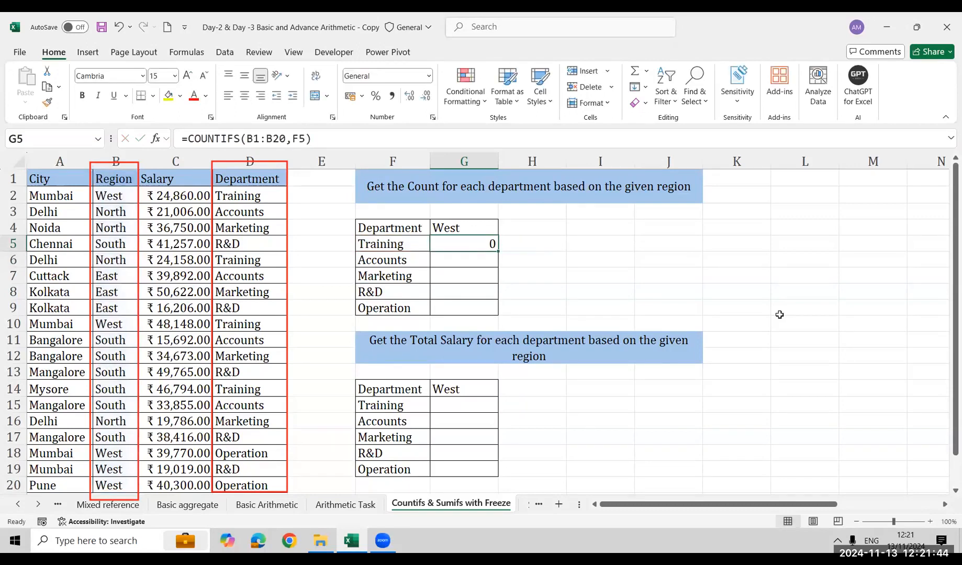
{"action": "key", "text": "shift+Down"}
{"action": "key", "text": "ctrl+d"}
{"action": "key", "text": "Down"}
{"action": "key", "text": "F2"}
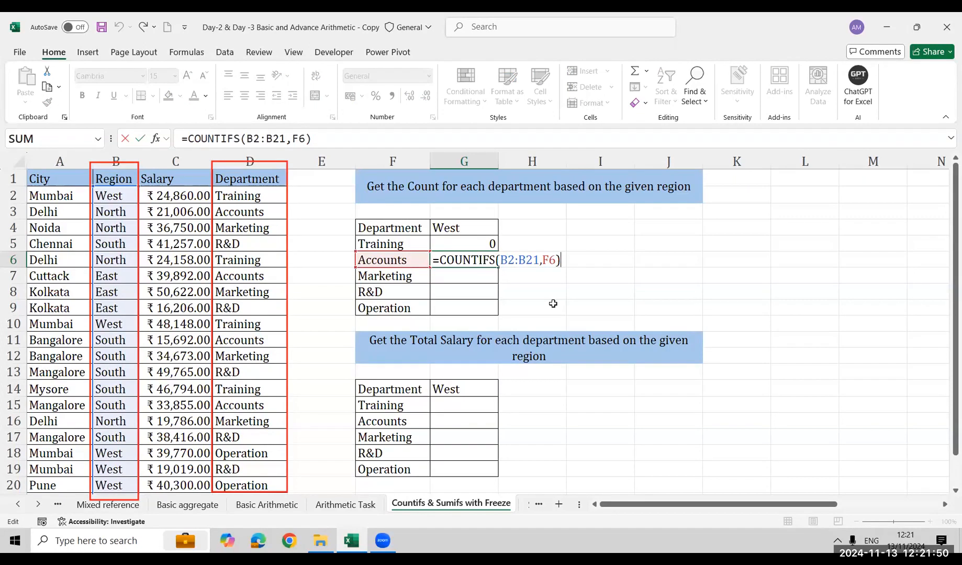
{"action": "key", "text": "ctrl+Return"}
Fill the COUNTIFS formula from G6 down to G9 and inspect the references in the Operation row's formula
{"action": "key", "text": "shift+Down"}
{"action": "key", "text": "shift+Down"}
{"action": "key", "text": "shift+Down"}
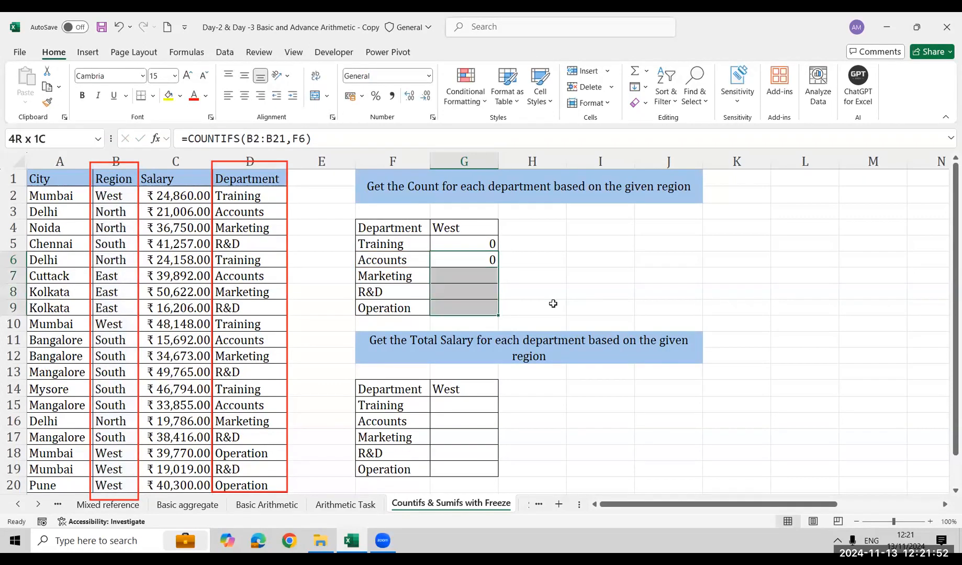
{"action": "key", "text": "ctrl+d"}
{"action": "key", "text": "Down"}
{"action": "key", "text": "Down"}
{"action": "key", "text": "Down"}
{"action": "key", "text": "F2"}
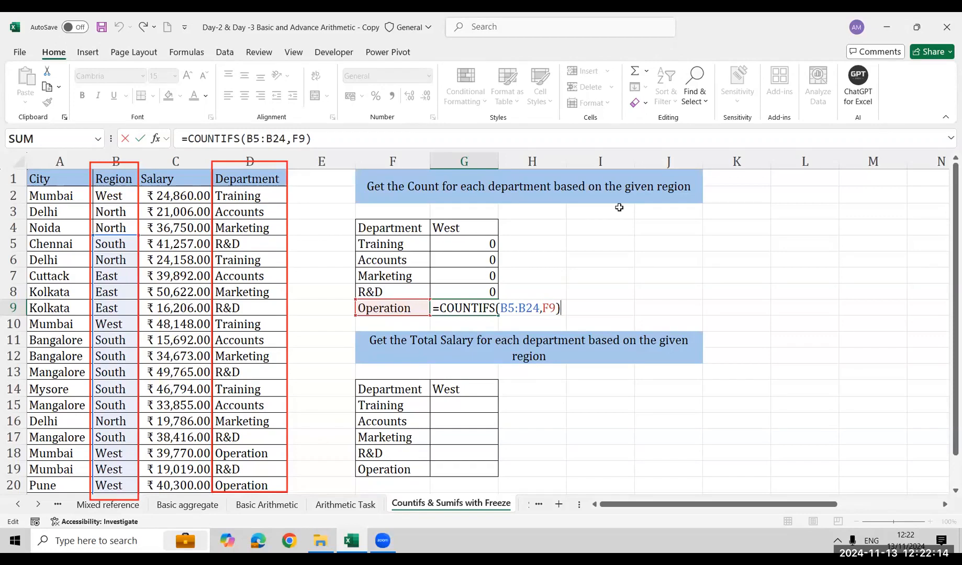
Leave the Operation row's formula and enter the note "F4 / FN F4 1 Time" in cell L1
{"action": "key", "text": "ctrl+Return"}
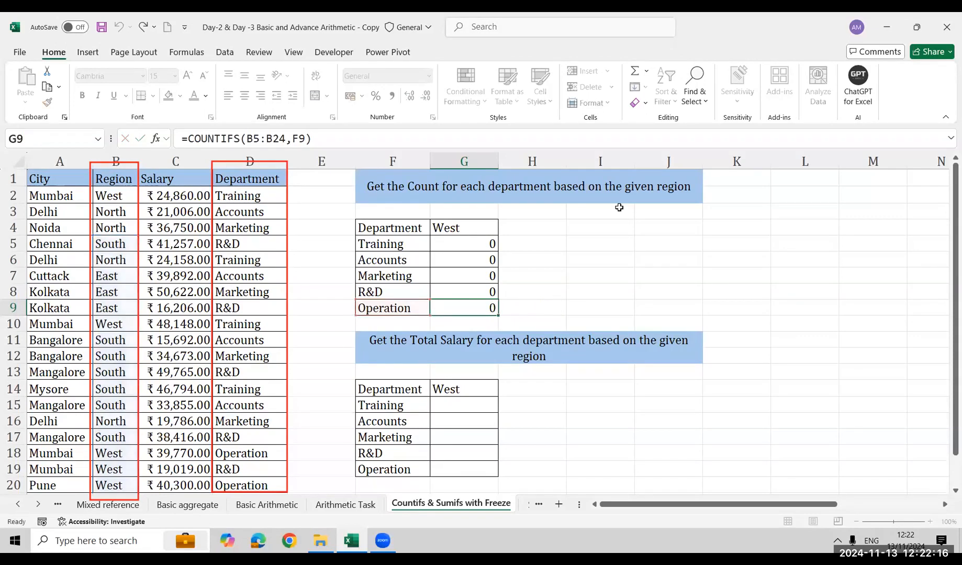
{"action": "key", "text": "Up"}
{"action": "key", "text": "Up"}
{"action": "key", "text": "Up"}
{"action": "key", "text": "Up"}
{"action": "key", "text": "Up"}
{"action": "key", "text": "Up"}
{"action": "key", "text": "Right"}
{"action": "key", "text": "Right"}
{"action": "key", "text": "Right"}
{"action": "key", "text": "Up"}
{"action": "key", "text": "Right"}
{"action": "key", "text": "Up"}
{"action": "key", "text": "Right"}
{"action": "type", "text": "Fo"}
{"action": "key", "text": "BackSpace"}
{"action": "type", "text": "4 /"}
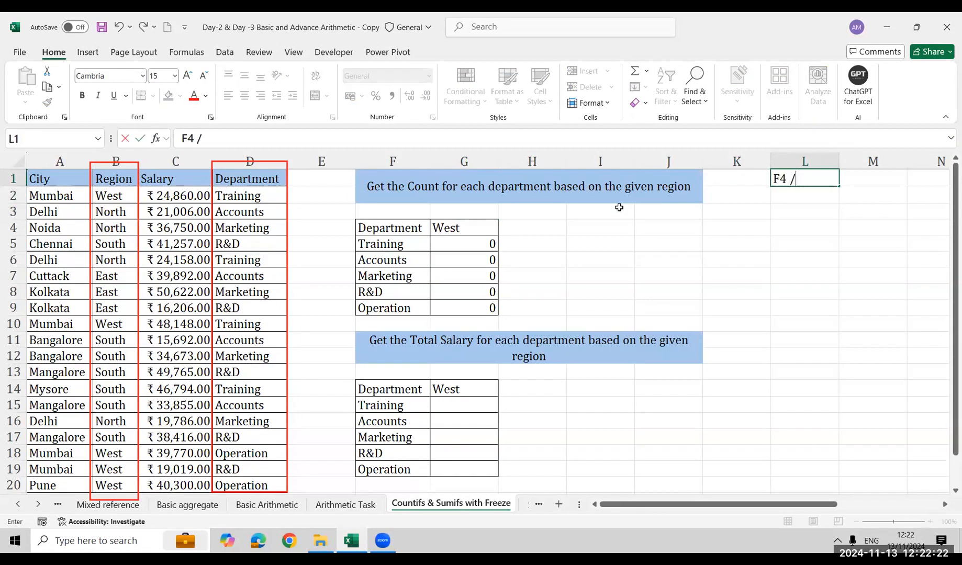
{"action": "type", "text": " FN F4 1"}
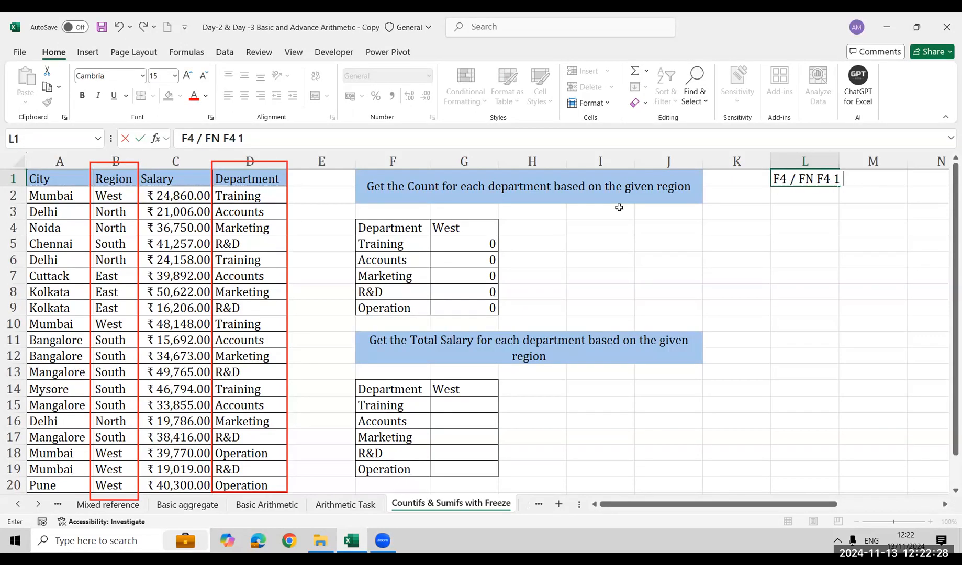
{"action": "type", "text": " Time"}
{"action": "key", "text": "Return"}
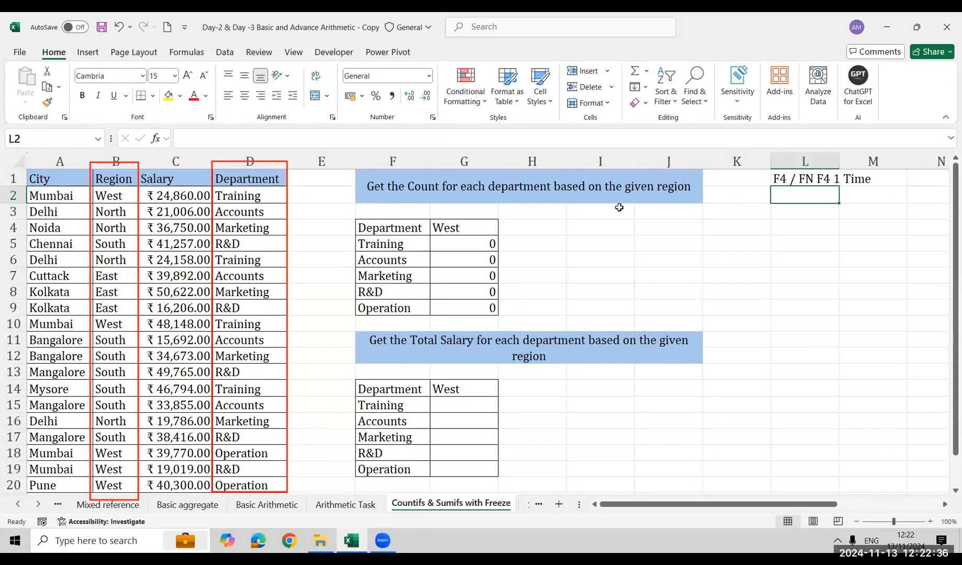
Clear the COUNTIFS formulas from G5:G9 in the West column of the count table
{"action": "key", "text": "Left"}
{"action": "key", "text": "Left"}
{"action": "key", "text": "Left"}
{"action": "key", "text": "Left"}
{"action": "key", "text": "Right"}
{"action": "key", "text": "Right"}
{"action": "key", "text": "Down"}
{"action": "key", "text": "Down"}
{"action": "key", "text": "Down"}
{"action": "key", "text": "Right"}
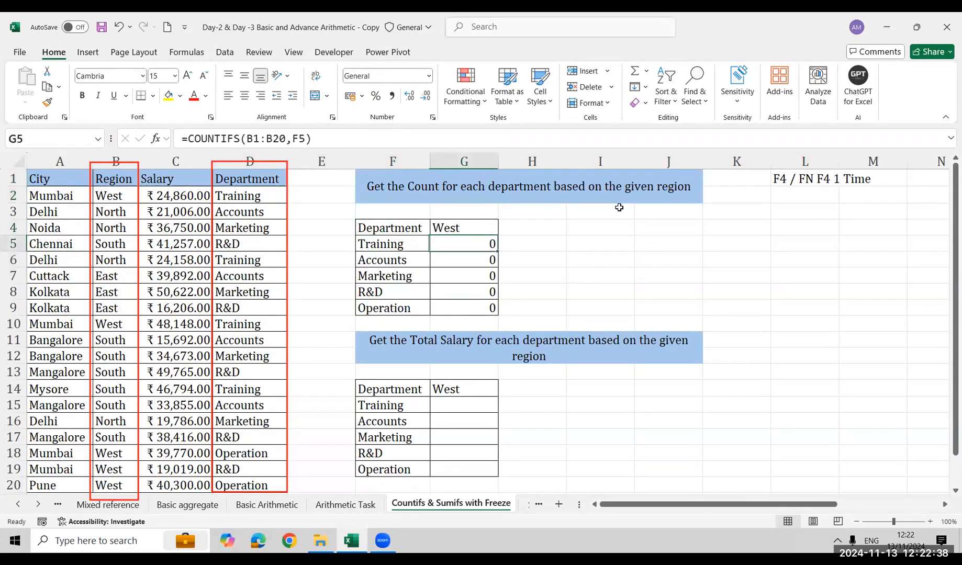
{"action": "key", "text": "ctrl+shift+Down"}
{"action": "key", "text": "Delete"}
{"action": "type", "text": "="}
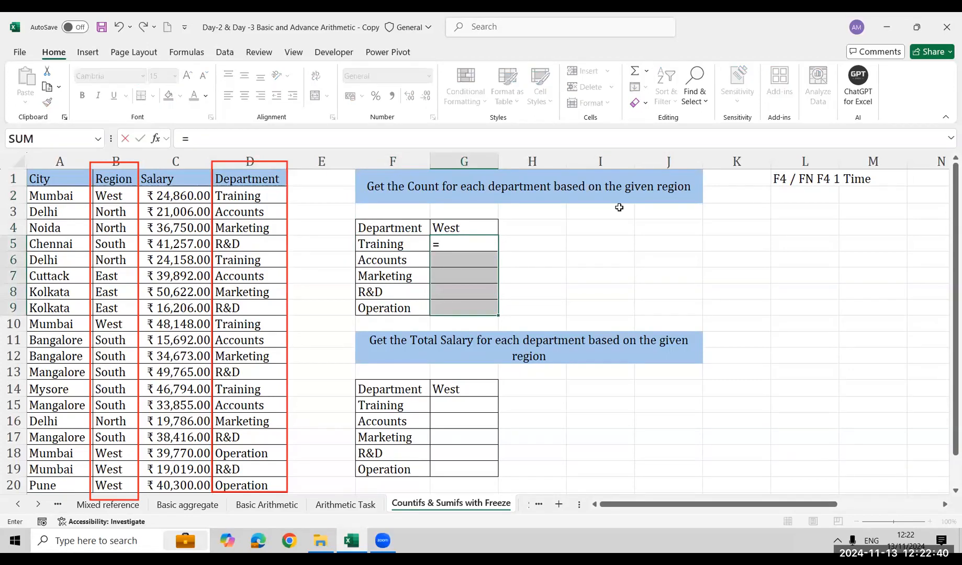
{"action": "type", "text": "coun"}
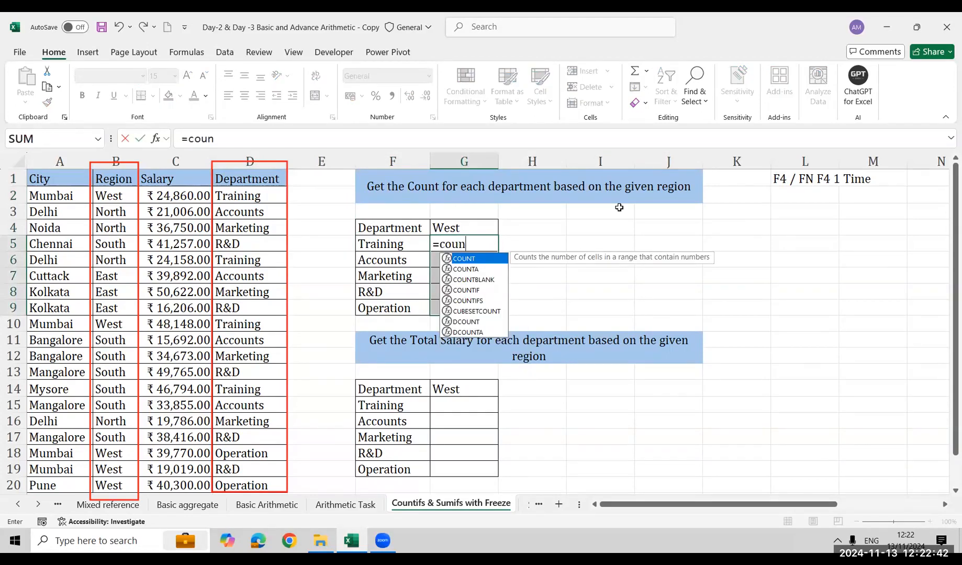
{"action": "key", "text": "Down"}
{"action": "key", "text": "Down"}
{"action": "key", "text": "Down"}
{"action": "key", "text": "Down"}
{"action": "key", "text": "Tab"}
{"action": "key", "text": "Left"}
{"action": "key", "text": "Left"}
{"action": "key", "text": "Left"}
{"action": "key", "text": "Left"}
{"action": "key", "text": "Left"}
{"action": "key", "text": "Up"}
{"action": "key", "text": "ctrl+Up"}
{"action": "key", "text": "ctrl+shift+Down"}
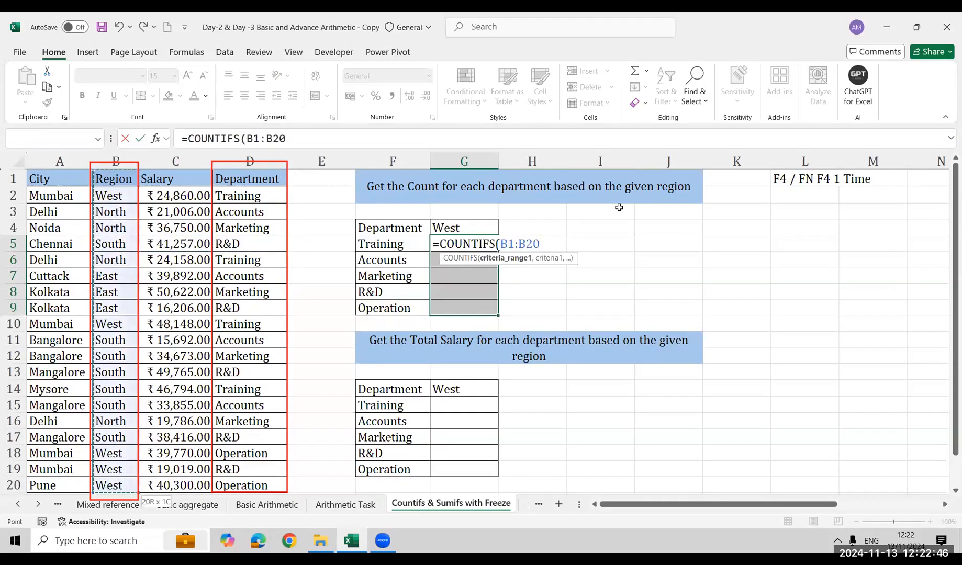
{"action": "key", "text": "F4"}
{"action": "type", "text": ","}
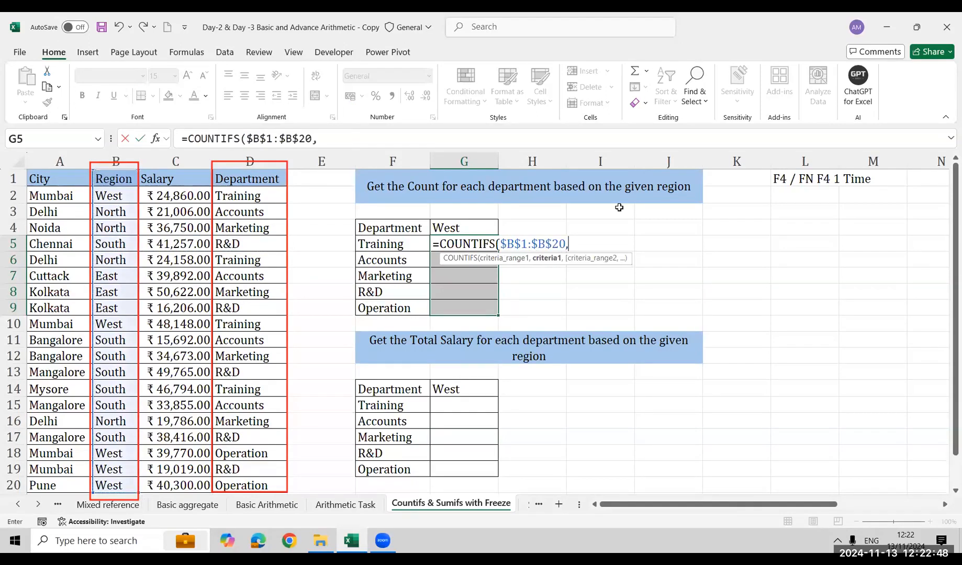
{"action": "key", "text": "Left"}
{"action": "key", "text": "Left"}
{"action": "key", "text": "Right"}
{"action": "type", "text": ","}
{"action": "key", "text": "Left"}
{"action": "key", "text": "Left"}
{"action": "key", "text": "Left"}
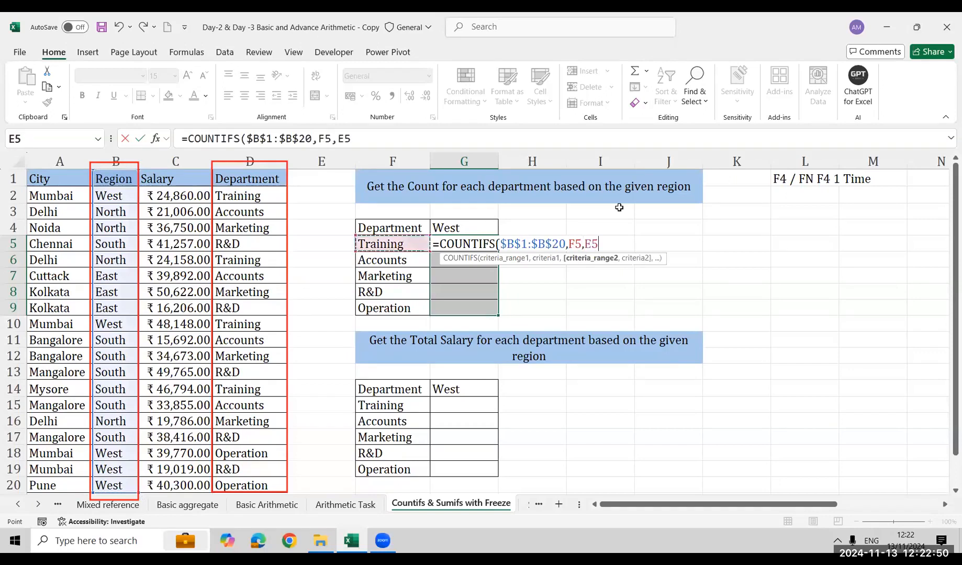
{"action": "key", "text": "ctrl+Up"}
{"action": "key", "text": "ctrl+shift+Down"}
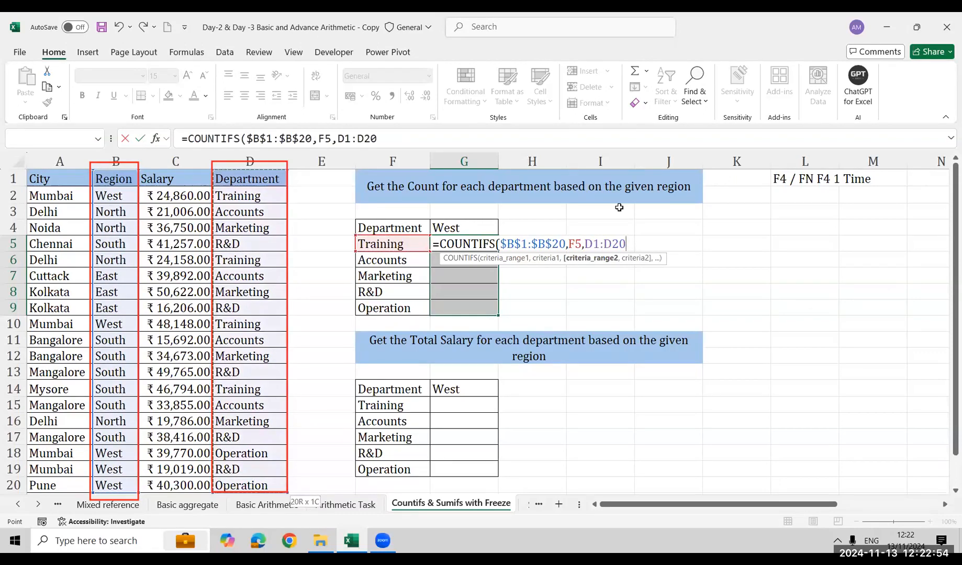
{"action": "key", "text": "Left"}
{"action": "key", "text": "Left"}
{"action": "key", "text": "BackSpace"}
{"action": "key", "text": "BackSpace"}
{"action": "key", "text": "BackSpace"}
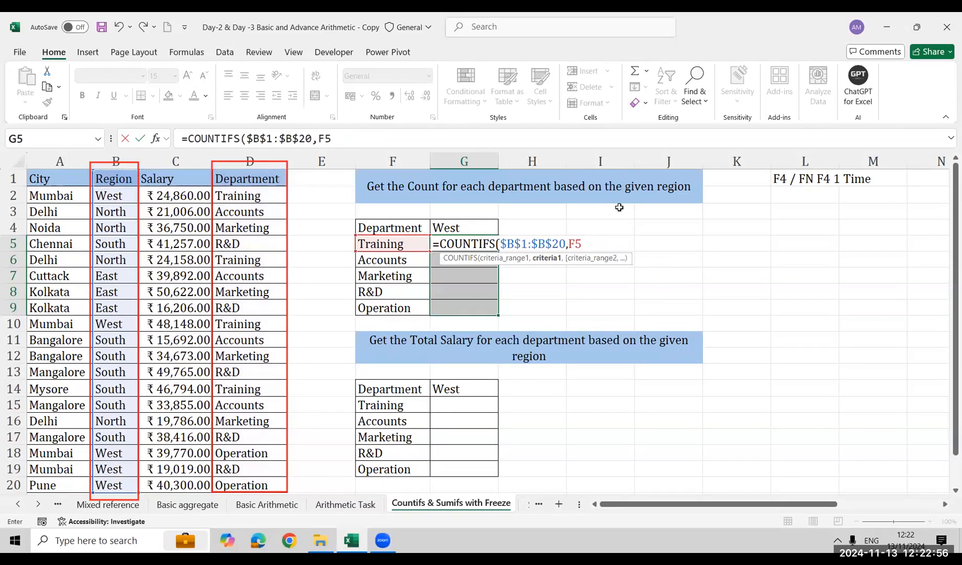
{"action": "key", "text": "BackSpace"}
{"action": "key", "text": "BackSpace"}
{"action": "key", "text": "F3"}
{"action": "key", "text": "Escape"}
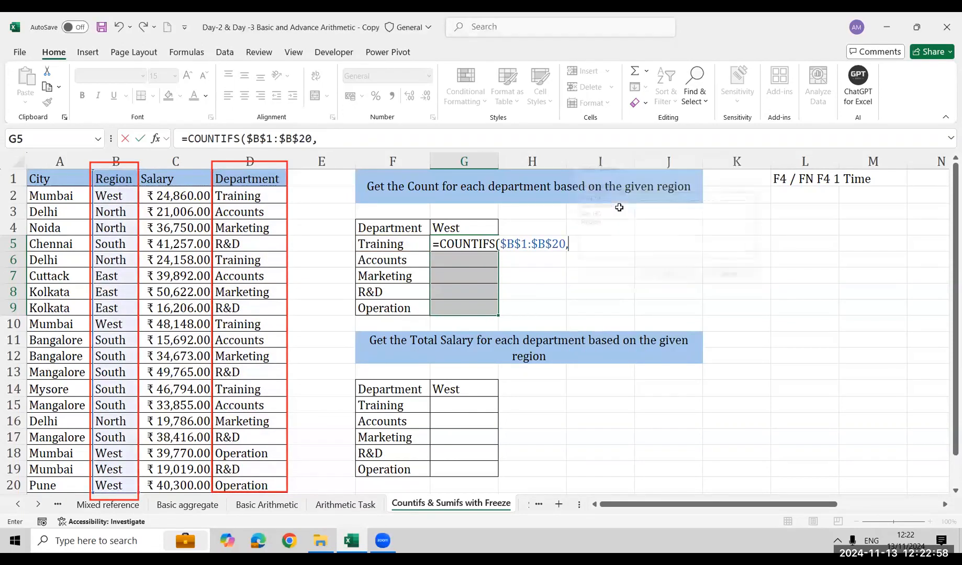
{"action": "key", "text": "F2"}
{"action": "key", "text": "Up"}
{"action": "key", "text": "F5"}
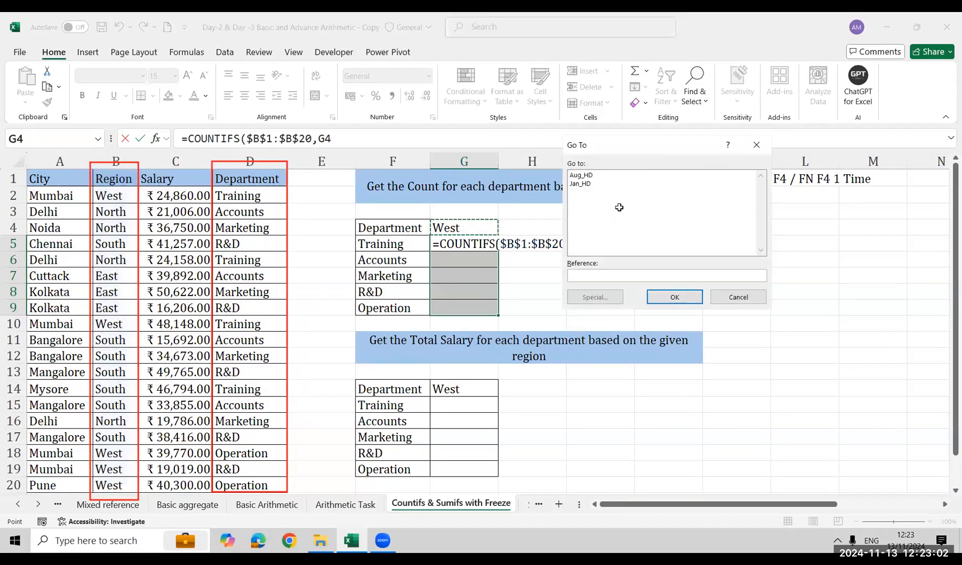
{"action": "key", "text": "Escape"}
{"action": "key", "text": "Escape"}
Start a COUNTIFS formula in G5 with $D$1:$D$20 as the first criteria range and F5 as its criterion
{"action": "type", "text": "=coun"}
{"action": "key", "text": "Down"}
{"action": "key", "text": "Down"}
{"action": "key", "text": "Down"}
{"action": "key", "text": "Down"}
{"action": "key", "text": "Tab"}
{"action": "key", "text": "Left"}
{"action": "key", "text": "Left"}
{"action": "key", "text": "Left"}
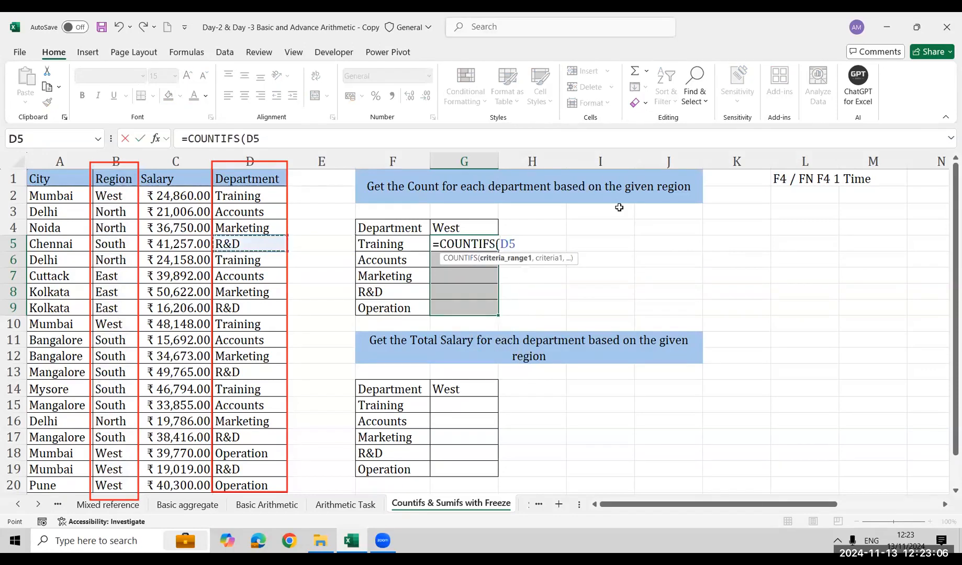
{"action": "key", "text": "ctrl+Up"}
{"action": "key", "text": "ctrl+shift+Down"}
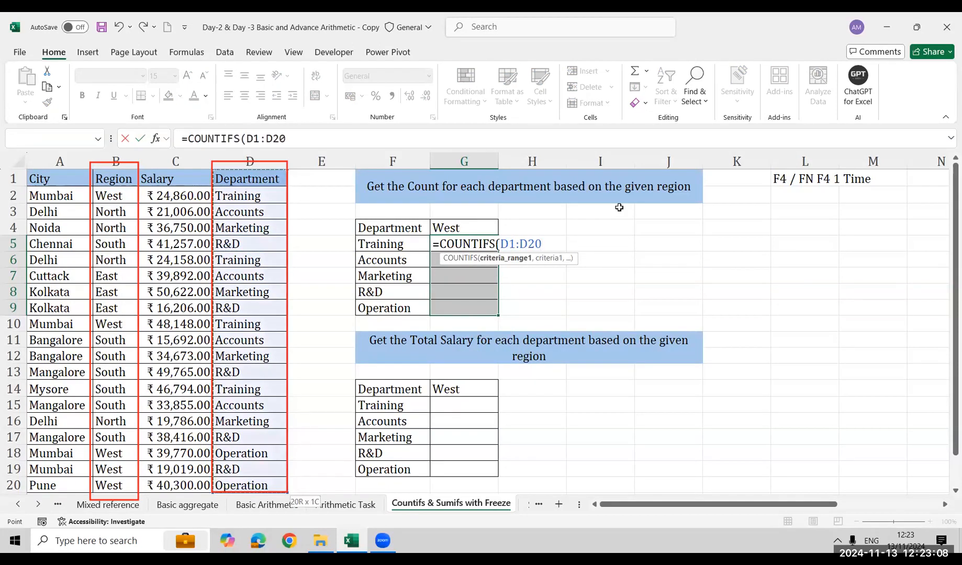
{"action": "key", "text": "F4"}
{"action": "type", "text": ","}
{"action": "key", "text": "Left"}
Complete the G5 formula with $B$1:$B$20 as the second criteria range and $G$4 as its criterion
{"action": "type", "text": ","}
{"action": "key", "text": "Left"}
{"action": "key", "text": "Left"}
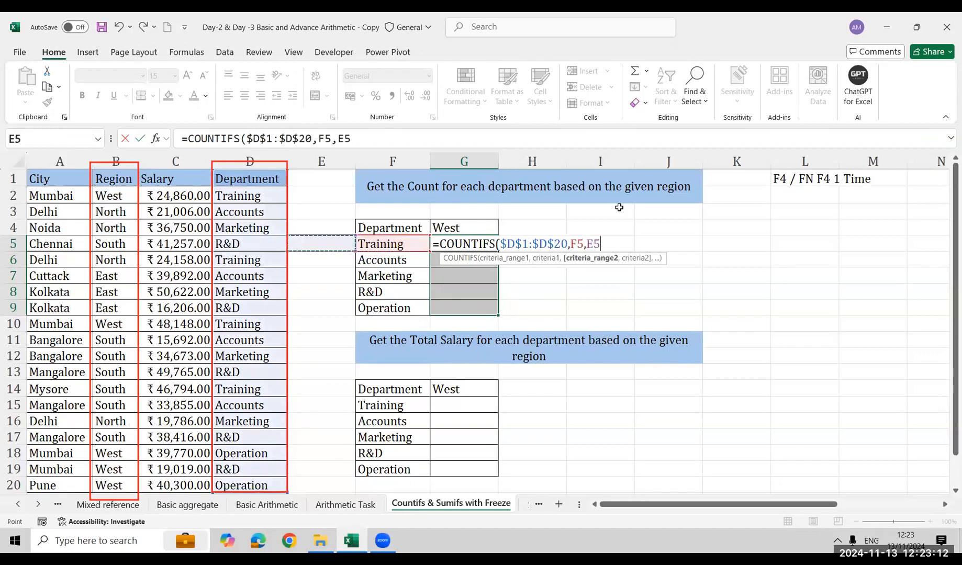
{"action": "key", "text": "Left"}
{"action": "key", "text": "Left"}
{"action": "key", "text": "Left"}
{"action": "key", "text": "ctrl+Up"}
{"action": "key", "text": "ctrl+shift+Down"}
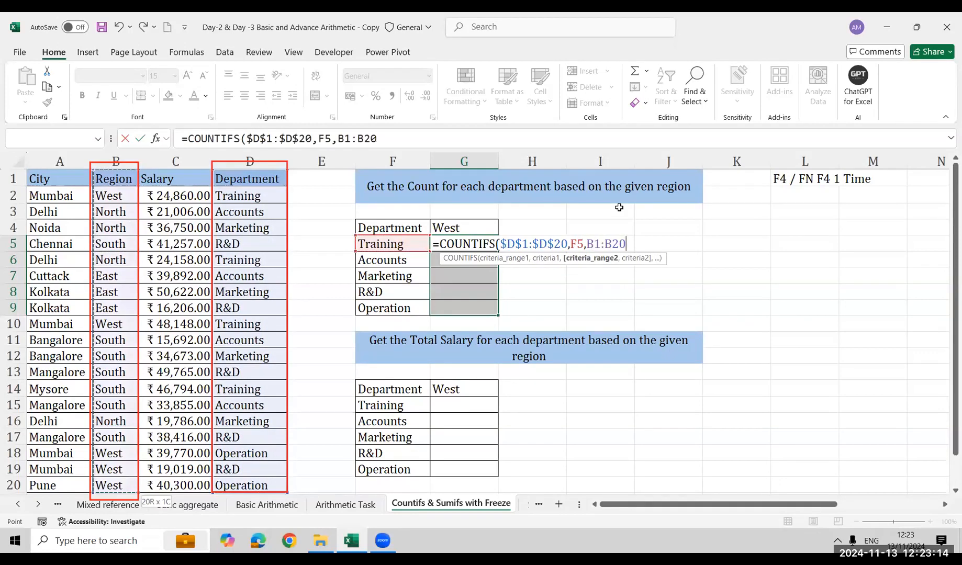
{"action": "key", "text": "F4"}
{"action": "type", "text": ","}
{"action": "key", "text": "Up"}
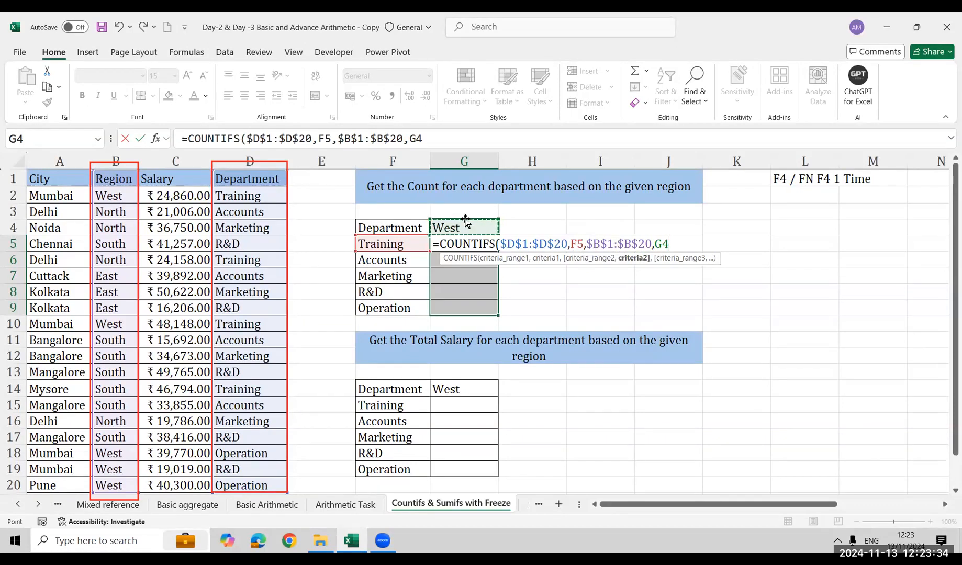
{"action": "key", "text": "F4"}
{"action": "key", "text": "Return"}
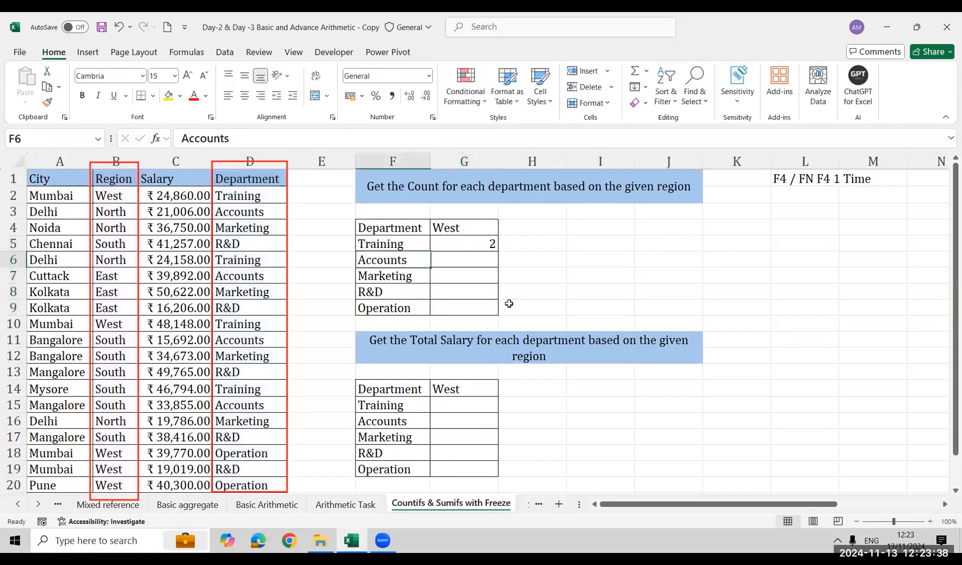
Fill the COUNTIFS formula from G5 down to G9 and go back to the Training row's count
{"action": "key", "text": "ctrl+shift+Up"}
{"action": "key", "text": "ctrl+d"}
{"action": "key", "text": "Up"}
{"action": "key", "text": "Up"}
{"action": "key", "text": "Up"}
{"action": "key", "text": "Up"}
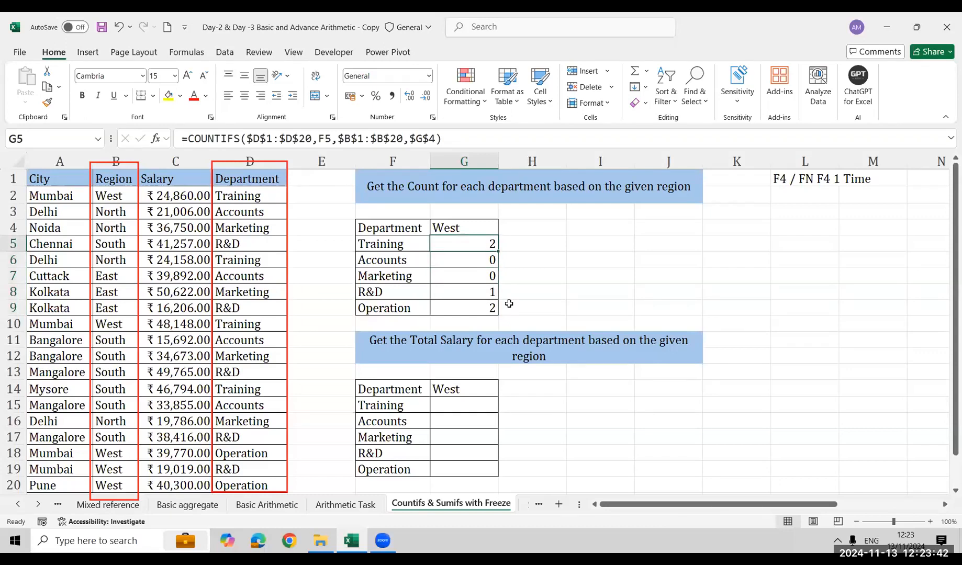
Inspect the references in the Operation row's COUNTIFS formula, including its second criteria range and criterion
{"action": "key", "text": "Right"}
{"action": "key", "text": "Right"}
{"action": "key", "text": "Left"}
{"action": "key", "text": "Down"}
{"action": "key", "text": "Down"}
{"action": "key", "text": "Down"}
{"action": "key", "text": "Down"}
{"action": "key", "text": "Left"}
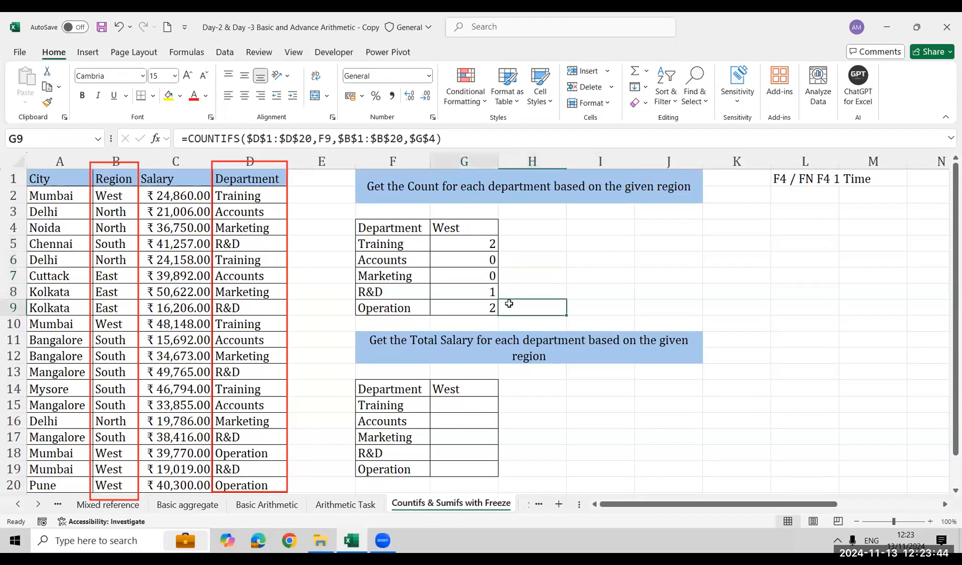
{"action": "key", "text": "F2"}
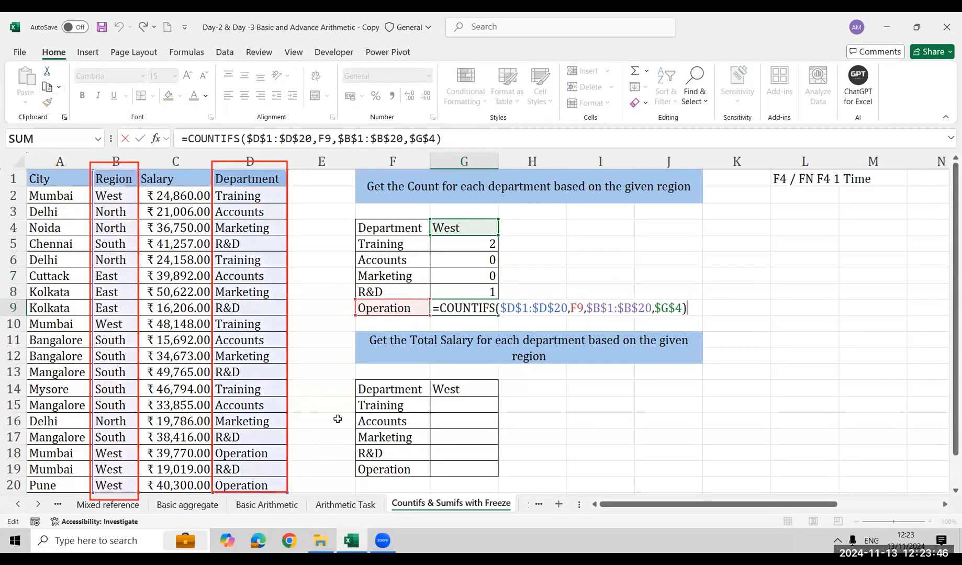
{"action": "left_click_drag", "start_coordinate": [587, 304], "coordinate": [645, 307]}
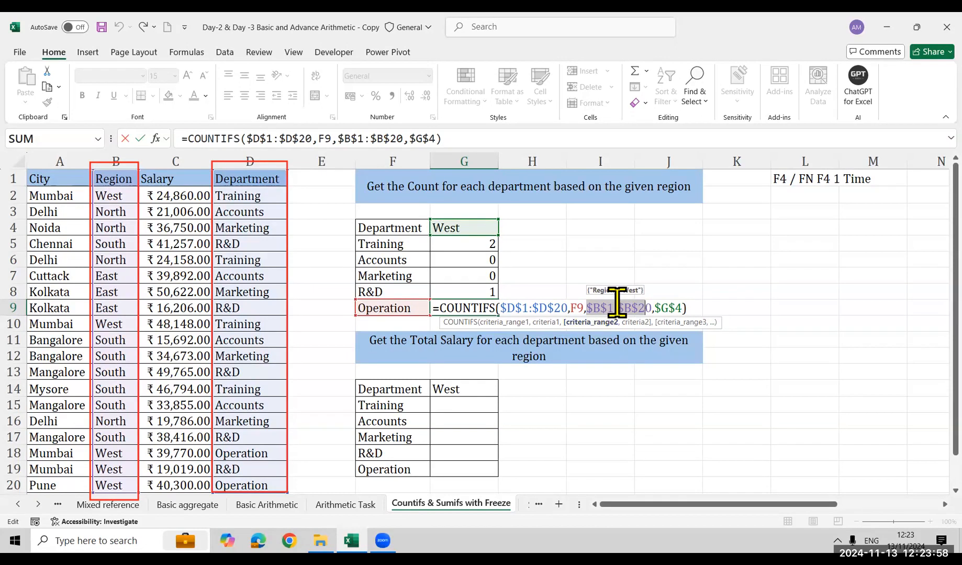
{"action": "left_click", "coordinate": [672, 308]}
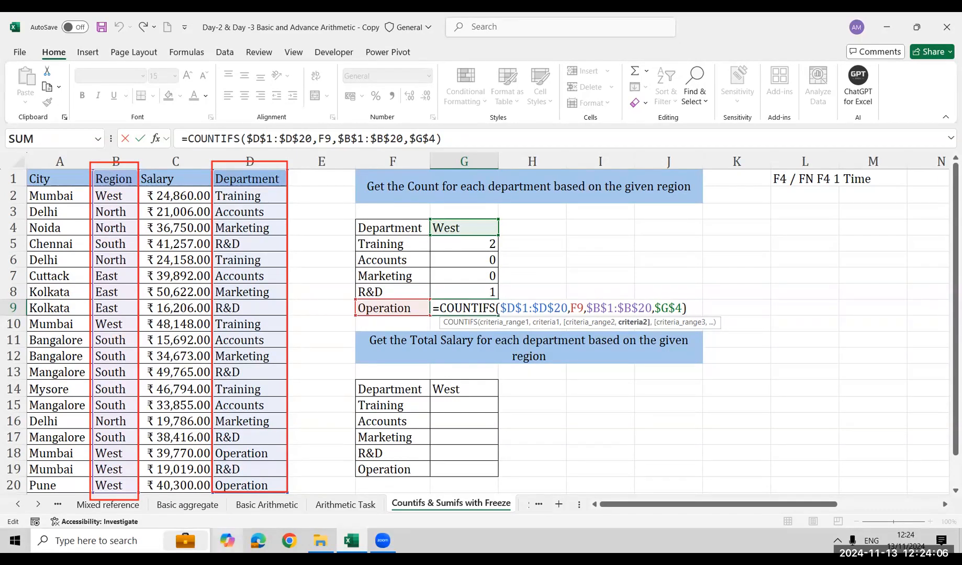
{"action": "key", "text": "ctrl+Return"}
Review the absolute reference example on the Absolute & Reference sheet, and return to the Countifs & Sumifs with Freeze sheet
{"action": "left_click", "coordinate": [16, 506]}
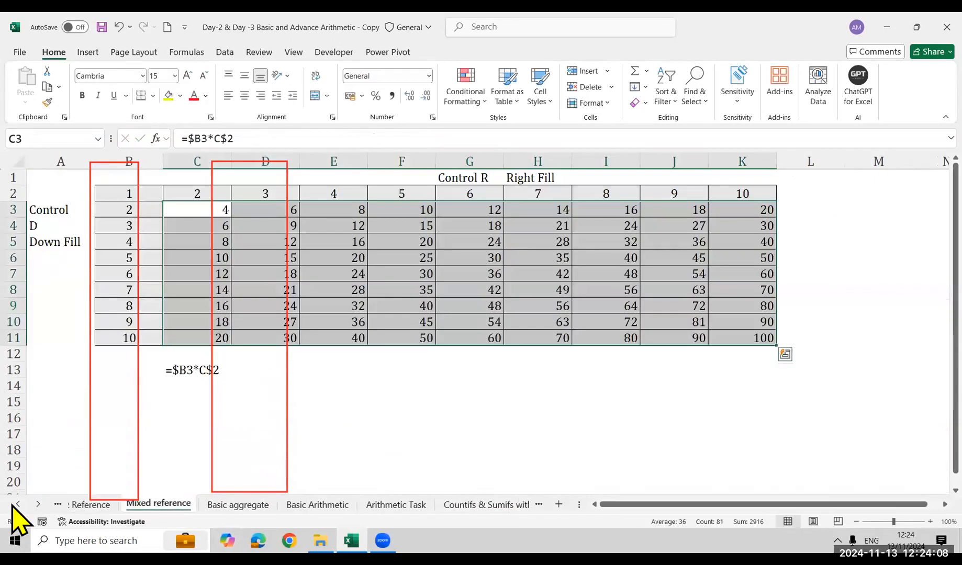
{"action": "left_click", "coordinate": [100, 507]}
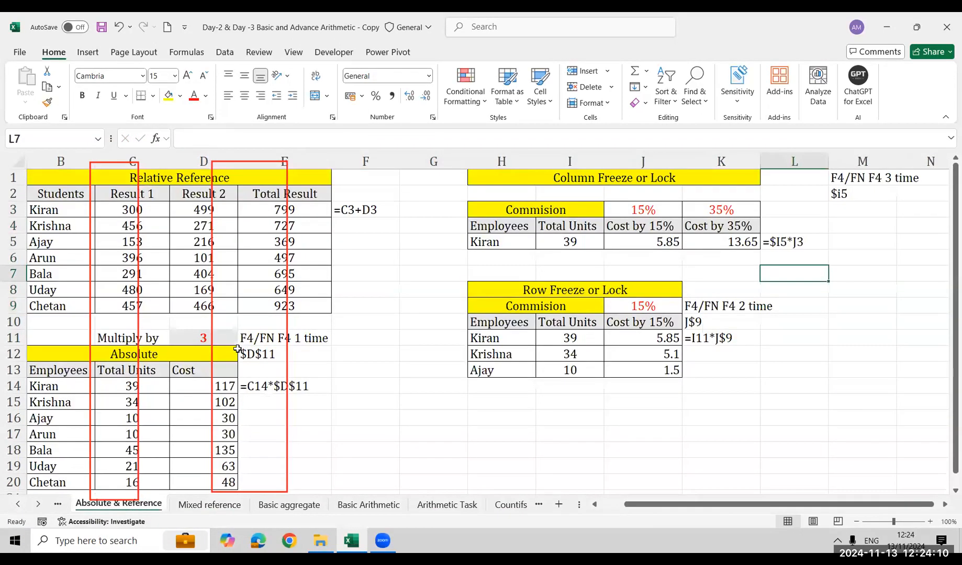
{"action": "left_click", "coordinate": [214, 336]}
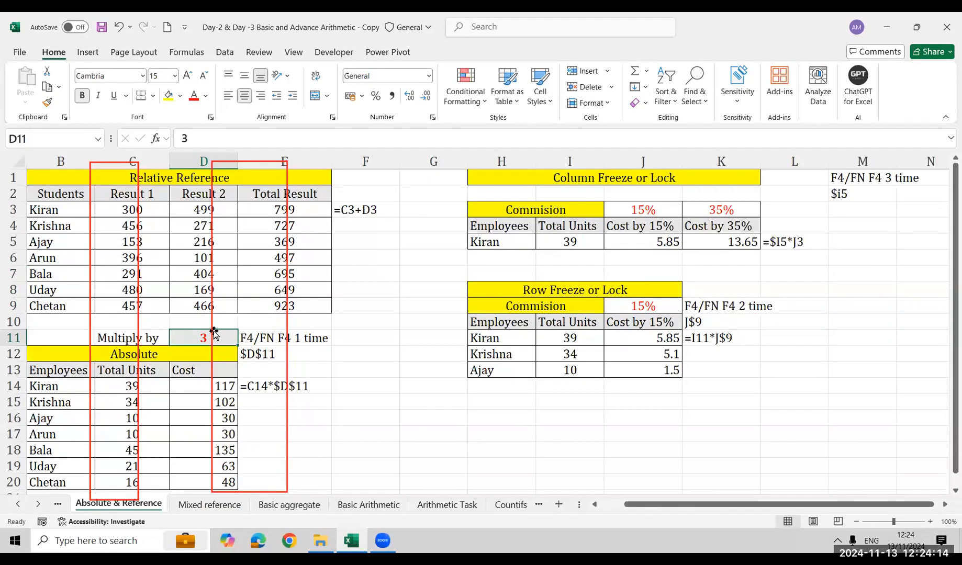
{"action": "left_click", "coordinate": [40, 504]}
{"action": "left_click", "coordinate": [40, 503]}
{"action": "left_click", "coordinate": [169, 510]}
{"action": "left_click", "coordinate": [484, 246]}
{"action": "left_click", "coordinate": [534, 240]}
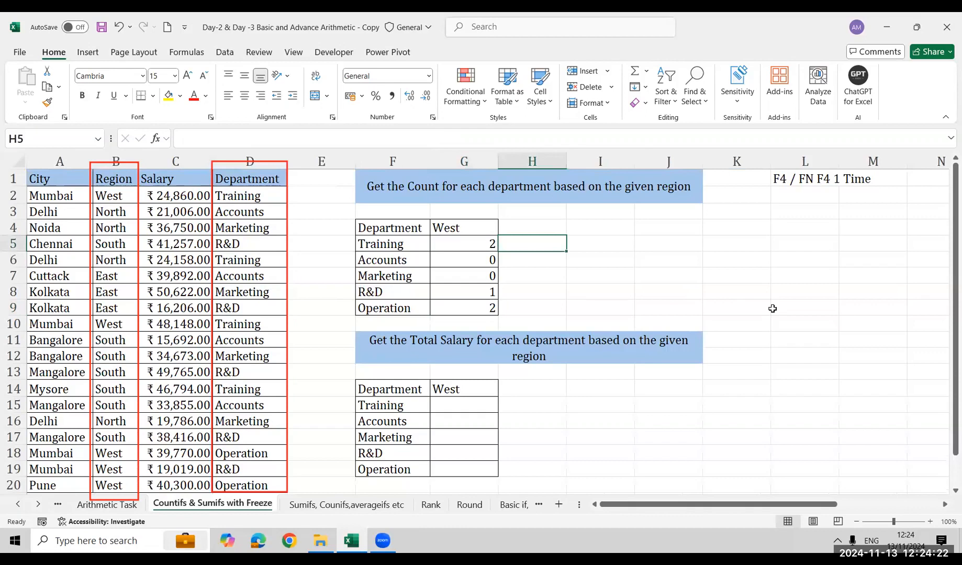
Clear the West counts from G5:G9 so the formula can be demonstrated again
{"action": "key", "text": "Left"}
{"action": "key", "text": "shift+Down"}
{"action": "key", "text": "shift+Down"}
{"action": "key", "text": "shift+Down"}
{"action": "key", "text": "shift+Down"}
{"action": "key", "text": "Delete"}
{"action": "key", "text": "Down"}
{"action": "key", "text": "Up"}
Begin a COUNTIFS formula in G5 using the locked Department range $D$1:$D$20 with F5 as criterion
{"action": "type", "text": "=coun"}
{"action": "key", "text": "Down"}
{"action": "key", "text": "Down"}
{"action": "key", "text": "Down"}
{"action": "key", "text": "Left"}
{"action": "key", "text": "Left"}
{"action": "key", "text": "Left"}
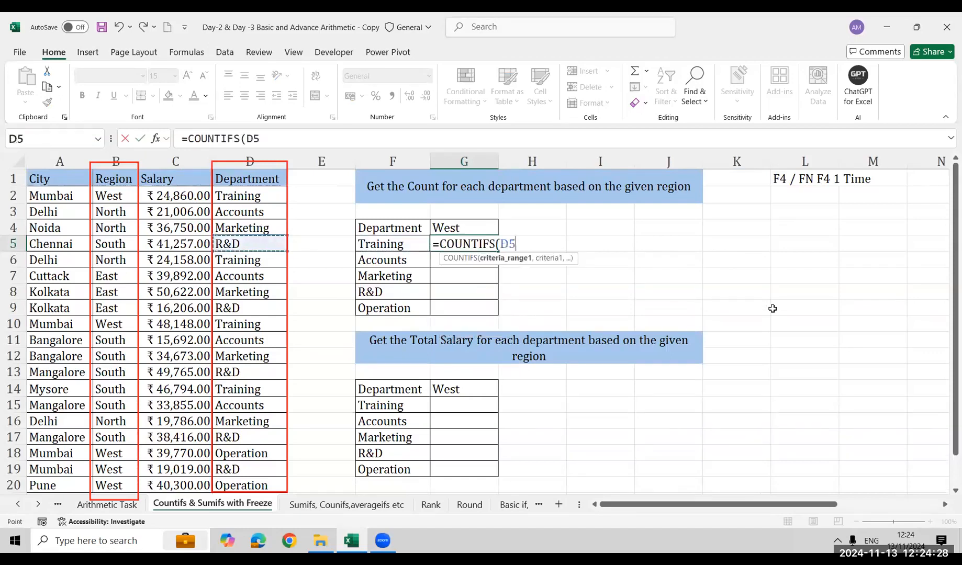
{"action": "key", "text": "ctrl+Up"}
{"action": "key", "text": "ctrl+shift+Down"}
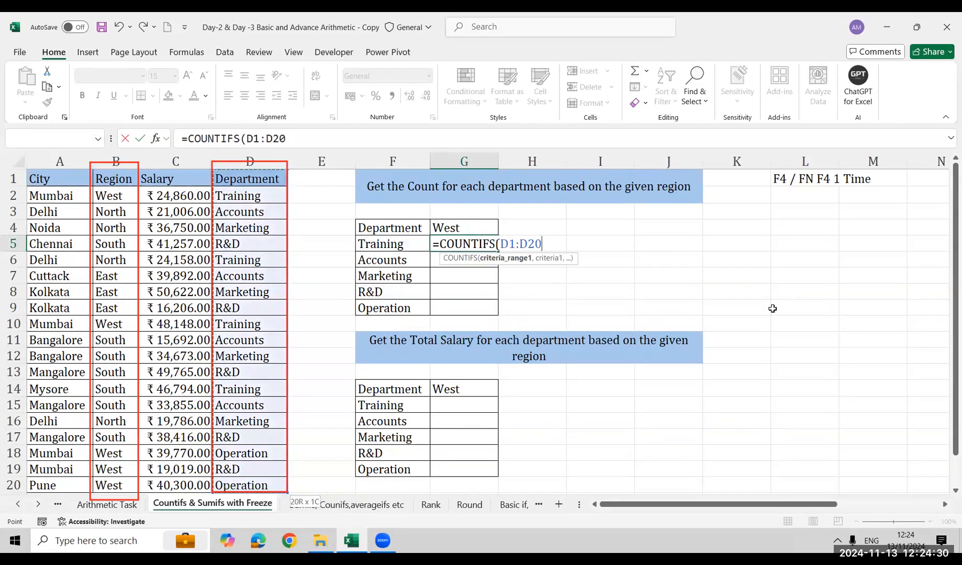
{"action": "key", "text": "F4"}
{"action": "type", "text": ","}
{"action": "key", "text": "Left"}
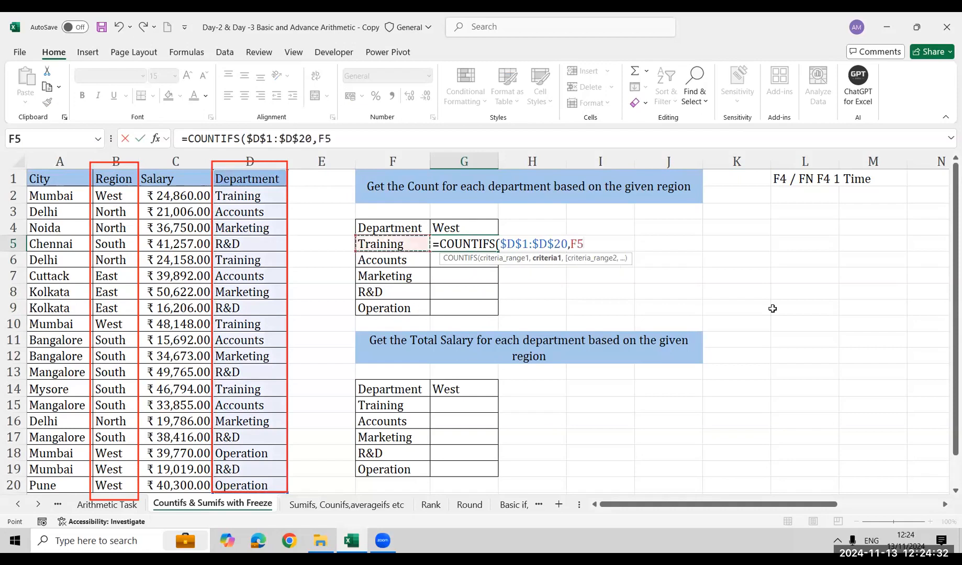
Complete the COUNTIFS formula in G5 with the locked Region range $B$1:$B$20 and the locked criterion $G$4
{"action": "type", "text": ","}
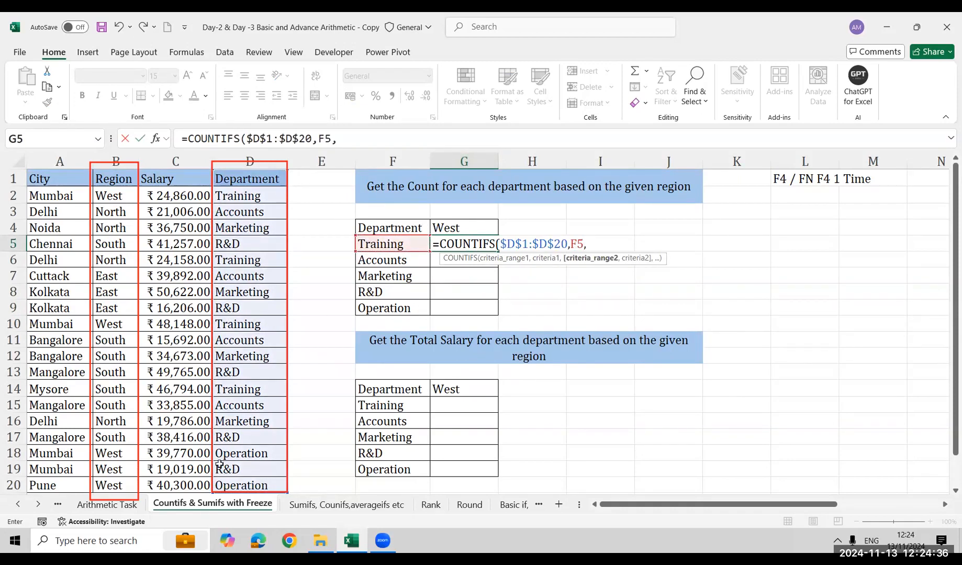
{"action": "key", "text": "Left"}
{"action": "key", "text": "Left"}
{"action": "key", "text": "Left"}
{"action": "key", "text": "Left"}
{"action": "key", "text": "ctrl+Up"}
{"action": "key", "text": "ctrl+shift+Down"}
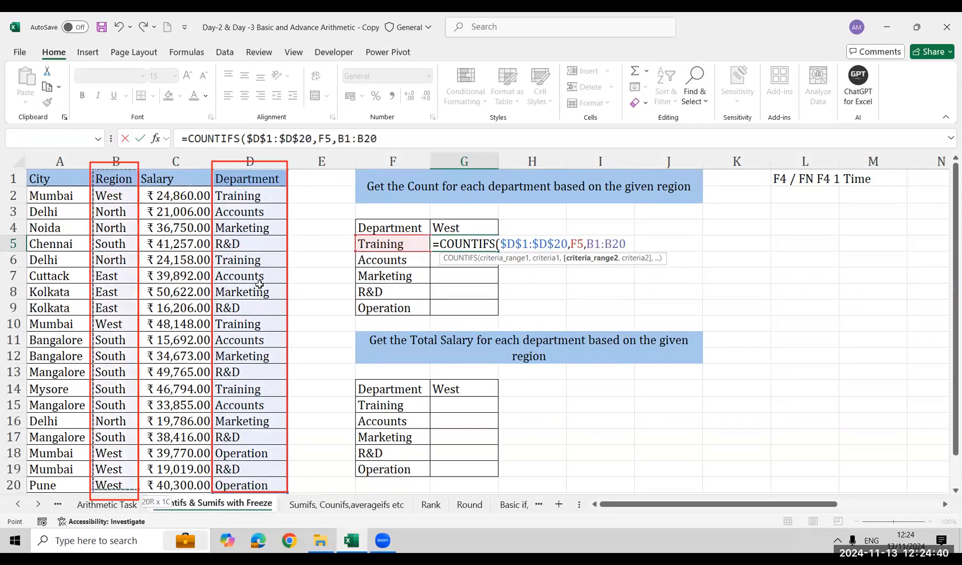
{"action": "key", "text": "F4"}
{"action": "type", "text": ","}
{"action": "key", "text": "Up"}
{"action": "key", "text": "F4"}
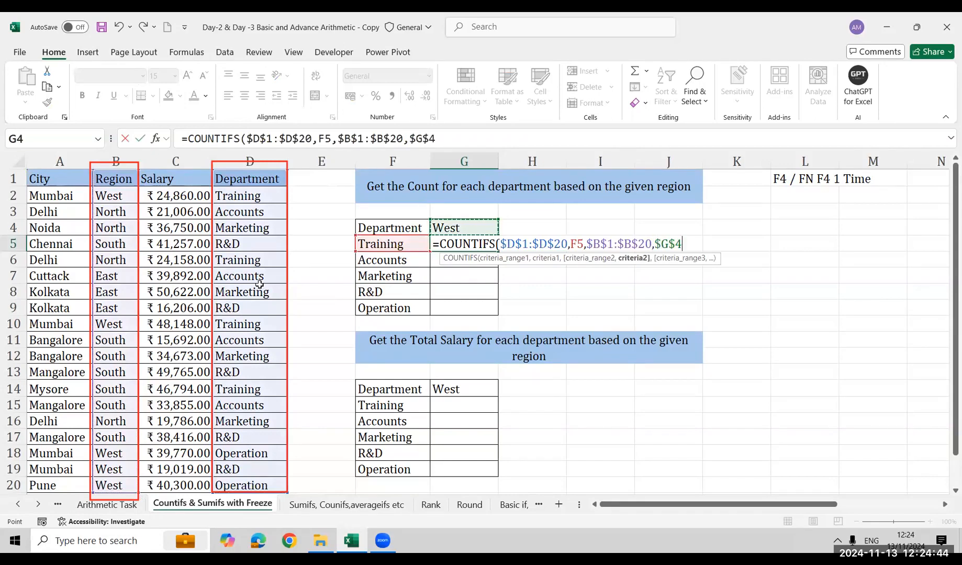
{"action": "type", "text": ")"}
{"action": "key", "text": "Return"}
Fill the COUNTIFS formula from G5 down through G9 for the remaining departments
{"action": "key", "text": "Left"}
{"action": "key", "text": "Down"}
{"action": "key", "text": "Down"}
{"action": "key", "text": "Down"}
{"action": "key", "text": "Right"}
{"action": "key", "text": "shift+Up"}
{"action": "key", "text": "shift+Up"}
{"action": "key", "text": "shift+Up"}
{"action": "key", "text": "shift+Up"}
{"action": "key", "text": "ctrl+d"}
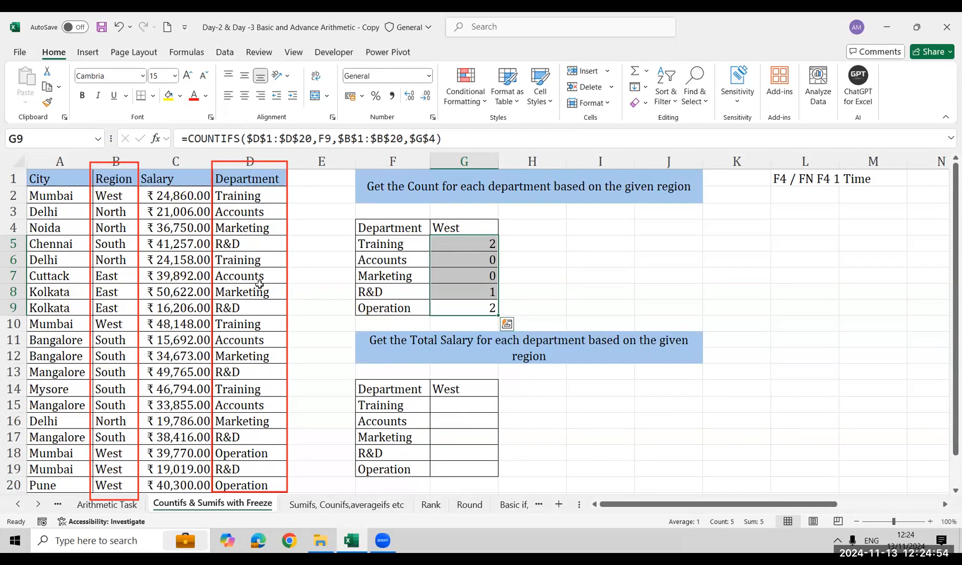
Show the text of G5's formula in I5 with FORMULATEXT
{"action": "key", "text": "Up"}
{"action": "key", "text": "Up"}
{"action": "key", "text": "Up"}
{"action": "key", "text": "Right"}
{"action": "key", "text": "Up"}
{"action": "key", "text": "Right"}
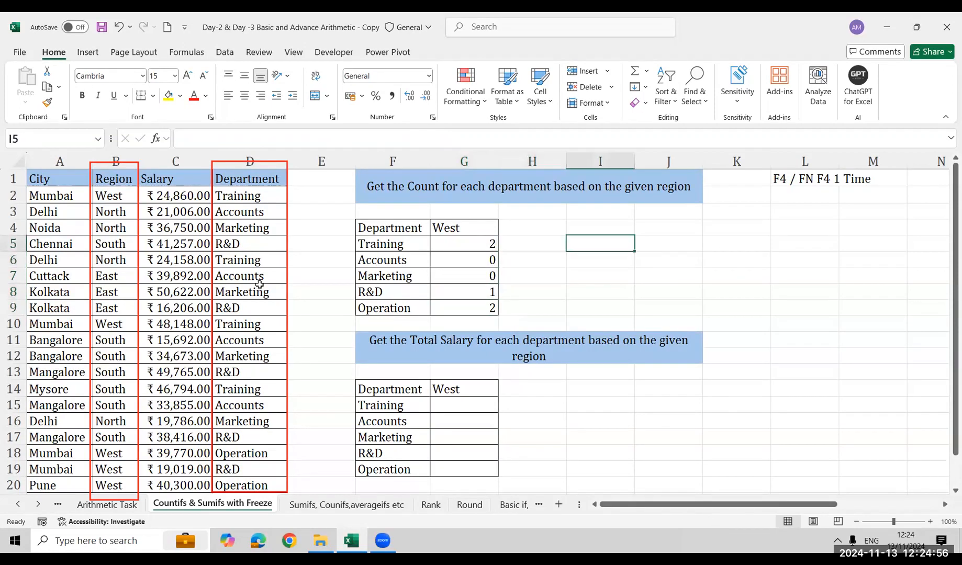
{"action": "type", "text": "=form"}
{"action": "key", "text": "Tab"}
{"action": "key", "text": "Left"}
{"action": "key", "text": "Left"}
{"action": "key", "text": "Left"}
{"action": "key", "text": "Right"}
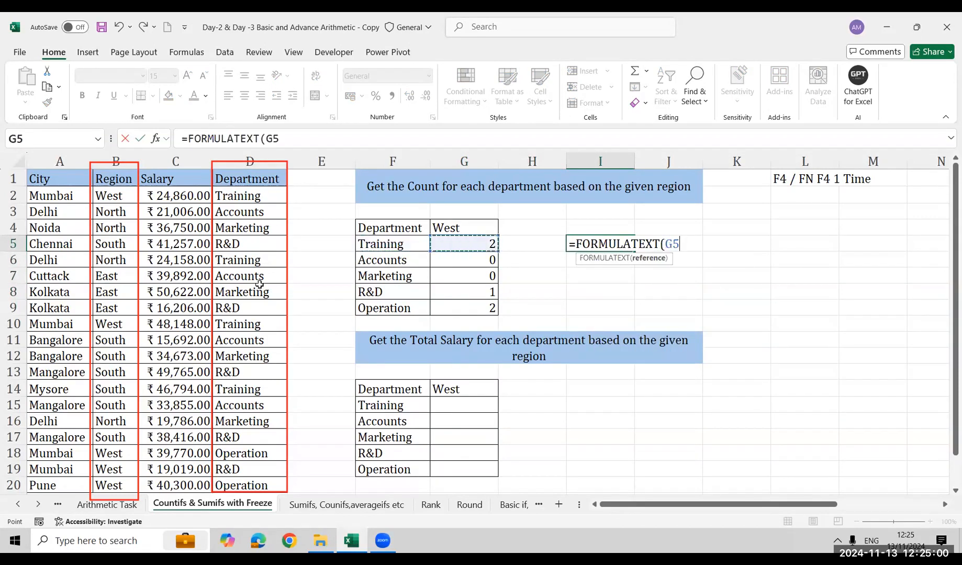
{"action": "key", "text": "Return"}
{"action": "key", "text": "Return"}
{"action": "key", "text": "Return"}
{"action": "key", "text": "Return"}
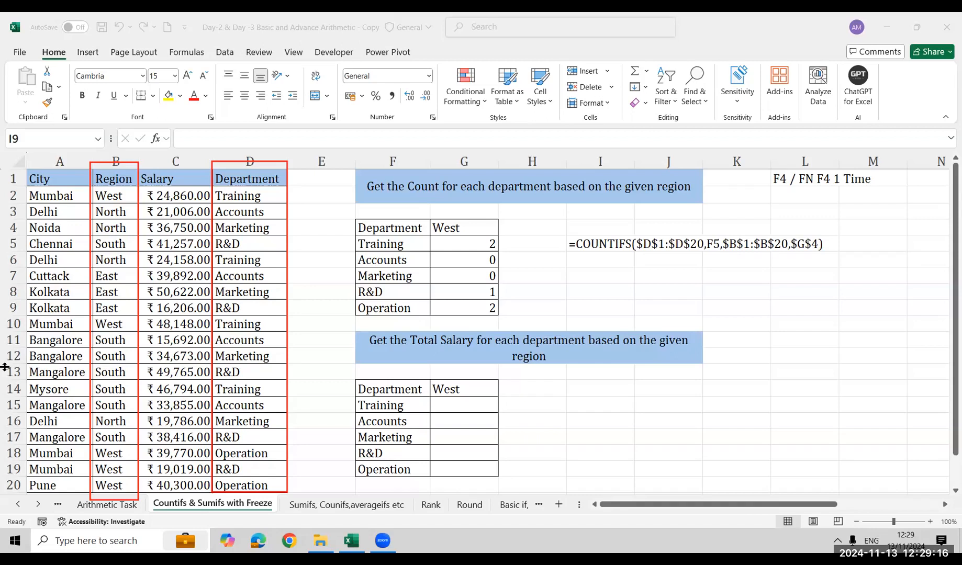
{"action": "left_click", "coordinate": [576, 310]}
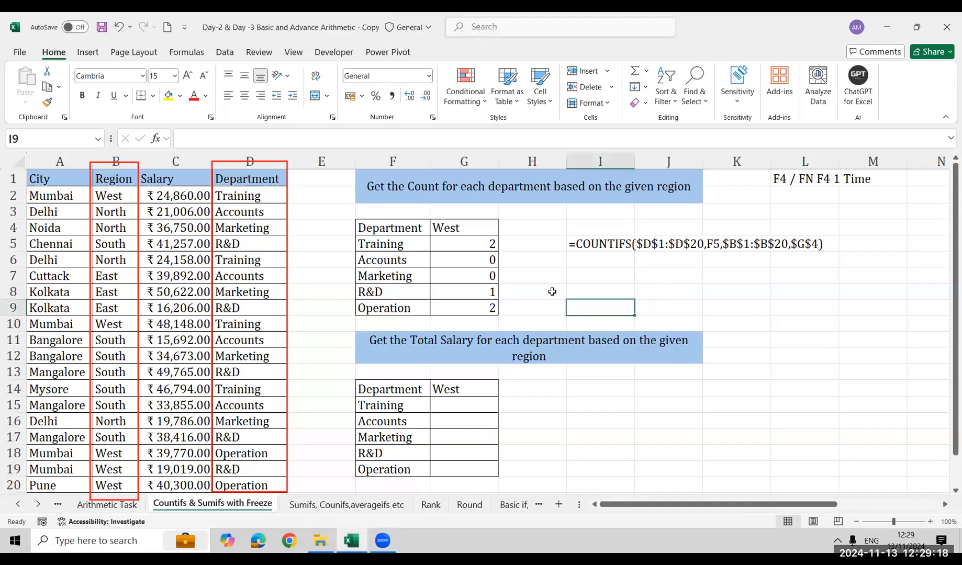
{"action": "left_click", "coordinate": [486, 279]}
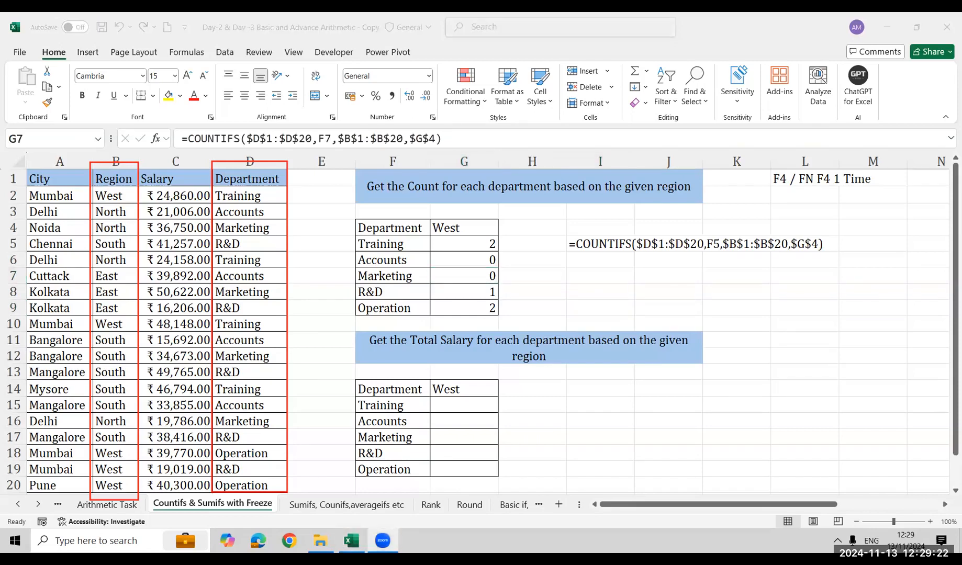
{"action": "left_click", "coordinate": [610, 279]}
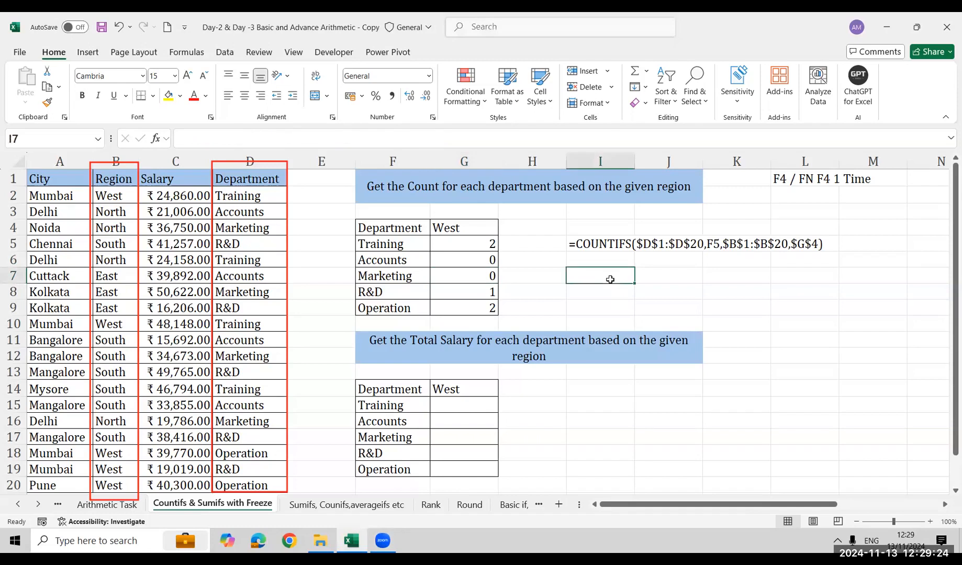
Begin a SUMIFS formula in G15 with the locked Salary range $C$1:$C$20 as the sum range
{"action": "left_click", "coordinate": [494, 427]}
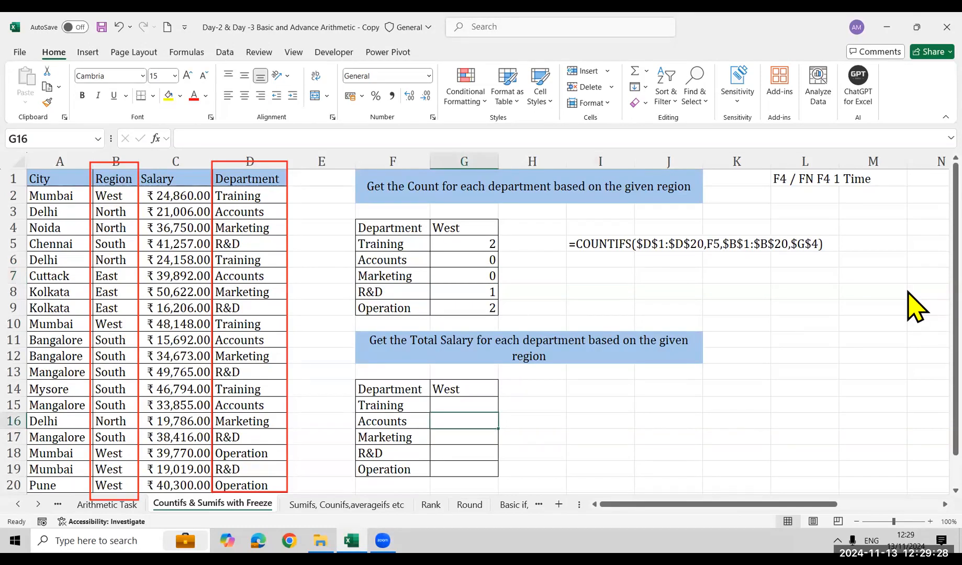
{"action": "key", "text": "Down"}
{"action": "key", "text": "Down"}
{"action": "key", "text": "Down"}
{"action": "key", "text": "Down"}
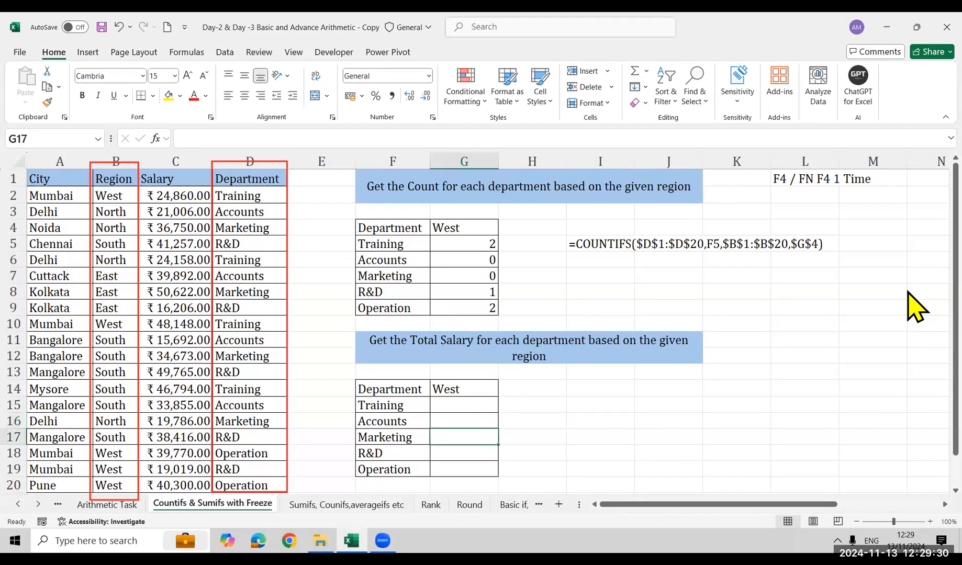
{"action": "key", "text": "Up"}
{"action": "key", "text": "Up"}
{"action": "key", "text": "Up"}
{"action": "key", "text": "Up"}
{"action": "key", "text": "Up"}
{"action": "key", "text": "Up"}
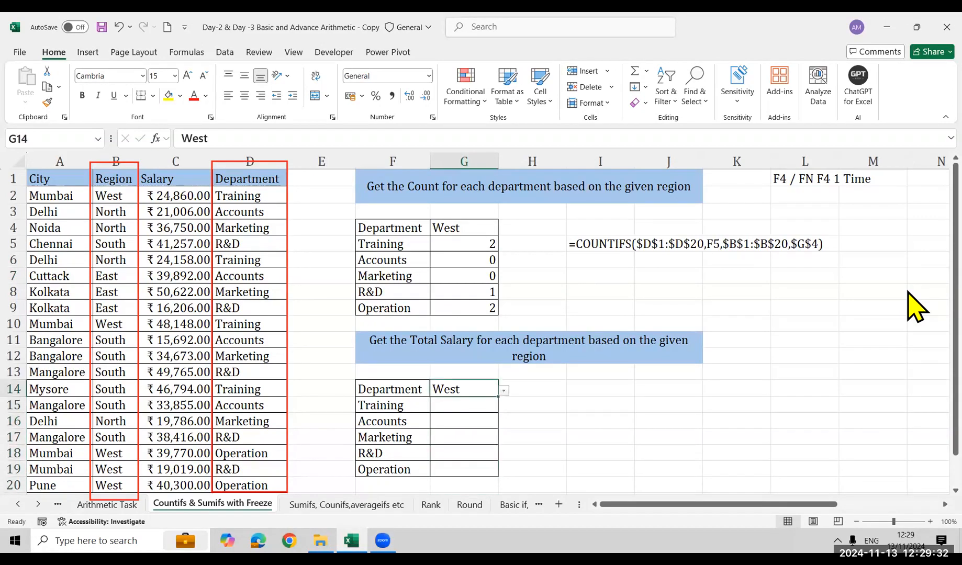
{"action": "key", "text": "Down"}
{"action": "type", "text": "="}
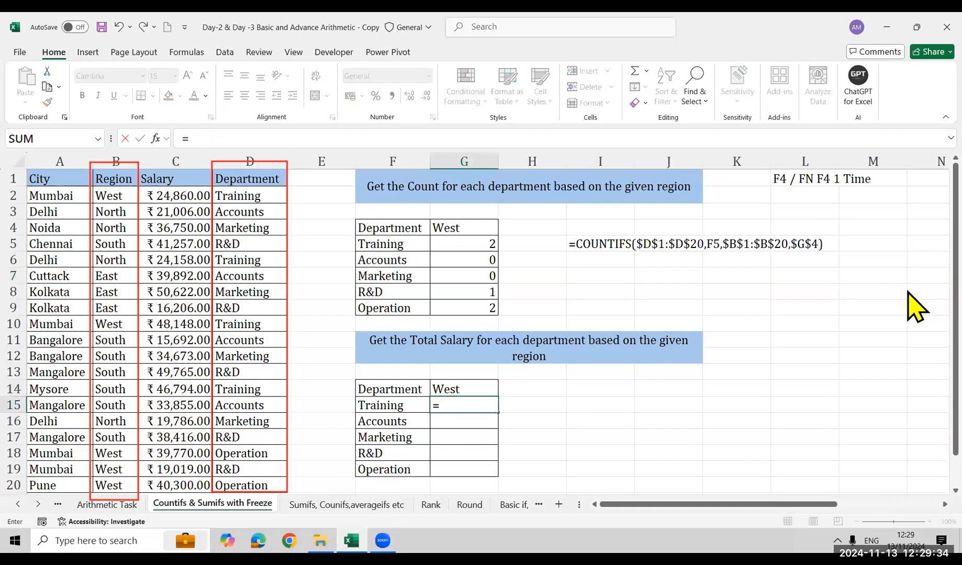
{"action": "type", "text": "sumif"}
{"action": "key", "text": "Down"}
{"action": "key", "text": "Tab"}
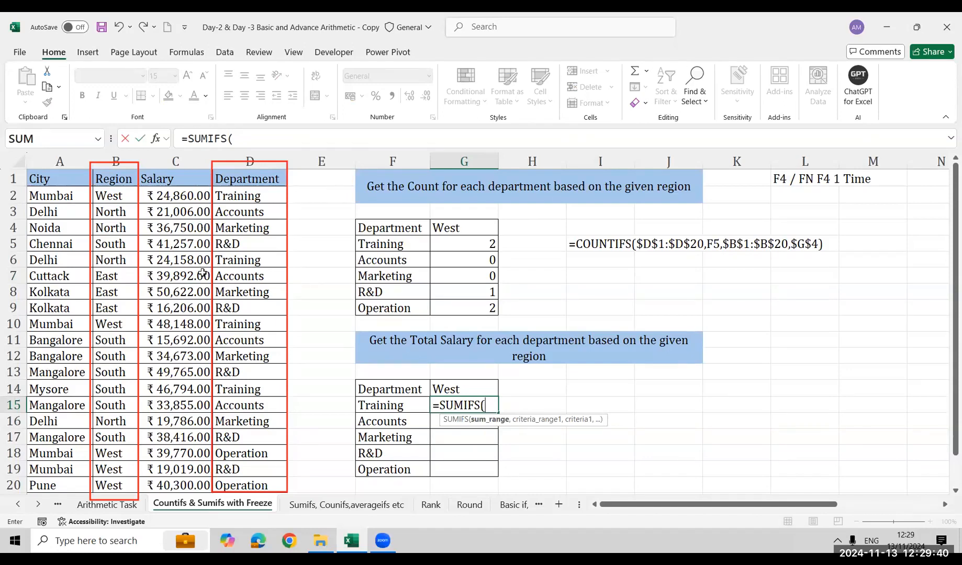
{"action": "left_click", "coordinate": [178, 180]}
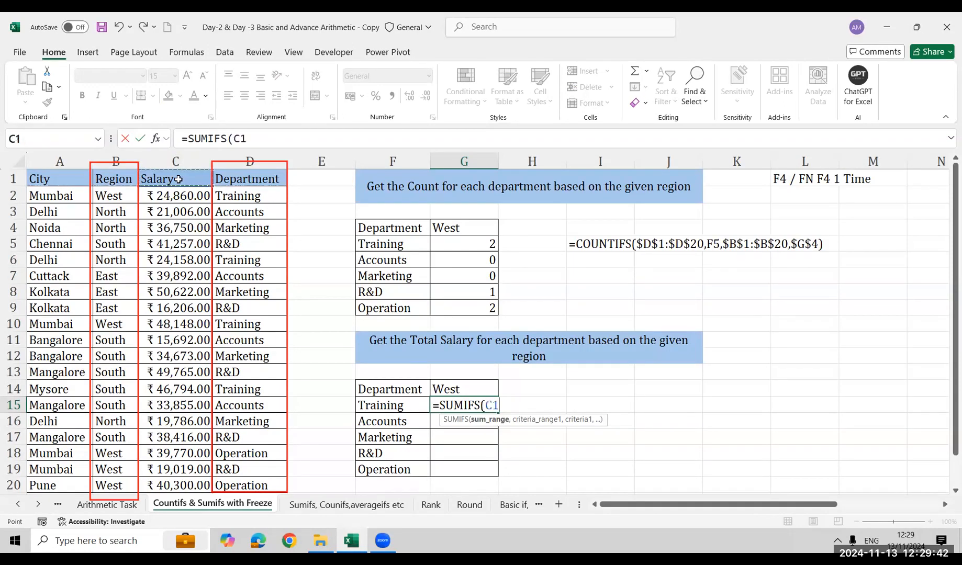
{"action": "key", "text": "ctrl+shift+Down"}
{"action": "key", "text": "F4"}
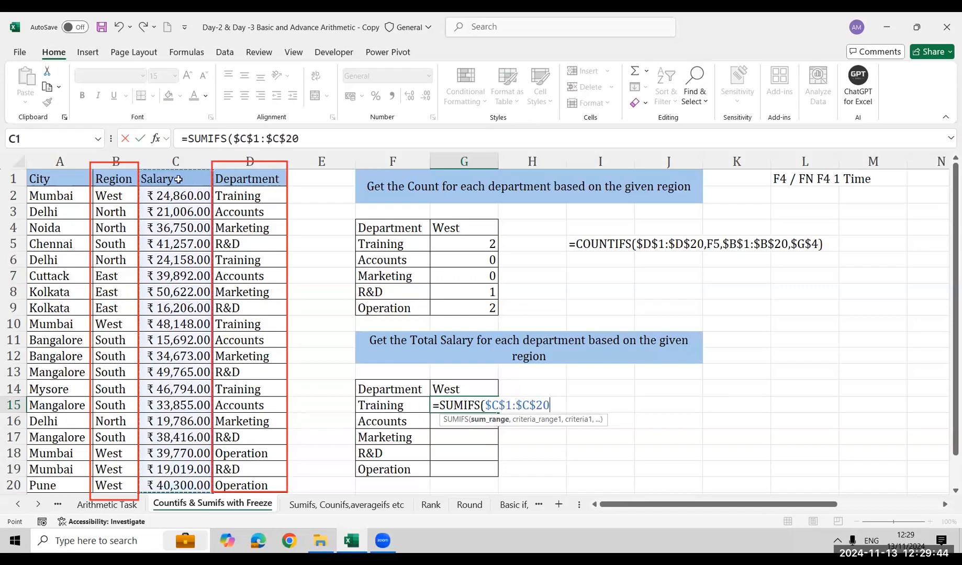
Add the locked Region range $B$1:$B$20 and locked criterion $G$14 as the first condition of the SUMIFS formula
{"action": "type", "text": ","}
{"action": "key", "text": "Left"}
{"action": "key", "text": "Left"}
{"action": "key", "text": "Left"}
{"action": "key", "text": "Left"}
{"action": "key", "text": "Right"}
{"action": "key", "text": "ctrl+Up"}
{"action": "key", "text": "Left"}
{"action": "key", "text": "Left"}
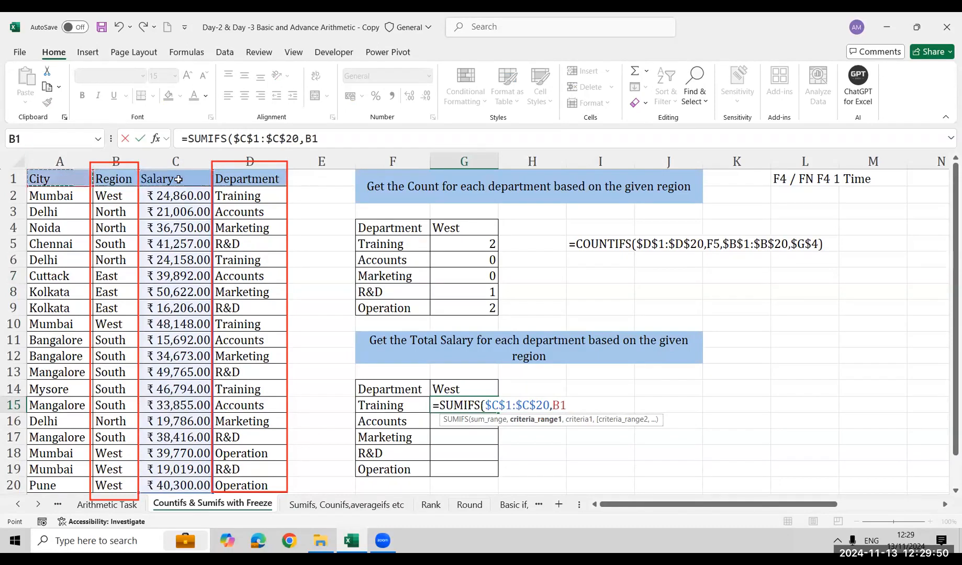
{"action": "key", "text": "ctrl+shift+Down"}
{"action": "key", "text": "F4"}
{"action": "type", "text": ","}
{"action": "key", "text": "Up"}
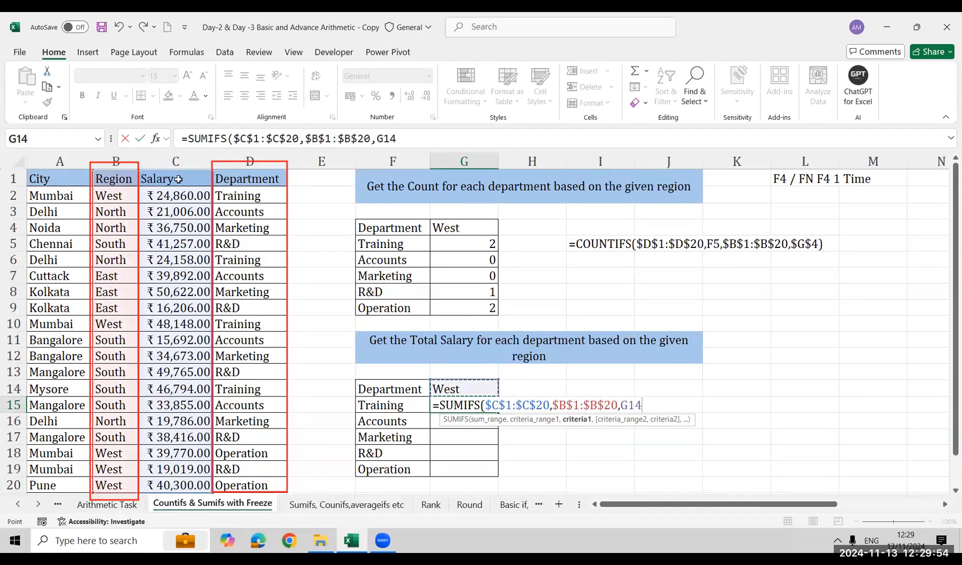
{"action": "key", "text": "F4"}
Add the locked Department range $D$1:$D$20 with relative criterion F15 as the second condition and complete the SUMIFS formula
{"action": "type", "text": ","}
{"action": "key", "text": "Left"}
{"action": "key", "text": "Left"}
{"action": "key", "text": "Left"}
{"action": "key", "text": "ctrl+Up"}
{"action": "key", "text": "ctrl+shift+Down"}
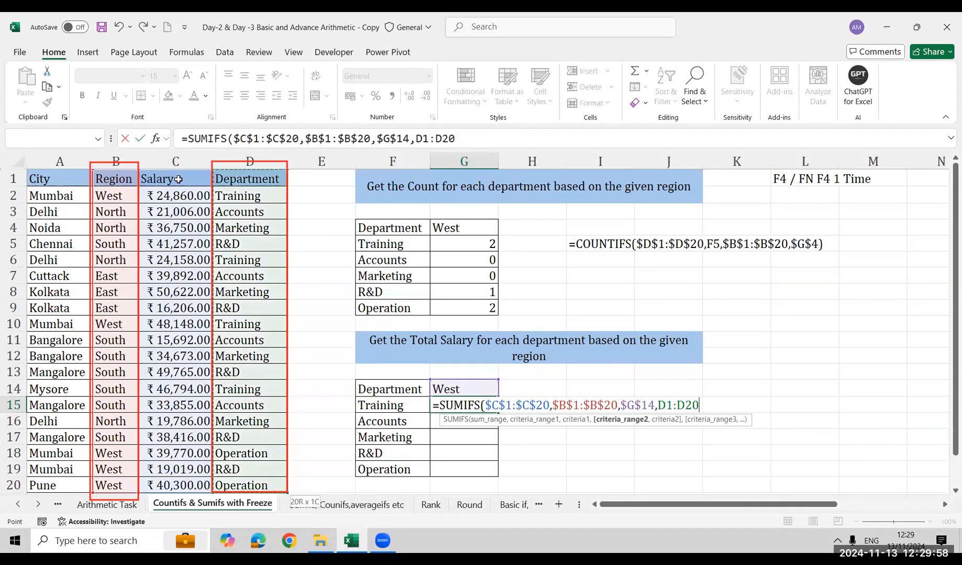
{"action": "key", "text": "F4"}
{"action": "type", "text": ","}
{"action": "key", "text": "Left"}
{"action": "key", "text": "Return"}
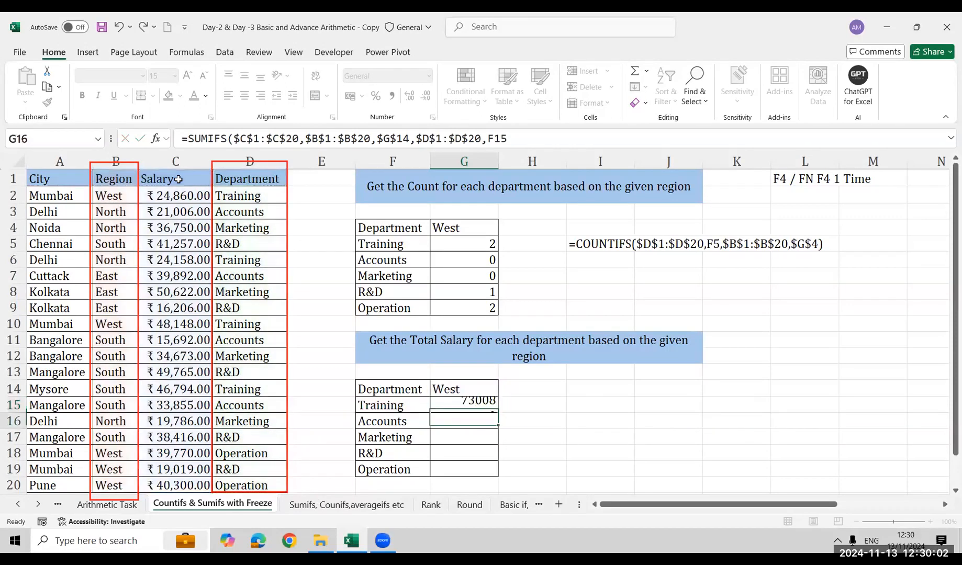
Fill the SUMIFS formula from G15 down through G19 for the remaining departments
{"action": "key", "text": "Left"}
{"action": "key", "text": "ctrl+Down"}
{"action": "key", "text": "Right"}
{"action": "key", "text": "ctrl+shift+Up"}
{"action": "key", "text": "ctrl+d"}
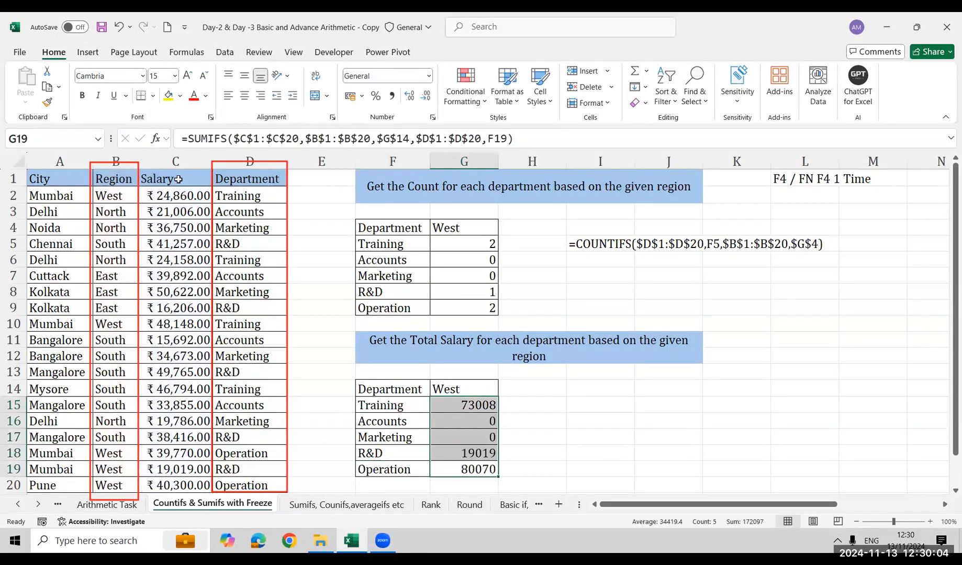
Show the text of G15's formula in I16 with FORMULATEXT
{"action": "key", "text": "Up"}
{"action": "key", "text": "Up"}
{"action": "key", "text": "Up"}
{"action": "key", "text": "Up"}
{"action": "key", "text": "Right"}
{"action": "key", "text": "Down"}
{"action": "key", "text": "Right"}
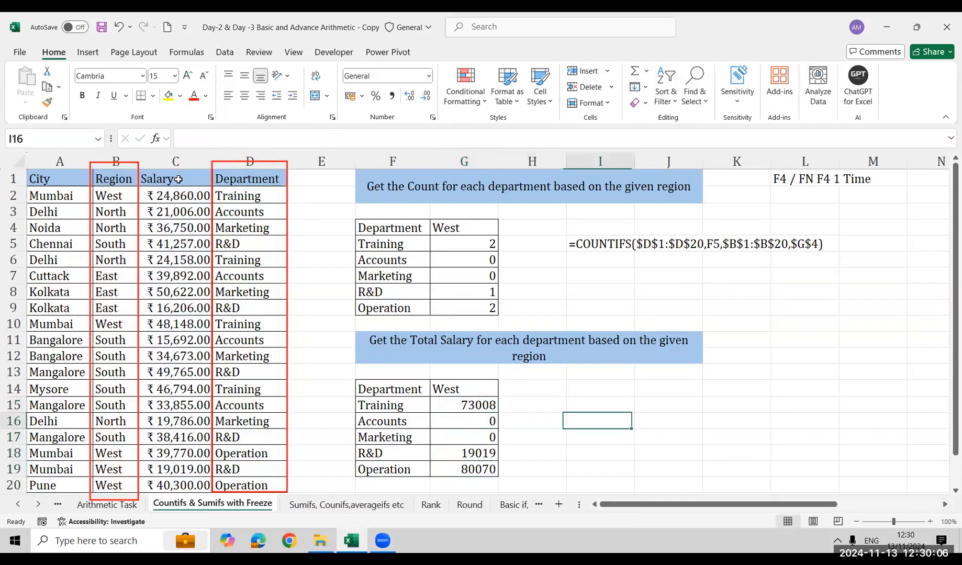
{"action": "type", "text": "=form"}
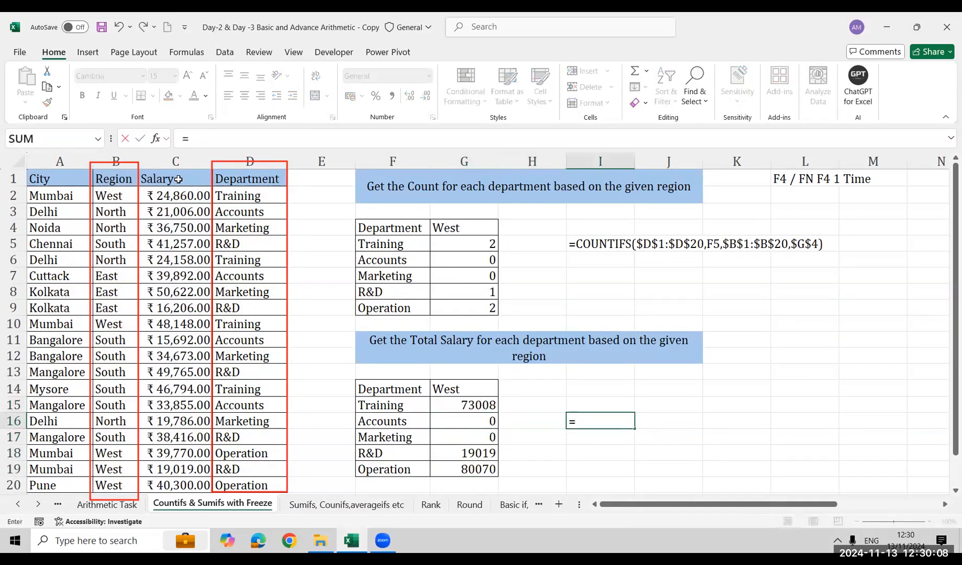
{"action": "key", "text": "Tab"}
{"action": "key", "text": "Left"}
{"action": "key", "text": "Left"}
{"action": "key", "text": "Up"}
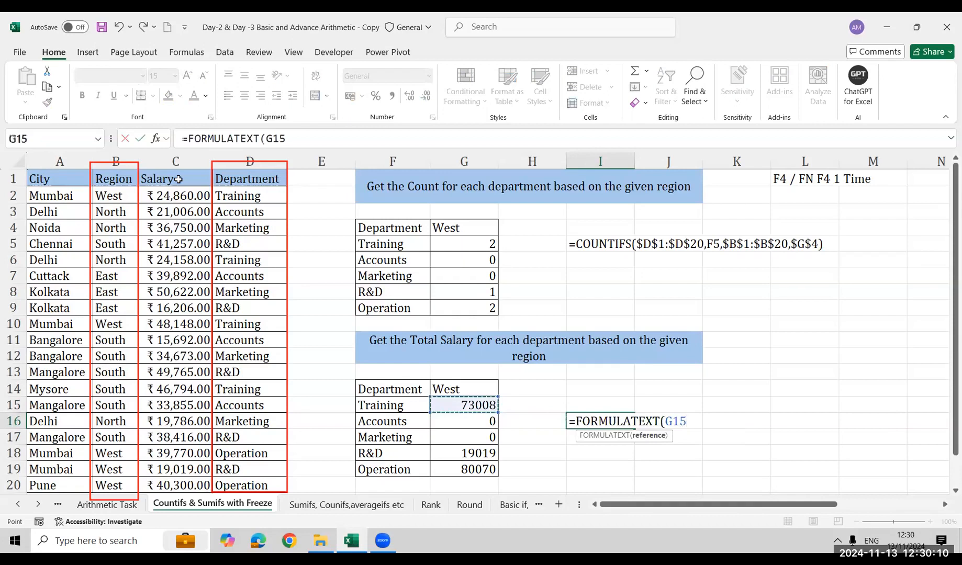
{"action": "key", "text": "Return"}
{"action": "key", "text": "Down"}
{"action": "key", "text": "Down"}
{"action": "key", "text": "Down"}
{"action": "key", "text": "Down"}
{"action": "key", "text": "Down"}
{"action": "key", "text": "Up"}
{"action": "key", "text": "Up"}
{"action": "key", "text": "Up"}
{"action": "key", "text": "Up"}
{"action": "key", "text": "Up"}
{"action": "key", "text": "Up"}
{"action": "key", "text": "Up"}
{"action": "key", "text": "Up"}
{"action": "key", "text": "Up"}
{"action": "key", "text": "Up"}
{"action": "key", "text": "Up"}
{"action": "key", "text": "Up"}
{"action": "key", "text": "Up"}
{"action": "key", "text": "Up"}
{"action": "key", "text": "Up"}
{"action": "key", "text": "Up"}
{"action": "key", "text": "Up"}
{"action": "key", "text": "Up"}
{"action": "key", "text": "Up"}
{"action": "key", "text": "Up"}
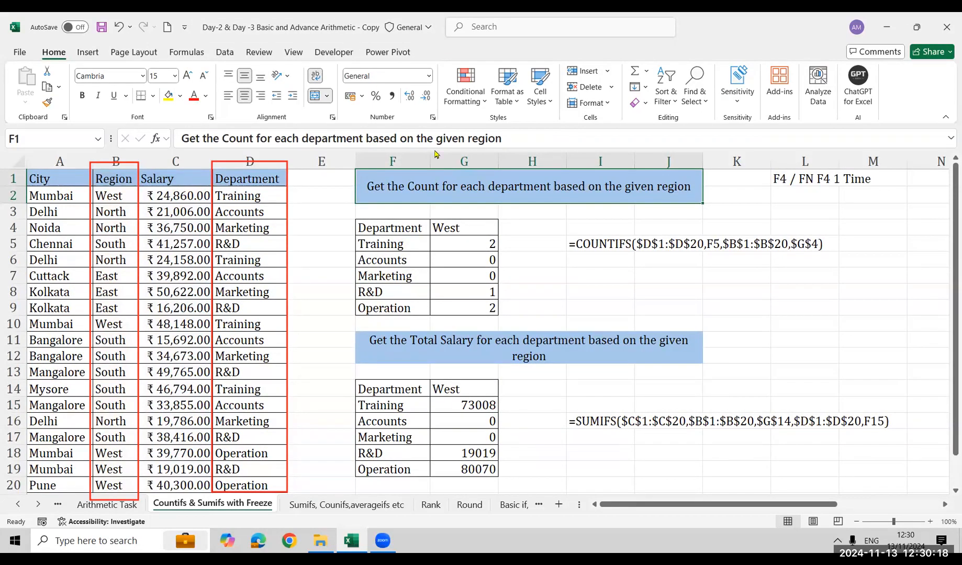
Draw annotation arrows at the displayed SUMIFS sum range, the Salary header, and the West and Department headers of the total salary table
{"action": "left_click", "coordinate": [666, 403]}
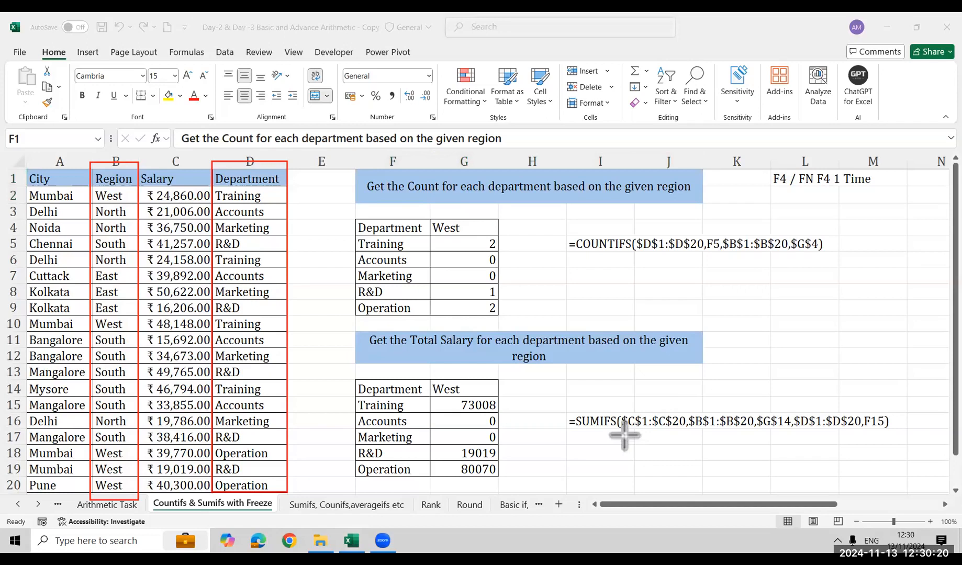
{"action": "left_click_drag", "start_coordinate": [624, 434], "coordinate": [668, 434]}
{"action": "left_click_drag", "start_coordinate": [186, 156], "coordinate": [183, 175]}
{"action": "left_click_drag", "start_coordinate": [445, 361], "coordinate": [451, 371]}
{"action": "left_click_drag", "start_coordinate": [337, 361], "coordinate": [362, 378]}
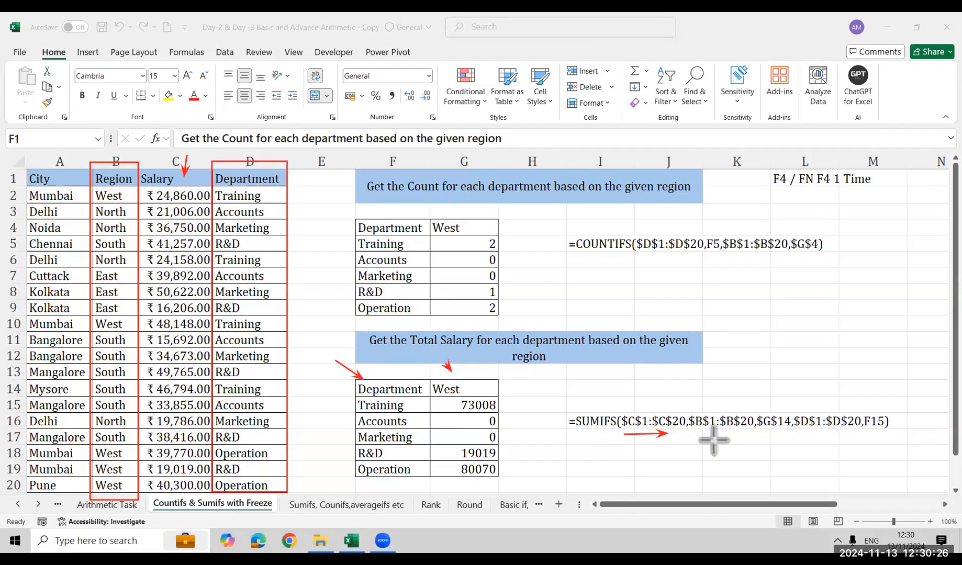
Draw annotation arrows at the SUMIFS Region and Department ranges and at their criteria, West and Training, in the total salary table
{"action": "left_click_drag", "start_coordinate": [700, 431], "coordinate": [742, 436]}
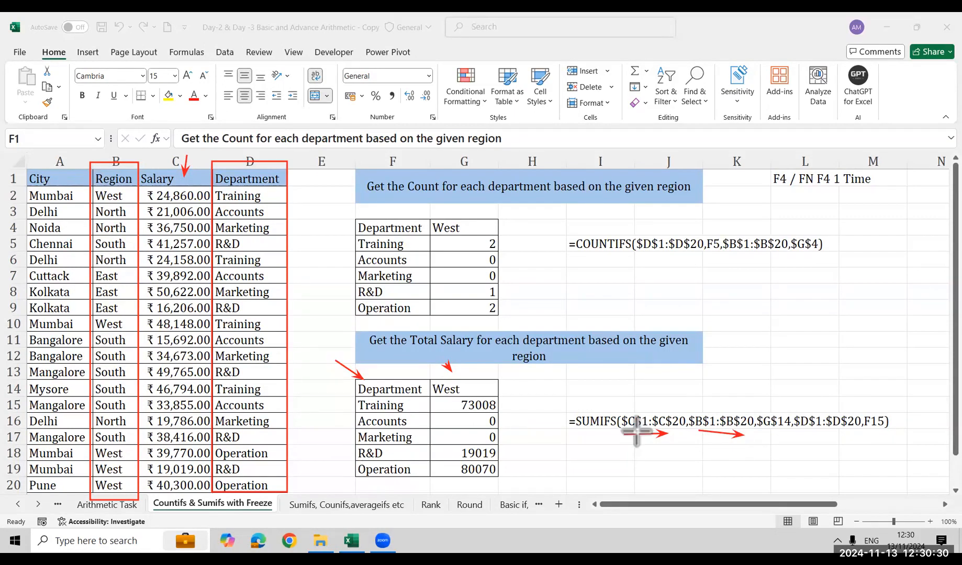
{"action": "left_click_drag", "start_coordinate": [432, 357], "coordinate": [449, 378]}
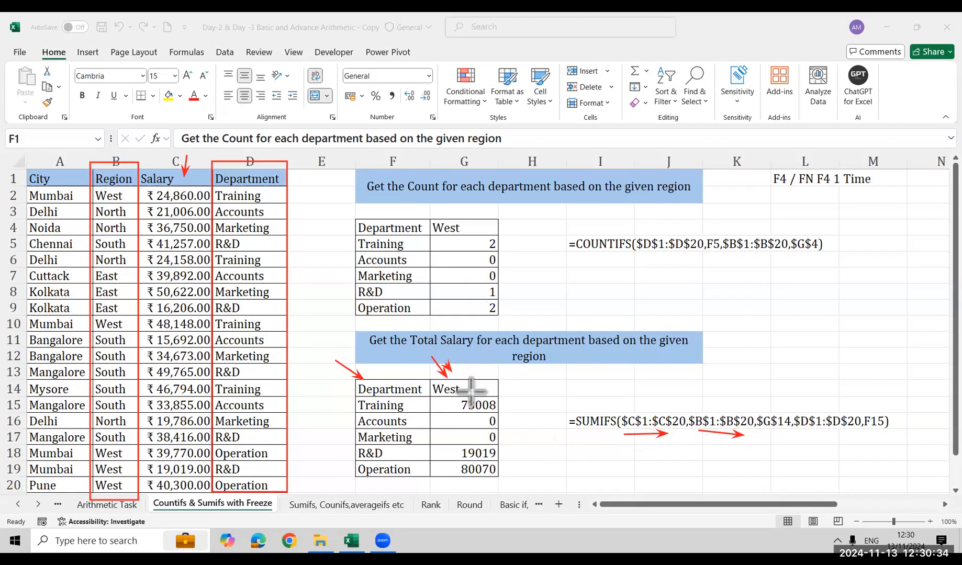
{"action": "left_click_drag", "start_coordinate": [803, 439], "coordinate": [848, 433]}
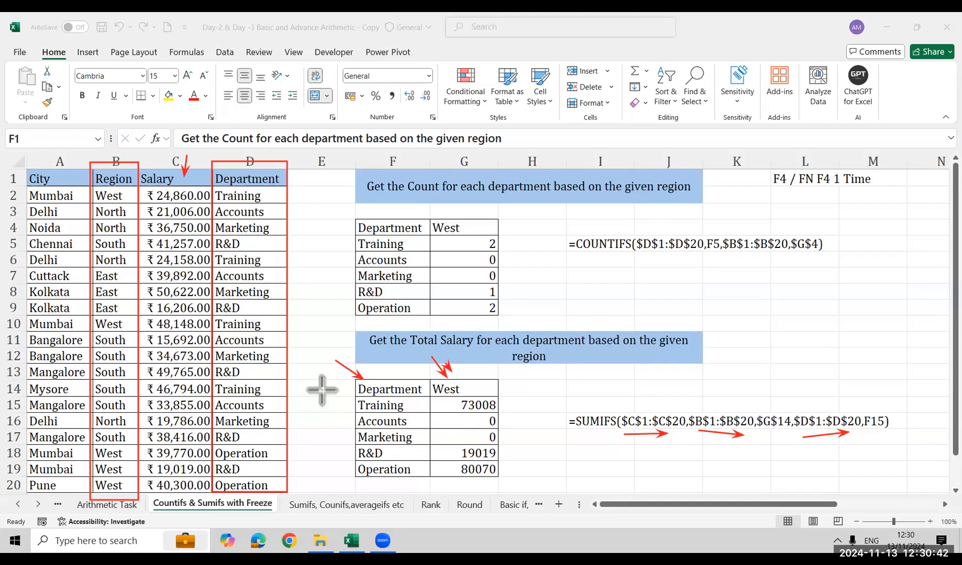
{"action": "left_click_drag", "start_coordinate": [321, 390], "coordinate": [349, 403]}
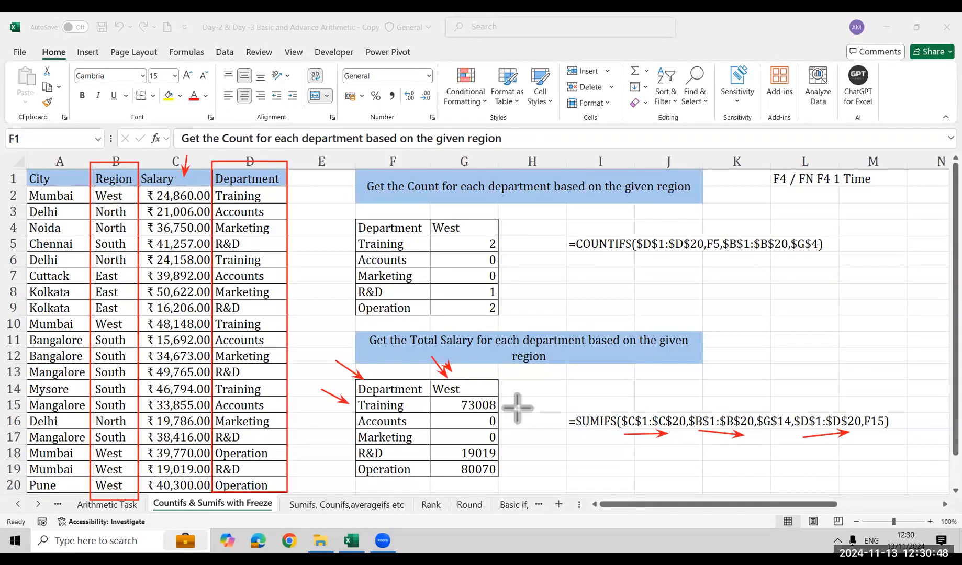
Clear all drawn annotations and open the Arithmetic Task sheet
{"action": "left_click", "coordinate": [173, 40]}
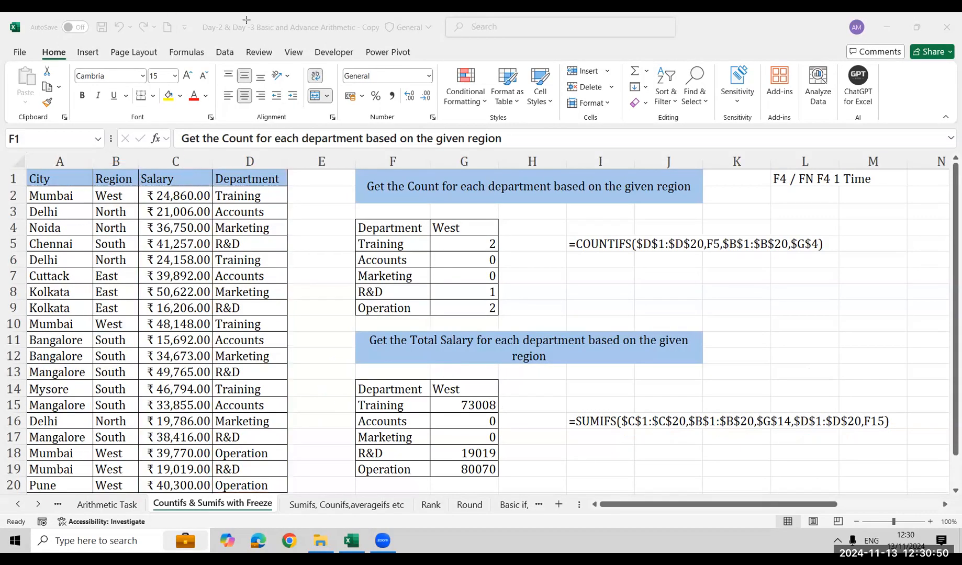
{"action": "left_click", "coordinate": [600, 437]}
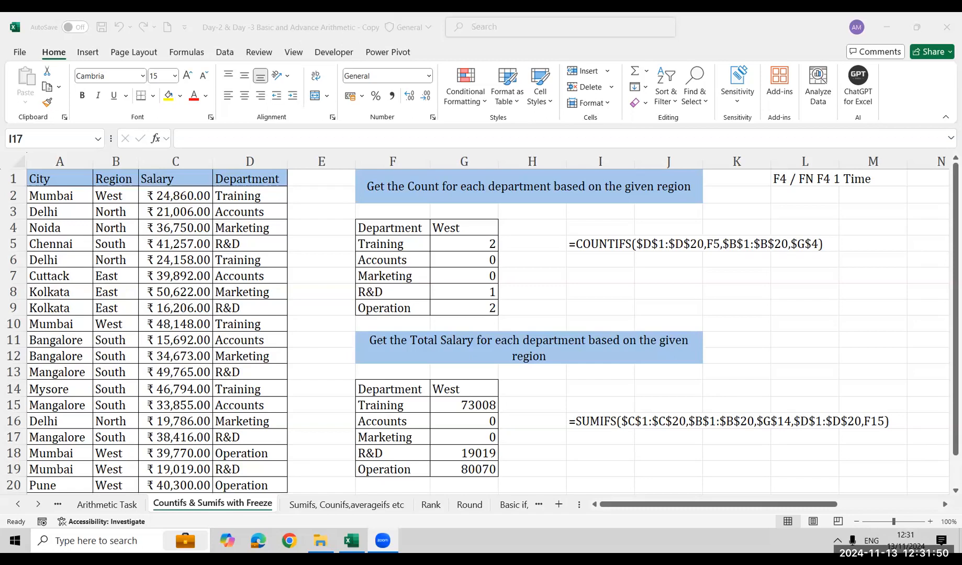
{"action": "left_click", "coordinate": [114, 506]}
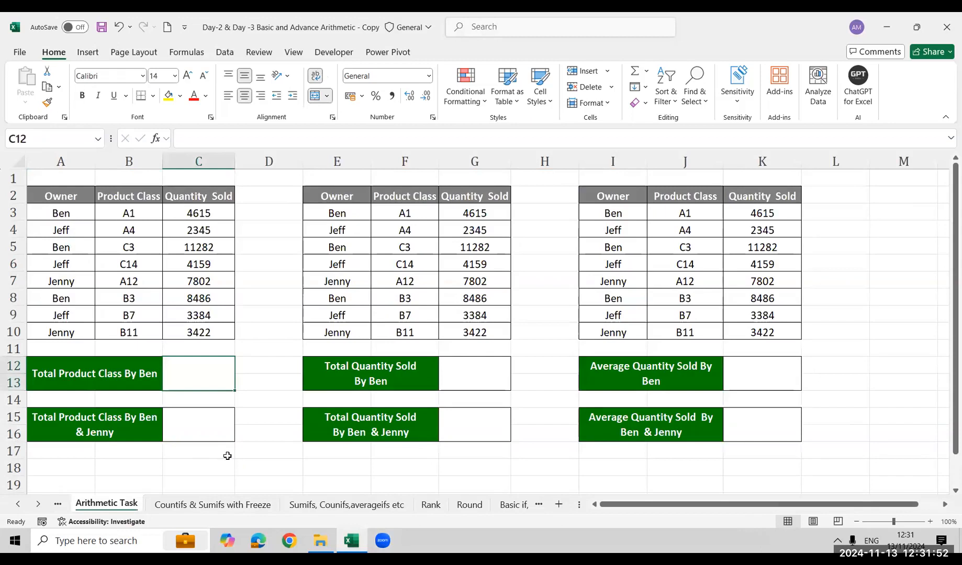
Copy the first Owner, Product Class and Quantity Sold table, range A2:C10 with headers
{"action": "key", "text": "ctrl+Home"}
{"action": "key", "text": "Up"}
{"action": "key", "text": "shift+Right"}
{"action": "key", "text": "shift+Right"}
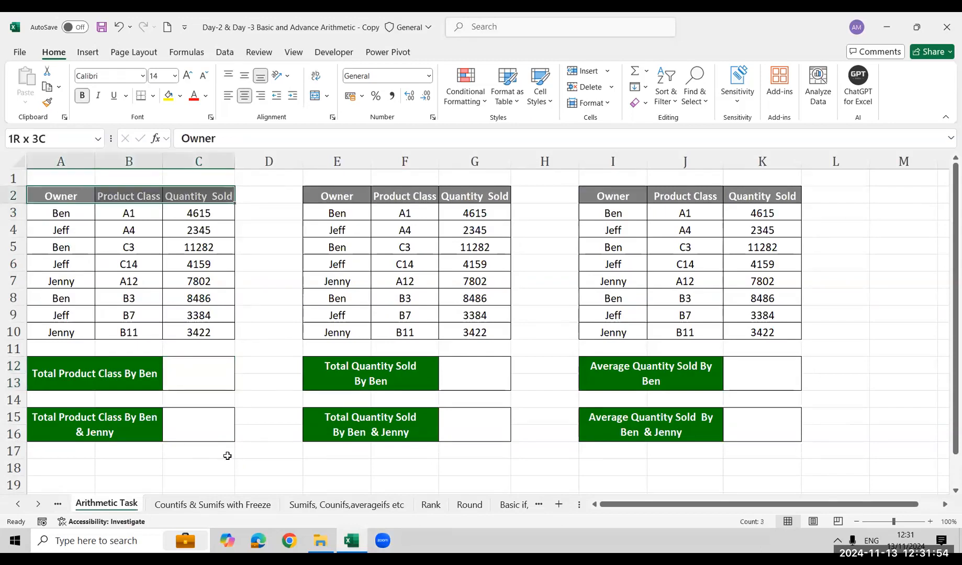
{"action": "key", "text": "shift+Down"}
{"action": "key", "text": "shift+Down"}
{"action": "key", "text": "shift+Down"}
{"action": "key", "text": "shift+Down"}
{"action": "key", "text": "shift+Down"}
{"action": "key", "text": "shift+Down"}
{"action": "key", "text": "shift+Down"}
{"action": "key", "text": "shift+Down"}
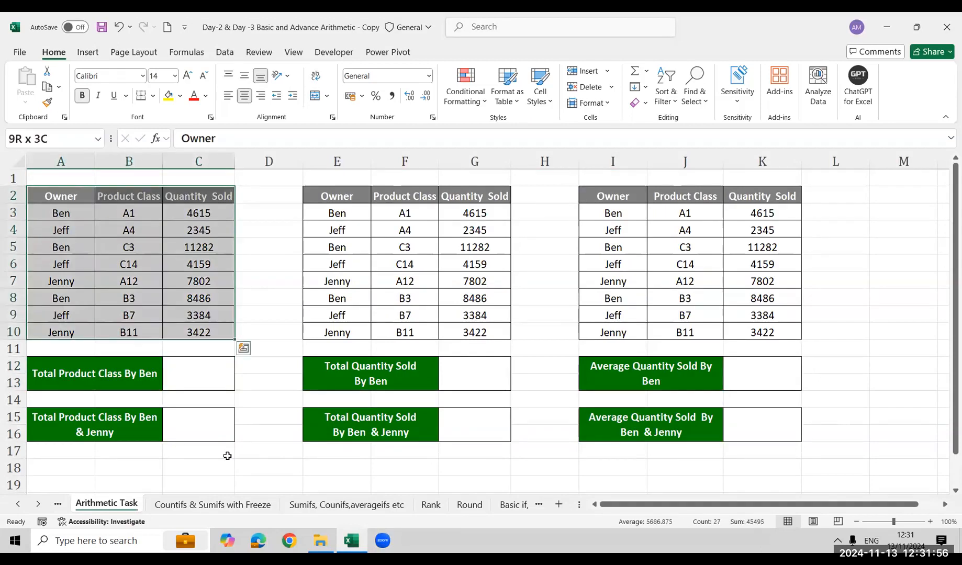
{"action": "key", "text": "ctrl+c"}
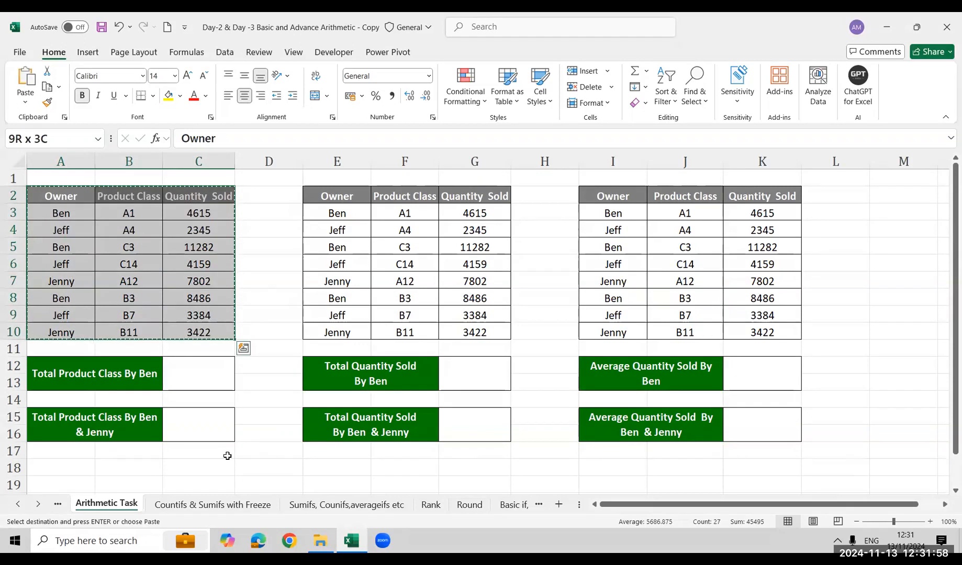
Paste the copied table at N9 on the Countifs & Sumifs with Freeze sheet
{"action": "key", "text": "ctrl+Page_Down"}
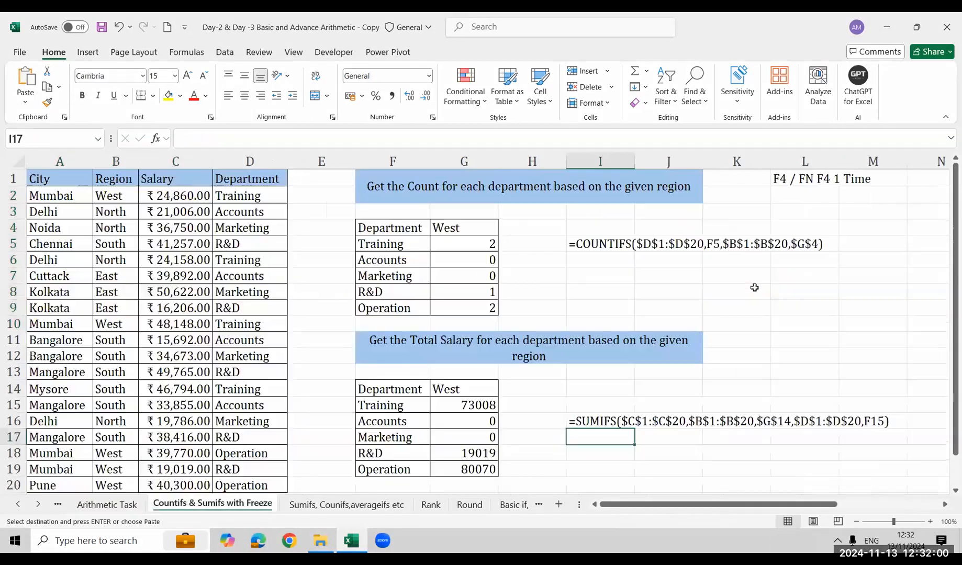
{"action": "left_click", "coordinate": [755, 288]}
{"action": "key", "text": "Right"}
{"action": "key", "text": "Right"}
{"action": "key", "text": "Right"}
{"action": "key", "text": "Right"}
{"action": "key", "text": "Right"}
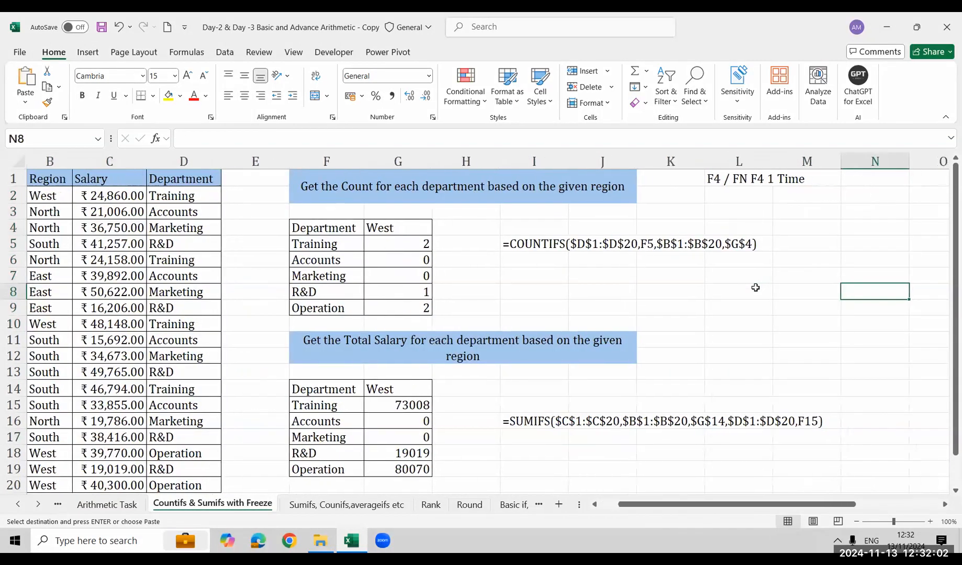
{"action": "key", "text": "Right"}
{"action": "key", "text": "Left"}
{"action": "key", "text": "Down"}
{"action": "key", "text": "Down"}
{"action": "key", "text": "Left"}
{"action": "key", "text": "Up"}
{"action": "key", "text": "Left"}
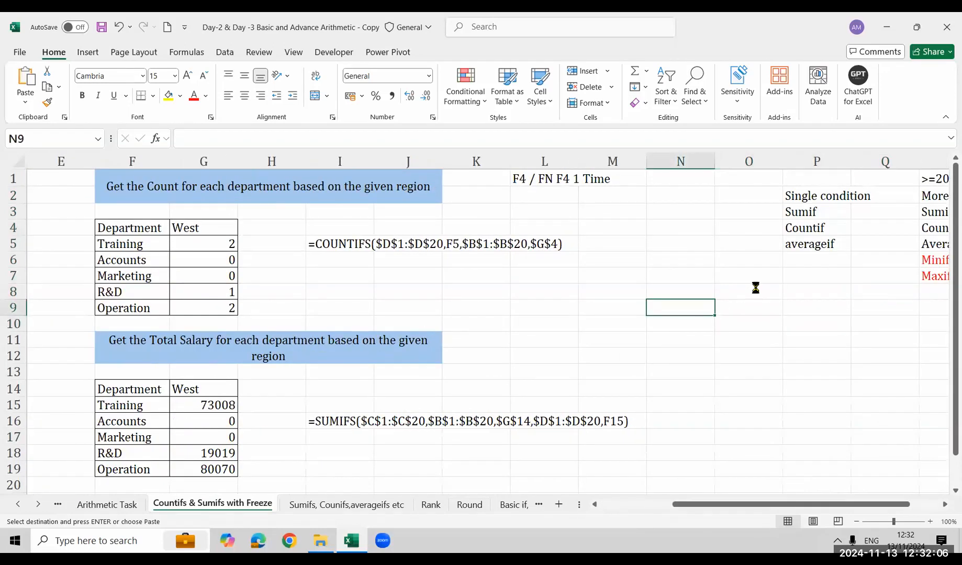
{"action": "key", "text": "ctrl+v"}
{"action": "key", "text": "Down"}
{"action": "key", "text": "Down"}
{"action": "key", "text": "Right"}
{"action": "key", "text": "Right"}
{"action": "key", "text": "Right"}
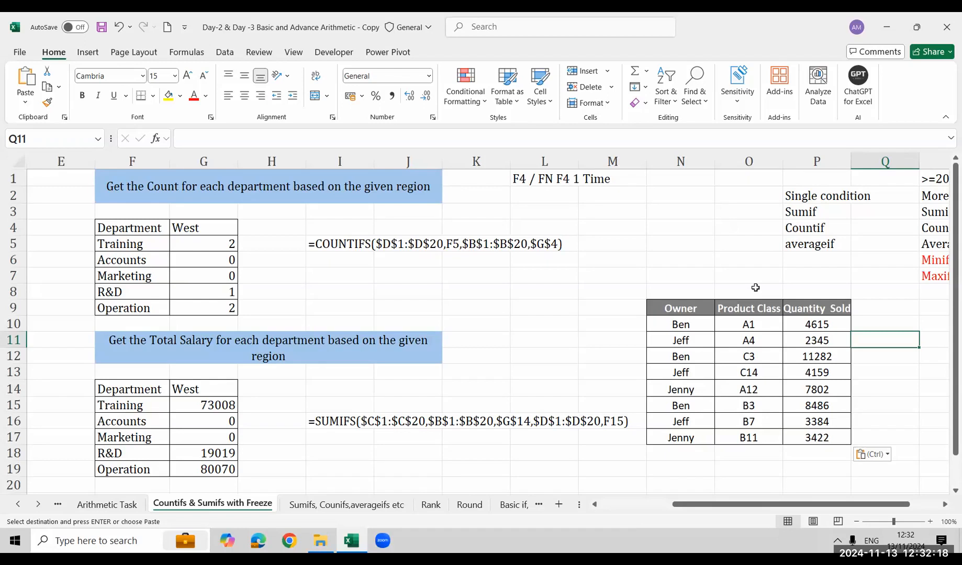
{"action": "key", "text": "Right"}
{"action": "key", "text": "Left"}
{"action": "key", "text": "Left"}
{"action": "key", "text": "Left"}
{"action": "key", "text": "Left"}
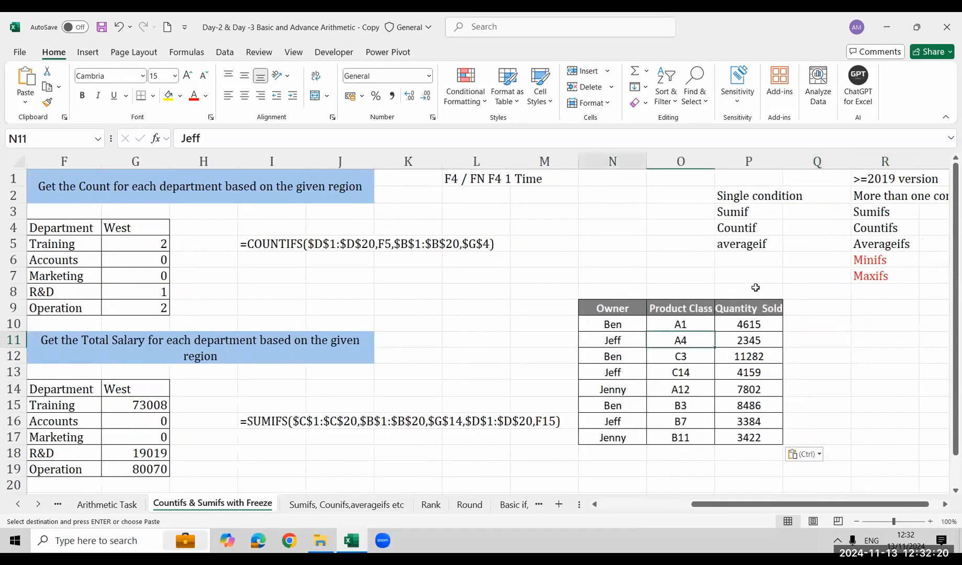
{"action": "key", "text": "Left"}
{"action": "key", "text": "Left"}
{"action": "key", "text": "Left"}
{"action": "key", "text": "Left"}
{"action": "key", "text": "Left"}
{"action": "key", "text": "Left"}
{"action": "key", "text": "Left"}
{"action": "key", "text": "Left"}
{"action": "key", "text": "Left"}
{"action": "key", "text": "Left"}
{"action": "key", "text": "Left"}
{"action": "key", "text": "Right"}
{"action": "key", "text": "Right"}
{"action": "key", "text": "Right"}
{"action": "key", "text": "Right"}
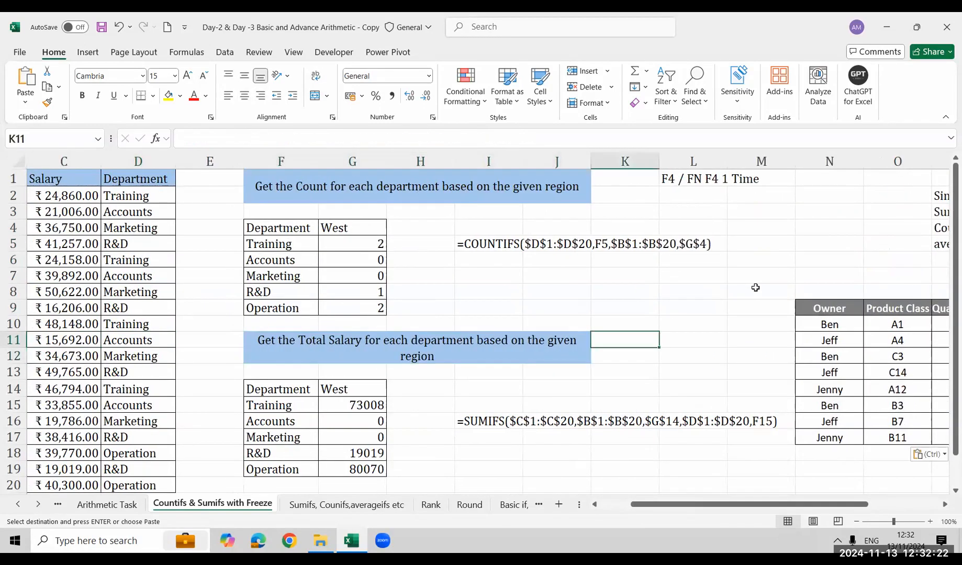
{"action": "key", "text": "Right"}
{"action": "key", "text": "Right"}
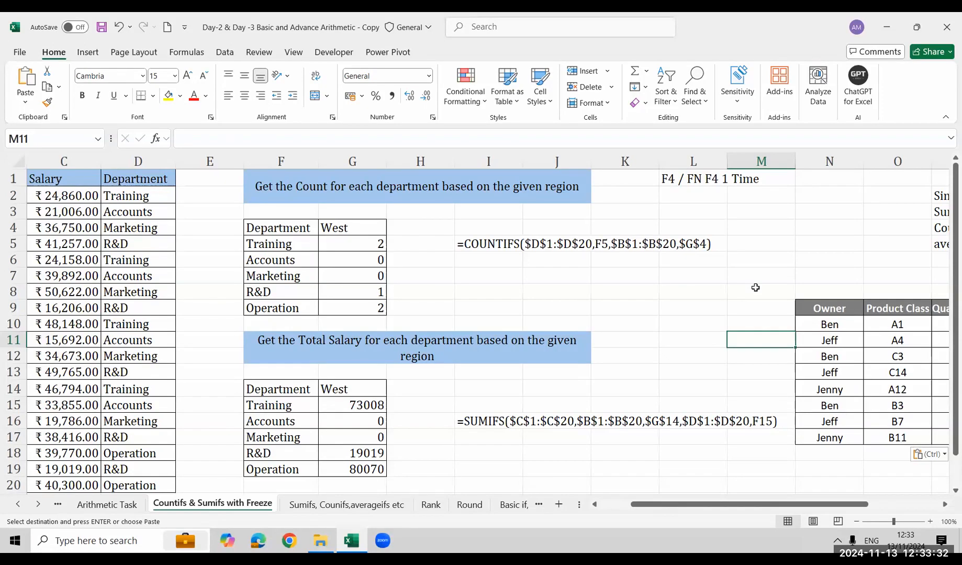
Enter the header Owner in S11, beside the pasted table
{"action": "key", "text": "Right"}
{"action": "key", "text": "Right"}
{"action": "key", "text": "Right"}
{"action": "key", "text": "Right"}
{"action": "key", "text": "Right"}
{"action": "key", "text": "Right"}
{"action": "key", "text": "Right"}
{"action": "key", "text": "Right"}
{"action": "key", "text": "Right"}
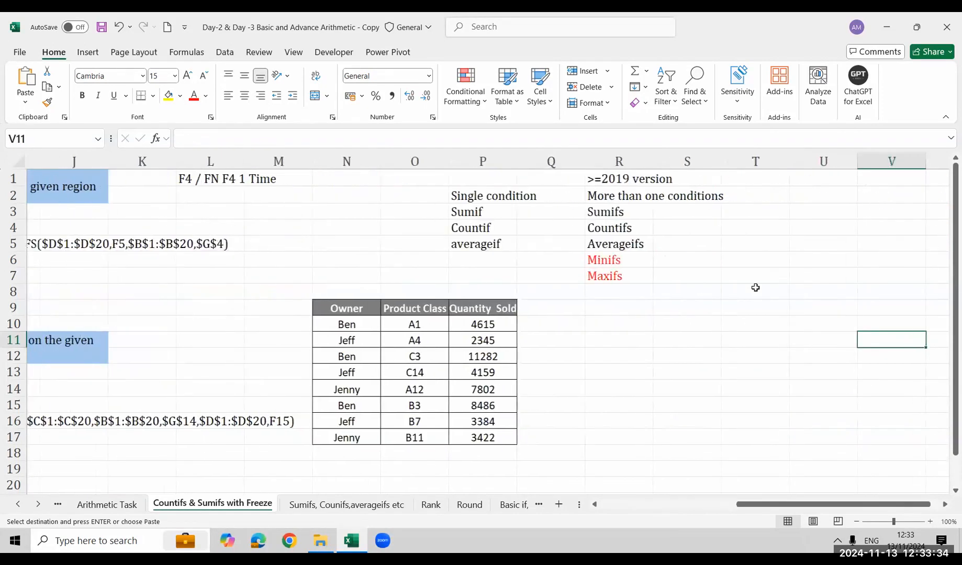
{"action": "key", "text": "Right"}
{"action": "key", "text": "Left"}
{"action": "key", "text": "Left"}
{"action": "key", "text": "Left"}
{"action": "key", "text": "Left"}
{"action": "key", "text": "Left"}
{"action": "key", "text": "Left"}
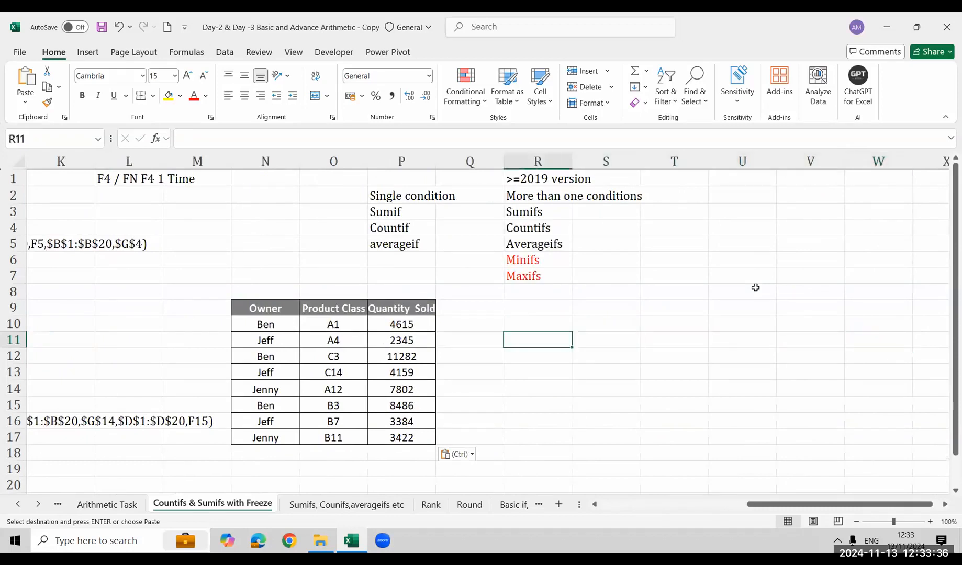
{"action": "key", "text": "Right"}
{"action": "key", "text": "Right"}
{"action": "type", "text": "Ow"}
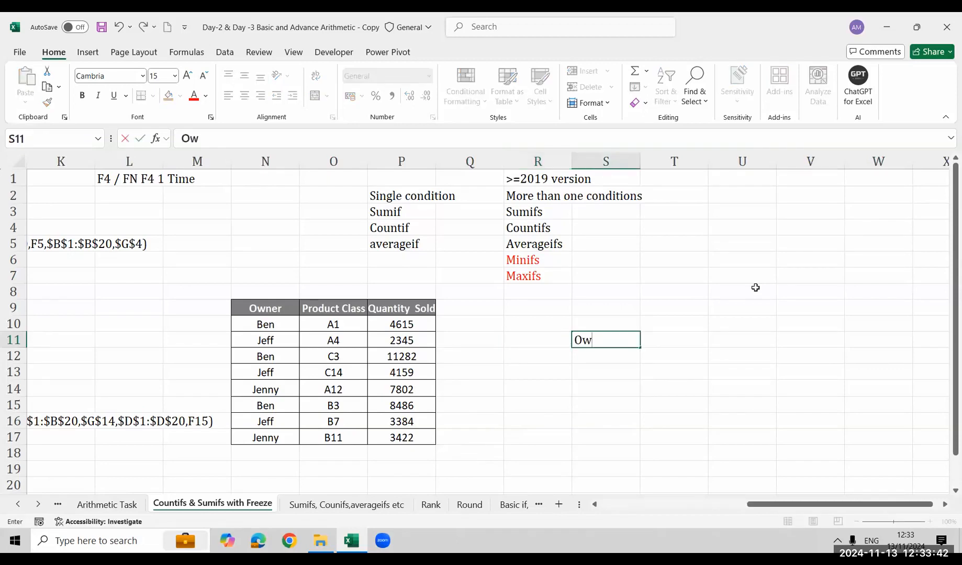
{"action": "type", "text": "ner"}
{"action": "key", "text": "Return"}
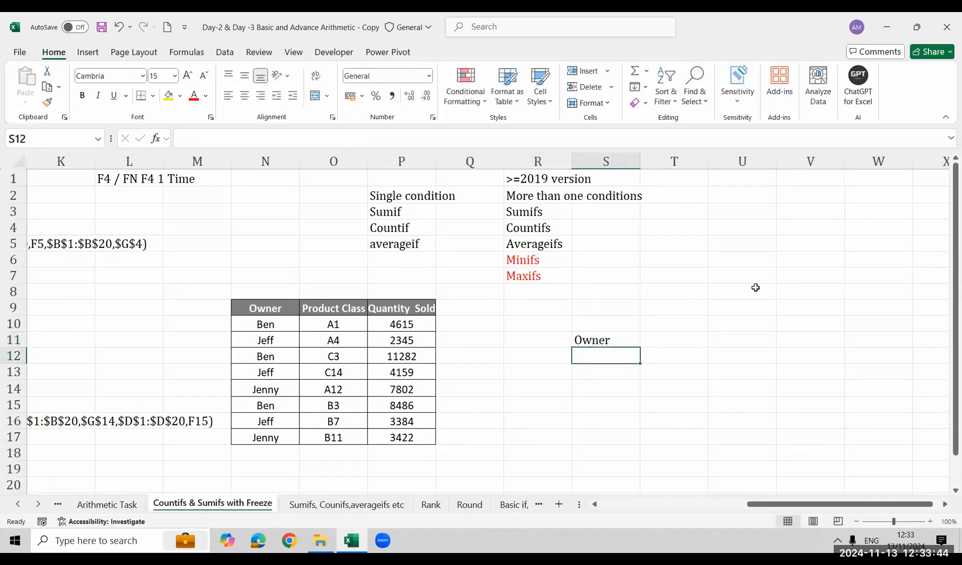
Move the Owner header from S11 up to S9, level with the pasted table's header row
{"action": "key", "text": "Up"}
{"action": "key", "text": "ctrl+c"}
{"action": "key", "text": "Up"}
{"action": "key", "text": "Up"}
{"action": "key", "text": "Return"}
{"action": "key", "text": "Down"}
{"action": "key", "text": "Down"}
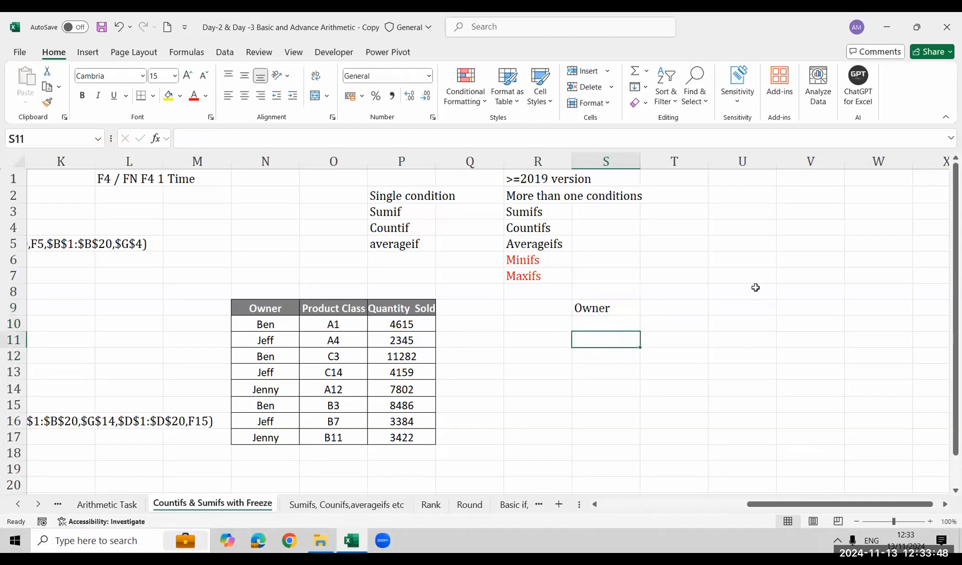
List each distinct owner name from the pasted table once in S10:S12, starting with the last row's owner, and go to T9
{"action": "key", "text": "Up"}
{"action": "type", "text": "Jenny"}
{"action": "key", "text": "Return"}
{"action": "type", "text": "Jeff"}
{"action": "key", "text": "Return"}
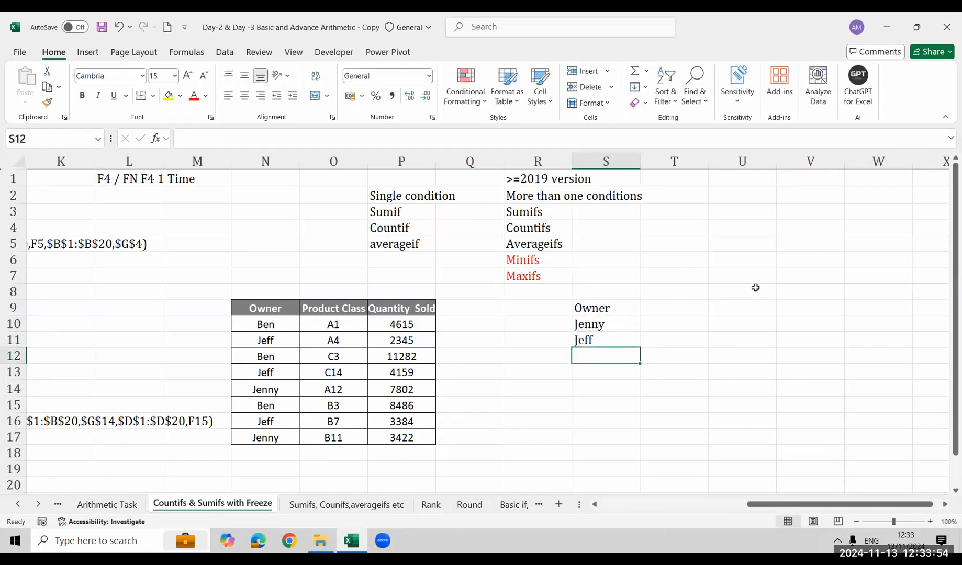
{"action": "type", "text": "Ben"}
{"action": "key", "text": "Return"}
{"action": "key", "text": "Up"}
{"action": "key", "text": "Up"}
{"action": "key", "text": "Up"}
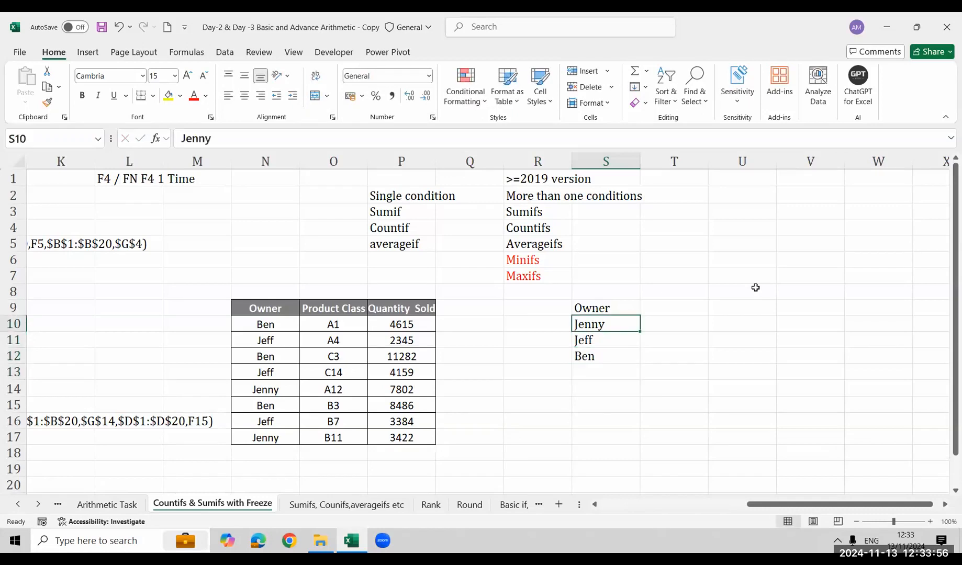
{"action": "key", "text": "Up"}
{"action": "key", "text": "Right"}
{"action": "type", "text": "Count"}
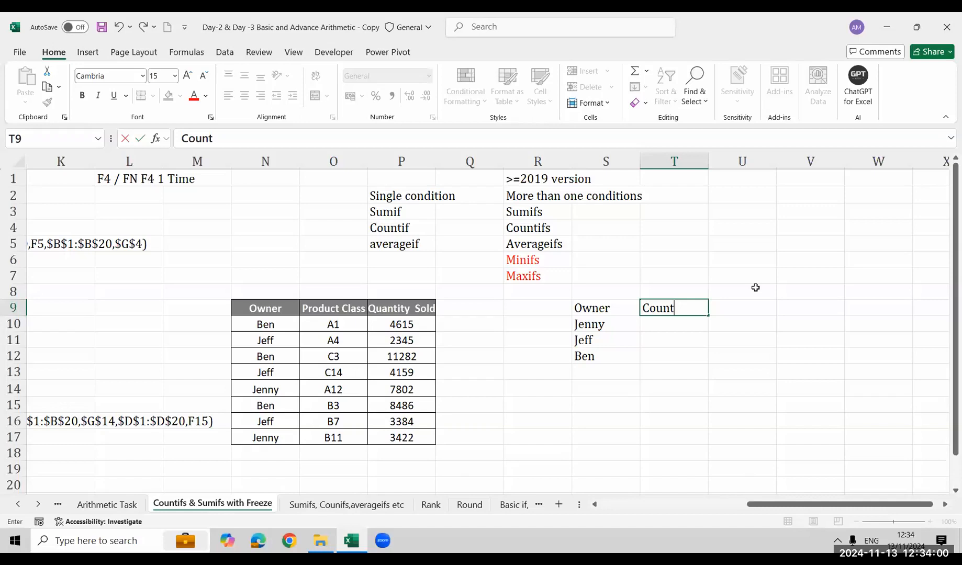
{"action": "key", "text": "Escape"}
{"action": "key", "text": "Left"}
{"action": "key", "text": "Right"}
{"action": "key", "text": "Left"}
{"action": "key", "text": "Right"}
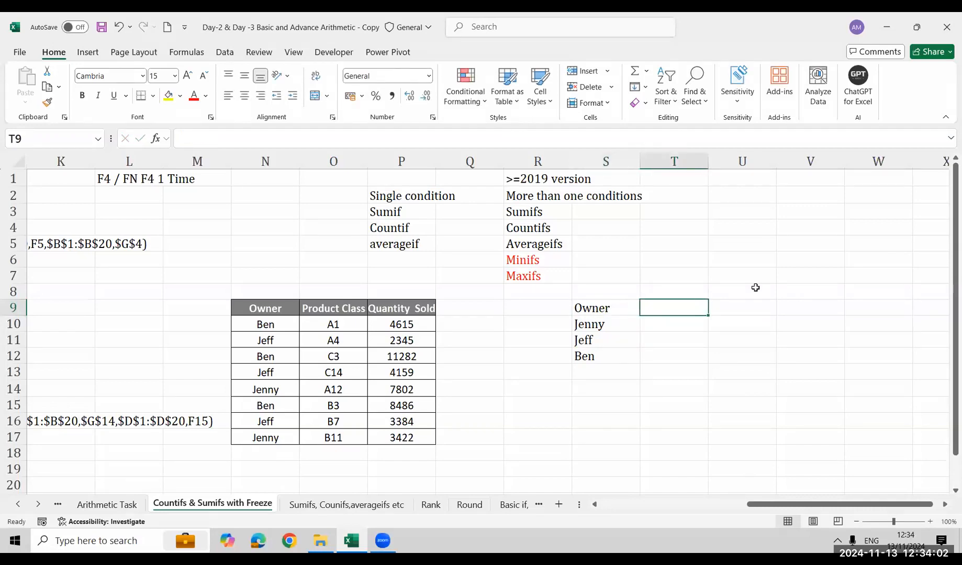
Enter the header Countif in T9, next to the Owner header
{"action": "type", "text": "Cou"}
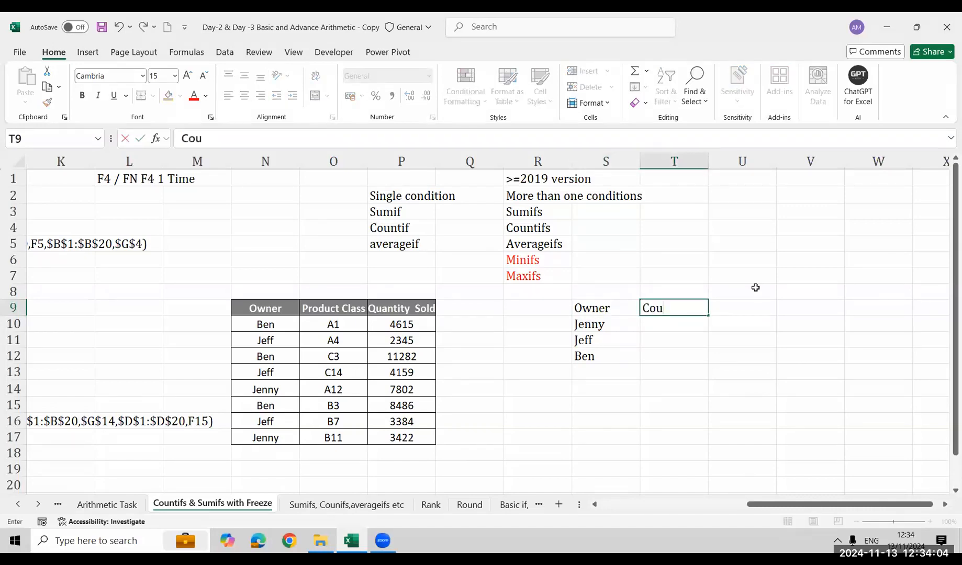
{"action": "type", "text": "ntif"}
{"action": "key", "text": "Return"}
{"action": "key", "text": "Left"}
{"action": "key", "text": "Down"}
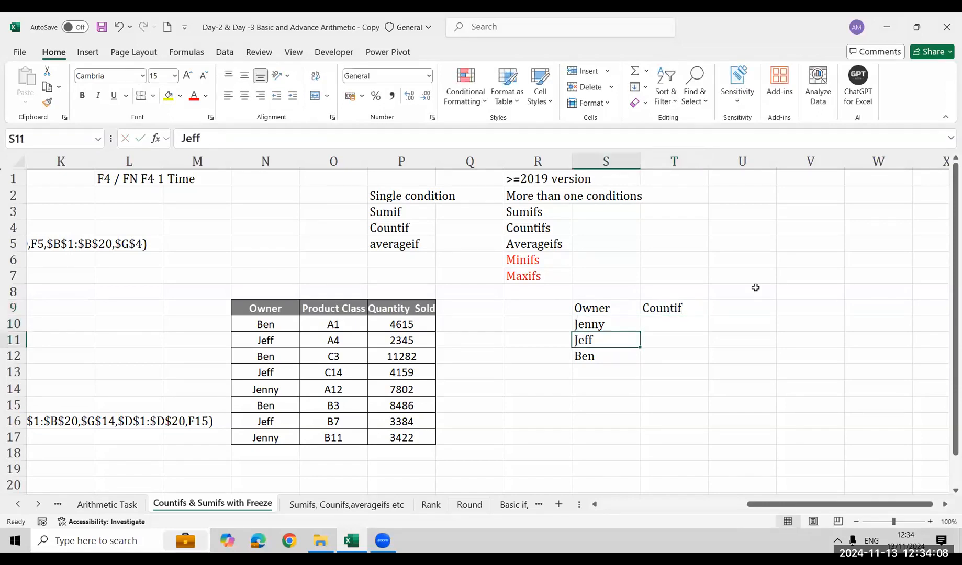
Count the first listed owner in T10 with =COUNTIF(N9:N17,S10), leaving the references unlocked
{"action": "key", "text": "Up"}
{"action": "key", "text": "Right"}
{"action": "type", "text": "=coun"}
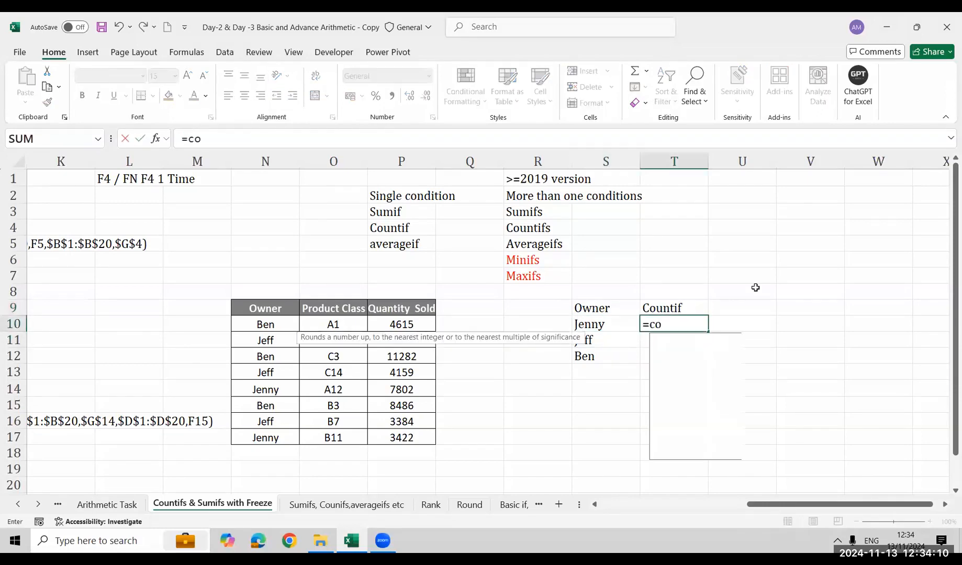
{"action": "key", "text": "Down"}
{"action": "key", "text": "Down"}
{"action": "key", "text": "Down"}
{"action": "key", "text": "Tab"}
{"action": "key", "text": "Left"}
{"action": "key", "text": "Left"}
{"action": "key", "text": "Left"}
{"action": "key", "text": "Left"}
{"action": "key", "text": "Left"}
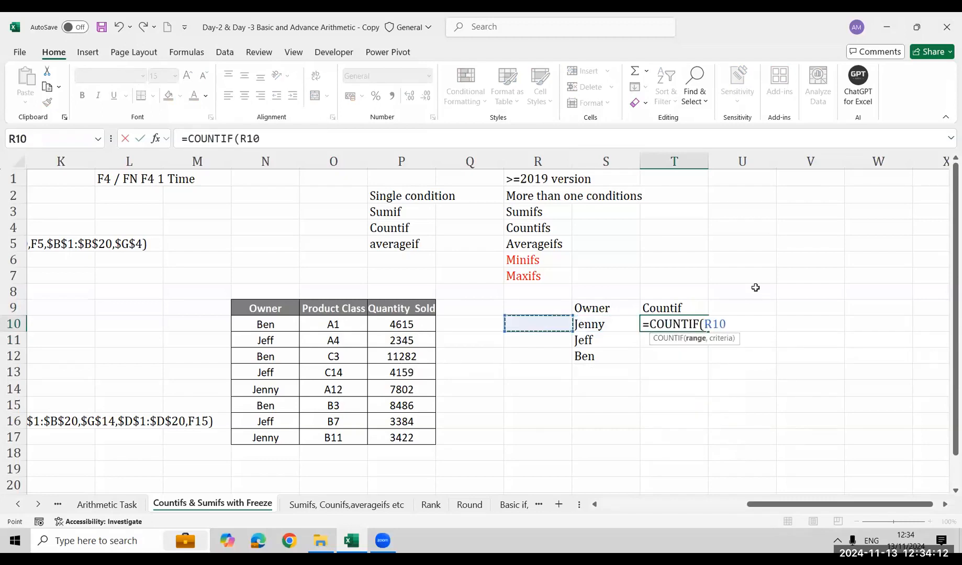
{"action": "key", "text": "Left"}
{"action": "key", "text": "Up"}
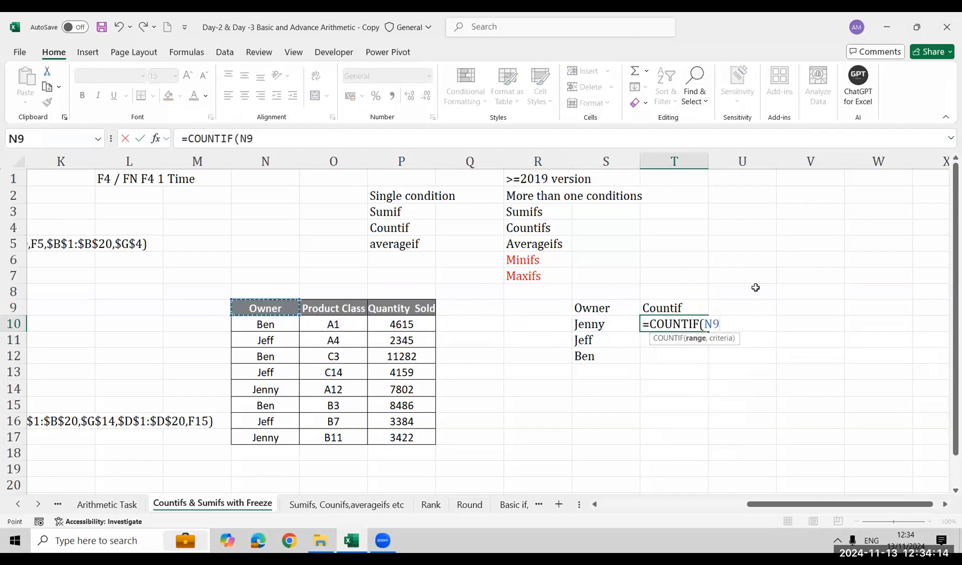
{"action": "key", "text": "ctrl+shift+Down"}
{"action": "type", "text": ","}
{"action": "key", "text": "Left"}
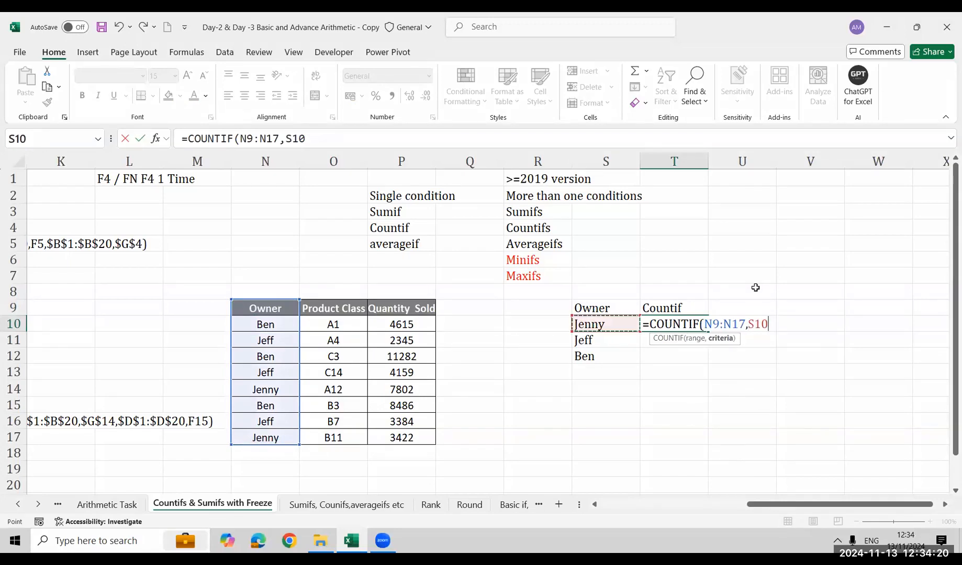
{"action": "key", "text": "Return"}
Fill the COUNTIF formula from T10 down through T12
{"action": "key", "text": "Up"}
{"action": "key", "text": "shift+Down"}
{"action": "key", "text": "shift+Down"}
{"action": "key", "text": "ctrl+d"}
Inspect which range and criteria cells the filled-down COUNTIF formulas in T11 and T12 refer to
{"action": "key", "text": "Down"}
{"action": "key", "text": "F2"}
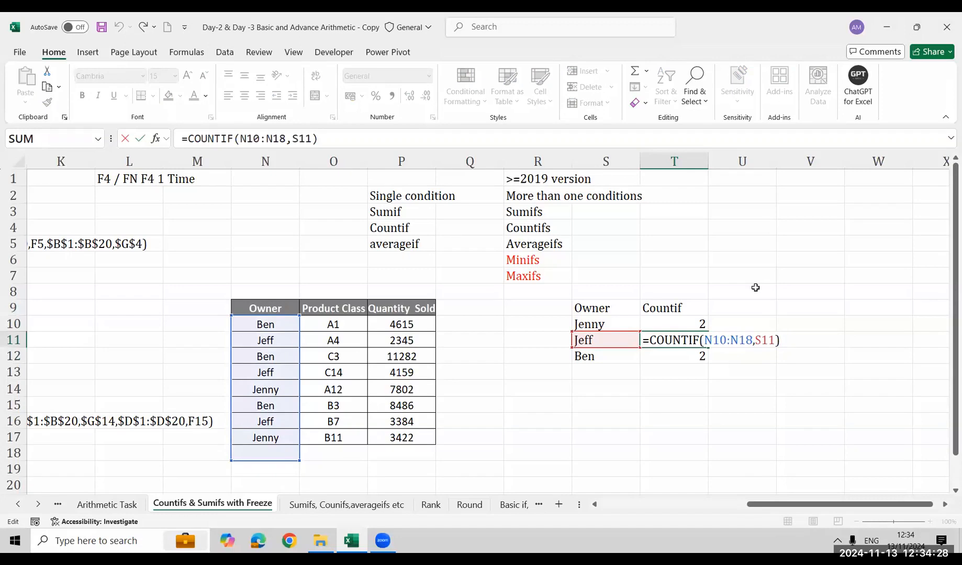
{"action": "key", "text": "Return"}
{"action": "key", "text": "Up"}
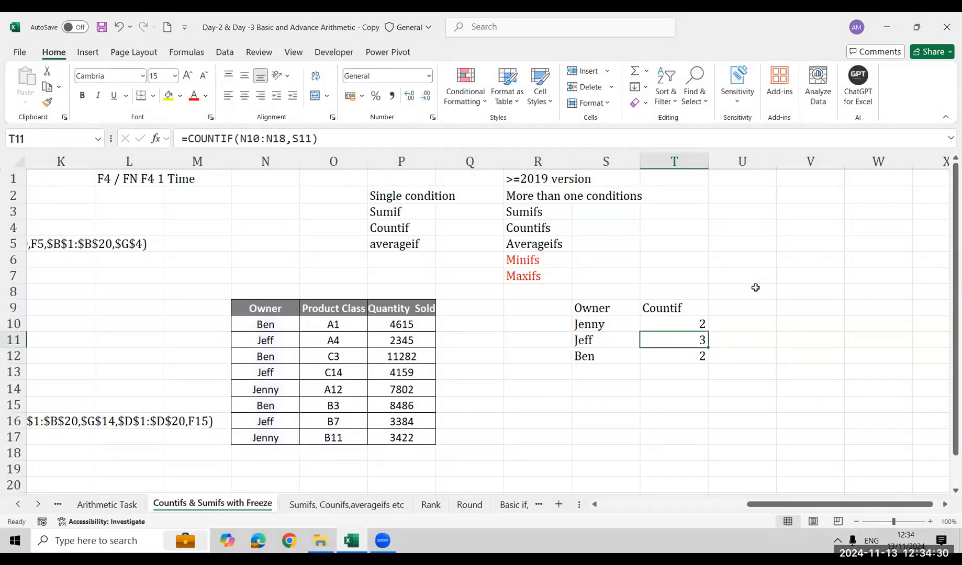
{"action": "key", "text": "Up"}
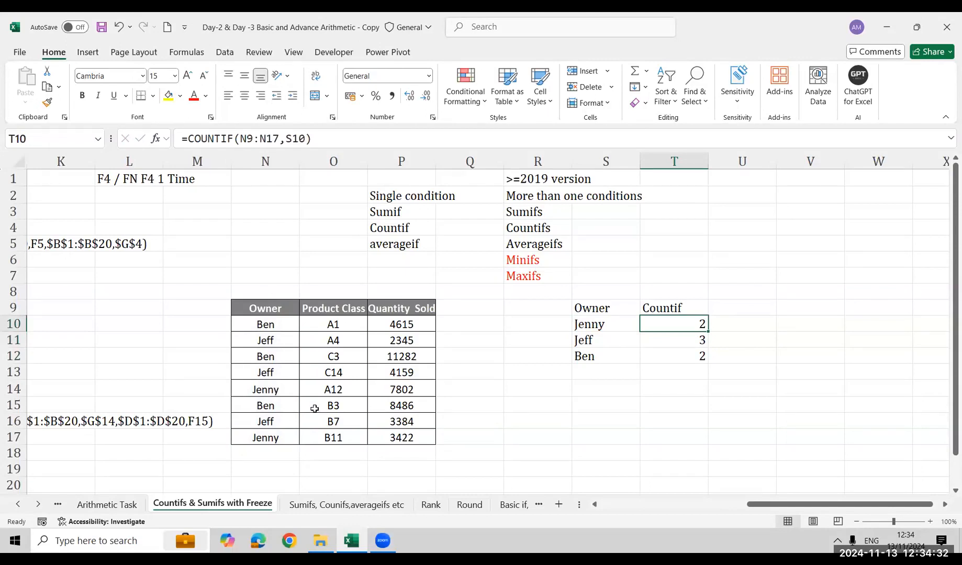
{"action": "key", "text": "Down"}
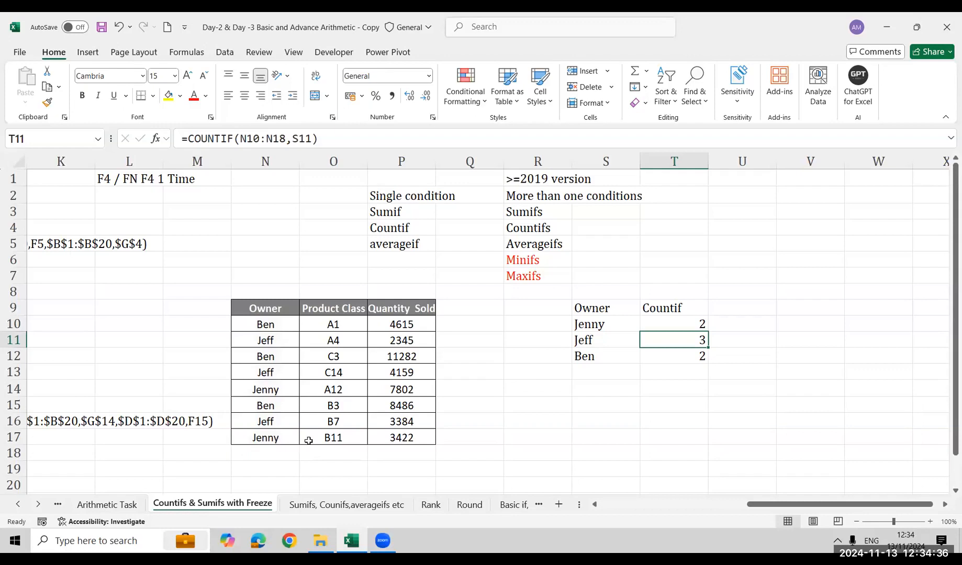
{"action": "key", "text": "Down"}
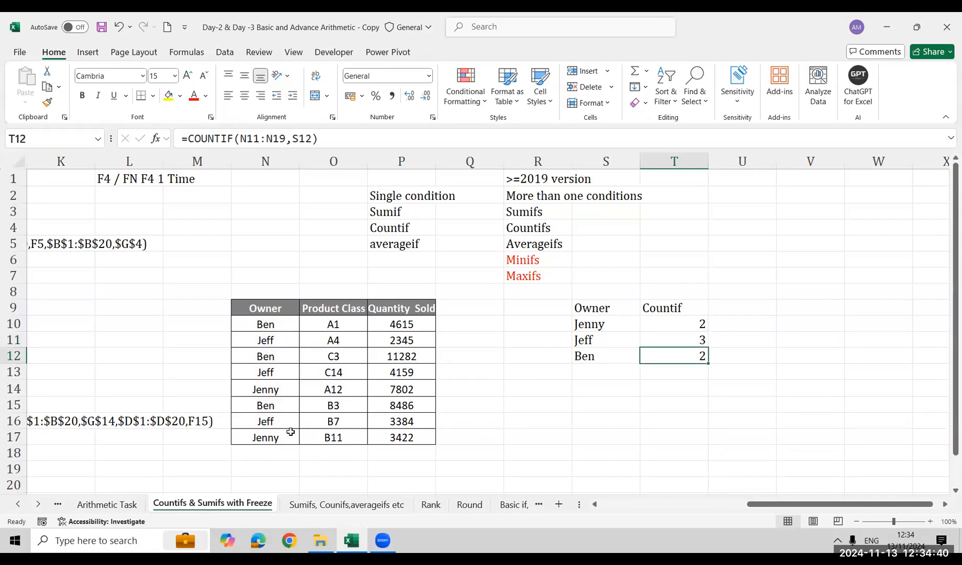
{"action": "key", "text": "F2"}
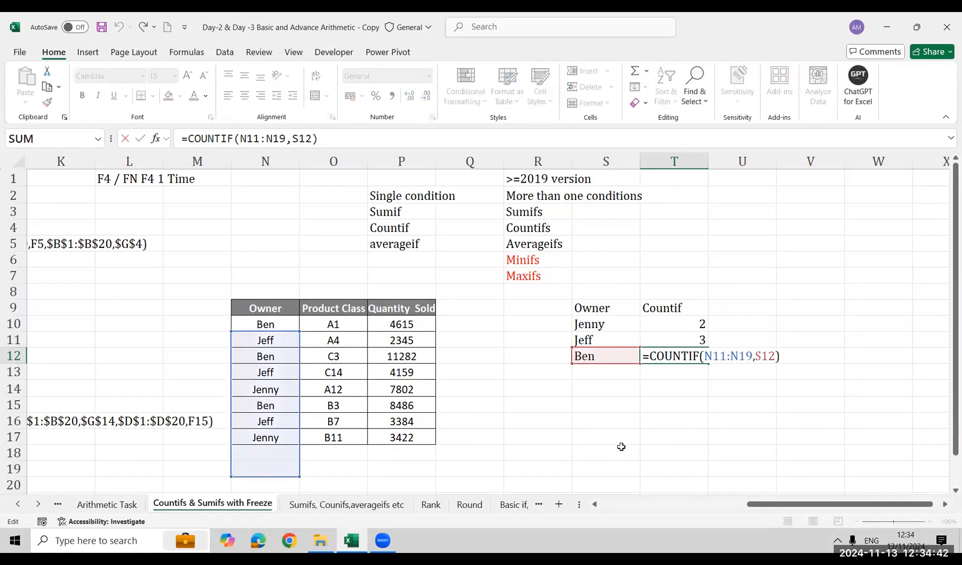
{"action": "key", "text": "Escape"}
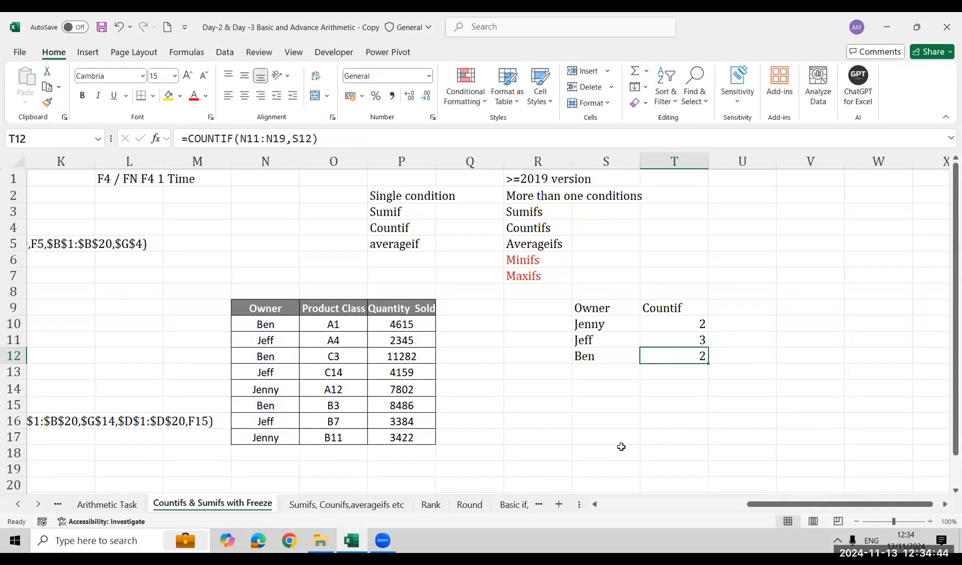
{"action": "key", "text": "F2"}
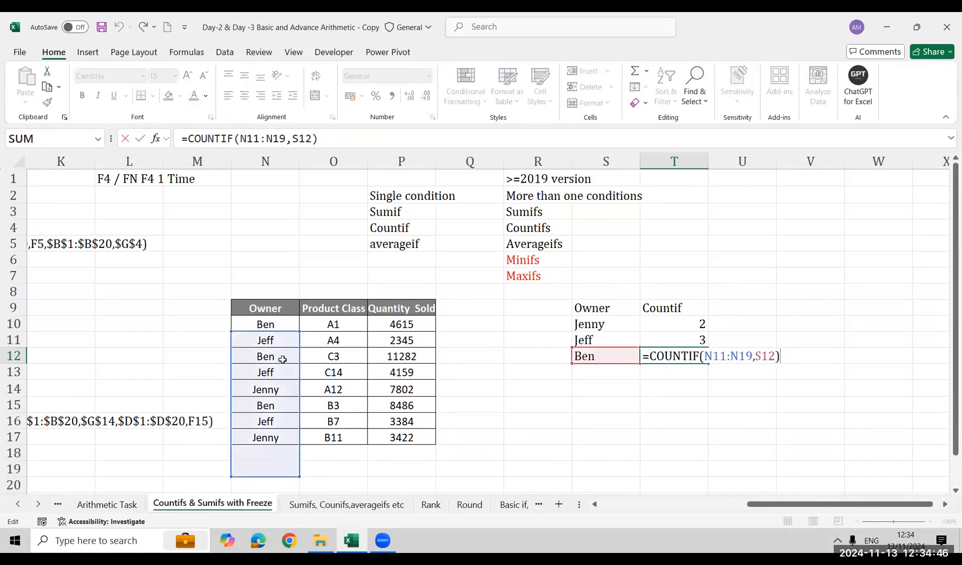
{"action": "key", "text": "Escape"}
Compare the counted range of the original COUNTIF formula in T10 with that of the copy in T12
{"action": "key", "text": "Up"}
{"action": "key", "text": "Up"}
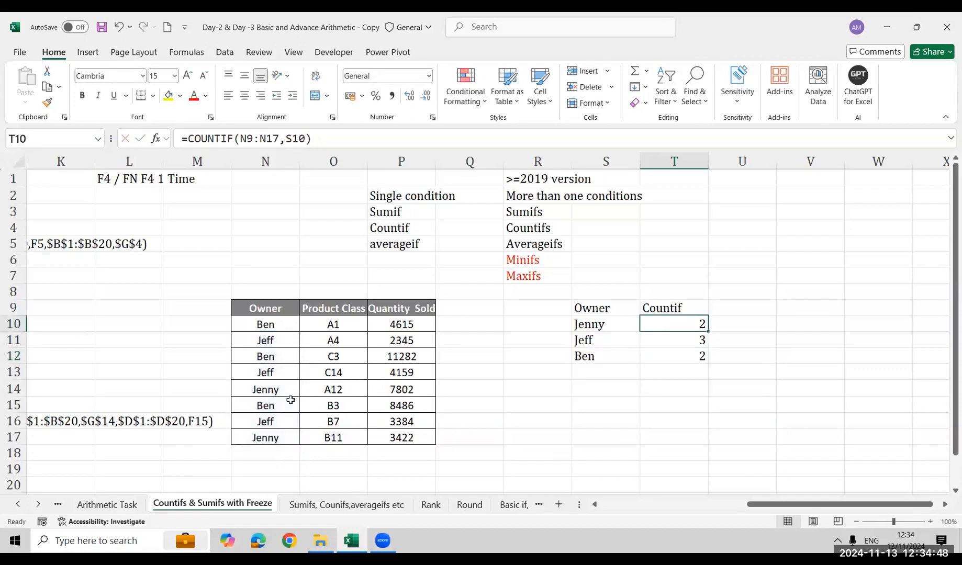
{"action": "key", "text": "F2"}
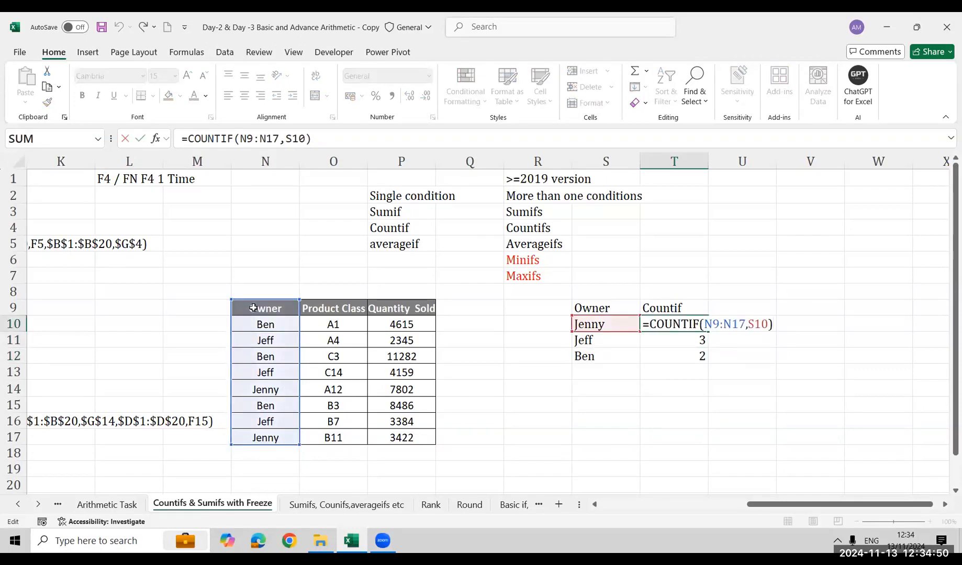
{"action": "key", "text": "Escape"}
{"action": "key", "text": "Down"}
{"action": "key", "text": "Down"}
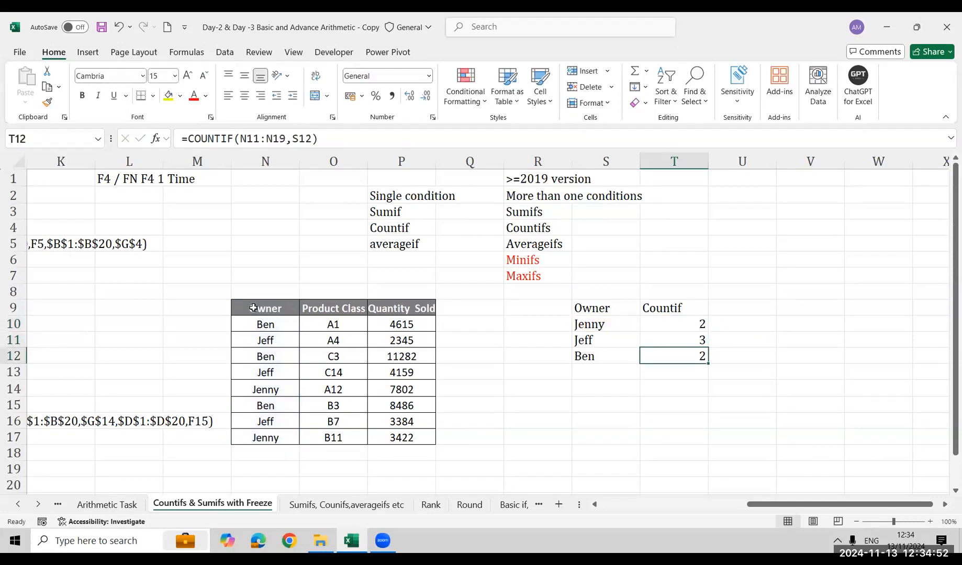
{"action": "key", "text": "F2"}
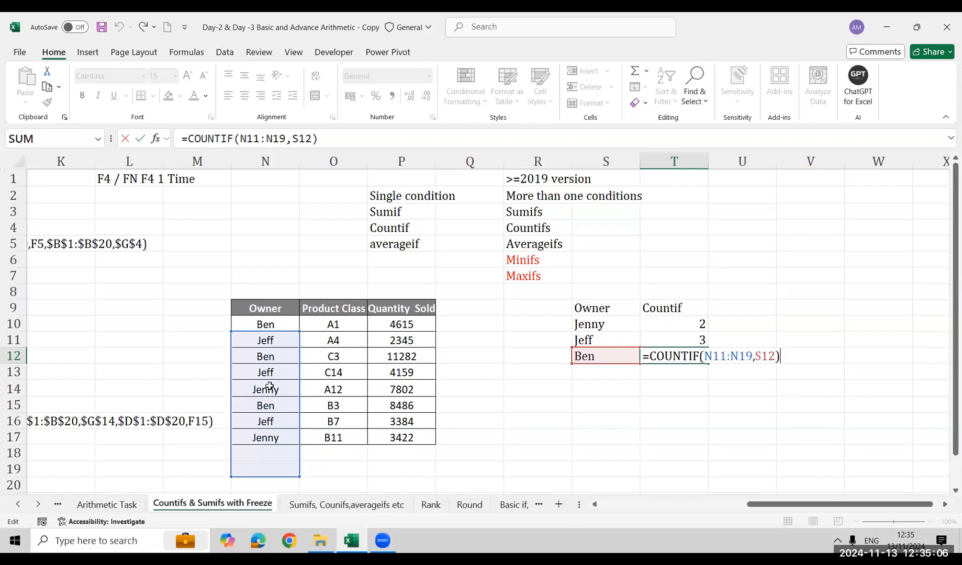
{"action": "key", "text": "Return"}
Count the first listed owner in U10 with =COUNTIF($N$9:$N$17,S10), locking only the range
{"action": "key", "text": "Up"}
{"action": "key", "text": "Up"}
{"action": "key", "text": "Up"}
{"action": "key", "text": "Right"}
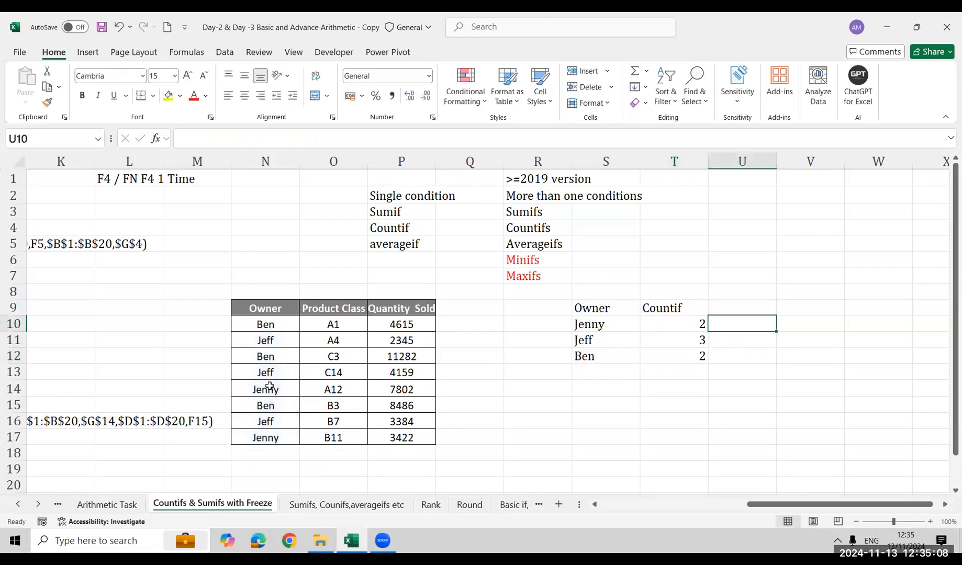
{"action": "type", "text": "=couni"}
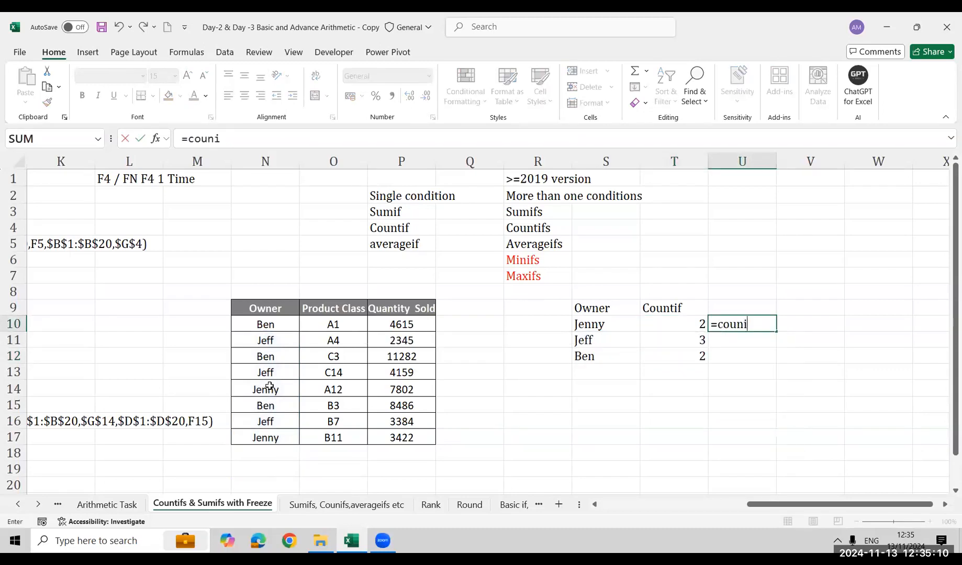
{"action": "key", "text": "BackSpace"}
{"action": "key", "text": "Down"}
{"action": "key", "text": "Down"}
{"action": "key", "text": "Down"}
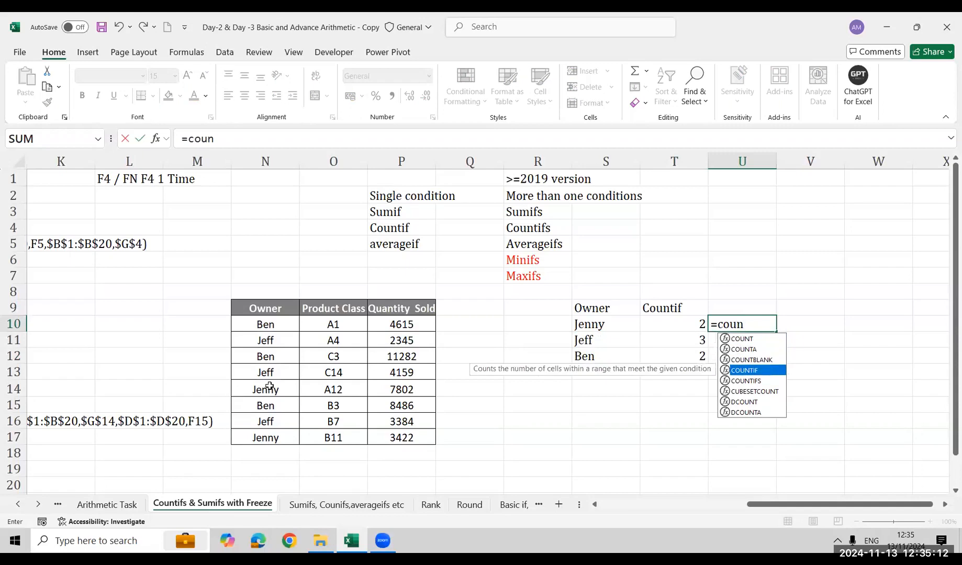
{"action": "key", "text": "Tab"}
{"action": "key", "text": "Left"}
{"action": "key", "text": "Left"}
{"action": "key", "text": "Left"}
{"action": "key", "text": "Left"}
{"action": "key", "text": "Left"}
{"action": "key", "text": "Left"}
{"action": "key", "text": "Left"}
{"action": "key", "text": "Right"}
{"action": "key", "text": "Up"}
{"action": "key", "text": "ctrl+shift+Down"}
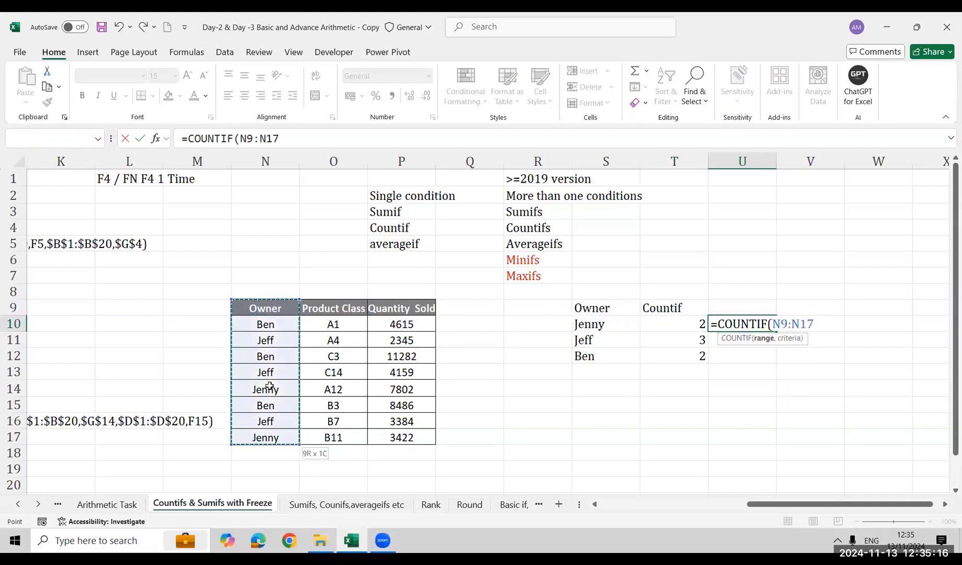
{"action": "key", "text": "F4"}
{"action": "type", "text": ","}
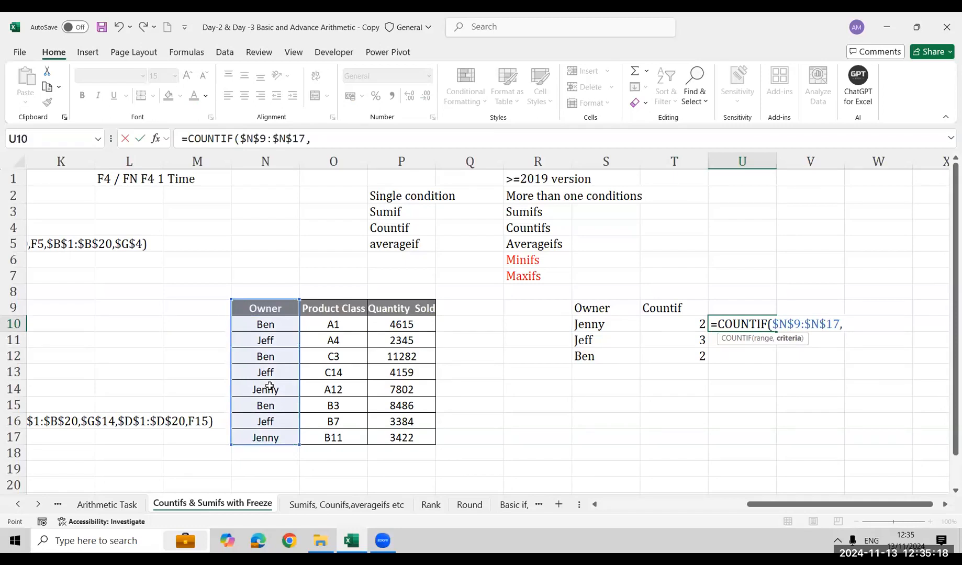
{"action": "key", "text": "Left"}
{"action": "key", "text": "Left"}
{"action": "key", "text": "ctrl+Return"}
Fill the locked-range COUNTIF formula from U10 down through U12
{"action": "key", "text": "shift+Down"}
{"action": "key", "text": "shift+Down"}
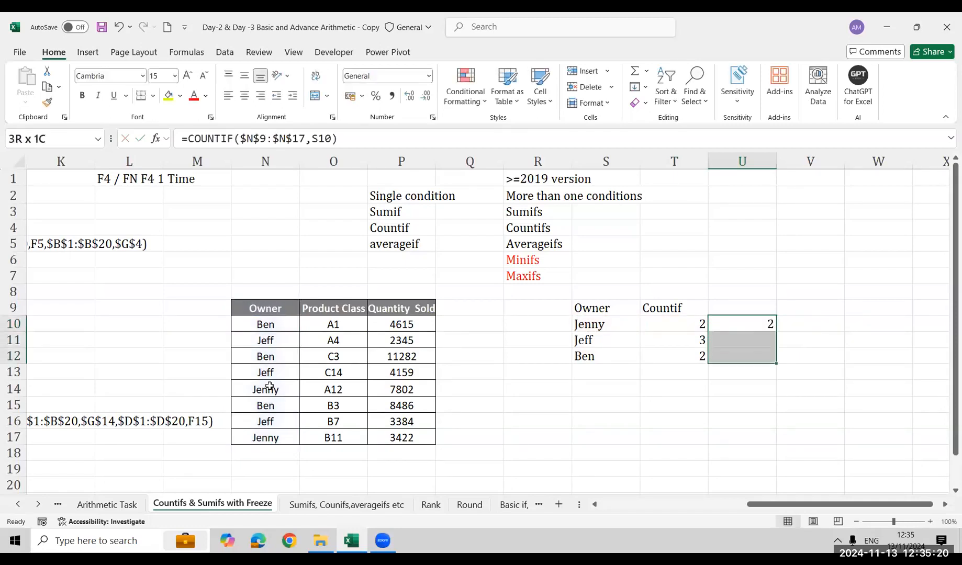
{"action": "key", "text": "ctrl+d"}
Inspect the range and criteria references in the filled COUNTIF formula in U12
{"action": "key", "text": "Down"}
{"action": "key", "text": "Down"}
{"action": "key", "text": "F2"}
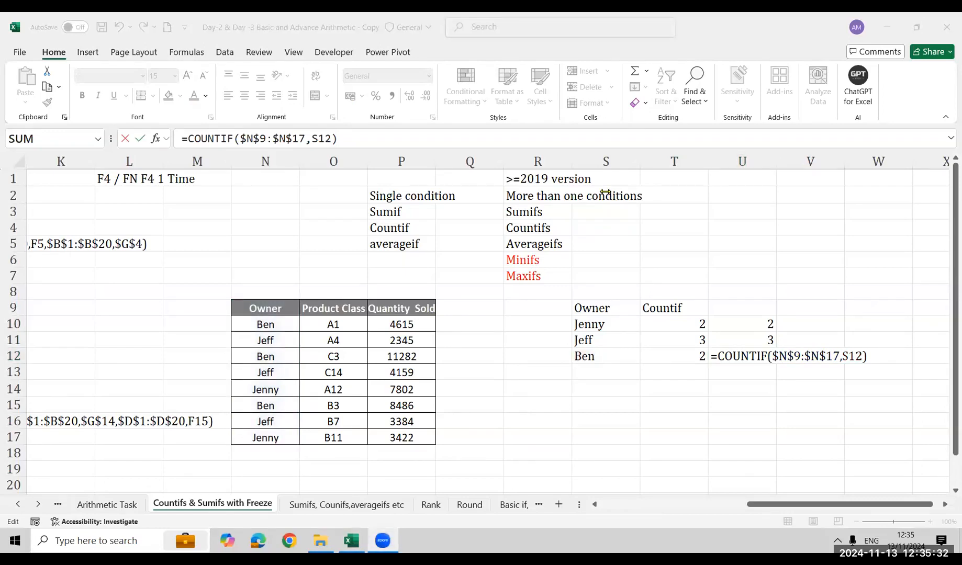
{"action": "left_click", "coordinate": [686, 343]}
{"action": "key", "text": "ctrl+Return"}
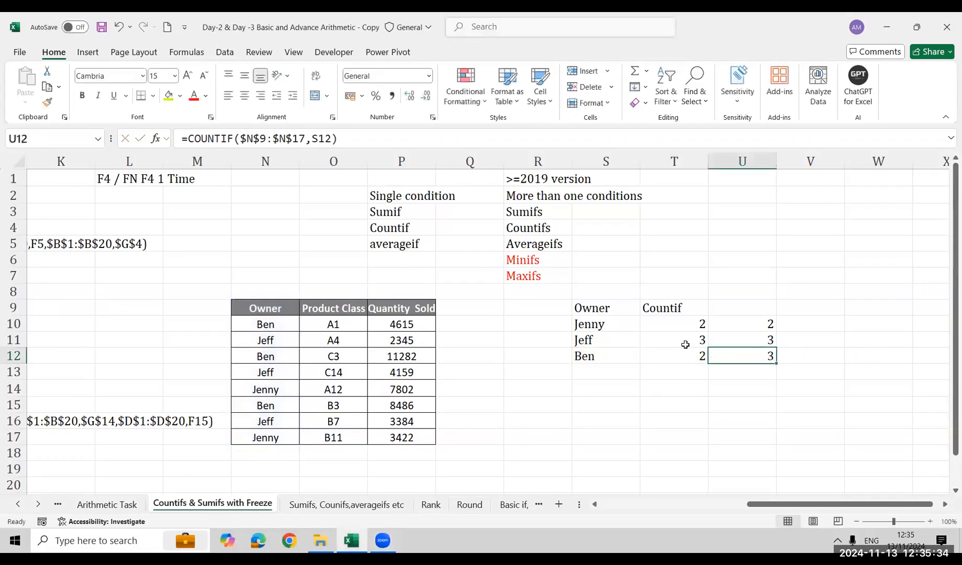
Clear both columns of COUNTIF formulas in T10:U12
{"action": "key", "text": "Left"}
{"action": "key", "text": "Up"}
{"action": "key", "text": "Up"}
{"action": "key", "text": "shift+Right"}
{"action": "key", "text": "shift+Down"}
{"action": "key", "text": "shift+Down"}
{"action": "key", "text": "Delete"}
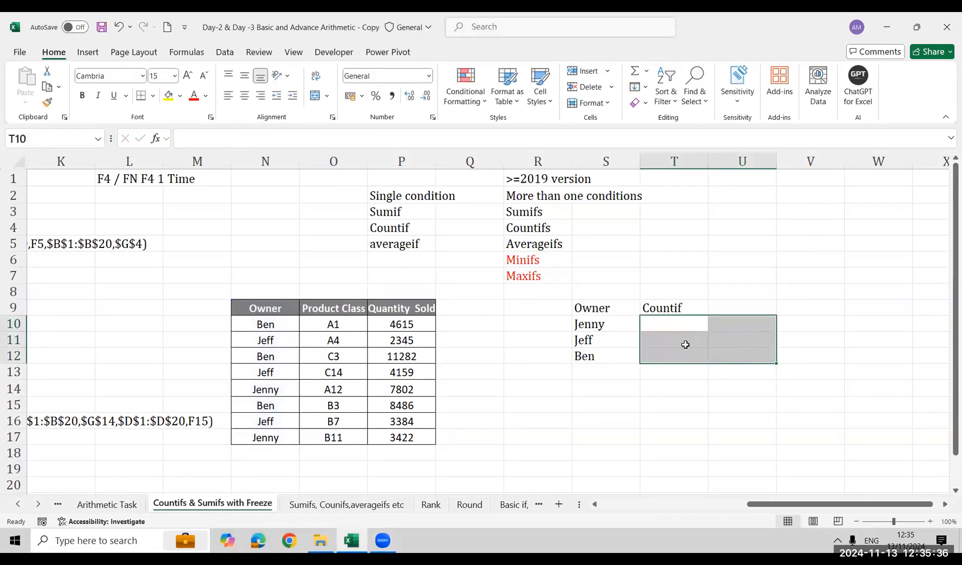
Replace the Countif header with Product and move it up one row to T8
{"action": "key", "text": "Up"}
{"action": "key", "text": "Left"}
{"action": "key", "text": "Right"}
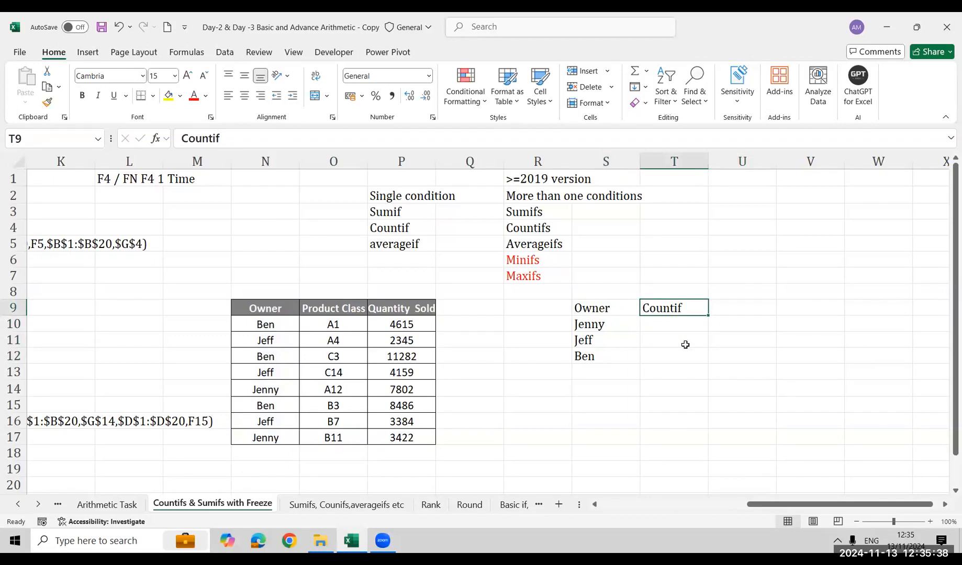
{"action": "type", "text": "Product"}
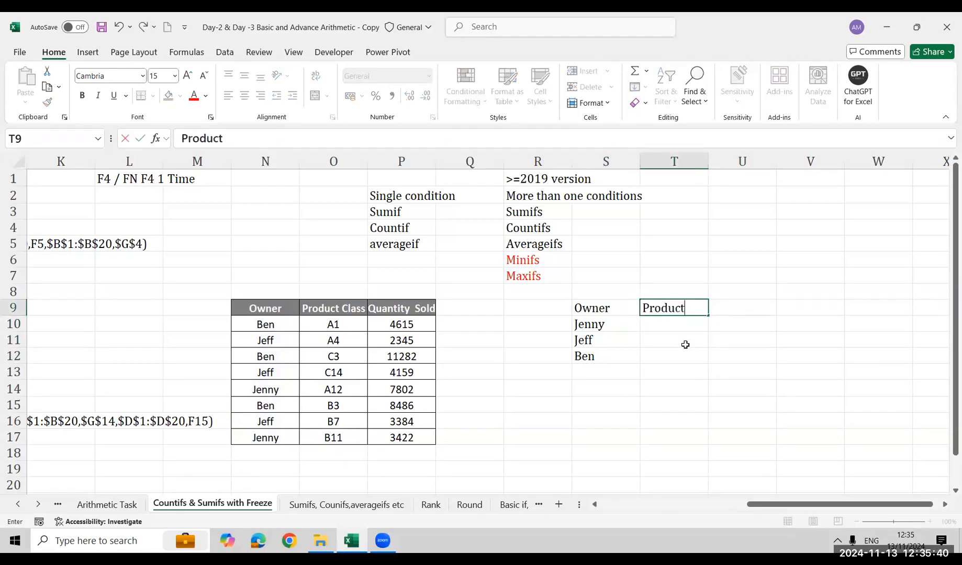
{"action": "key", "text": "Return"}
{"action": "key", "text": "Up"}
{"action": "key", "text": "ctrl+x"}
{"action": "key", "text": "Up"}
{"action": "key", "text": "Return"}
Enter the product class A1 in T9, below the Product header
{"action": "key", "text": "Down"}
{"action": "type", "text": "A1"}
{"action": "key", "text": "Return"}
{"action": "key", "text": "Return"}
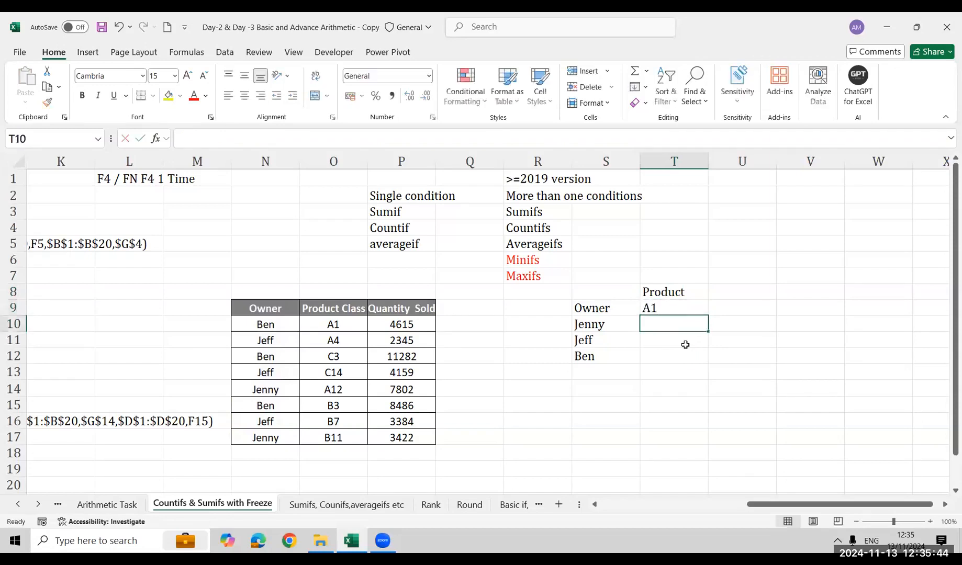
Examine the source table's Product Class and Quantity Sold columns against the listed owners and product A1
{"action": "key", "text": "Up"}
{"action": "key", "text": "Left"}
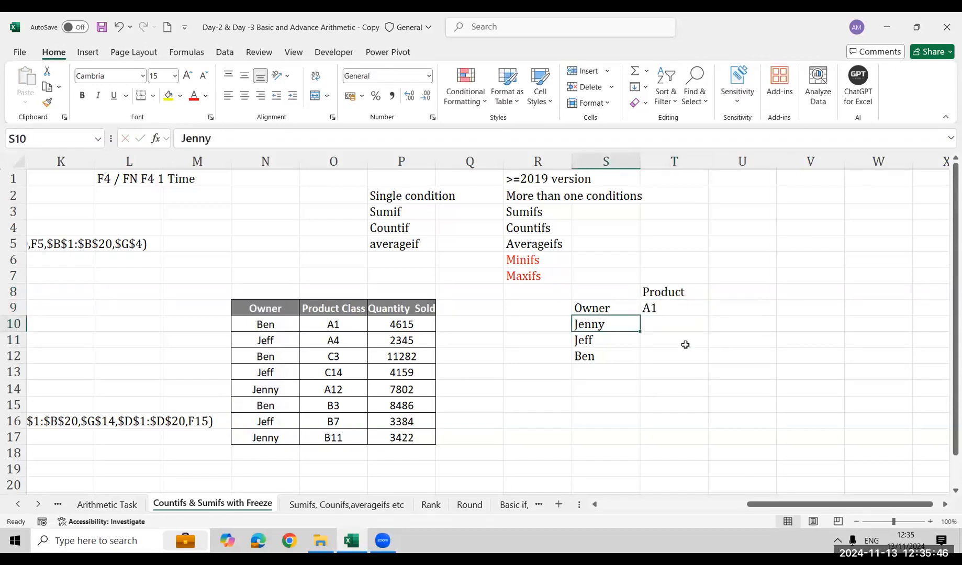
{"action": "key", "text": "Left"}
{"action": "key", "text": "Left"}
{"action": "key", "text": "Left"}
{"action": "key", "text": "Left"}
{"action": "key", "text": "Down"}
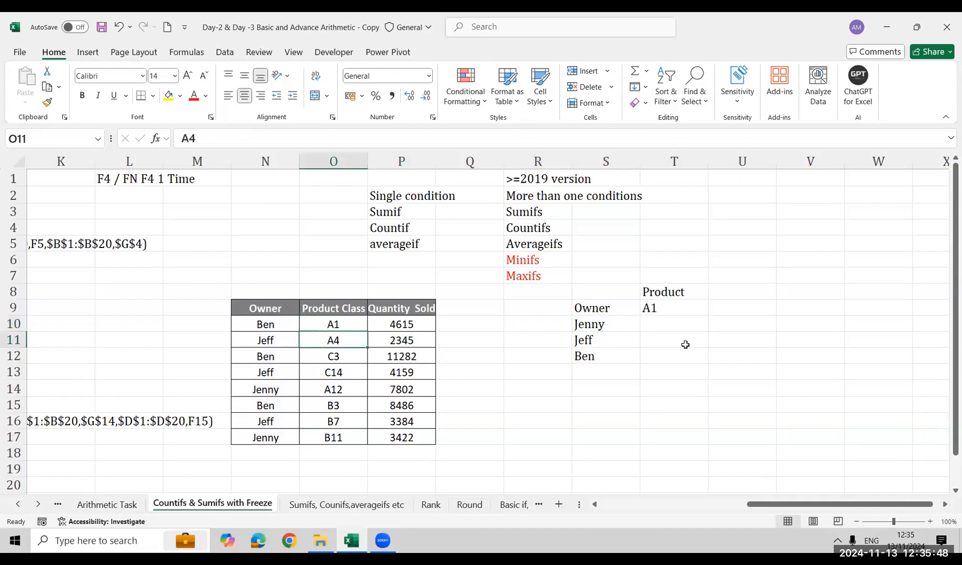
{"action": "key", "text": "Right"}
{"action": "key", "text": "Right"}
{"action": "key", "text": "Right"}
{"action": "key", "text": "Right"}
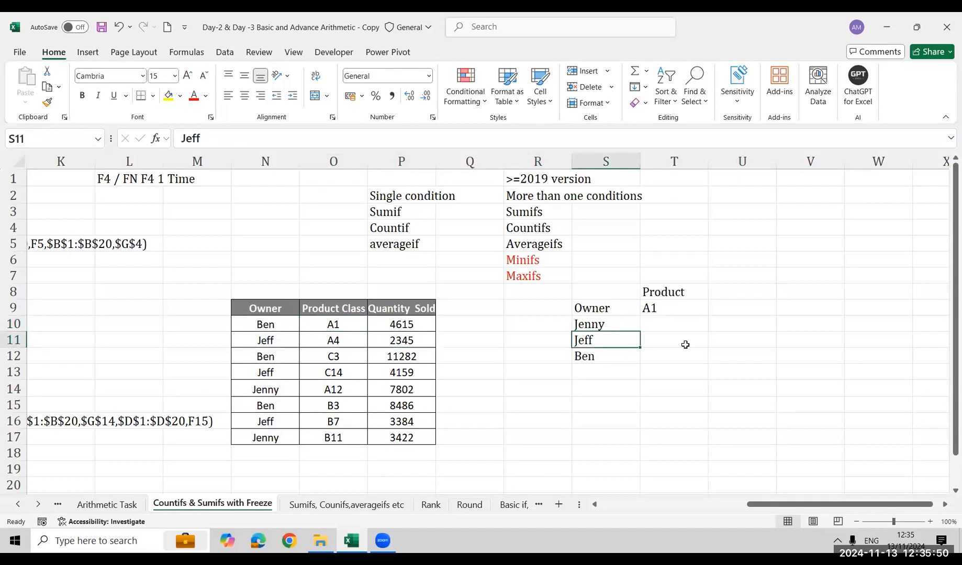
{"action": "key", "text": "Right"}
{"action": "key", "text": "Up"}
{"action": "key", "text": "Left"}
{"action": "key", "text": "Left"}
{"action": "key", "text": "Left"}
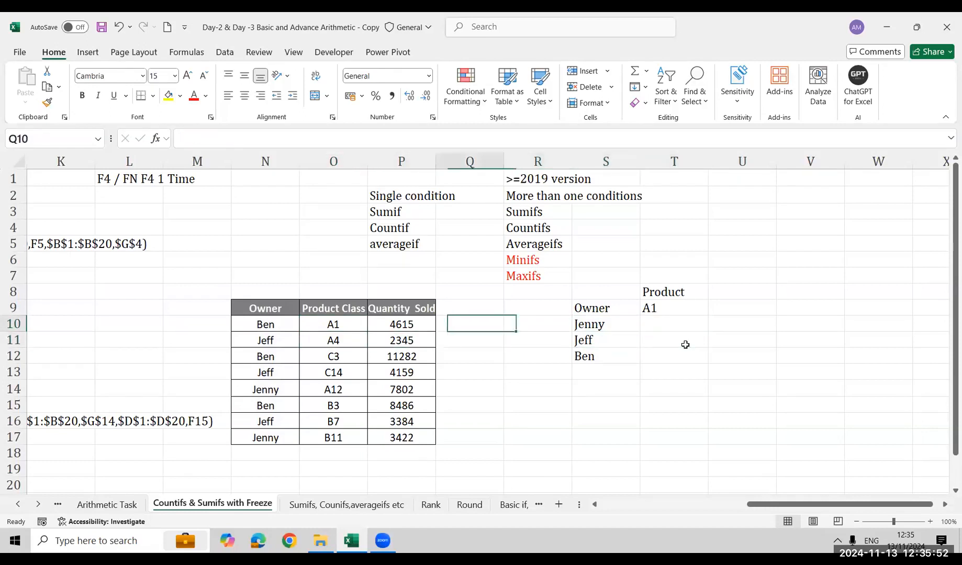
{"action": "key", "text": "Left"}
{"action": "key", "text": "ctrl+shift+Down"}
{"action": "key", "text": "Right"}
Enter 0 as the A1 quantity for the first two listed owners in T10 and T11
{"action": "key", "text": "Right"}
{"action": "key", "text": "Right"}
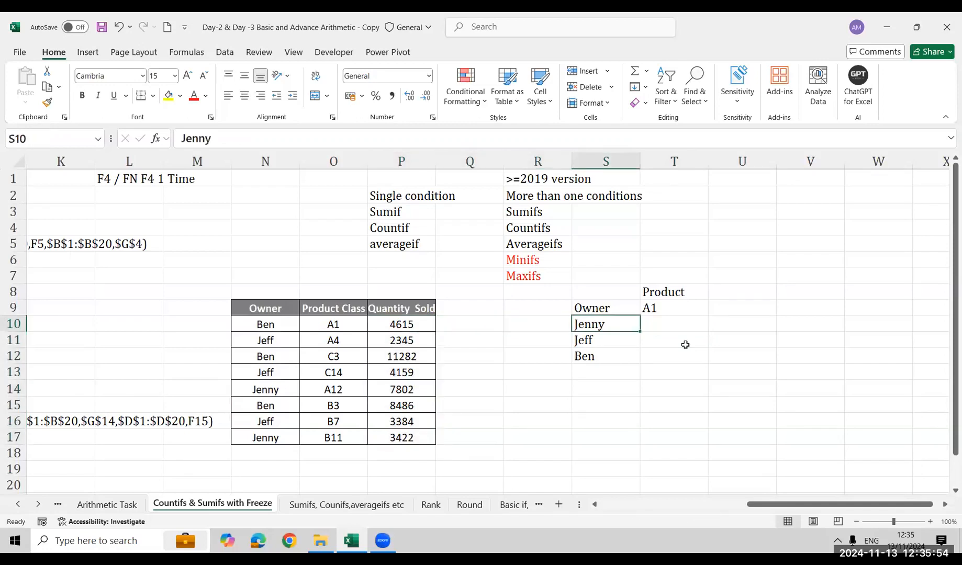
{"action": "key", "text": "Right"}
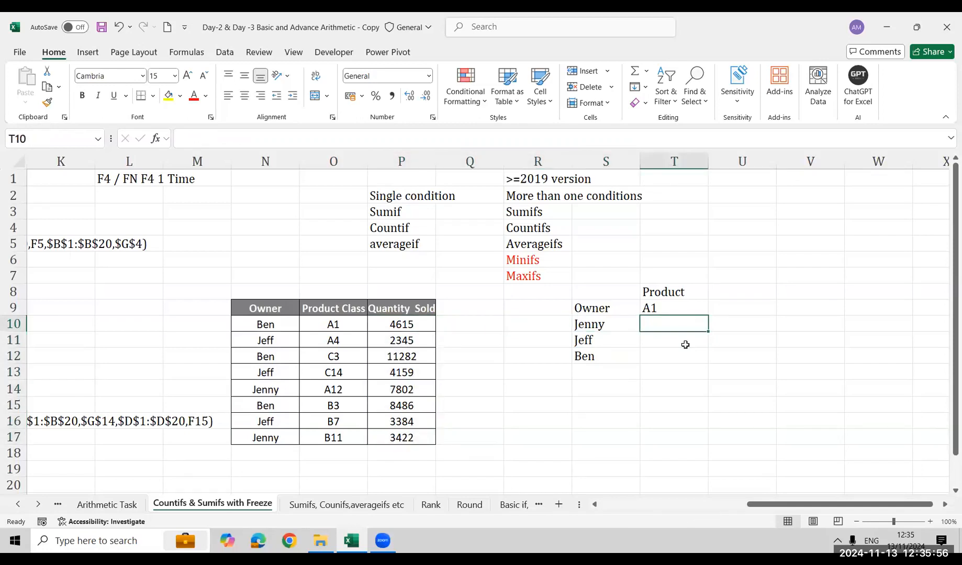
{"action": "type", "text": "0"}
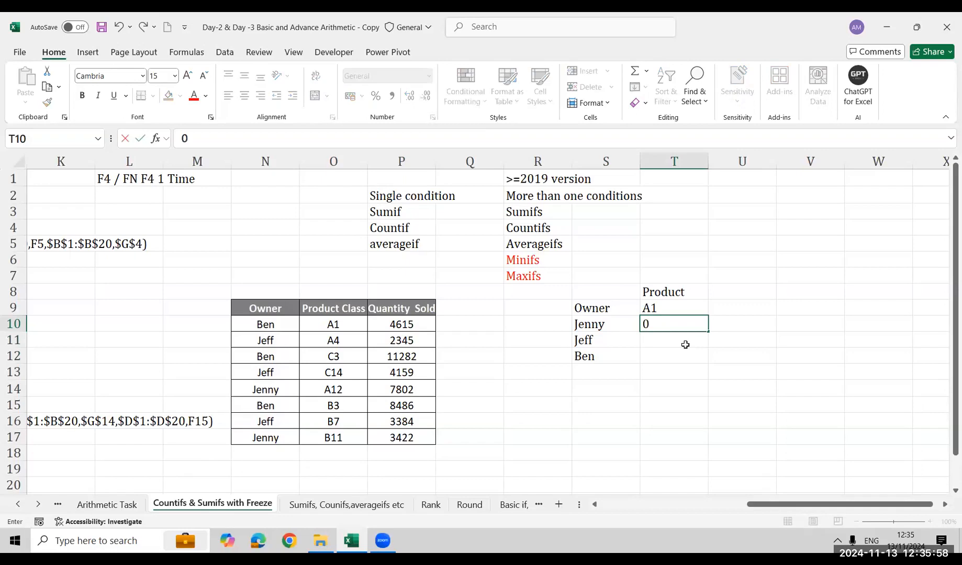
{"action": "key", "text": "Return"}
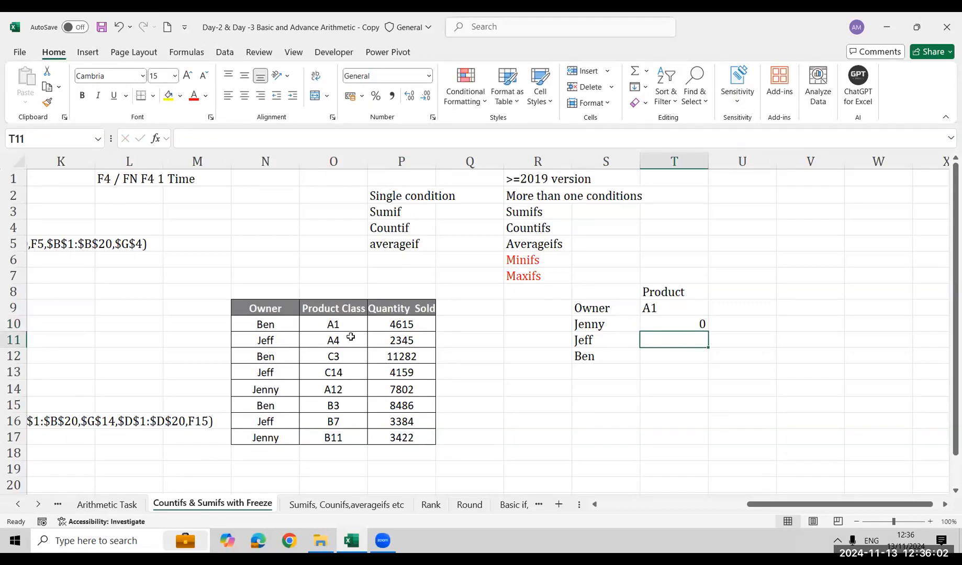
{"action": "type", "text": "0"}
{"action": "key", "text": "Return"}
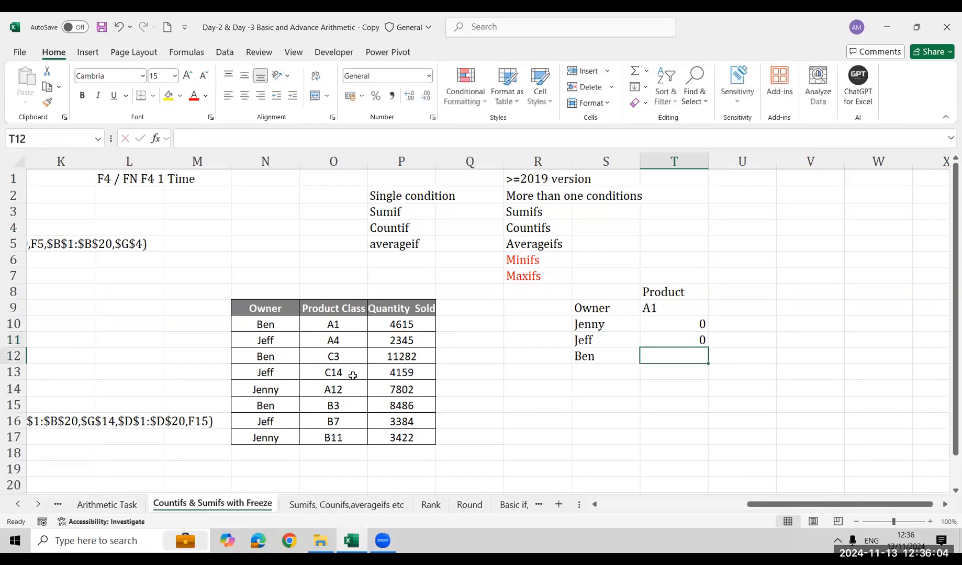
Enter 4615 as the A1 quantity for the third listed owner in T12
{"action": "key", "text": "Up"}
{"action": "key", "text": "Down"}
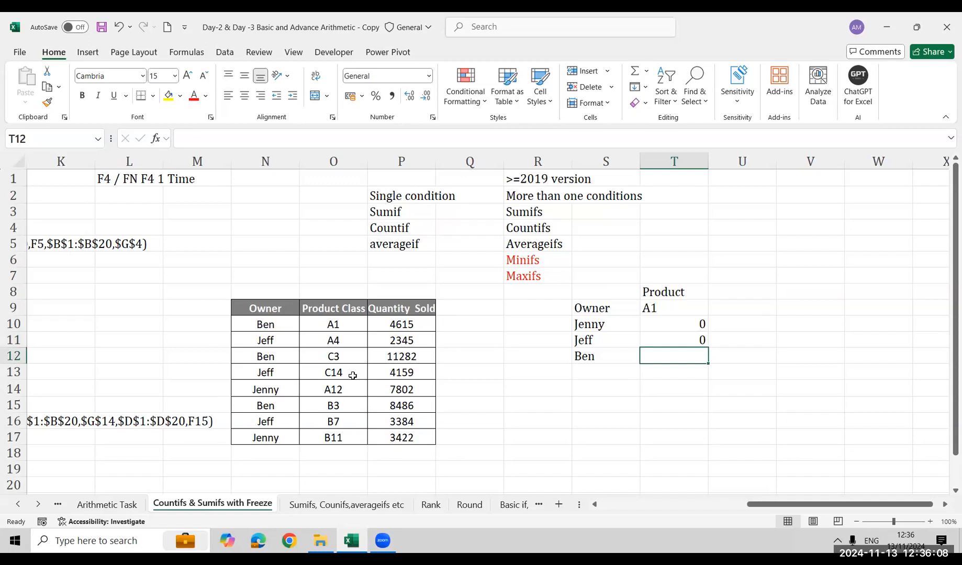
{"action": "type", "text": "4615"}
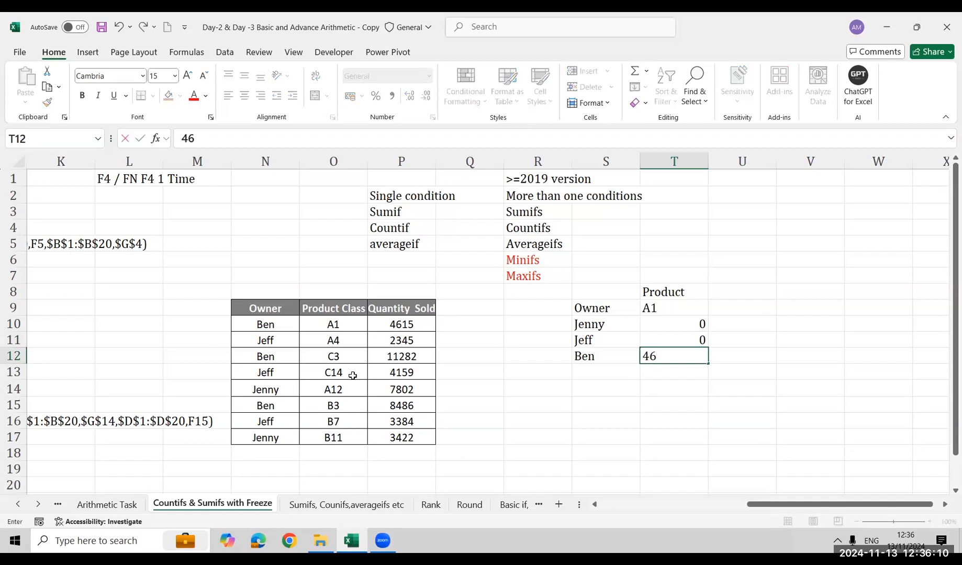
{"action": "key", "text": "Return"}
Clear the manually entered A1 quantities from T10:T12
{"action": "key", "text": "Up"}
{"action": "key", "text": "Up"}
{"action": "key", "text": "Up"}
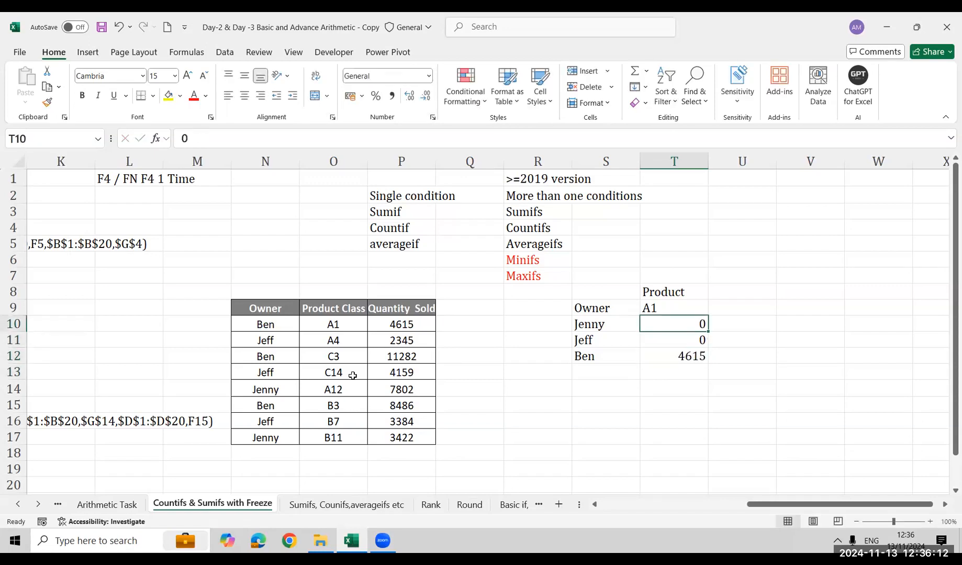
{"action": "key", "text": "shift+Down"}
{"action": "key", "text": "shift+Down"}
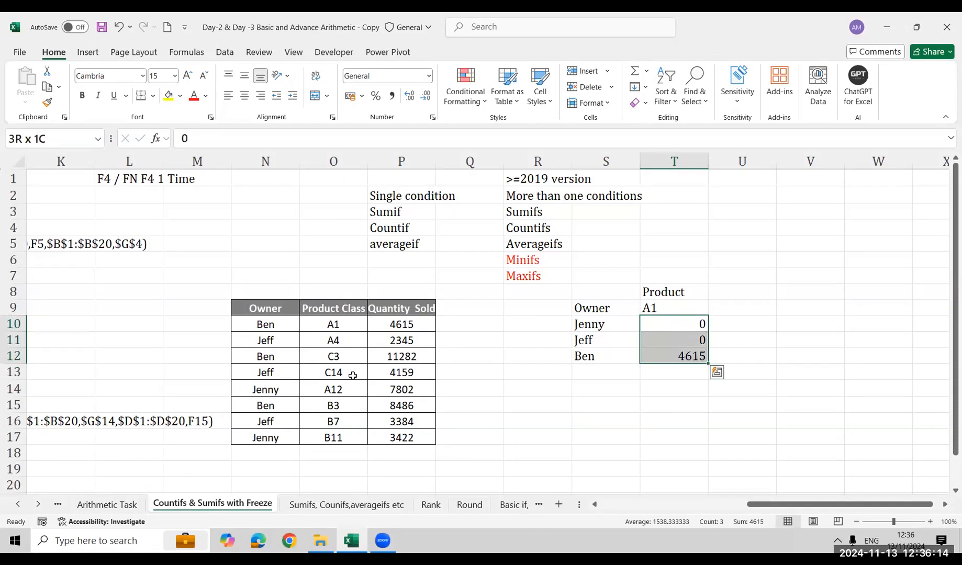
{"action": "key", "text": "Down"}
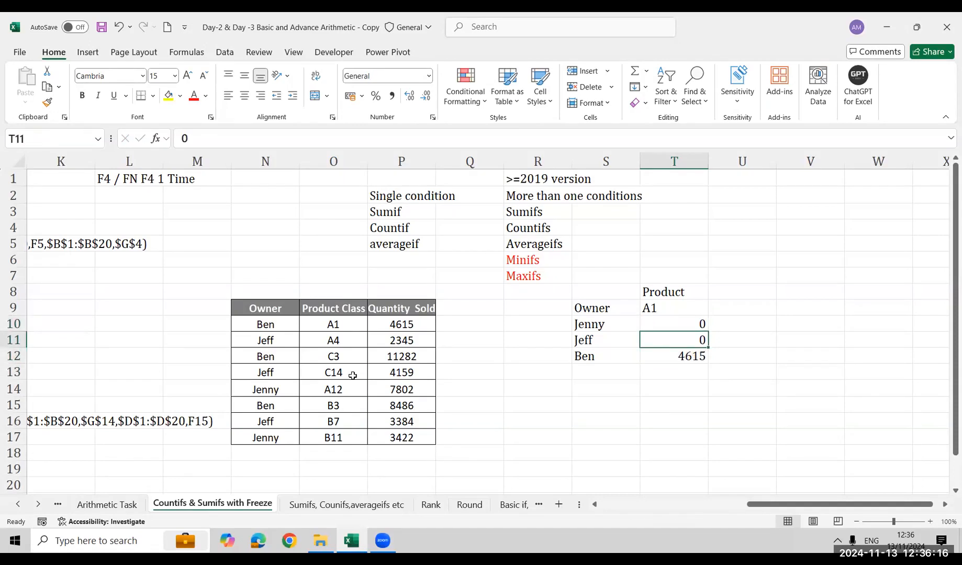
{"action": "key", "text": "Up"}
{"action": "key", "text": "shift+Down"}
{"action": "key", "text": "shift+Down"}
{"action": "key", "text": "Delete"}
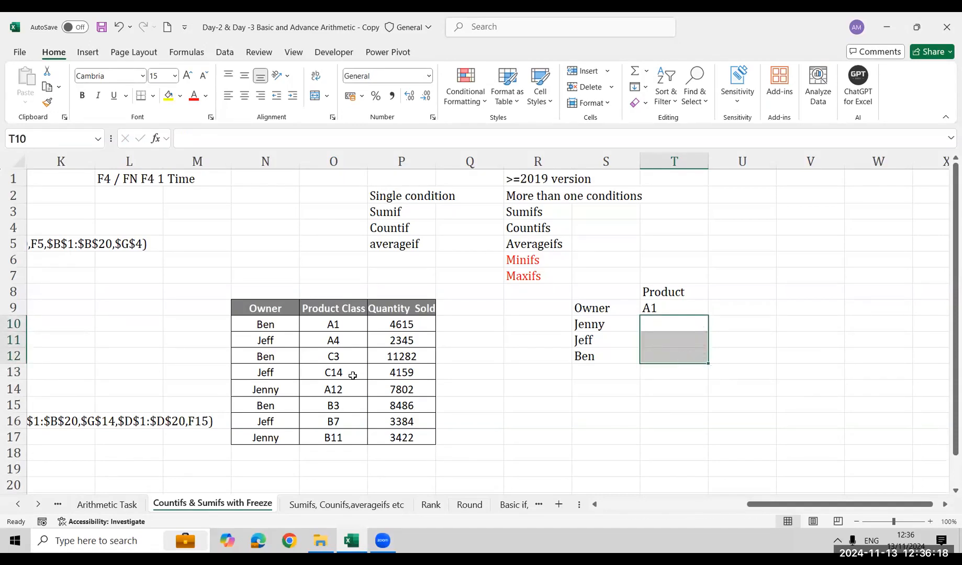
Start a SUMIFS formula in T10 with the Quantity Sold column as the locked sum range $P$9:$P$17
{"action": "key", "text": "Down"}
{"action": "key", "text": "Up"}
{"action": "type", "text": "=sumi"}
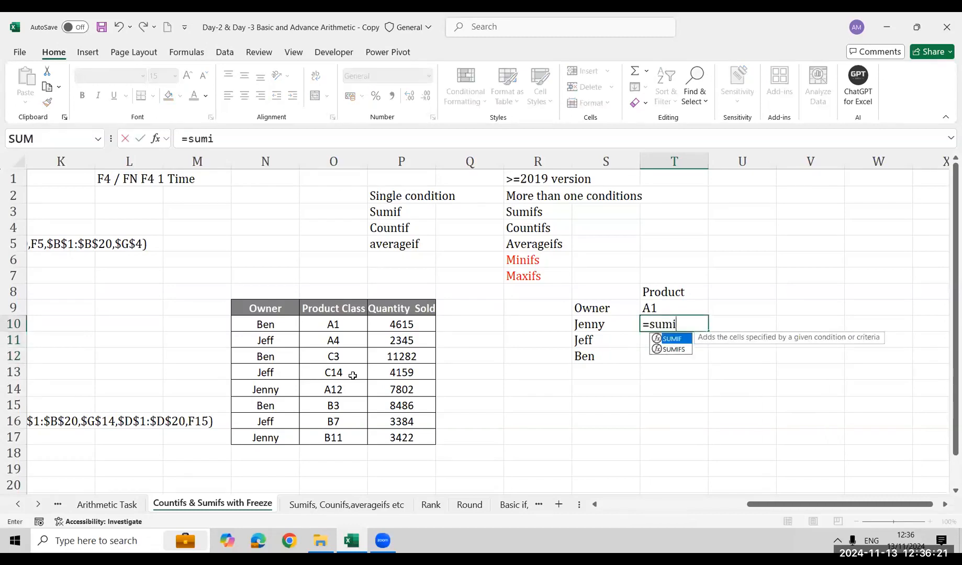
{"action": "key", "text": "Down"}
{"action": "key", "text": "Tab"}
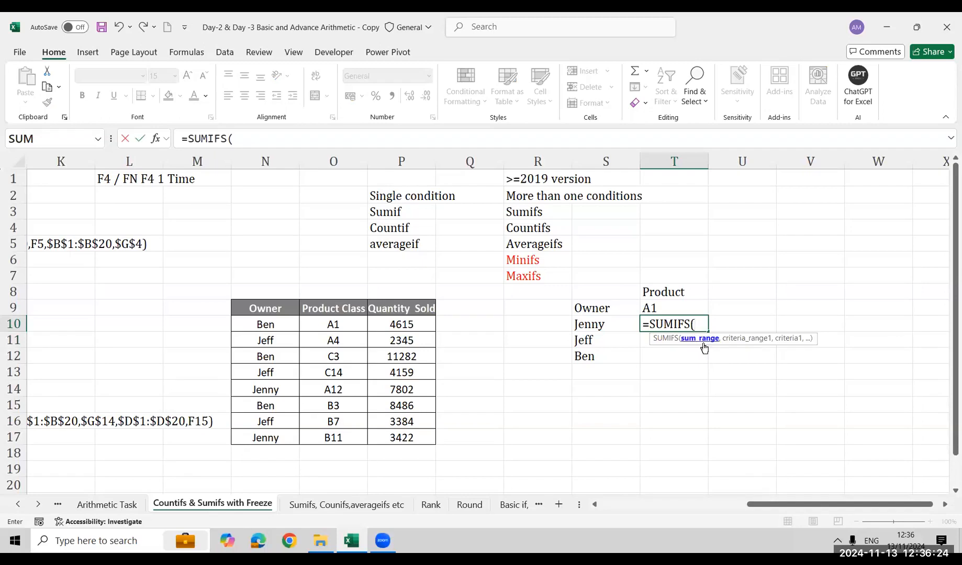
{"action": "left_click", "coordinate": [419, 308]}
{"action": "key", "text": "ctrl+shift+Down"}
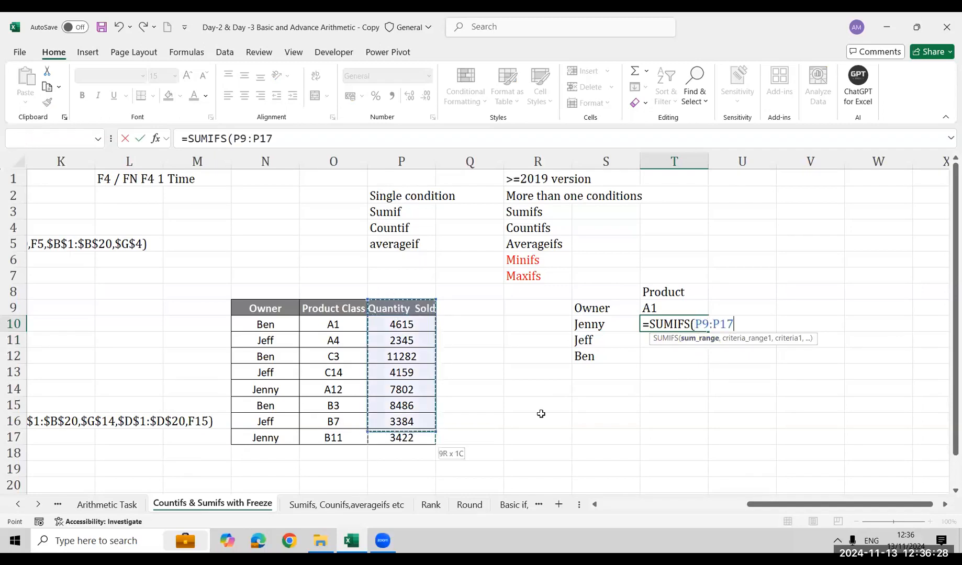
{"action": "key", "text": "F4"}
{"action": "type", "text": ","}
Add the first SUMIFS condition: locked Owner range $N$9:$N$17 matched against the relative owner cell S10
{"action": "key", "text": "Left"}
{"action": "key", "text": "Left"}
{"action": "key", "text": "Left"}
{"action": "key", "text": "Left"}
{"action": "key", "text": "Left"}
{"action": "key", "text": "Left"}
{"action": "key", "text": "Left"}
{"action": "key", "text": "Right"}
{"action": "key", "text": "Up"}
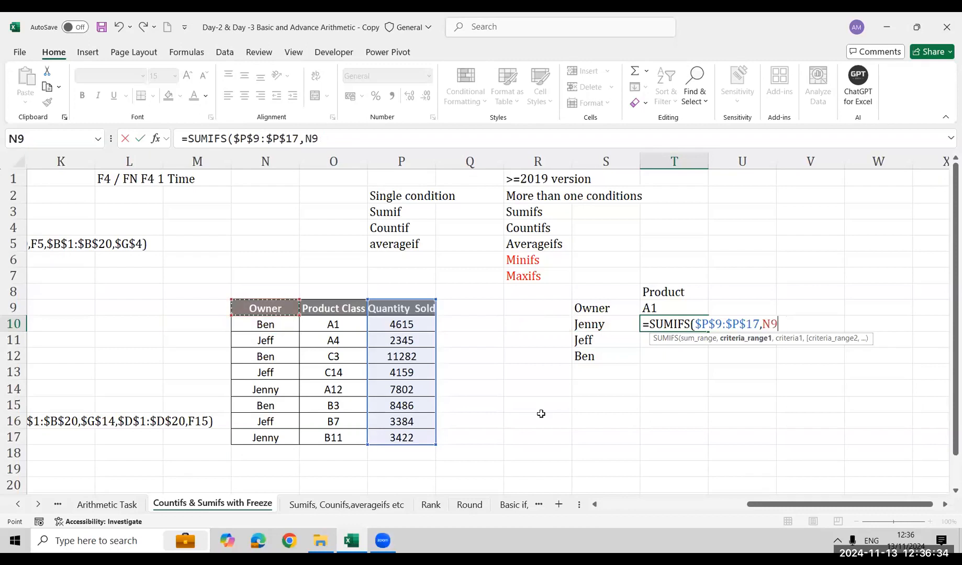
{"action": "key", "text": "ctrl+shift+Down"}
{"action": "key", "text": "F4"}
{"action": "type", "text": ","}
{"action": "key", "text": "Left"}
{"action": "key", "text": "Left"}
{"action": "key", "text": "Right"}
{"action": "type", "text": ","}
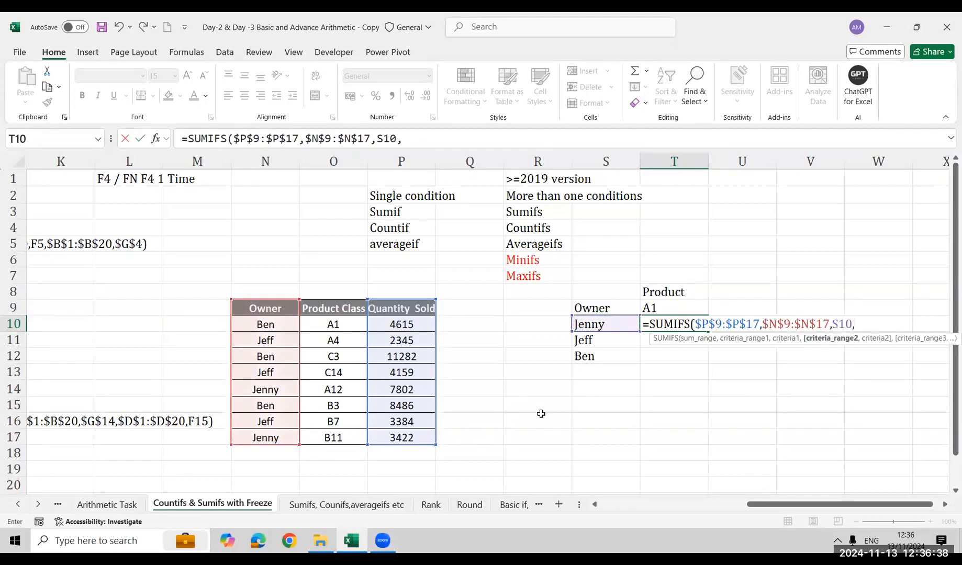
Add the locked Product Class range $O$9:$O$17 with criterion $T$9 as the second condition and complete the T10 formula
{"action": "key", "text": "Left"}
{"action": "key", "text": "Left"}
{"action": "key", "text": "Left"}
{"action": "key", "text": "Left"}
{"action": "key", "text": "Left"}
{"action": "key", "text": "Up"}
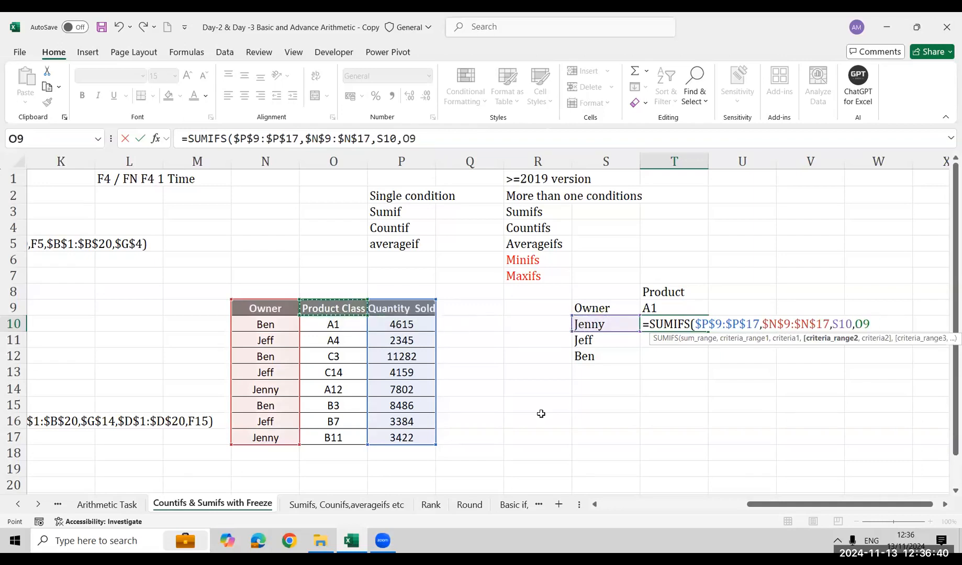
{"action": "key", "text": "ctrl+shift+Down"}
{"action": "key", "text": "F4"}
{"action": "type", "text": ","}
{"action": "key", "text": "Up"}
{"action": "key", "text": "F4"}
{"action": "type", "text": ")"}
{"action": "key", "text": "ctrl+Return"}
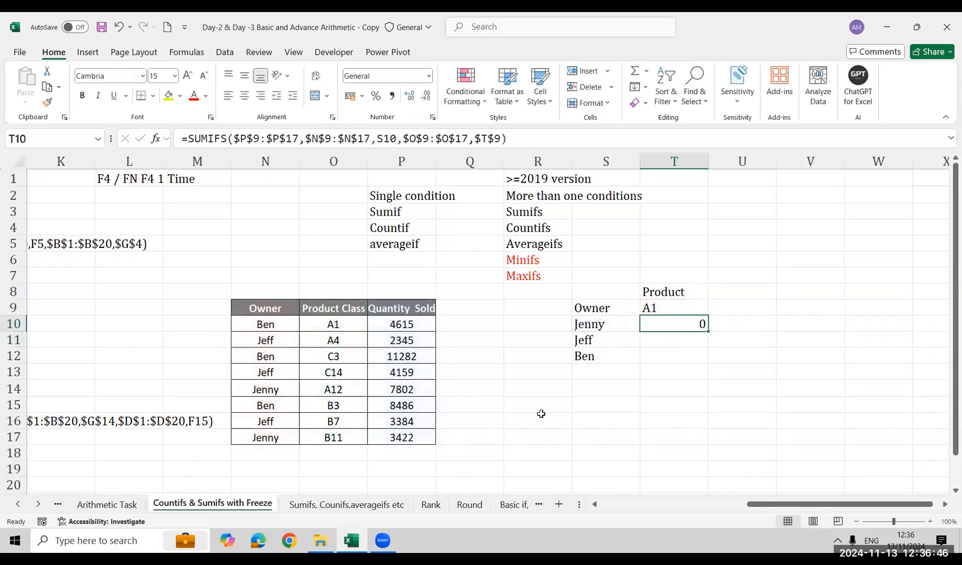
Fill the T10 SUMIFS formula down to T12 and check the formula copied for the third owner
{"action": "key", "text": "shift+Down"}
{"action": "key", "text": "shift+Down"}
{"action": "key", "text": "ctrl+d"}
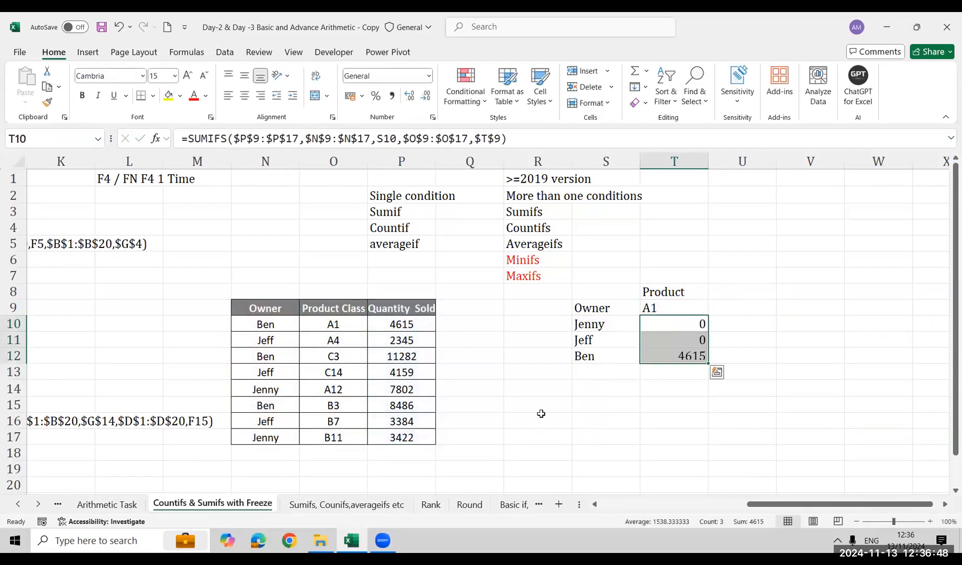
{"action": "key", "text": "Down"}
{"action": "key", "text": "Down"}
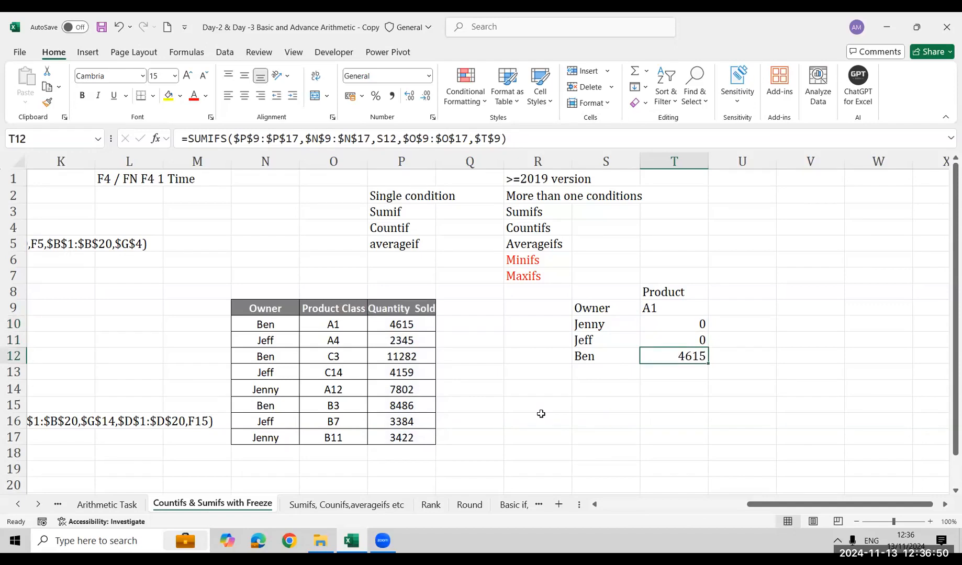
Change the product class in source table cells O13 and O17 to A1
{"action": "key", "text": "Left"}
{"action": "key", "text": "Left"}
{"action": "key", "text": "Left"}
{"action": "key", "text": "Left"}
{"action": "key", "text": "Left"}
{"action": "key", "text": "Down"}
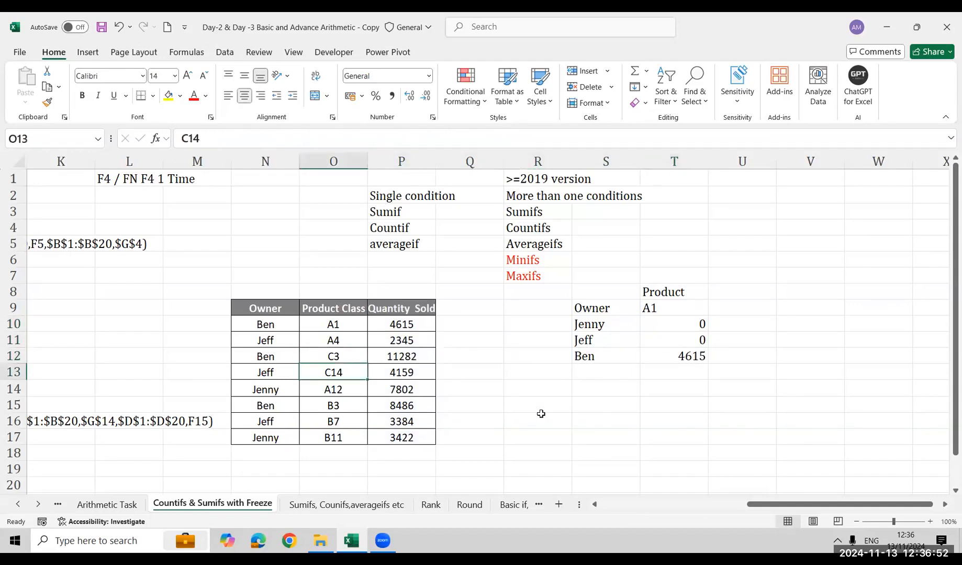
{"action": "type", "text": "A1"}
{"action": "key", "text": "Return"}
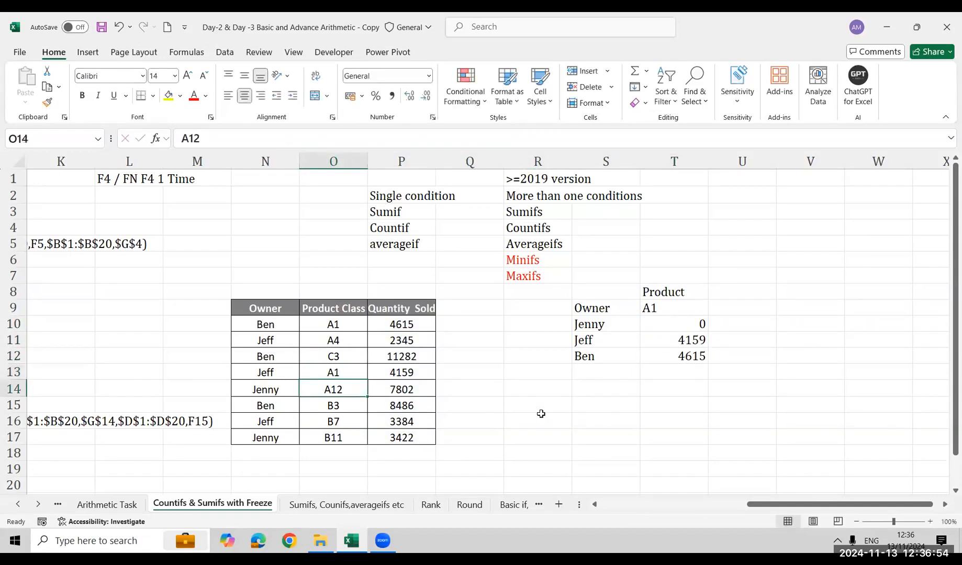
{"action": "key", "text": "Down"}
{"action": "key", "text": "Down"}
{"action": "key", "text": "Down"}
{"action": "type", "text": "A1"}
{"action": "key", "text": "Return"}
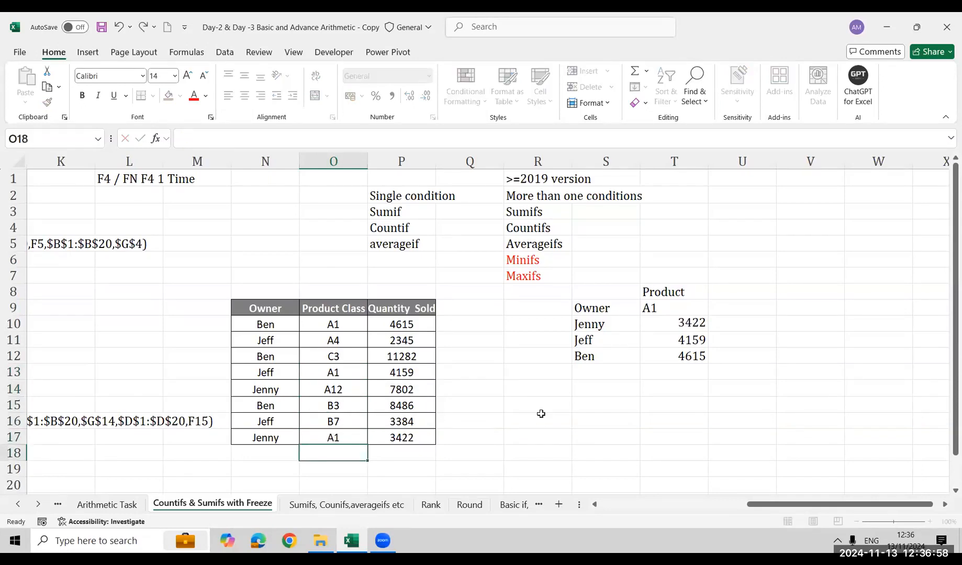
Clear the source table and the owner and product summary, contents and formatting, from N8:U18
{"action": "key", "text": "Right"}
{"action": "key", "text": "Right"}
{"action": "key", "text": "Right"}
{"action": "key", "text": "Right"}
{"action": "key", "text": "Right"}
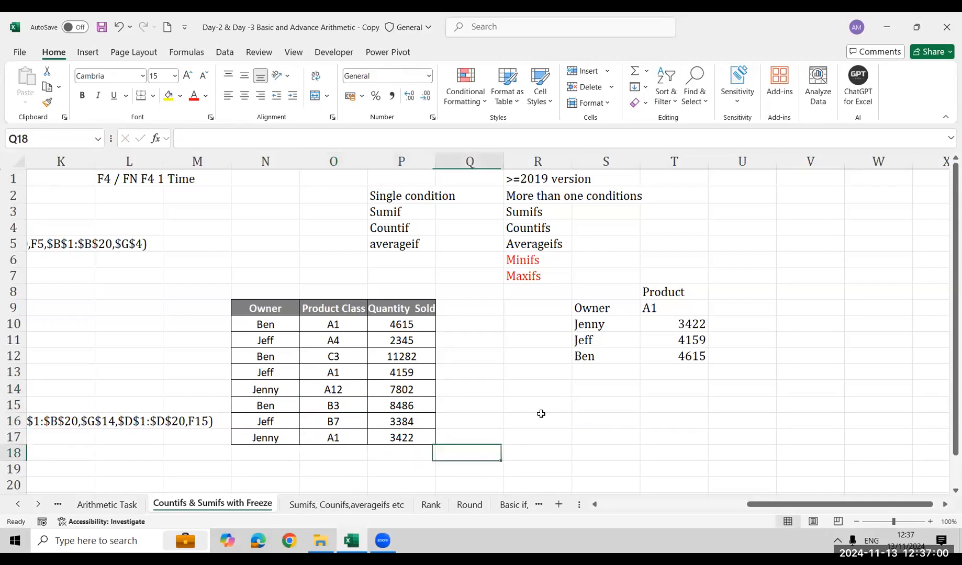
{"action": "key", "text": "ctrl+Up"}
{"action": "key", "text": "ctrl+Up"}
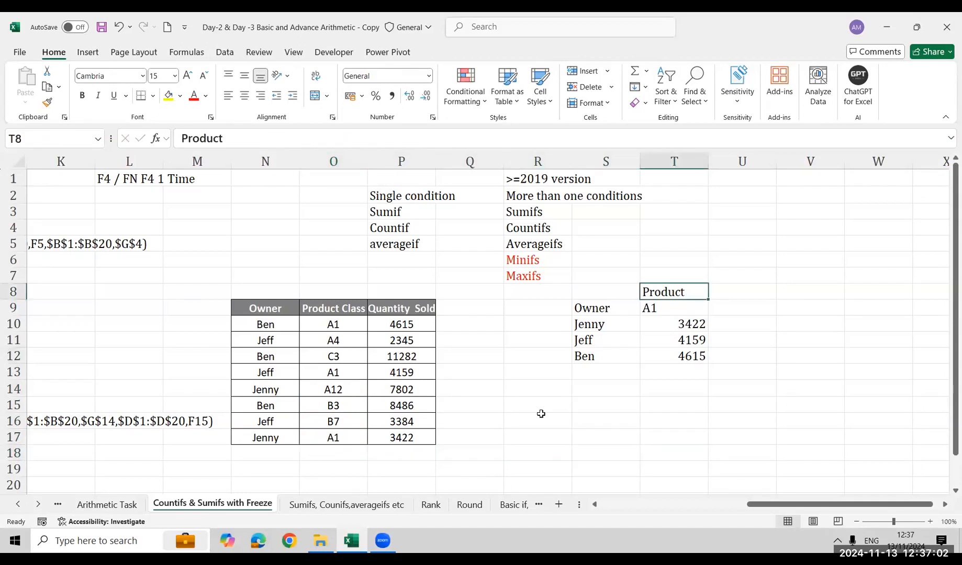
{"action": "key", "text": "Left"}
{"action": "key", "text": "Left"}
{"action": "key", "text": "Left"}
{"action": "key", "text": "Left"}
{"action": "key", "text": "Left"}
{"action": "key", "text": "Left"}
{"action": "key", "text": "shift+Right"}
{"action": "key", "text": "shift+Right"}
{"action": "key", "text": "shift+Right"}
{"action": "key", "text": "shift+Right"}
{"action": "key", "text": "shift+Right"}
{"action": "key", "text": "shift+Right"}
{"action": "key", "text": "shift+Right"}
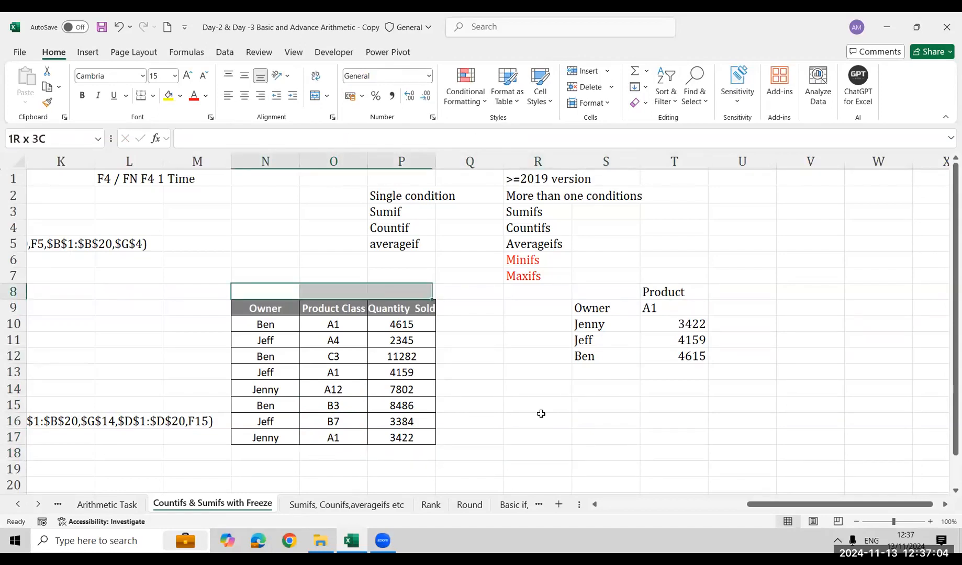
{"action": "key", "text": "shift+Down"}
{"action": "key", "text": "shift+Down"}
{"action": "key", "text": "shift+Down"}
{"action": "key", "text": "shift+Down"}
{"action": "key", "text": "shift+Down"}
{"action": "key", "text": "shift+Down"}
{"action": "key", "text": "shift+Down"}
{"action": "key", "text": "shift+Down"}
{"action": "key", "text": "shift+Down"}
{"action": "key", "text": "shift+Down"}
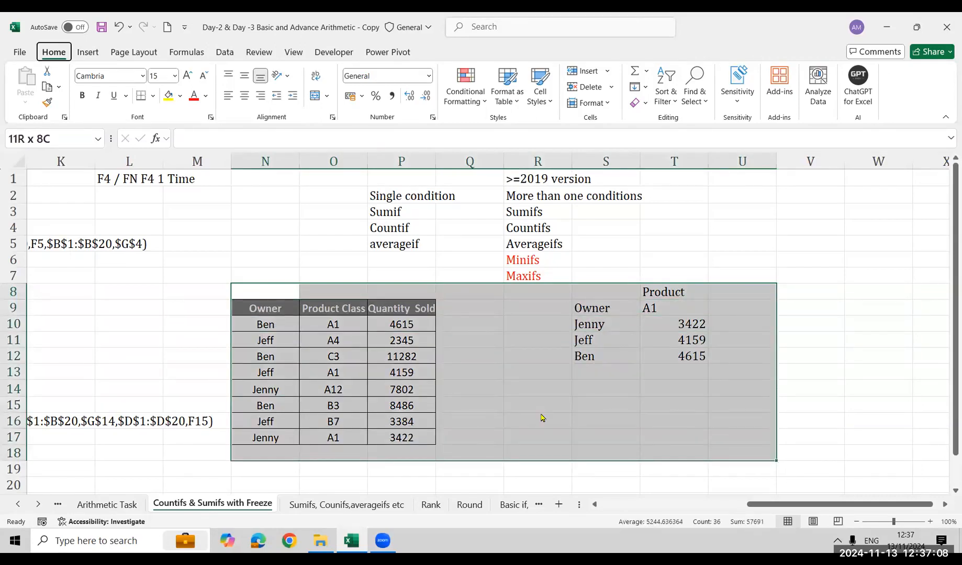
{"action": "key", "text": "ctrl+z"}
Examine the department count and total salary tables and their COUNTIFS and SUMIFS formula texts
{"action": "key", "text": "Down"}
{"action": "key", "text": "Down"}
{"action": "key", "text": "Down"}
{"action": "key", "text": "Down"}
{"action": "key", "text": "Down"}
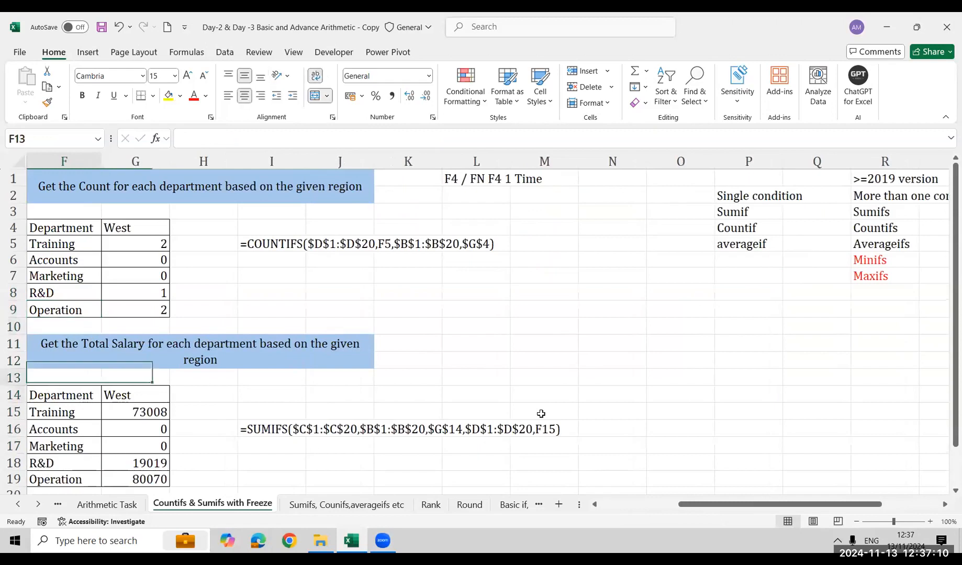
{"action": "key", "text": "Left"}
{"action": "key", "text": "Left"}
{"action": "key", "text": "Right"}
{"action": "key", "text": "Right"}
{"action": "key", "text": "Right"}
{"action": "key", "text": "Right"}
{"action": "key", "text": "Right"}
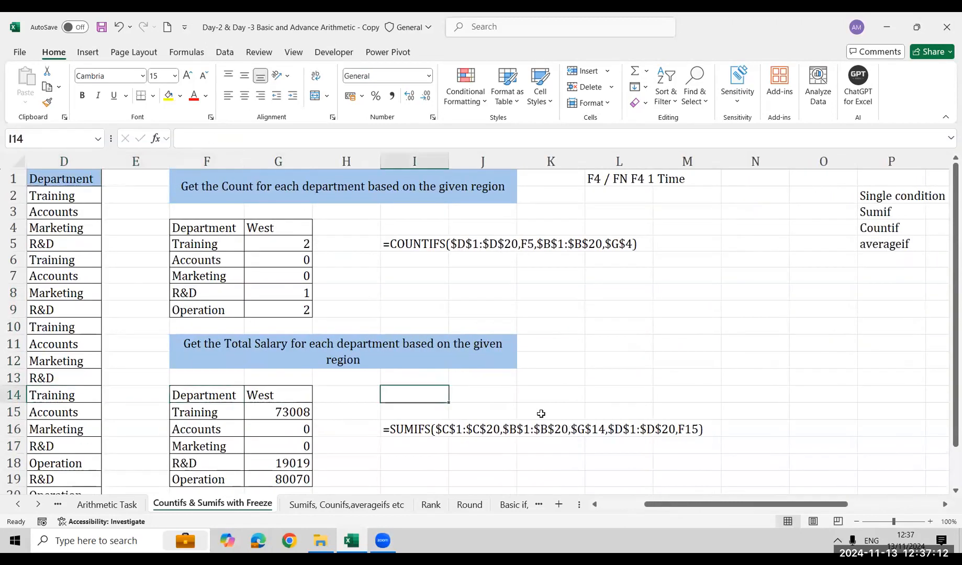
{"action": "key", "text": "Down"}
{"action": "key", "text": "Down"}
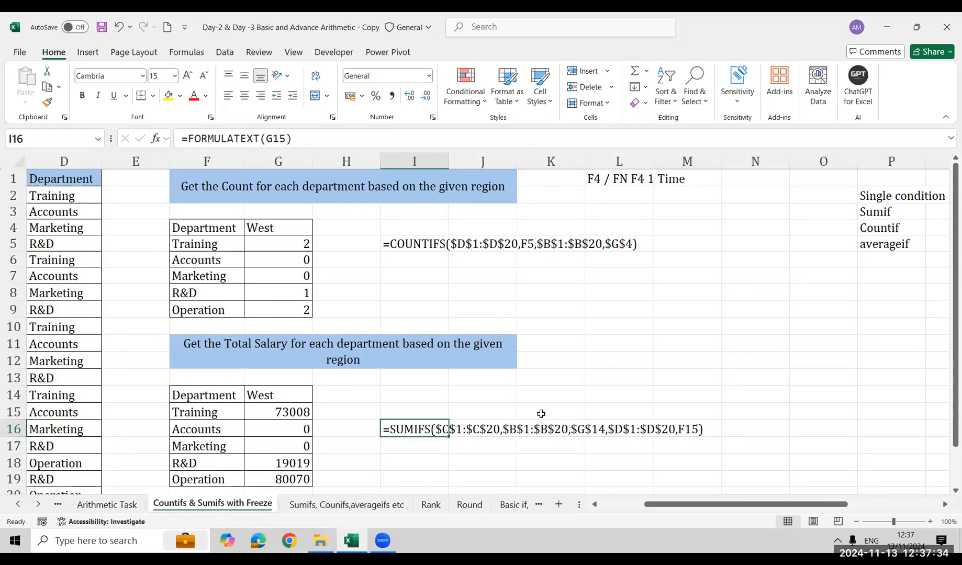
On the Sumifs, Counifs,averageifs etc worksheet, define the name City for the City column range A1:A20
{"action": "key", "text": "ctrl+Page_Down"}
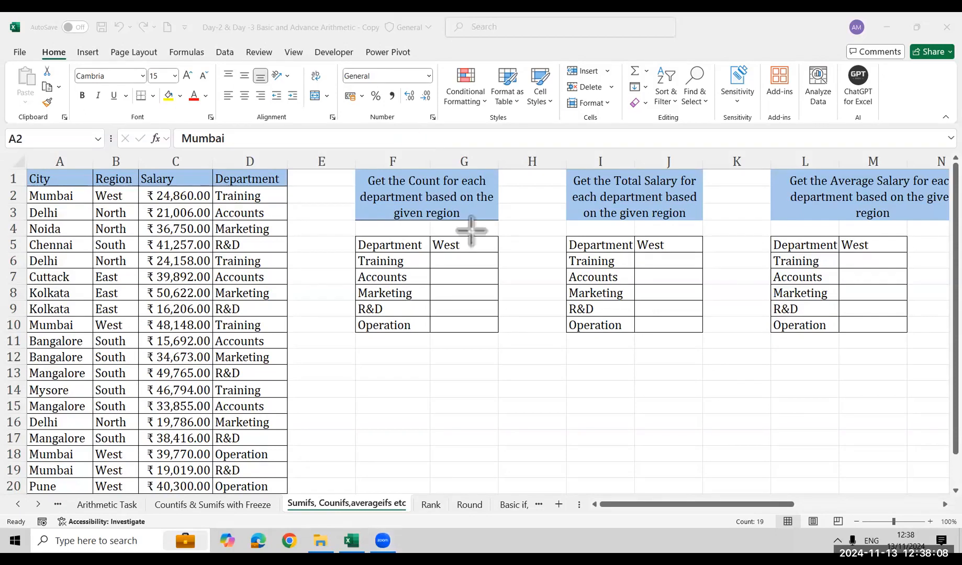
{"action": "left_click_drag", "start_coordinate": [2, 124], "coordinate": [110, 149]}
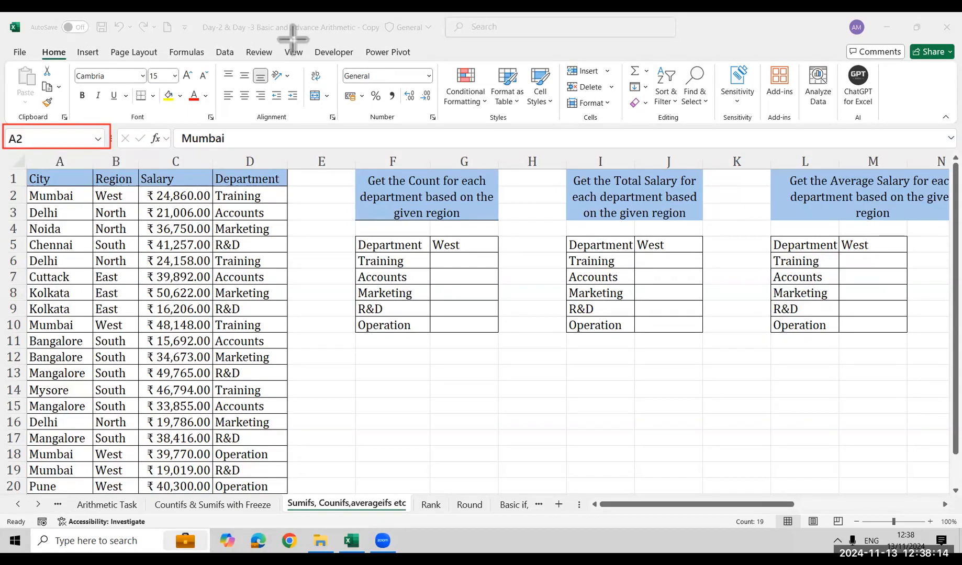
{"action": "left_click", "coordinate": [52, 189]}
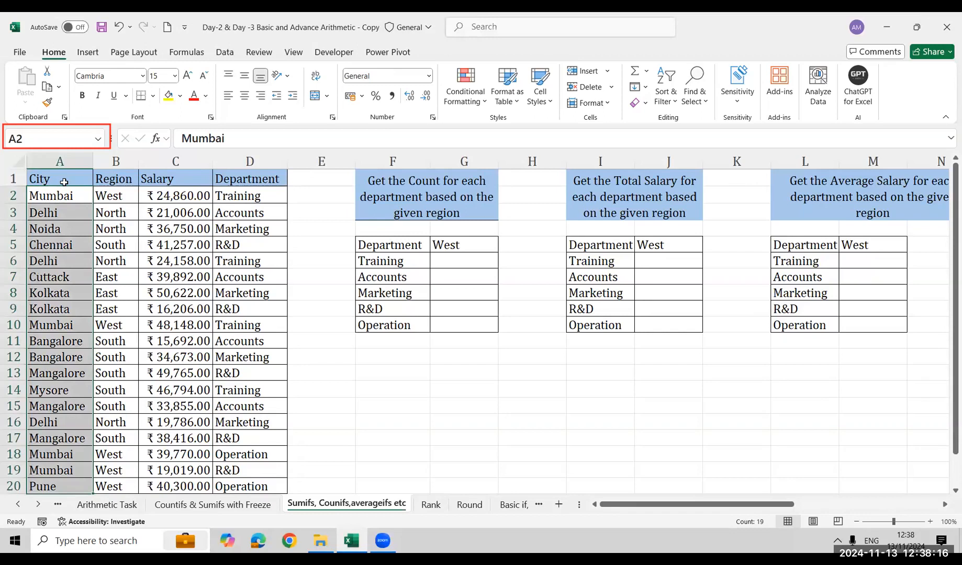
{"action": "left_click", "coordinate": [64, 181]}
{"action": "key", "text": "ctrl+shift+Down"}
{"action": "key", "text": "ctrl+shift+Up"}
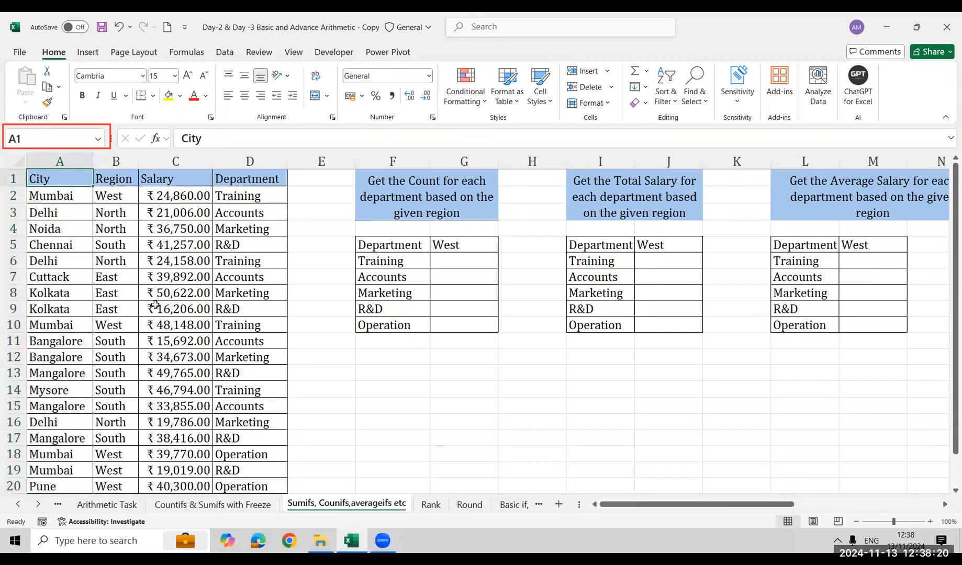
{"action": "key", "text": "ctrl+shift+Down"}
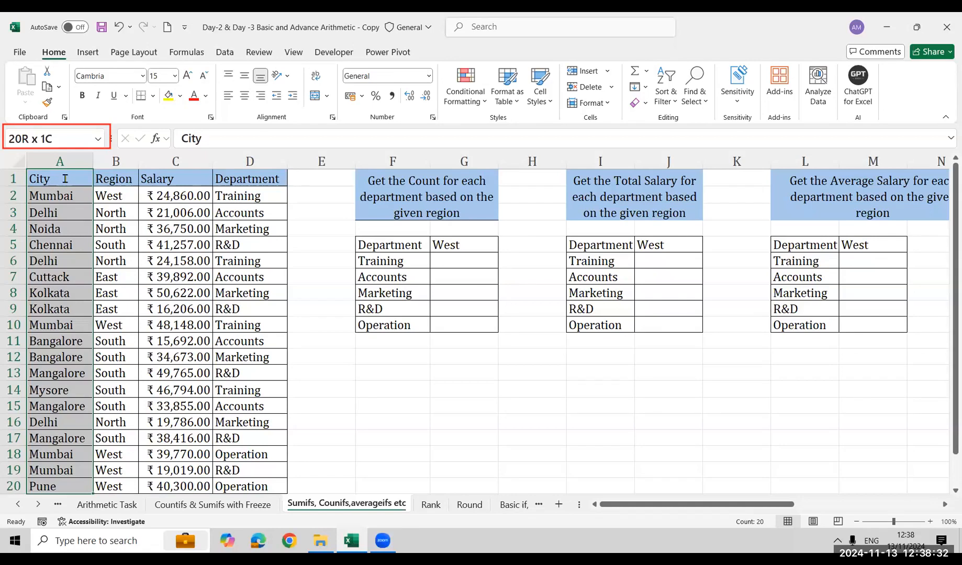
{"action": "left_click", "coordinate": [70, 138]}
{"action": "type", "text": "City"}
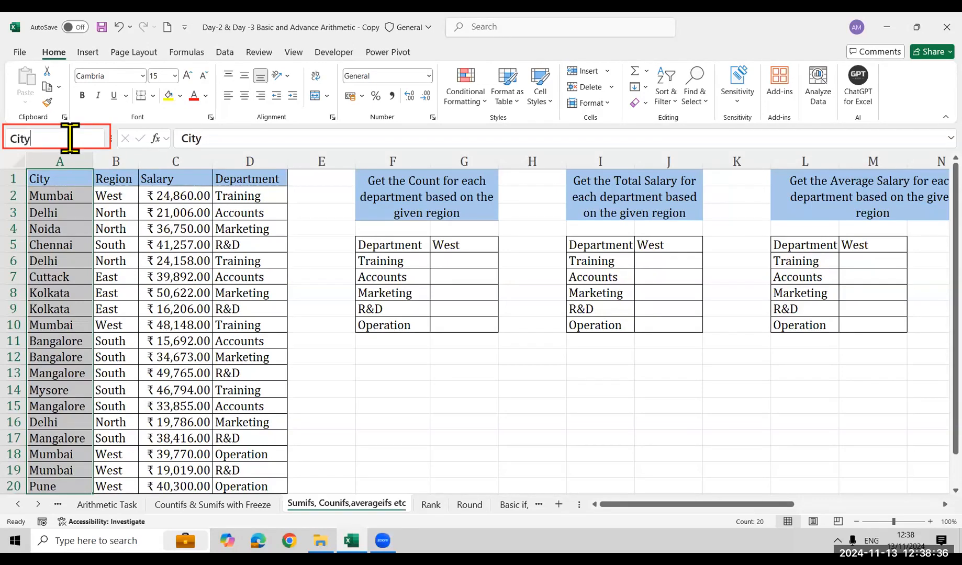
{"action": "key", "text": "Return"}
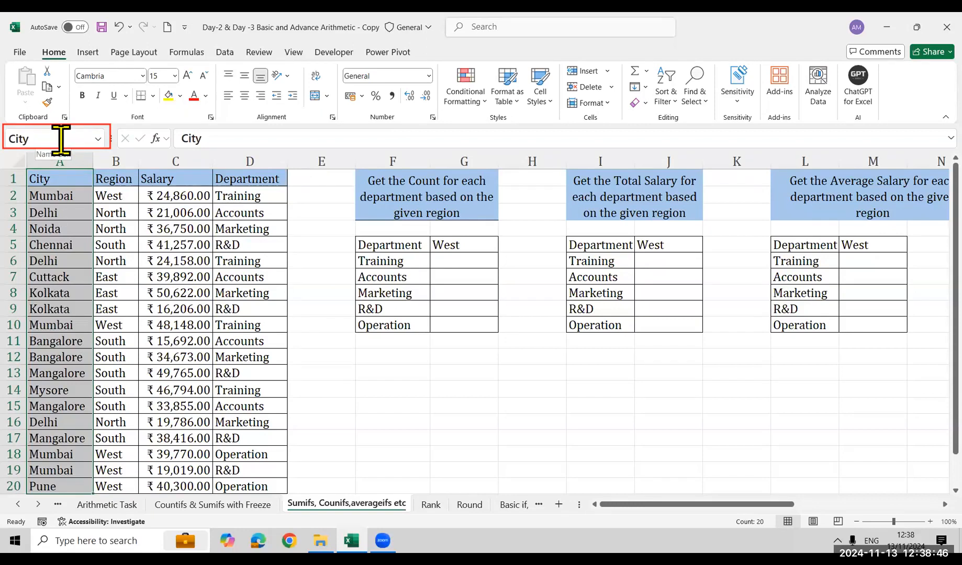
Define the name Region for the Region column range B1:B20
{"action": "left_click", "coordinate": [68, 183]}
{"action": "key", "text": "ctrl+shift+Down"}
{"action": "left_click", "coordinate": [131, 178]}
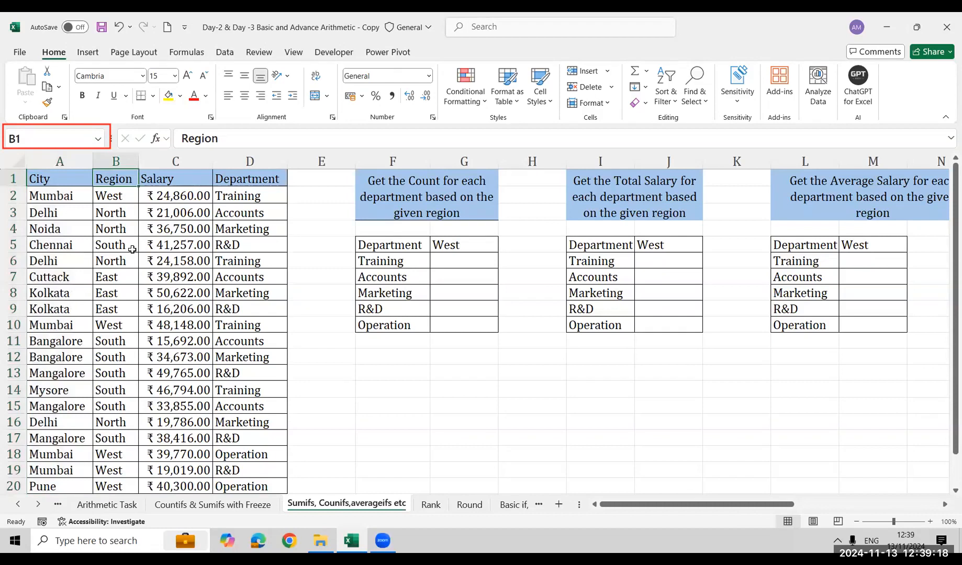
{"action": "key", "text": "ctrl+shift+Down"}
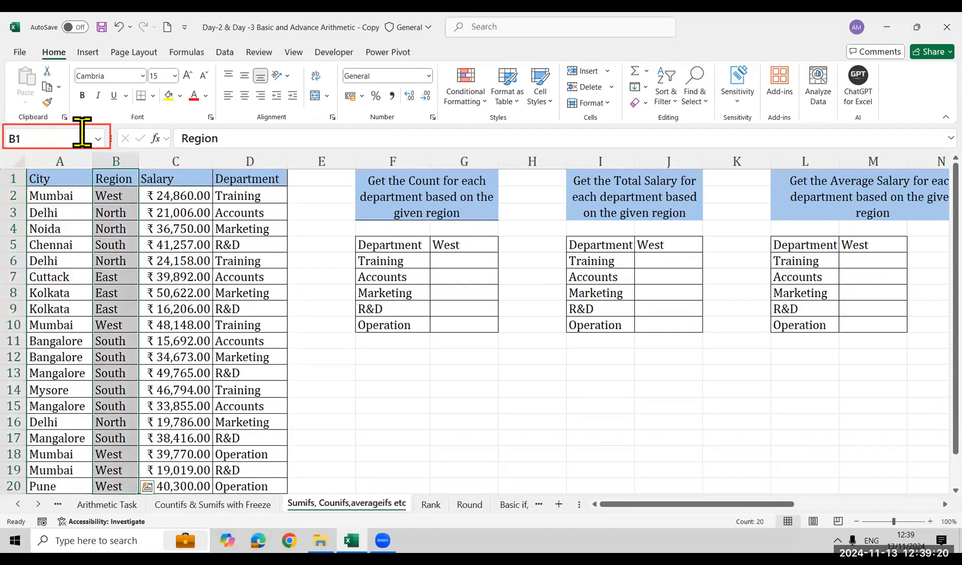
{"action": "left_click", "coordinate": [67, 134]}
{"action": "type", "text": "Region"}
{"action": "key", "text": "Return"}
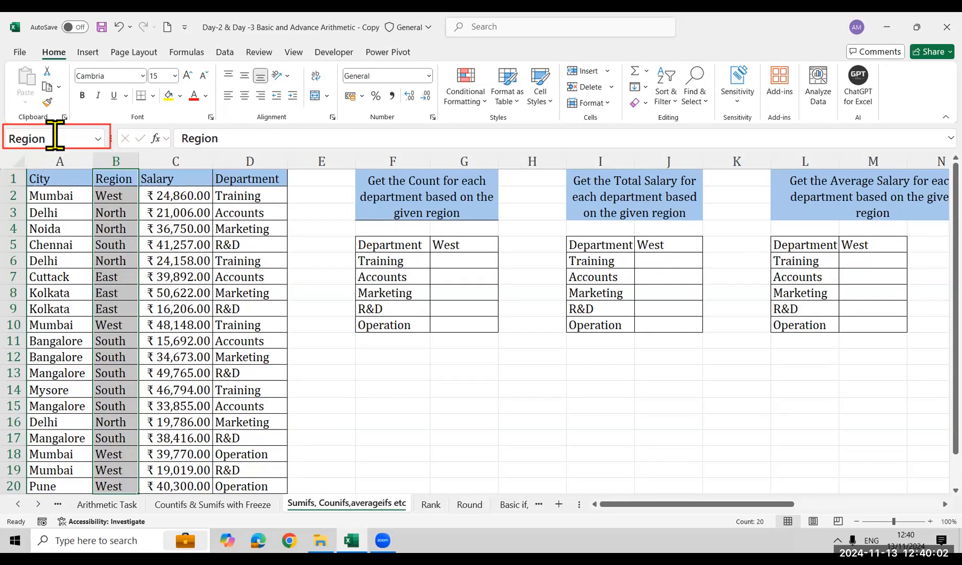
Define the name Salary for the Salary column range C1:C20
{"action": "left_click", "coordinate": [195, 173]}
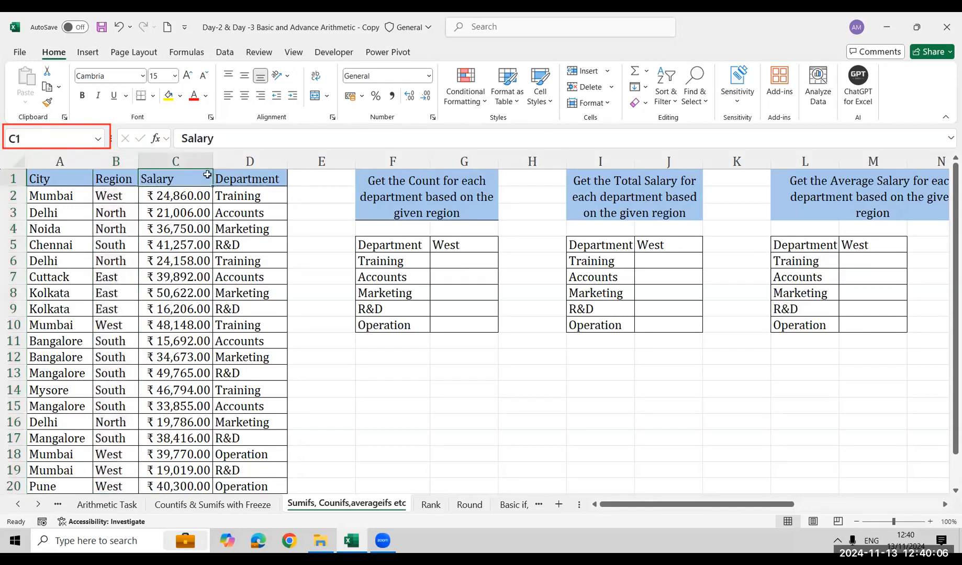
{"action": "key", "text": "ctrl+shift+Down"}
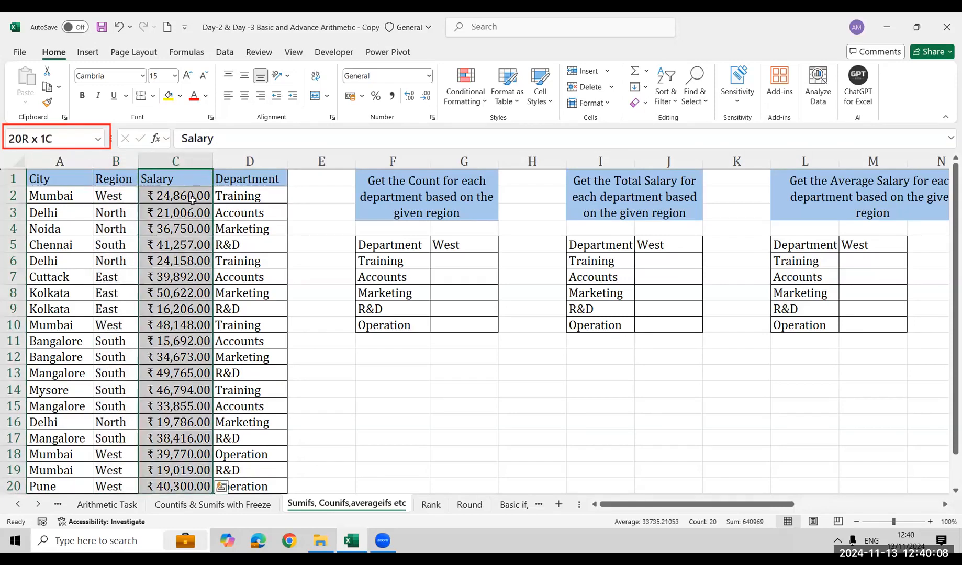
{"action": "left_click", "coordinate": [66, 137]}
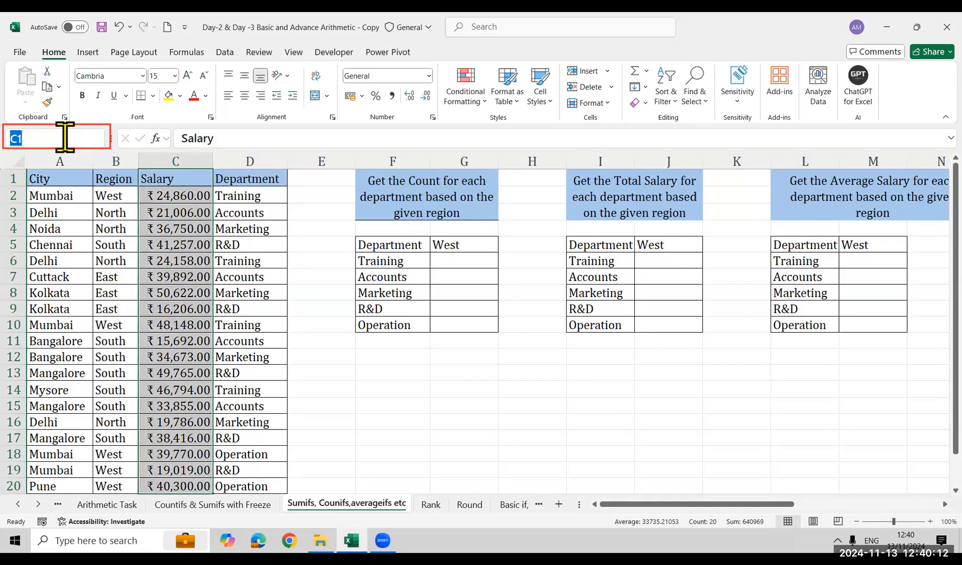
{"action": "type", "text": "Salary"}
{"action": "key", "text": "Return"}
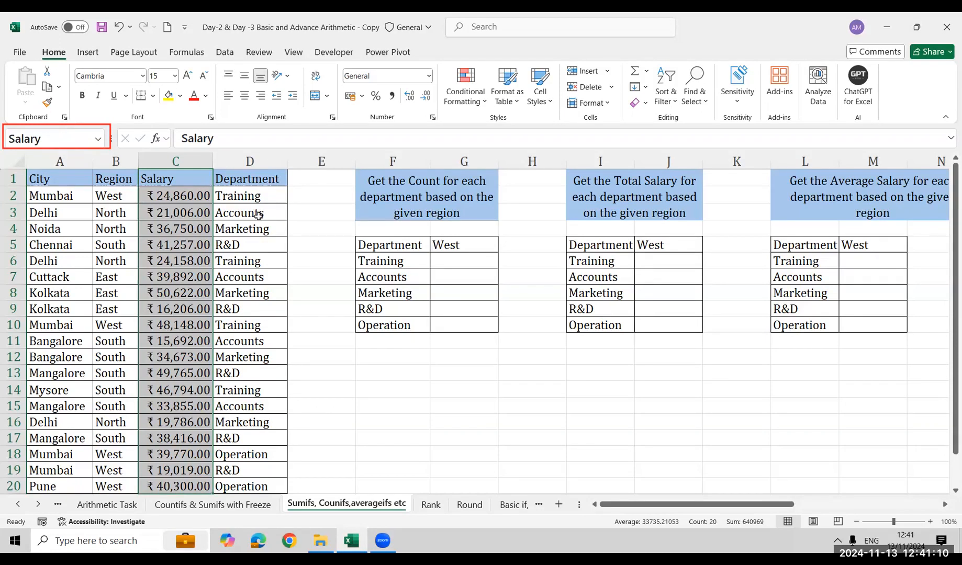
Define the name Department for the Department column range D1:D20
{"action": "left_click", "coordinate": [257, 182]}
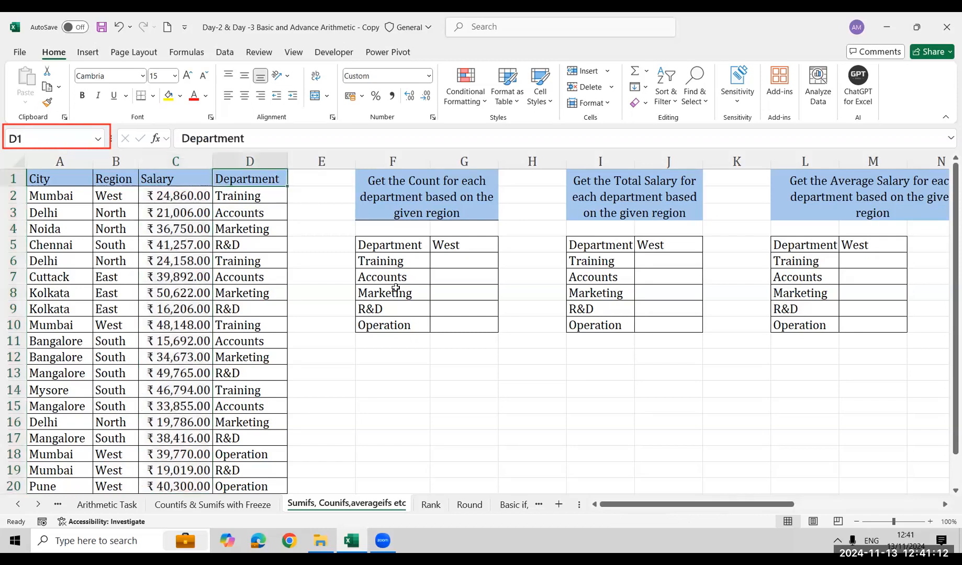
{"action": "key", "text": "ctrl+shift+Down"}
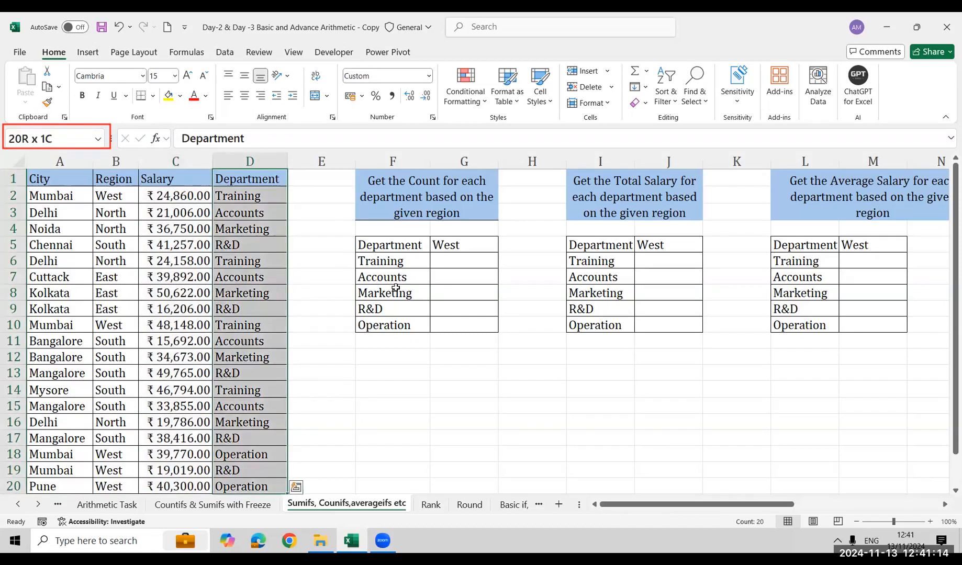
{"action": "left_click", "coordinate": [45, 131]}
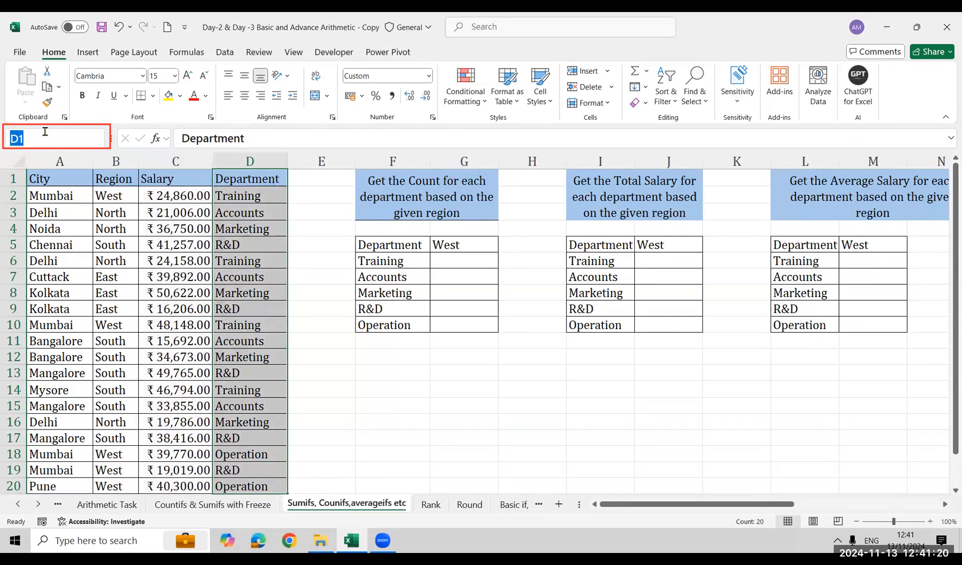
{"action": "type", "text": "Department"}
{"action": "key", "text": "Return"}
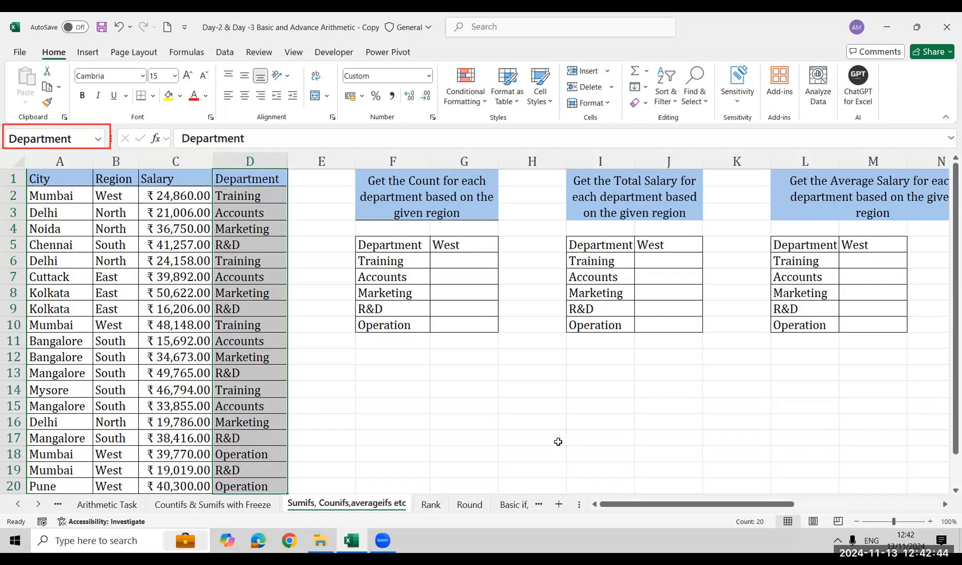
In cell G6, begin a COUNTIFS formula with the named range Department as the first criteria range
{"action": "key", "text": "alt+Tab"}
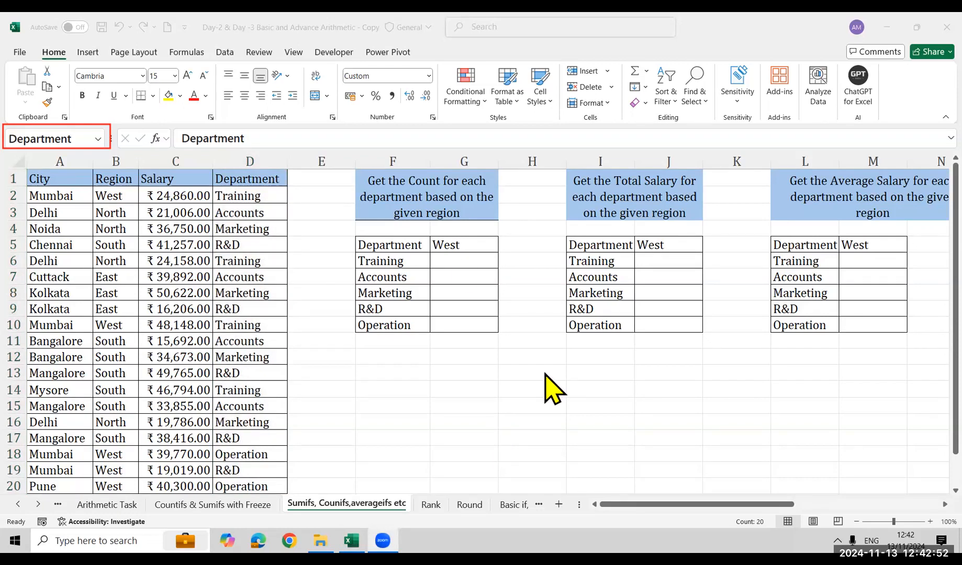
{"action": "left_click", "coordinate": [468, 281]}
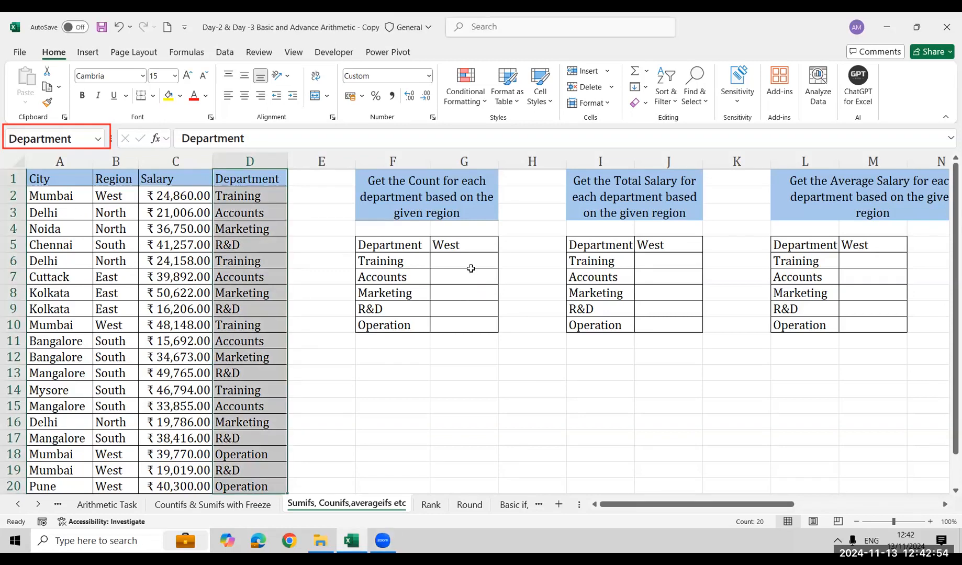
{"action": "left_click", "coordinate": [471, 267]}
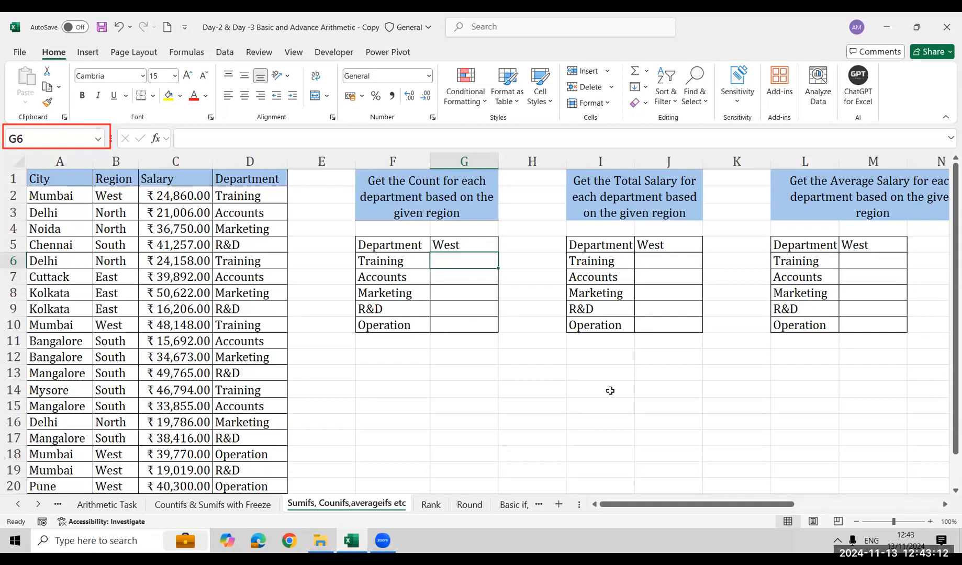
{"action": "type", "text": "="}
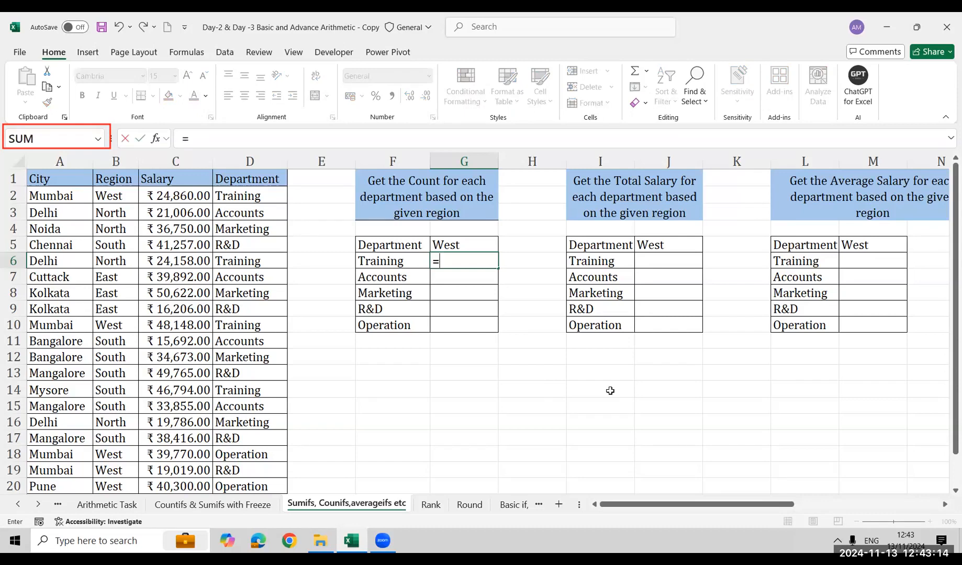
{"action": "type", "text": "coun"}
{"action": "key", "text": "Down"}
{"action": "key", "text": "Down"}
{"action": "key", "text": "Down"}
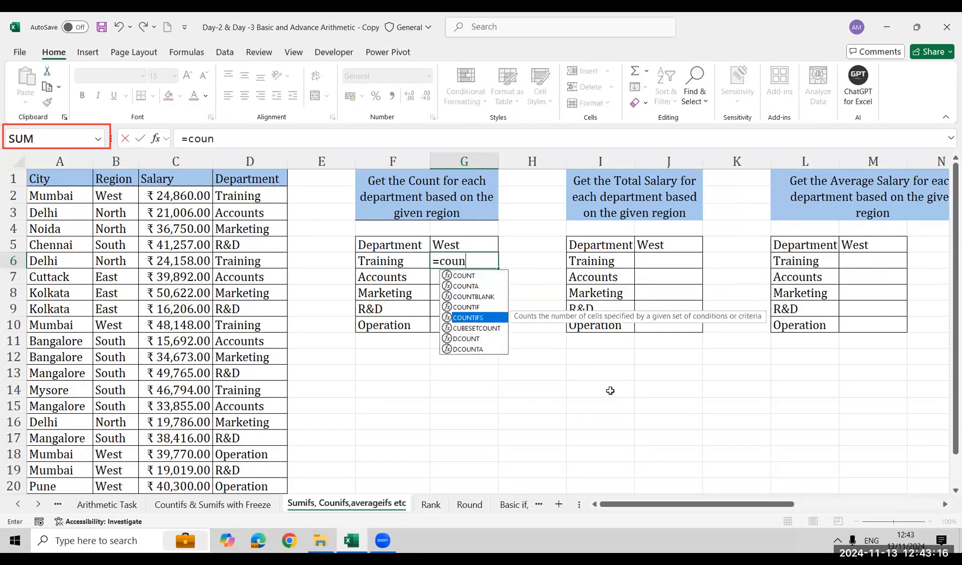
{"action": "key", "text": "Tab"}
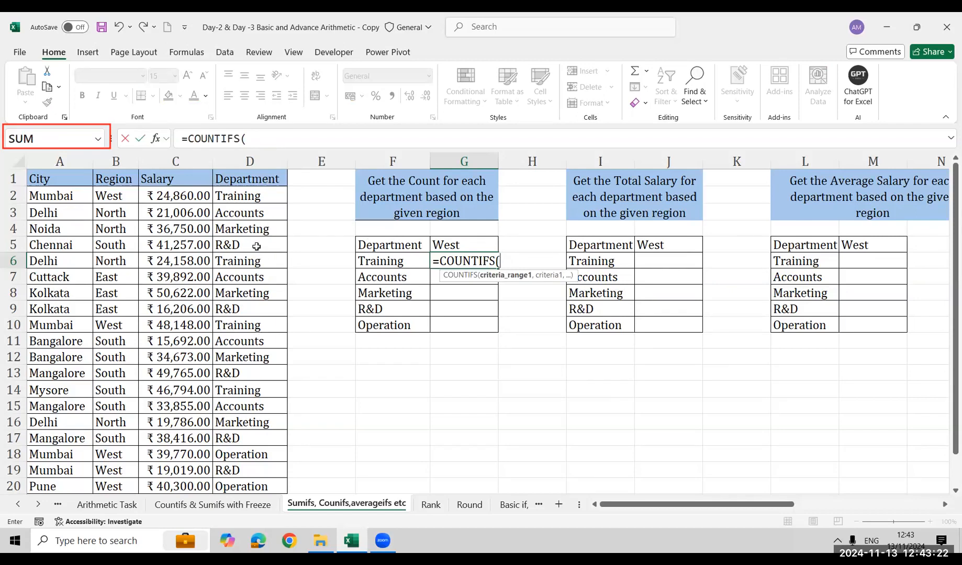
{"action": "type", "text": "dep"}
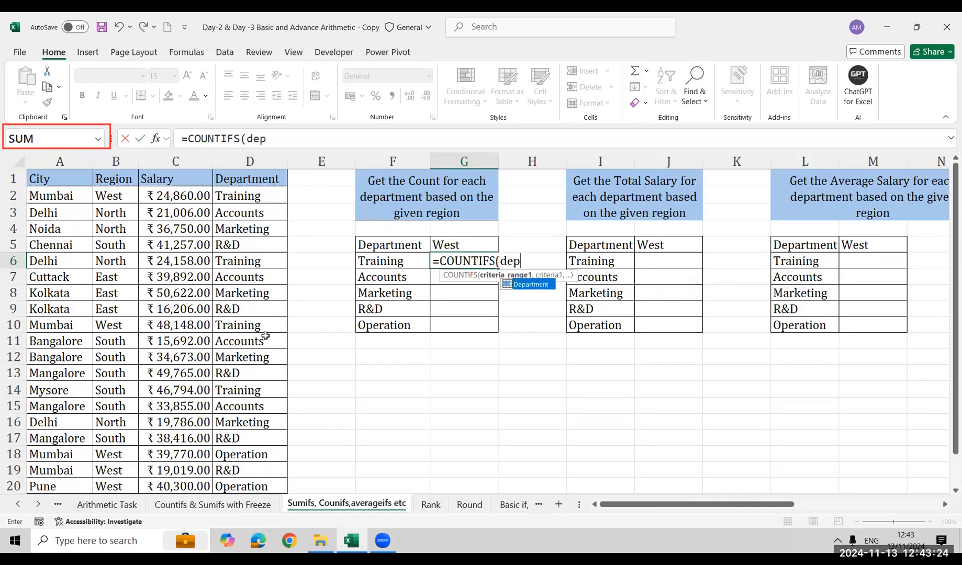
{"action": "key", "text": "Tab"}
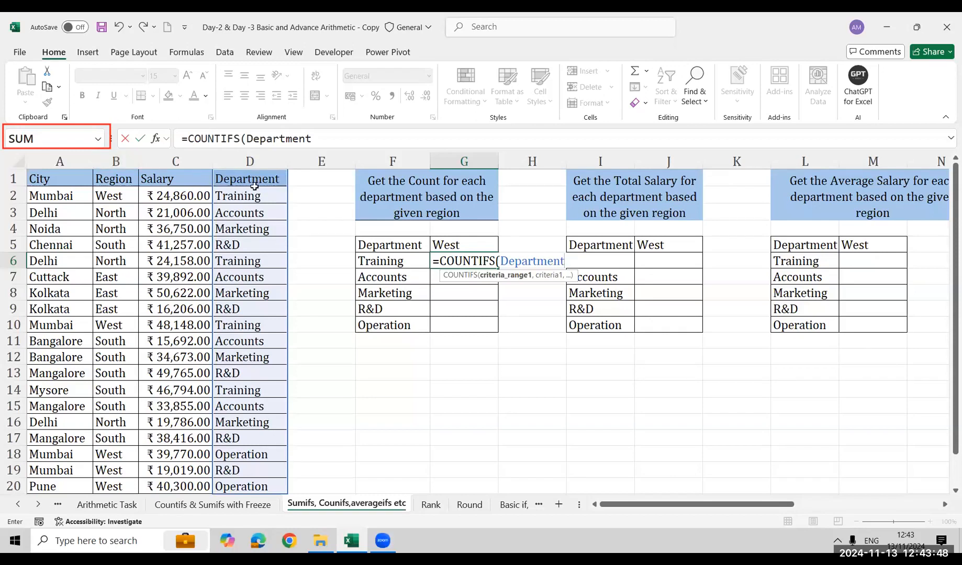
{"action": "type", "text": ","}
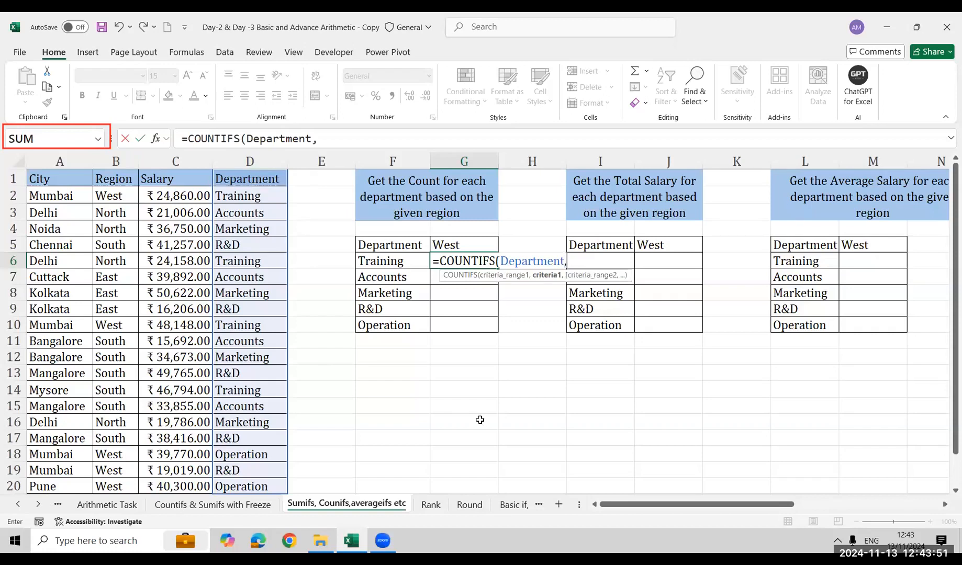
Complete the COUNTIFS formula in G6 with criterion F6, the named range Region and criterion G5
{"action": "left_click", "coordinate": [382, 263]}
{"action": "type", "text": ","}
{"action": "key", "text": "Left"}
{"action": "key", "text": "Left"}
{"action": "key", "text": "Left"}
{"action": "key", "text": "Left"}
{"action": "key", "text": "Left"}
{"action": "key", "text": "ctrl+Up"}
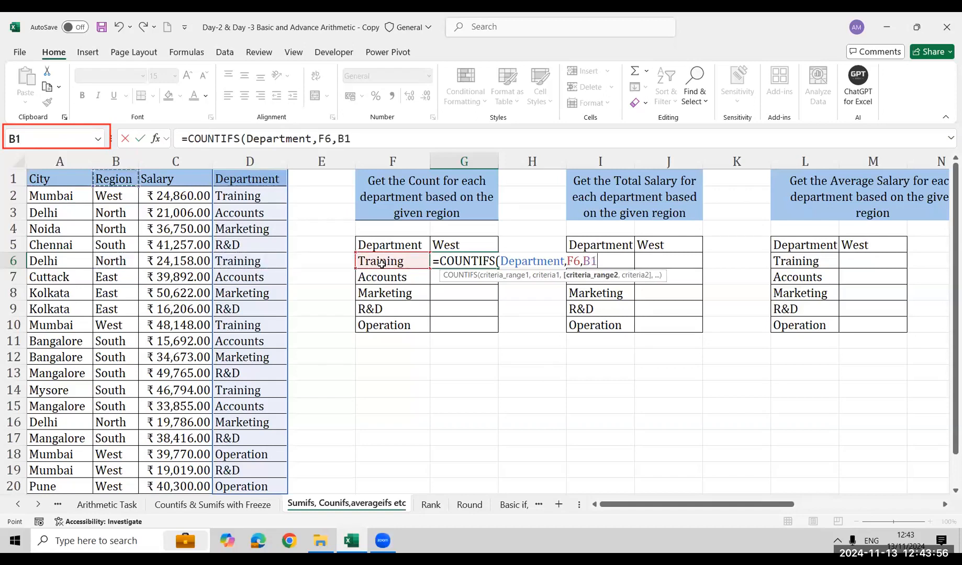
{"action": "key", "text": "ctrl+shift+Down"}
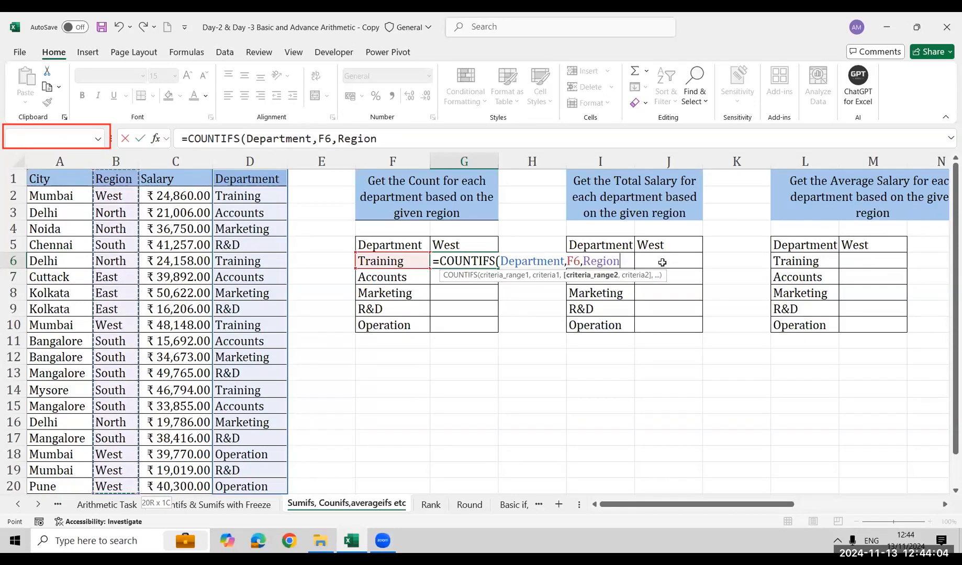
{"action": "type", "text": ","}
{"action": "key", "text": "Up"}
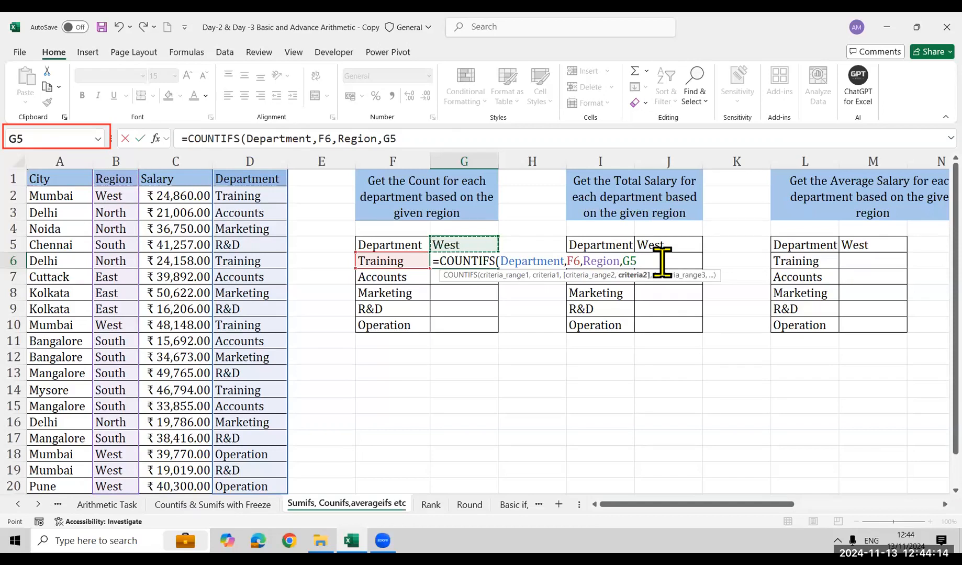
{"action": "type", "text": ")"}
{"action": "key", "text": "Return"}
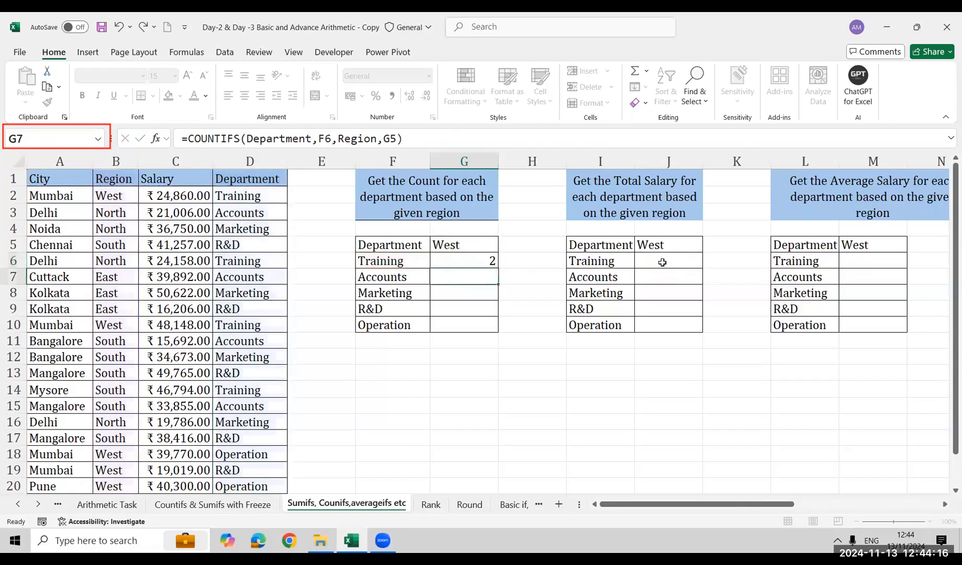
Fill the COUNTIFS formula from G6 down through G10, one cell at a time
{"action": "key", "text": "Up"}
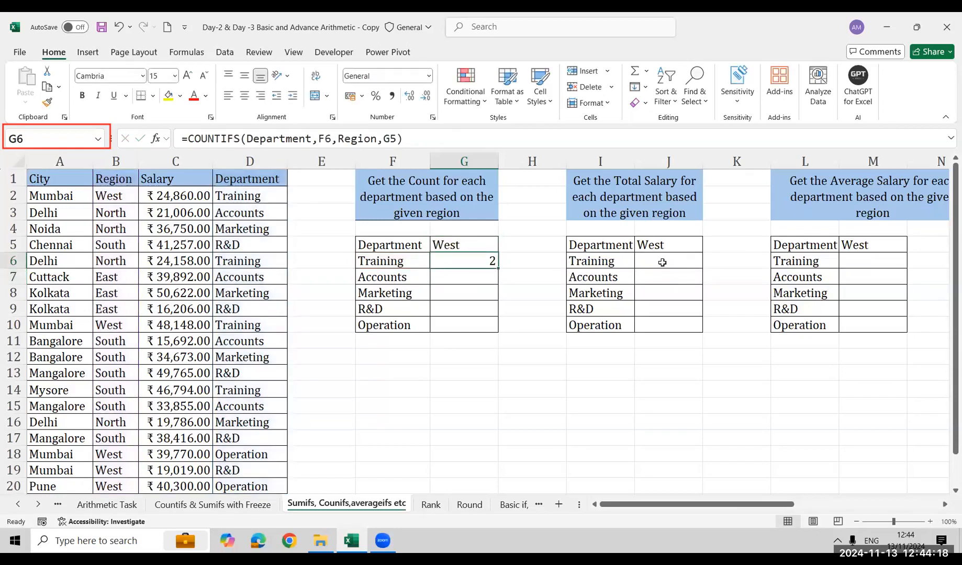
{"action": "key", "text": "shift+Down"}
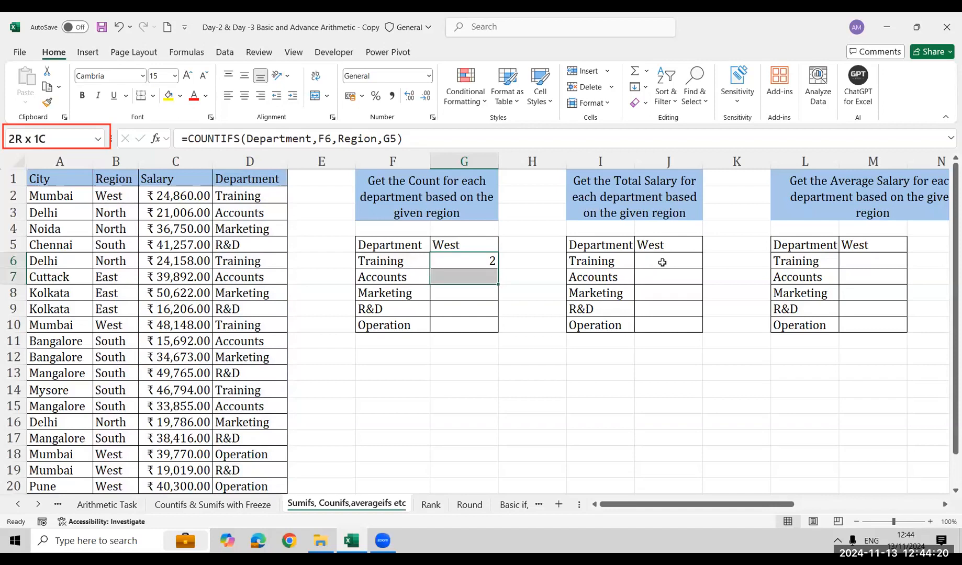
{"action": "key", "text": "ctrl+d"}
{"action": "key", "text": "Down"}
{"action": "key", "text": "shift+Down"}
{"action": "key", "text": "ctrl+d"}
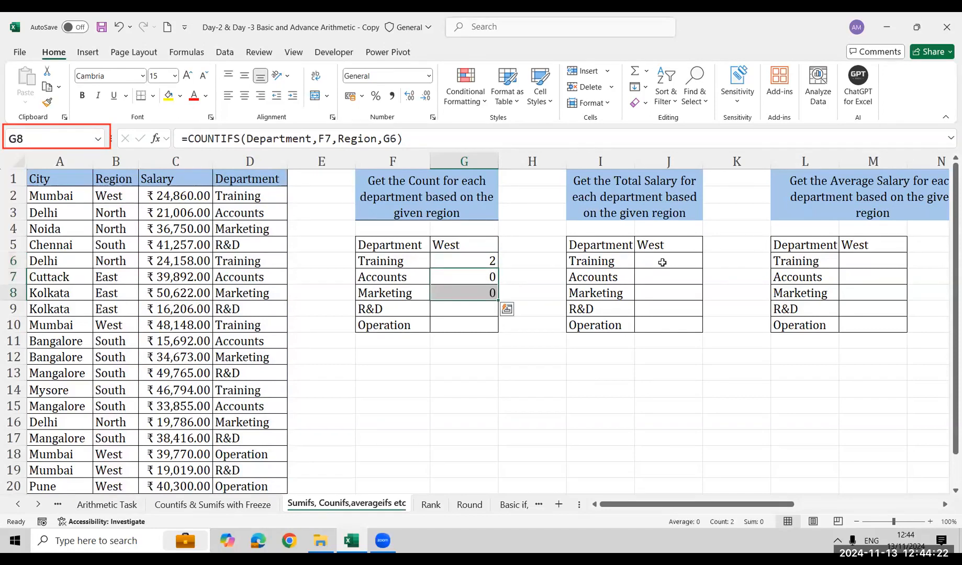
{"action": "key", "text": "Down"}
{"action": "key", "text": "shift+Down"}
{"action": "key", "text": "ctrl+d"}
{"action": "key", "text": "Down"}
{"action": "key", "text": "shift+Down"}
{"action": "key", "text": "ctrl+d"}
{"action": "key", "text": "Down"}
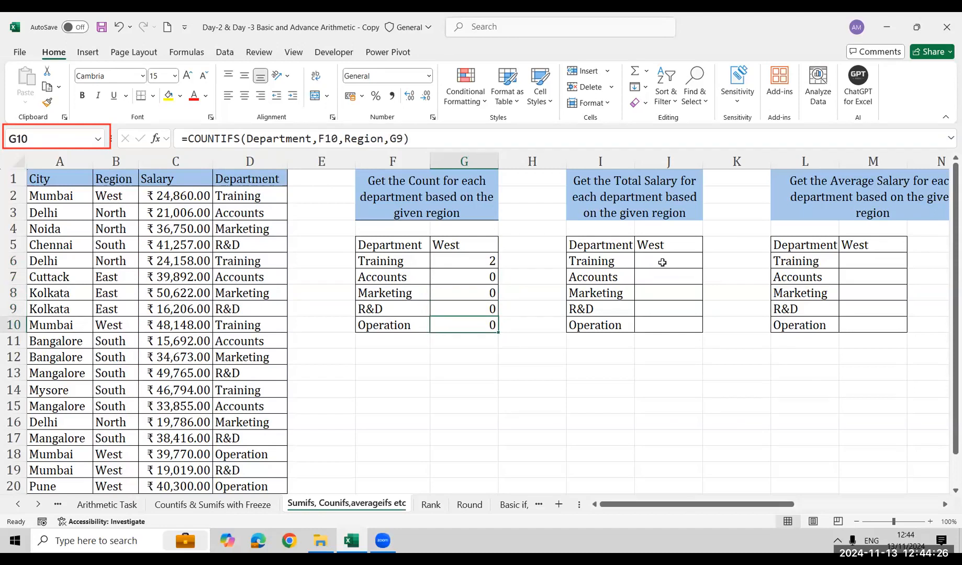
Examine the copied COUNTIFS formulas in G7:G10, checking which cells the Operation row's formula references
{"action": "key", "text": "Up"}
{"action": "key", "text": "Up"}
{"action": "key", "text": "Up"}
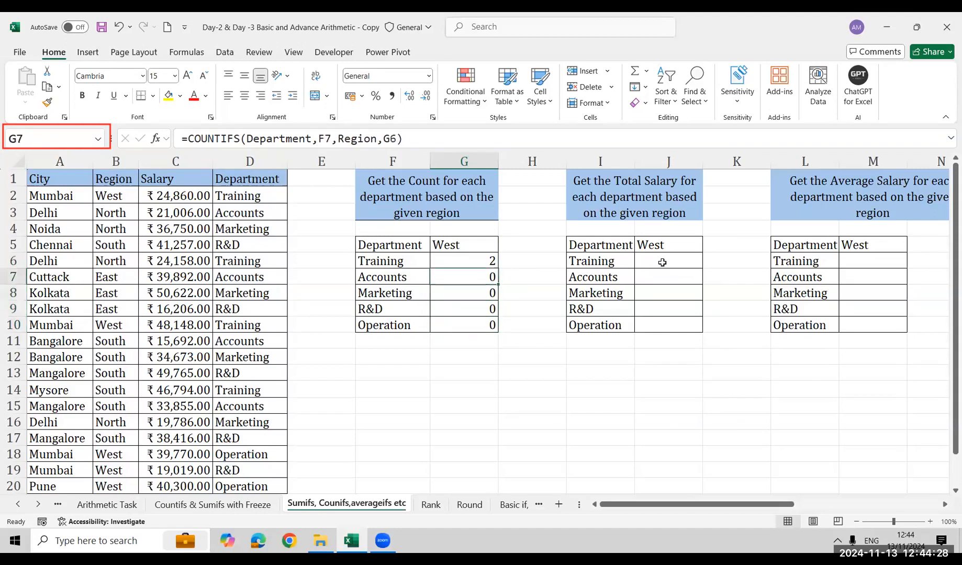
{"action": "key", "text": "Down"}
{"action": "key", "text": "Down"}
{"action": "key", "text": "Down"}
{"action": "key", "text": "F2"}
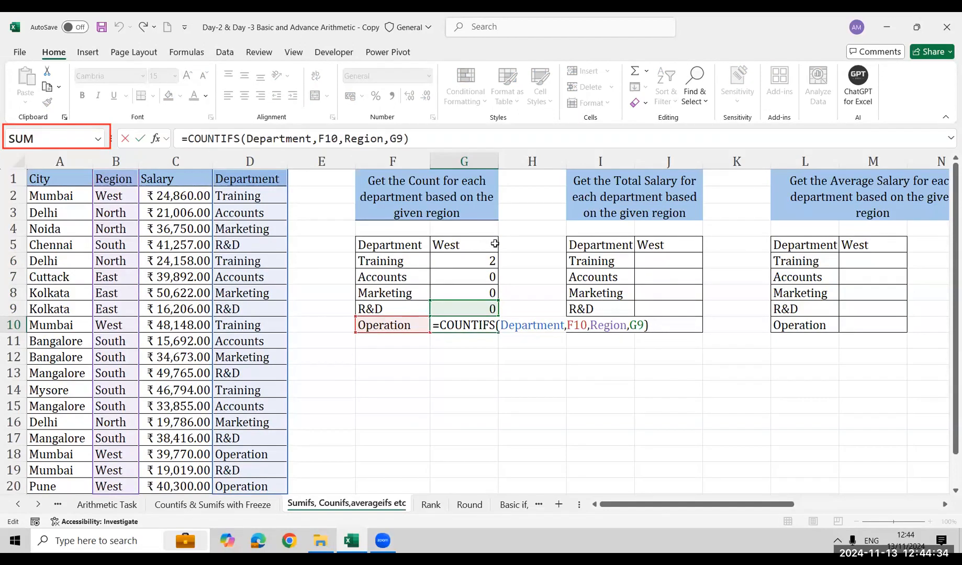
{"action": "key", "text": "Escape"}
Lock the region criterion in G6 as $G$5 and fill the corrected COUNTIFS formula down to G10
{"action": "key", "text": "ctrl+Up"}
{"action": "key", "text": "Down"}
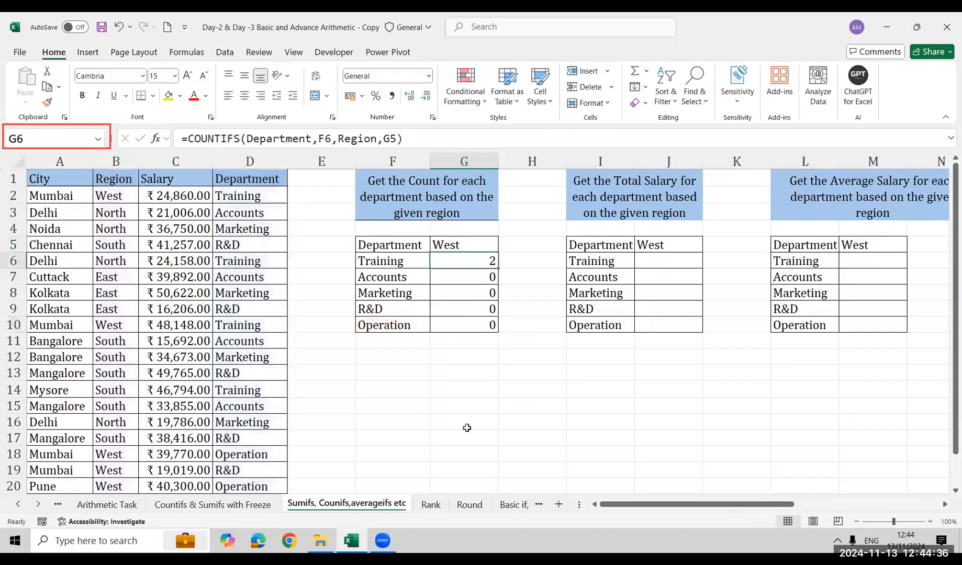
{"action": "key", "text": "F2"}
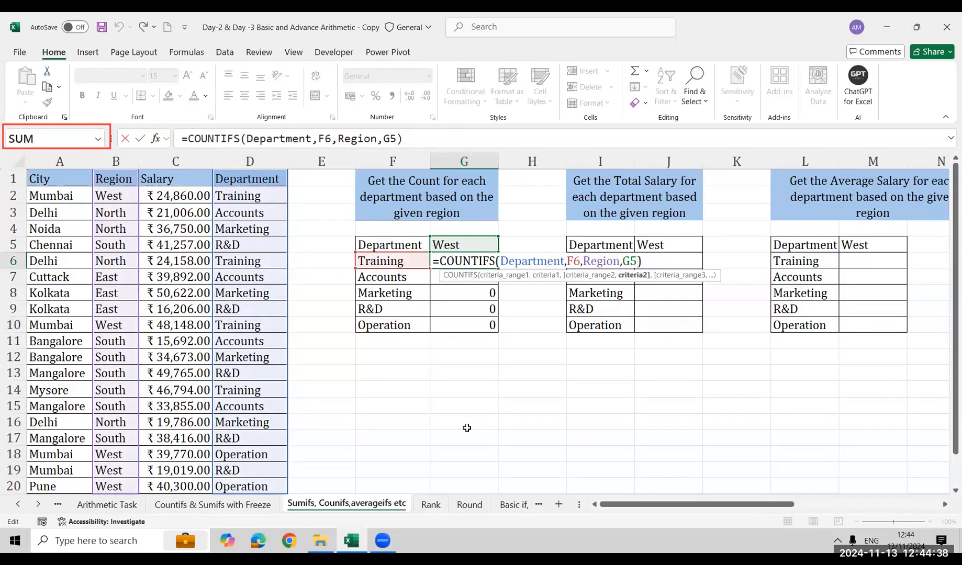
{"action": "key", "text": "F4"}
{"action": "key", "text": "ctrl+Return"}
{"action": "key", "text": "ctrl+shift+Down"}
{"action": "key", "text": "ctrl+d"}
{"action": "key", "text": "Down"}
{"action": "key", "text": "Down"}
{"action": "key", "text": "Down"}
{"action": "key", "text": "Down"}
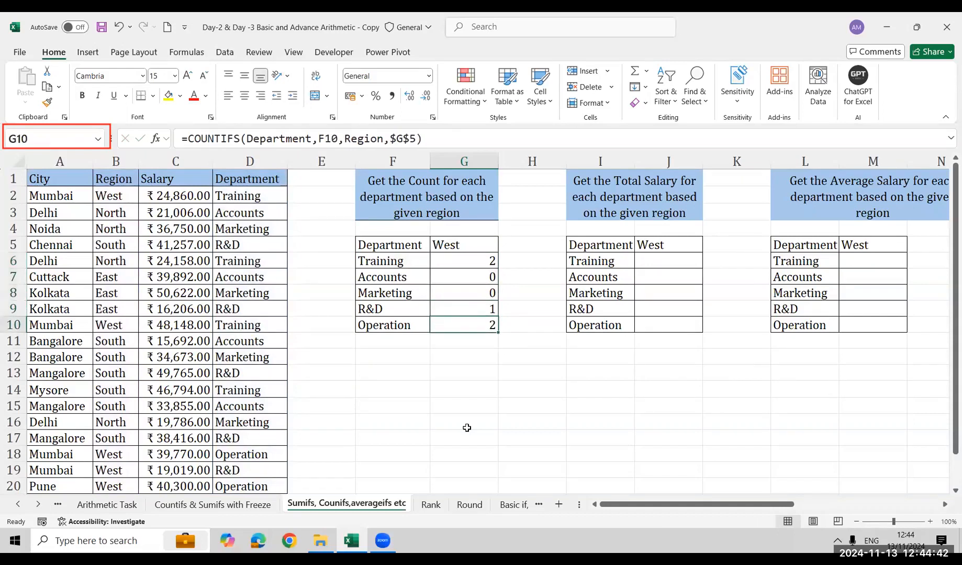
Clear the department count formulas from G6:G10
{"action": "key", "text": "Up"}
{"action": "key", "text": "Up"}
{"action": "key", "text": "Up"}
{"action": "key", "text": "Up"}
{"action": "key", "text": "ctrl+shift+Down"}
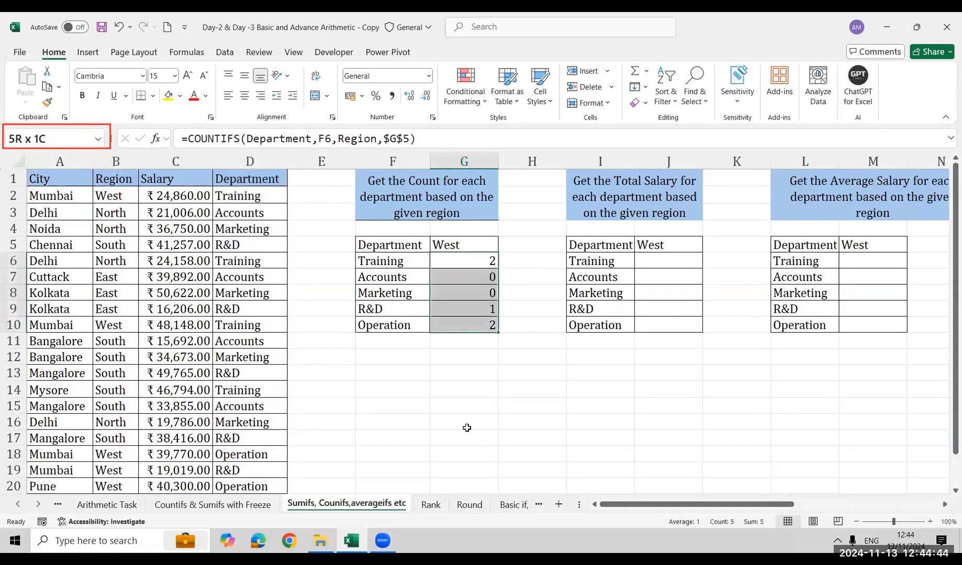
{"action": "key", "text": "Delete"}
Begin a COUNTIFS formula in G6 again, with the named range Department and criterion F6
{"action": "type", "text": "=couni"}
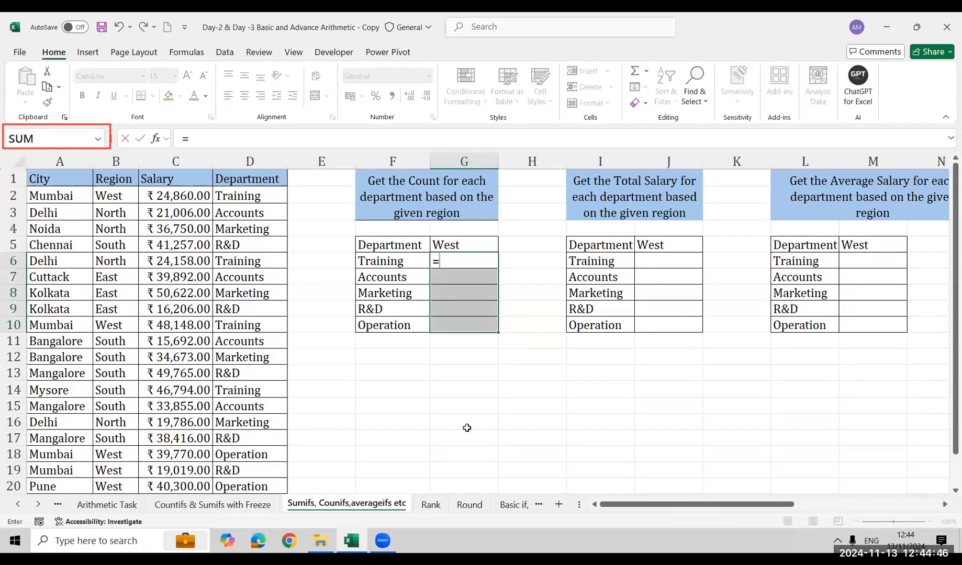
{"action": "key", "text": "BackSpace"}
{"action": "key", "text": "Down"}
{"action": "key", "text": "Down"}
{"action": "key", "text": "Down"}
{"action": "key", "text": "Down"}
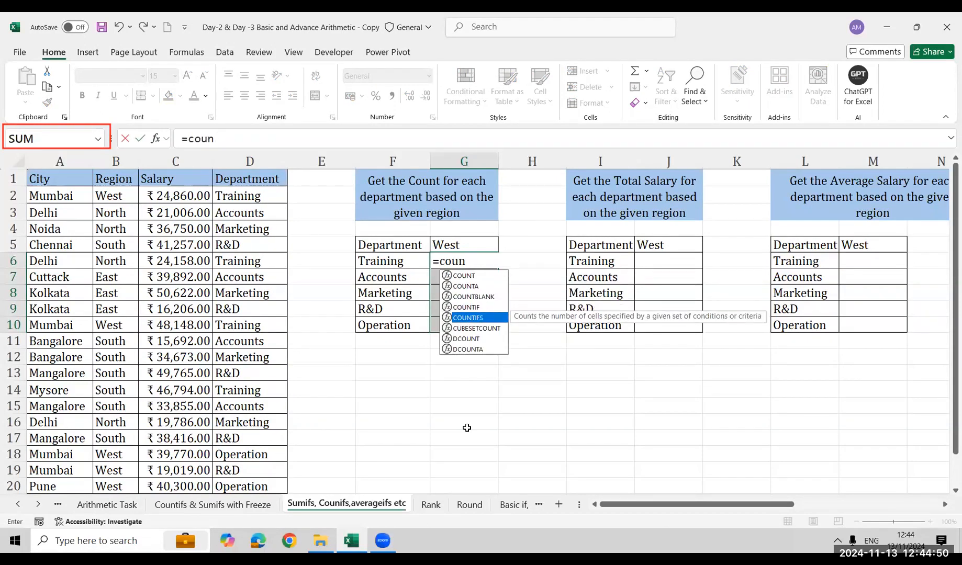
{"action": "key", "text": "Tab"}
{"action": "type", "text": "dep"}
{"action": "key", "text": "Tab"}
{"action": "type", "text": ","}
{"action": "key", "text": "Left"}
{"action": "key", "text": "Left"}
{"action": "key", "text": "Right"}
{"action": "type", "text": ","}
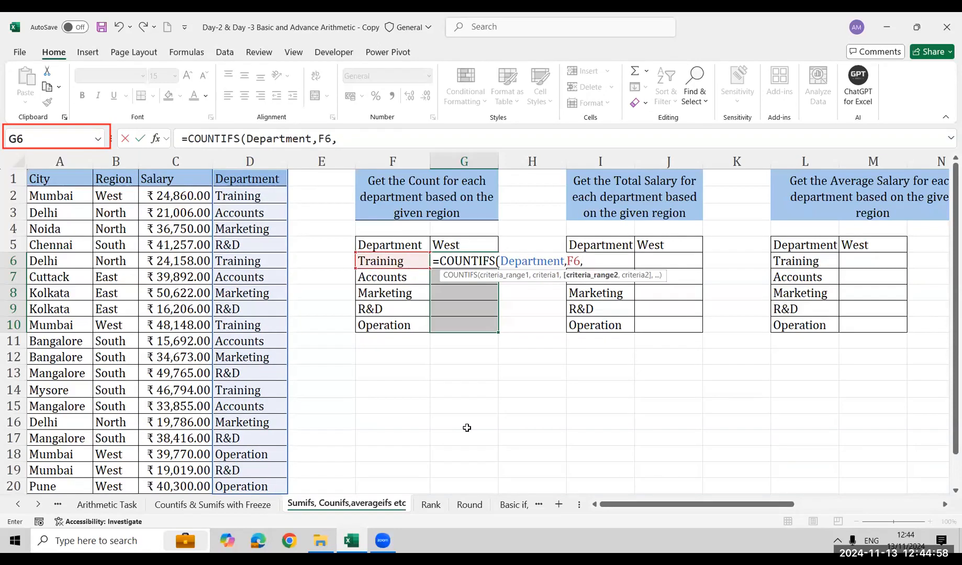
{"action": "type", "text": "reg"}
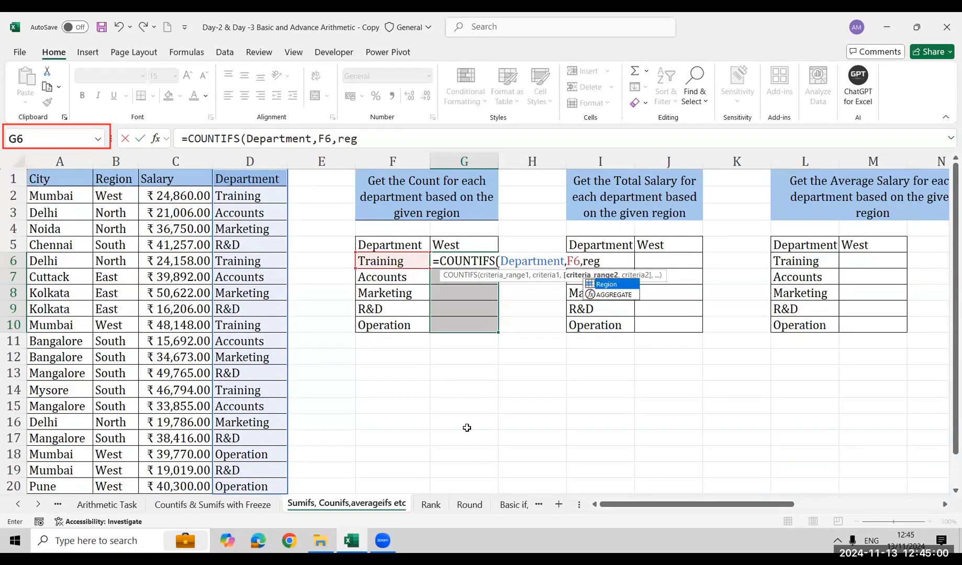
Complete the G6 formula with the named range Region and the absolute criterion $G$5
{"action": "key", "text": "Tab"}
{"action": "type", "text": ","}
{"action": "key", "text": "Up"}
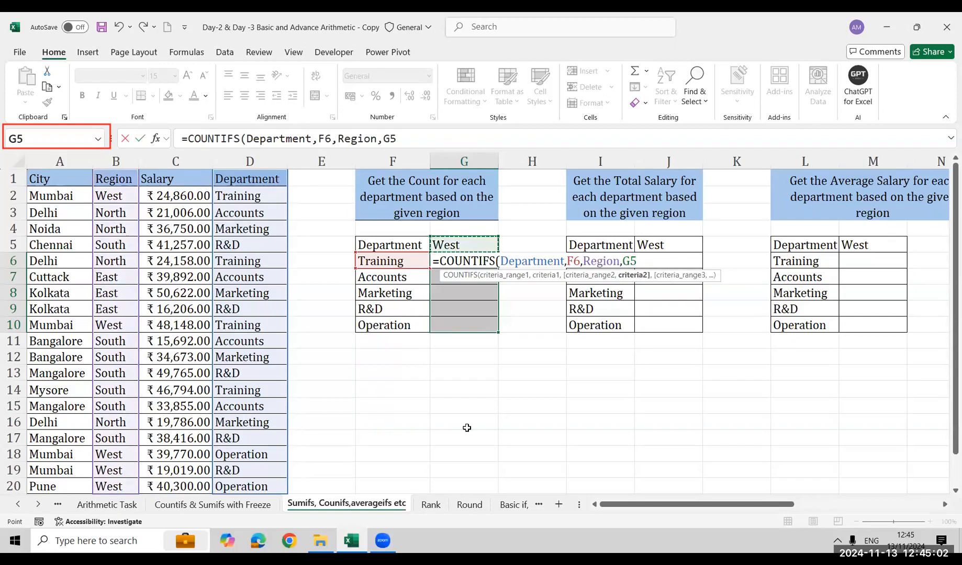
{"action": "key", "text": "F4"}
{"action": "type", "text": ")"}
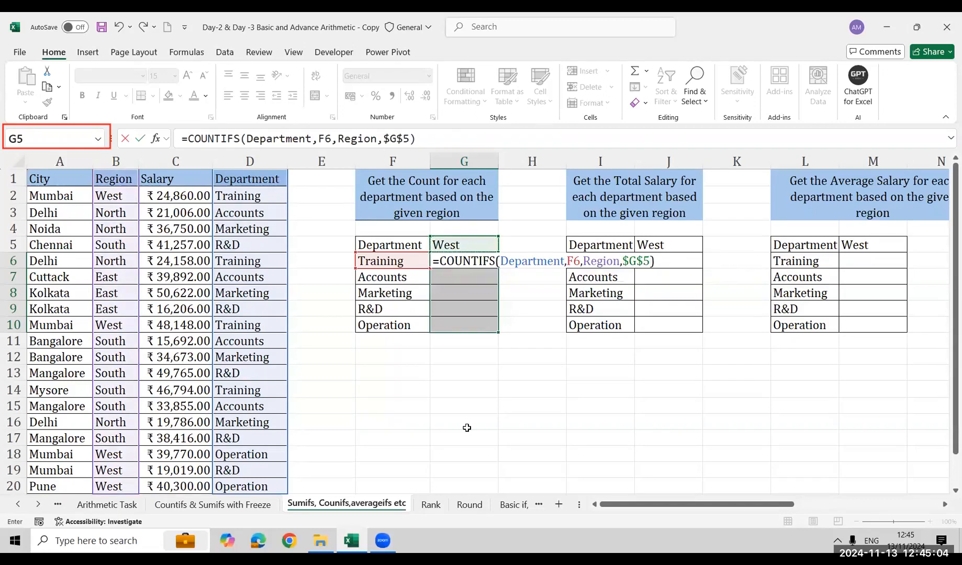
{"action": "key", "text": "Return"}
Fill the COUNTIFS formula from G6 down through G10 for the remaining departments
{"action": "key", "text": "Up"}
{"action": "key", "text": "shift+Down"}
{"action": "key", "text": "shift+Down"}
{"action": "key", "text": "shift+Down"}
{"action": "key", "text": "shift+Down"}
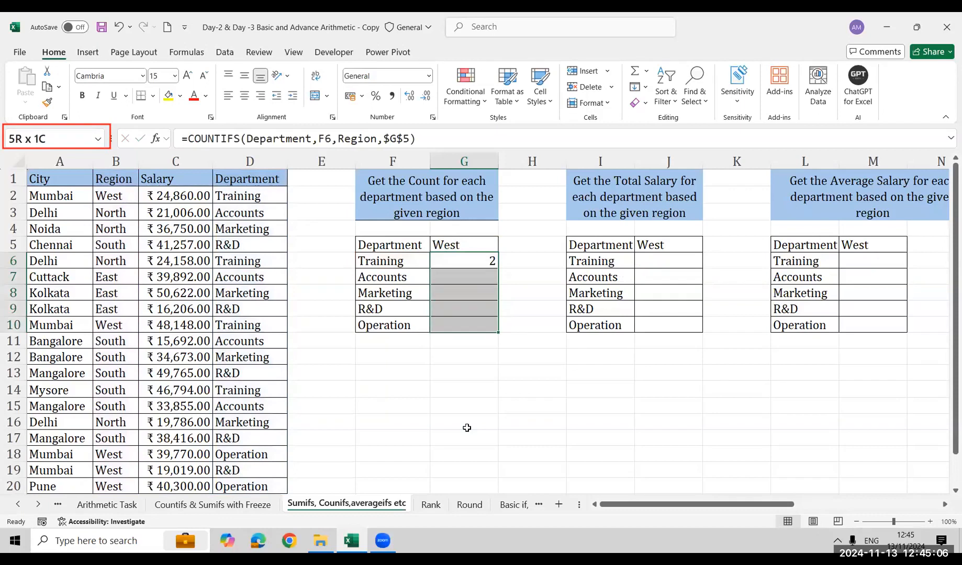
{"action": "key", "text": "ctrl+d"}
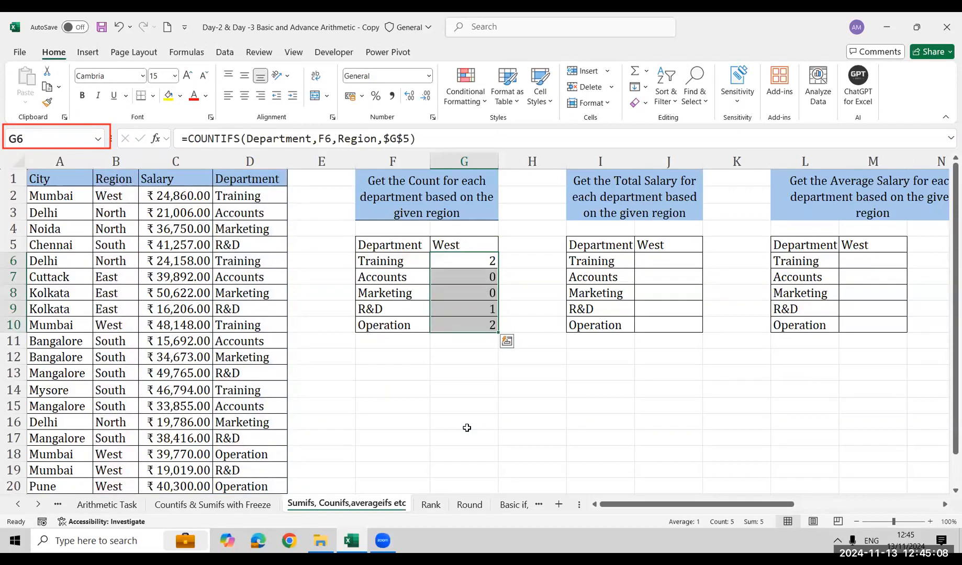
Enter a FORMULATEXT formula in F13 that references a COUNTIFS cell in the West count column
{"action": "key", "text": "Down"}
{"action": "key", "text": "Down"}
{"action": "key", "text": "Down"}
{"action": "key", "text": "Down"}
{"action": "key", "text": "Down"}
{"action": "key", "text": "Down"}
{"action": "key", "text": "Down"}
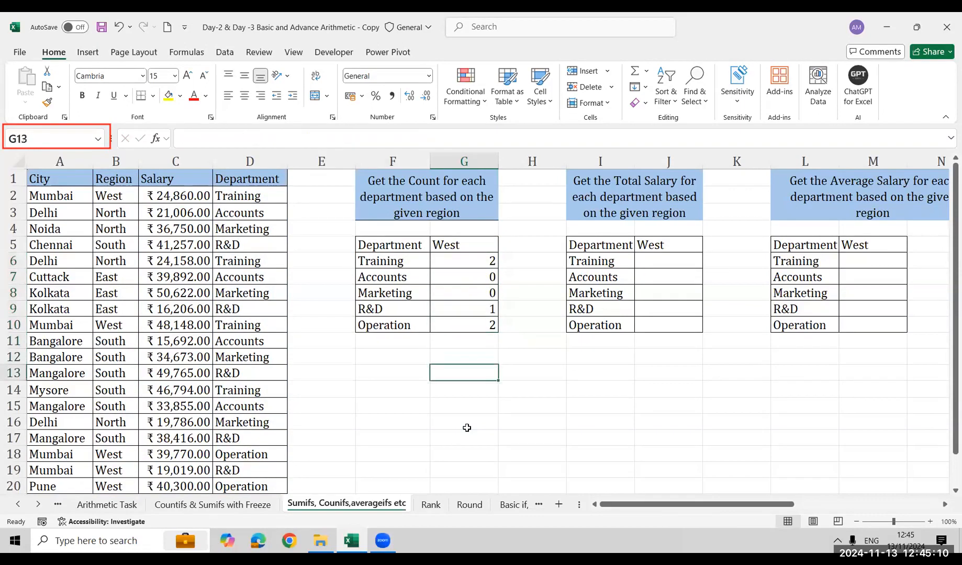
{"action": "key", "text": "Left"}
{"action": "type", "text": "=for"}
{"action": "key", "text": "Tab"}
{"action": "key", "text": "Right"}
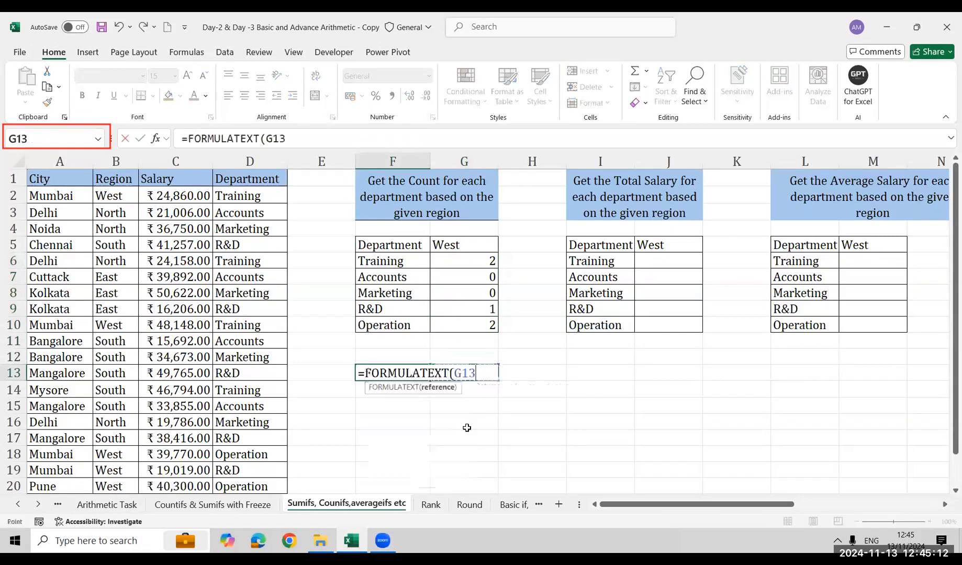
{"action": "key", "text": "Up"}
{"action": "key", "text": "Up"}
{"action": "key", "text": "Up"}
{"action": "key", "text": "Up"}
{"action": "key", "text": "Up"}
{"action": "key", "text": "Up"}
{"action": "key", "text": "Up"}
{"action": "key", "text": "Return"}
{"action": "key", "text": "Down"}
{"action": "key", "text": "Down"}
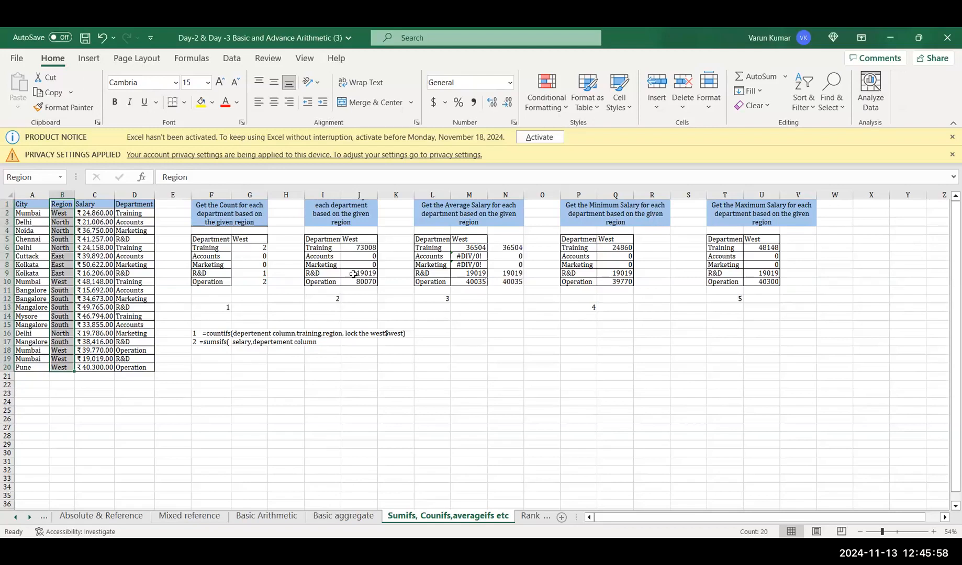
In the Day-2 & Day -3 Basic and Advance Arithmetic (3) workbook, inspect the Training total salary formula in J6
{"action": "left_click", "coordinate": [356, 247]}
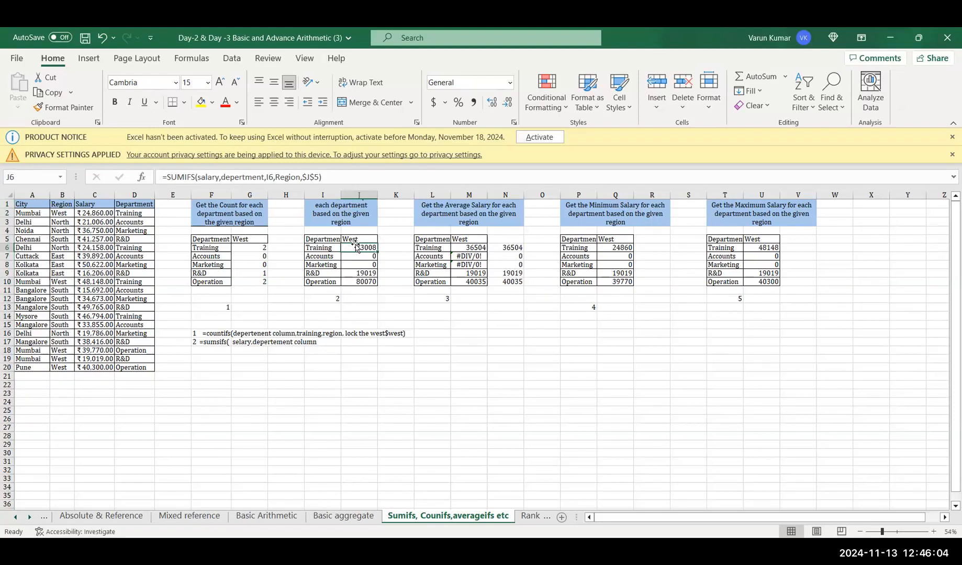
Examine the SUMIFS formulas in J6 to J9 of the total salary table and the region criterion in J5
{"action": "key", "text": "shift+Down"}
{"action": "key", "text": "shift+Down"}
{"action": "key", "text": "Down"}
{"action": "key", "text": "Down"}
{"action": "key", "text": "Down"}
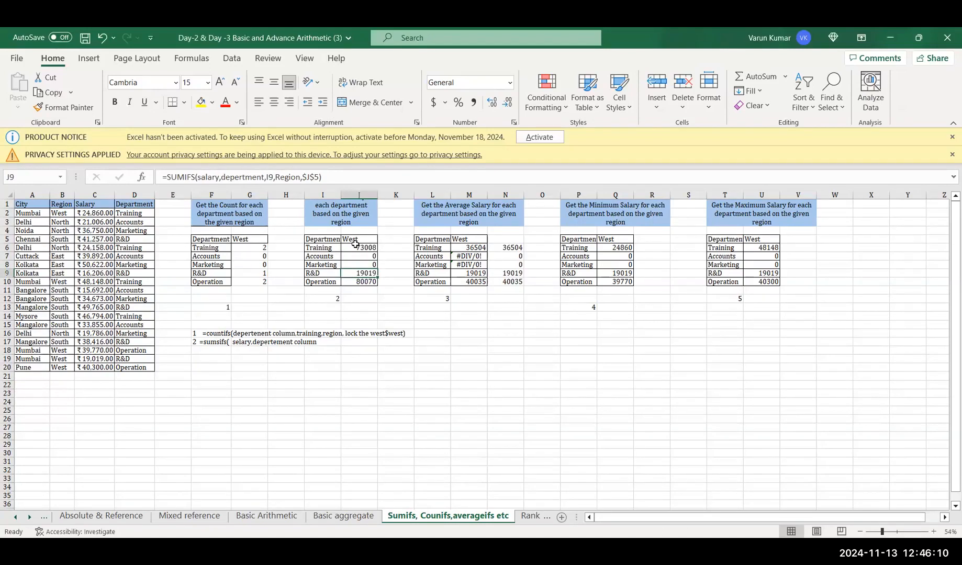
{"action": "left_click", "coordinate": [357, 247]}
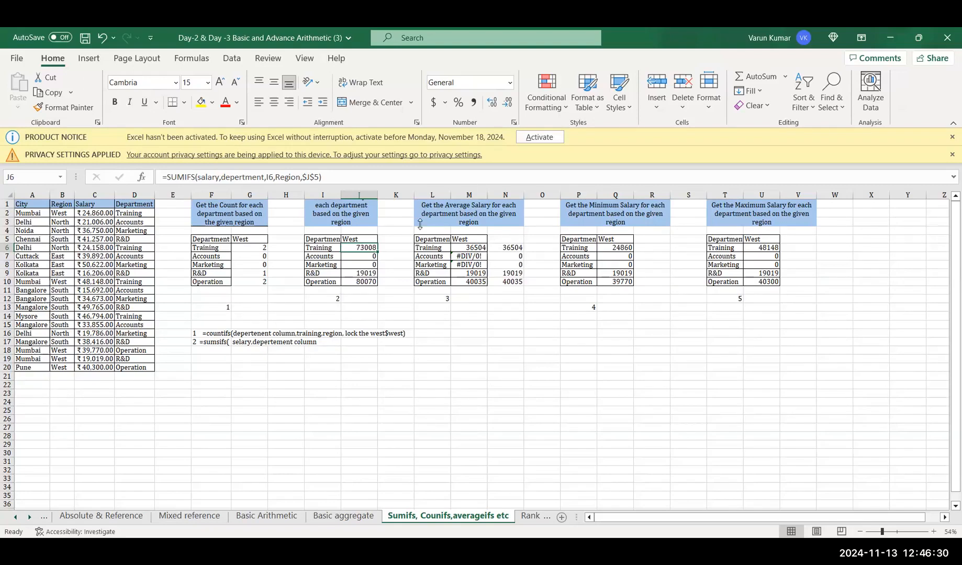
{"action": "left_click", "coordinate": [374, 240]}
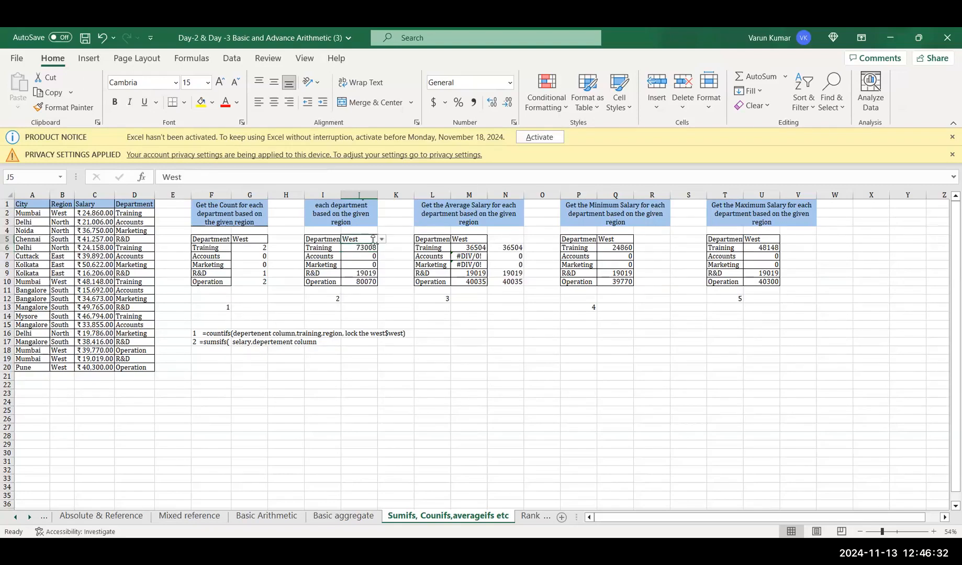
Try to activate Office with the signed-in account, agreeing to the Microsoft Services Agreement and retrying the account setup
{"action": "left_click", "coordinate": [530, 138]}
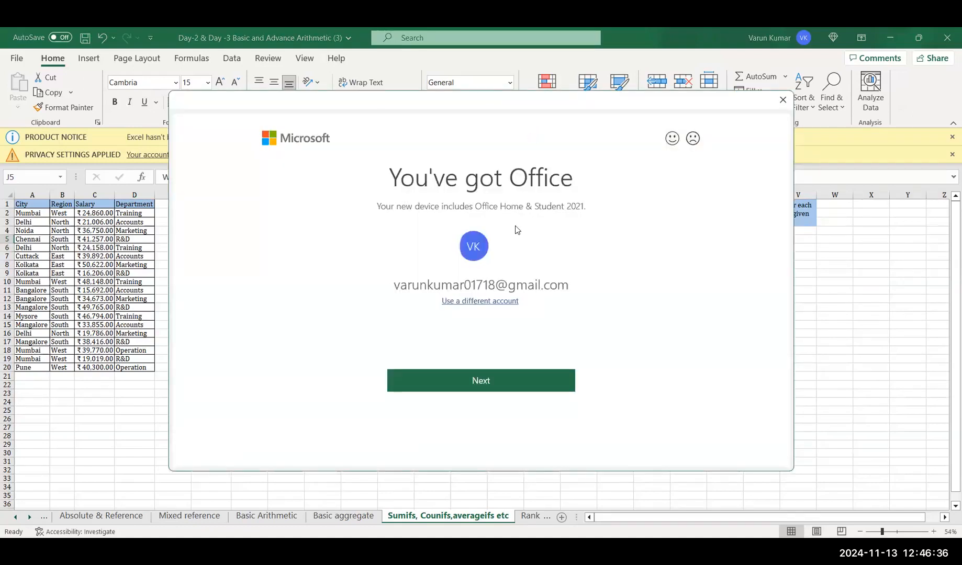
{"action": "left_click", "coordinate": [475, 381]}
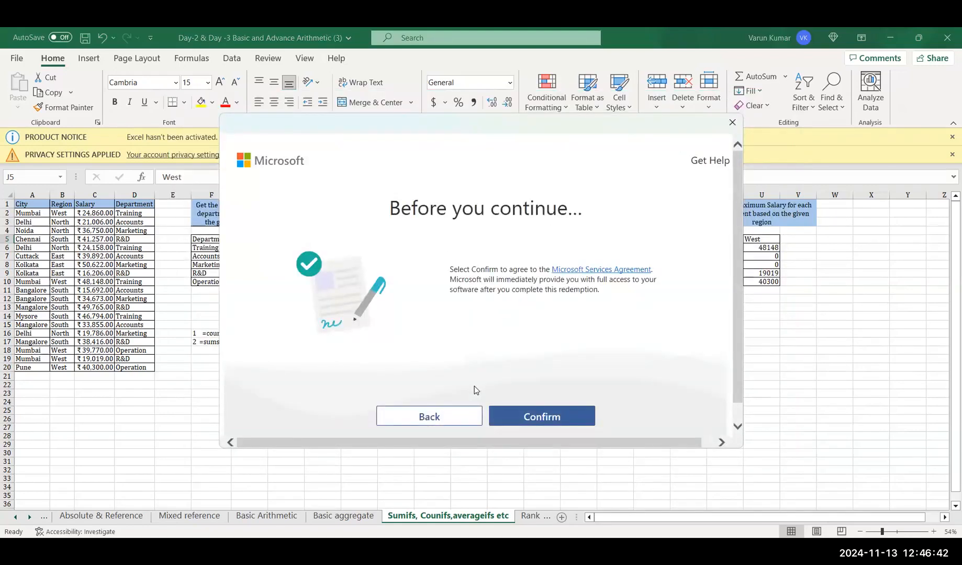
{"action": "left_click", "coordinate": [524, 418]}
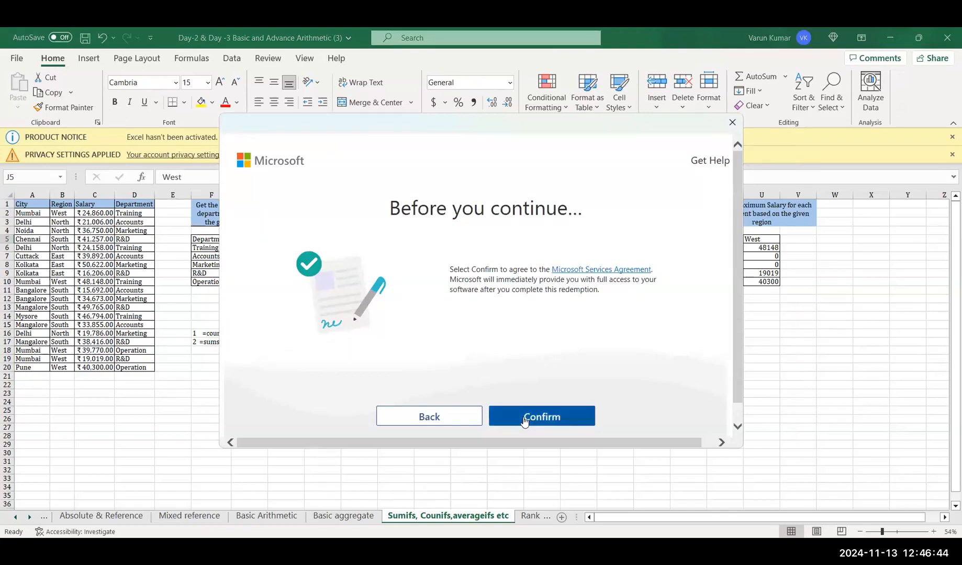
{"action": "left_click", "coordinate": [524, 420]}
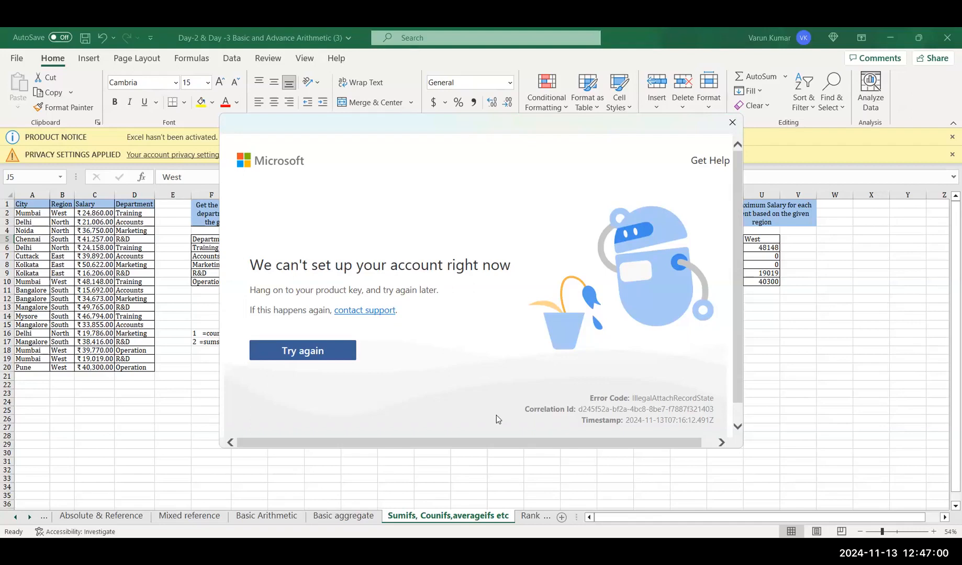
{"action": "left_click", "coordinate": [291, 353]}
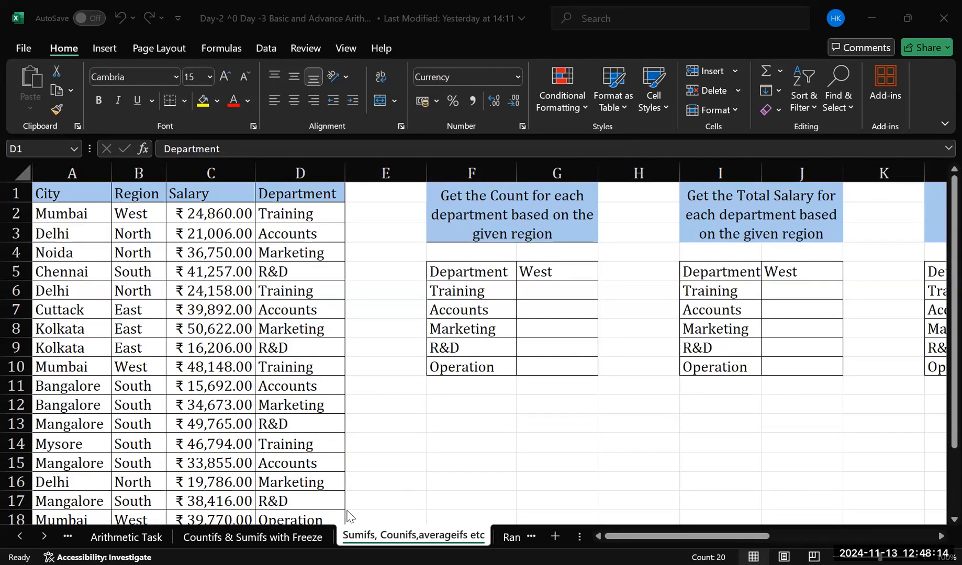
In the other Basic and Advance Arithmetic workbook, view the Countifs & Sumifs with Freeze sheet and return to Sumifs, Counifs,averageifs etc
{"action": "left_click", "coordinate": [253, 534]}
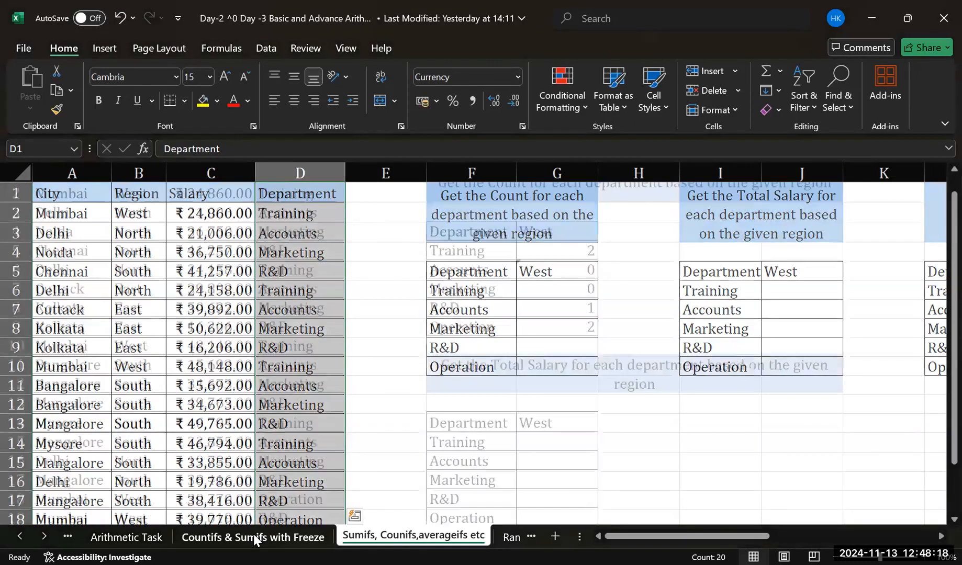
{"action": "key", "text": "ctrl+Page_Down"}
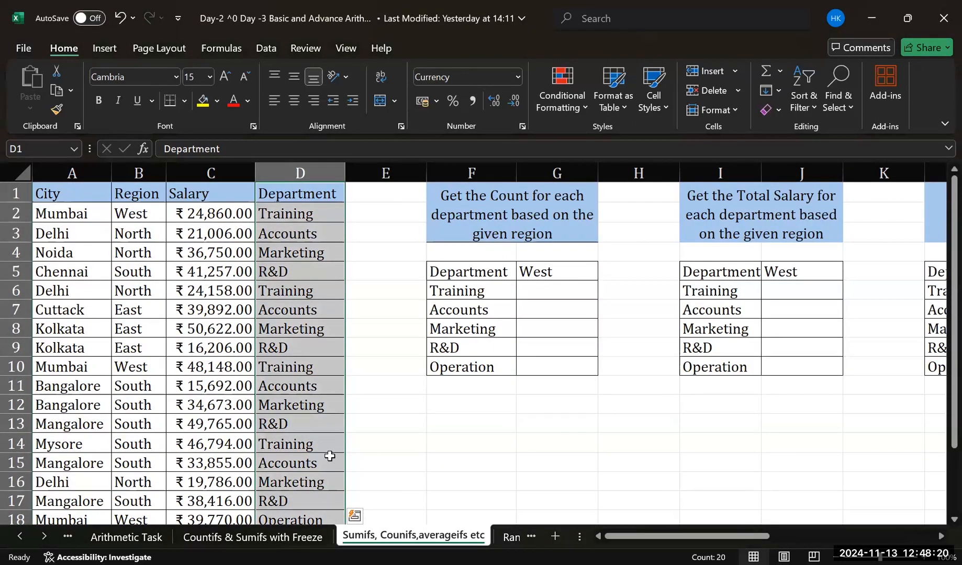
{"action": "left_click", "coordinate": [369, 450]}
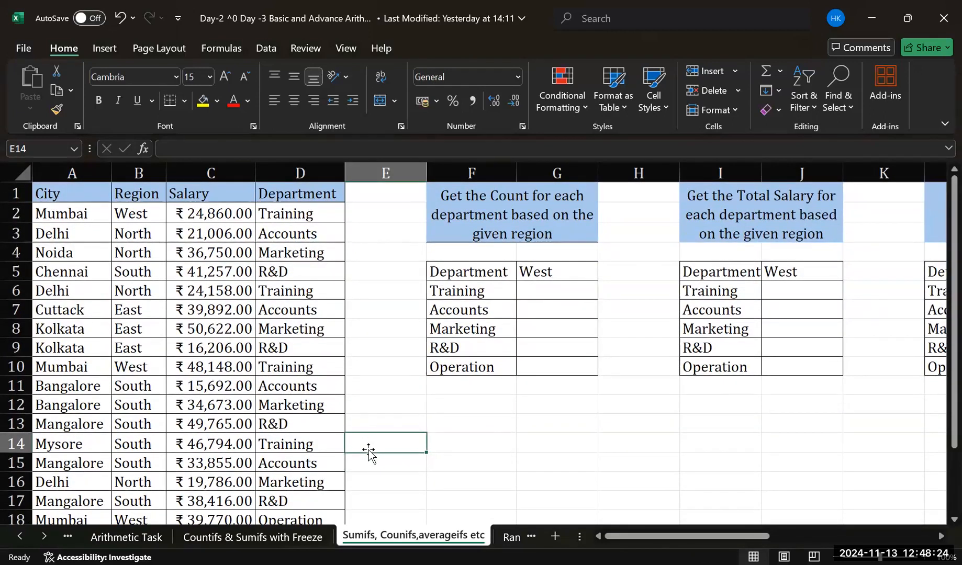
Try to name the city column A1:A20 City on the Sumifs, Counifs,averageifs etc sheet, and return to that sheet
{"action": "left_click", "coordinate": [64, 191]}
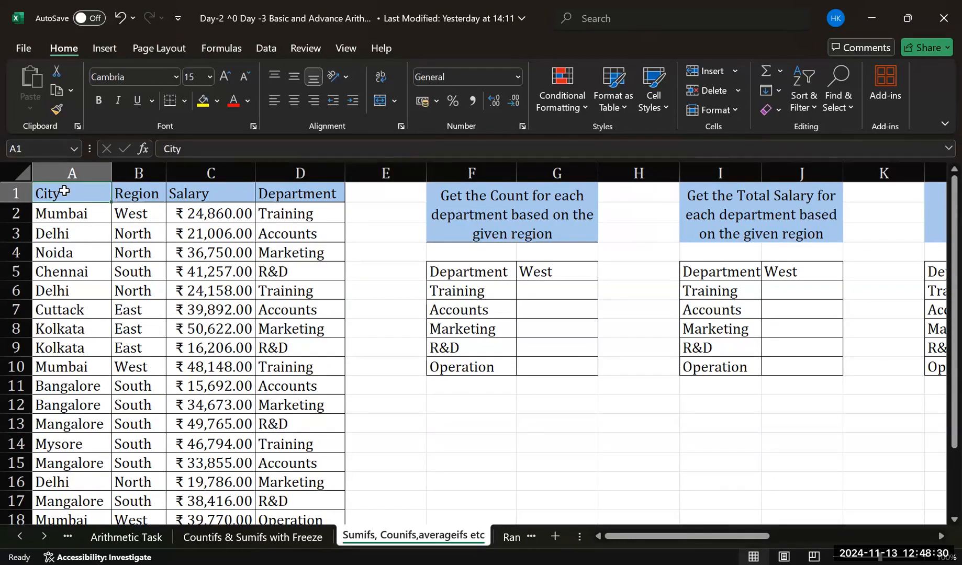
{"action": "key", "text": "ctrl+shift+Down"}
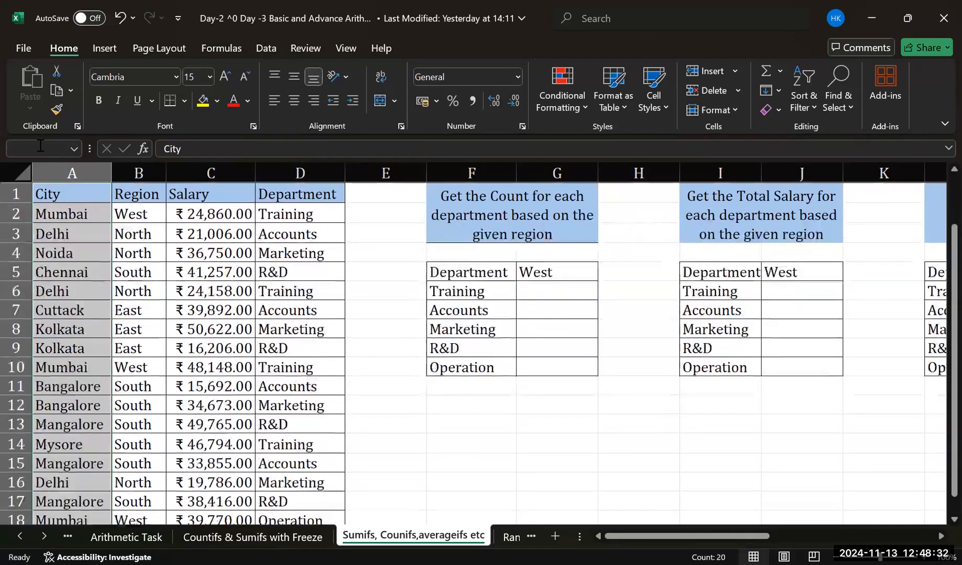
{"action": "left_click", "coordinate": [40, 148]}
{"action": "key", "text": "BackSpace"}
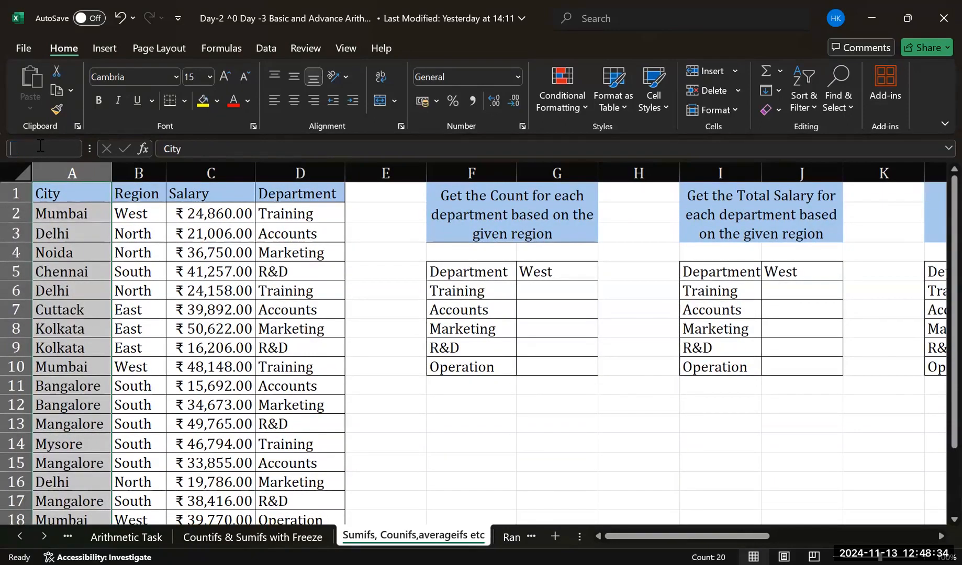
{"action": "type", "text": "City"}
{"action": "key", "text": "Return"}
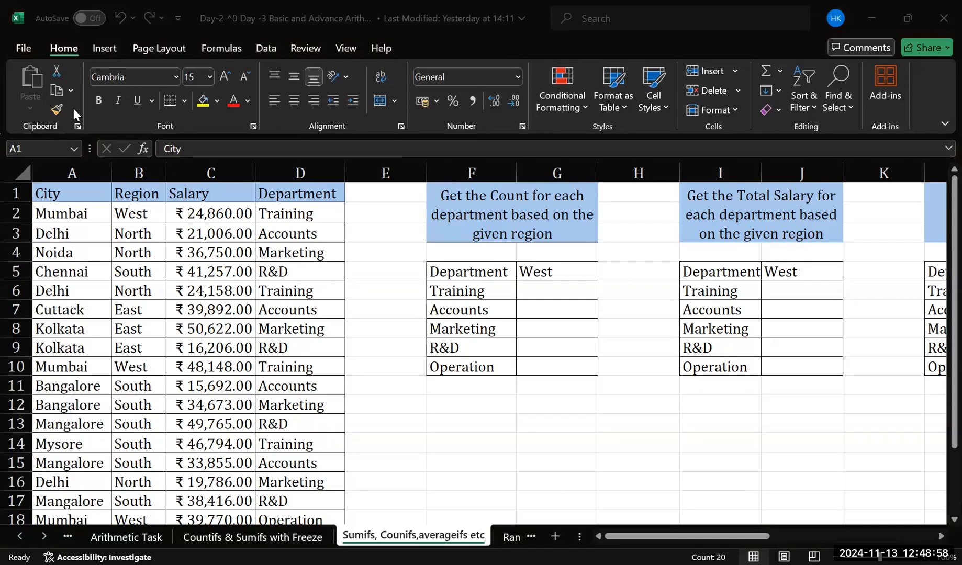
{"action": "left_click", "coordinate": [535, 317]}
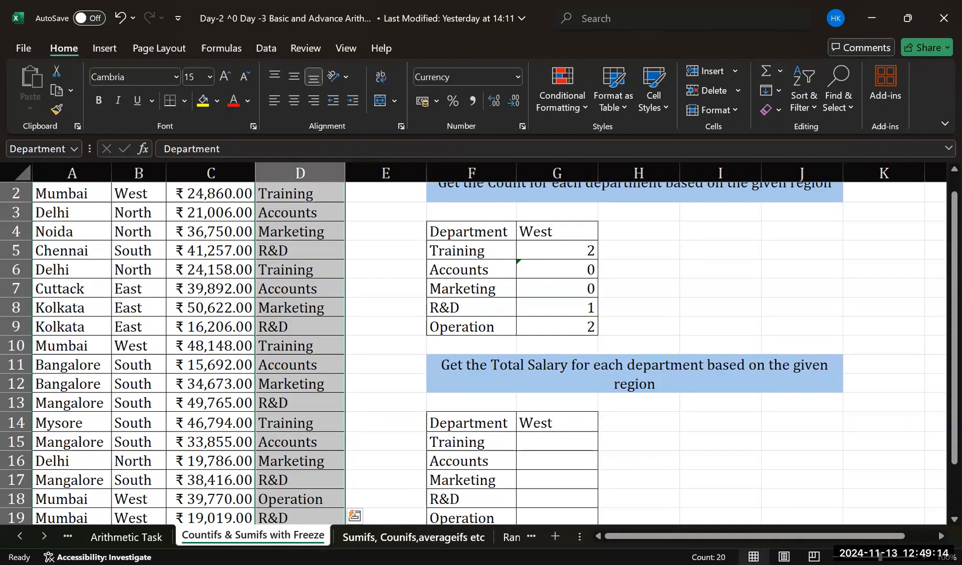
{"action": "left_click", "coordinate": [414, 538]}
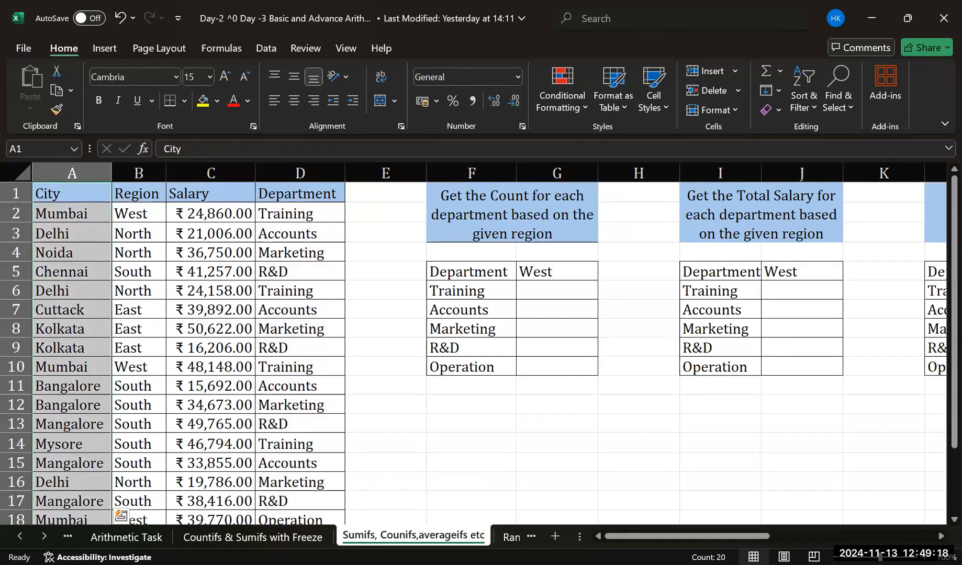
Delete the defined names city and Department that refer to the Countifs & Sumifs with Freeze sheet
{"action": "left_click", "coordinate": [228, 51]}
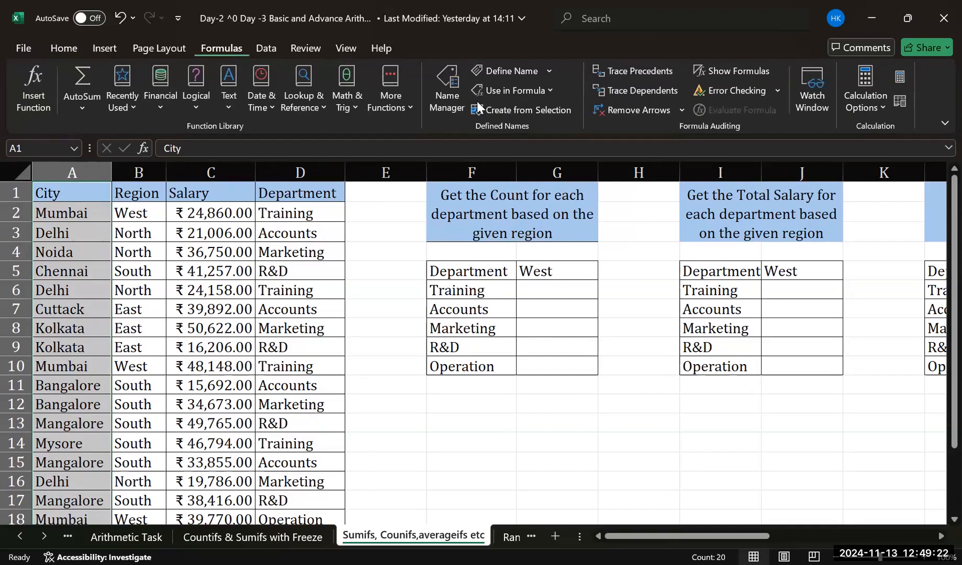
{"action": "left_click", "coordinate": [452, 79]}
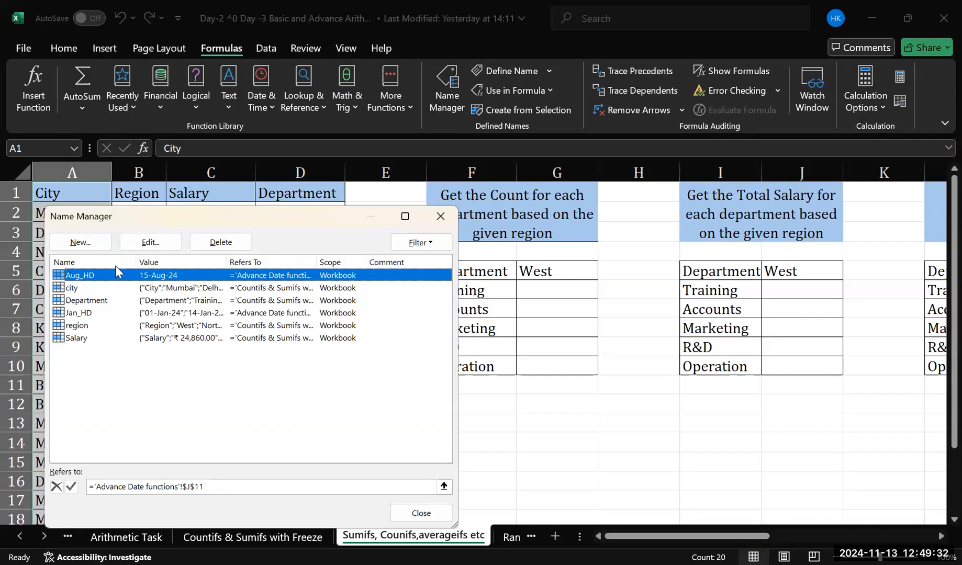
{"action": "left_click", "coordinate": [93, 290]}
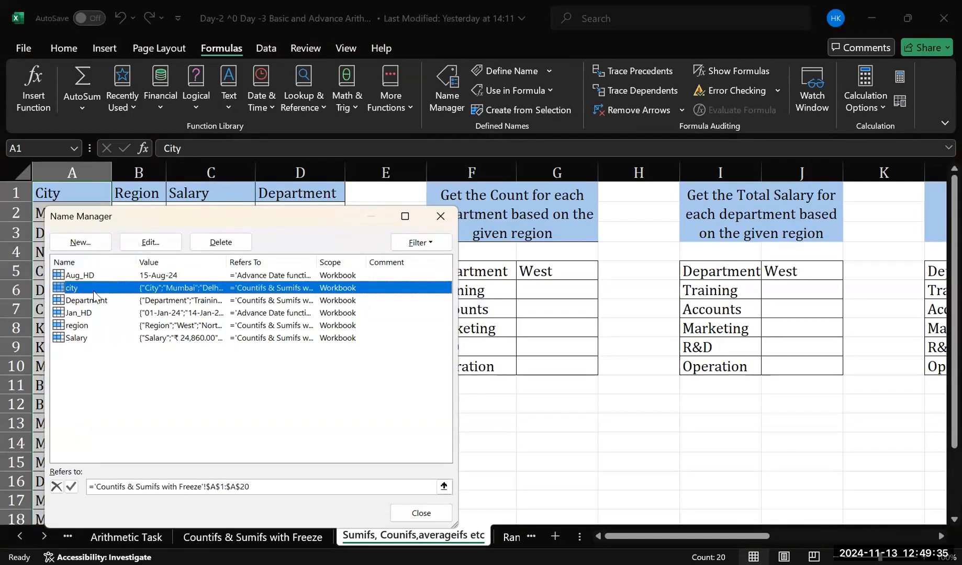
{"action": "left_click", "coordinate": [244, 244]}
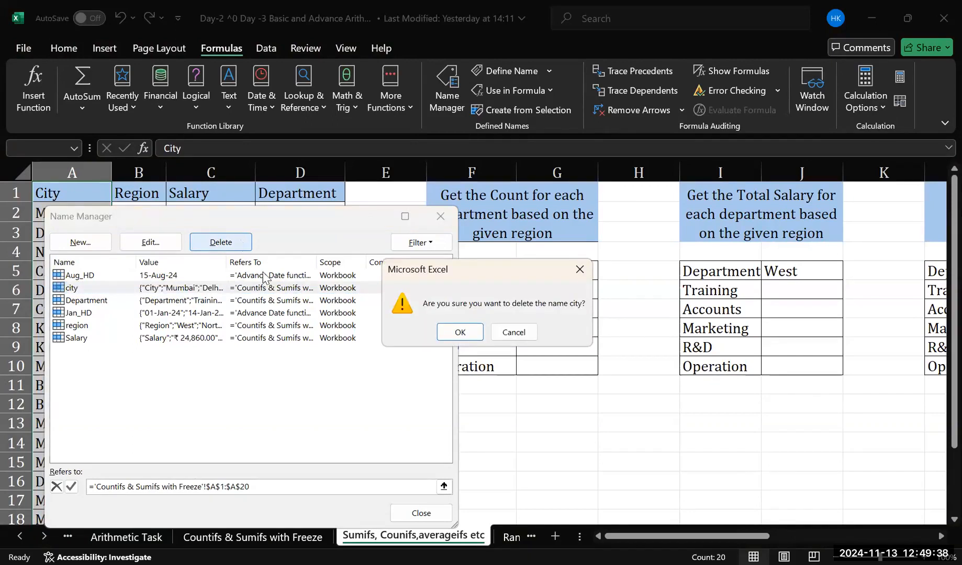
{"action": "left_click", "coordinate": [459, 335]}
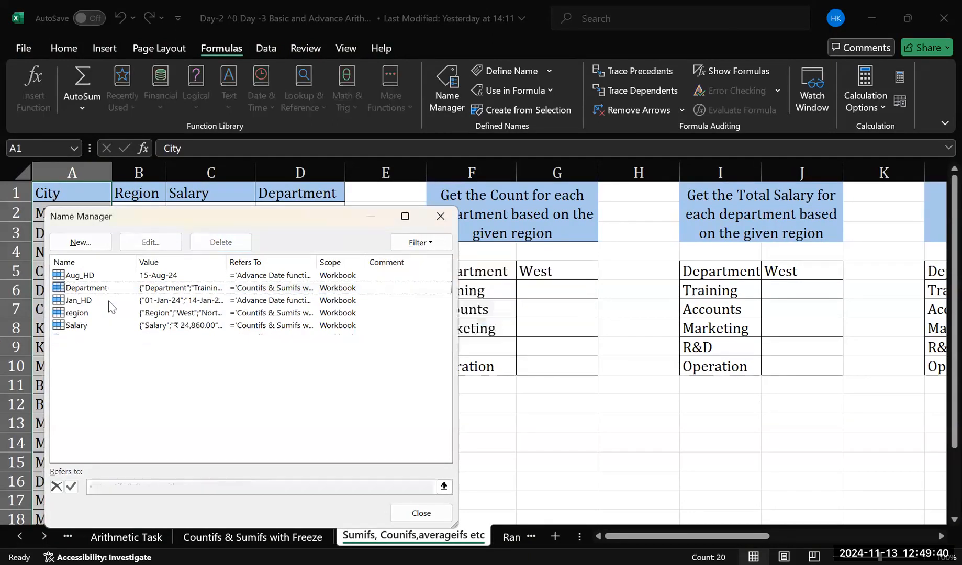
{"action": "left_click", "coordinate": [107, 289]}
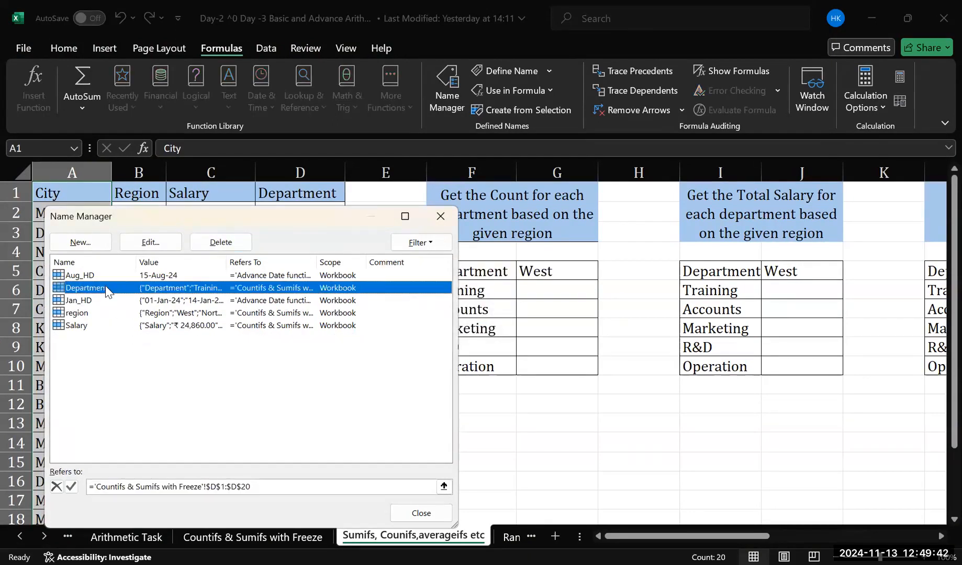
{"action": "left_click", "coordinate": [205, 249]}
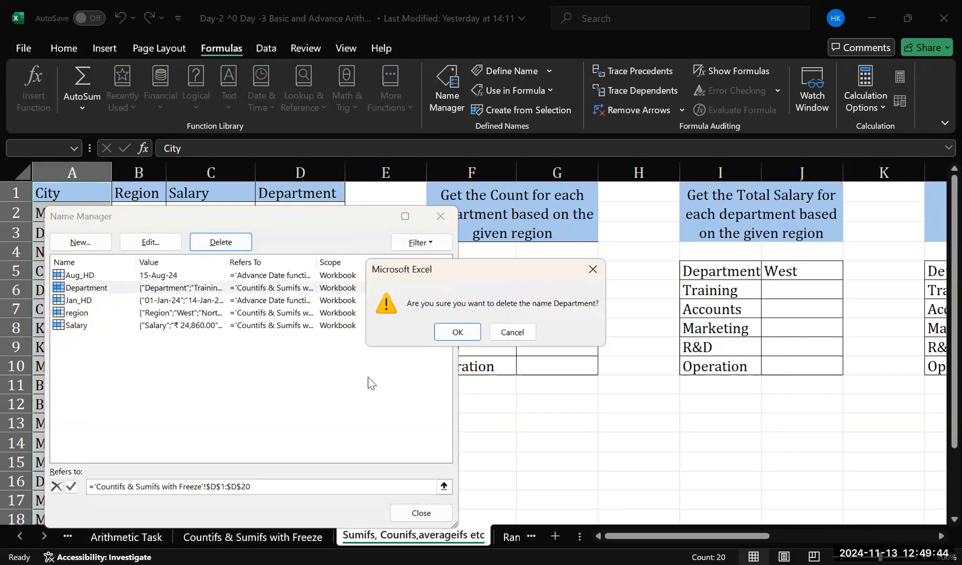
{"action": "left_click", "coordinate": [446, 338]}
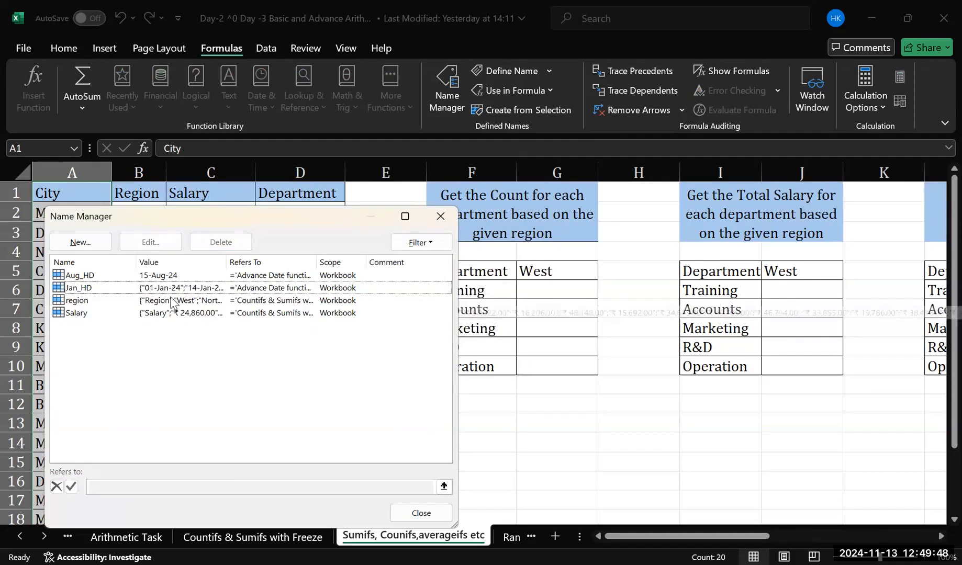
Delete the defined names region and Salary, and close the Name Manager
{"action": "left_click", "coordinate": [173, 302]}
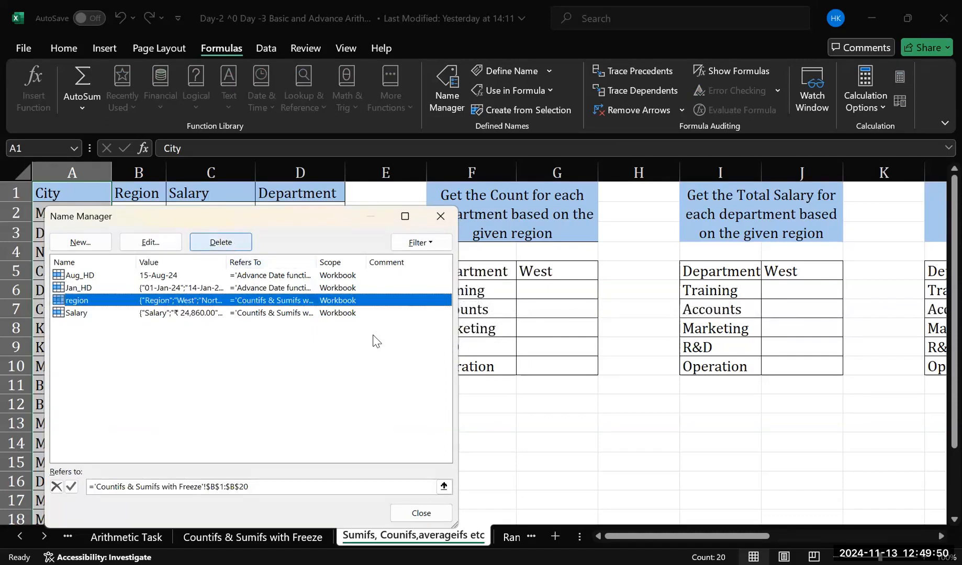
{"action": "key", "text": "Delete"}
{"action": "left_click", "coordinate": [457, 335]}
{"action": "left_click", "coordinate": [165, 302]}
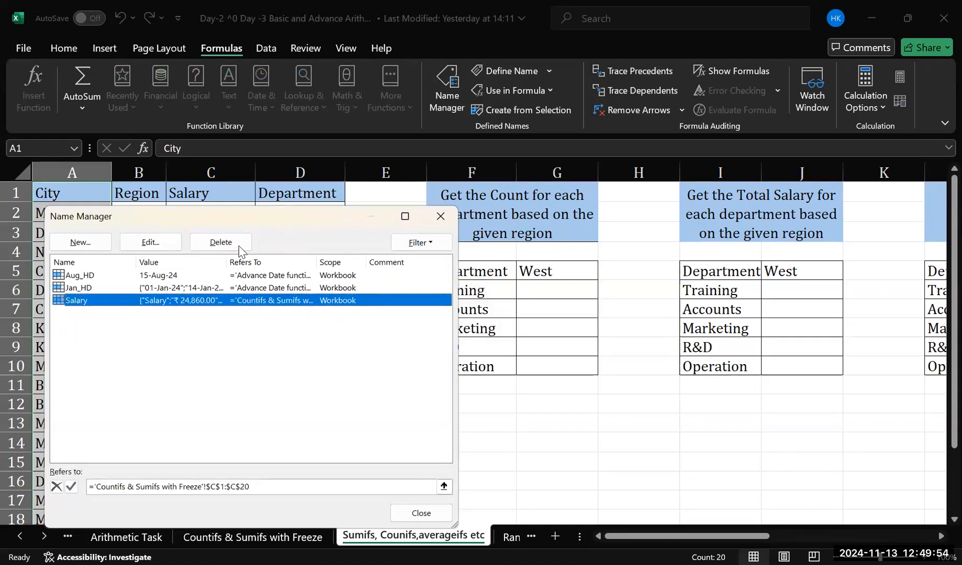
{"action": "left_click", "coordinate": [238, 246]}
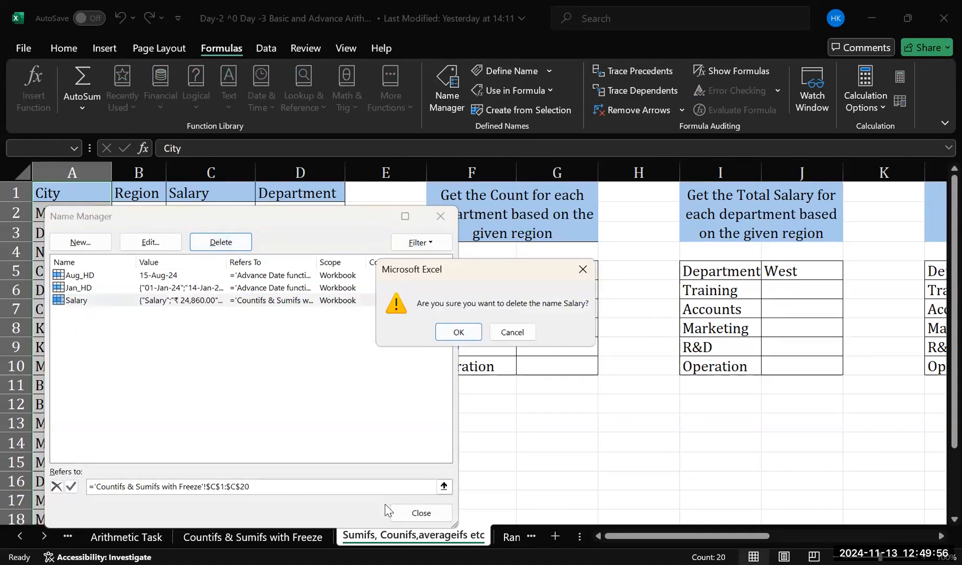
{"action": "left_click", "coordinate": [442, 336]}
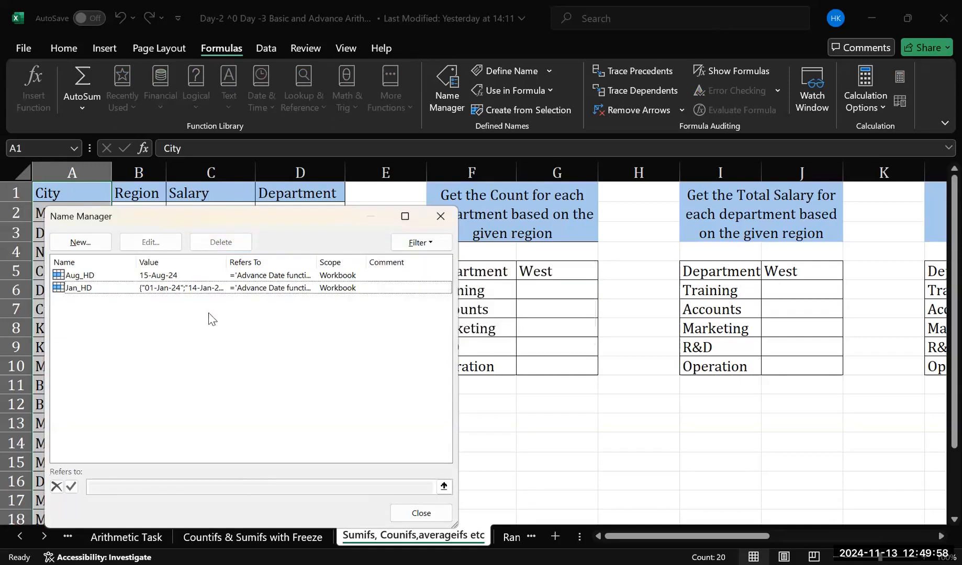
{"action": "left_click", "coordinate": [444, 216]}
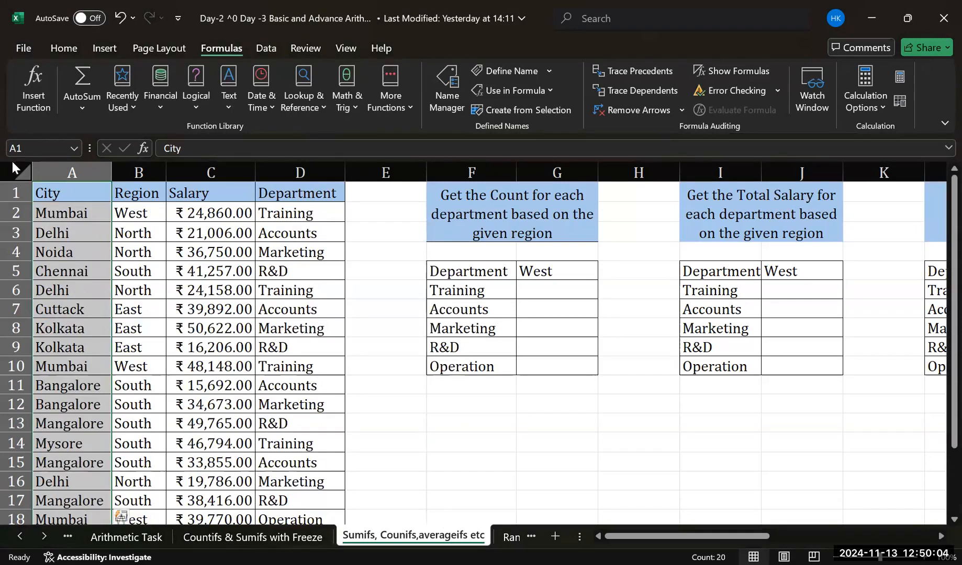
Assign the range name CiTCyity to the selected city column A1:A20
{"action": "left_click", "coordinate": [35, 149]}
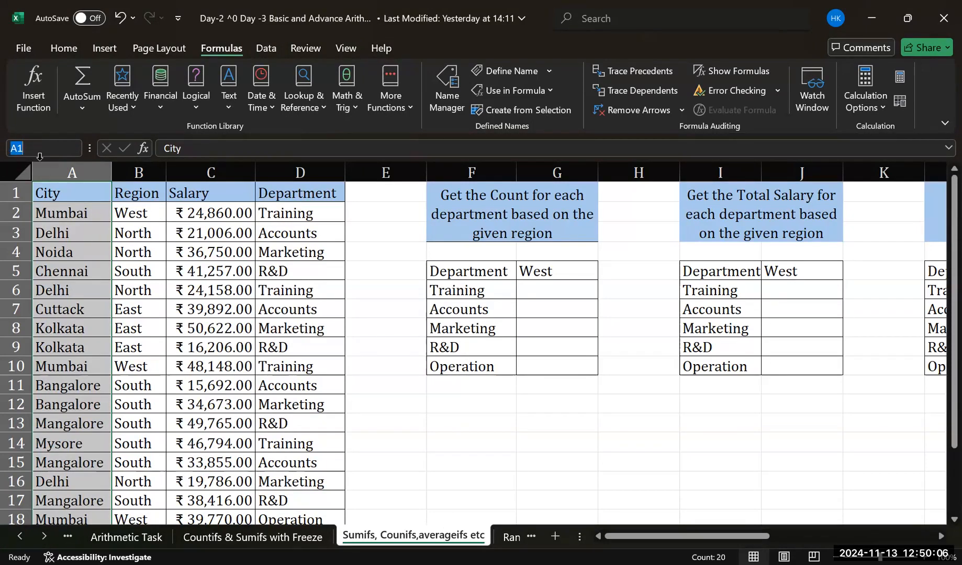
{"action": "type", "text": "CiTCyity"}
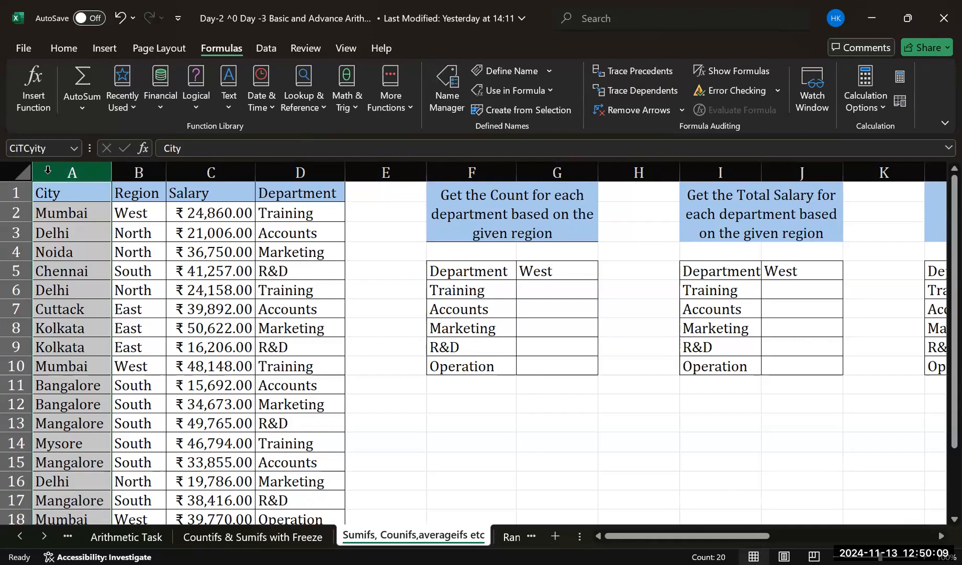
{"action": "key", "text": "BackSpace"}
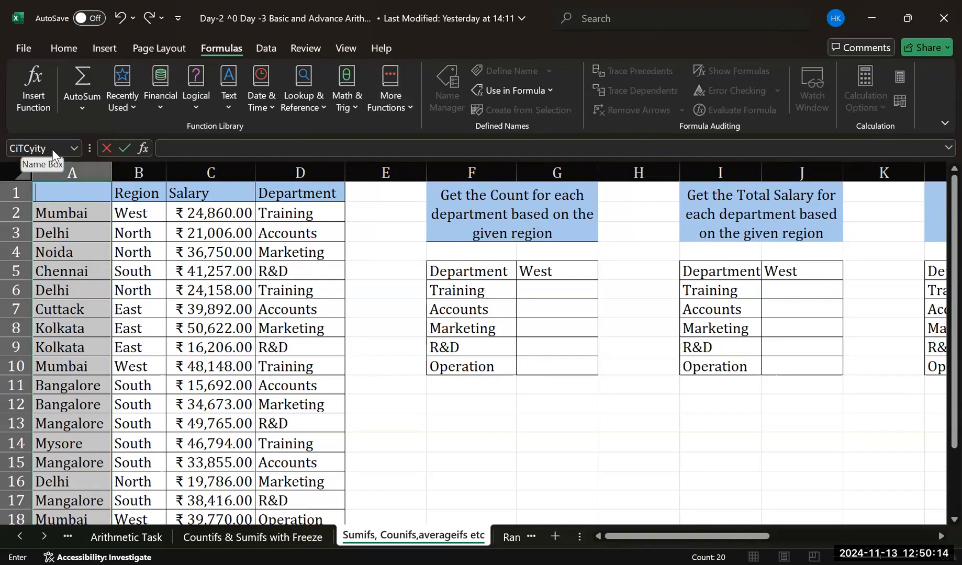
{"action": "left_click", "coordinate": [368, 267]}
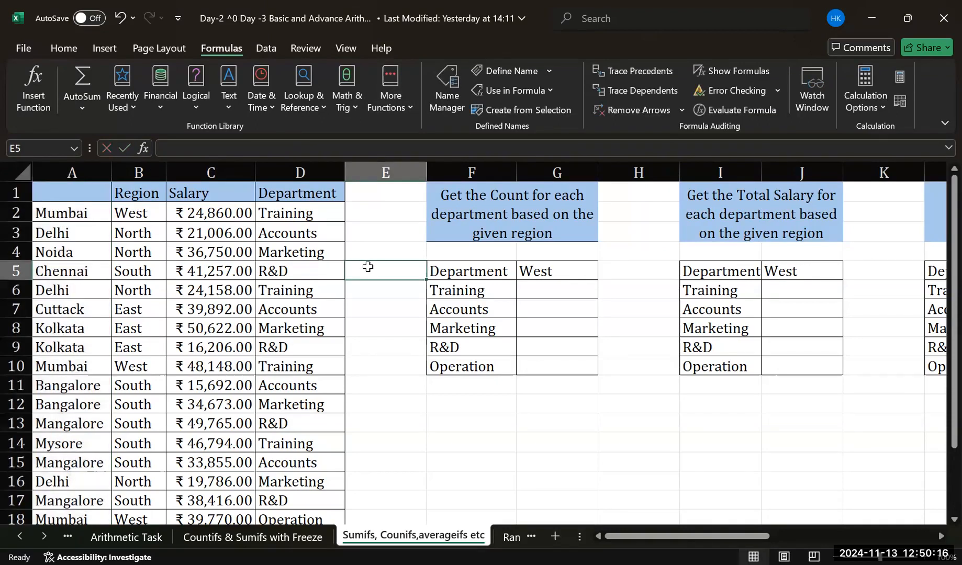
{"action": "key", "text": "ctrl+z"}
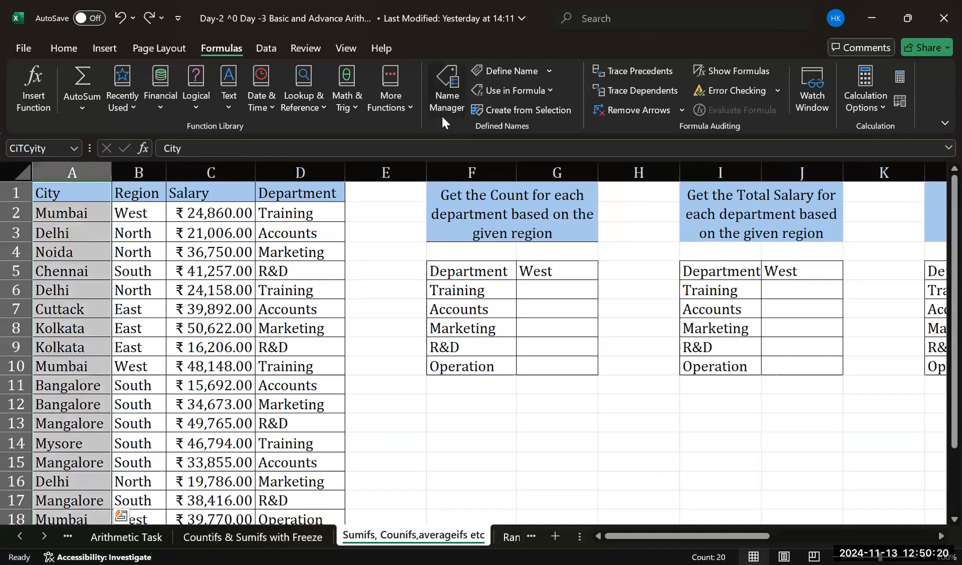
Delete the misspelled defined name CiTCyity that refers to A1:A20, and close the Name Manager
{"action": "left_click", "coordinate": [447, 103]}
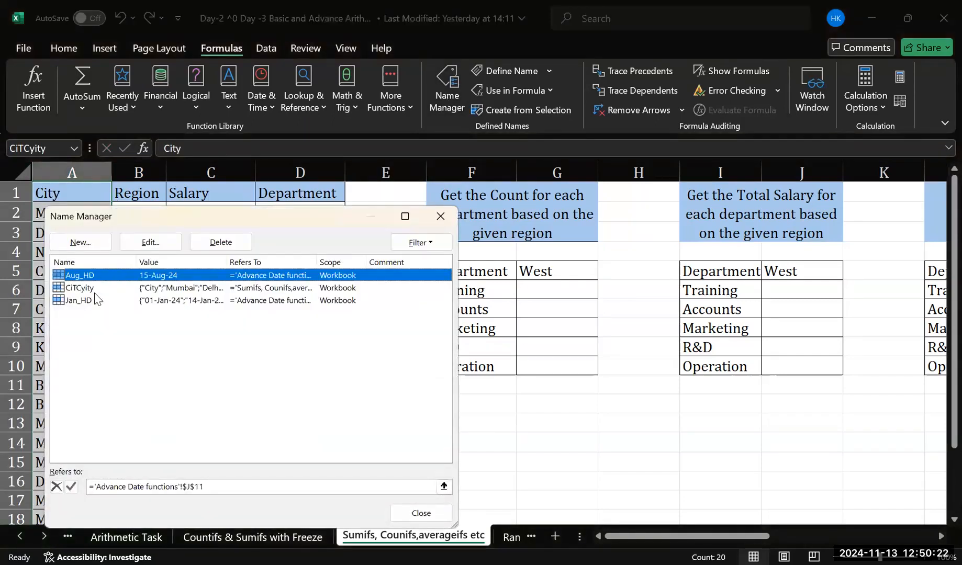
{"action": "left_click", "coordinate": [83, 289]}
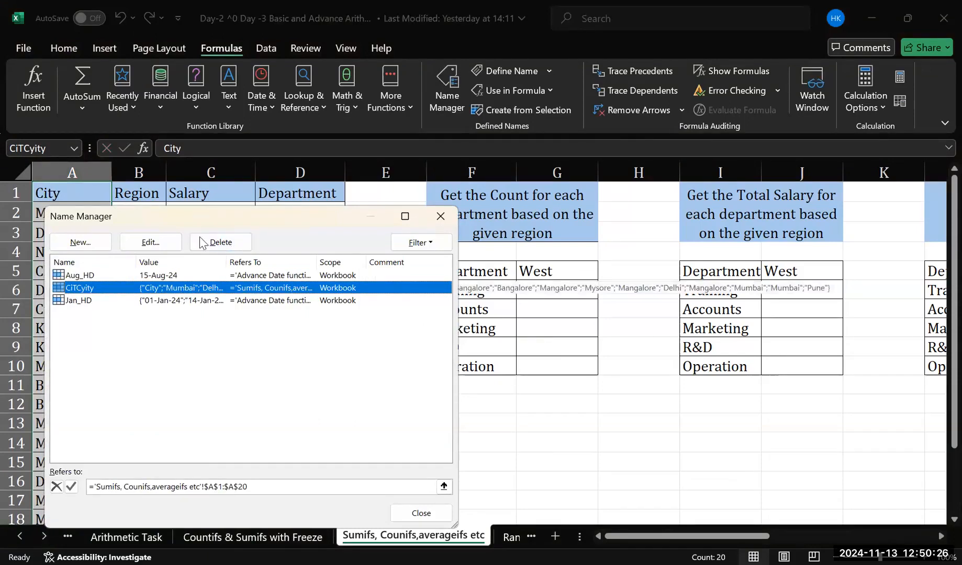
{"action": "left_click", "coordinate": [233, 250]}
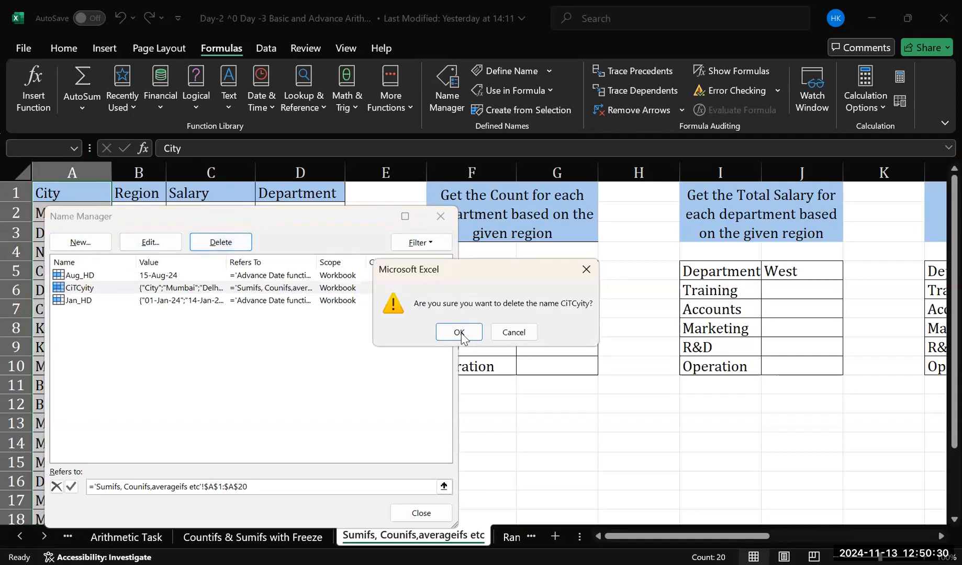
{"action": "left_click", "coordinate": [459, 333]}
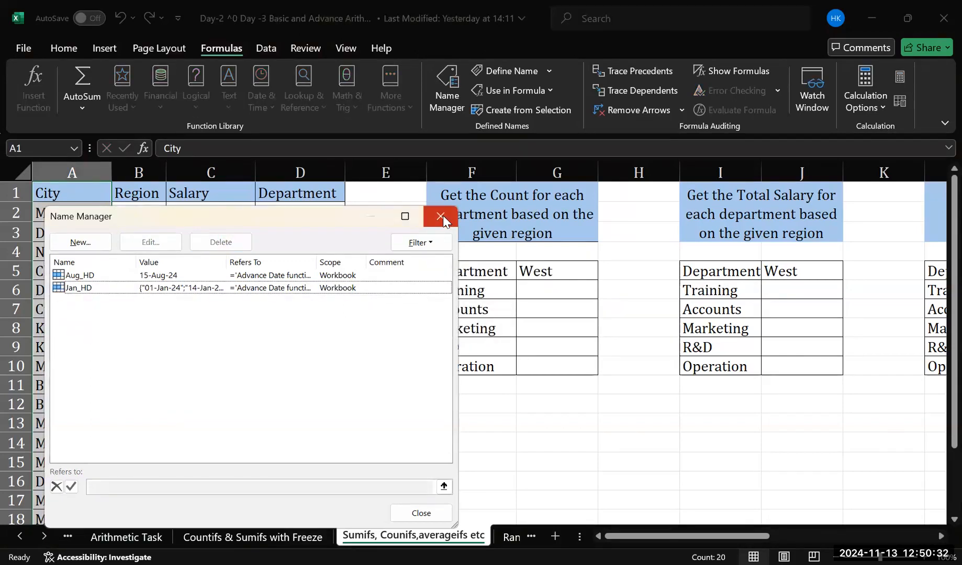
{"action": "key", "text": "Escape"}
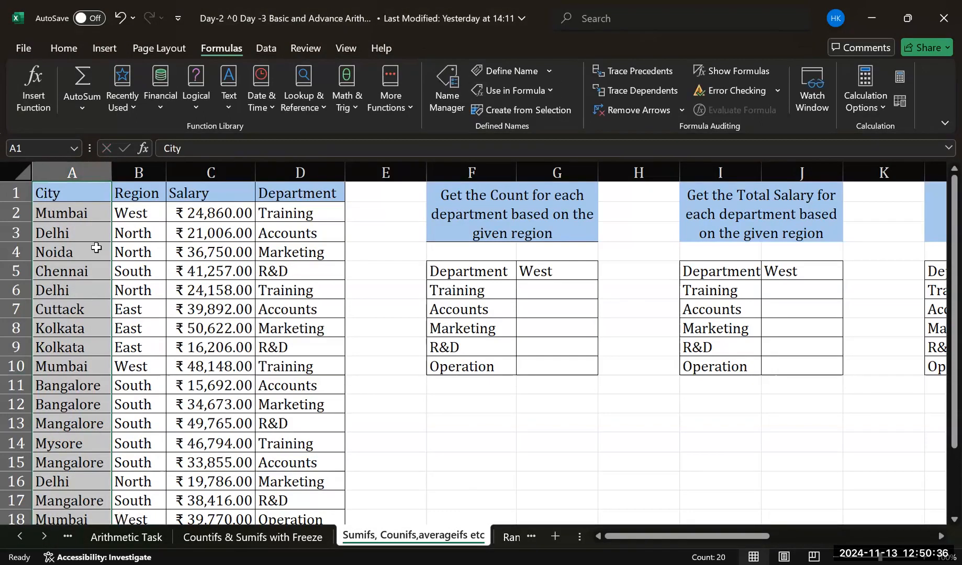
{"action": "left_click", "coordinate": [37, 150]}
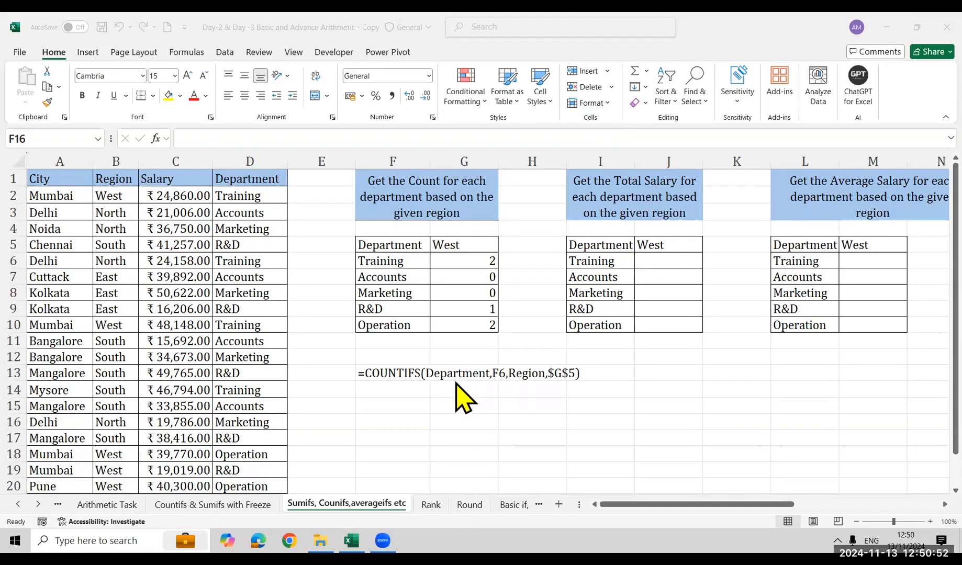
{"action": "left_click", "coordinate": [40, 138]}
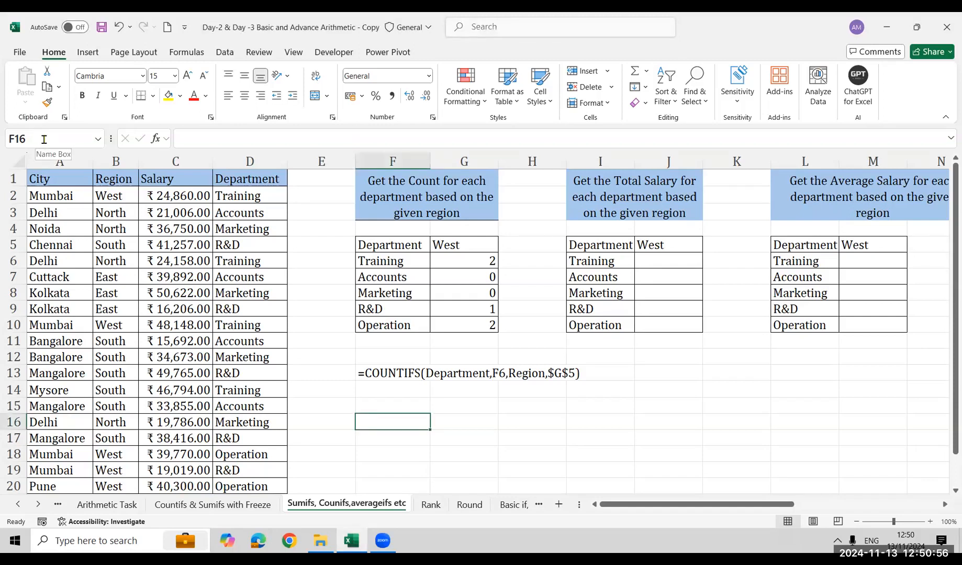
{"action": "left_click", "coordinate": [43, 138]}
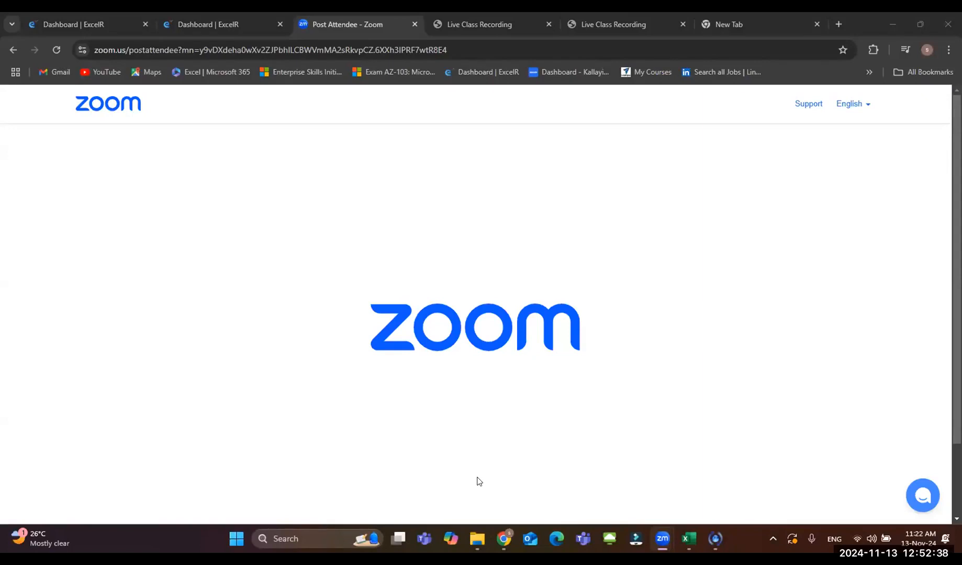
Switch to Excel and replace COUNTIF with COUNTIFS in the unfinished G6 formula, entering =COUNTIFS(department,F6,region,$G$5)
{"action": "left_click", "coordinate": [687, 532]}
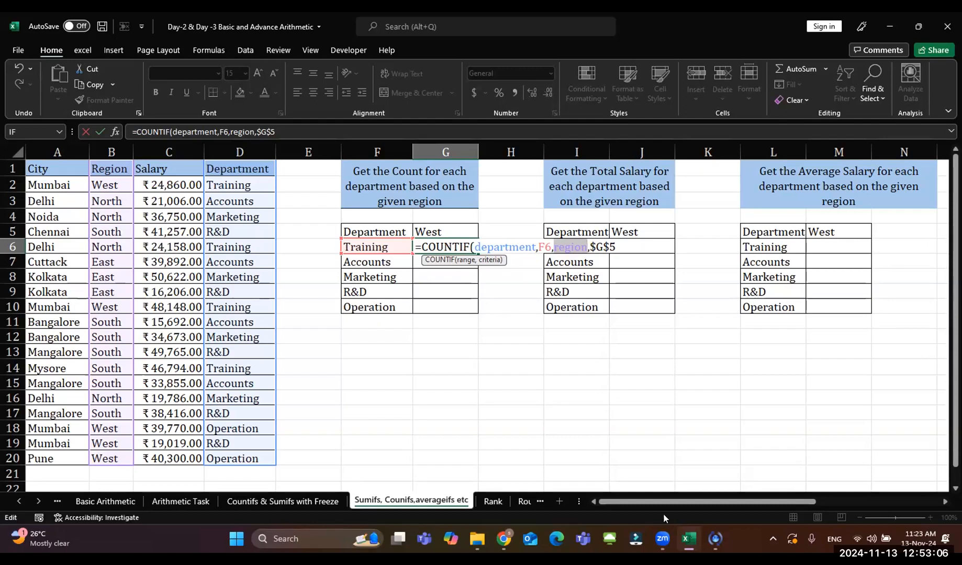
{"action": "double_click", "coordinate": [469, 246]}
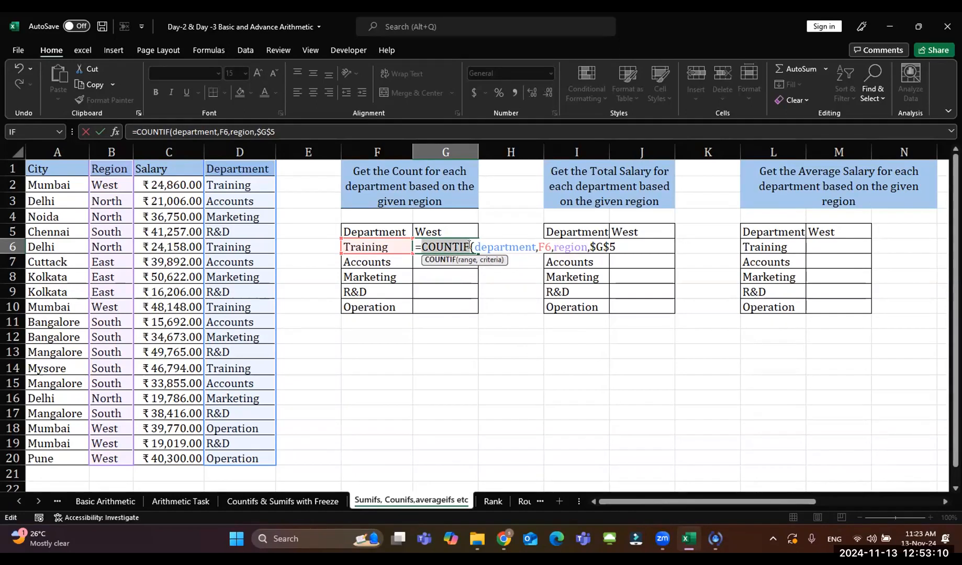
{"action": "type", "text": "s"}
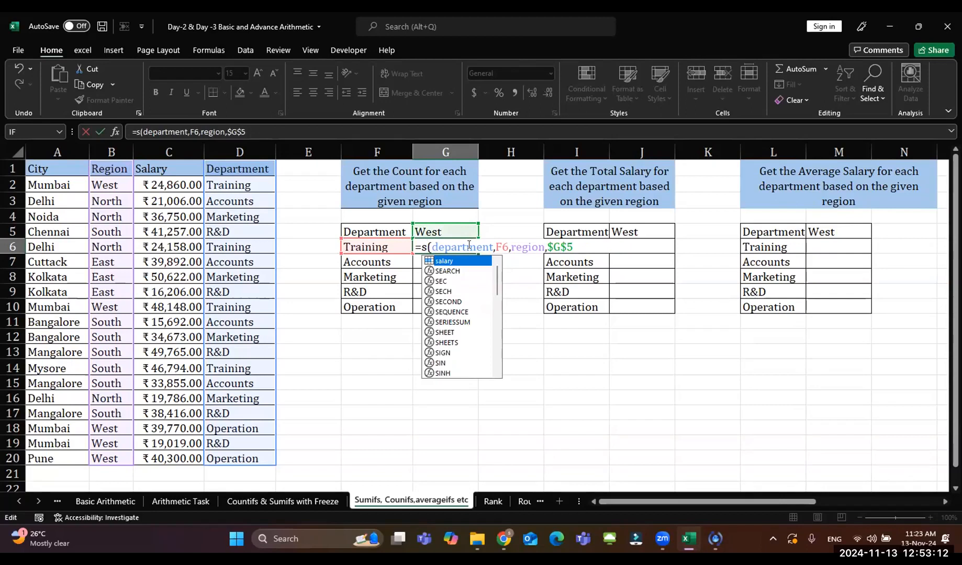
{"action": "key", "text": "BackSpace"}
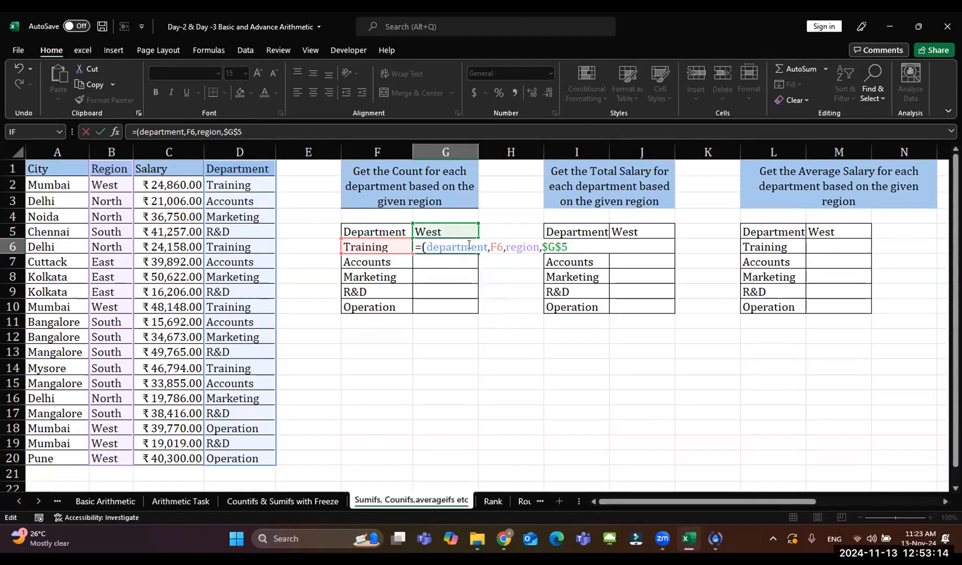
{"action": "type", "text": "coun"}
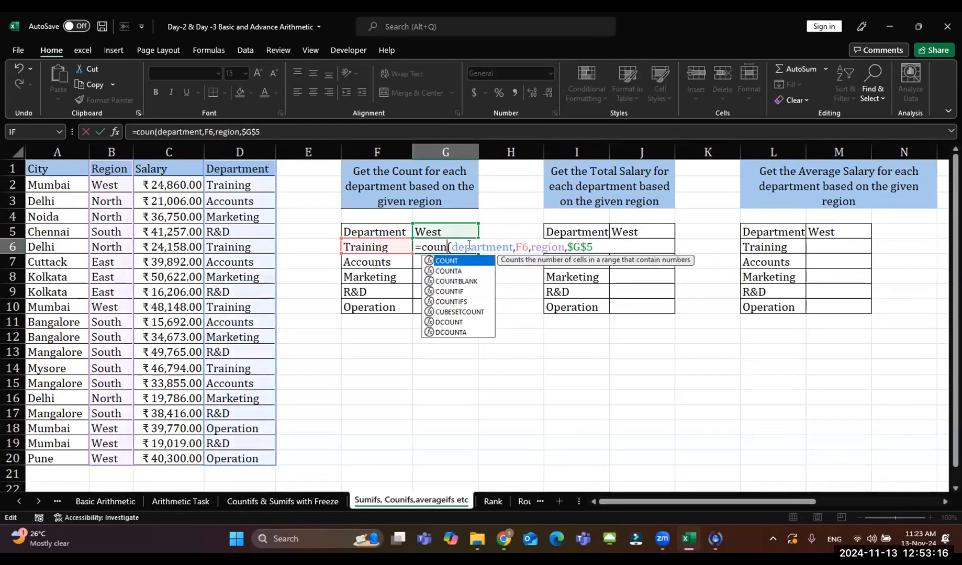
{"action": "left_click", "coordinate": [464, 302]}
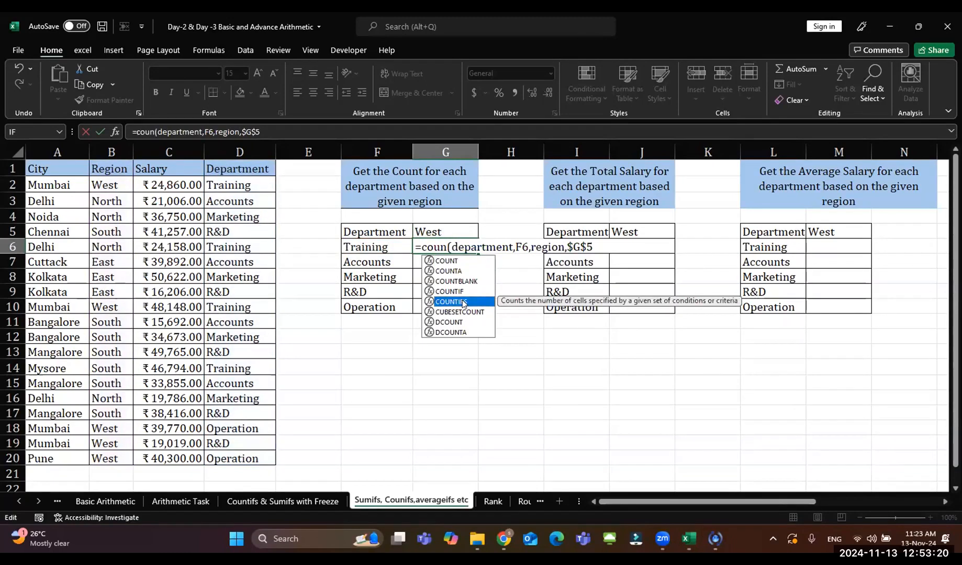
{"action": "double_click", "coordinate": [463, 302]}
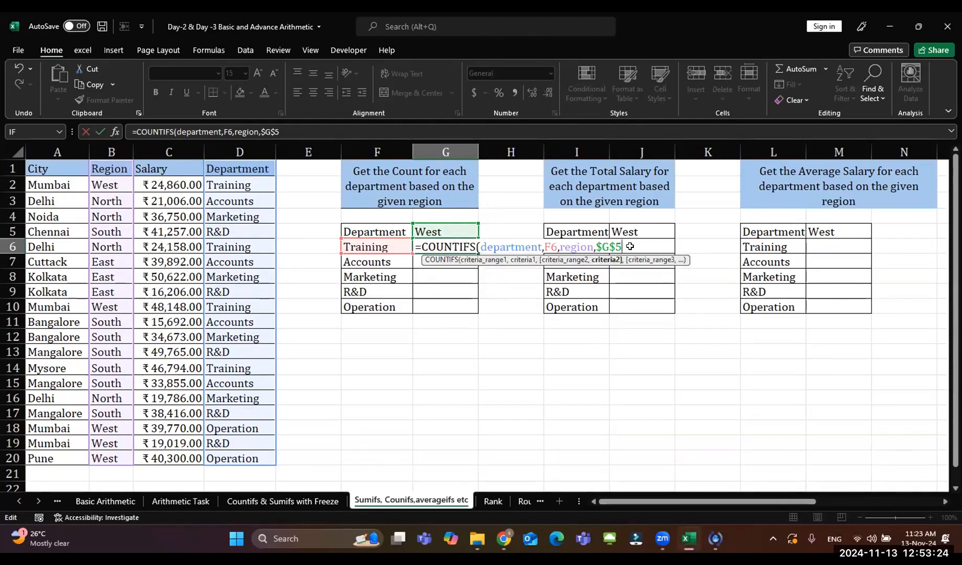
{"action": "key", "text": "Return"}
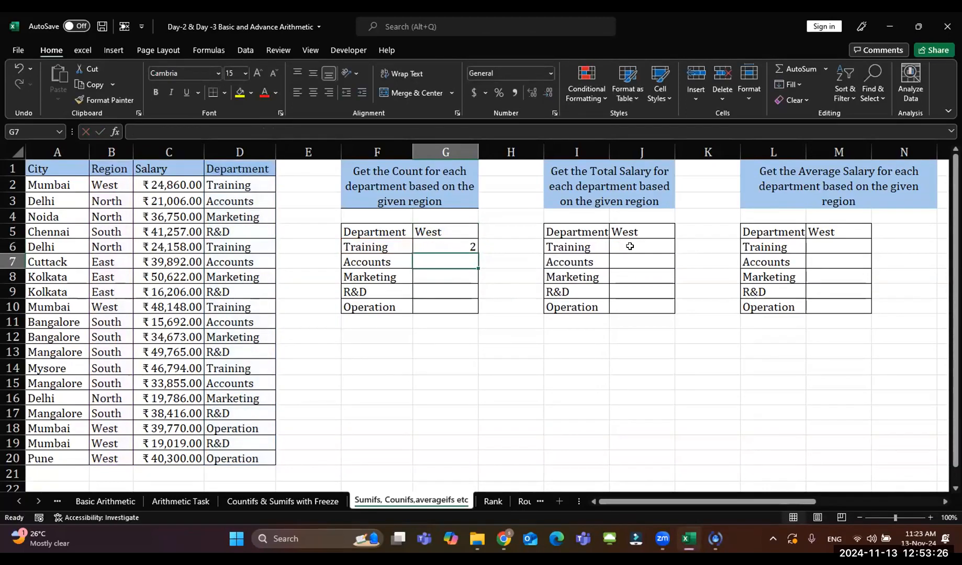
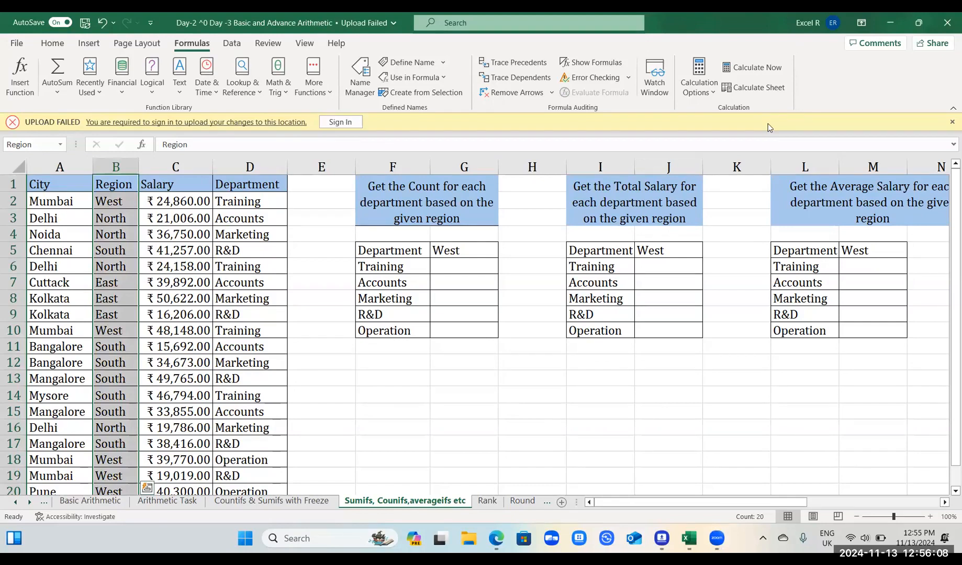
Assign the range name Salary to the salary column C1:C20
{"action": "left_click", "coordinate": [647, 41]}
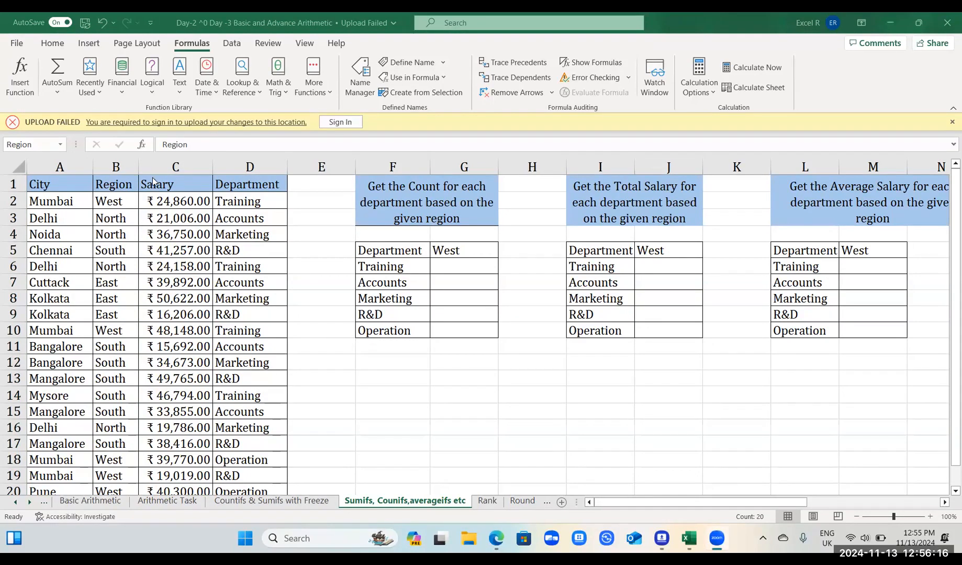
{"action": "left_click", "coordinate": [168, 185]}
{"action": "left_click", "coordinate": [167, 186]}
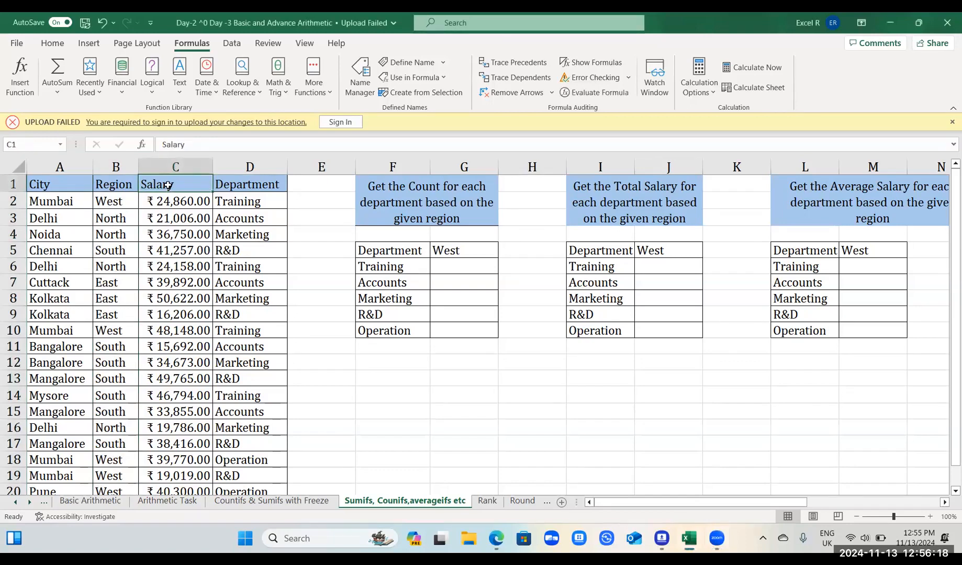
{"action": "key", "text": "ctrl+shift+Down"}
{"action": "left_click", "coordinate": [39, 143]}
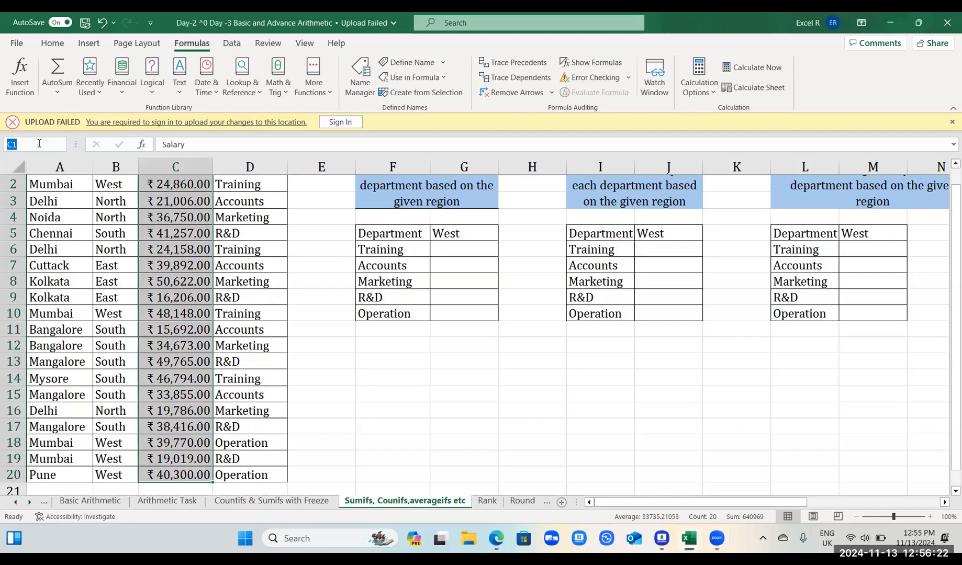
{"action": "key", "text": "BackSpace"}
{"action": "type", "text": "Salary"}
{"action": "key", "text": "Return"}
{"action": "scroll", "coordinate": [256, 210], "scroll_direction": "up", "scroll_amount": 1}
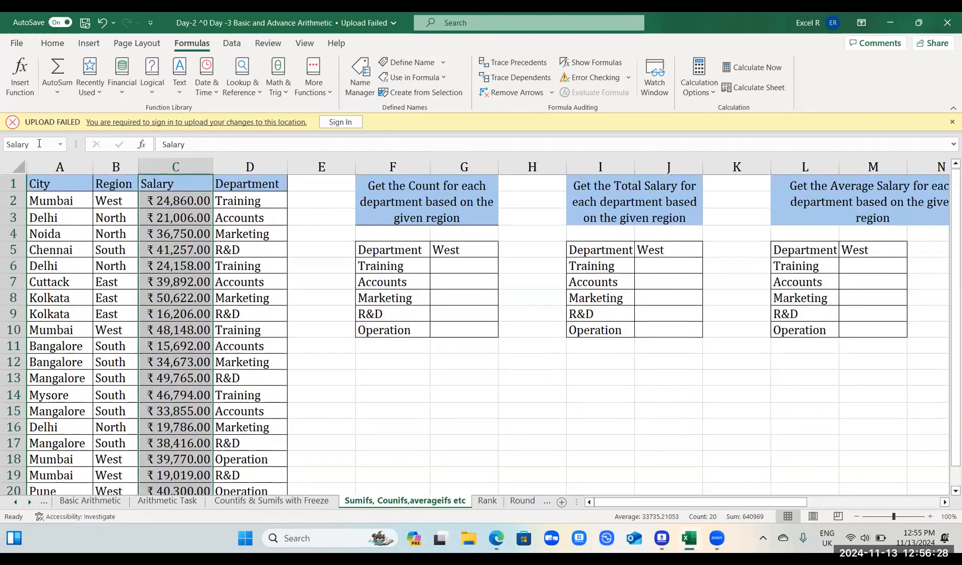
Assign the range name Department to the department column D1:D20
{"action": "left_click", "coordinate": [256, 184]}
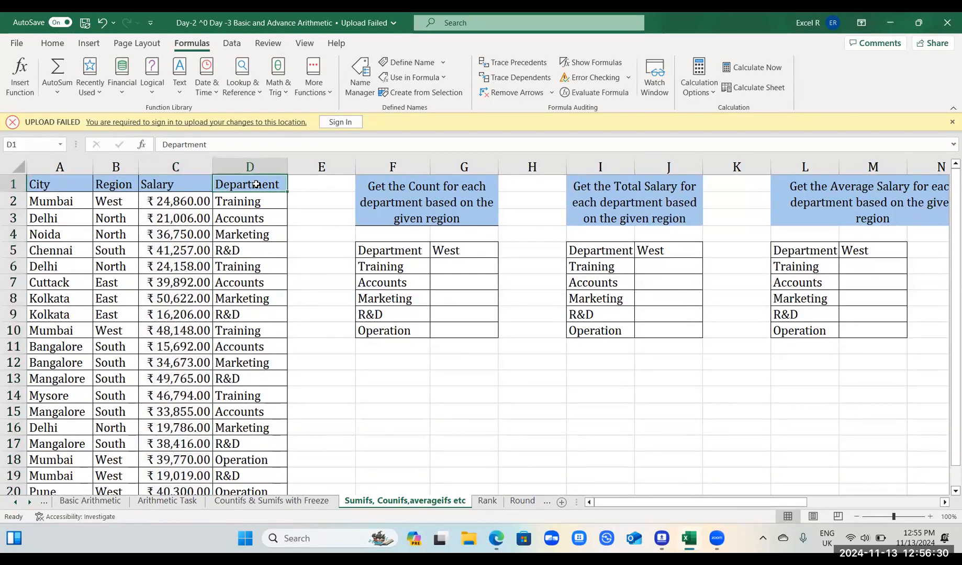
{"action": "key", "text": "ctrl+shift+Down"}
{"action": "left_click", "coordinate": [34, 144]}
{"action": "type", "text": "Department"}
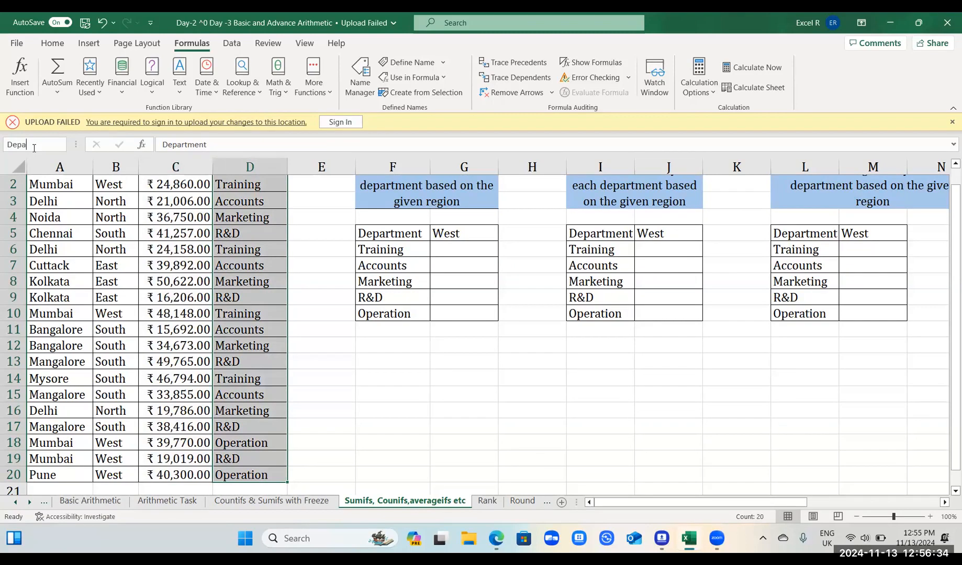
{"action": "key", "text": "Return"}
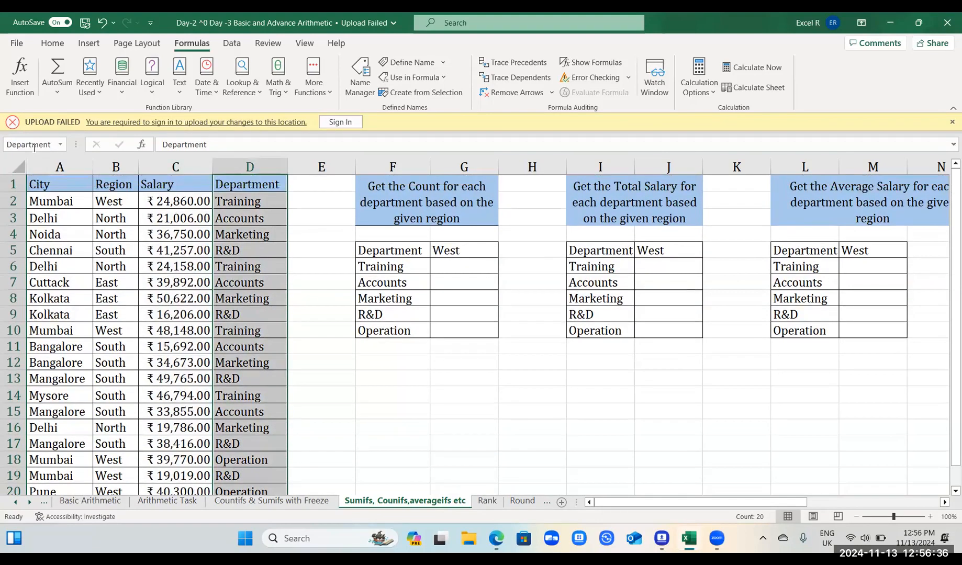
Select cell J6, the West total for Training in the total salary table
{"action": "key", "text": "Right"}
{"action": "key", "text": "Right"}
{"action": "key", "text": "Right"}
{"action": "key", "text": "Right"}
{"action": "key", "text": "Right"}
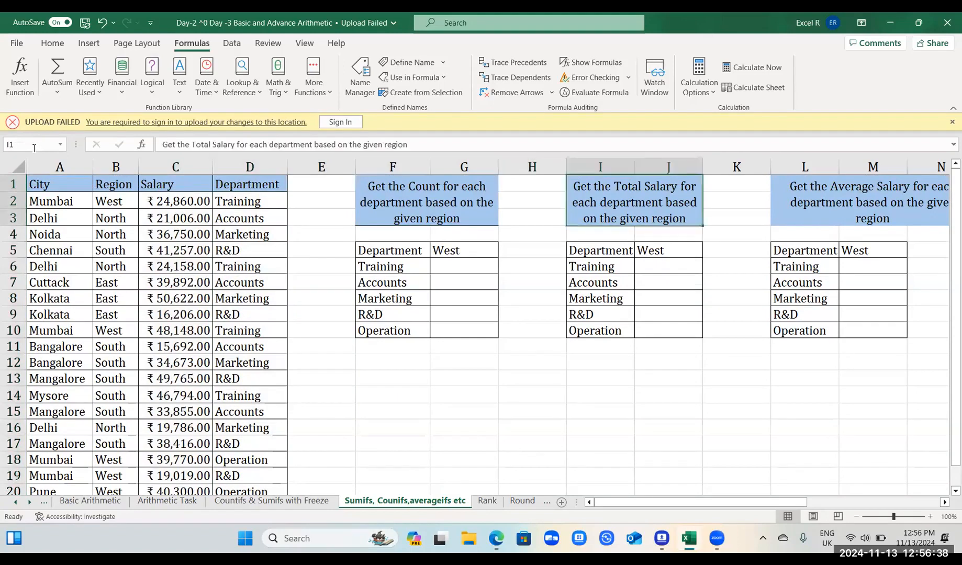
{"action": "key", "text": "Down"}
{"action": "key", "text": "Down"}
{"action": "key", "text": "Down"}
{"action": "key", "text": "Down"}
{"action": "key", "text": "Down"}
{"action": "key", "text": "Left"}
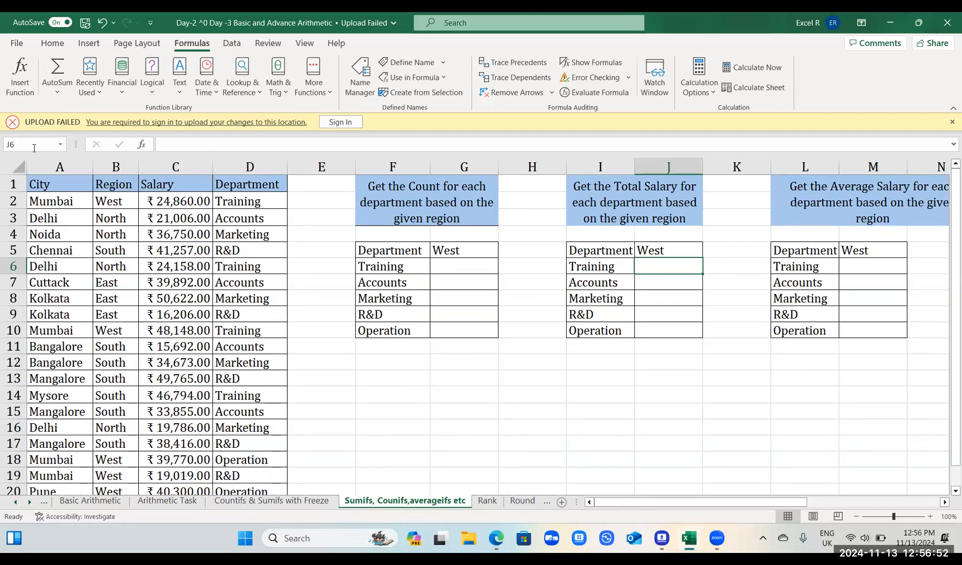
{"action": "type", "text": "=sum"}
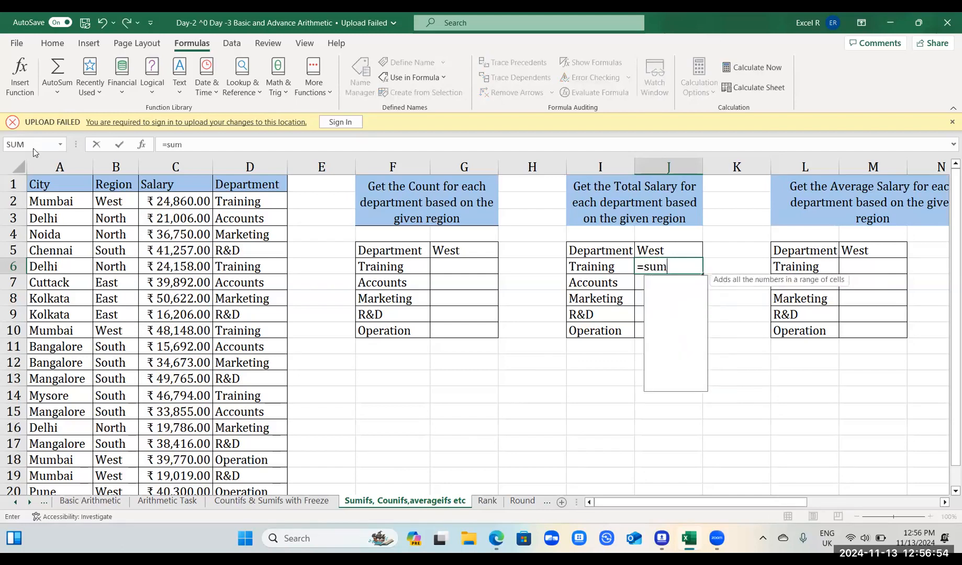
{"action": "type", "text": "if"}
{"action": "key", "text": "Right"}
{"action": "key", "text": "Left"}
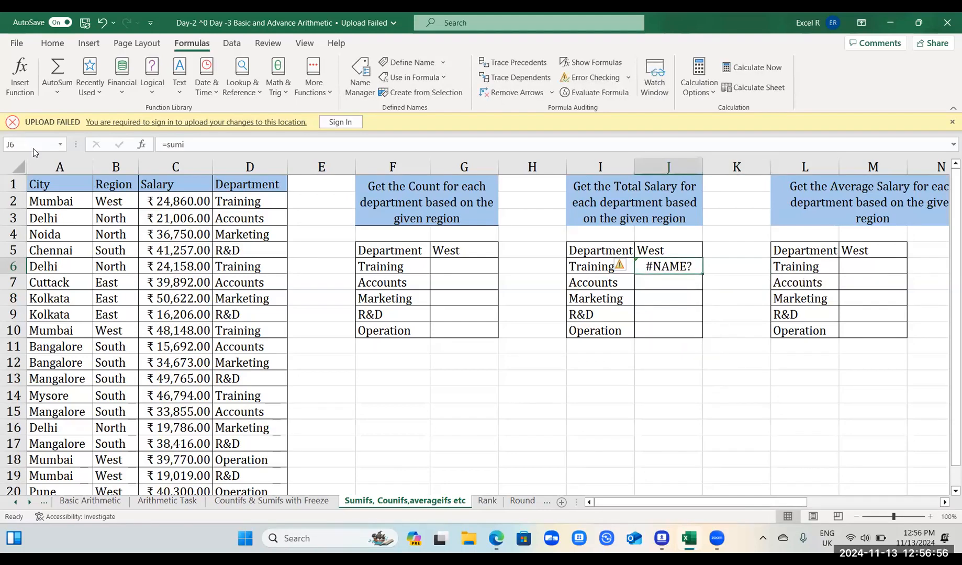
Start a SUMIFS formula in J6 with the named range Salary as the sum range
{"action": "type", "text": "=sum"}
{"action": "key", "text": "Down"}
{"action": "key", "text": "Down"}
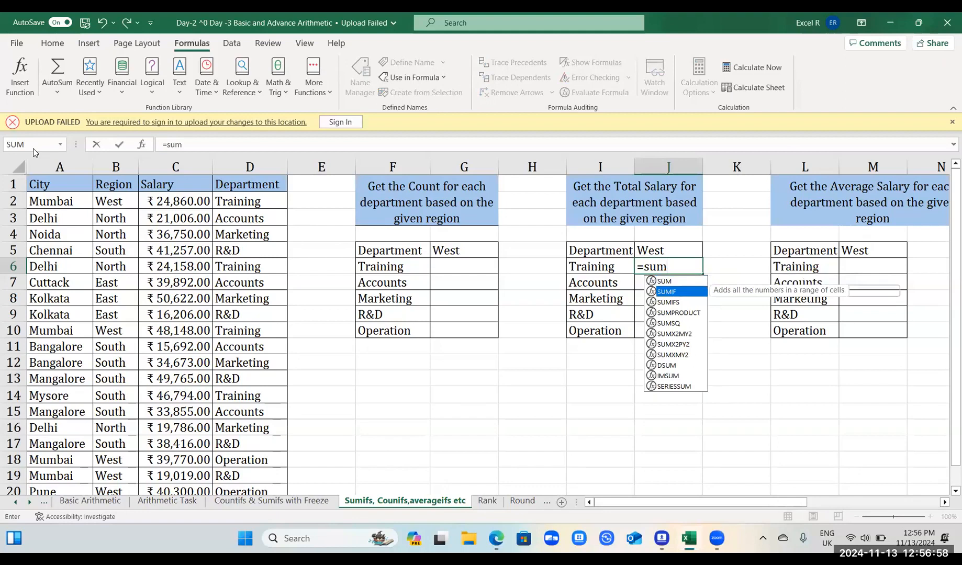
{"action": "key", "text": "Tab"}
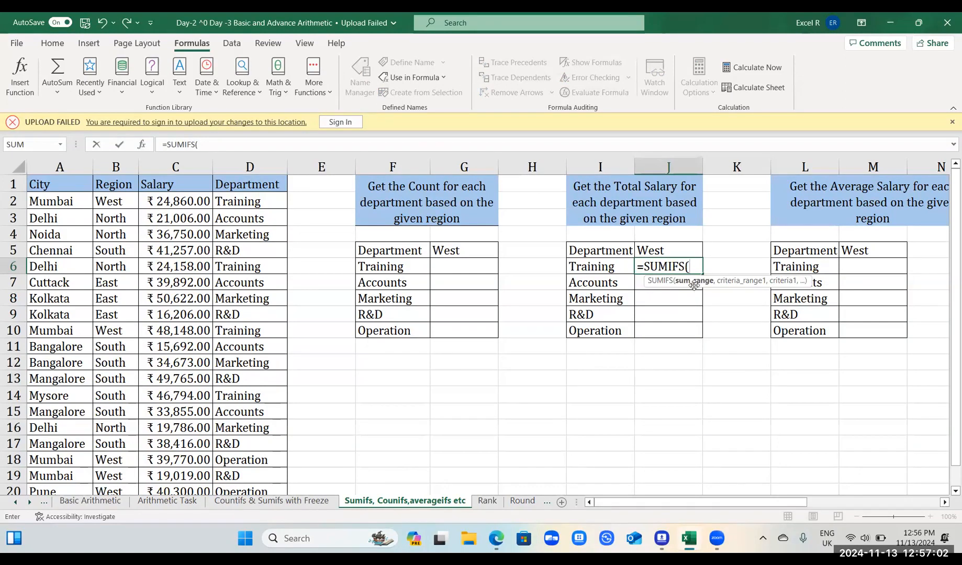
{"action": "type", "text": "Sal"}
{"action": "key", "text": "Tab"}
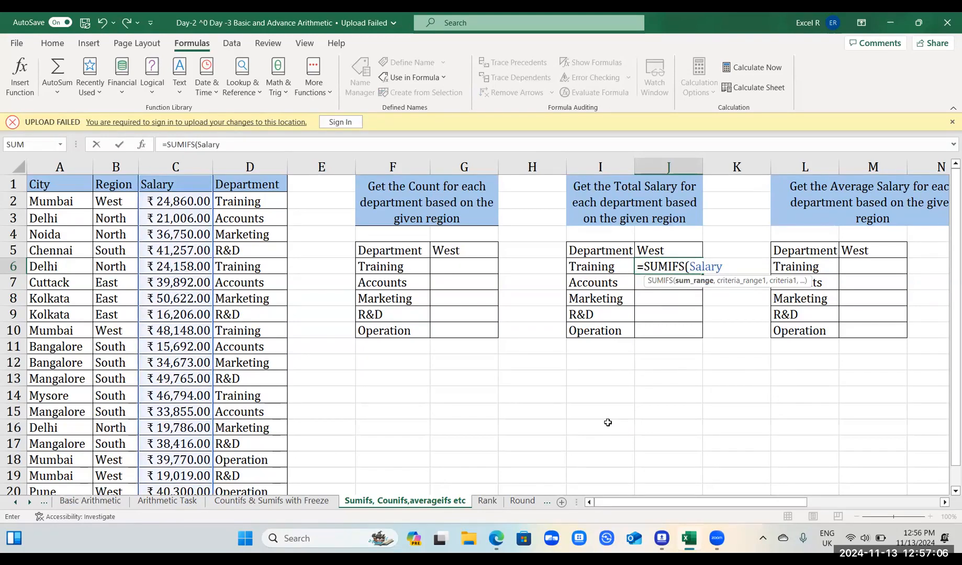
{"action": "type", "text": ","}
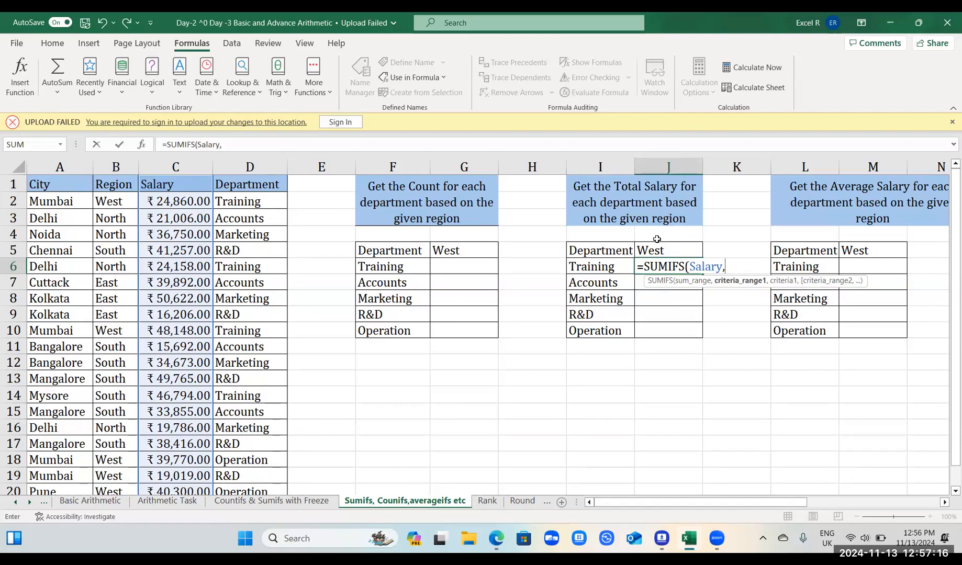
Add the named range Department with I6 as the first criterion of the J6 SUMIFS formula
{"action": "type", "text": "de"}
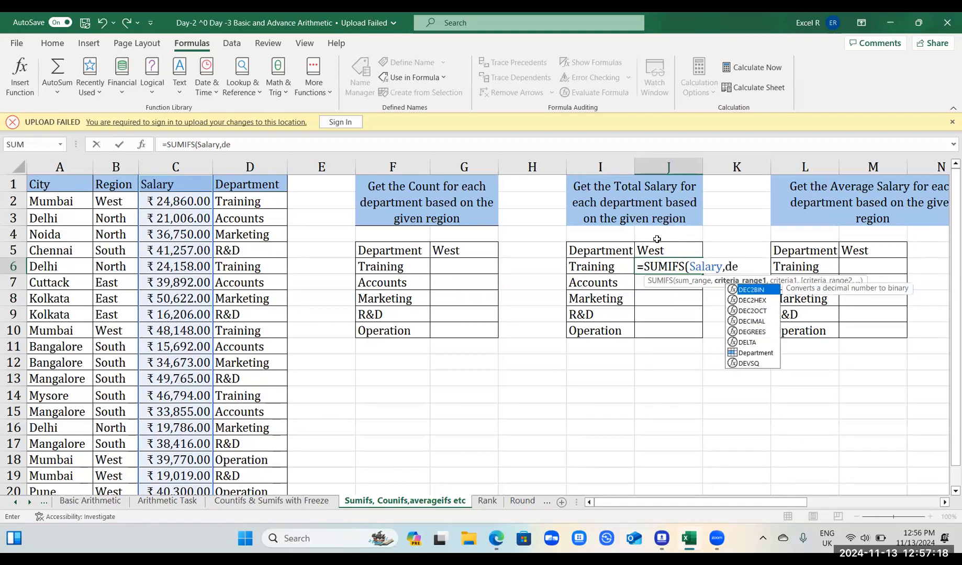
{"action": "key", "text": "Down"}
{"action": "key", "text": "Down"}
{"action": "key", "text": "Down"}
{"action": "key", "text": "Down"}
{"action": "key", "text": "Down"}
{"action": "key", "text": "Down"}
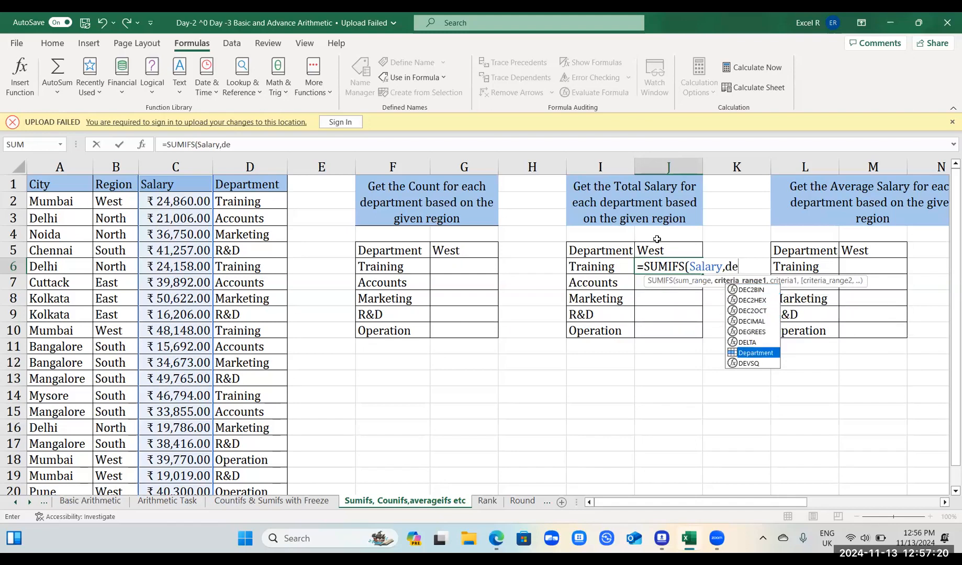
{"action": "key", "text": "Tab"}
{"action": "type", "text": ","}
{"action": "key", "text": "Left"}
{"action": "type", "text": ","}
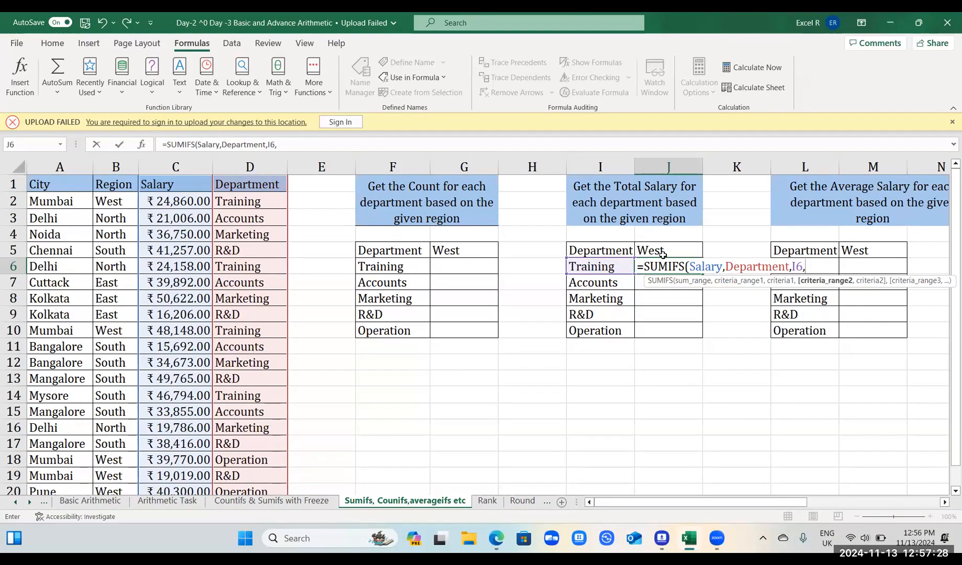
{"action": "type", "text": "reg"}
Complete the J6 formula with Region matched to the absolute reference $J$5, entering =SUMIFS(Salary,Department,I6,Region,$J$5)
{"action": "key", "text": "Tab"}
{"action": "type", "text": ","}
{"action": "left_click", "coordinate": [664, 254]}
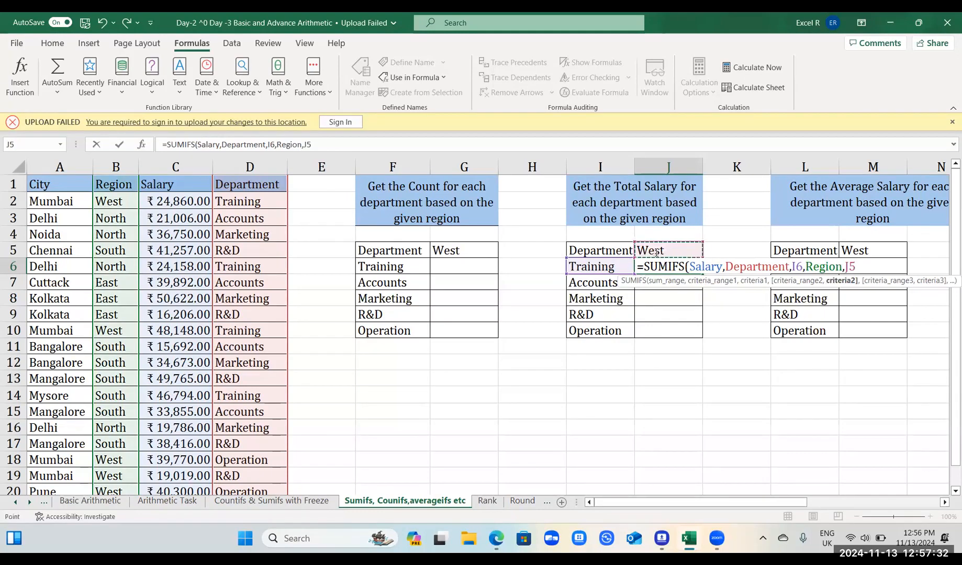
{"action": "key", "text": "F4"}
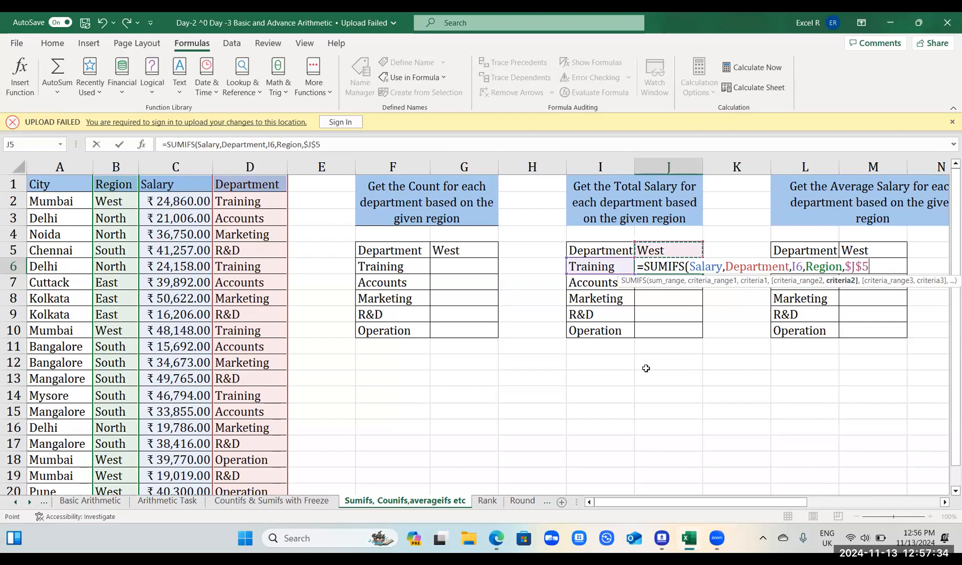
{"action": "type", "text": ")"}
{"action": "key", "text": "Return"}
Fill the J6 SUMIFS formula down to the Operation row, J10
{"action": "key", "text": "Left"}
{"action": "key", "text": "ctrl+Down"}
{"action": "key", "text": "Right"}
{"action": "key", "text": "ctrl+shift+Up"}
{"action": "key", "text": "ctrl+d"}
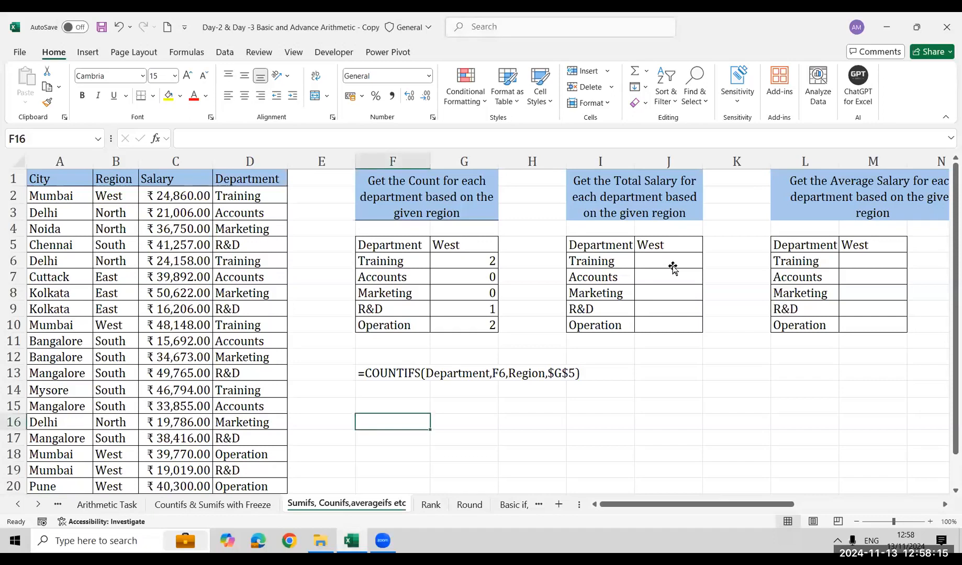
In the workbook copy, select cell J6 of the total salary table
{"action": "left_click", "coordinate": [673, 269]}
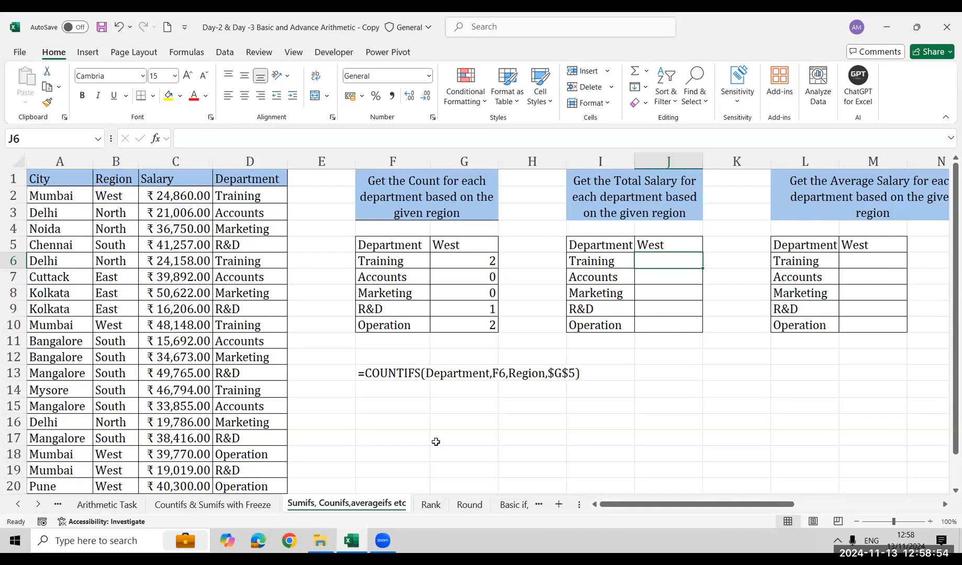
{"action": "key", "text": "Right"}
{"action": "key", "text": "Right"}
{"action": "key", "text": "Right"}
{"action": "key", "text": "Right"}
{"action": "key", "text": "Right"}
{"action": "key", "text": "Right"}
{"action": "key", "text": "Right"}
{"action": "key", "text": "Right"}
{"action": "key", "text": "Right"}
{"action": "key", "text": "Right"}
{"action": "key", "text": "Right"}
{"action": "key", "text": "Right"}
{"action": "key", "text": "Right"}
{"action": "key", "text": "Right"}
{"action": "key", "text": "Right"}
{"action": "key", "text": "Left"}
{"action": "key", "text": "Left"}
{"action": "key", "text": "Left"}
{"action": "key", "text": "Left"}
{"action": "key", "text": "Left"}
{"action": "key", "text": "Left"}
{"action": "key", "text": "Left"}
{"action": "key", "text": "Left"}
{"action": "key", "text": "Left"}
{"action": "key", "text": "Left"}
{"action": "key", "text": "Left"}
{"action": "key", "text": "Left"}
{"action": "key", "text": "Left"}
{"action": "key", "text": "Left"}
{"action": "key", "text": "Left"}
{"action": "key", "text": "Left"}
{"action": "key", "text": "Left"}
{"action": "key", "text": "Left"}
{"action": "key", "text": "Left"}
{"action": "key", "text": "Left"}
{"action": "key", "text": "Right"}
{"action": "key", "text": "Right"}
{"action": "key", "text": "Right"}
{"action": "key", "text": "Right"}
{"action": "key", "text": "Right"}
{"action": "key", "text": "Right"}
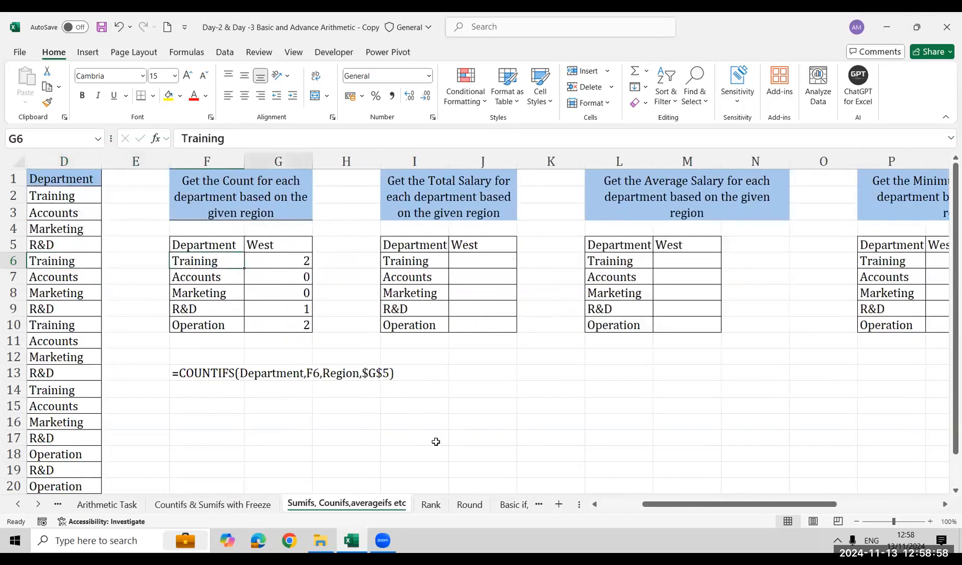
Start a SUMIFS formula in J6 with the named range Salary as the sum range
{"action": "type", "text": "="}
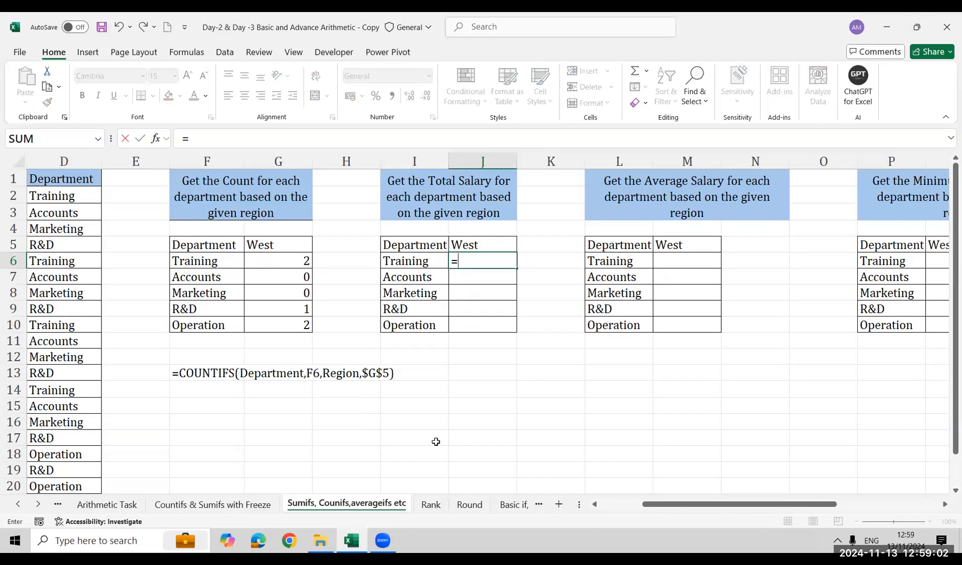
{"action": "type", "text": "sum"}
{"action": "key", "text": "Down"}
{"action": "key", "text": "Down"}
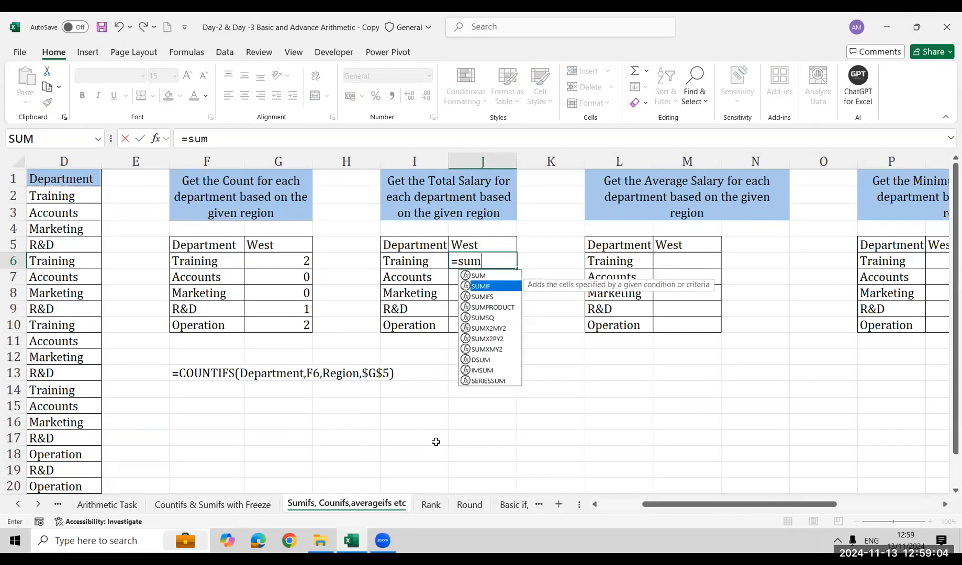
{"action": "key", "text": "Tab"}
{"action": "type", "text": "sal"}
{"action": "key", "text": "Tab"}
{"action": "type", "text": ","}
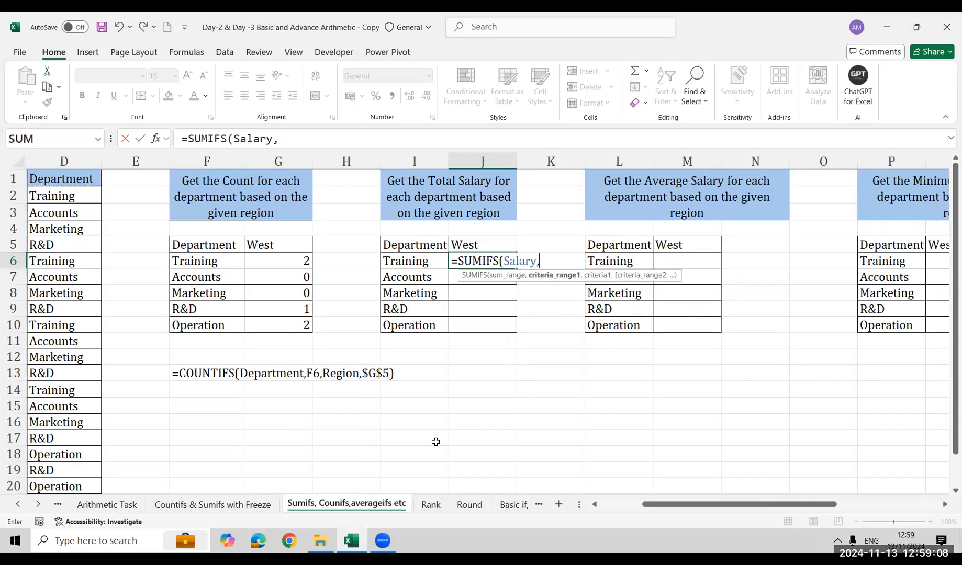
{"action": "type", "text": "dep"}
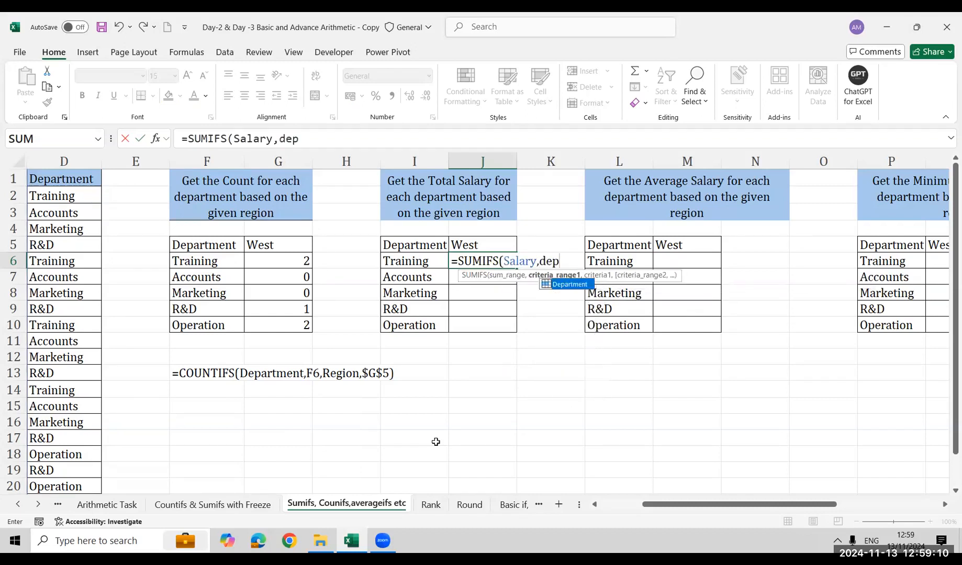
Add the named range Department with I6 as the first condition of the SUMIFS formula in J6
{"action": "key", "text": "Tab"}
{"action": "type", "text": ","}
{"action": "key", "text": "Left"}
{"action": "type", "text": ","}
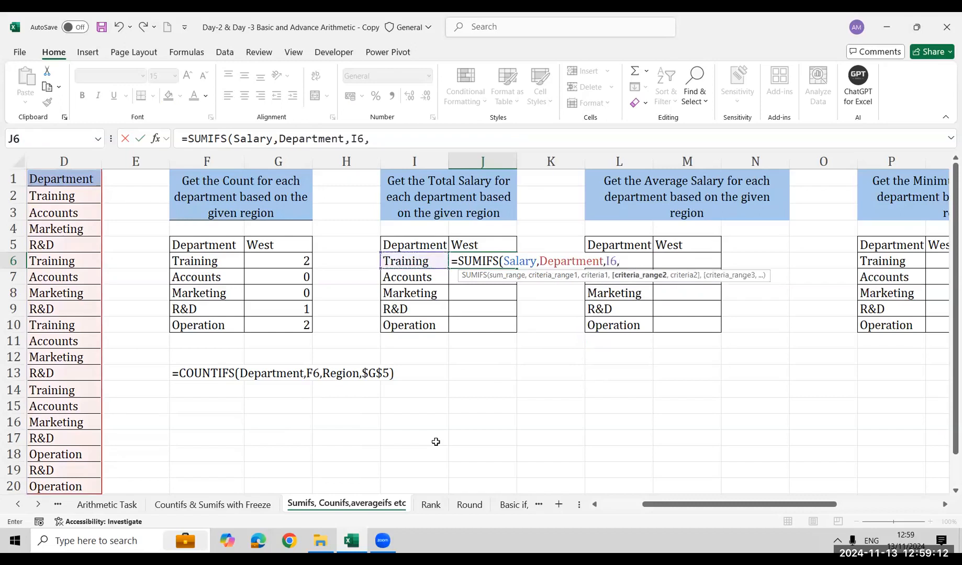
{"action": "type", "text": "reg"}
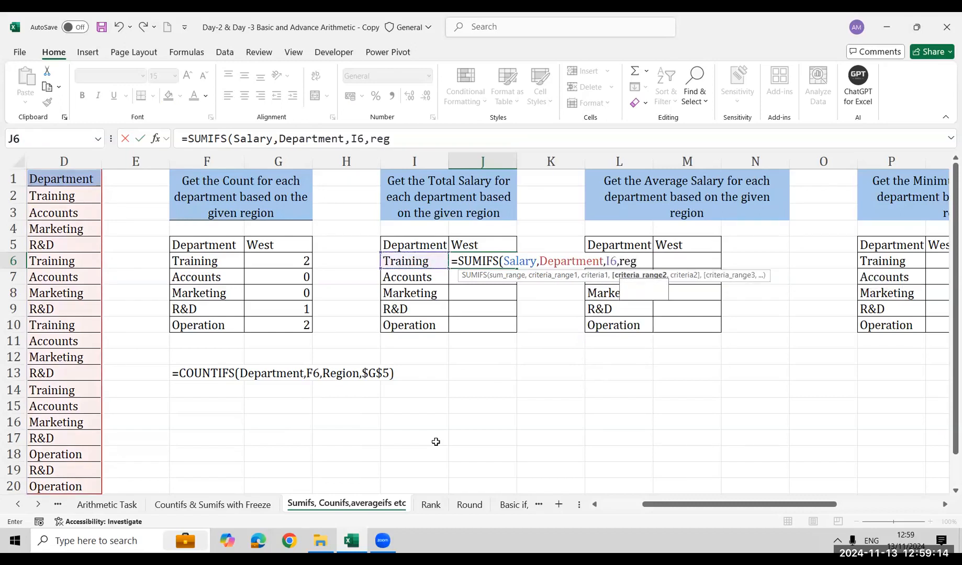
Complete the J6 formula with Region and the locked West heading $J$5, entering =SUMIFS(Salary,Department,I6,Region,$J$5)
{"action": "key", "text": "Tab"}
{"action": "type", "text": ","}
{"action": "key", "text": "Left"}
{"action": "key", "text": "Up"}
{"action": "key", "text": "Right"}
{"action": "key", "text": "F4"}
{"action": "type", "text": ")"}
{"action": "key", "text": "Return"}
Fill the total salary formula from J6 down to J10
{"action": "key", "text": "Down"}
{"action": "key", "text": "Down"}
{"action": "key", "text": "Down"}
{"action": "key", "text": "ctrl+shift+Up"}
{"action": "key", "text": "ctrl+d"}
Start an AVERAGEIFS formula in M6 with the named range Salary as the average range
{"action": "key", "text": "Right"}
{"action": "key", "text": "Right"}
{"action": "key", "text": "Right"}
{"action": "key", "text": "Up"}
{"action": "key", "text": "Up"}
{"action": "key", "text": "Up"}
{"action": "key", "text": "Up"}
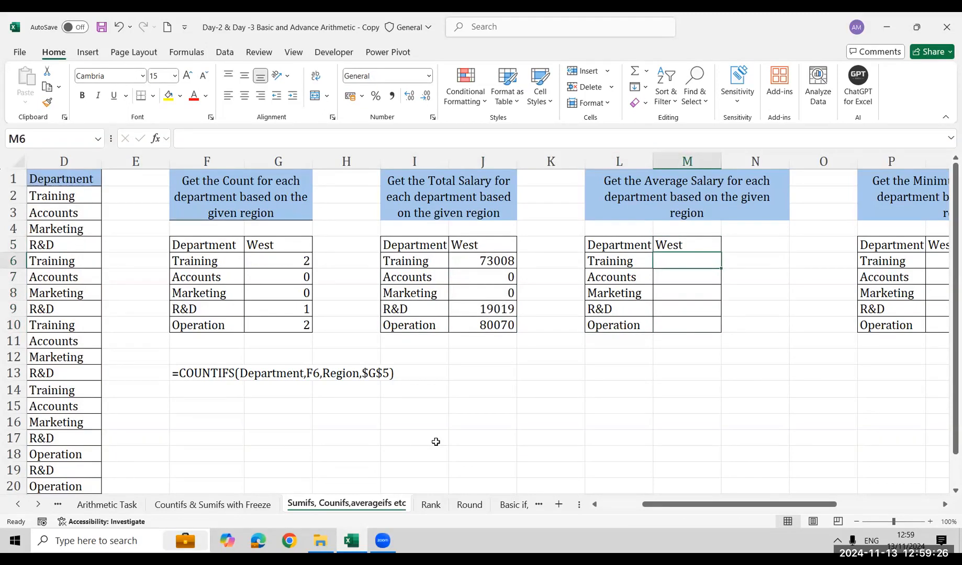
{"action": "type", "text": "=aver"}
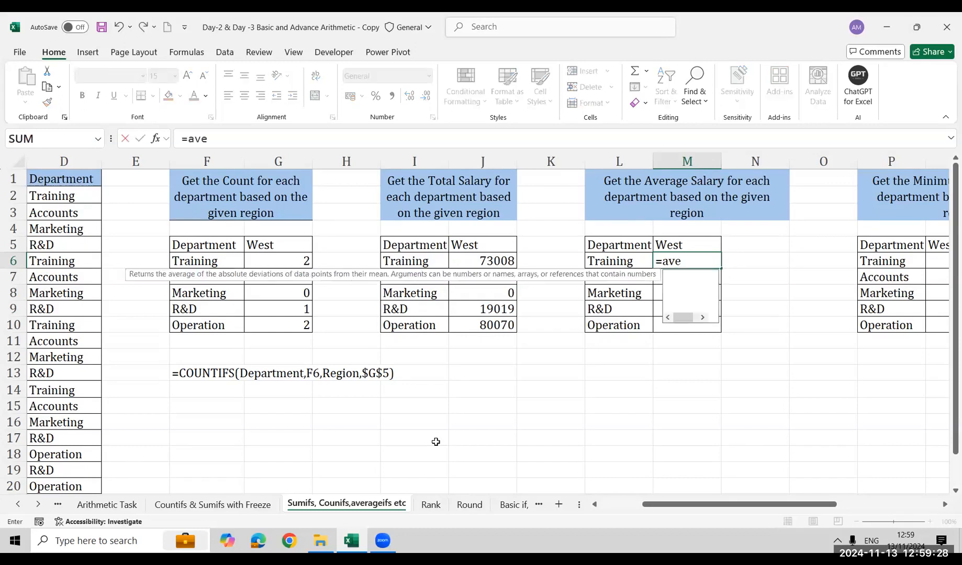
{"action": "key", "text": "Down"}
{"action": "key", "text": "Down"}
{"action": "key", "text": "Down"}
{"action": "key", "text": "Tab"}
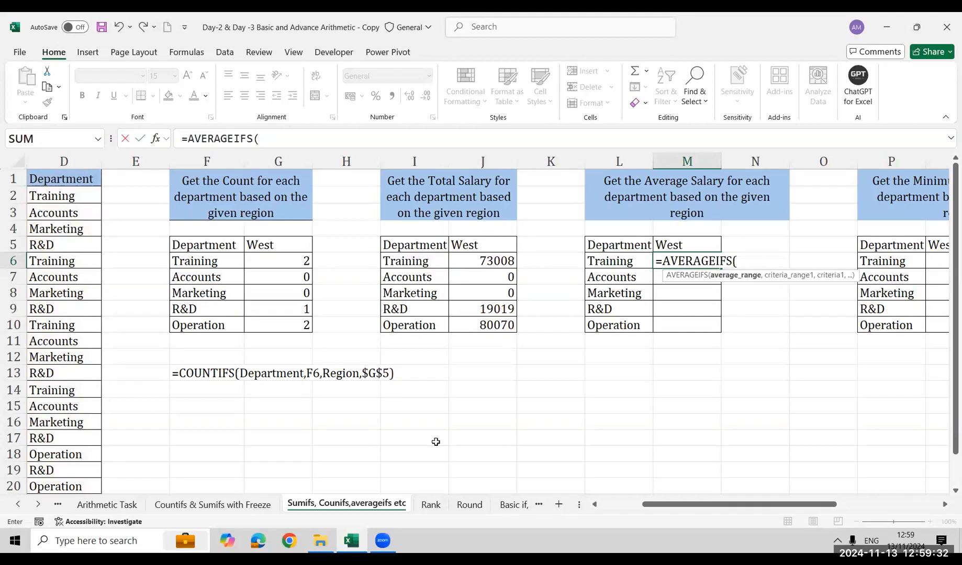
{"action": "type", "text": "sala"}
{"action": "key", "text": "Tab"}
{"action": "type", "text": ",dep"}
Add the named range Department with L6 as the first criterion of the M6 AVERAGEIFS formula
{"action": "key", "text": "Tab"}
{"action": "type", "text": ","}
{"action": "key", "text": "Left"}
{"action": "key", "text": "Left"}
{"action": "key", "text": "Right"}
{"action": "type", "text": ","}
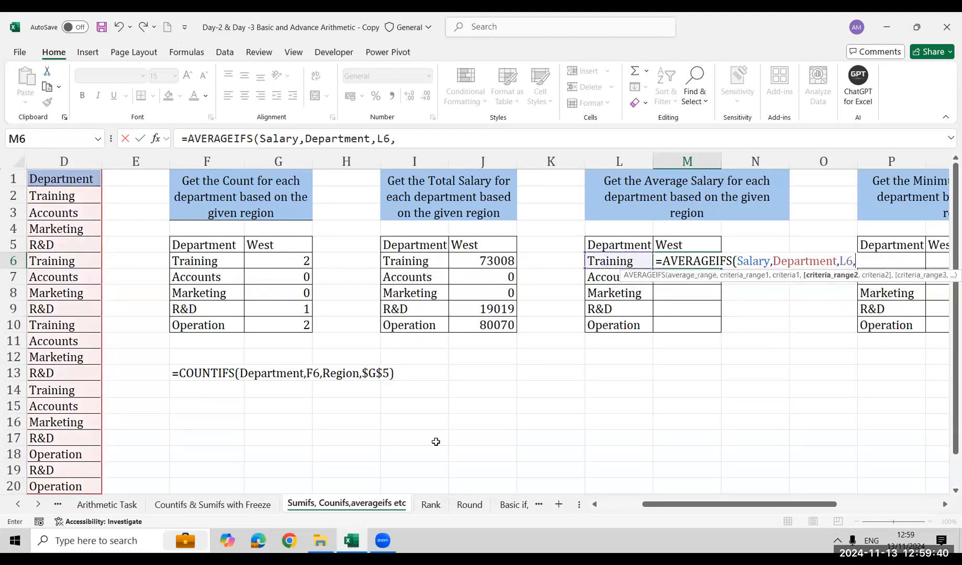
{"action": "type", "text": "reg"}
Complete the M6 formula with Region matched to the absolute reference $M$5, entering =AVERAGEIFS(Salary,Department,L6,Region,$M$5)
{"action": "key", "text": "Tab"}
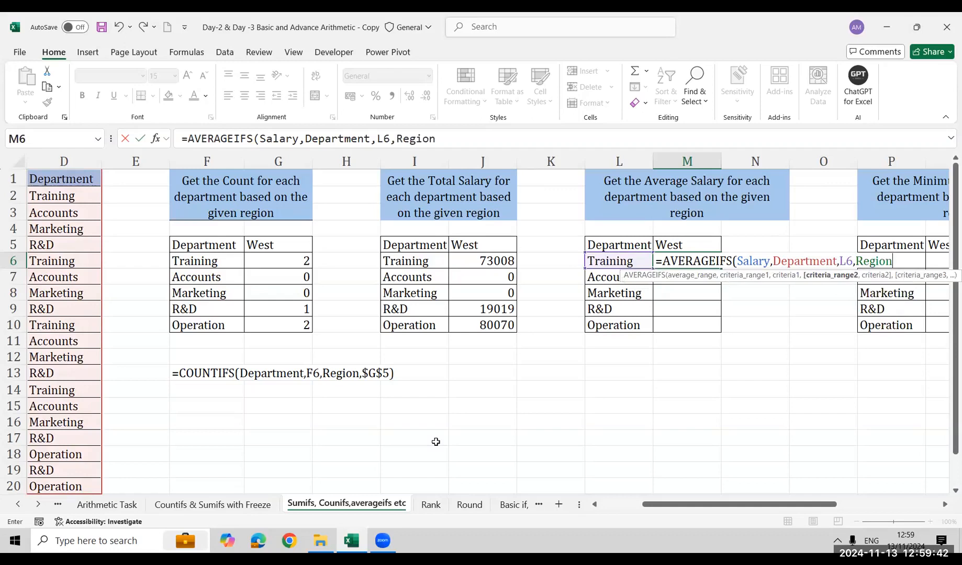
{"action": "type", "text": ","}
{"action": "key", "text": "Up"}
{"action": "key", "text": "F4"}
{"action": "type", "text": ")"}
{"action": "key", "text": "Return"}
Fill the M6 AVERAGEIFS formula down to the Operation row, M10
{"action": "key", "text": "ctrl+Down"}
{"action": "key", "text": "Right"}
{"action": "key", "text": "ctrl+shift+Up"}
{"action": "key", "text": "ctrl+d"}
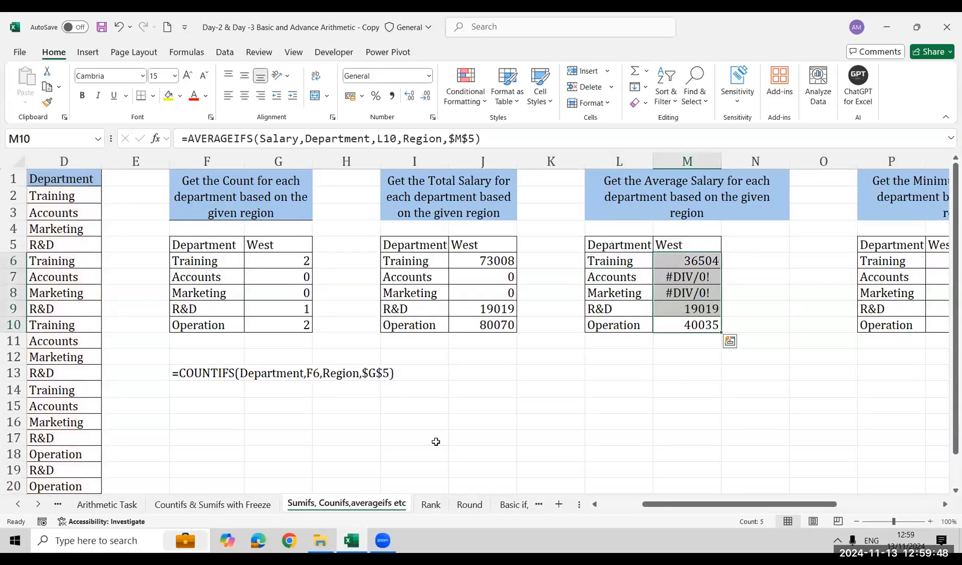
Start a MINIFS formula in Q6, the Training row of the minimum salary table
{"action": "key", "text": "Right"}
{"action": "key", "text": "Right"}
{"action": "key", "text": "Right"}
{"action": "key", "text": "Right"}
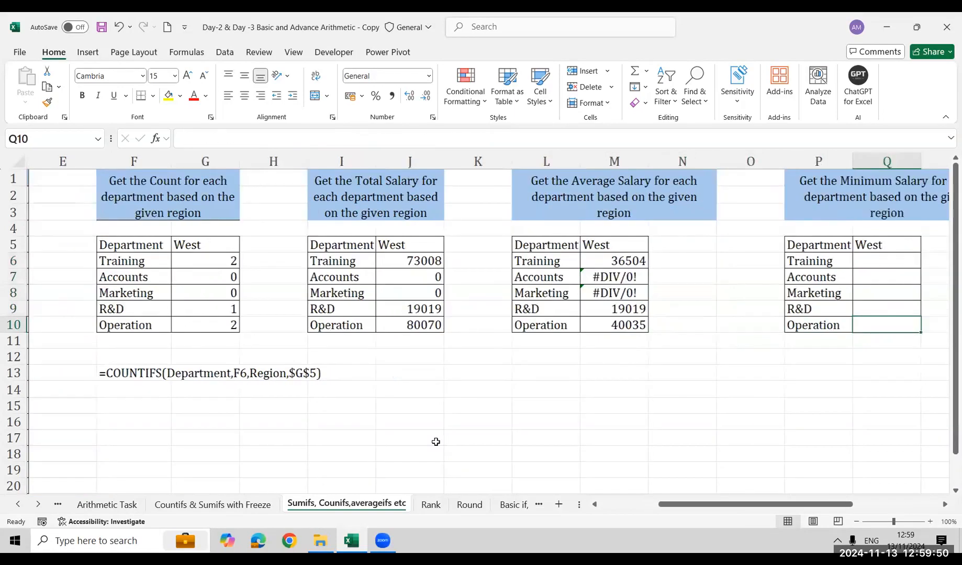
{"action": "key", "text": "Up"}
{"action": "key", "text": "Up"}
{"action": "key", "text": "Up"}
{"action": "key", "text": "Up"}
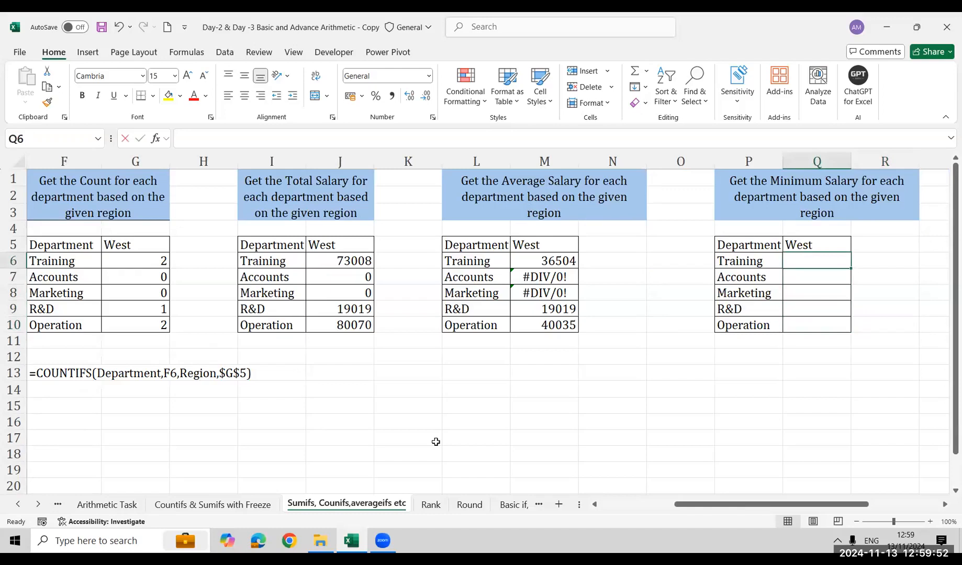
{"action": "type", "text": "=min"}
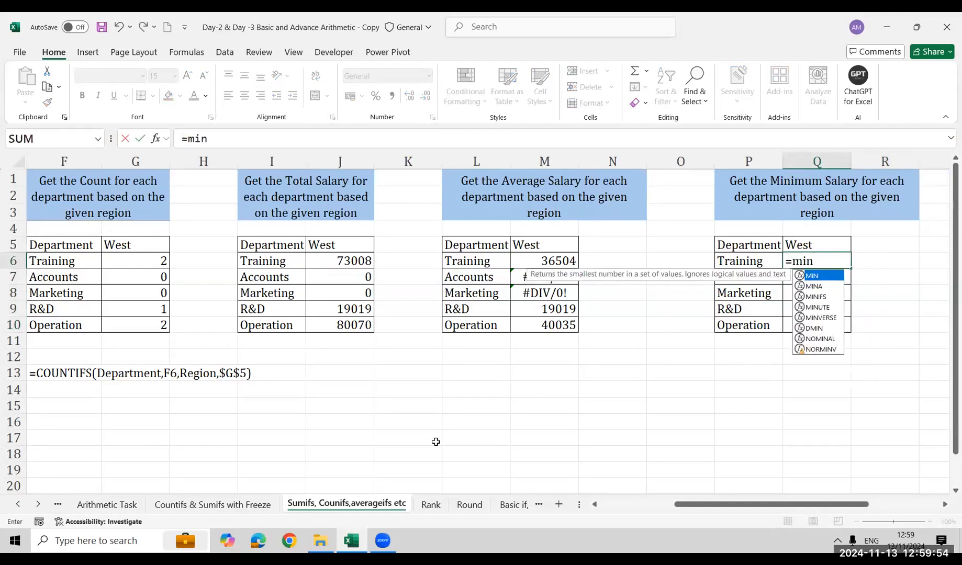
{"action": "key", "text": "Down"}
{"action": "key", "text": "Down"}
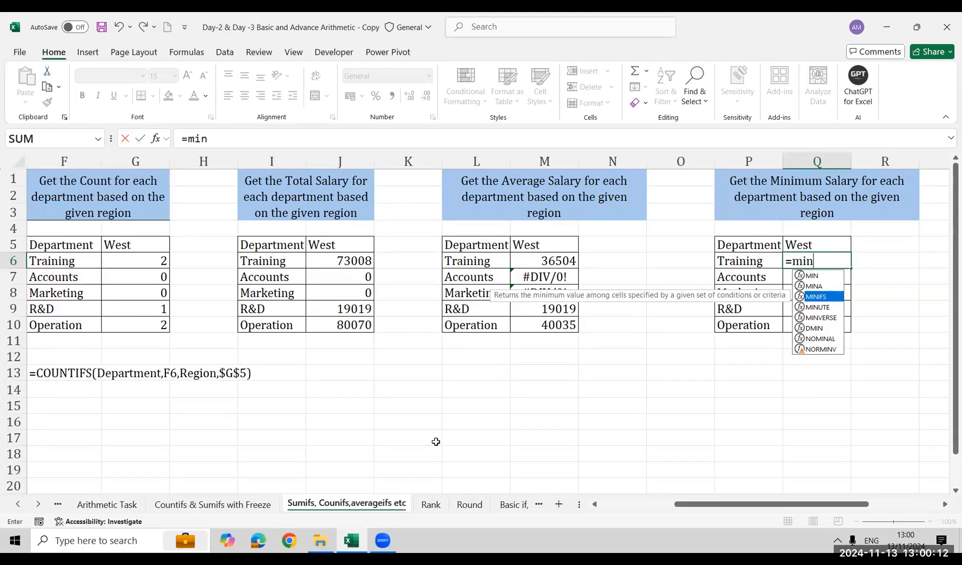
{"action": "key", "text": "Tab"}
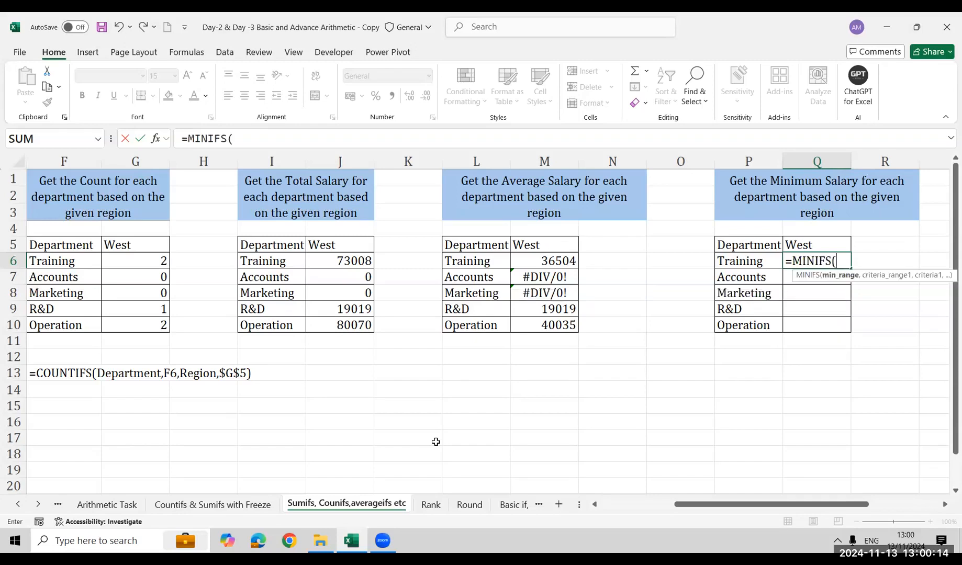
Add the named range Salary as the minimum range and Department matched to P6 as the first criterion of the Q6 MINIFS formula
{"action": "type", "text": "sala"}
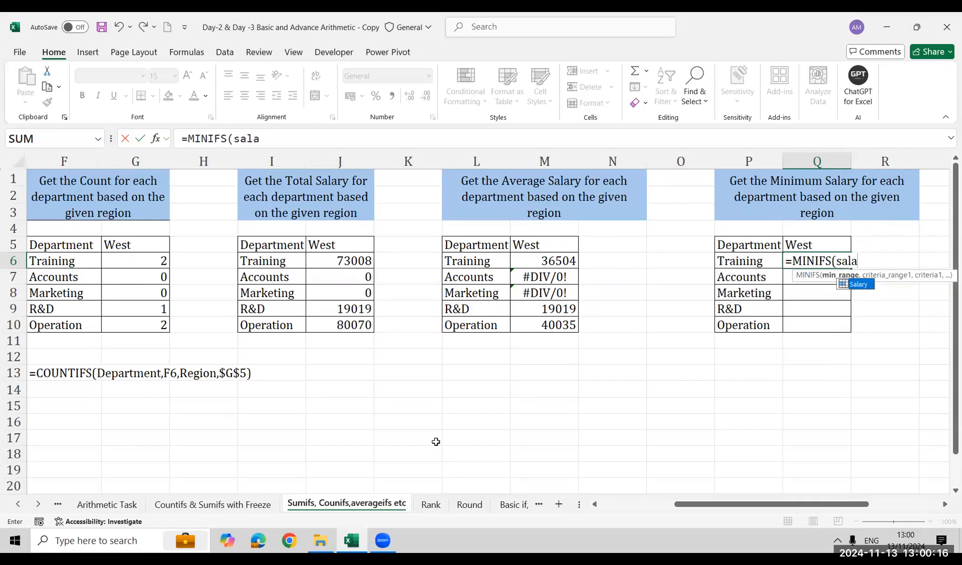
{"action": "key", "text": "Tab"}
{"action": "type", "text": ","}
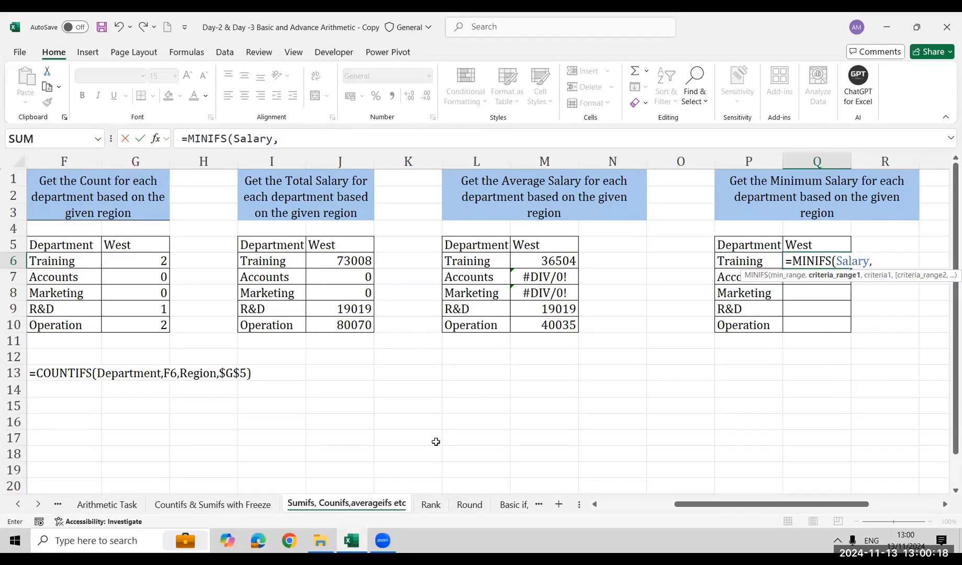
{"action": "type", "text": "regi"}
{"action": "key", "text": "BackSpace"}
{"action": "key", "text": "BackSpace"}
{"action": "key", "text": "BackSpace"}
{"action": "key", "text": "BackSpace"}
{"action": "type", "text": "dep"}
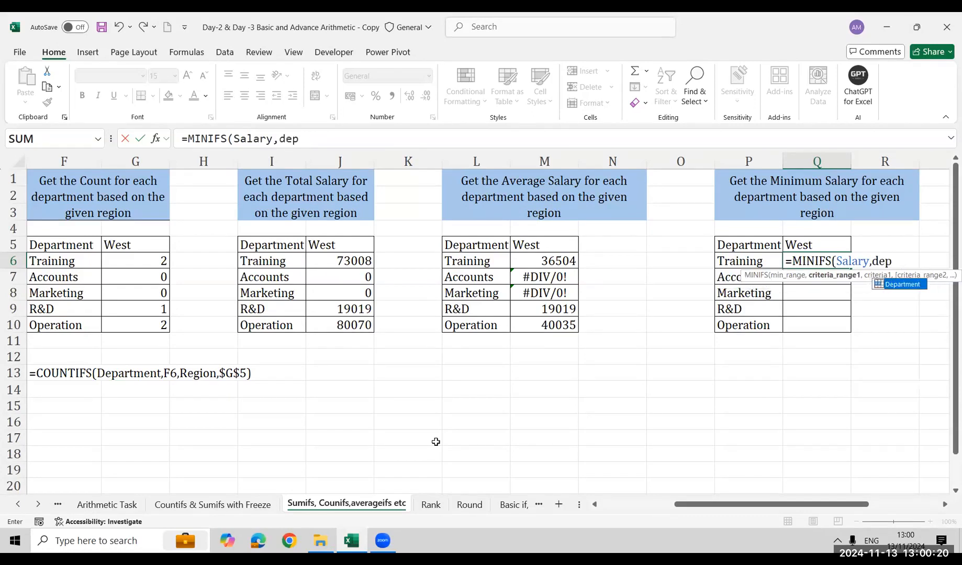
{"action": "key", "text": "Tab"}
{"action": "type", "text": ","}
{"action": "key", "text": "Left"}
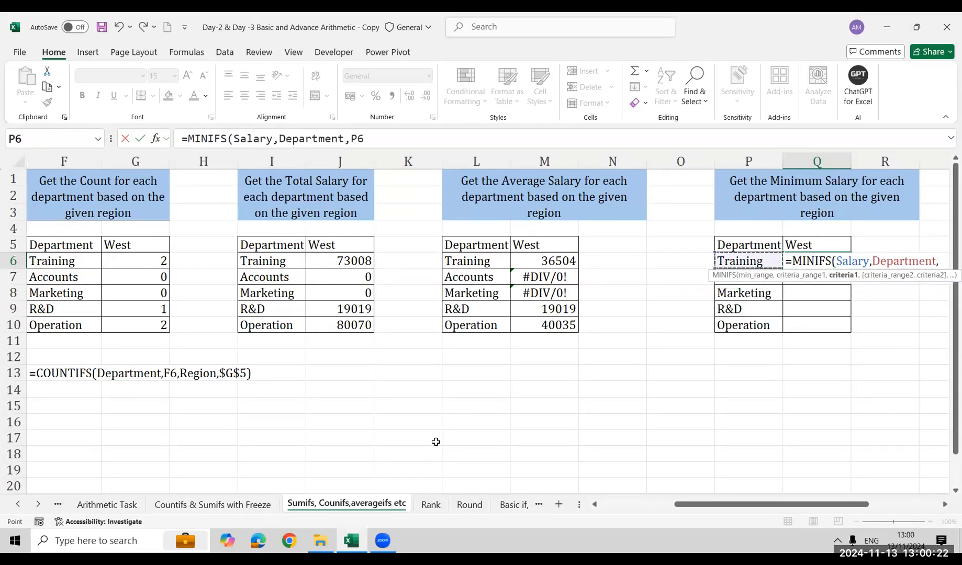
{"action": "type", "text": ",reg"}
Complete the Q6 formula with Region matched to the absolute reference $Q$5, entering =MINIFS(Salary,Department,P6,Region,$Q$5)
{"action": "key", "text": "Tab"}
{"action": "type", "text": ","}
{"action": "key", "text": "Up"}
{"action": "key", "text": "Up"}
{"action": "key", "text": "Down"}
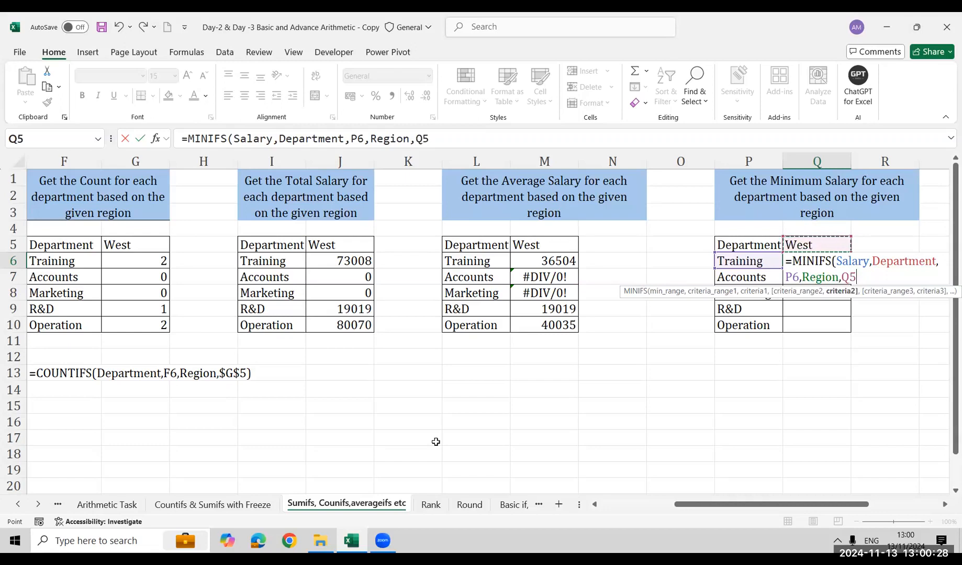
{"action": "key", "text": "F4"}
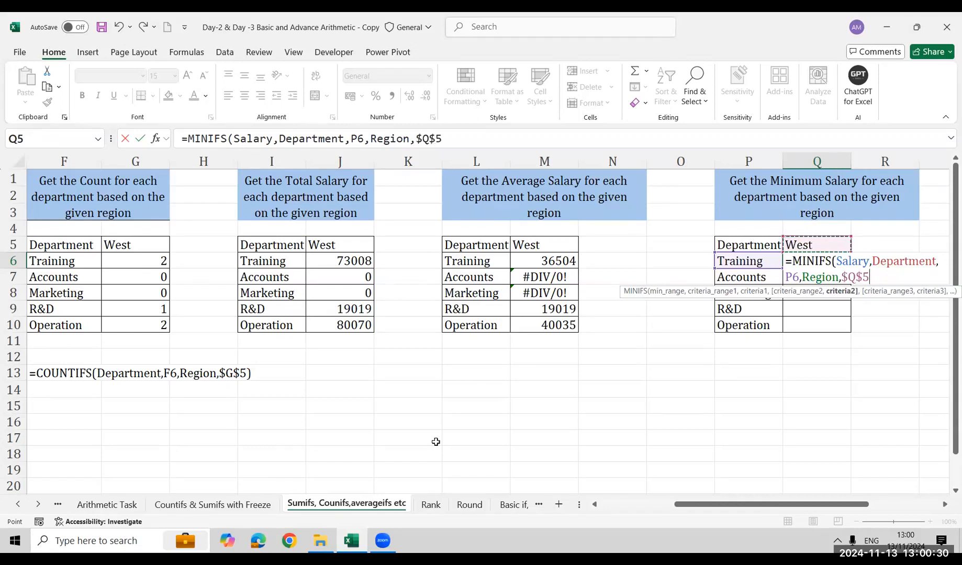
{"action": "type", "text": ")"}
{"action": "key", "text": "Return"}
Fill the Q6 MINIFS formula down to the Operation row, Q10
{"action": "key", "text": "Right"}
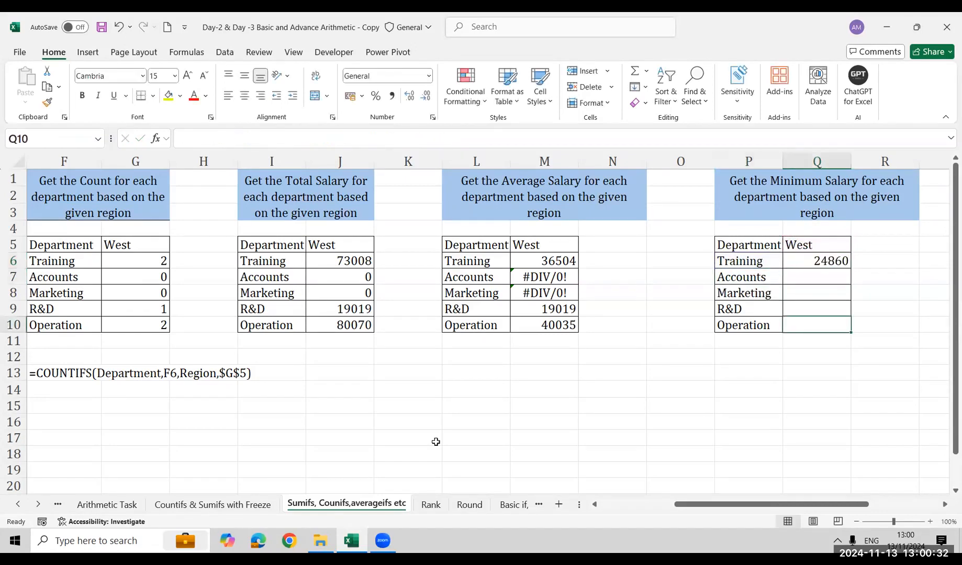
{"action": "key", "text": "ctrl+shift+Up"}
{"action": "key", "text": "ctrl+d"}
Start a MAXIFS formula in U6, the Training row of the maximum salary table
{"action": "key", "text": "Right"}
{"action": "key", "text": "Right"}
{"action": "key", "text": "Right"}
{"action": "key", "text": "Right"}
{"action": "key", "text": "Right"}
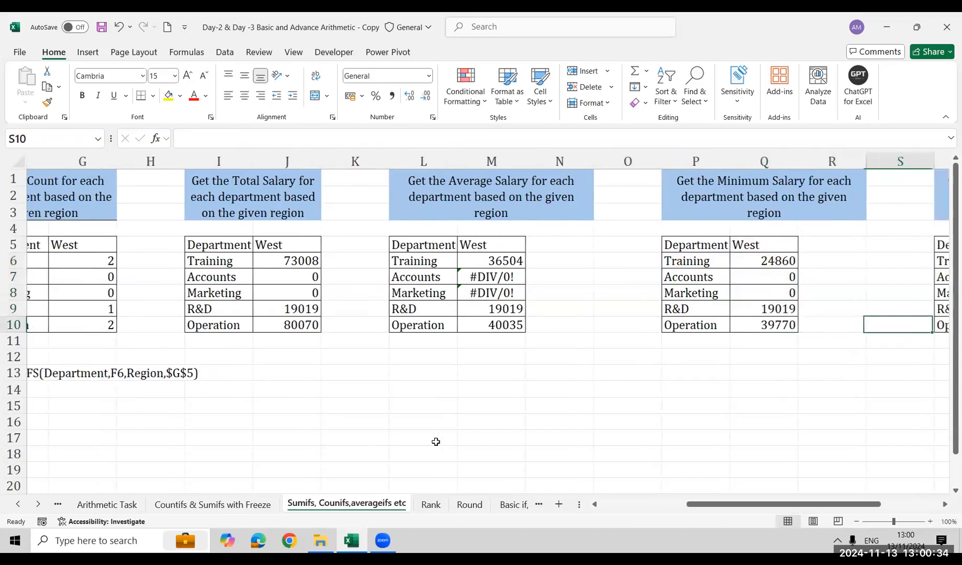
{"action": "key", "text": "Up"}
{"action": "key", "text": "Up"}
{"action": "key", "text": "Up"}
{"action": "key", "text": "Left"}
{"action": "key", "text": "Up"}
{"action": "type", "text": "=maxif"}
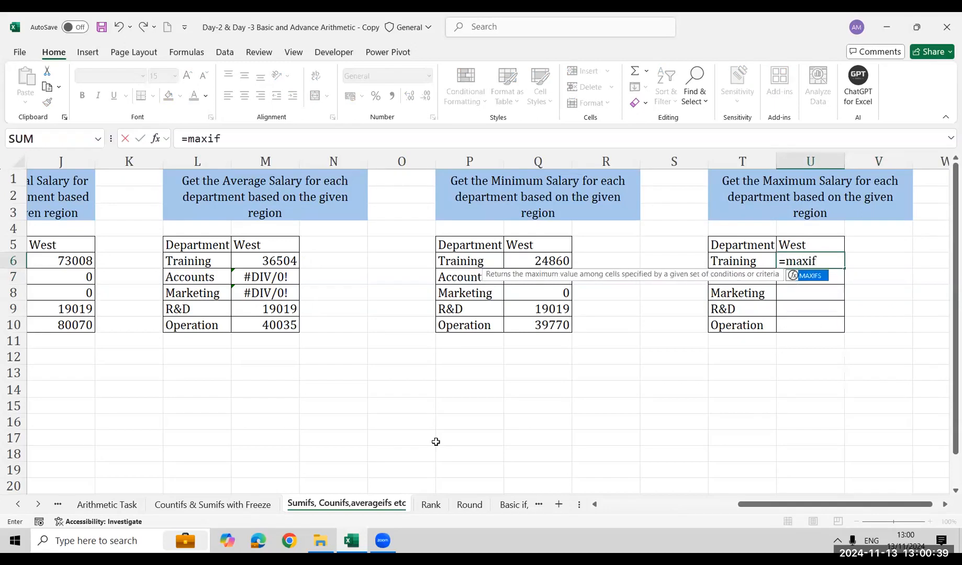
{"action": "key", "text": "Tab"}
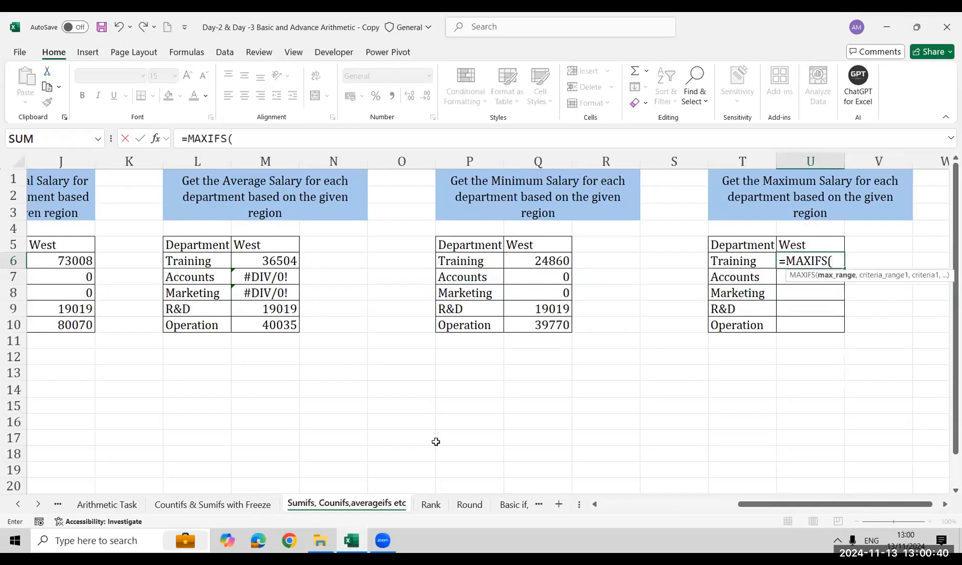
Add the named range Salary as the maximum range and Department matched to T6 as the first criterion of the U6 MAXIFS formula
{"action": "type", "text": "salar"}
{"action": "key", "text": "Tab"}
{"action": "type", "text": ",reg"}
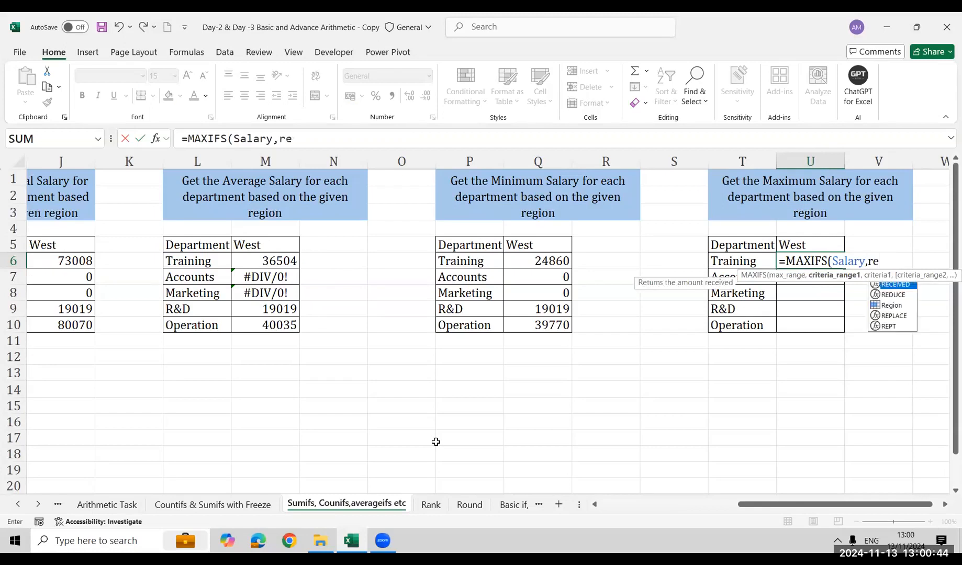
{"action": "key", "text": "BackSpace"}
{"action": "key", "text": "BackSpace"}
{"action": "key", "text": "BackSpace"}
{"action": "type", "text": "dep"}
{"action": "key", "text": "Tab"}
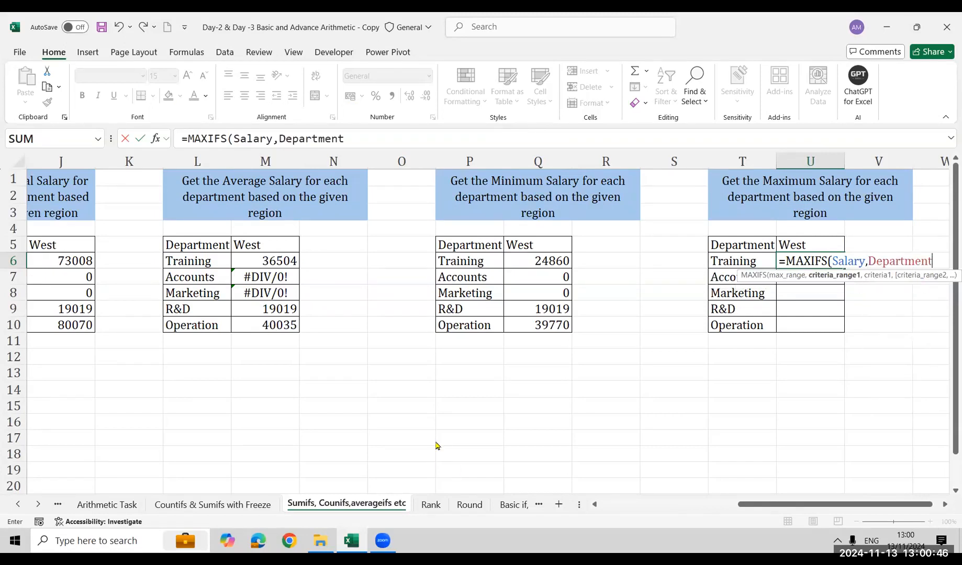
{"action": "key", "text": "Return"}
{"action": "key", "text": "Return"}
{"action": "type", "text": ","}
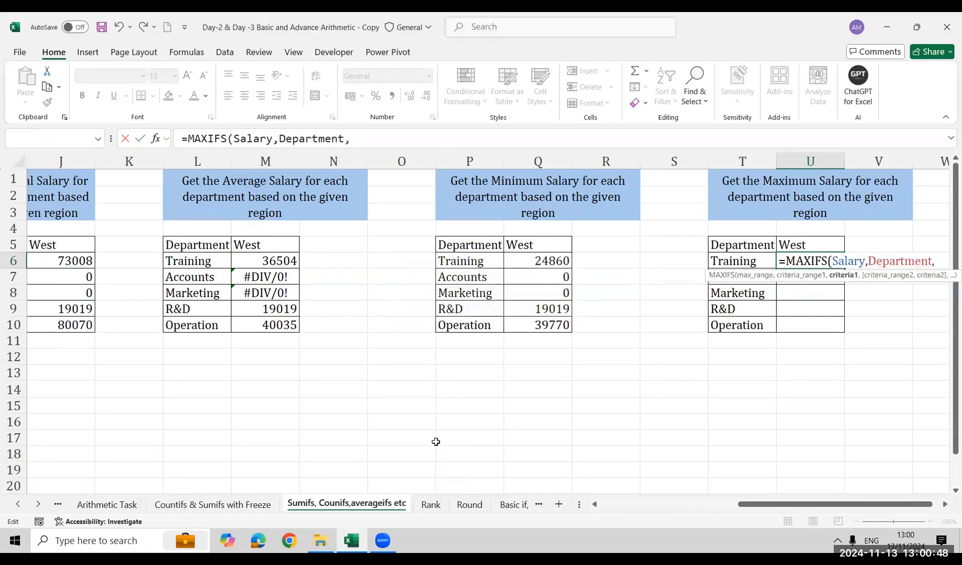
{"action": "key", "text": "F2"}
{"action": "key", "text": "Left"}
{"action": "type", "text": ","}
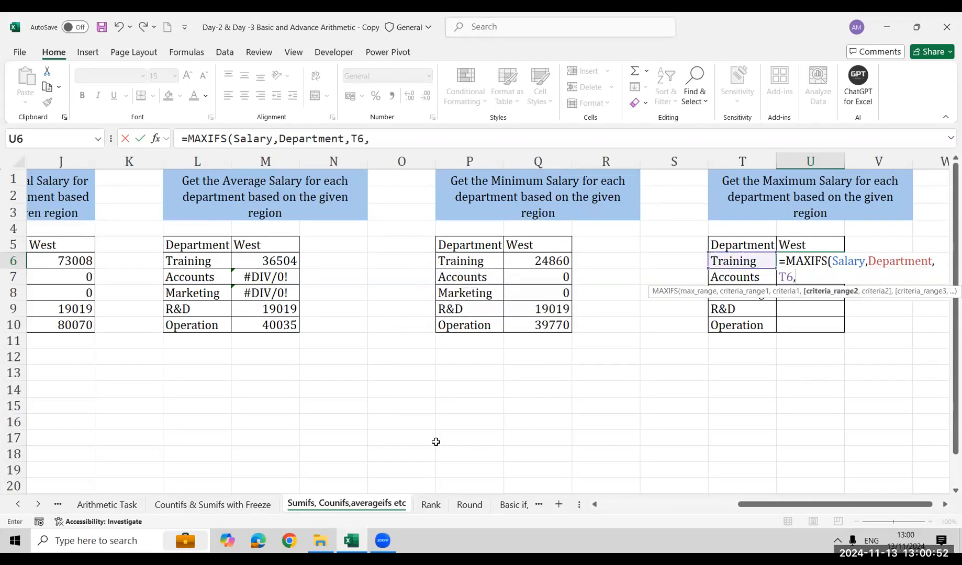
{"action": "type", "text": "regi"}
Complete the U6 formula with Region matched to the absolute reference $U$5, entering =MAXIFS(Salary,Department,T6,Region,$U$5)
{"action": "key", "text": "Tab"}
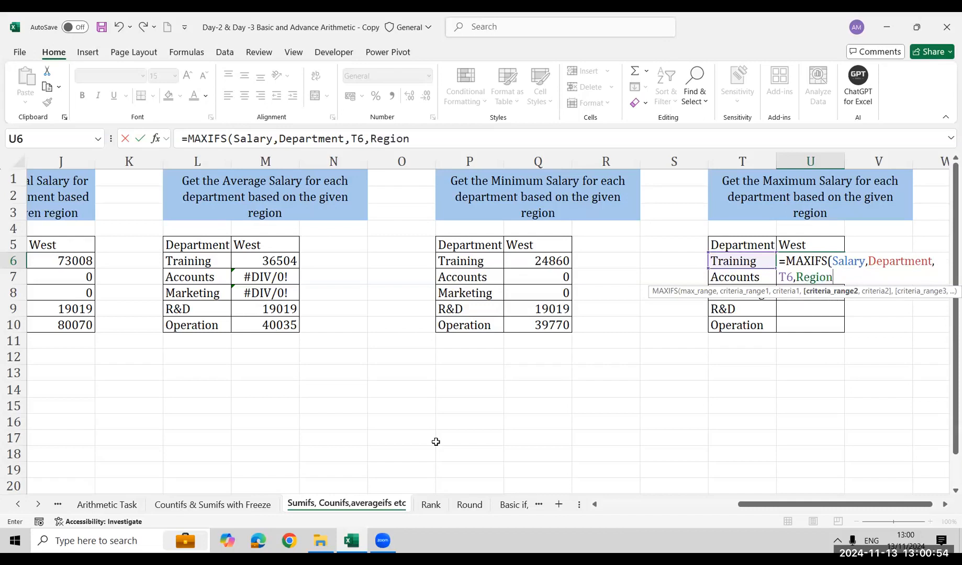
{"action": "type", "text": ","}
{"action": "key", "text": "Up"}
{"action": "key", "text": "F4"}
{"action": "type", "text": ")"}
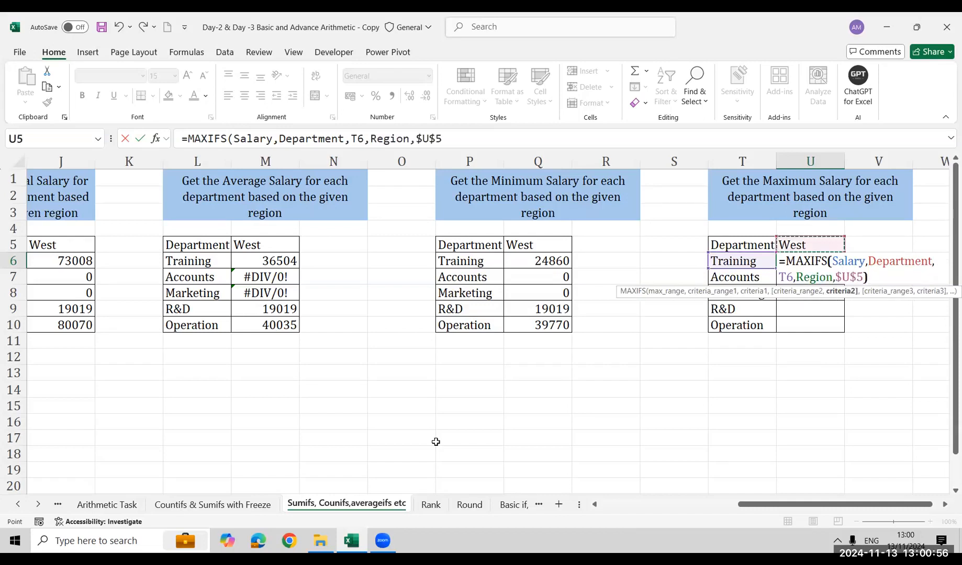
{"action": "key", "text": "Return"}
Fill the U6 MAXIFS formula down to the Operation row, U10
{"action": "key", "text": "Left"}
{"action": "key", "text": "ctrl+Down"}
{"action": "key", "text": "Right"}
{"action": "key", "text": "ctrl+shift+Up"}
{"action": "key", "text": "ctrl+d"}
Enter the example division =0/0 in cell K14 below the salary tables
{"action": "key", "text": "Left"}
{"action": "key", "text": "ctrl+Left"}
{"action": "key", "text": "ctrl+Left"}
{"action": "key", "text": "ctrl+Left"}
{"action": "key", "text": "ctrl+Left"}
{"action": "key", "text": "ctrl+Left"}
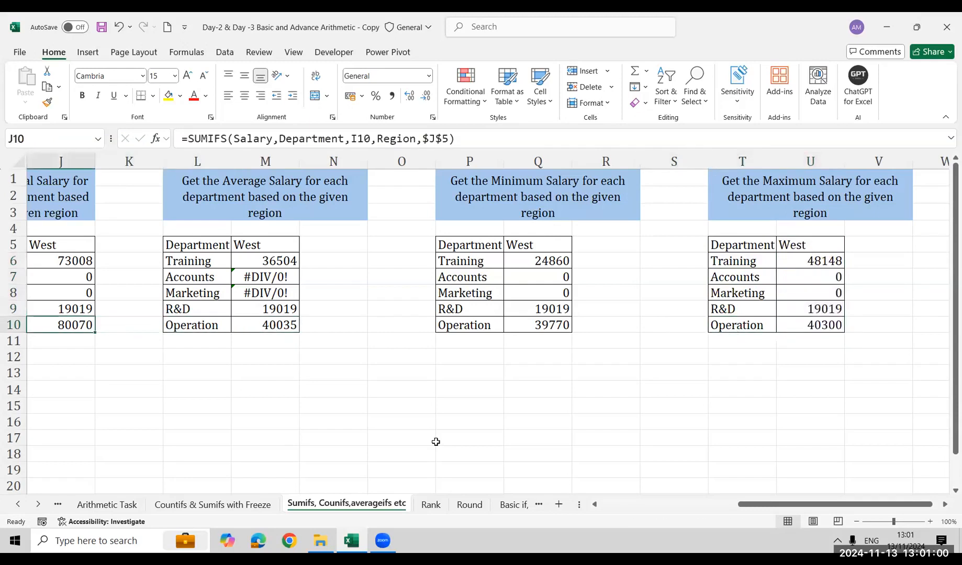
{"action": "key", "text": "ctrl+Left"}
{"action": "key", "text": "ctrl+Left"}
{"action": "key", "text": "Down"}
{"action": "key", "text": "Right"}
{"action": "key", "text": "Right"}
{"action": "key", "text": "Right"}
{"action": "key", "text": "Right"}
{"action": "key", "text": "Down"}
{"action": "key", "text": "Down"}
{"action": "key", "text": "Down"}
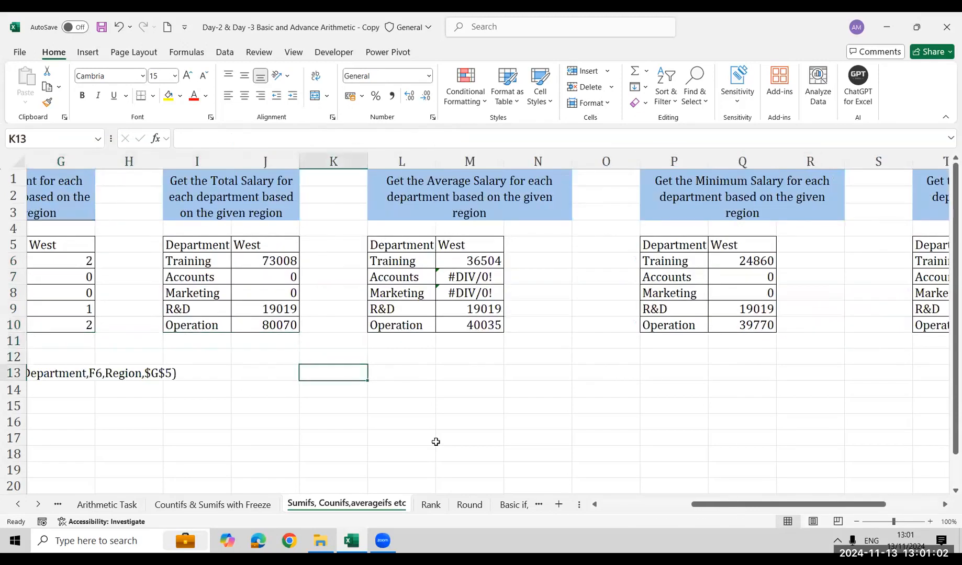
{"action": "type", "text": "=0"}
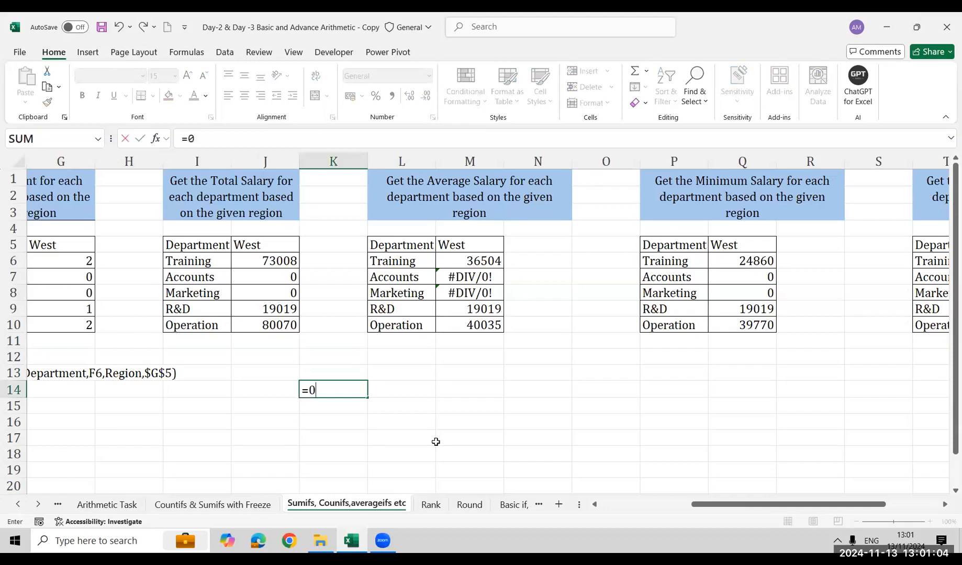
{"action": "type", "text": "/0"}
{"action": "key", "text": "Return"}
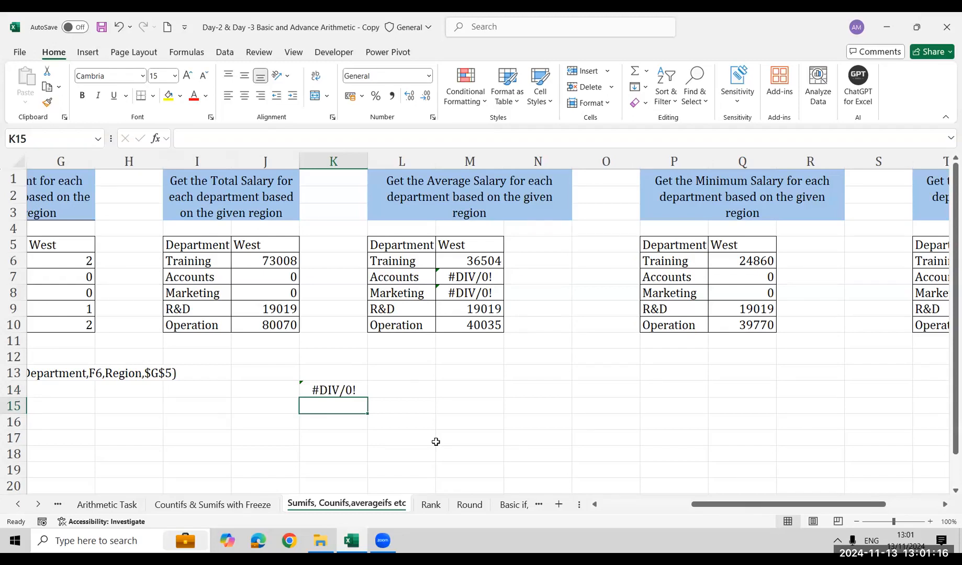
Compare the Accounts and Marketing results across the count, total salary and average salary tables
{"action": "key", "text": "Up"}
{"action": "key", "text": "Up"}
{"action": "key", "text": "Up"}
{"action": "key", "text": "Up"}
{"action": "key", "text": "Up"}
{"action": "key", "text": "Up"}
{"action": "key", "text": "Up"}
{"action": "key", "text": "Left"}
{"action": "key", "text": "Left"}
{"action": "key", "text": "Left"}
{"action": "key", "text": "Left"}
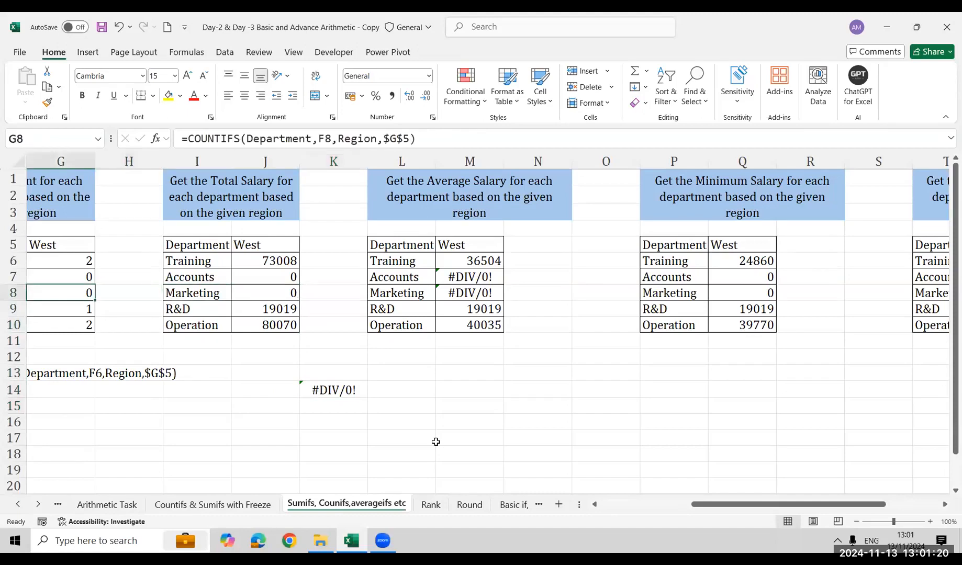
{"action": "key", "text": "Left"}
{"action": "key", "text": "Up"}
{"action": "key", "text": "Right"}
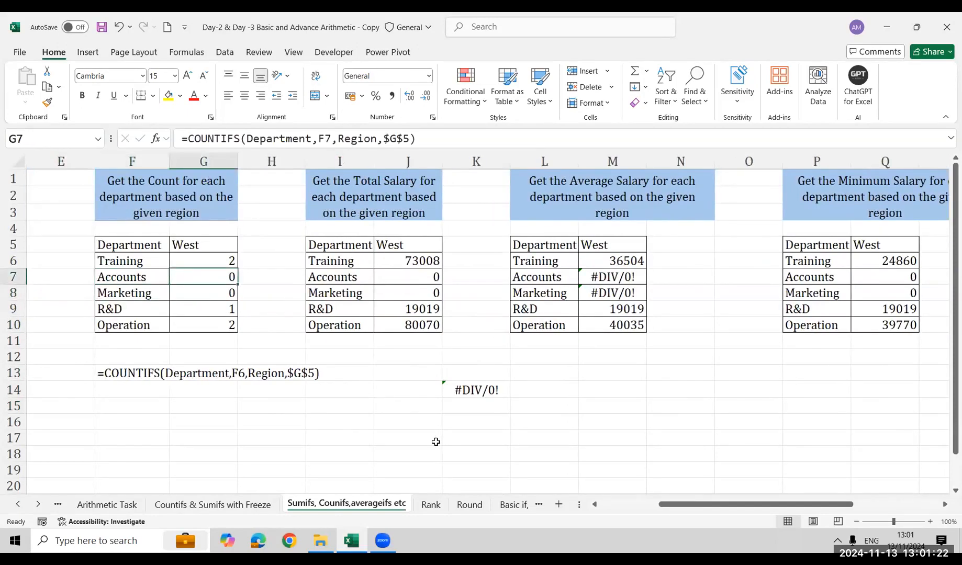
{"action": "key", "text": "shift+Down"}
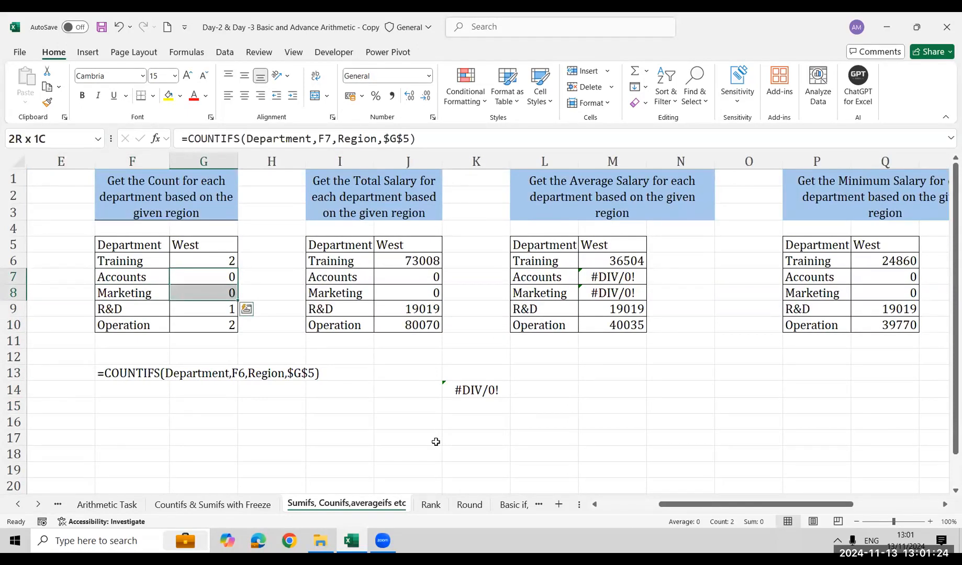
{"action": "key", "text": "Right"}
{"action": "key", "text": "Right"}
{"action": "key", "text": "Right"}
{"action": "key", "text": "shift+Down"}
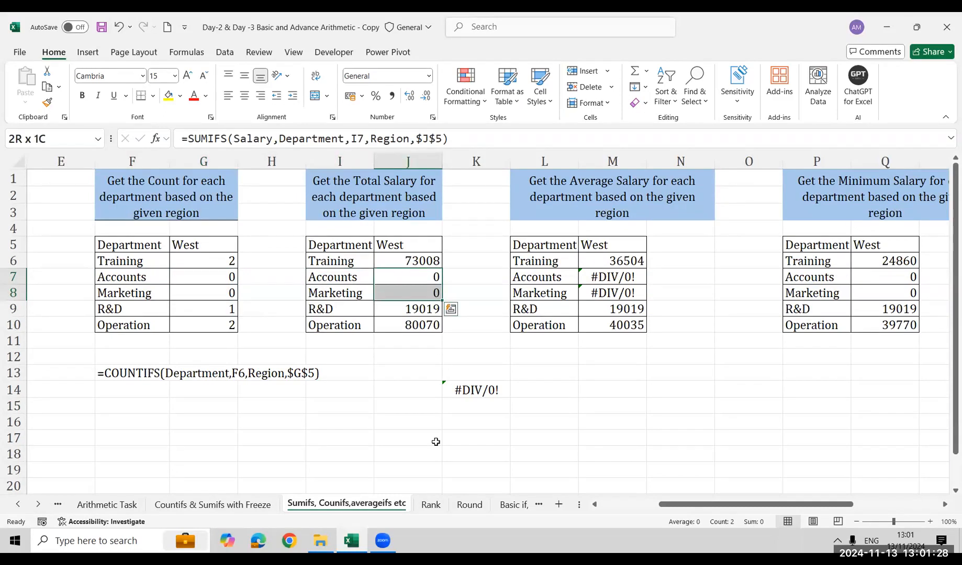
{"action": "key", "text": "Right"}
{"action": "key", "text": "Right"}
{"action": "key", "text": "Right"}
{"action": "key", "text": "shift+Down"}
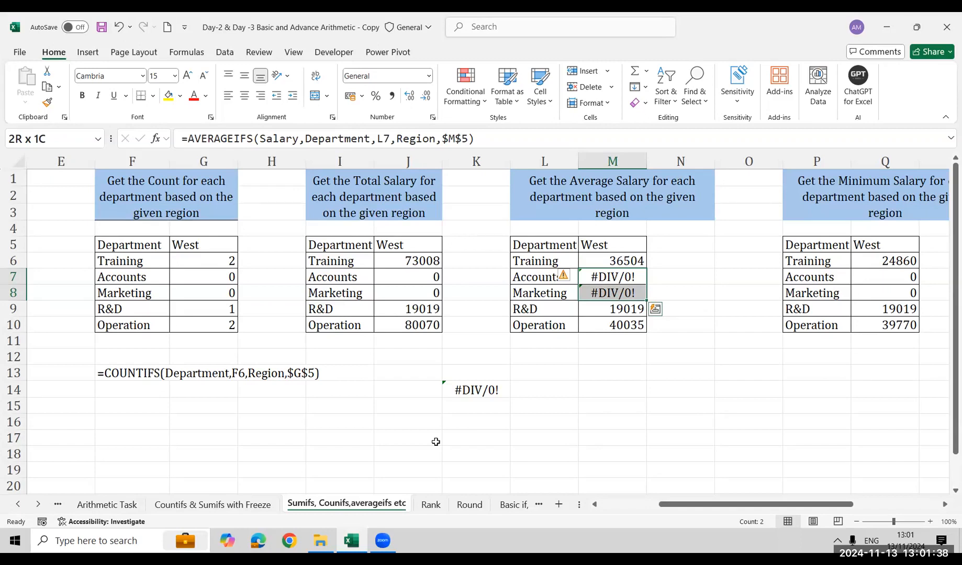
Enter the formula =IFERROR(K14,0) in cell L14, beside the example division error
{"action": "key", "text": "Down"}
{"action": "key", "text": "Down"}
{"action": "key", "text": "Down"}
{"action": "key", "text": "Down"}
{"action": "key", "text": "Down"}
{"action": "key", "text": "Down"}
{"action": "key", "text": "Down"}
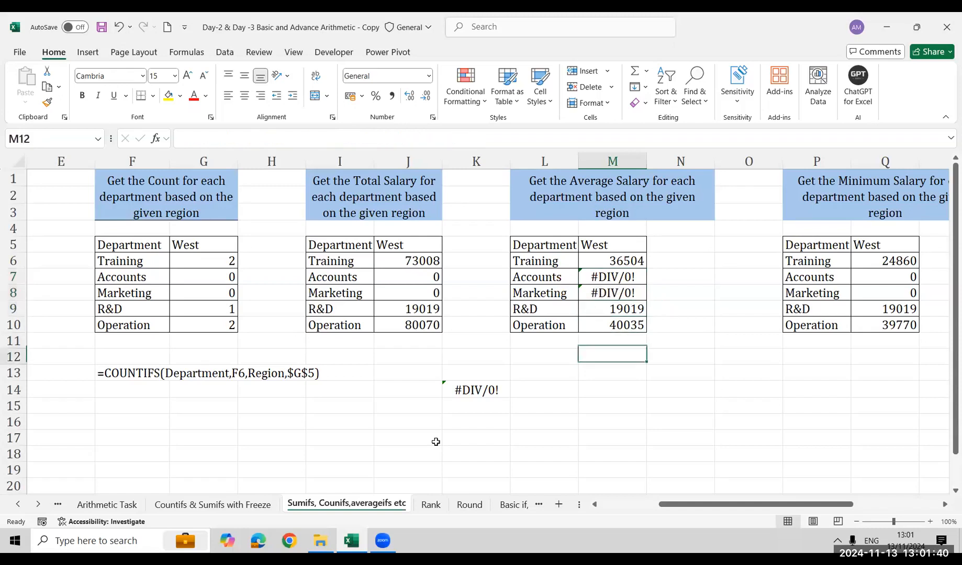
{"action": "key", "text": "Left"}
{"action": "type", "text": "="}
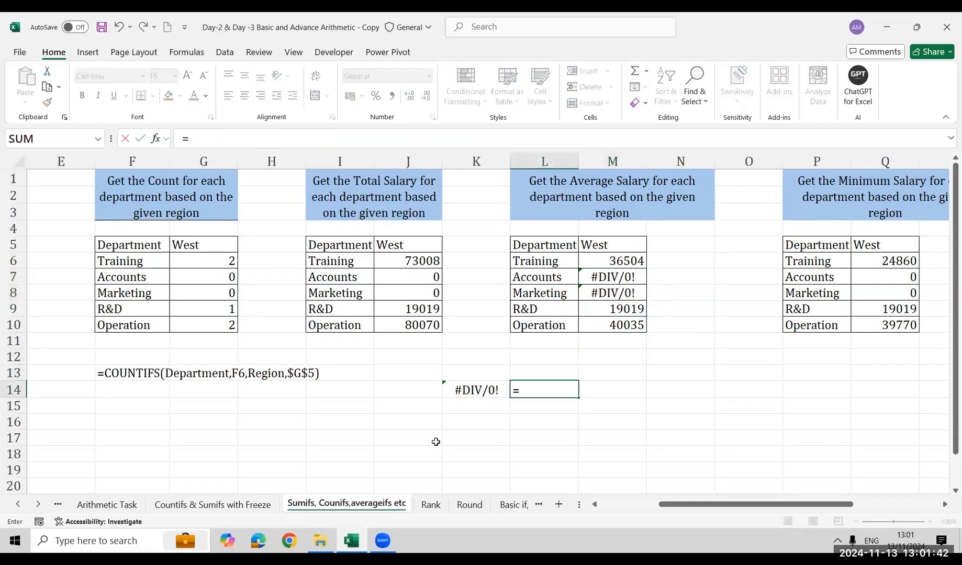
{"action": "type", "text": "IFERR"}
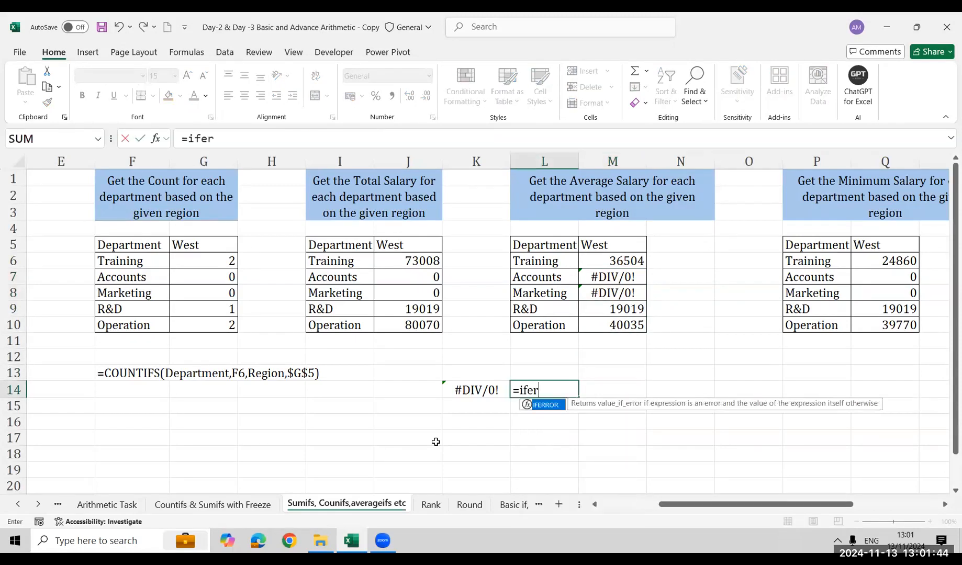
{"action": "key", "text": "Tab"}
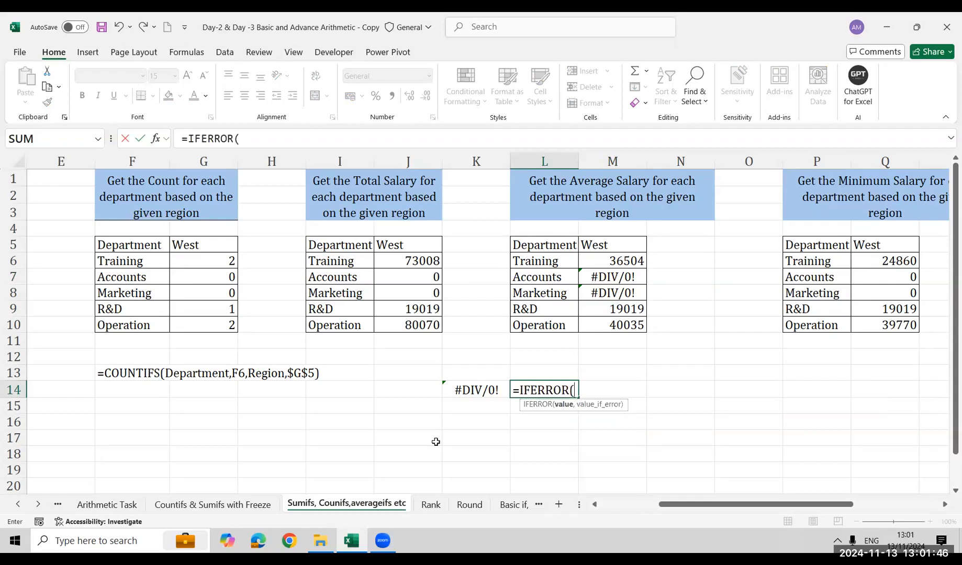
{"action": "key", "text": "Left"}
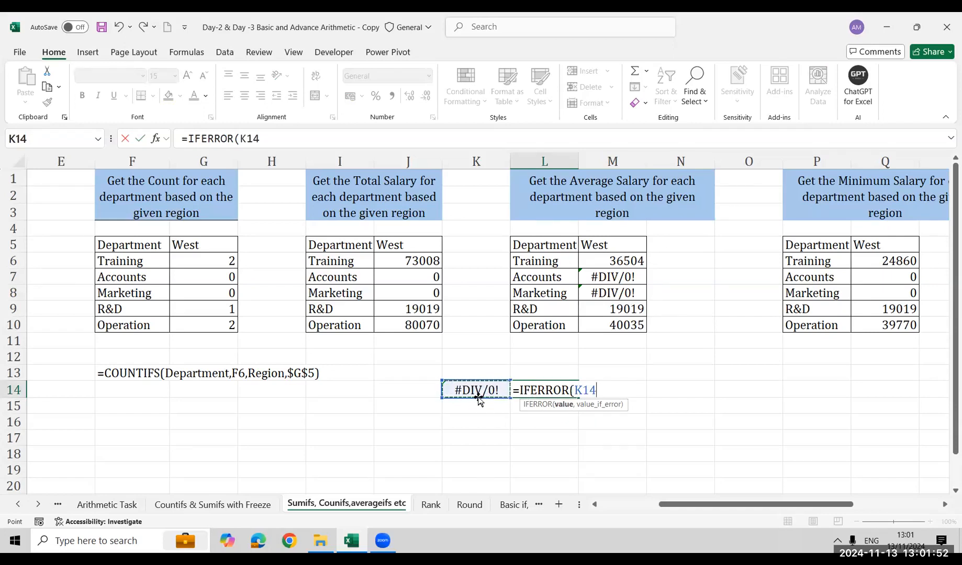
{"action": "type", "text": ",0"}
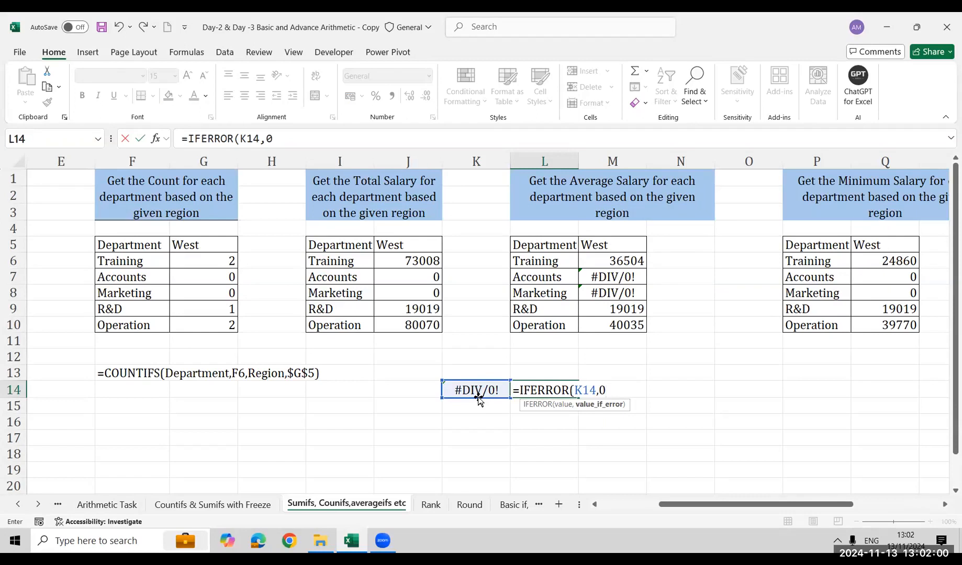
{"action": "type", "text": ")"}
{"action": "key", "text": "Return"}
{"action": "key", "text": "Up"}
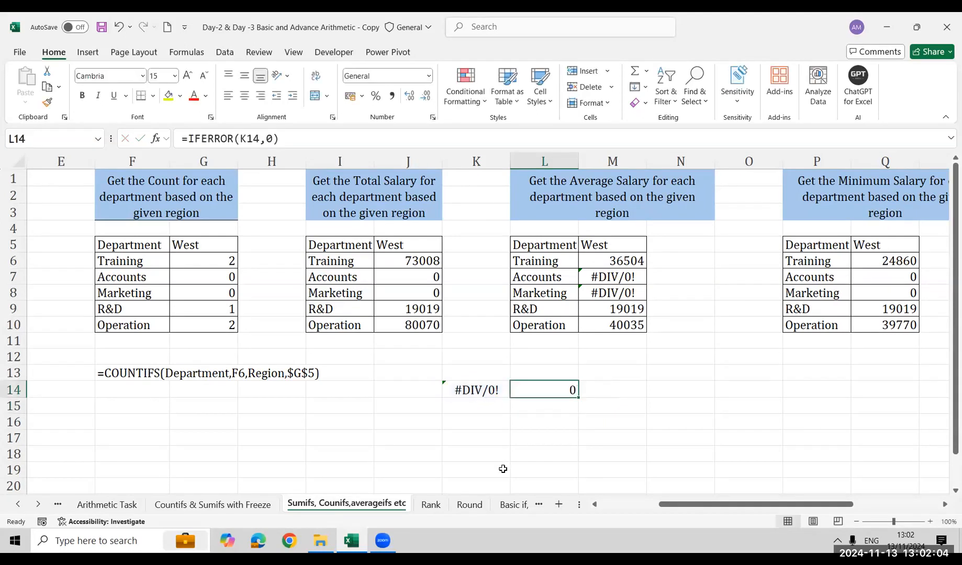
Enter 500 in K15, fill the IFERROR formula down to L15, and inspect the formula in L14
{"action": "key", "text": "Down"}
{"action": "key", "text": "Left"}
{"action": "type", "text": "500"}
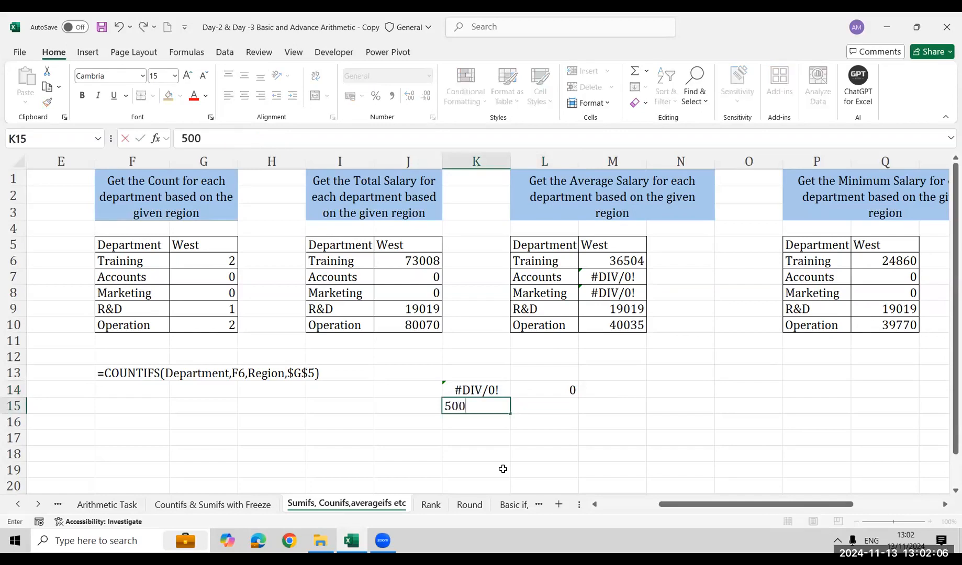
{"action": "key", "text": "Return"}
{"action": "key", "text": "Up"}
{"action": "key", "text": "Right"}
{"action": "key", "text": "ctrl+d"}
{"action": "key", "text": "Down"}
{"action": "key", "text": "Up"}
{"action": "key", "text": "Up"}
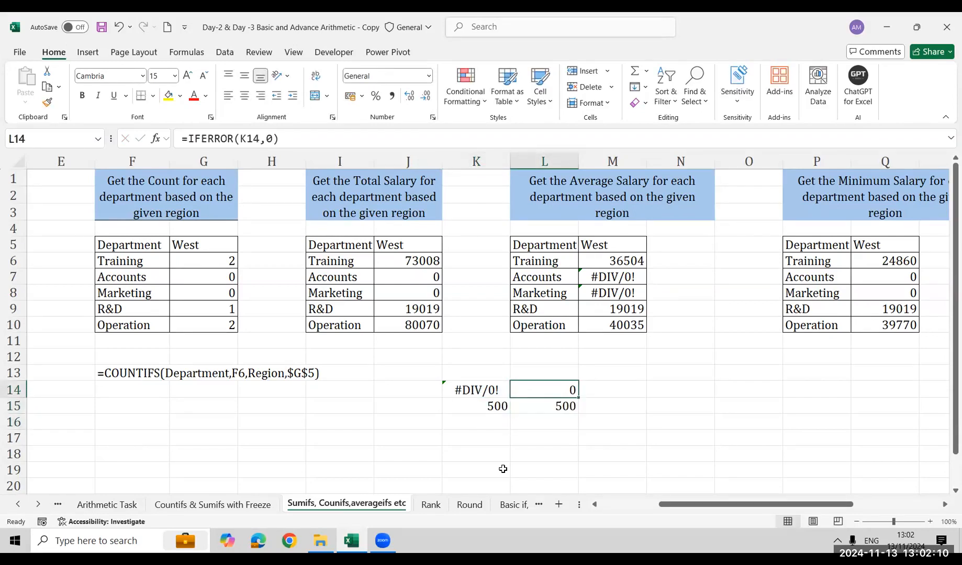
{"action": "key", "text": "F2"}
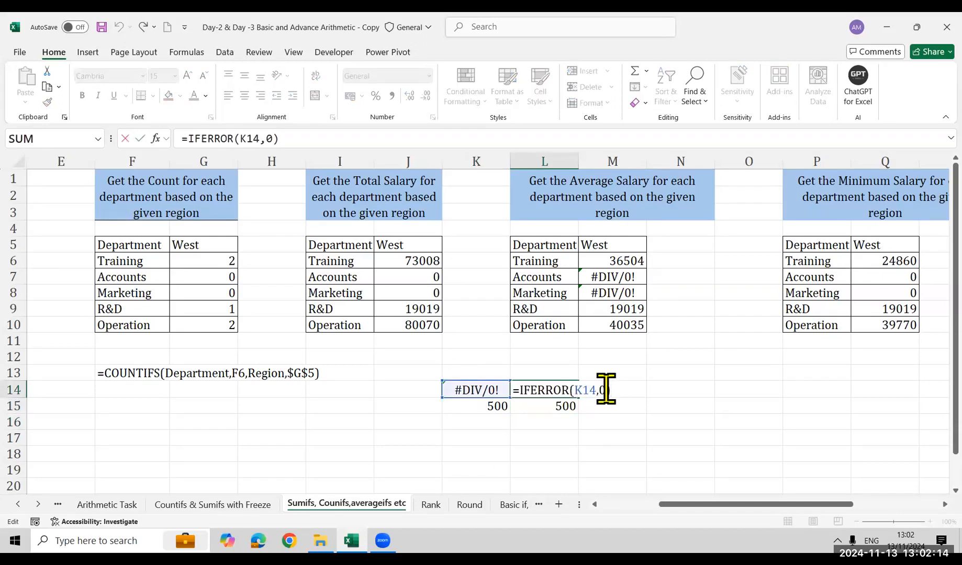
{"action": "key", "text": "ctrl+Return"}
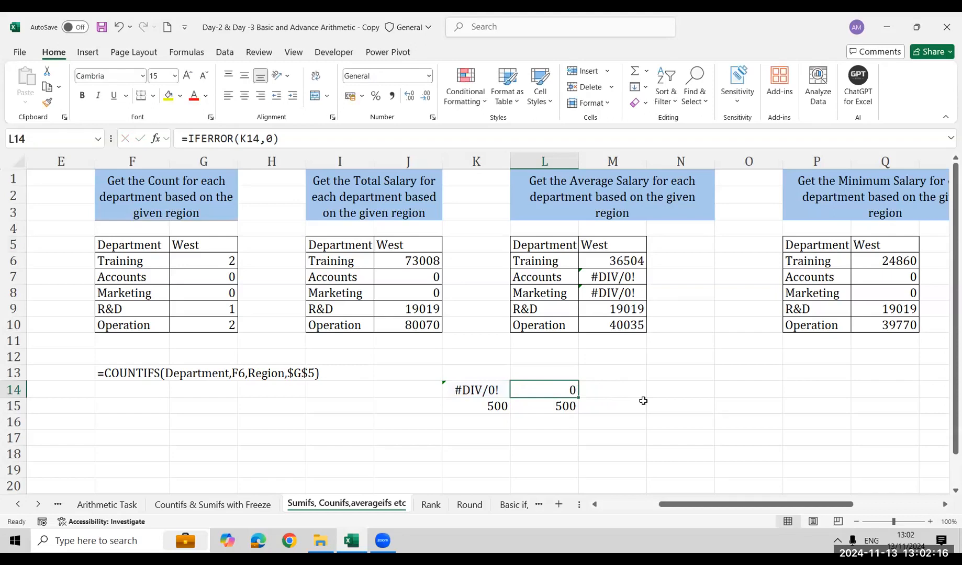
Enter =IFERROR(M6,0) in N6, beside the Training row of the average salary table
{"action": "key", "text": "ctrl+Up"}
{"action": "key", "text": "ctrl+Up"}
{"action": "key", "text": "Right"}
{"action": "key", "text": "Down"}
{"action": "key", "text": "Right"}
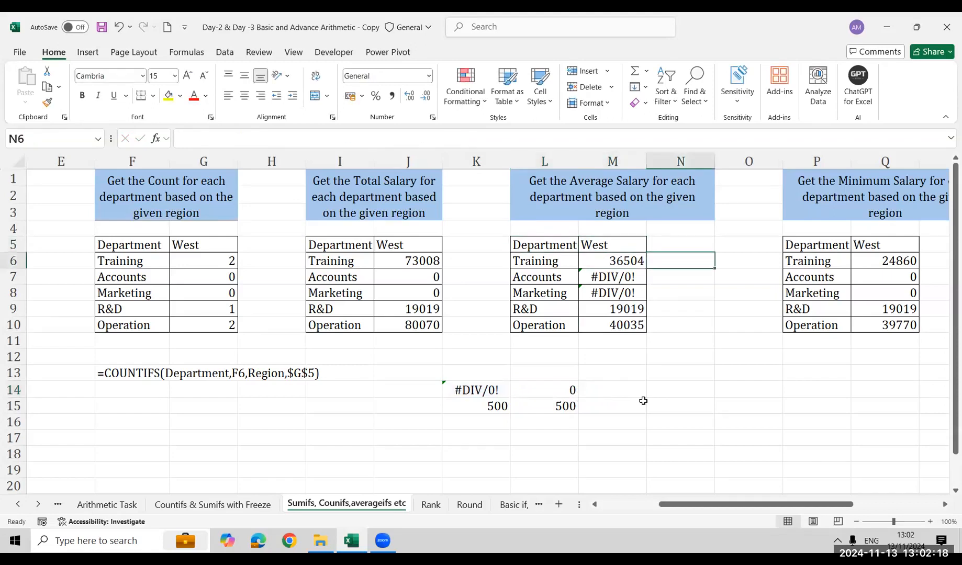
{"action": "type", "text": "=IF("}
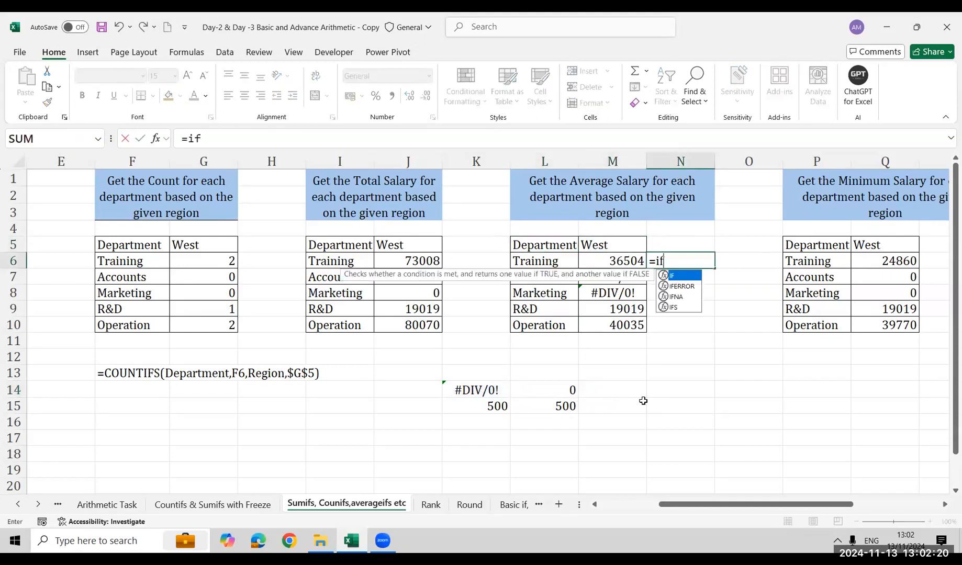
{"action": "key", "text": "BackSpace"}
{"action": "type", "text": "e"}
{"action": "key", "text": "Tab"}
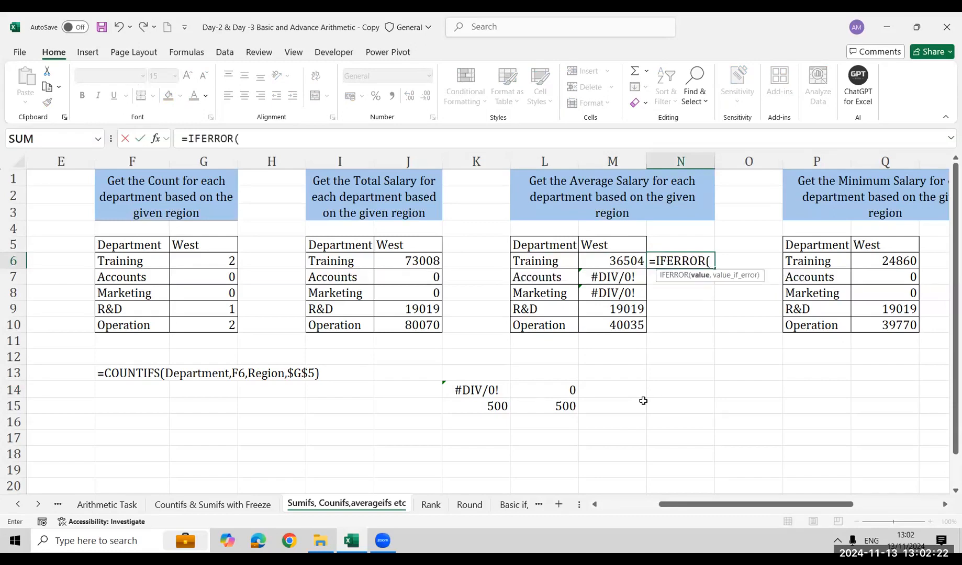
{"action": "key", "text": "Left"}
{"action": "type", "text": ",0)"}
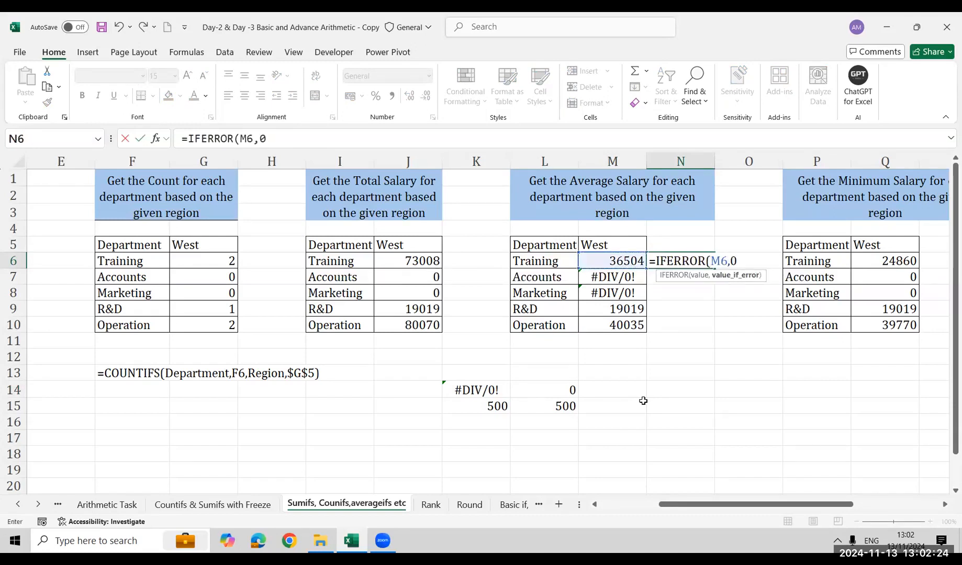
{"action": "key", "text": "Return"}
Fill the N6 IFERROR formula down to the Operation row, N10
{"action": "key", "text": "Up"}
{"action": "key", "text": "shift+Down"}
{"action": "key", "text": "shift+Down"}
{"action": "key", "text": "shift+Down"}
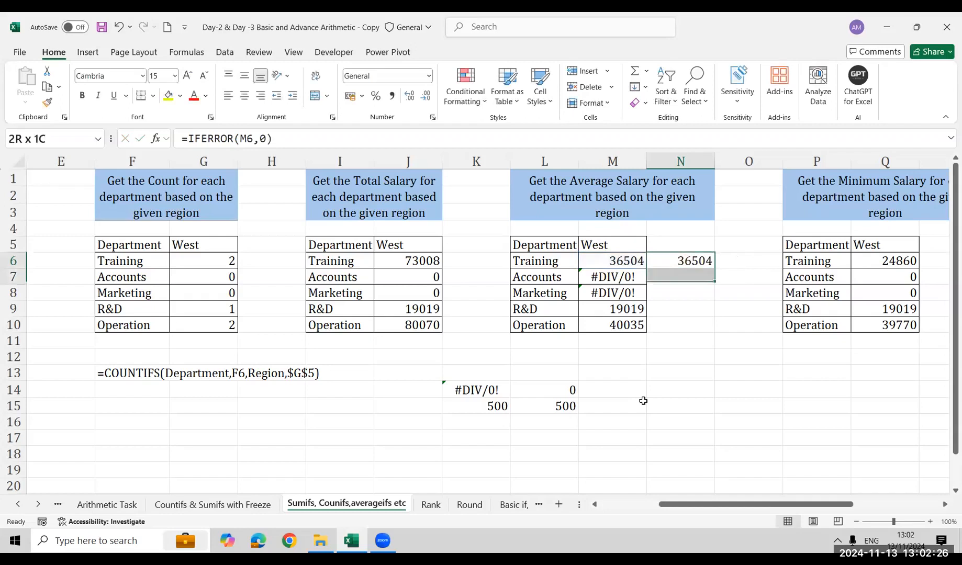
{"action": "key", "text": "shift+Down"}
{"action": "key", "text": "ctrl+d"}
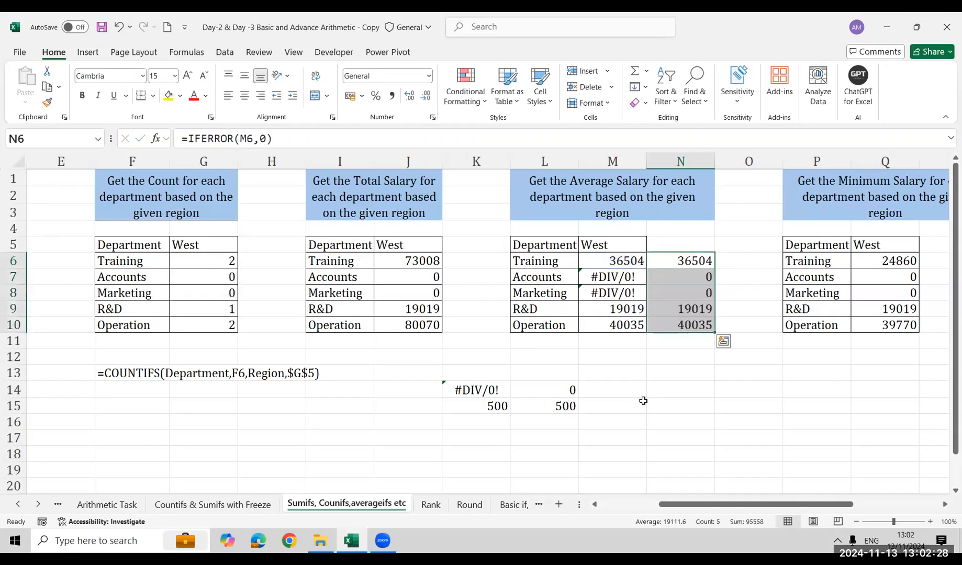
Clear the example values and IFERROR formulas from cells K14:L15
{"action": "key", "text": "Down"}
{"action": "left_click", "coordinate": [644, 399]}
{"action": "key", "text": "Left"}
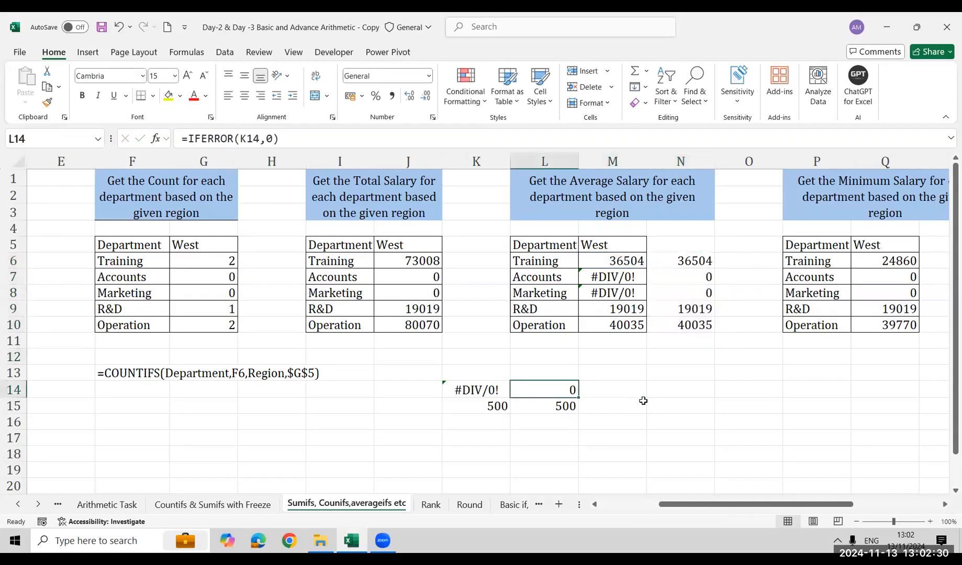
{"action": "key", "text": "Left"}
{"action": "key", "text": "shift+Right"}
{"action": "key", "text": "shift+Down"}
{"action": "key", "text": "Delete"}
Move the displayed COUNTIFS formula text from F13 to J13, keeping its reference to G6
{"action": "key", "text": "Left"}
{"action": "key", "text": "Left"}
{"action": "key", "text": "Left"}
{"action": "key", "text": "Left"}
{"action": "key", "text": "Left"}
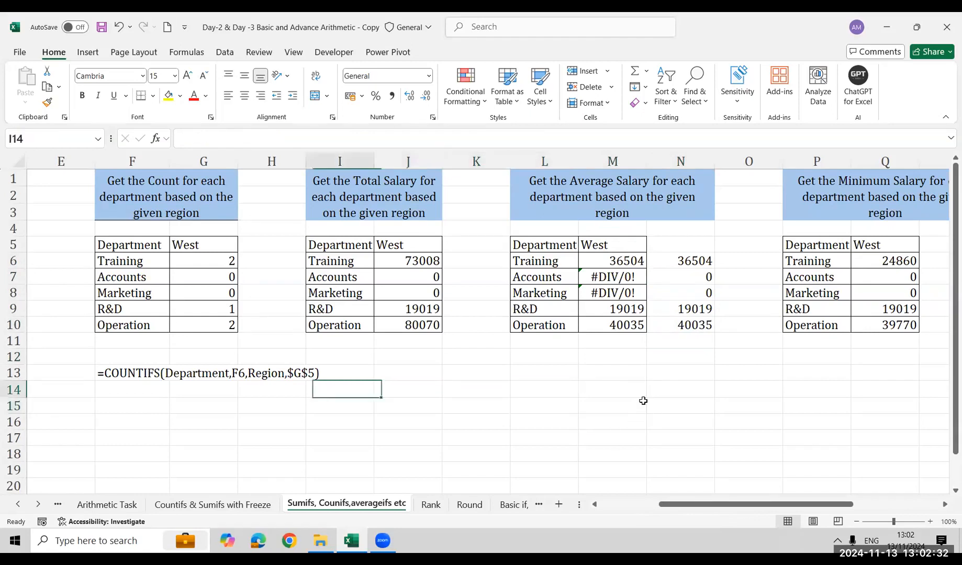
{"action": "key", "text": "Up"}
{"action": "key", "text": "ctrl+c"}
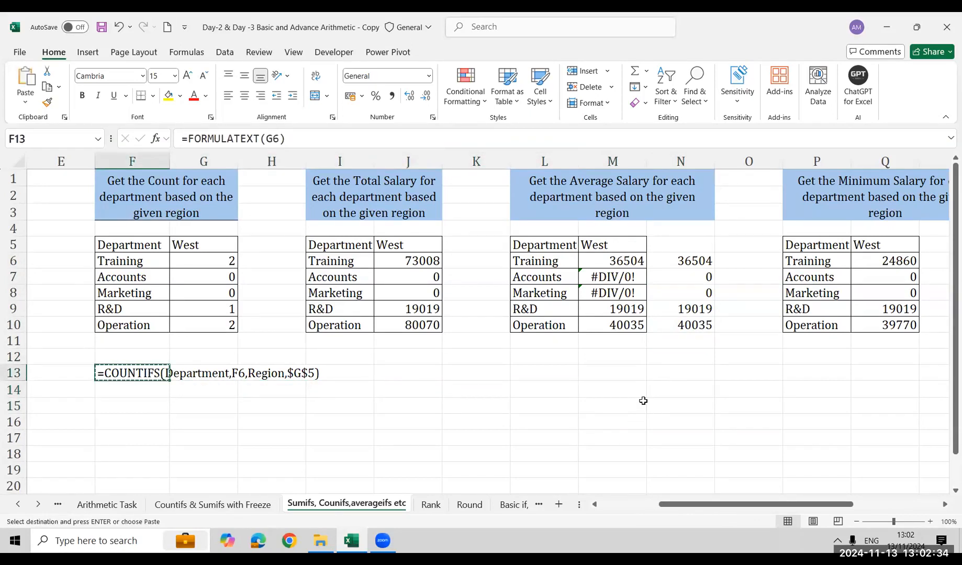
{"action": "key", "text": "Right"}
{"action": "key", "text": "Right"}
{"action": "key", "text": "Right"}
{"action": "key", "text": "Right"}
{"action": "key", "text": "ctrl+v"}
{"action": "key", "text": "Return"}
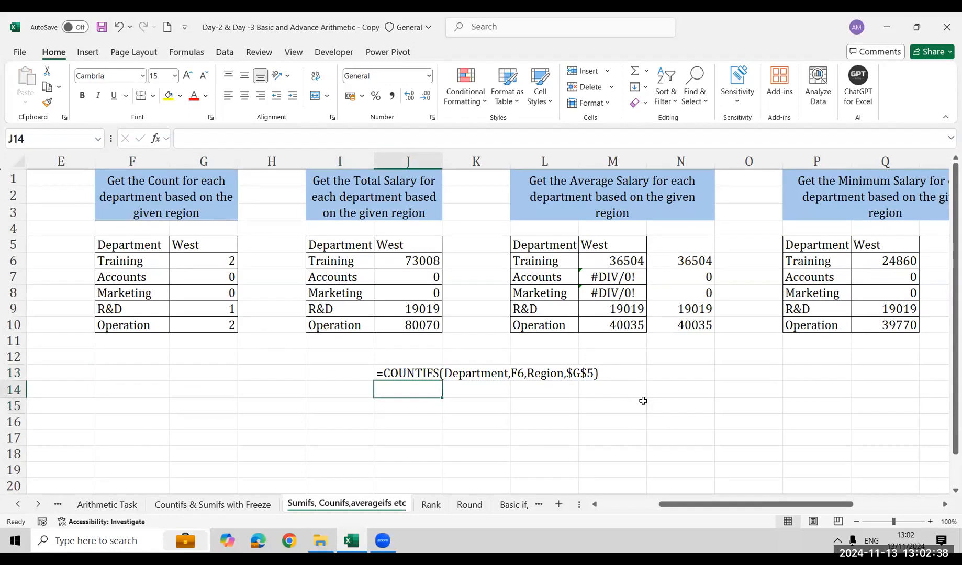
Enter =FORMULATEXT(J6) in J14 to display the SUMIFS formula, and move that cell to J15
{"action": "type", "text": "=form"}
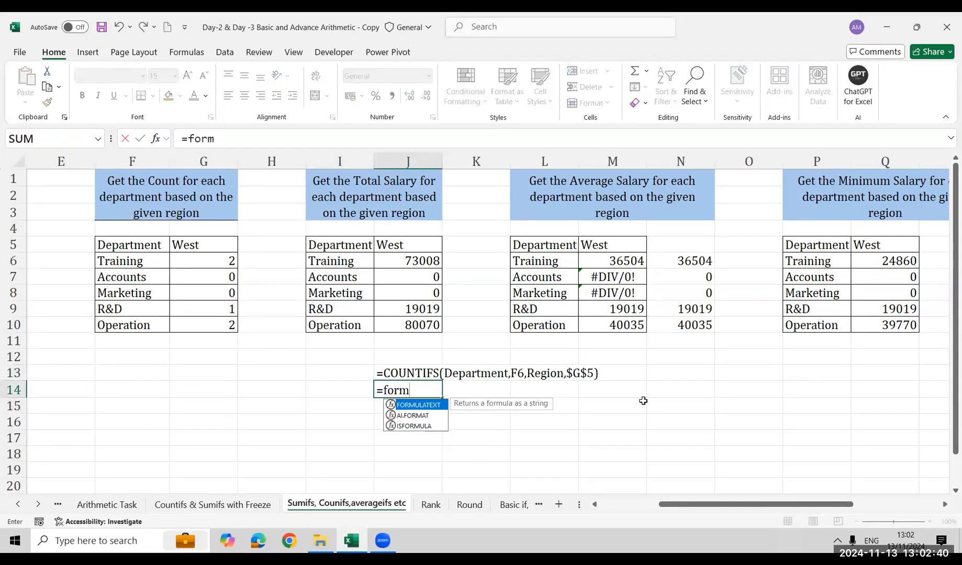
{"action": "key", "text": "Tab"}
{"action": "key", "text": "Up"}
{"action": "key", "text": "Up"}
{"action": "key", "text": "Up"}
{"action": "key", "text": "Up"}
{"action": "key", "text": "ctrl+Return"}
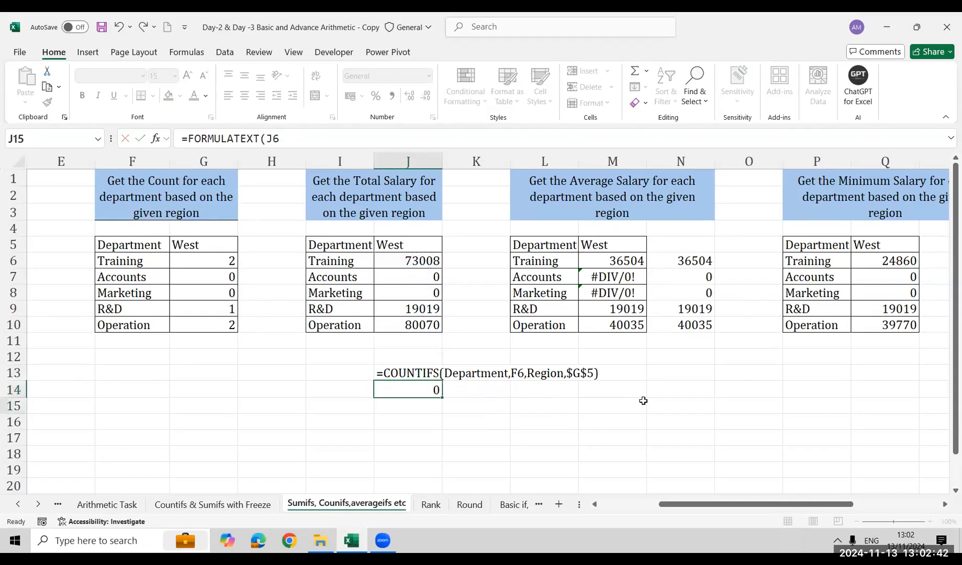
{"action": "key", "text": "ctrl+c"}
{"action": "key", "text": "Down"}
{"action": "key", "text": "ctrl+v"}
Use FORMULATEXT on M6 in cell J17 to display the AVERAGEIFS formula as text
{"action": "key", "text": "Down"}
{"action": "key", "text": "Down"}
{"action": "type", "text": "="}
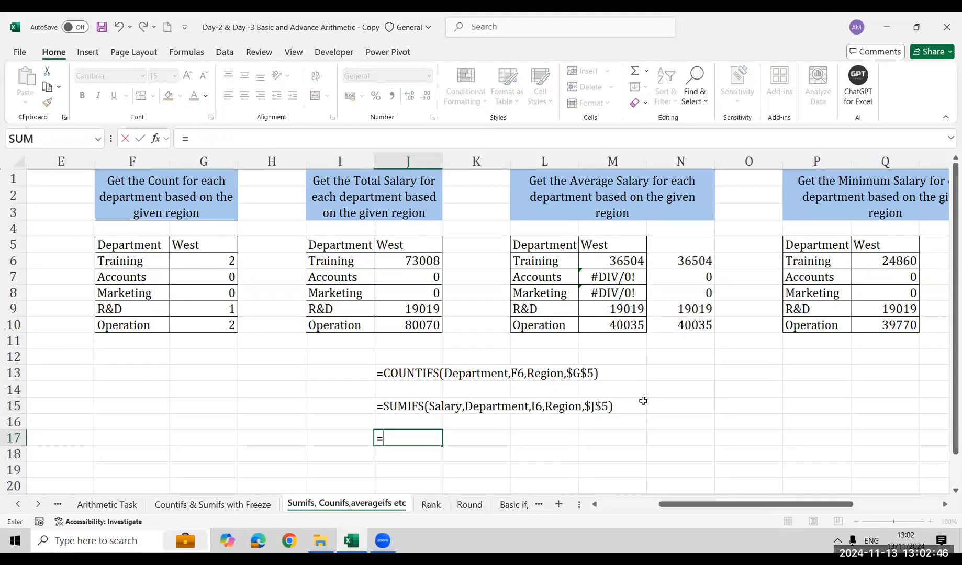
{"action": "type", "text": "aver"}
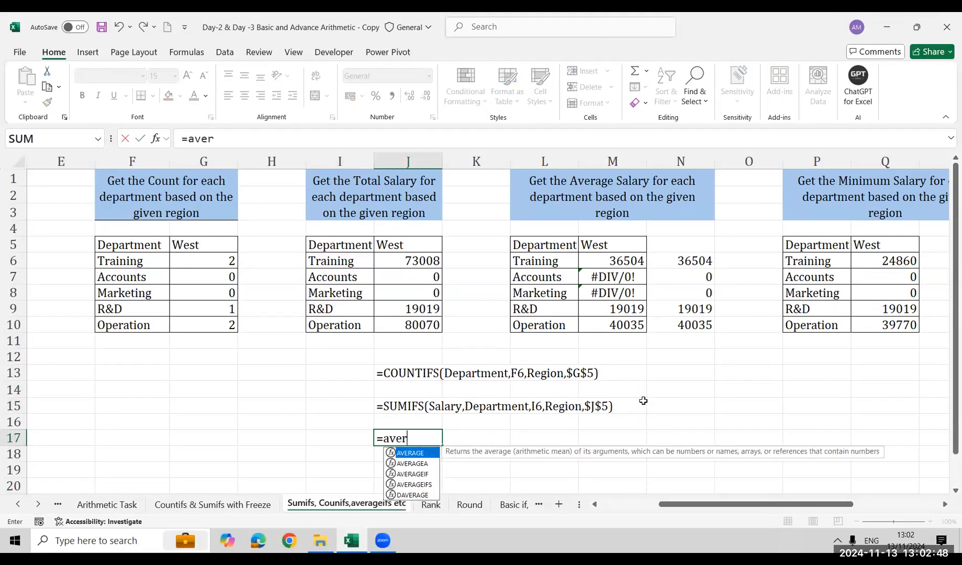
{"action": "key", "text": "BackSpace"}
{"action": "key", "text": "BackSpace"}
{"action": "key", "text": "BackSpace"}
{"action": "key", "text": "BackSpace"}
{"action": "type", "text": "for"}
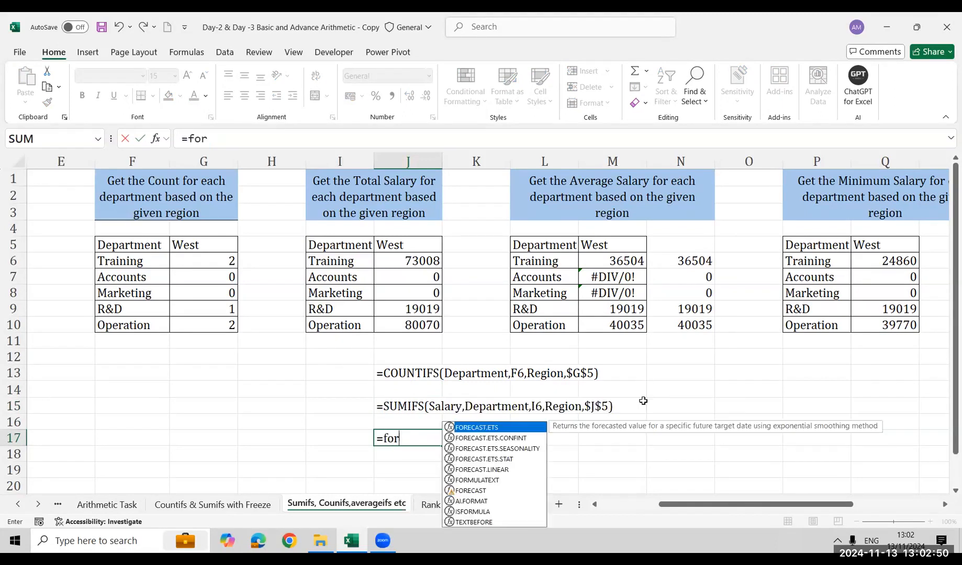
{"action": "type", "text": "m"}
{"action": "key", "text": "Tab"}
{"action": "key", "text": "Right"}
{"action": "key", "text": "Right"}
{"action": "key", "text": "Right"}
{"action": "key", "text": "Up"}
{"action": "key", "text": "Up"}
{"action": "key", "text": "Up"}
{"action": "key", "text": "Up"}
{"action": "key", "text": "Up"}
{"action": "key", "text": "Up"}
{"action": "key", "text": "Up"}
{"action": "key", "text": "Up"}
{"action": "key", "text": "Up"}
{"action": "key", "text": "Up"}
{"action": "key", "text": "Up"}
{"action": "key", "text": "Up"}
{"action": "key", "text": "Down"}
{"action": "key", "text": "Return"}
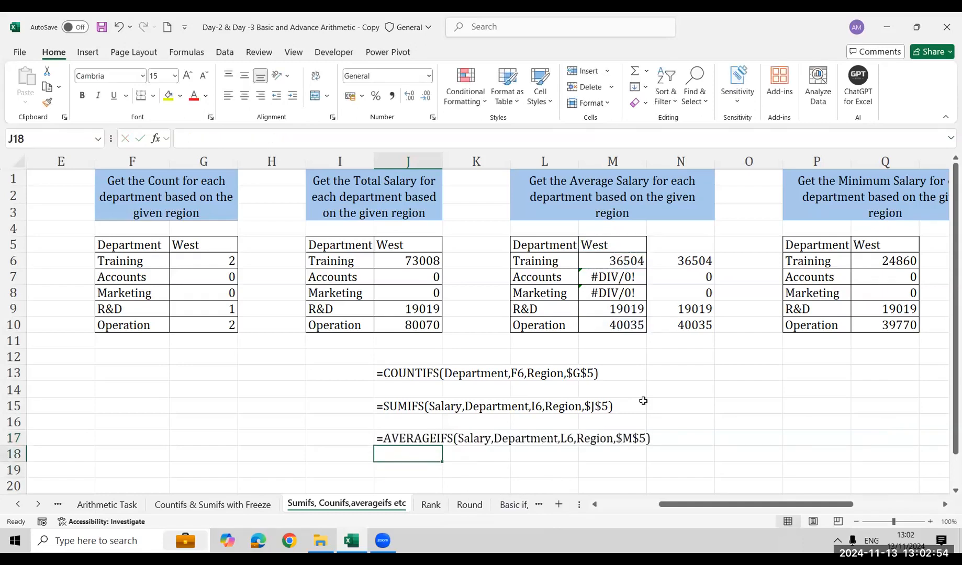
Enter a FORMULATEXT formula referencing N6 in J18 to display the IFERROR formula as text
{"action": "type", "text": "=form"}
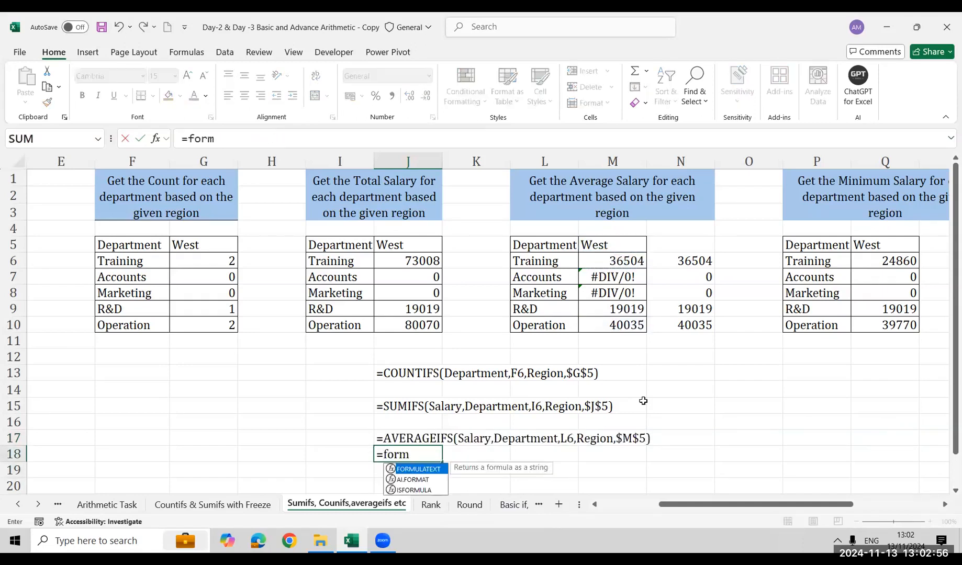
{"action": "key", "text": "Tab"}
{"action": "key", "text": "Right"}
{"action": "key", "text": "Right"}
{"action": "key", "text": "Right"}
{"action": "key", "text": "Right"}
{"action": "key", "text": "Right"}
{"action": "key", "text": "Left"}
{"action": "key", "text": "Up"}
{"action": "key", "text": "Up"}
{"action": "key", "text": "Up"}
{"action": "key", "text": "Up"}
{"action": "key", "text": "Up"}
{"action": "key", "text": "Up"}
{"action": "key", "text": "Up"}
{"action": "key", "text": "Up"}
{"action": "key", "text": "Up"}
{"action": "key", "text": "Up"}
{"action": "key", "text": "Up"}
{"action": "key", "text": "Up"}
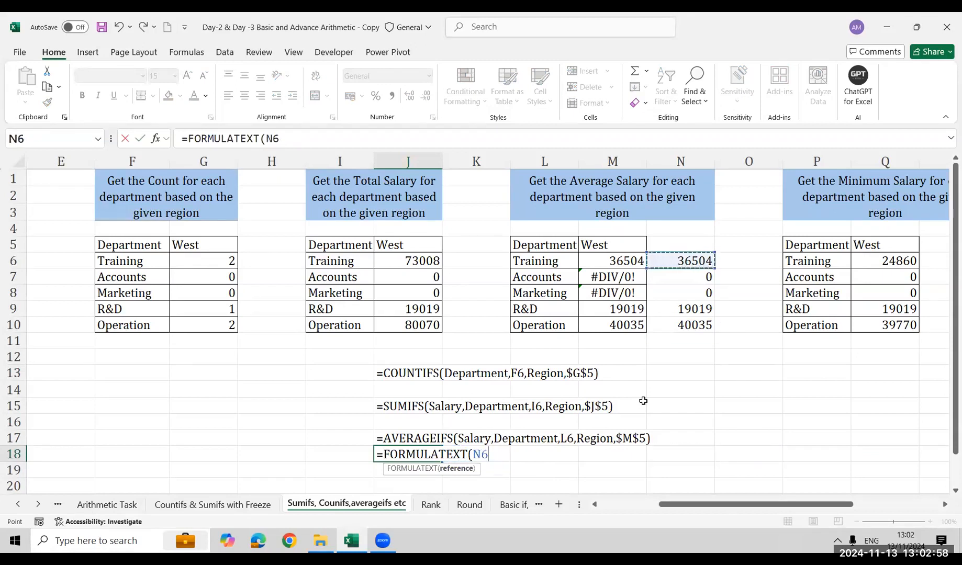
{"action": "key", "text": "Return"}
{"action": "key", "text": "Return"}
Use FORMULATEXT on Q6 in cell J20 to display the MINIFS formula as text
{"action": "key", "text": "Down"}
{"action": "key", "text": "Down"}
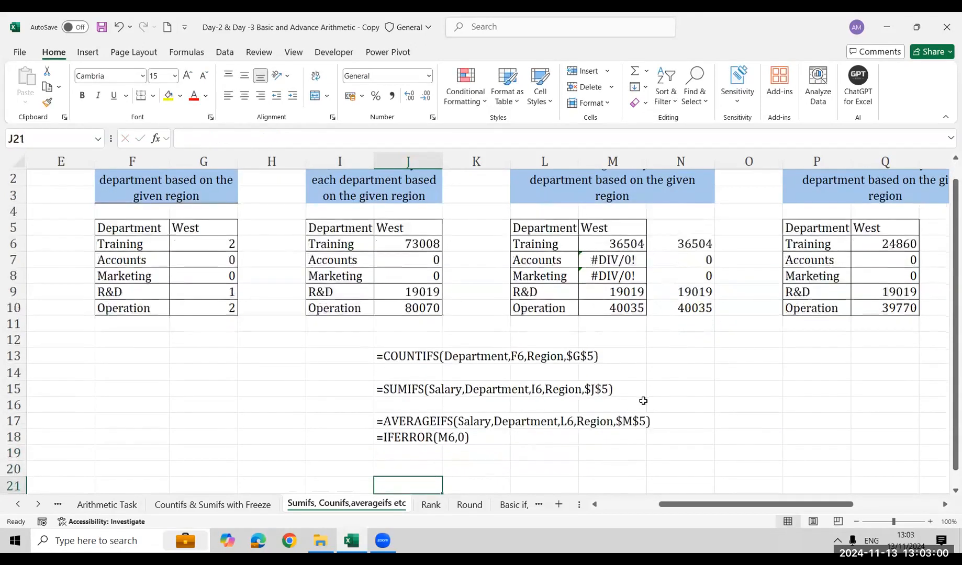
{"action": "key", "text": "Up"}
{"action": "key", "text": "Up"}
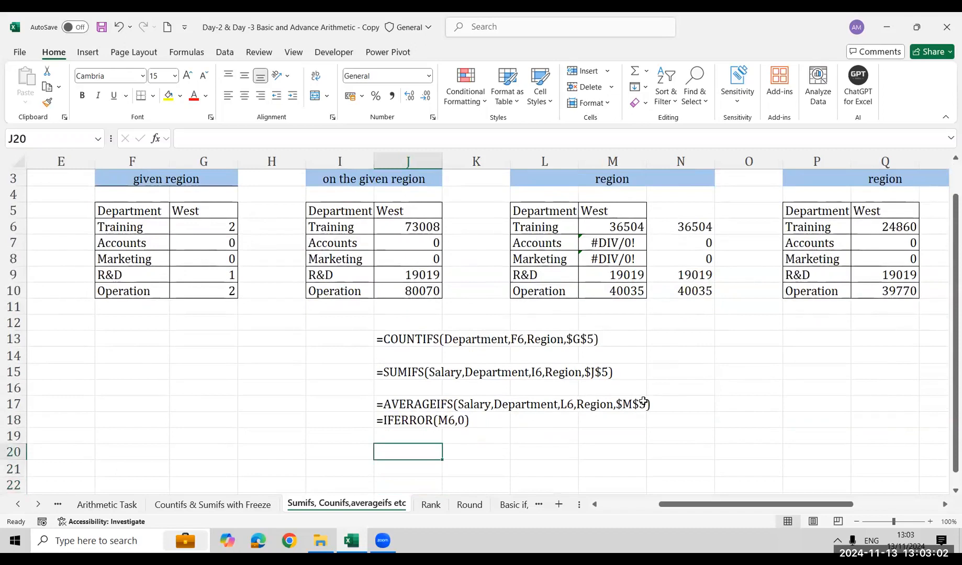
{"action": "type", "text": "=form"}
{"action": "key", "text": "Tab"}
{"action": "key", "text": "Right"}
{"action": "key", "text": "Right"}
{"action": "key", "text": "Right"}
{"action": "key", "text": "Right"}
{"action": "key", "text": "Right"}
{"action": "key", "text": "Right"}
{"action": "key", "text": "Right"}
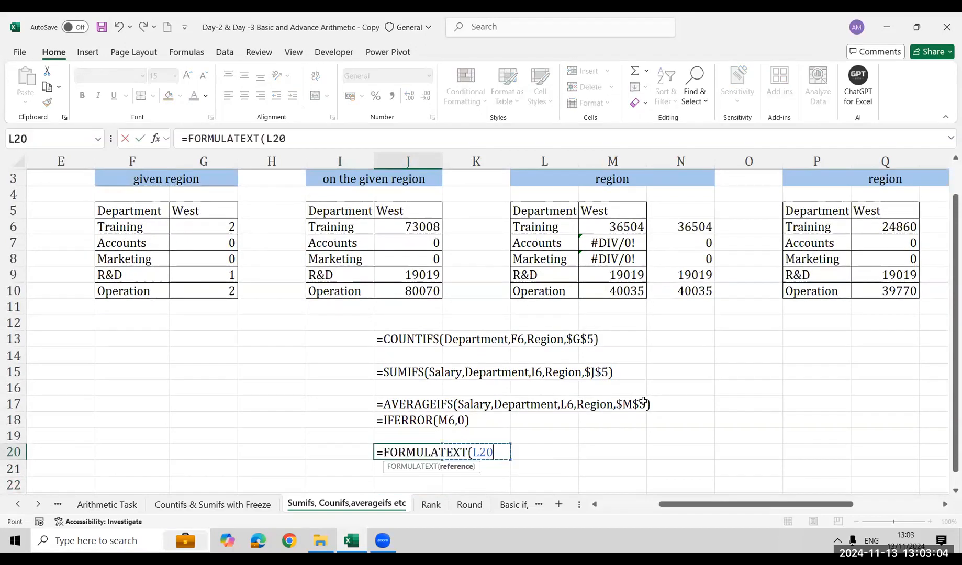
{"action": "key", "text": "Up"}
{"action": "key", "text": "Up"}
{"action": "key", "text": "Up"}
{"action": "key", "text": "Up"}
{"action": "key", "text": "Up"}
{"action": "key", "text": "Up"}
{"action": "key", "text": "Up"}
{"action": "key", "text": "Up"}
{"action": "key", "text": "Up"}
{"action": "key", "text": "Up"}
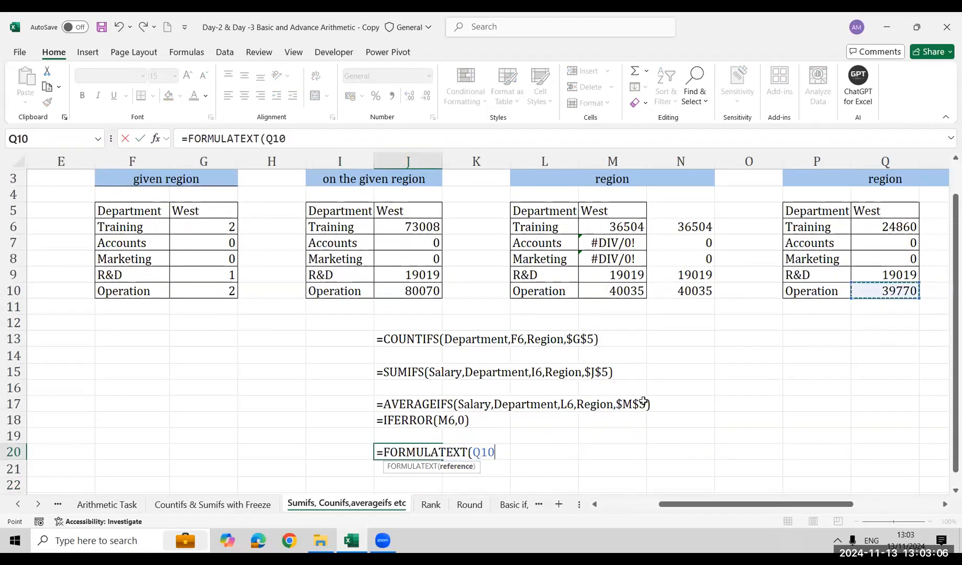
{"action": "key", "text": "Up"}
{"action": "key", "text": "Up"}
{"action": "key", "text": "Up"}
{"action": "key", "text": "Up"}
{"action": "key", "text": "Return"}
Use FORMULATEXT on U6 in cell J22 to display the MAXIFS formula as text
{"action": "key", "text": "Down"}
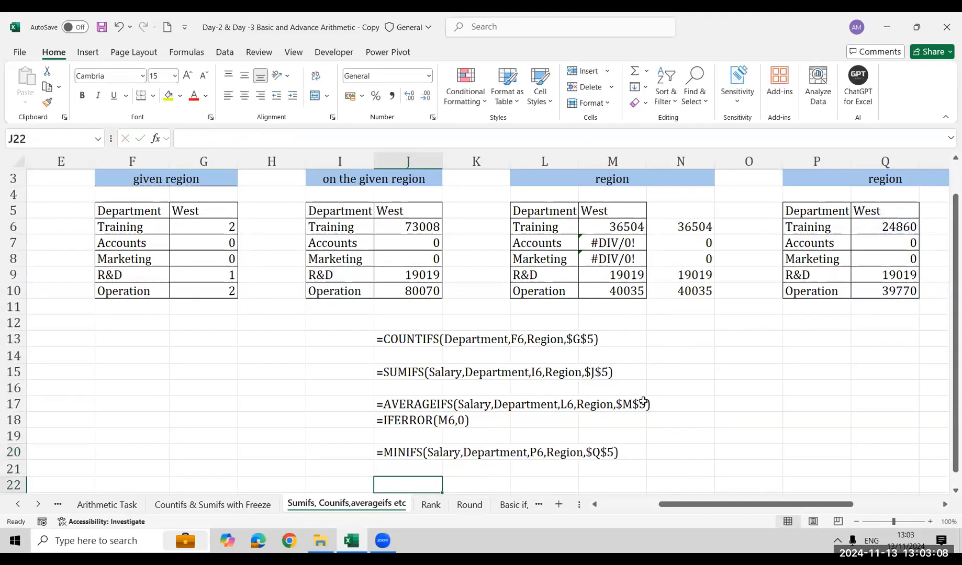
{"action": "type", "text": "=for"}
{"action": "key", "text": "Tab"}
{"action": "key", "text": "Right"}
{"action": "key", "text": "Right"}
{"action": "key", "text": "Right"}
{"action": "key", "text": "Right"}
{"action": "key", "text": "Right"}
{"action": "key", "text": "Right"}
{"action": "key", "text": "Right"}
{"action": "key", "text": "ctrl+Up"}
{"action": "key", "text": "ctrl+Up"}
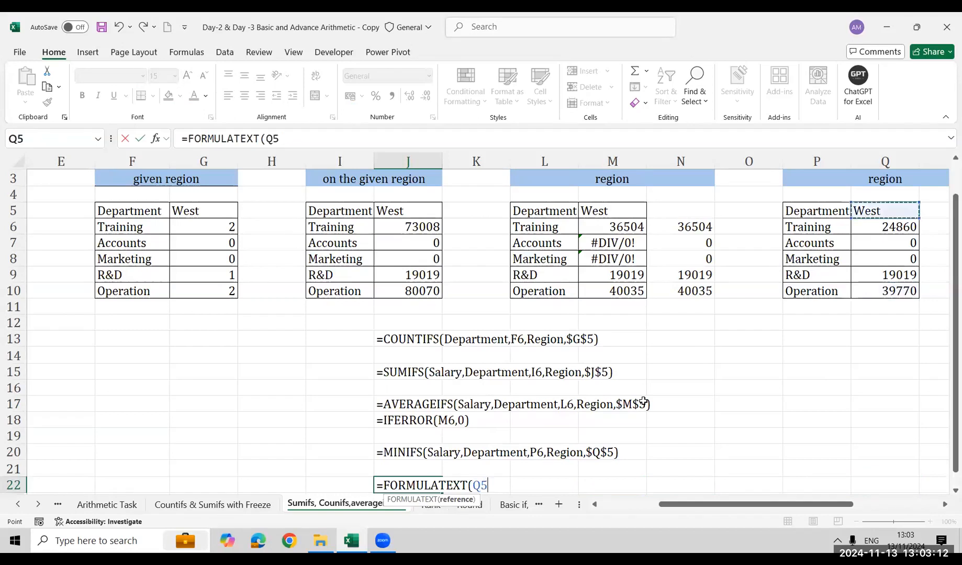
{"action": "key", "text": "Right"}
{"action": "key", "text": "Right"}
{"action": "key", "text": "Right"}
{"action": "key", "text": "Down"}
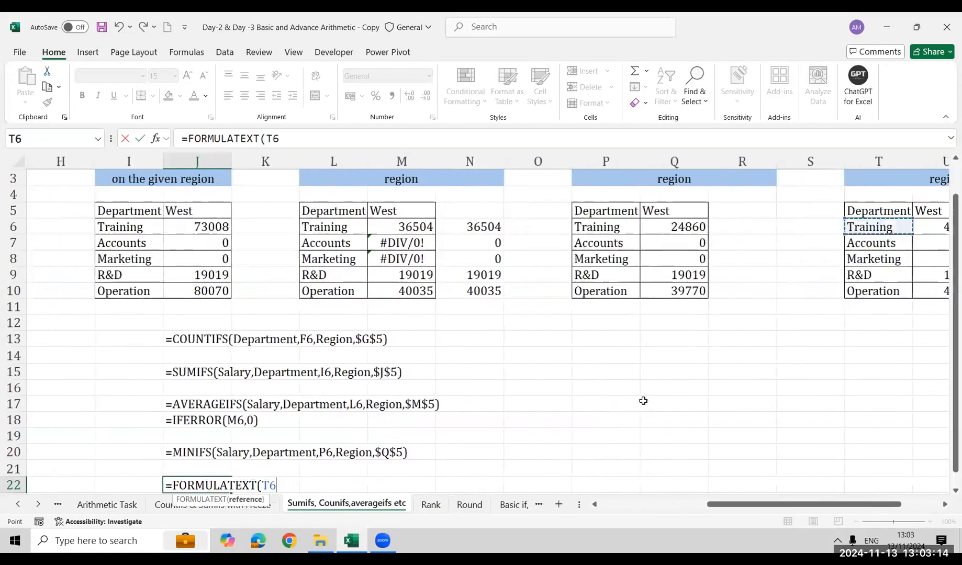
{"action": "key", "text": "Right"}
{"action": "key", "text": "Return"}
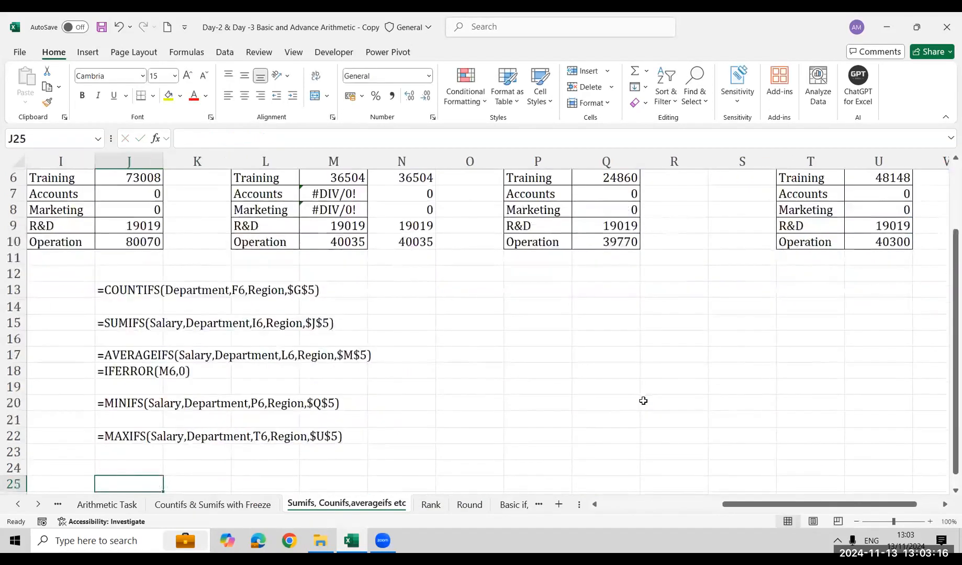
{"action": "key", "text": "Down"}
{"action": "key", "text": "Up"}
{"action": "key", "text": "Up"}
{"action": "key", "text": "Up"}
{"action": "key", "text": "Up"}
{"action": "key", "text": "Up"}
{"action": "key", "text": "Up"}
{"action": "key", "text": "Up"}
{"action": "key", "text": "Up"}
{"action": "key", "text": "Up"}
{"action": "key", "text": "Up"}
{"action": "key", "text": "Up"}
{"action": "key", "text": "Up"}
{"action": "key", "text": "Up"}
{"action": "key", "text": "Up"}
{"action": "key", "text": "Up"}
{"action": "key", "text": "Up"}
{"action": "key", "text": "Up"}
{"action": "key", "text": "Up"}
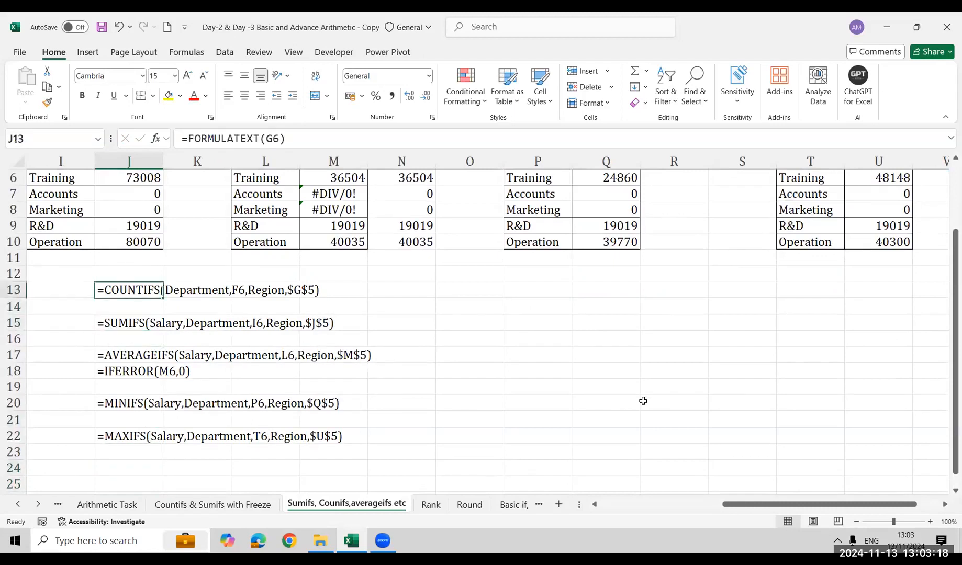
{"action": "key", "text": "Up"}
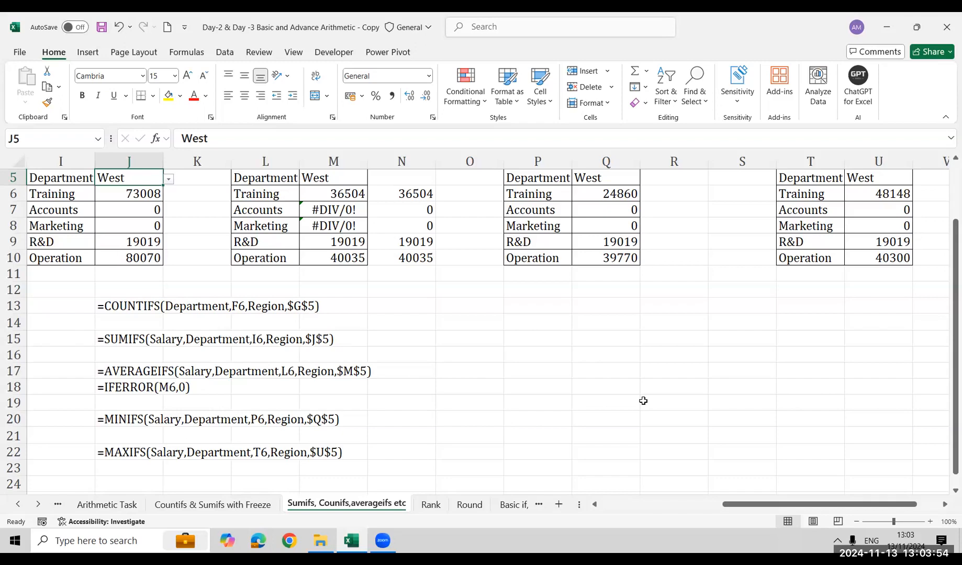
Color the formula texts in J13, J15, J17, J18, J20 and J22 red
{"action": "left_click", "coordinate": [128, 303]}
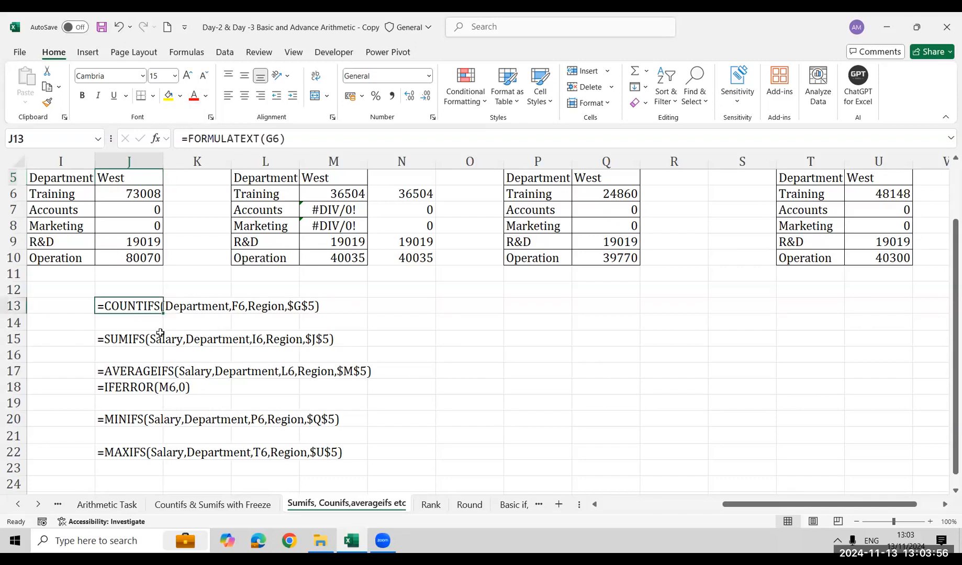
{"action": "left_click", "coordinate": [193, 97]}
{"action": "left_click", "coordinate": [118, 339]}
{"action": "left_click", "coordinate": [193, 98]}
{"action": "left_click", "coordinate": [128, 388]}
{"action": "left_click", "coordinate": [193, 98]}
{"action": "left_click", "coordinate": [139, 371]}
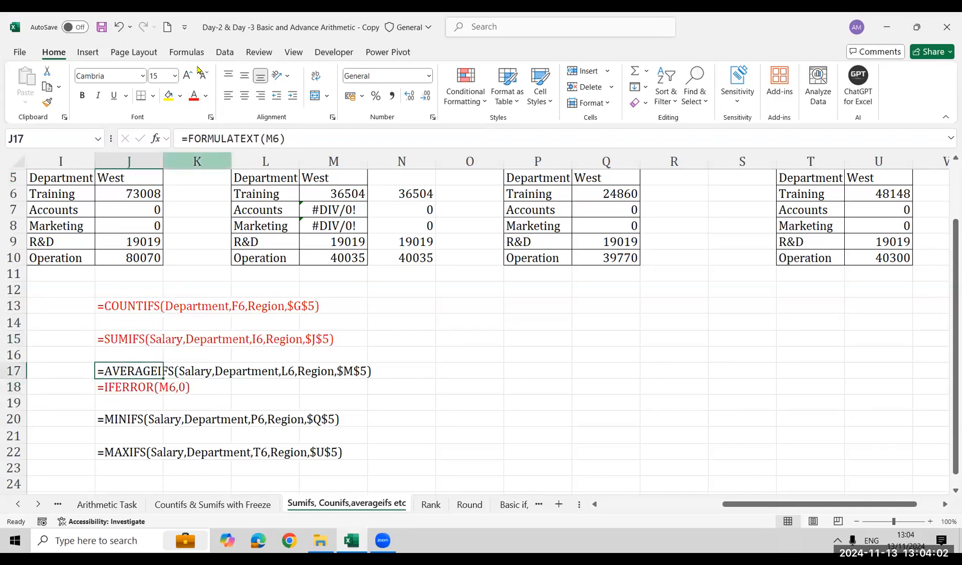
{"action": "left_click", "coordinate": [193, 97]}
{"action": "left_click", "coordinate": [129, 419]}
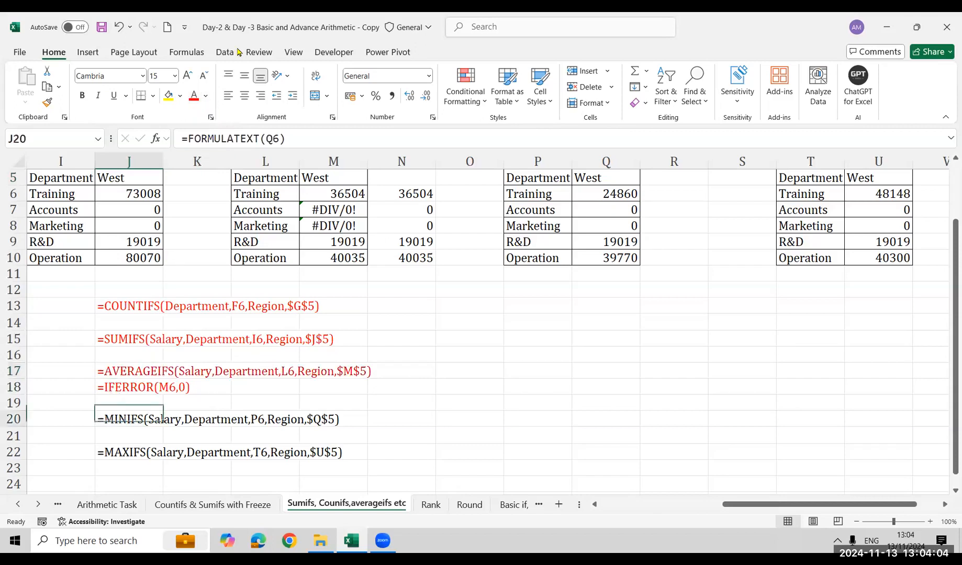
{"action": "left_click", "coordinate": [193, 98]}
{"action": "left_click", "coordinate": [128, 453]}
{"action": "left_click", "coordinate": [193, 98]}
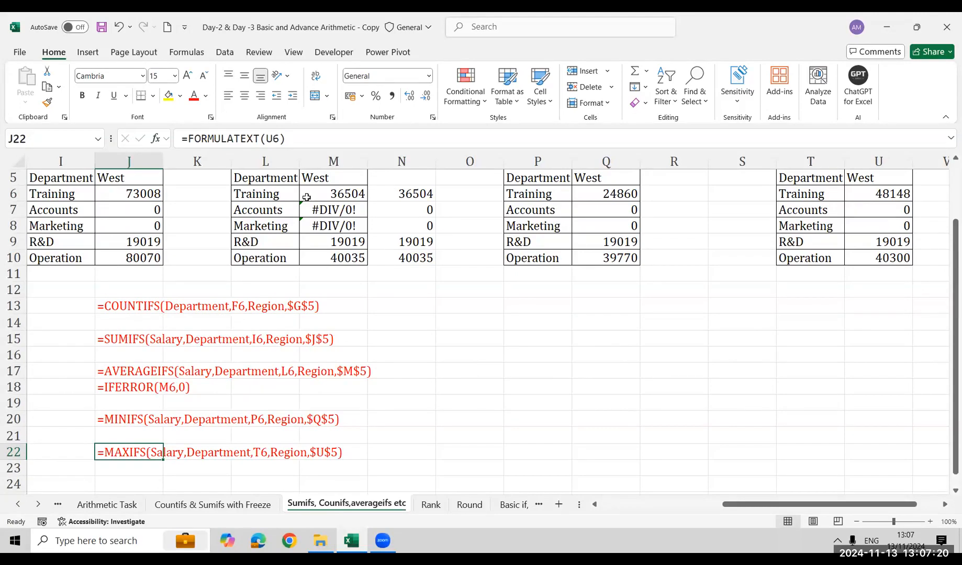
Wrap the AVERAGEIFS formula in M6 as =IFERROR(AVERAGEIFS(Salary,Department,L6,Region,$M$5),0)
{"action": "left_click", "coordinate": [425, 191]}
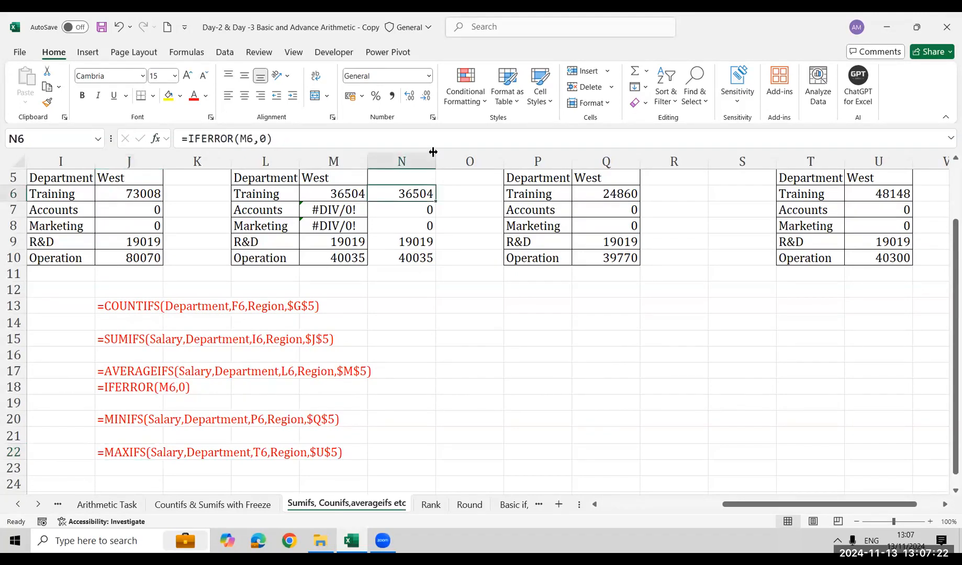
{"action": "left_click", "coordinate": [361, 196]}
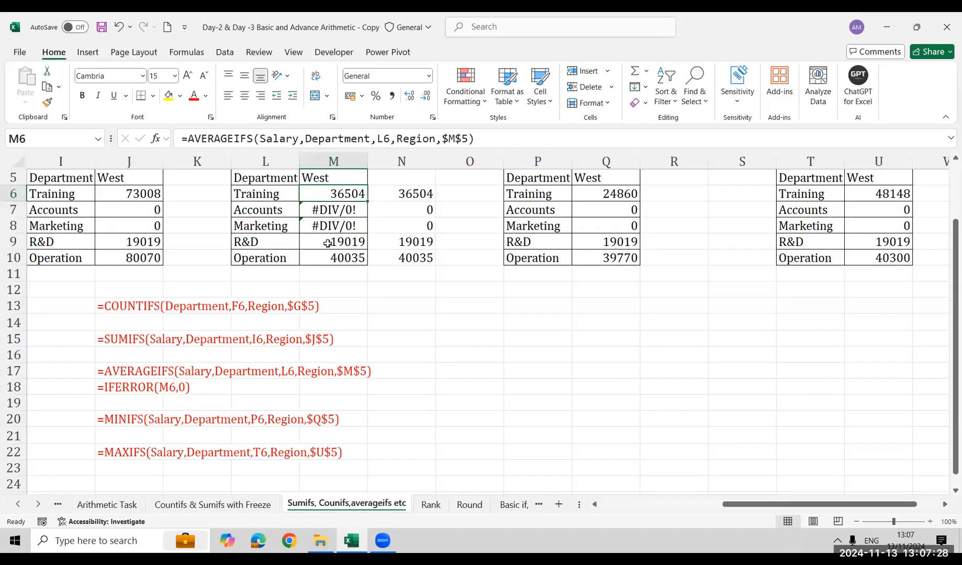
{"action": "key", "text": "Down"}
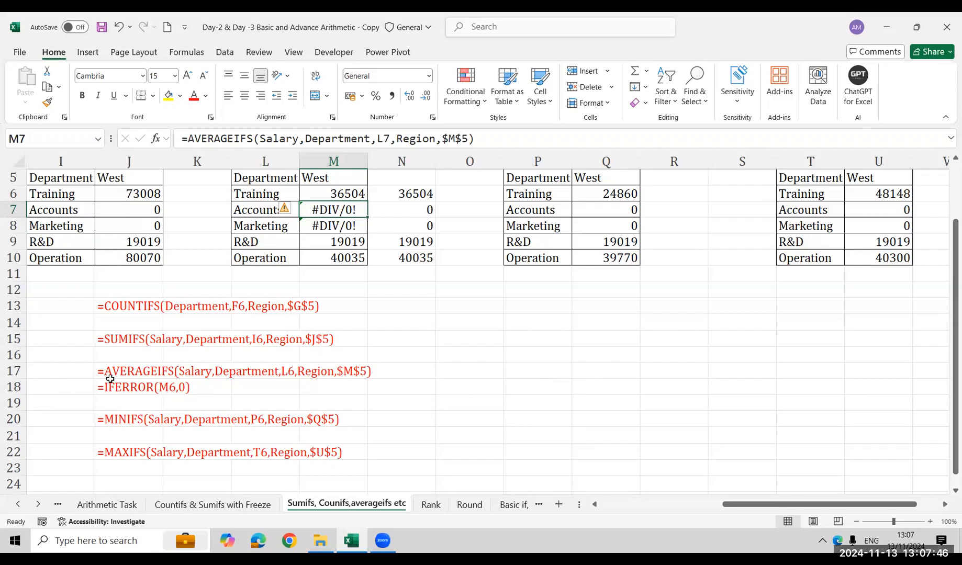
{"action": "left_click", "coordinate": [348, 188]}
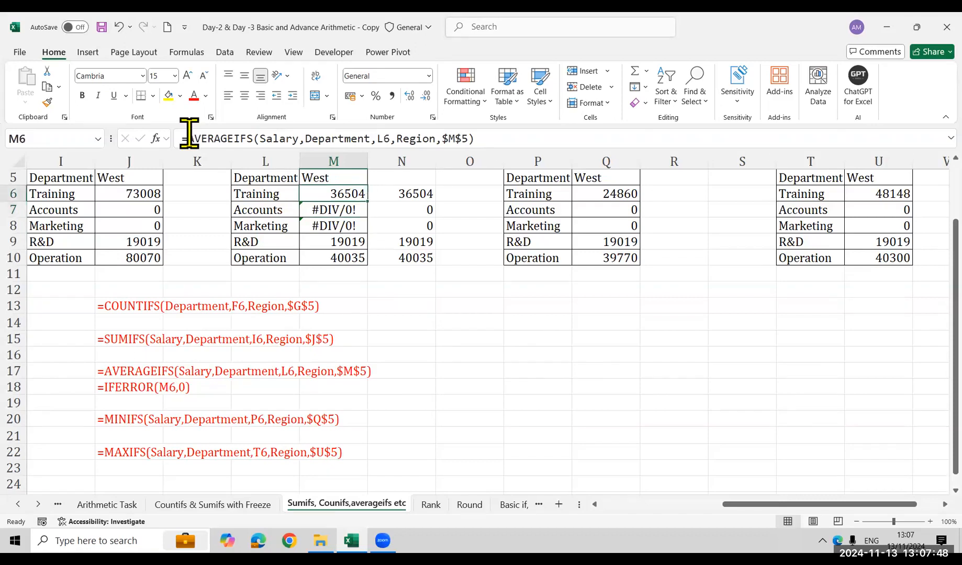
{"action": "left_click", "coordinate": [189, 134]}
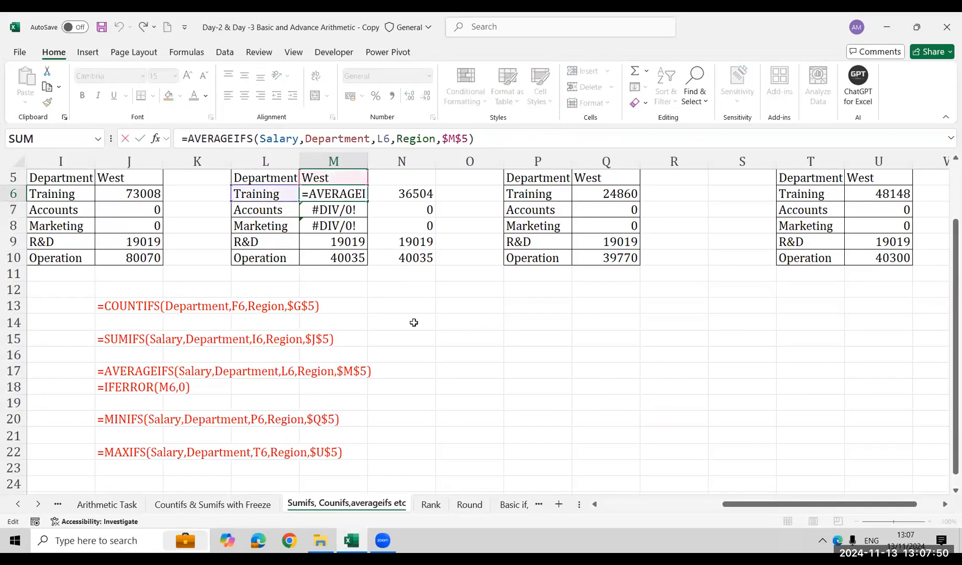
{"action": "type", "text": "if"}
{"action": "key", "text": "Tab"}
{"action": "key", "text": "End"}
{"action": "type", "text": ","}
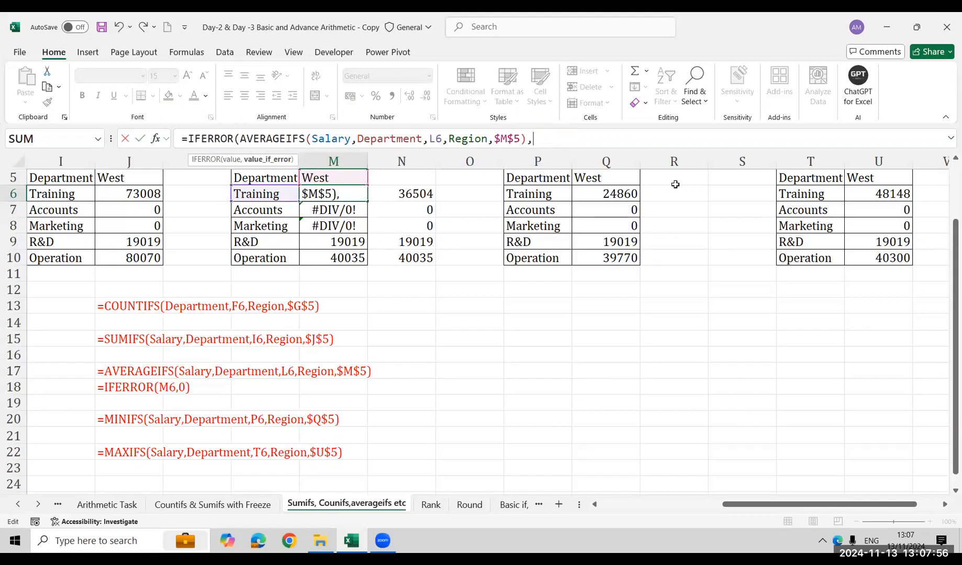
{"action": "type", "text": "0)"}
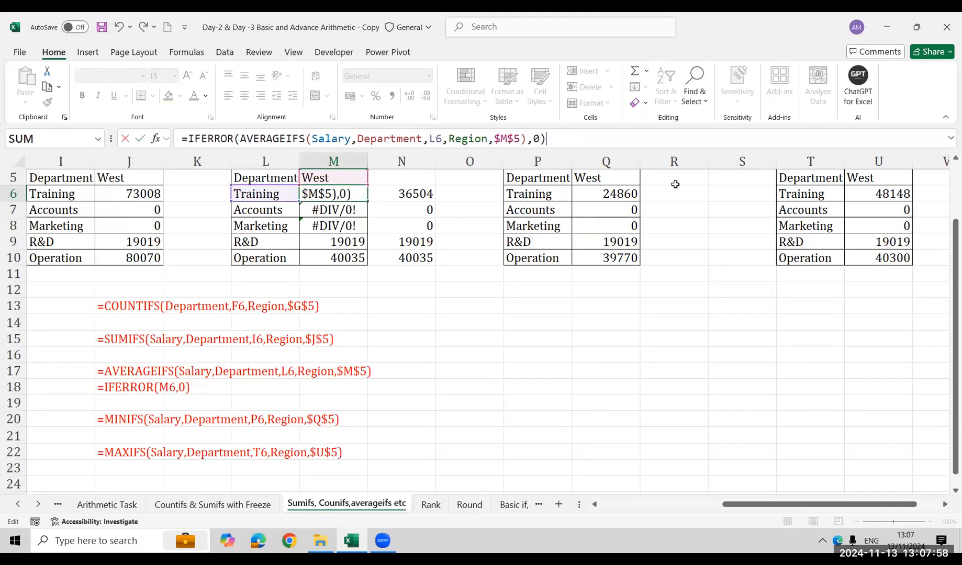
{"action": "key", "text": "Return"}
Fill the combined IFERROR and AVERAGEIFS formula from M6 down to M10
{"action": "key", "text": "Up"}
{"action": "key", "text": "ctrl+shift+Down"}
{"action": "key", "text": "ctrl+d"}
Clear the separate IFERROR helper formulas from N6:N10
{"action": "key", "text": "Down"}
{"action": "key", "text": "Down"}
{"action": "key", "text": "Right"}
{"action": "key", "text": "Up"}
{"action": "key", "text": "Up"}
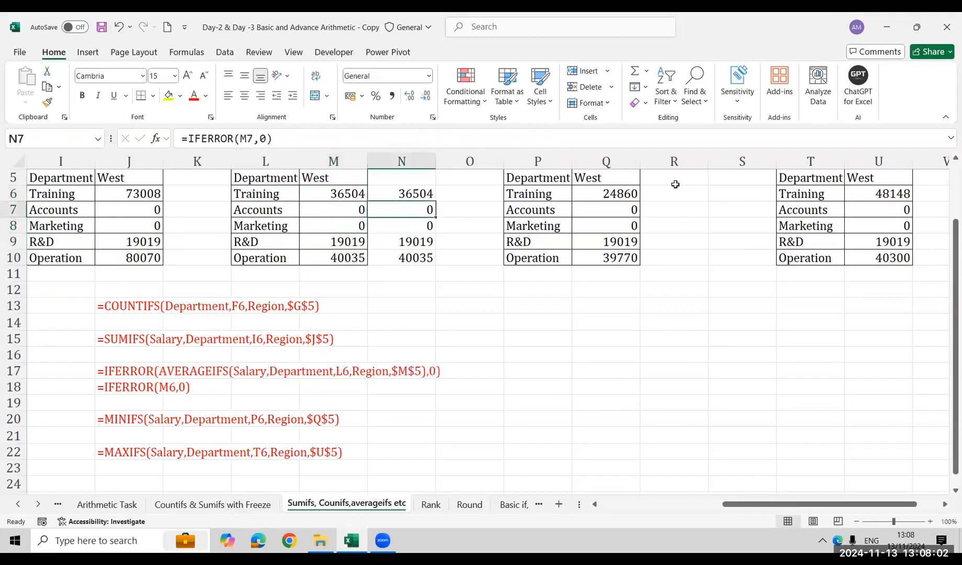
{"action": "key", "text": "ctrl+shift+Down"}
{"action": "key", "text": "Delete"}
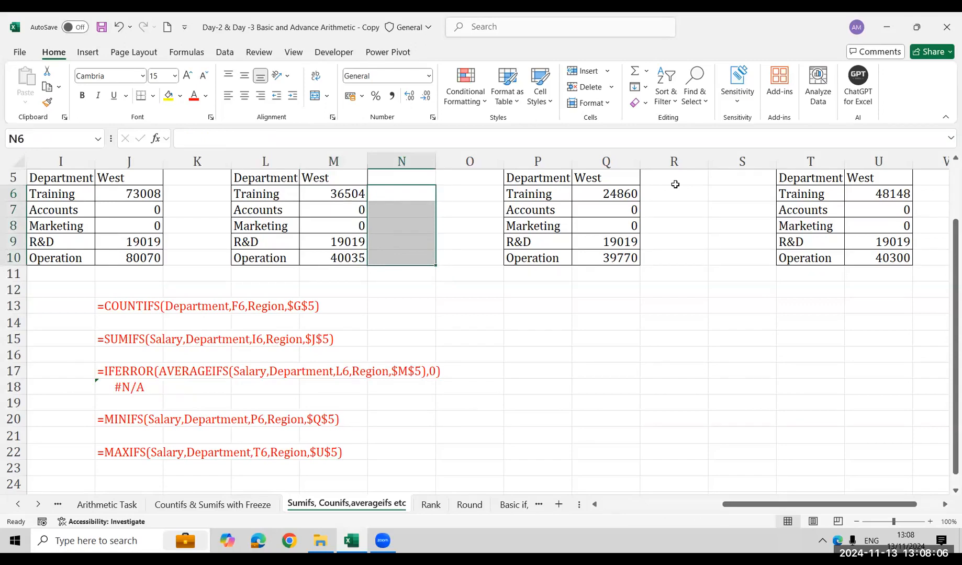
Delete the FORMULATEXT entry in J18 that refers to the cleared helper cell N6
{"action": "key", "text": "Down"}
{"action": "key", "text": "Down"}
{"action": "key", "text": "Down"}
{"action": "key", "text": "Down"}
{"action": "key", "text": "Down"}
{"action": "key", "text": "Down"}
{"action": "key", "text": "Down"}
{"action": "key", "text": "Down"}
{"action": "key", "text": "Down"}
{"action": "key", "text": "Down"}
{"action": "key", "text": "Down"}
{"action": "key", "text": "Left"}
{"action": "key", "text": "Left"}
{"action": "key", "text": "Left"}
{"action": "key", "text": "Left"}
{"action": "key", "text": "Down"}
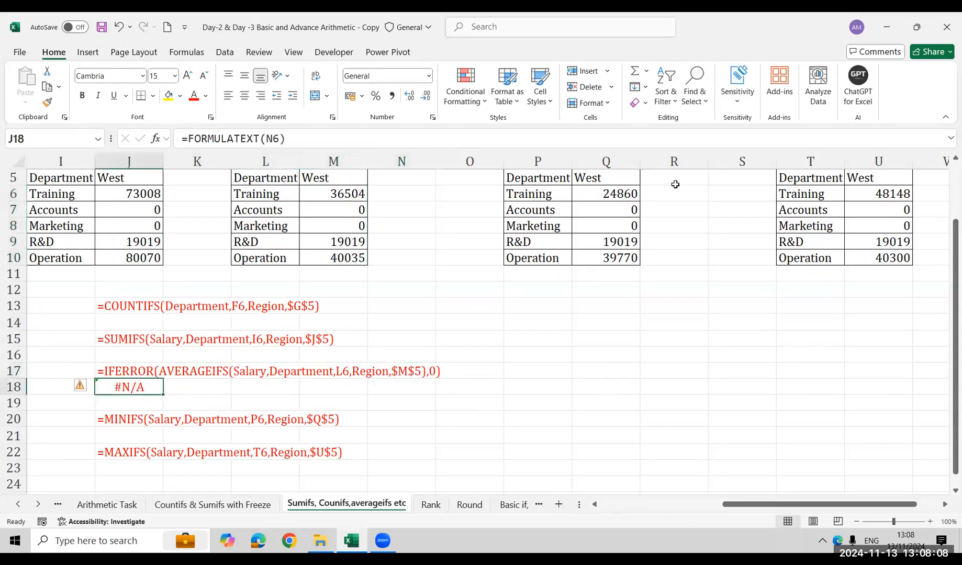
{"action": "key", "text": "Delete"}
Move the MINIFS and MAXIFS formula texts in J20:J22 up one row to start at J19
{"action": "key", "text": "Down"}
{"action": "key", "text": "Down"}
{"action": "key", "text": "shift+Down"}
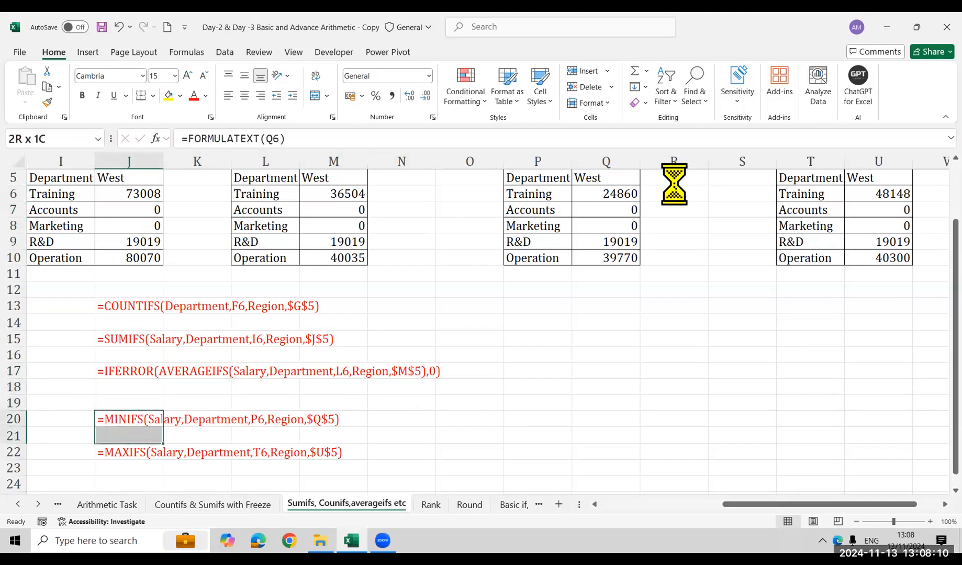
{"action": "key", "text": "shift+Down"}
{"action": "key", "text": "ctrl+x"}
{"action": "key", "text": "Up"}
{"action": "key", "text": "Return"}
{"action": "key", "text": "Down"}
{"action": "key", "text": "Down"}
{"action": "key", "text": "Down"}
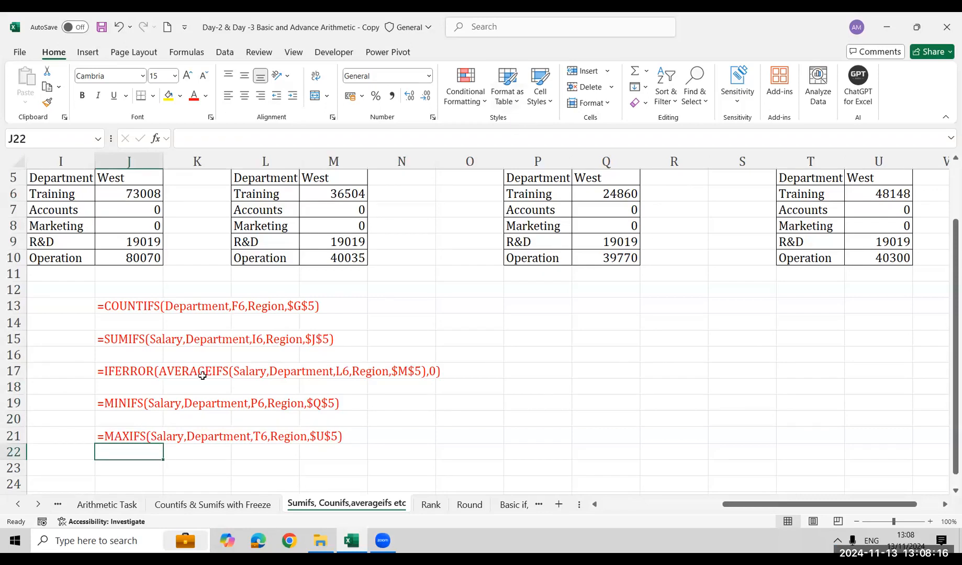
{"action": "left_click", "coordinate": [133, 316]}
{"action": "left_click", "coordinate": [135, 369]}
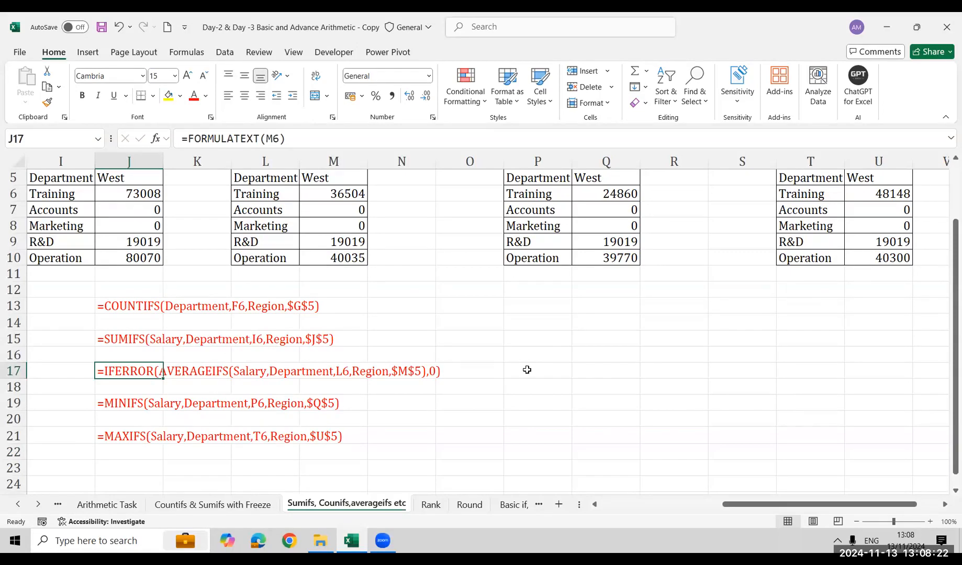
{"action": "key", "text": "Down"}
{"action": "key", "text": "Down"}
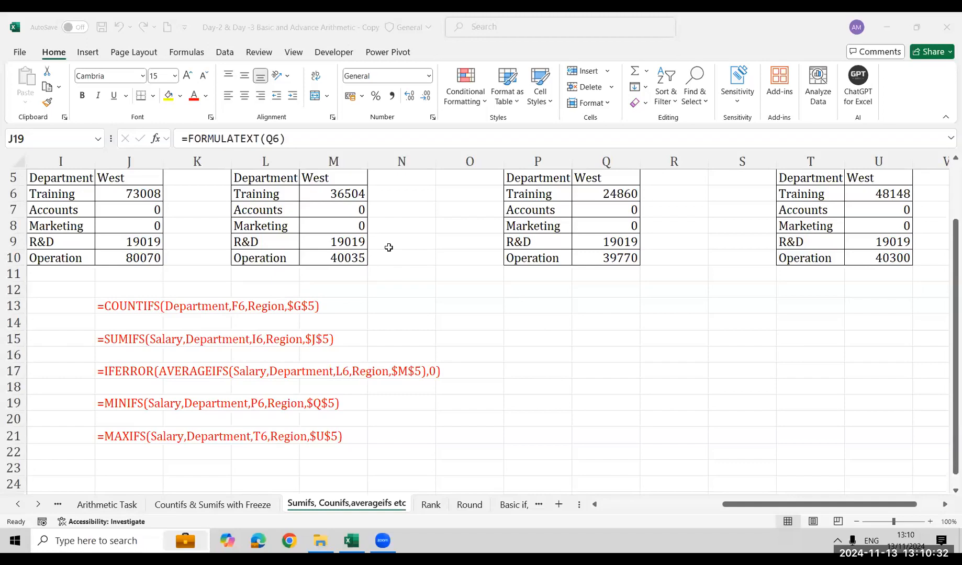
{"action": "left_click", "coordinate": [323, 345]}
{"action": "scroll", "coordinate": [323, 345], "scroll_direction": "up", "scroll_amount": 2}
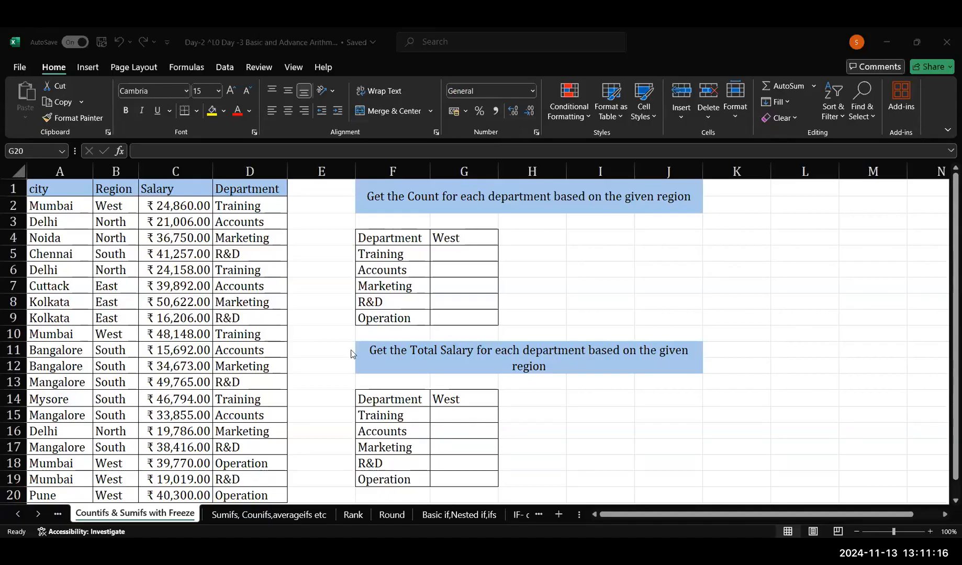
Begin a COUNTIFS formula in G5 of the Countifs & Sumifs with Freeze sheet, using the named range department with criterion F5
{"action": "left_click", "coordinate": [453, 252]}
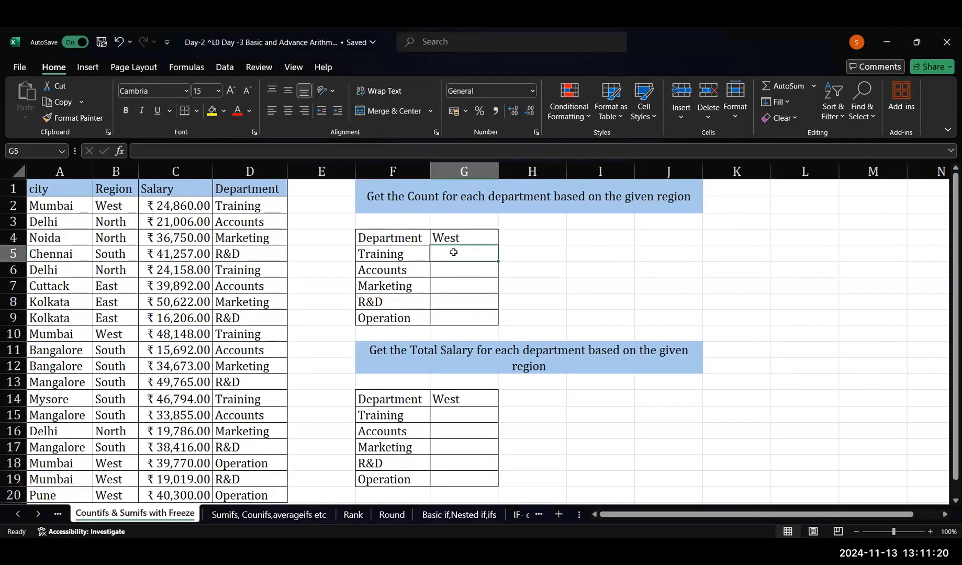
{"action": "double_click", "coordinate": [454, 253]}
{"action": "type", "text": "=count"}
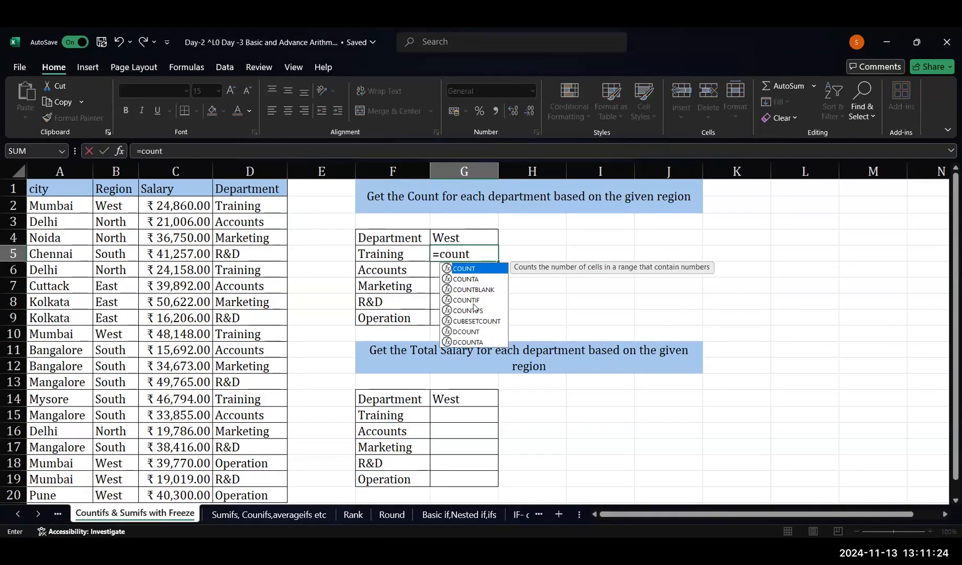
{"action": "double_click", "coordinate": [474, 311]}
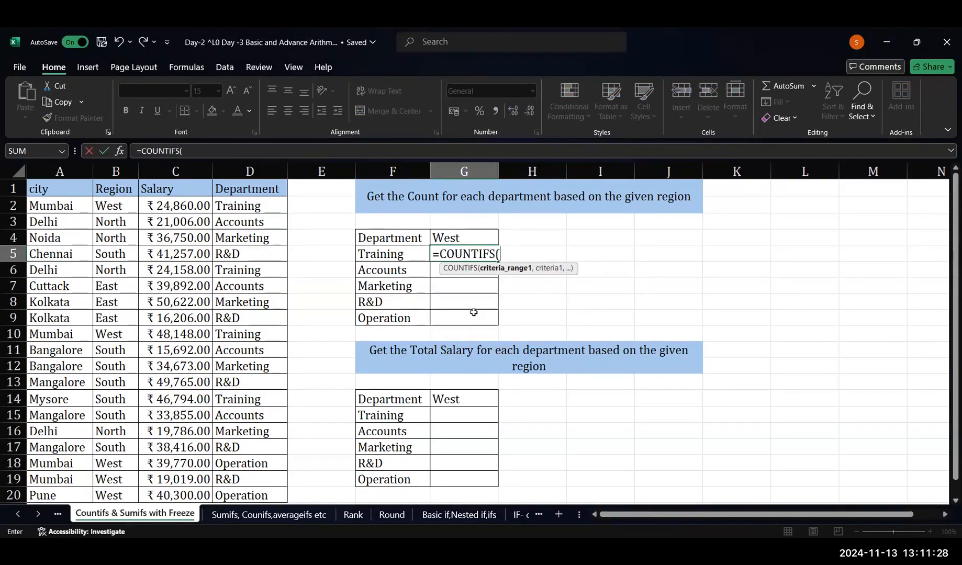
{"action": "type", "text": "depar"}
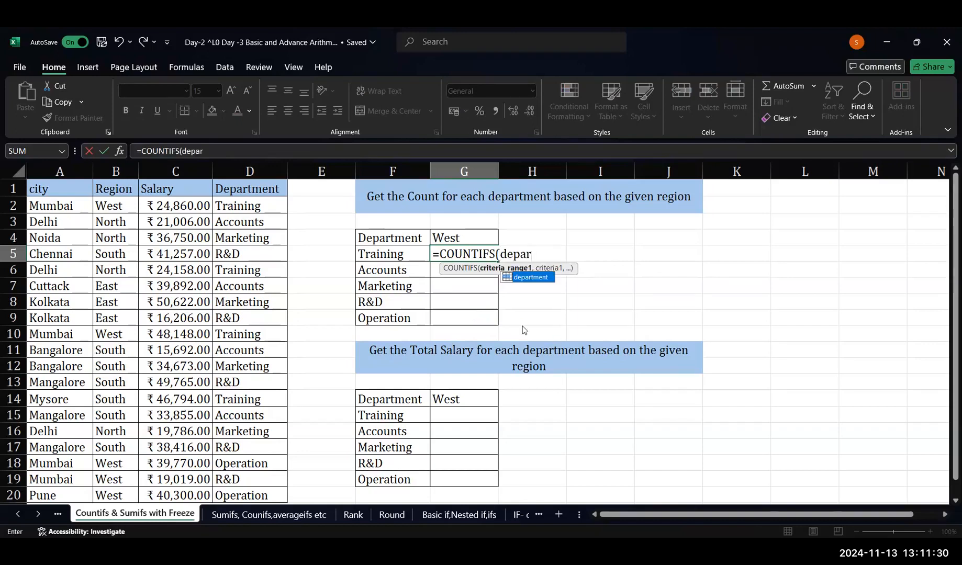
{"action": "double_click", "coordinate": [518, 277]}
{"action": "type", "text": ","}
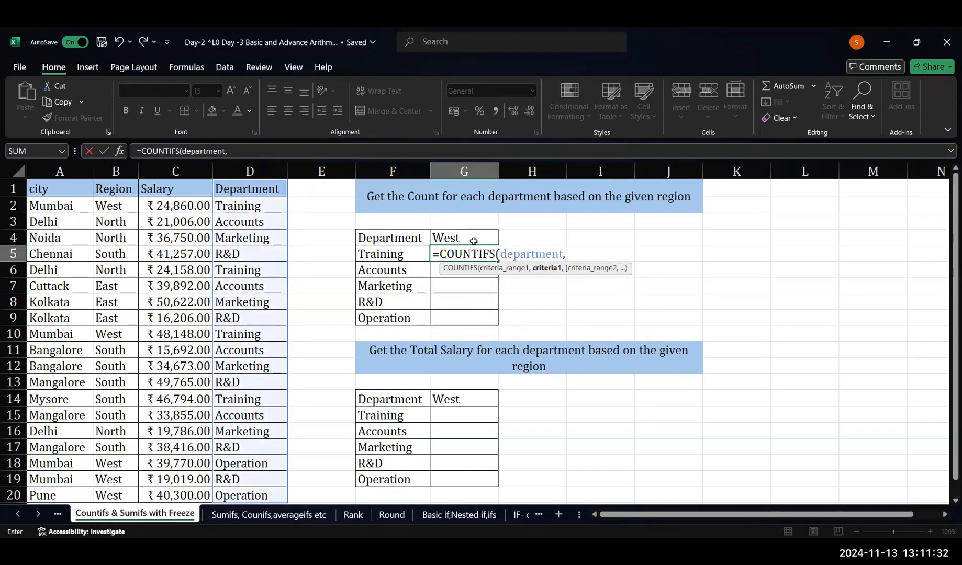
{"action": "left_click", "coordinate": [411, 256]}
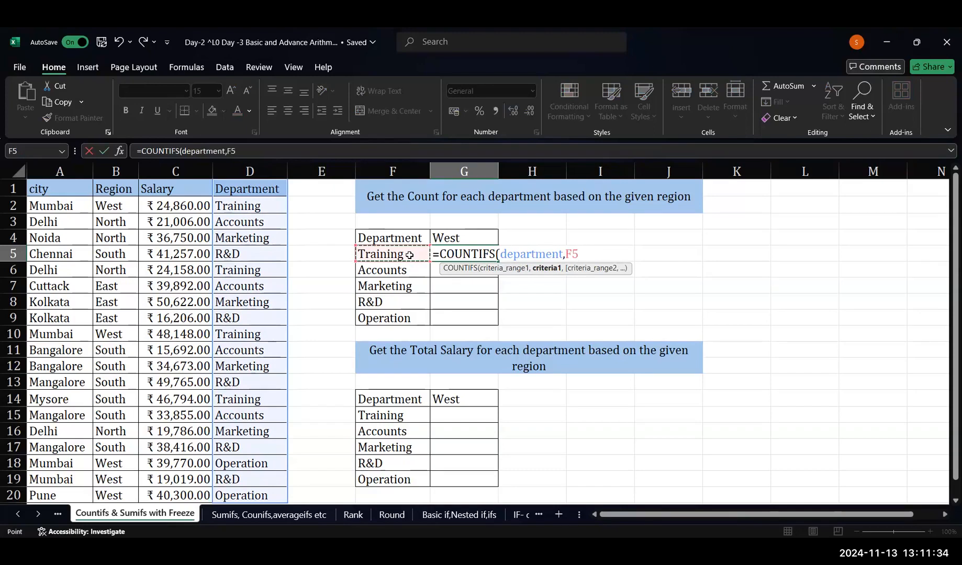
{"action": "type", "text": ","}
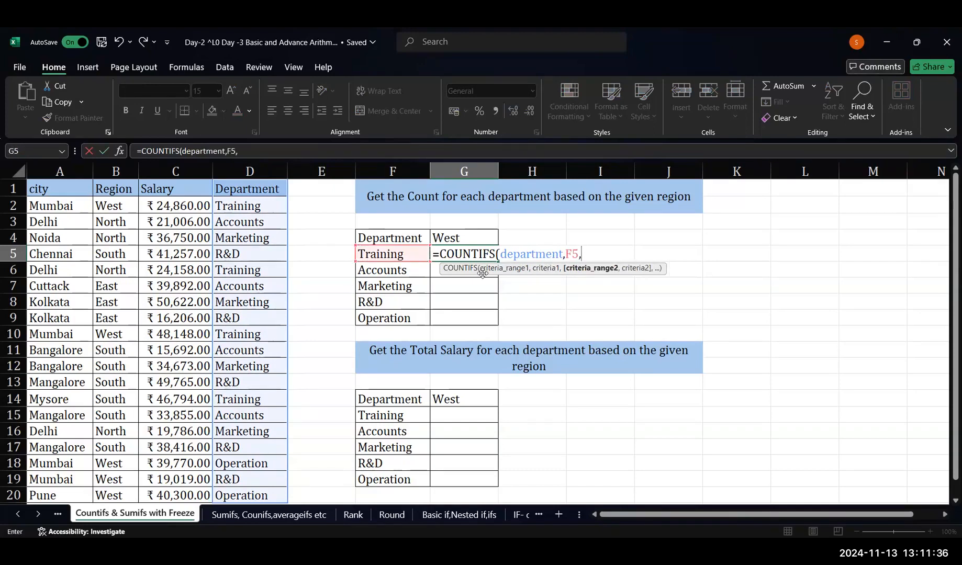
{"action": "type", "text": "sa"}
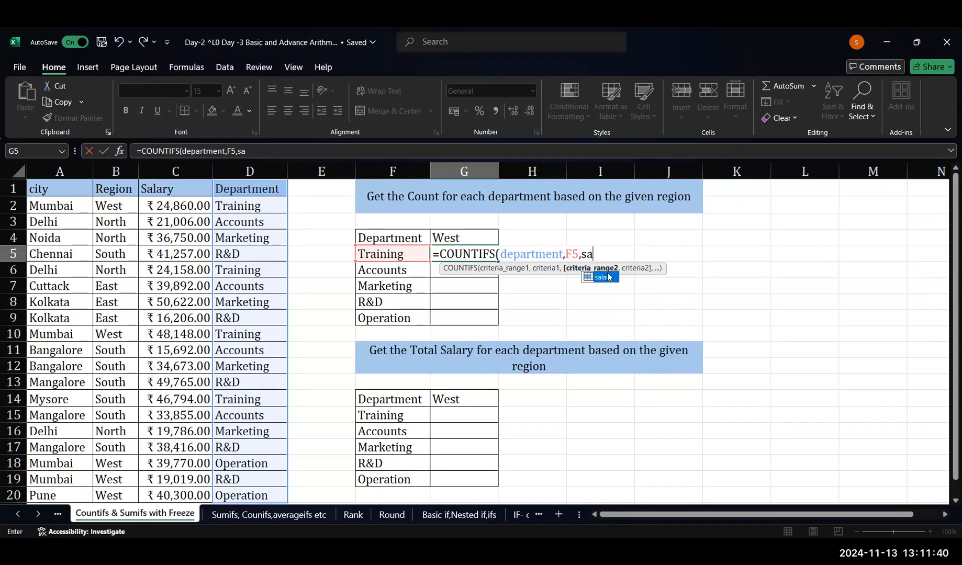
{"action": "key", "text": "BackSpace"}
{"action": "key", "text": "BackSpace"}
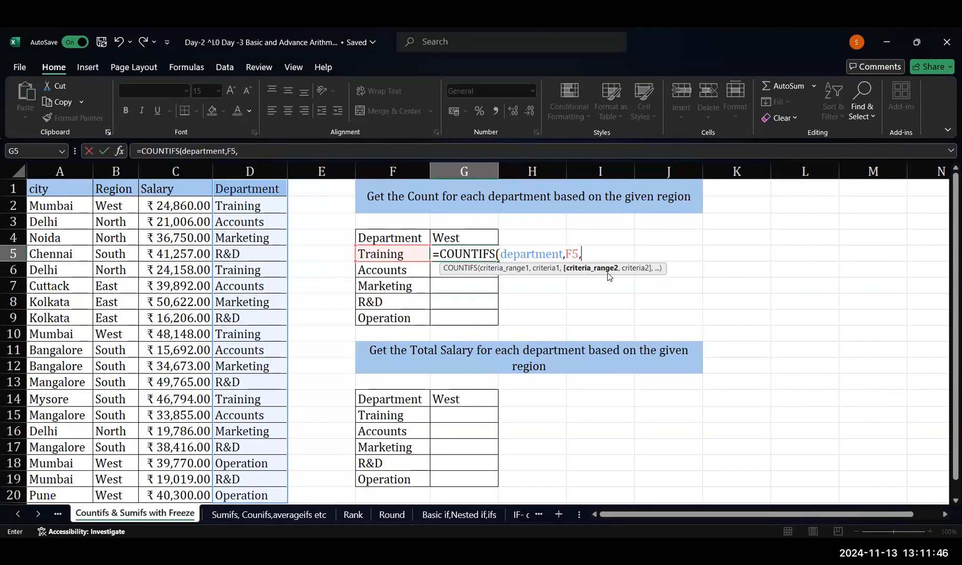
Complete the COUNTIFS formula in G5 with the named range region and the fixed criterion $G$4
{"action": "type", "text": "region,"}
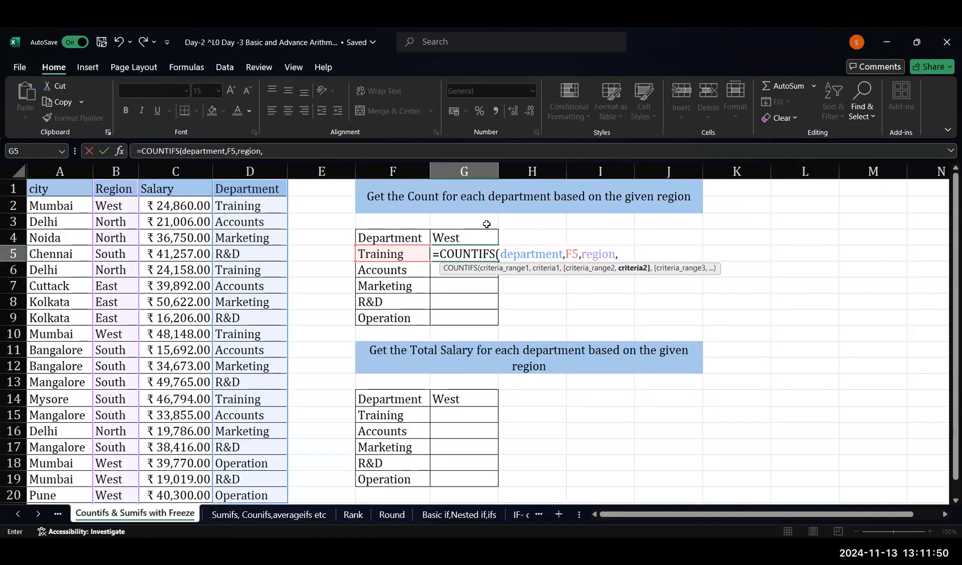
{"action": "left_click", "coordinate": [480, 242]}
{"action": "key", "text": "F4"}
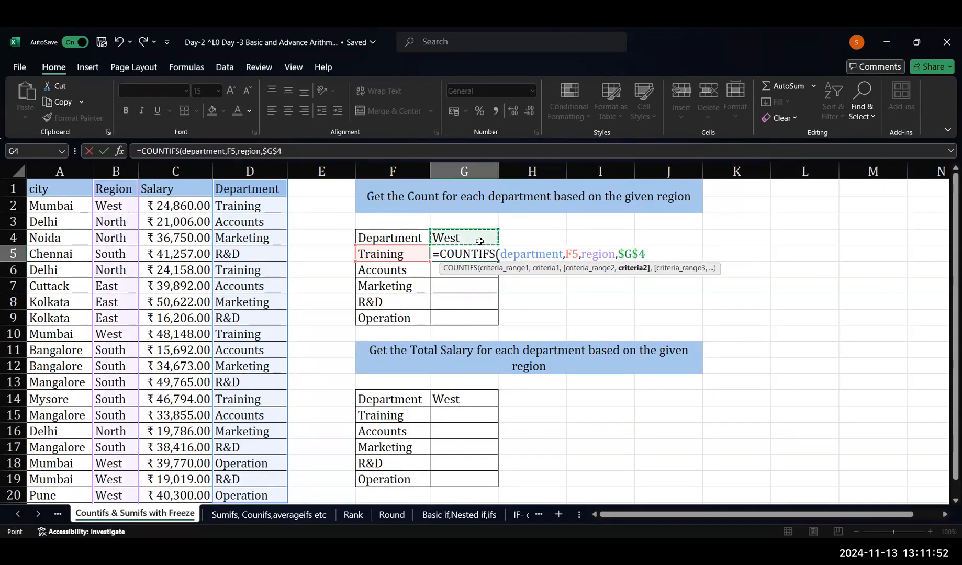
{"action": "type", "text": ")"}
{"action": "key", "text": "Return"}
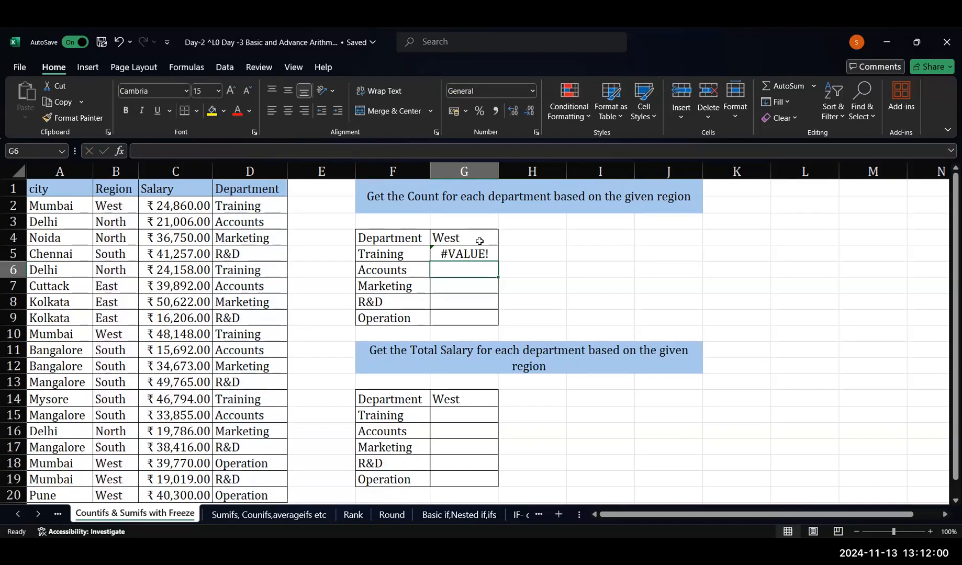
Review the COUNTIFS formula in G5 and the ranges its arguments refer to
{"action": "key", "text": "Up"}
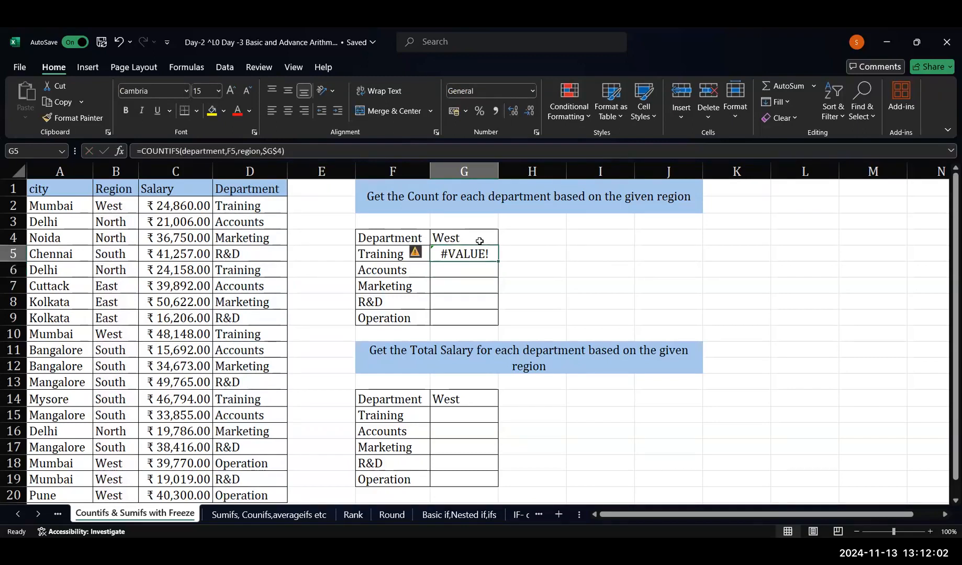
{"action": "key", "text": "Down"}
{"action": "key", "text": "Down"}
{"action": "key", "text": "Up"}
{"action": "key", "text": "Up"}
{"action": "double_click", "coordinate": [476, 254]}
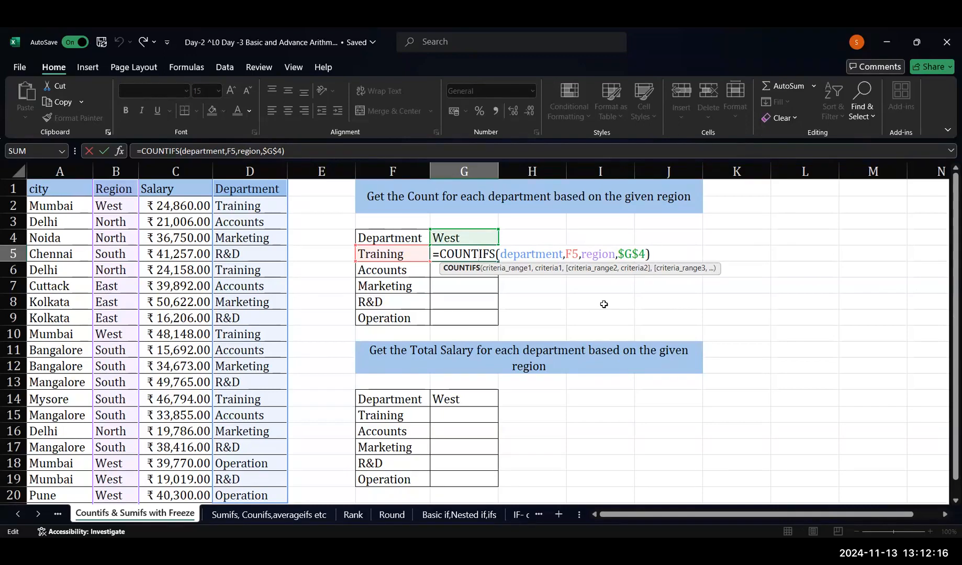
{"action": "key", "text": "Return"}
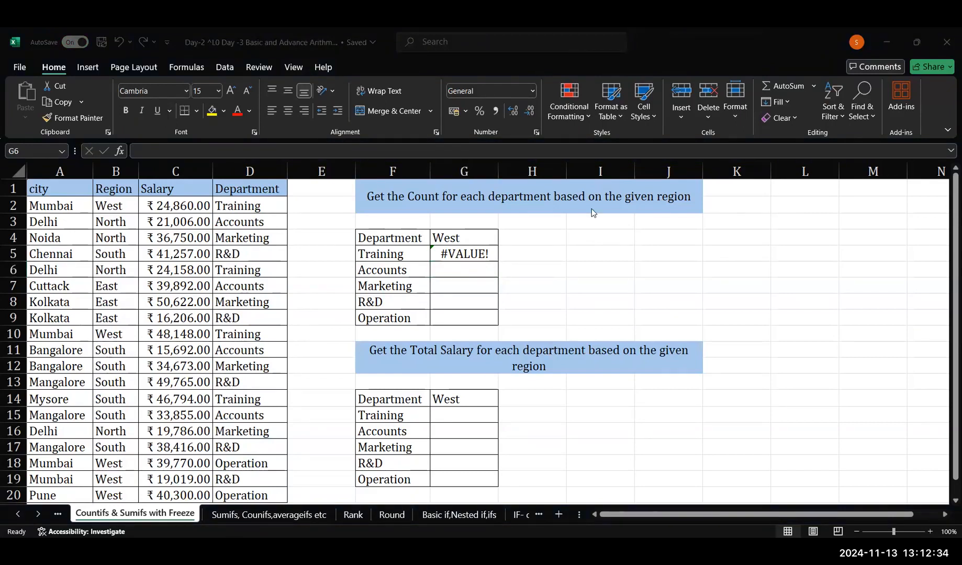
{"action": "left_click", "coordinate": [475, 273]}
{"action": "left_click", "coordinate": [471, 258]}
{"action": "type", "text": "+"}
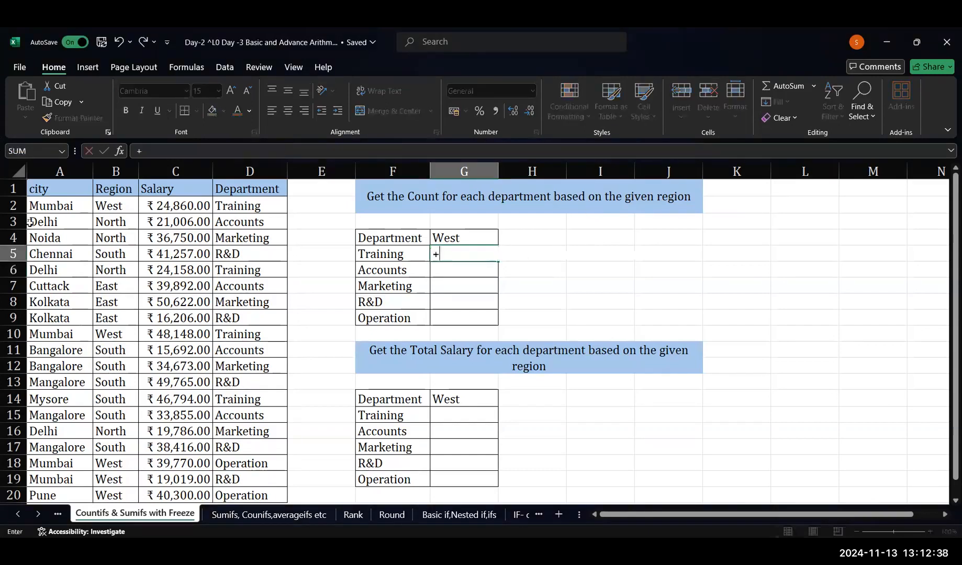
{"action": "left_click", "coordinate": [196, 69]}
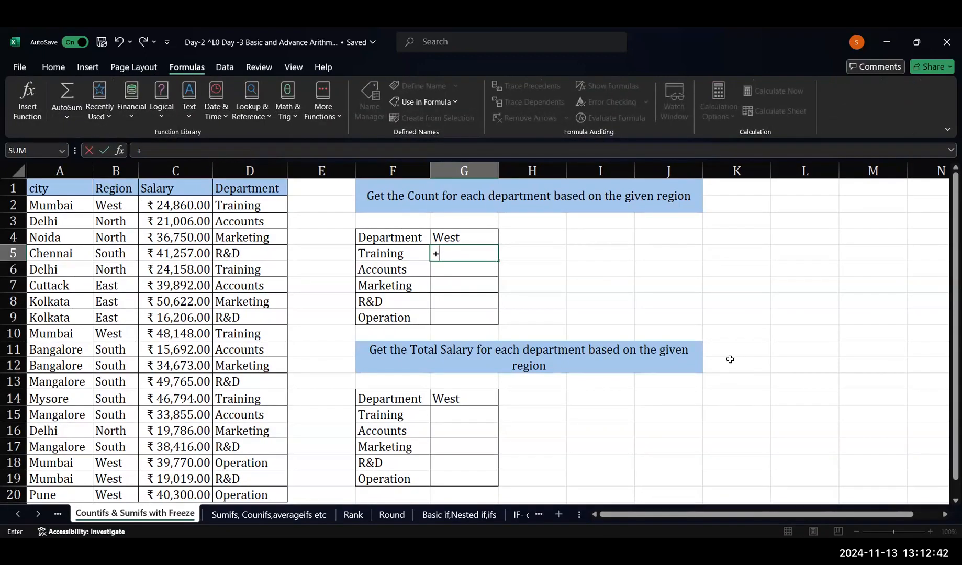
{"action": "key", "text": "Escape"}
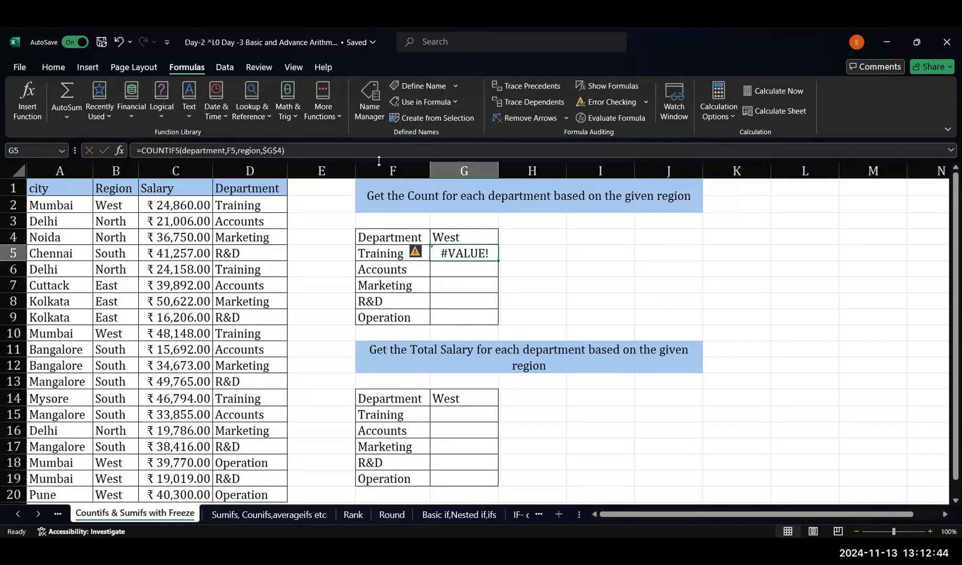
Compare the cell ranges that the defined names city, department and region refer to
{"action": "left_click", "coordinate": [370, 104]}
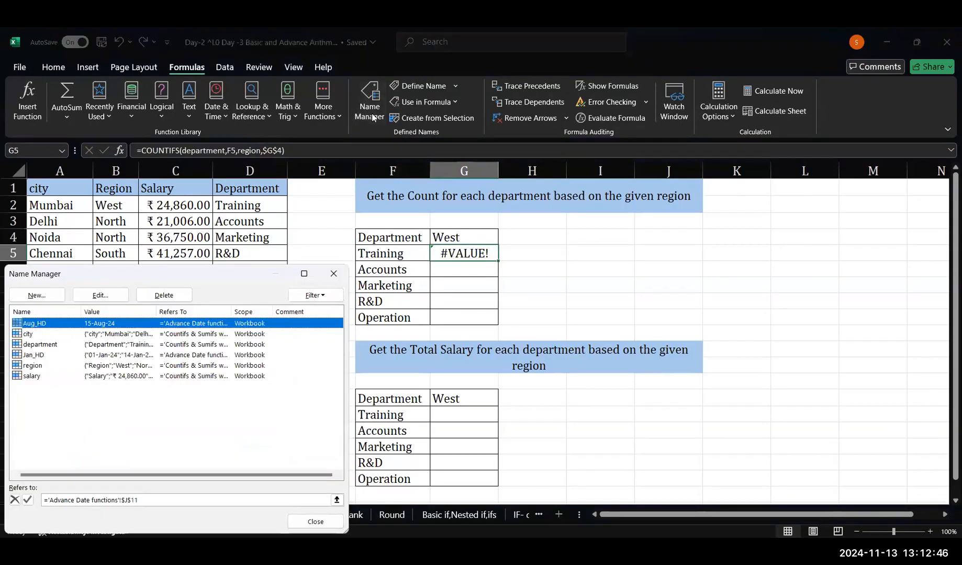
{"action": "left_click", "coordinate": [46, 335]}
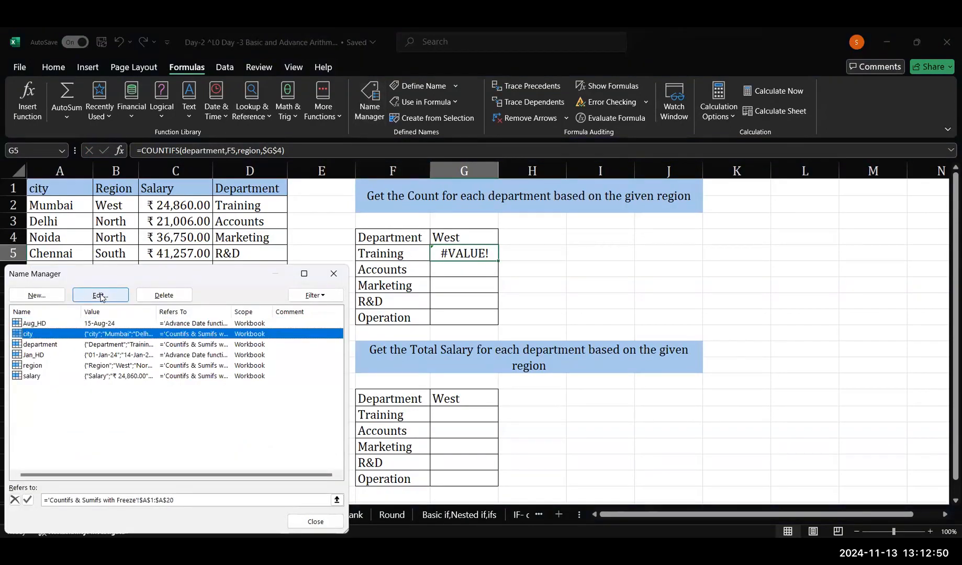
{"action": "left_click", "coordinate": [57, 347]}
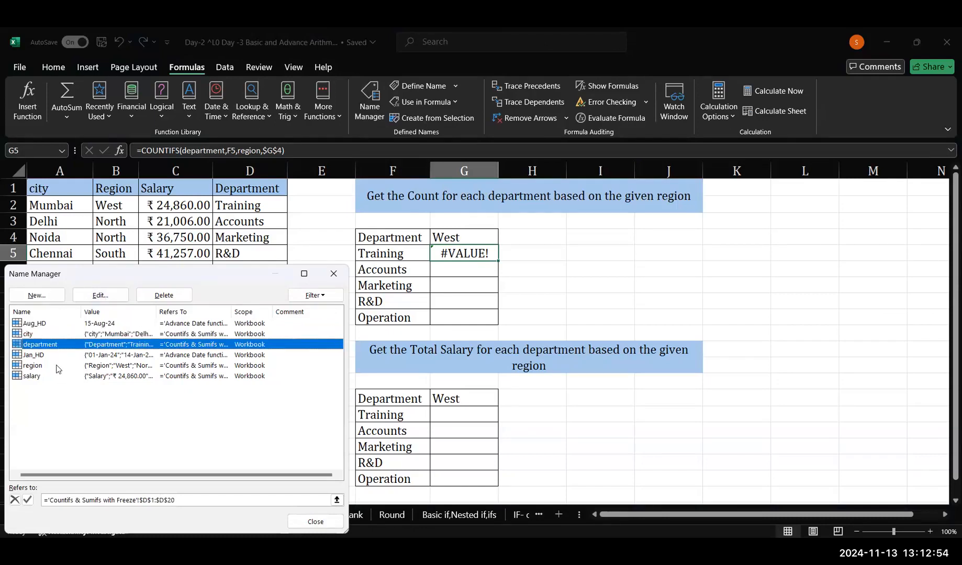
{"action": "left_click", "coordinate": [58, 368]}
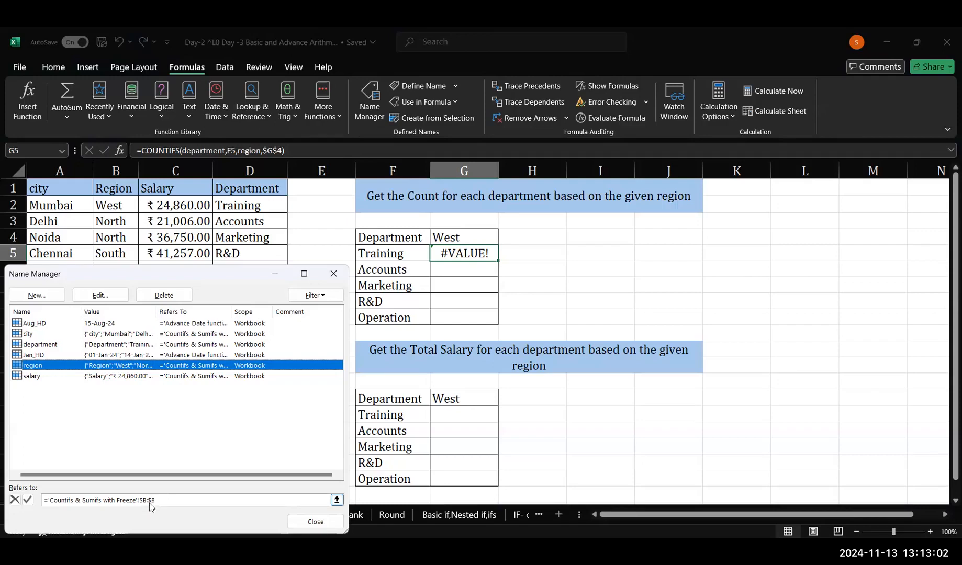
{"action": "left_click", "coordinate": [178, 335]}
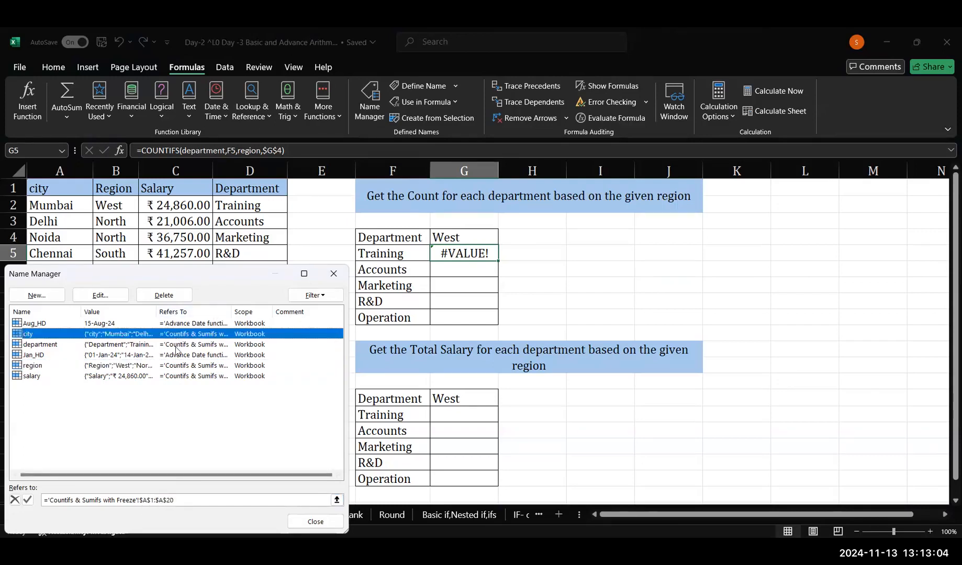
{"action": "left_click", "coordinate": [175, 345]}
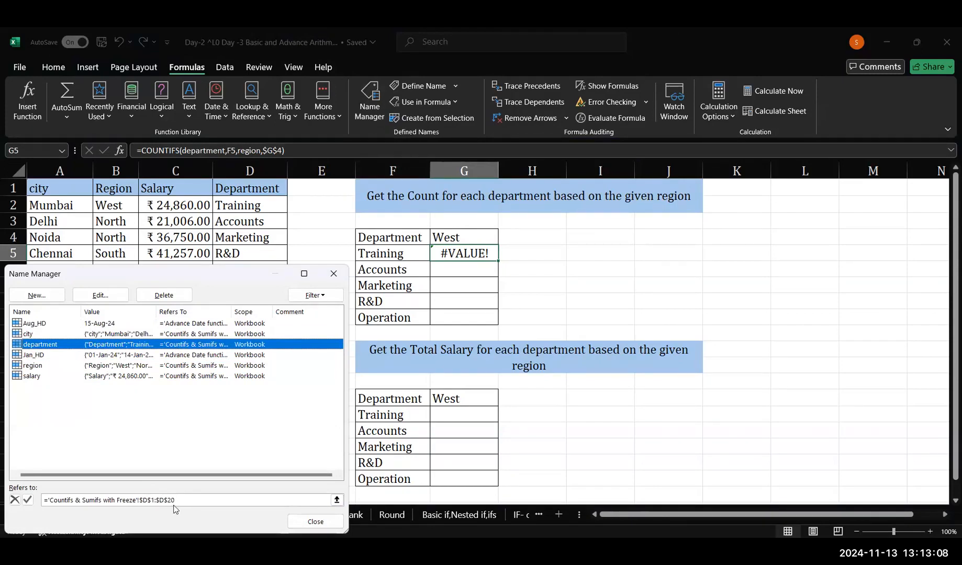
Delete the defined name region from the workbook and close the list of names
{"action": "left_click", "coordinate": [132, 367]}
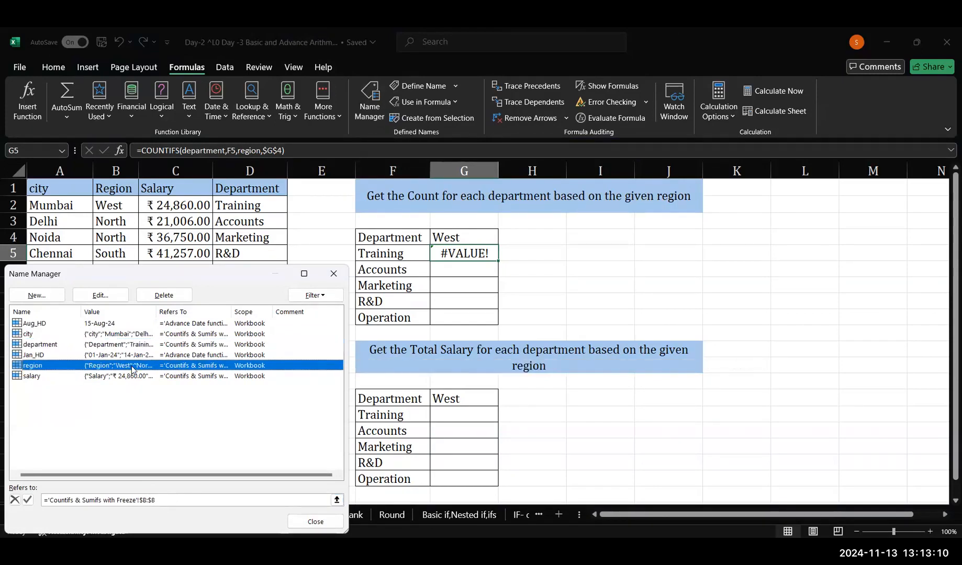
{"action": "left_click", "coordinate": [160, 296]}
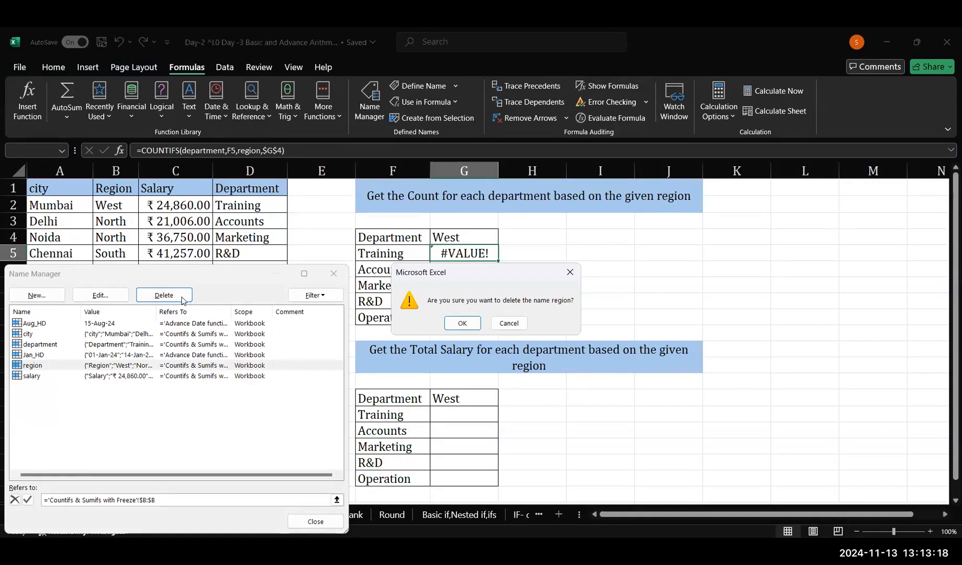
{"action": "left_click", "coordinate": [452, 326]}
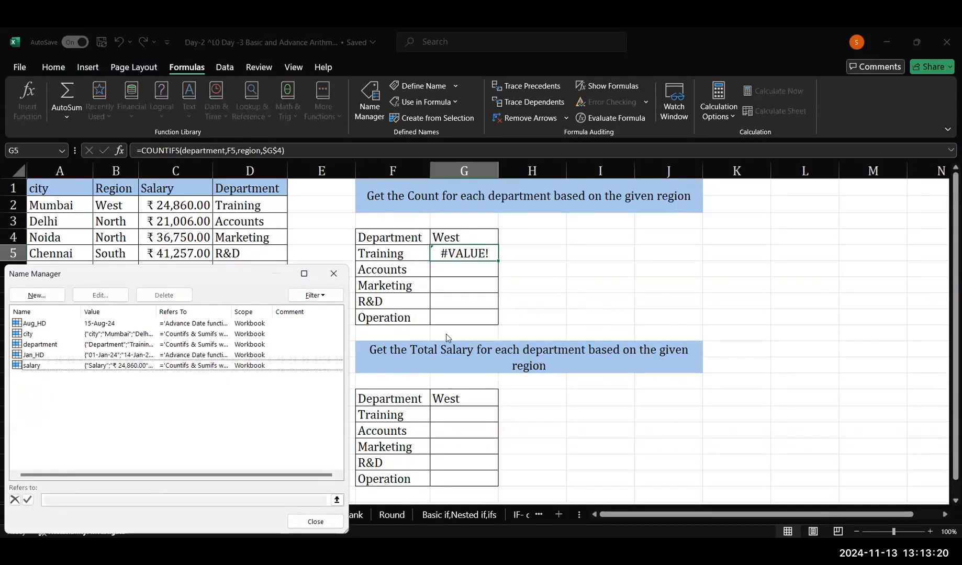
{"action": "left_click", "coordinate": [335, 273]}
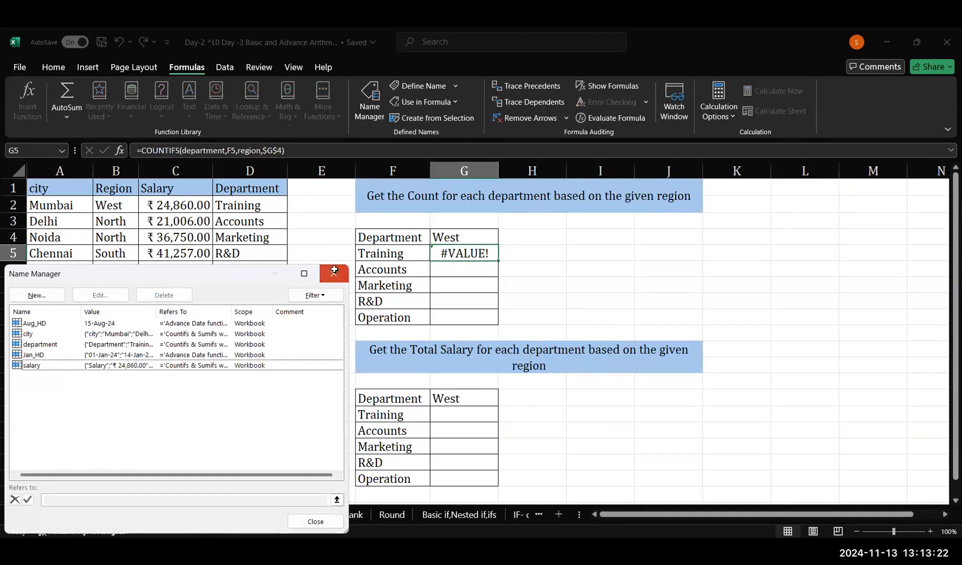
Define the name Region for the Region column data, B1:B20
{"action": "left_click", "coordinate": [122, 195]}
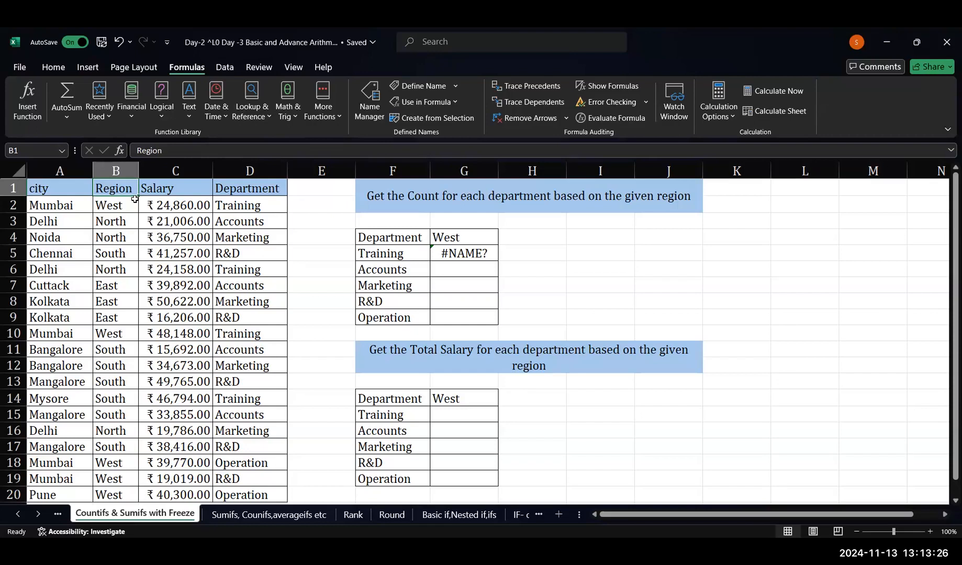
{"action": "key", "text": "ctrl+shift+Down"}
{"action": "left_click", "coordinate": [39, 152]}
{"action": "type", "text": "Region"}
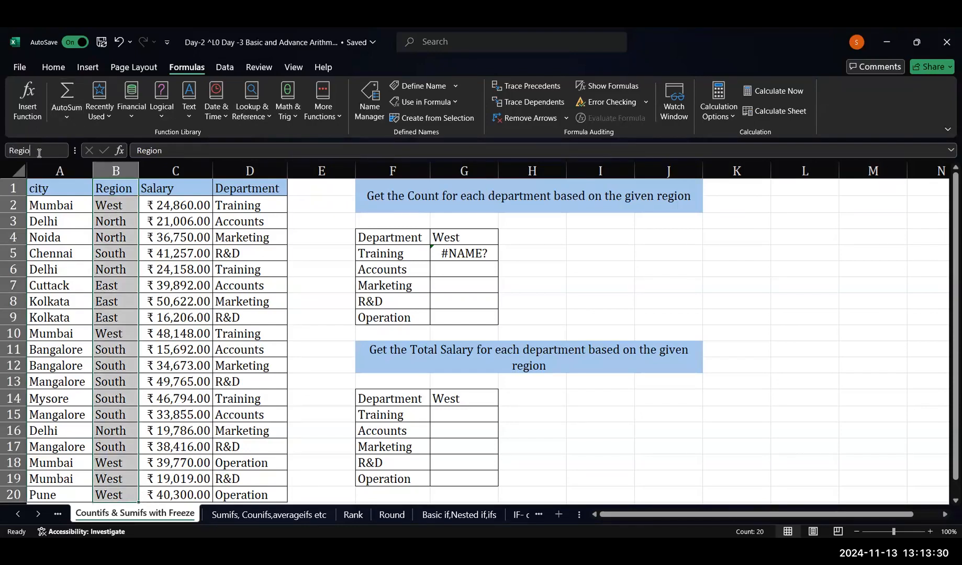
{"action": "key", "text": "Return"}
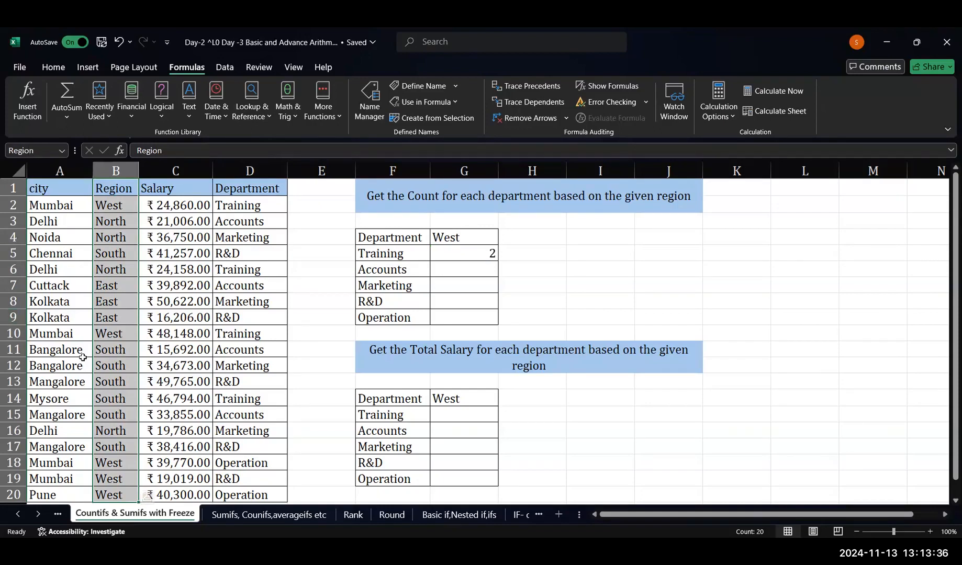
Switch to the Sumifs, Counifs,averageifs etc sheet
{"action": "left_click", "coordinate": [256, 515]}
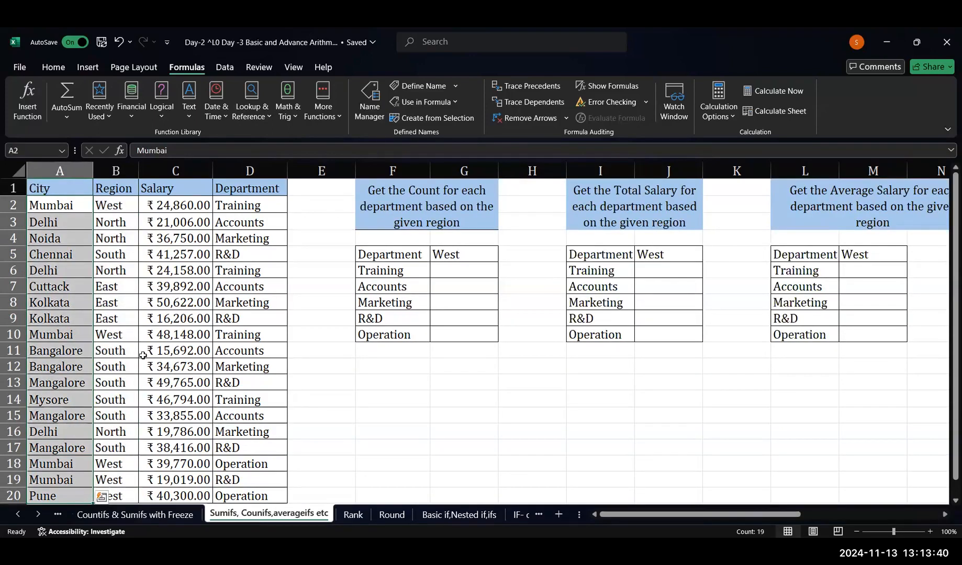
{"action": "left_click", "coordinate": [159, 518]}
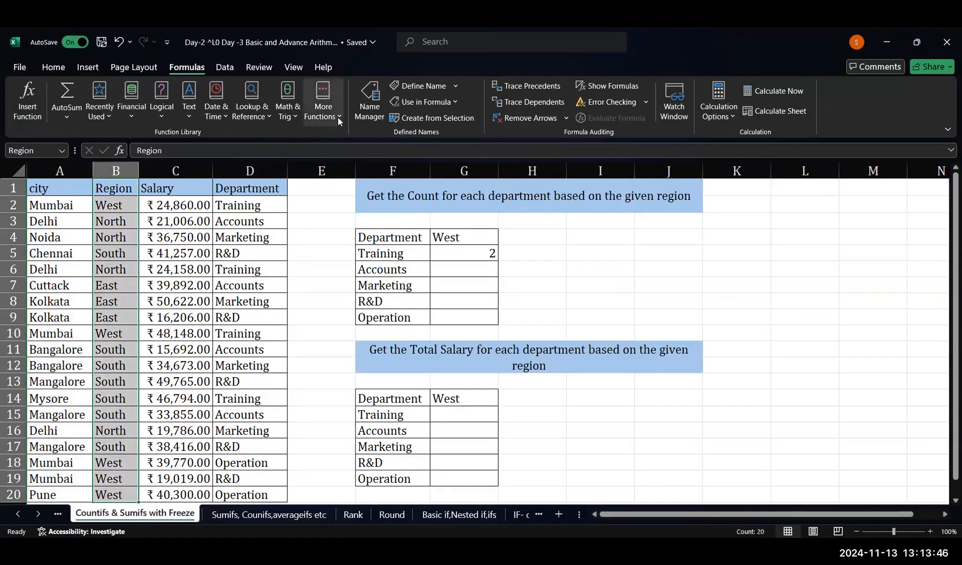
{"action": "left_click", "coordinate": [249, 516]}
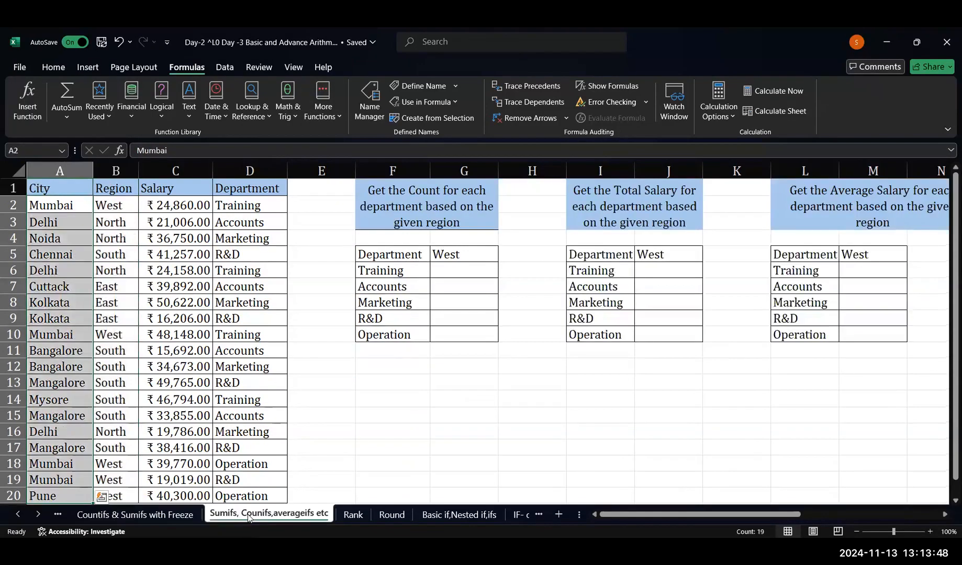
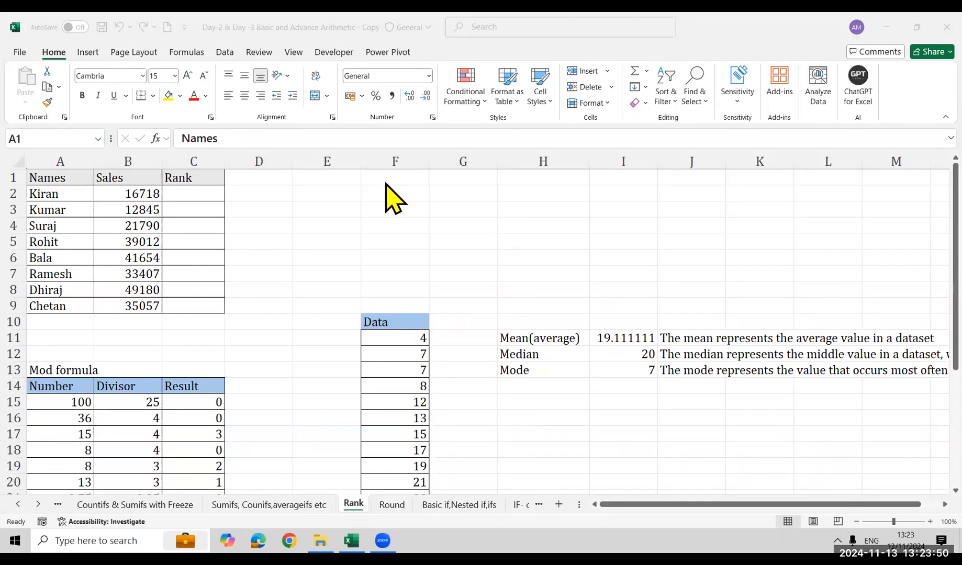
Highlight the Sales values in B2:B9 of the ranking table
{"action": "left_click", "coordinate": [356, 212]}
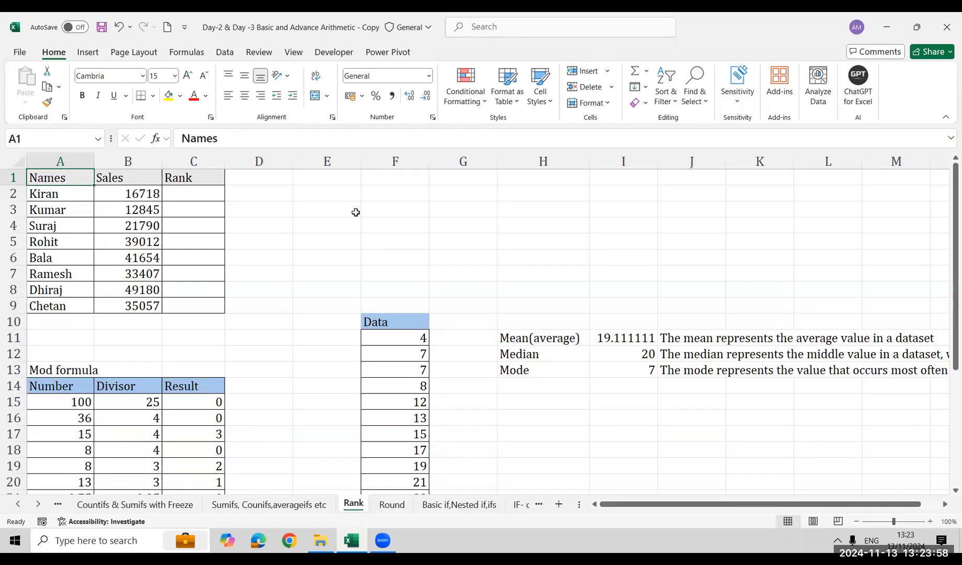
{"action": "key", "text": "Down"}
{"action": "key", "text": "Right"}
{"action": "key", "text": "ctrl+shift+Down"}
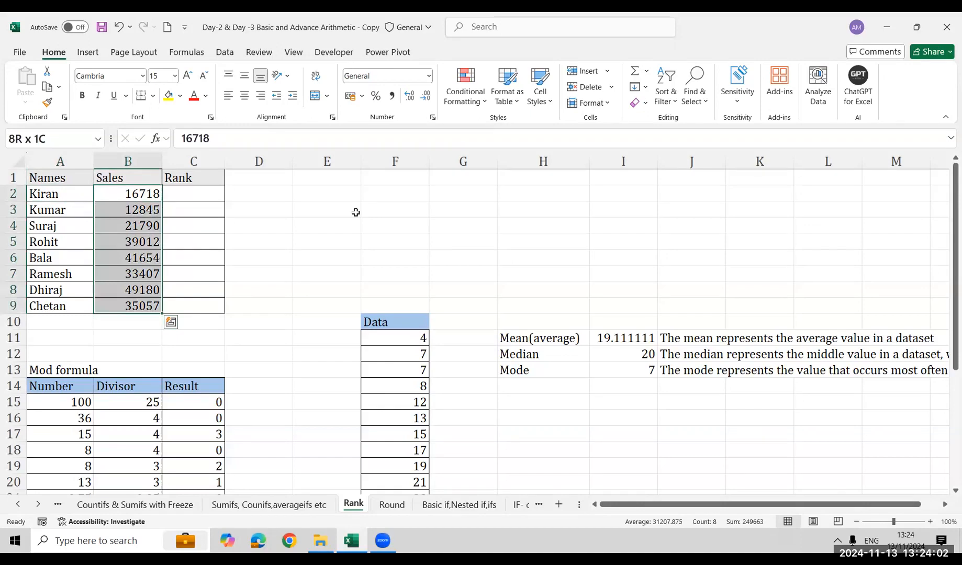
{"action": "key", "text": "Right"}
{"action": "key", "text": "Left"}
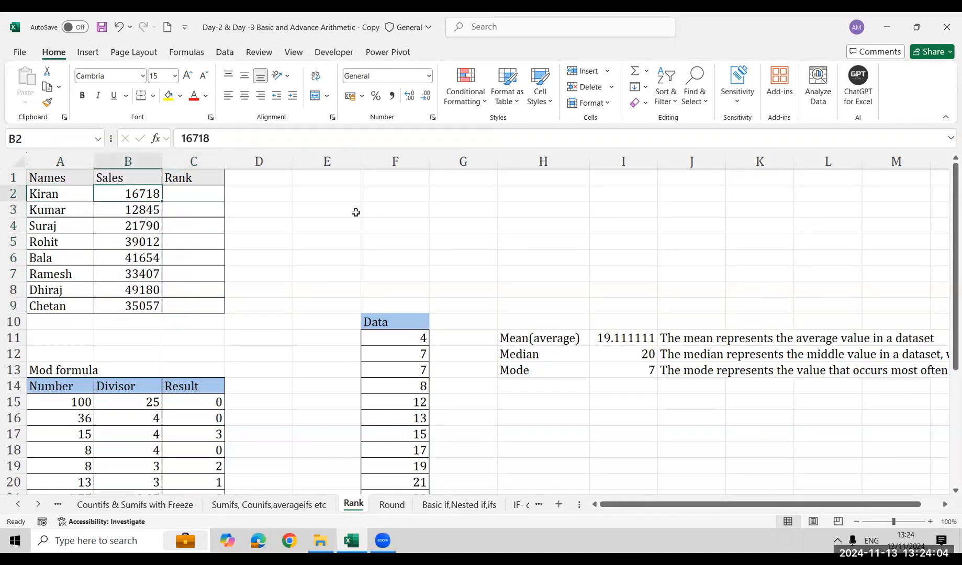
{"action": "key", "text": "ctrl+shift+Down"}
{"action": "key", "text": "Right"}
{"action": "key", "text": "Left"}
{"action": "key", "text": "shift+Down"}
{"action": "key", "text": "ctrl+shift+Down"}
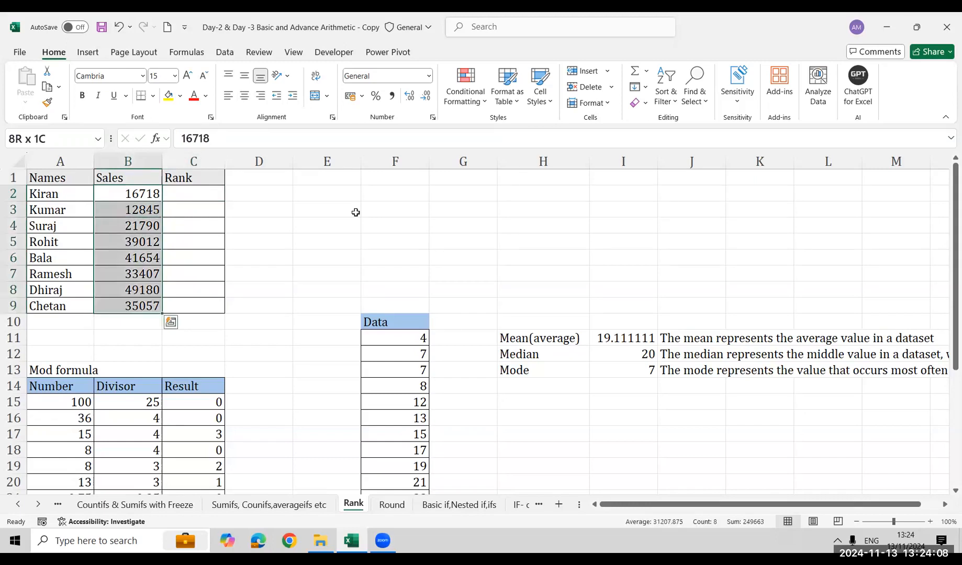
Enter ranks by hand in the Rank column: 1 in C8 and 2 in C6
{"action": "key", "text": "Right"}
{"action": "key", "text": "Down"}
{"action": "key", "text": "Down"}
{"action": "key", "text": "Down"}
{"action": "key", "text": "Down"}
{"action": "key", "text": "Down"}
{"action": "key", "text": "Down"}
{"action": "key", "text": "Down"}
{"action": "key", "text": "Up"}
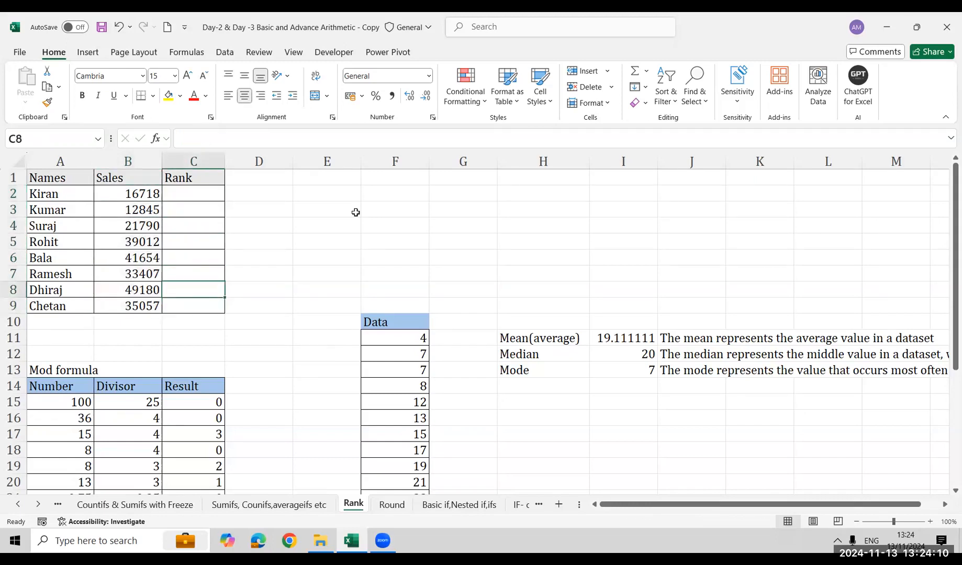
{"action": "type", "text": "1"}
{"action": "key", "text": "Return"}
{"action": "key", "text": "Up"}
{"action": "key", "text": "Up"}
Continue the manual ranking with 3 in C5, 4 in C9 and 5 in C7
{"action": "key", "text": "Up"}
{"action": "type", "text": "2"}
{"action": "key", "text": "Return"}
{"action": "key", "text": "Up"}
{"action": "key", "text": "Up"}
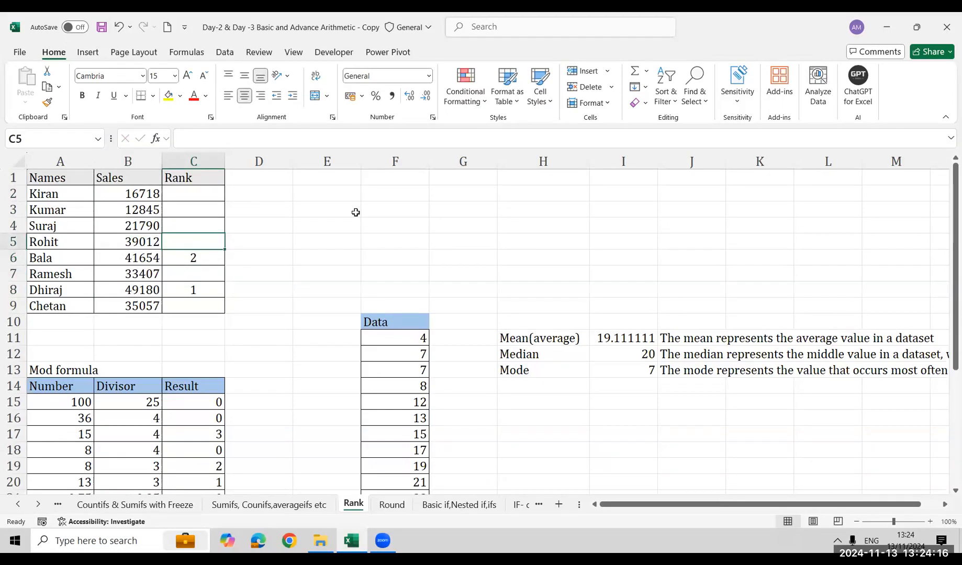
{"action": "type", "text": "3"}
{"action": "key", "text": "Return"}
{"action": "key", "text": "Down"}
{"action": "key", "text": "Down"}
{"action": "key", "text": "Down"}
{"action": "key", "text": "Down"}
{"action": "key", "text": "Up"}
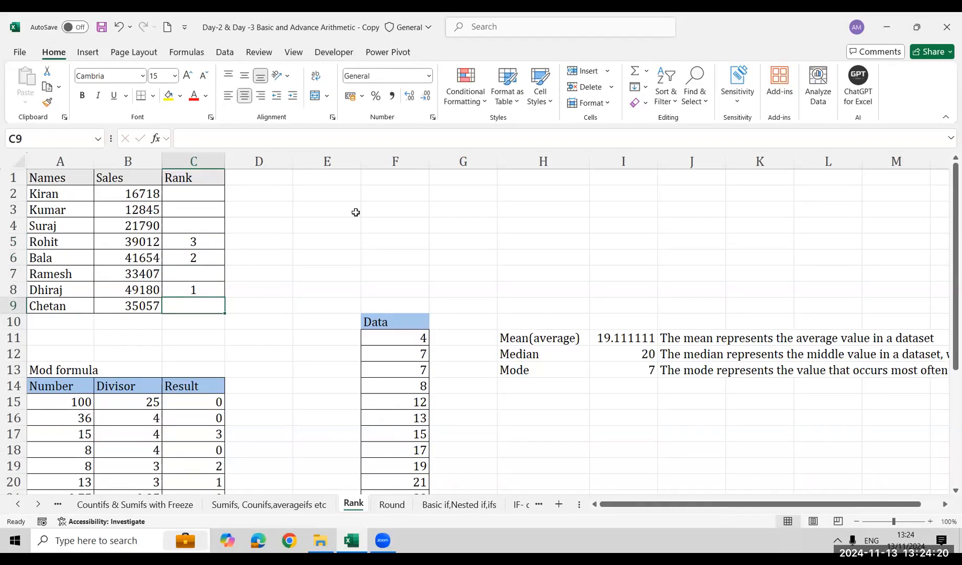
{"action": "type", "text": "4"}
{"action": "key", "text": "Up"}
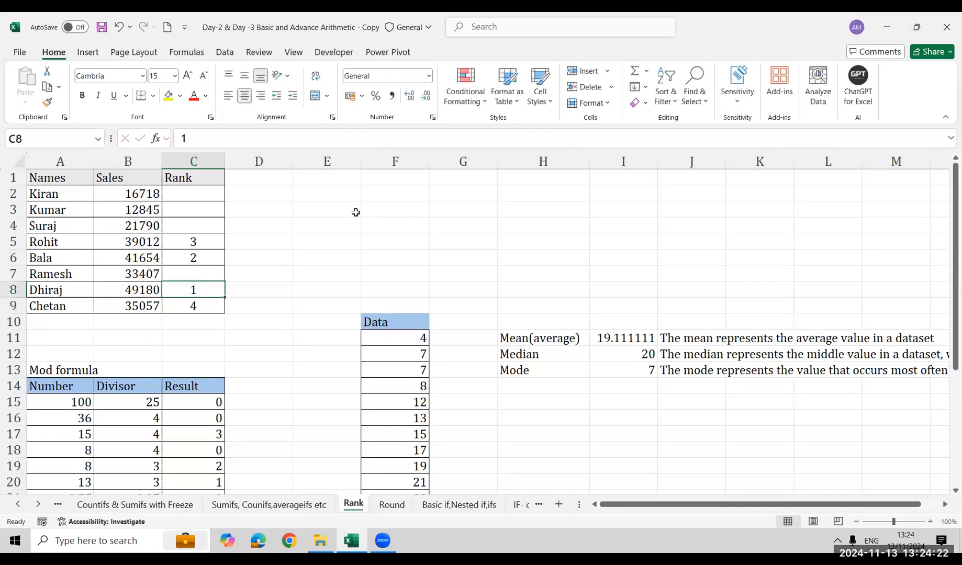
{"action": "key", "text": "Up"}
{"action": "type", "text": "5"}
{"action": "key", "text": "Up"}
{"action": "key", "text": "Up"}
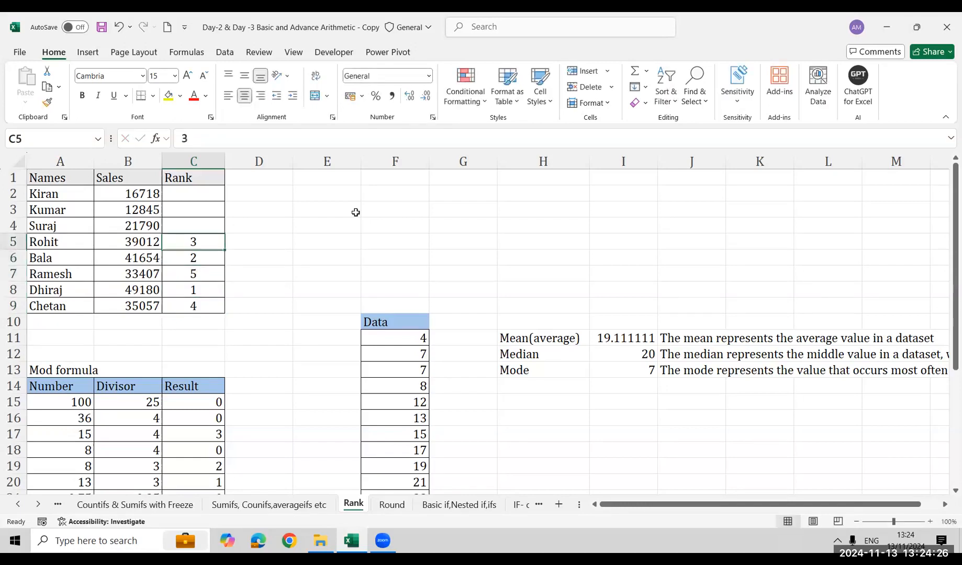
Clear the manually entered ranks from C5:C9
{"action": "key", "text": "shift+Down"}
{"action": "key", "text": "shift+Down"}
{"action": "key", "text": "shift+Down"}
{"action": "key", "text": "shift+Down"}
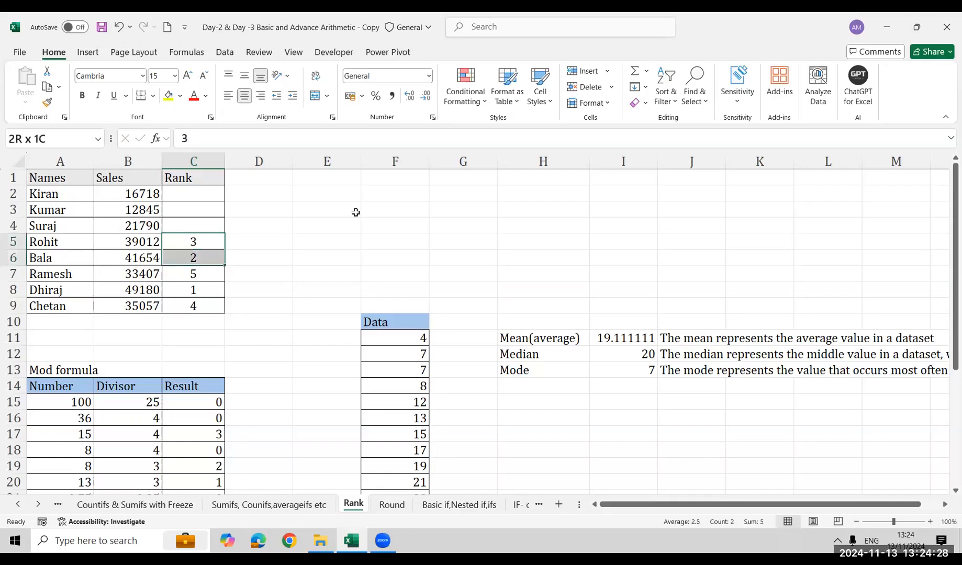
{"action": "key", "text": "Delete"}
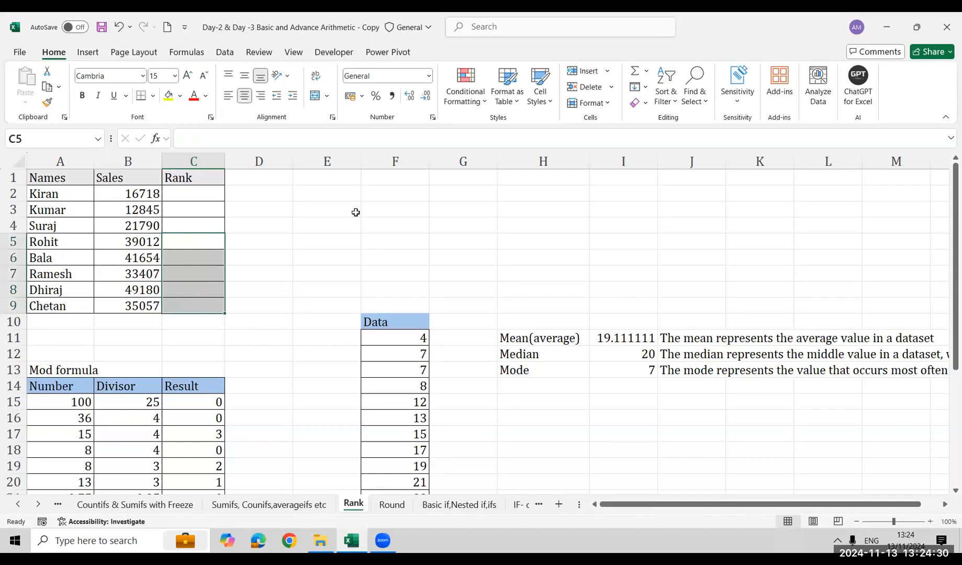
Enter the formula =RANK(B2,$B$2:$B$9) in C2 to rank the first Sales value
{"action": "key", "text": "Up"}
{"action": "key", "text": "Up"}
{"action": "key", "text": "Up"}
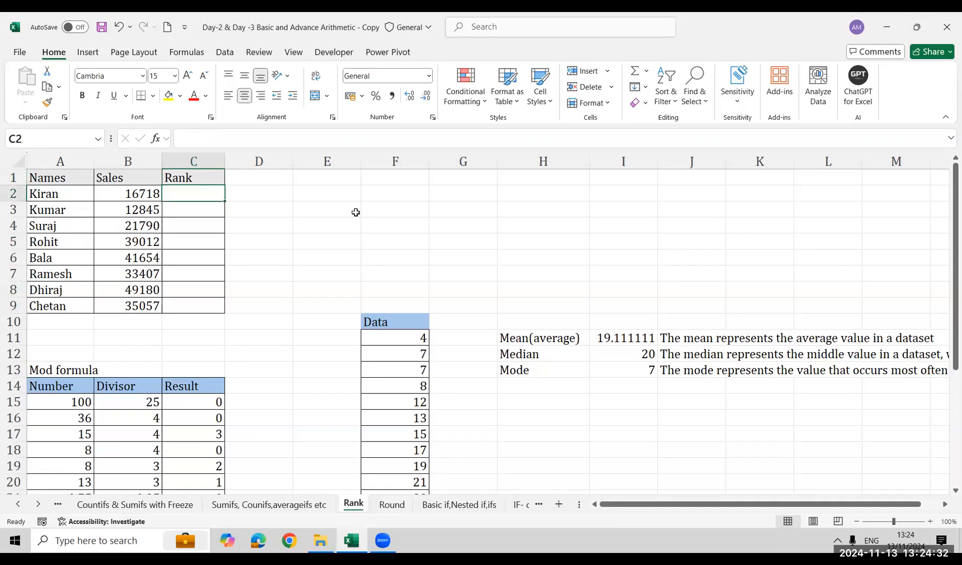
{"action": "type", "text": "=ran"}
{"action": "key", "text": "Down"}
{"action": "key", "text": "Down"}
{"action": "key", "text": "Down"}
{"action": "key", "text": "Down"}
{"action": "key", "text": "Down"}
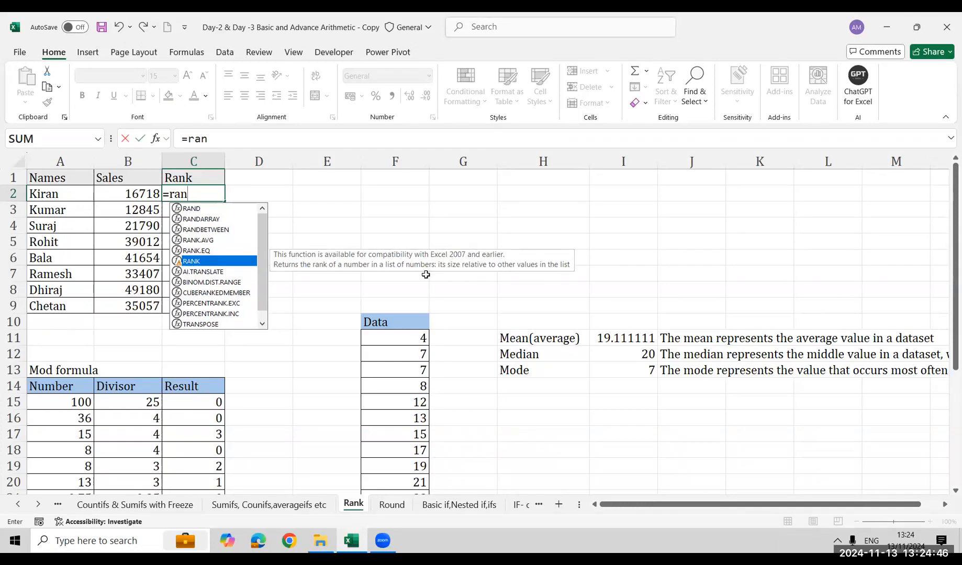
{"action": "key", "text": "Tab"}
{"action": "key", "text": "Left"}
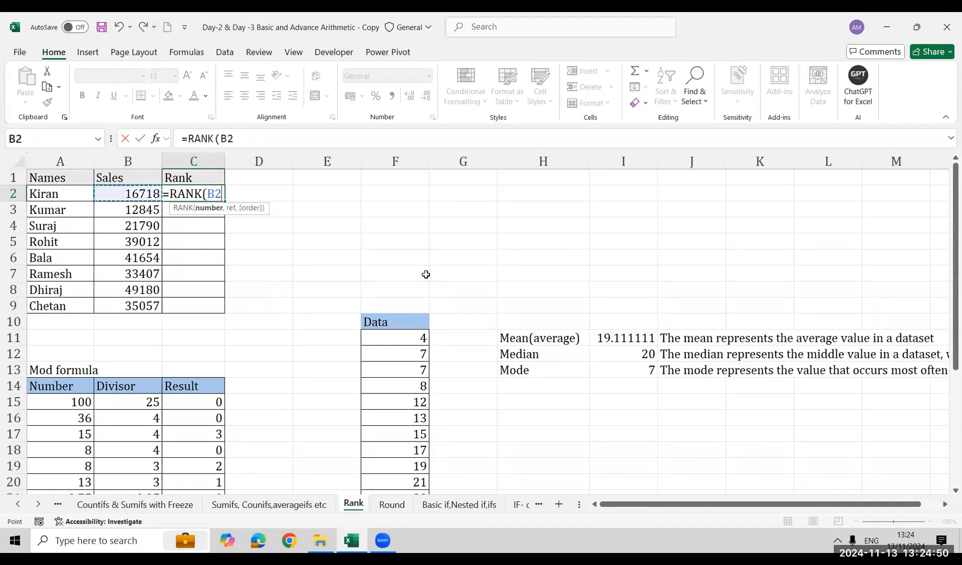
{"action": "type", "text": ","}
{"action": "key", "text": "Left"}
{"action": "key", "text": "ctrl+shift+Down"}
{"action": "key", "text": "F4"}
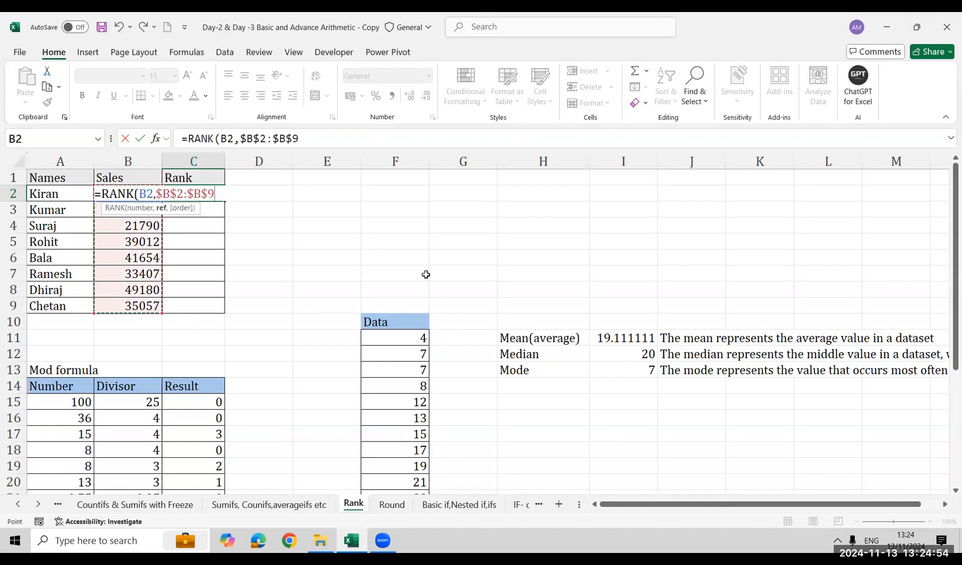
{"action": "type", "text": ")"}
{"action": "key", "text": "Return"}
Fill the RANK formula from C2 down to C9 and check the result in row 8
{"action": "key", "text": "Up"}
{"action": "key", "text": "Left"}
{"action": "key", "text": "ctrl+Down"}
{"action": "key", "text": "Right"}
{"action": "key", "text": "ctrl+shift+Up"}
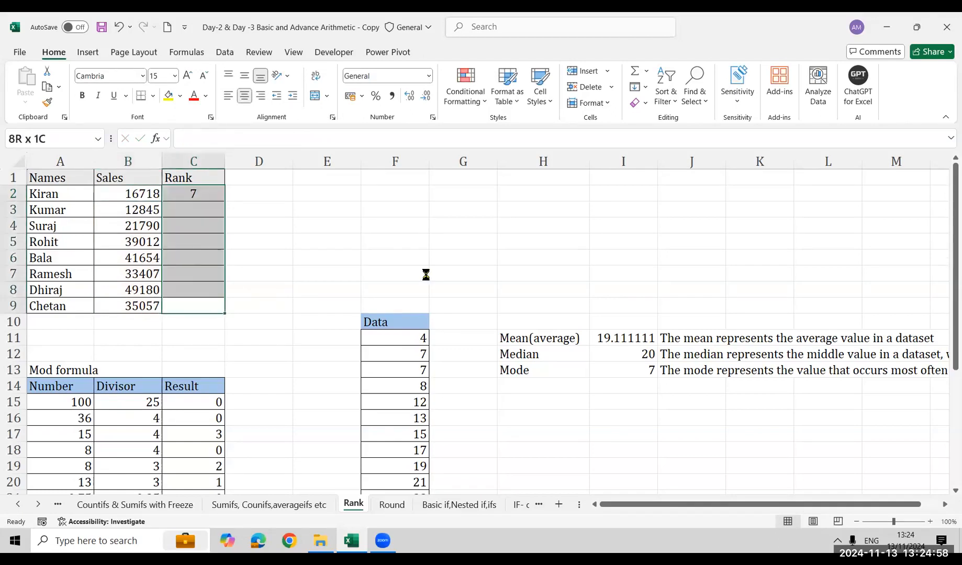
{"action": "key", "text": "ctrl+d"}
{"action": "key", "text": "Up"}
{"action": "key", "text": "Up"}
{"action": "key", "text": "Down"}
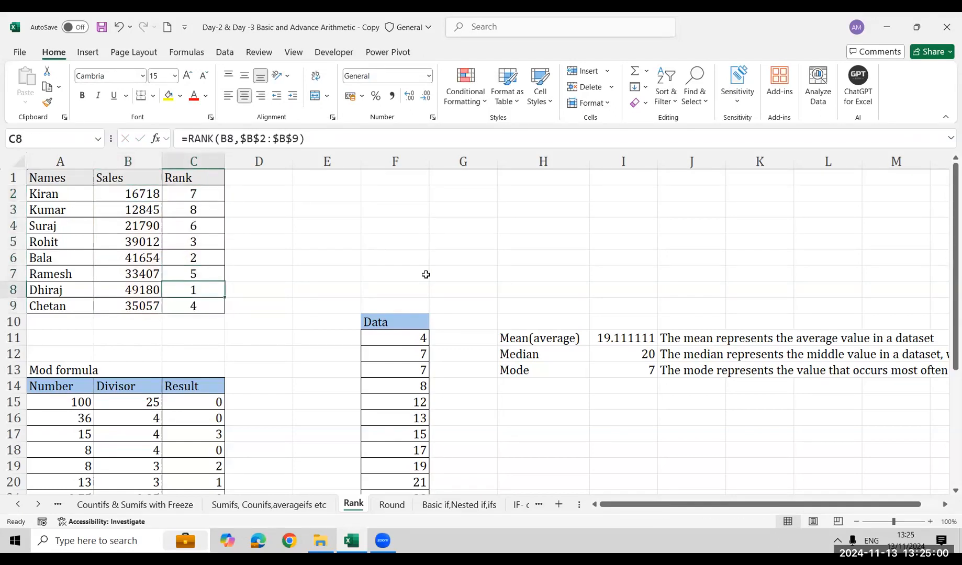
{"action": "key", "text": "shift+Left"}
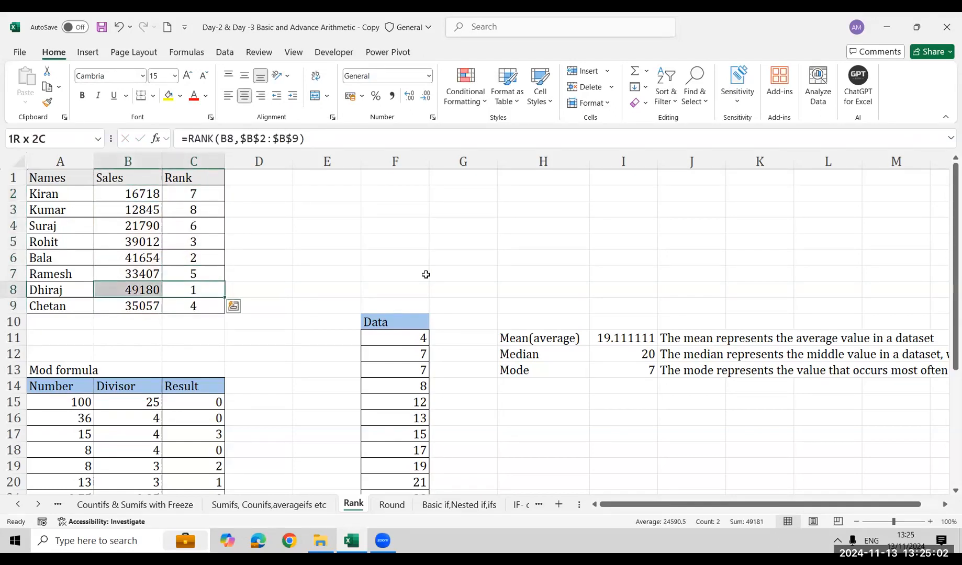
Inspect the RANK formula in C2, leave it unedited and clear the formulas in C2:C9
{"action": "key", "text": "ctrl+Up"}
{"action": "key", "text": "Down"}
{"action": "key", "text": "F2"}
{"action": "key", "text": "Escape"}
{"action": "key", "text": "ctrl+shift+Down"}
{"action": "key", "text": "Delete"}
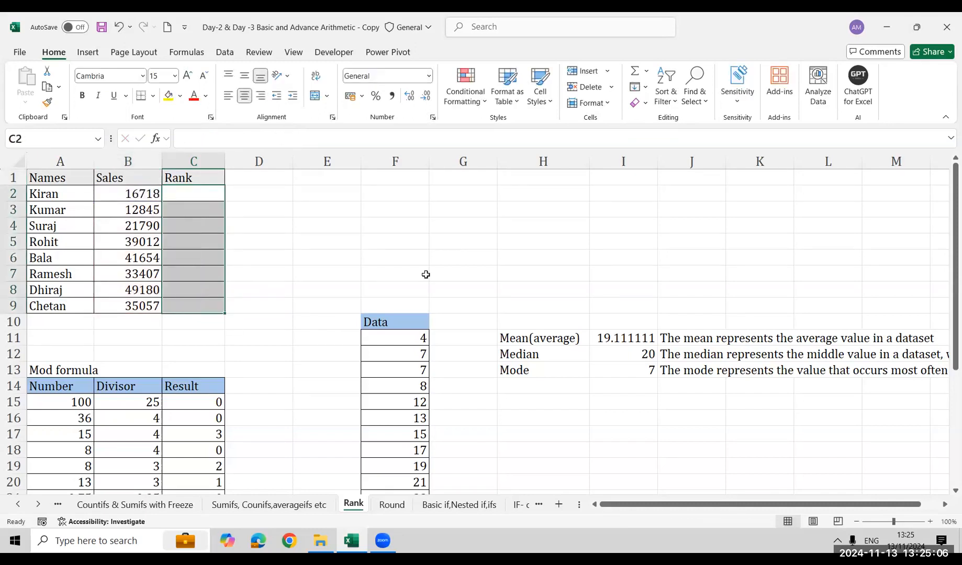
Left-align the Rank cells C2:C9 and enter the formula =RANK(B2,$B$2:$B$9) in C2
{"action": "left_click", "coordinate": [232, 97]}
{"action": "type", "text": "=ran"}
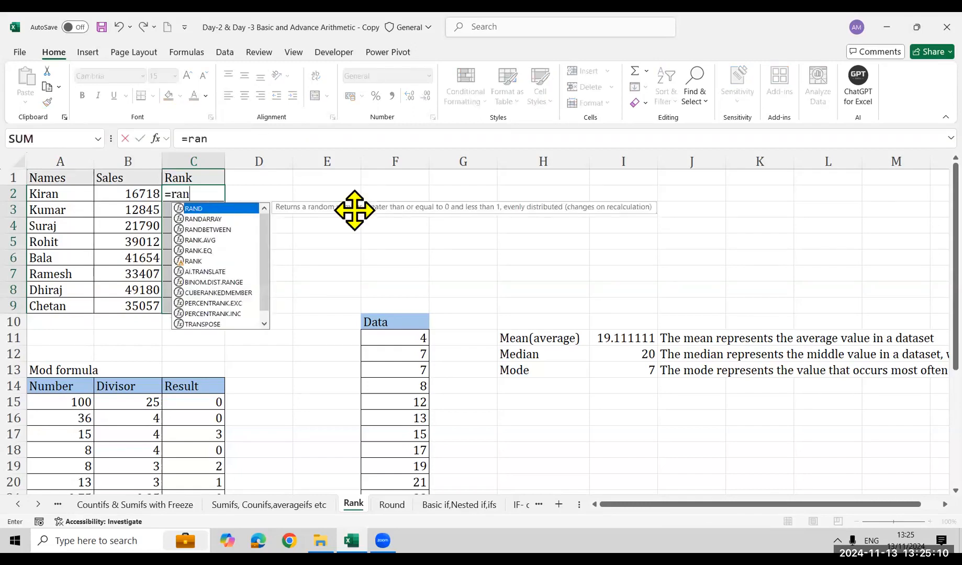
{"action": "key", "text": "Down"}
{"action": "key", "text": "Down"}
{"action": "key", "text": "Down"}
{"action": "key", "text": "Down"}
{"action": "key", "text": "Tab"}
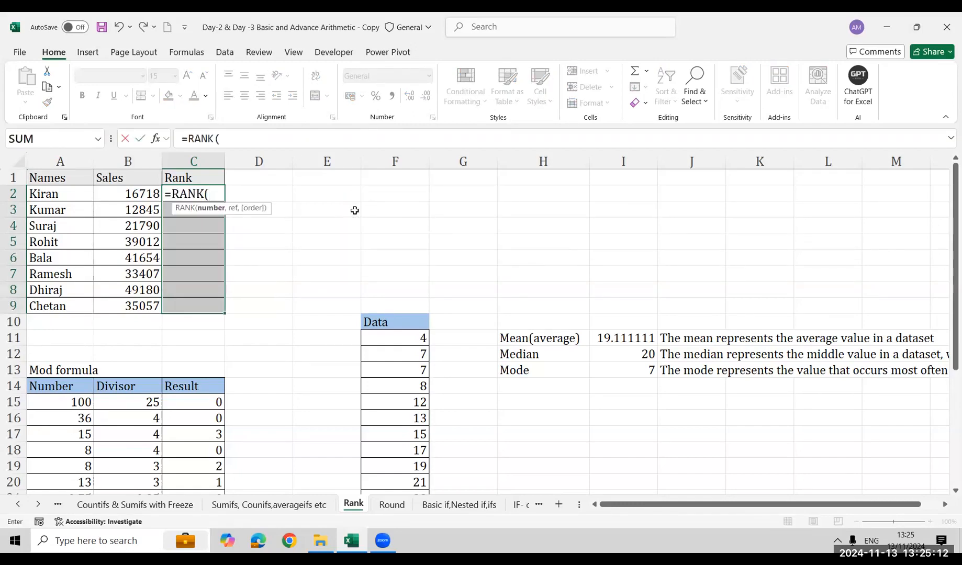
{"action": "key", "text": "Left"}
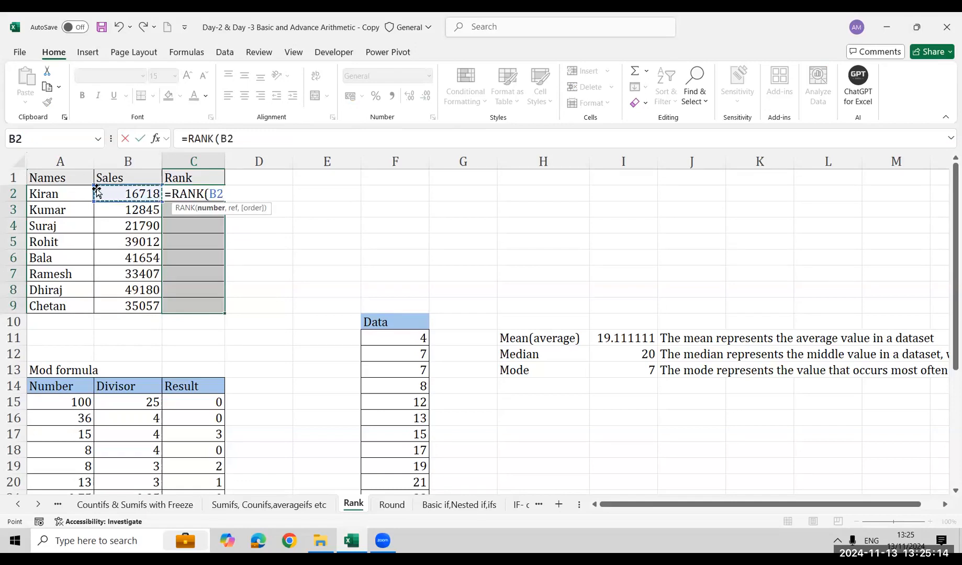
{"action": "type", "text": ","}
{"action": "key", "text": "Left"}
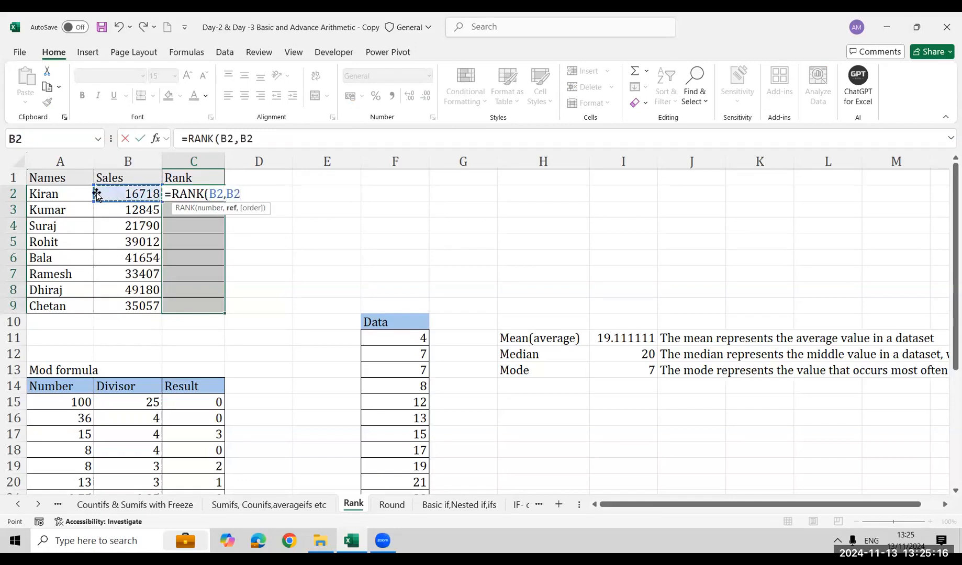
{"action": "key", "text": "ctrl+shift+Down"}
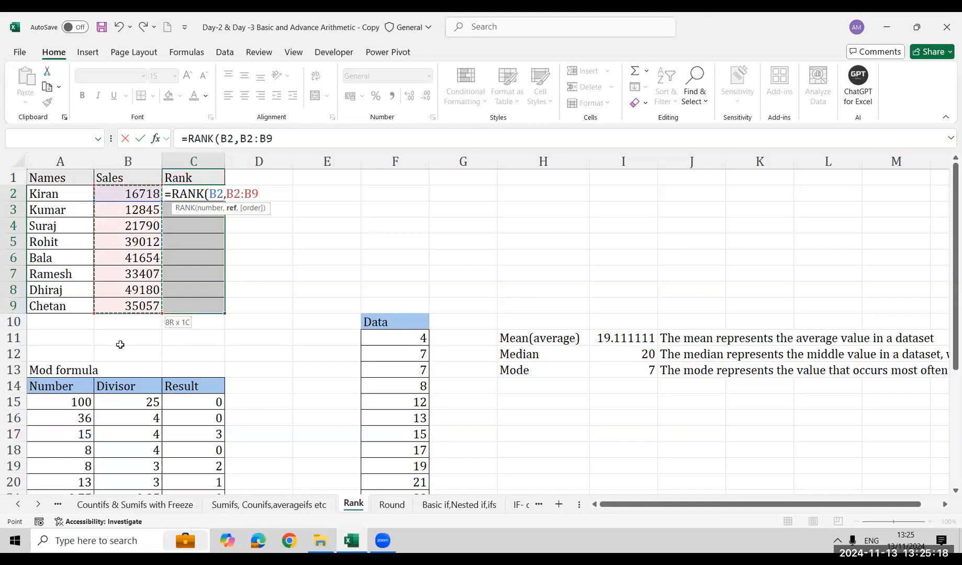
{"action": "key", "text": "F4"}
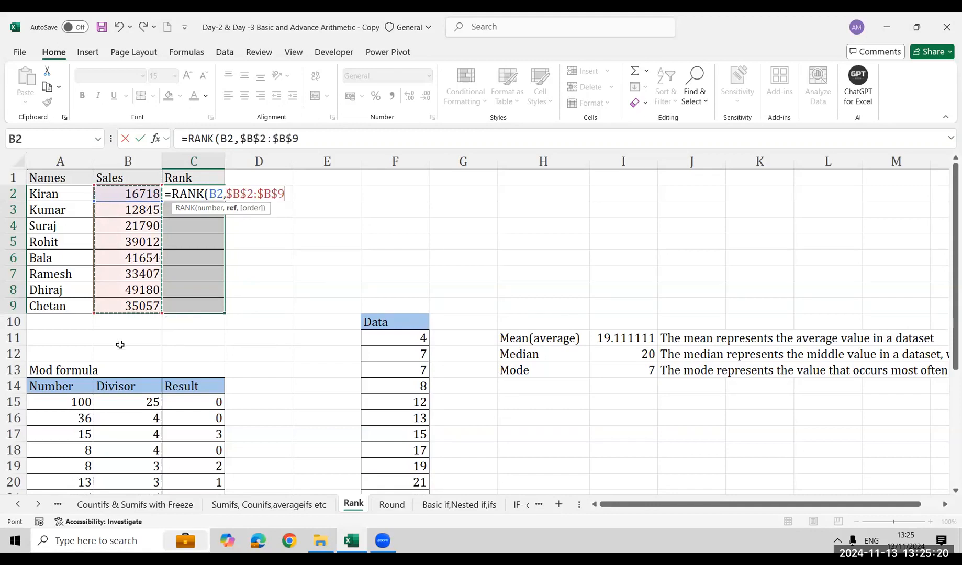
{"action": "type", "text": ")"}
{"action": "key", "text": "Return"}
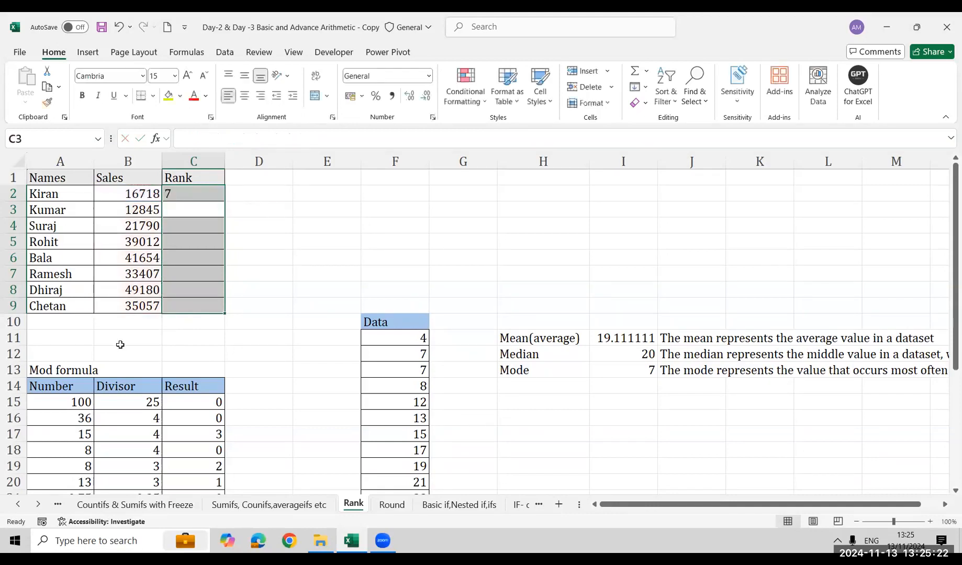
Fill the RANK formula from C2 down through C9
{"action": "key", "text": "Up"}
{"action": "key", "text": "Left"}
{"action": "key", "text": "ctrl+Down"}
{"action": "key", "text": "Right"}
{"action": "key", "text": "ctrl+shift+Up"}
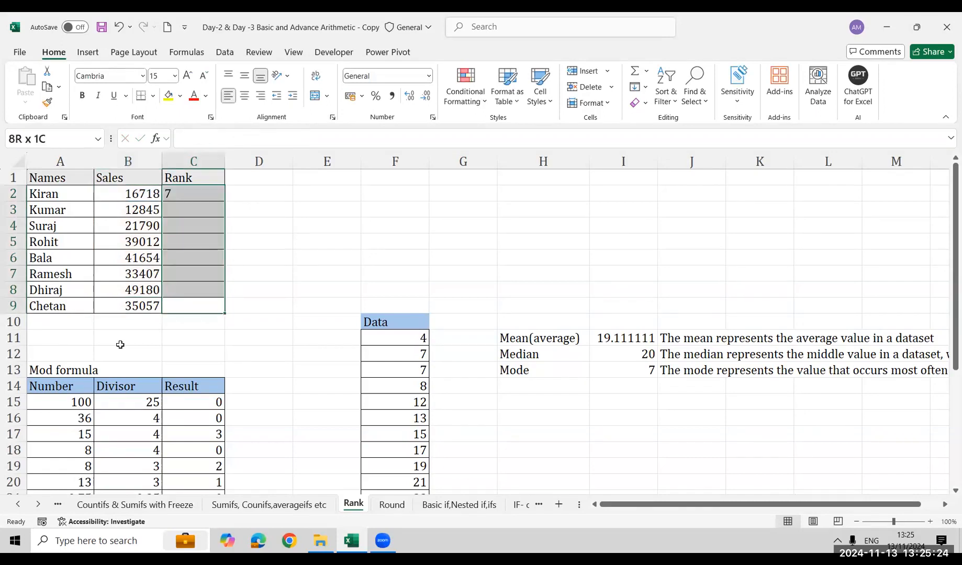
{"action": "key", "text": "ctrl+d"}
{"action": "key", "text": "Up"}
{"action": "key", "text": "Up"}
Use FORMULATEXT in E2 to display the RANK formula held in C2
{"action": "key", "text": "ctrl+Up"}
{"action": "key", "text": "Right"}
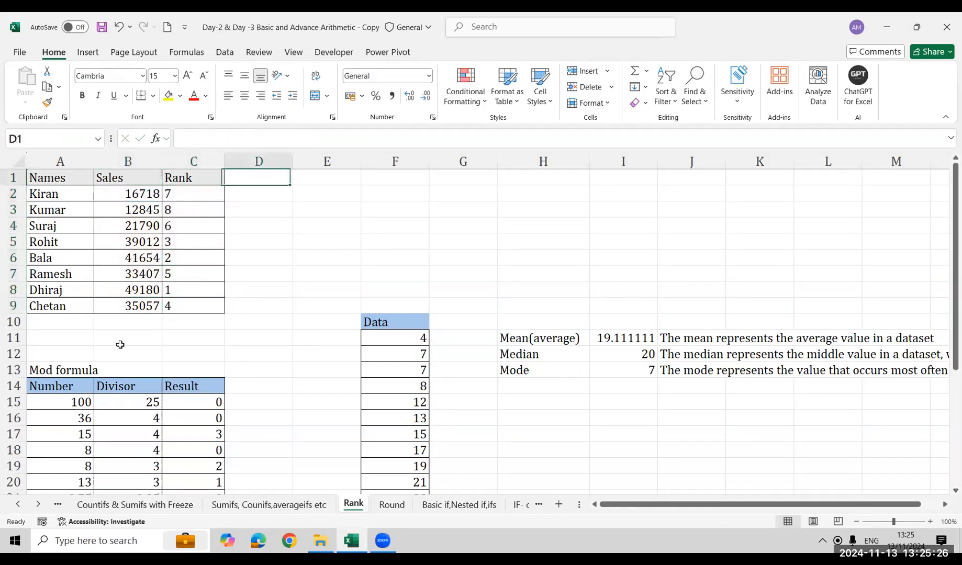
{"action": "key", "text": "Right"}
{"action": "key", "text": "Down"}
{"action": "type", "text": "=formu"}
{"action": "key", "text": "Tab"}
{"action": "key", "text": "Left"}
{"action": "key", "text": "Left"}
{"action": "key", "text": "Return"}
{"action": "key", "text": "Down"}
{"action": "key", "text": "Down"}
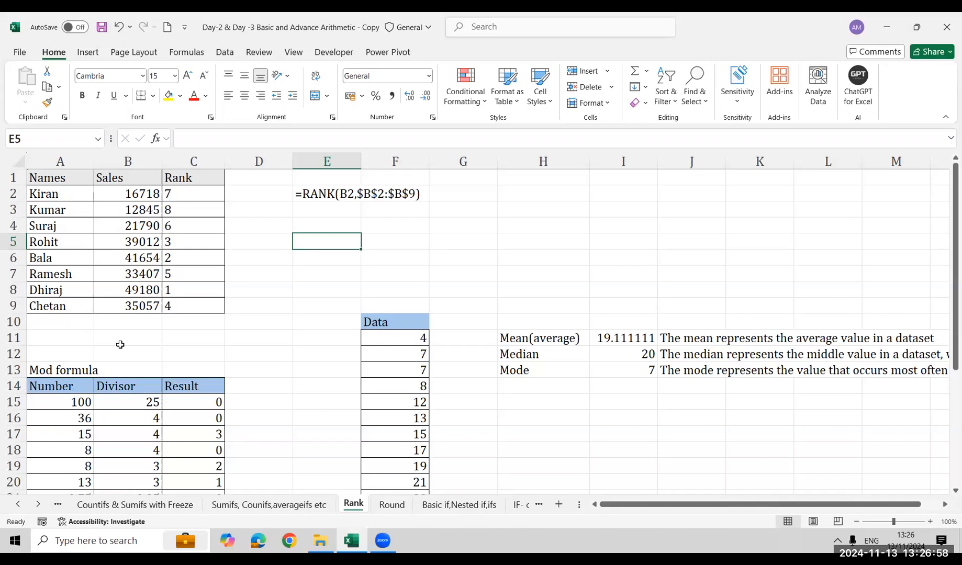
Look over the Data list in column F and the Mod formula section below the ranking table
{"action": "key", "text": "Down"}
{"action": "key", "text": "Down"}
{"action": "key", "text": "Down"}
{"action": "key", "text": "Down"}
{"action": "key", "text": "Down"}
{"action": "key", "text": "Right"}
{"action": "key", "text": "Down"}
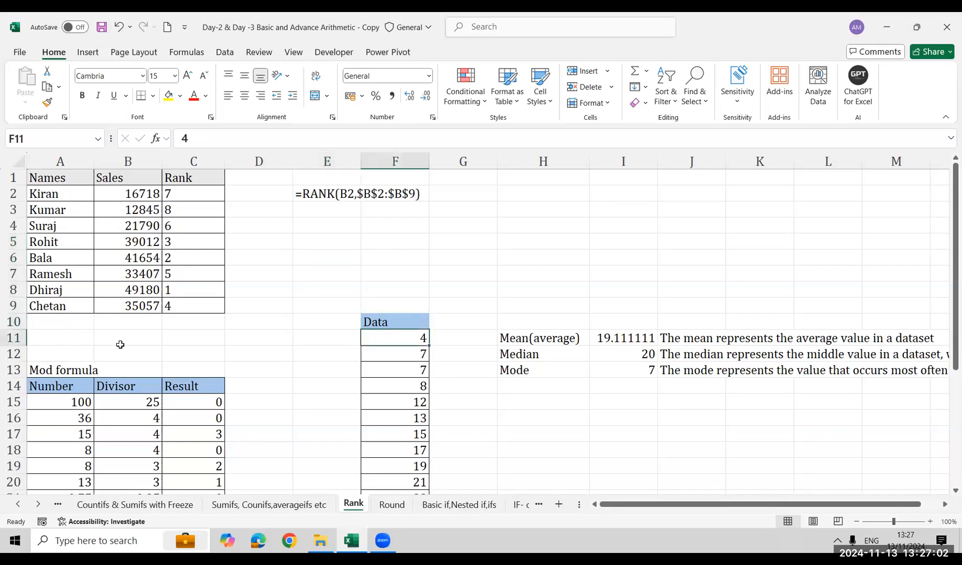
{"action": "key", "text": "Left"}
{"action": "key", "text": "Left"}
{"action": "key", "text": "Left"}
{"action": "key", "text": "Left"}
{"action": "key", "text": "Down"}
{"action": "key", "text": "Down"}
{"action": "key", "text": "Down"}
{"action": "key", "text": "Down"}
{"action": "key", "text": "Down"}
{"action": "key", "text": "Down"}
{"action": "key", "text": "Down"}
{"action": "key", "text": "Down"}
{"action": "key", "text": "Down"}
{"action": "key", "text": "Down"}
{"action": "key", "text": "Down"}
{"action": "key", "text": "Down"}
{"action": "key", "text": "Down"}
{"action": "key", "text": "Down"}
{"action": "key", "text": "Down"}
{"action": "key", "text": "Down"}
{"action": "key", "text": "Down"}
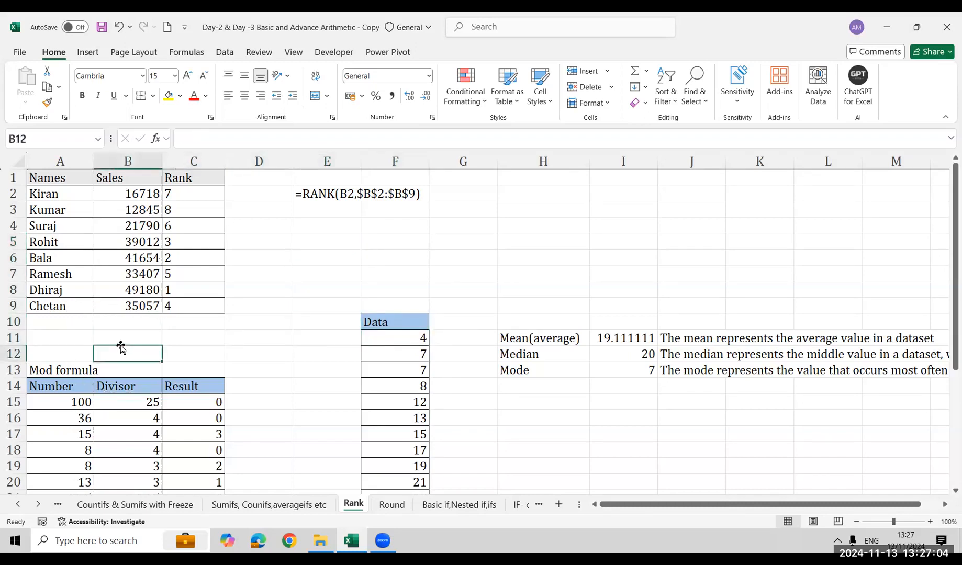
{"action": "key", "text": "Down"}
{"action": "key", "text": "Down"}
{"action": "key", "text": "Down"}
{"action": "key", "text": "Down"}
{"action": "key", "text": "Down"}
{"action": "key", "text": "Down"}
{"action": "key", "text": "Down"}
{"action": "key", "text": "Down"}
{"action": "key", "text": "Down"}
{"action": "key", "text": "Down"}
{"action": "key", "text": "Up"}
{"action": "key", "text": "Up"}
{"action": "key", "text": "Up"}
{"action": "key", "text": "Up"}
{"action": "key", "text": "Up"}
{"action": "key", "text": "Up"}
{"action": "key", "text": "Up"}
{"action": "key", "text": "Up"}
{"action": "key", "text": "Up"}
{"action": "key", "text": "Up"}
{"action": "key", "text": "Up"}
{"action": "key", "text": "Up"}
{"action": "key", "text": "Up"}
{"action": "key", "text": "Up"}
{"action": "key", "text": "Up"}
{"action": "key", "text": "Up"}
{"action": "key", "text": "Up"}
{"action": "key", "text": "Up"}
{"action": "key", "text": "Up"}
{"action": "key", "text": "Up"}
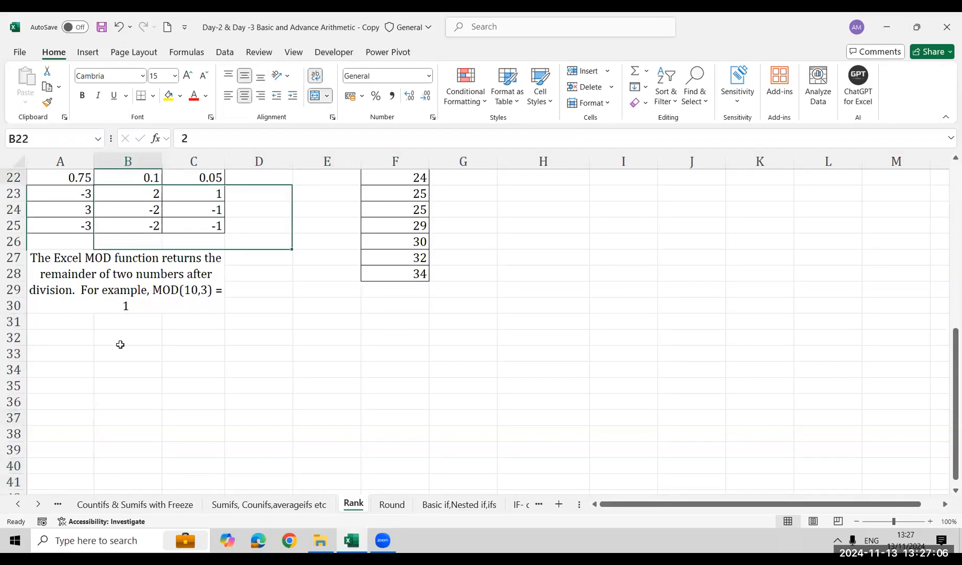
Clear the MOD results in C15:C25 and select the note in A27 explaining the MOD function
{"action": "key", "text": "Up"}
{"action": "key", "text": "Up"}
{"action": "key", "text": "Up"}
{"action": "key", "text": "Down"}
{"action": "key", "text": "Down"}
{"action": "key", "text": "Right"}
{"action": "key", "text": "ctrl+shift+Down"}
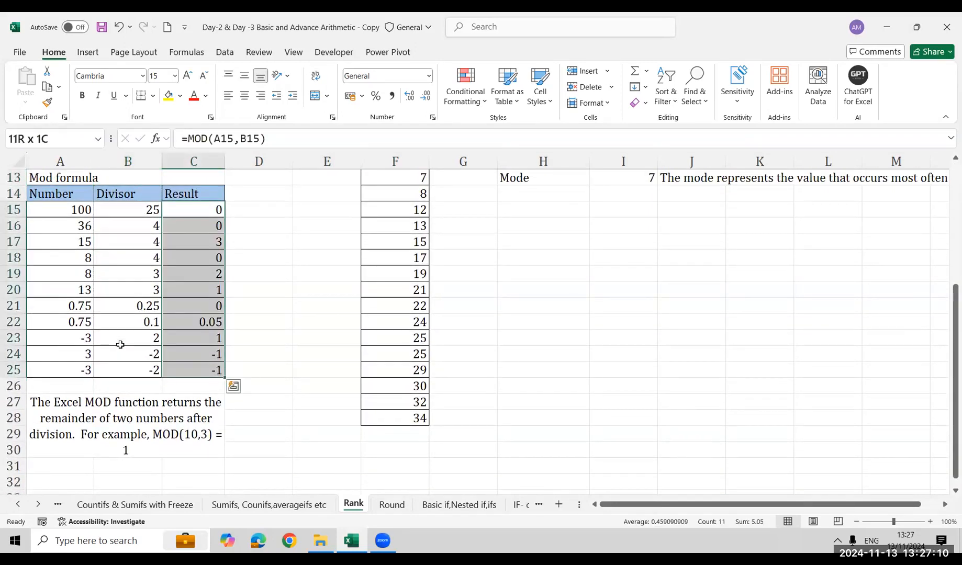
{"action": "key", "text": "Delete"}
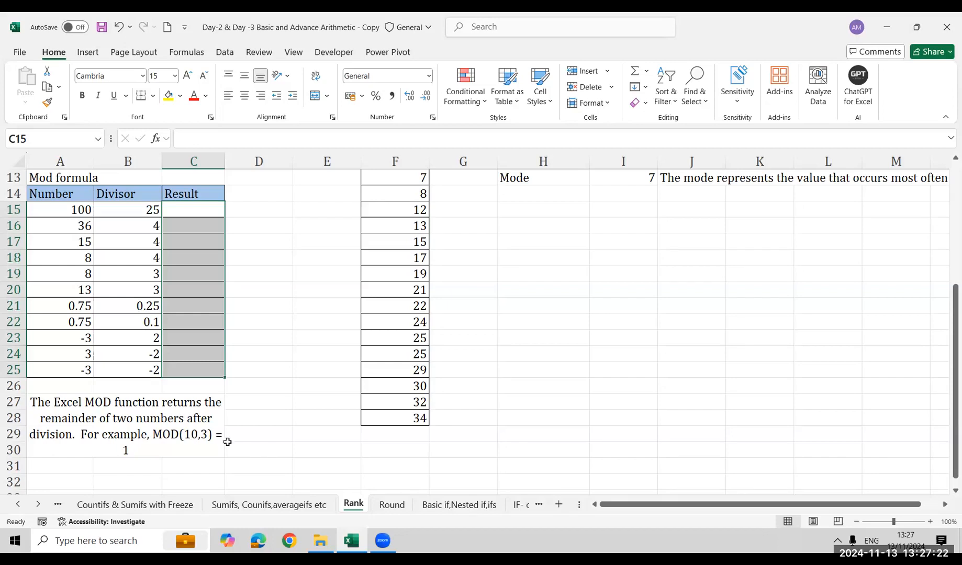
{"action": "left_click", "coordinate": [148, 452]}
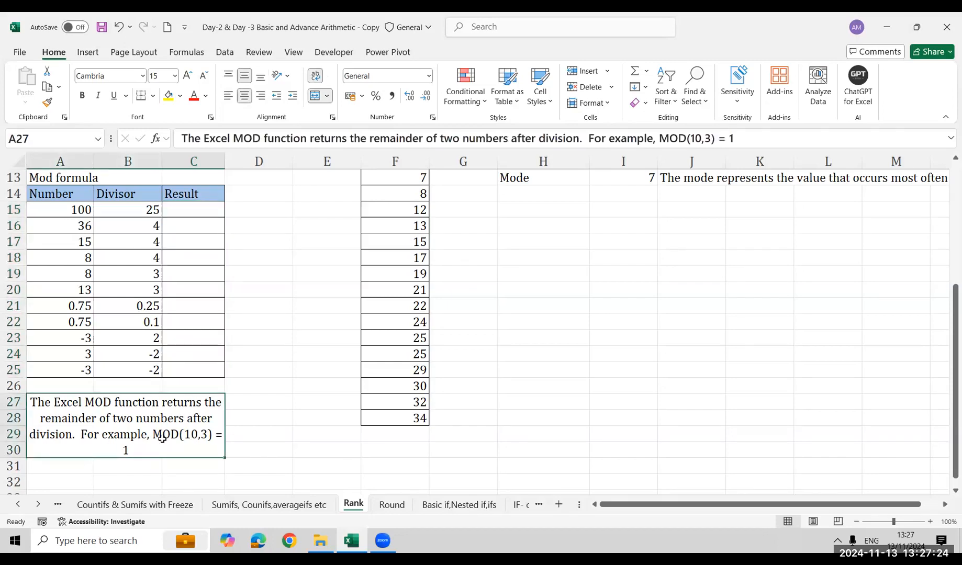
Calculate the first MOD result in C15 with =MOD(A15,B15), using the number and its divisor
{"action": "left_click", "coordinate": [202, 210]}
{"action": "type", "text": "="}
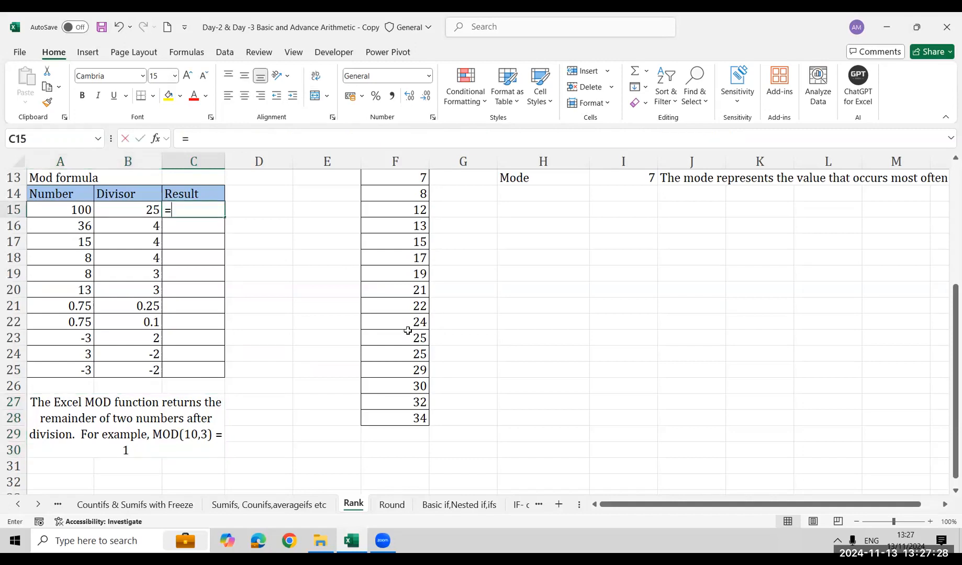
{"action": "type", "text": "mode"}
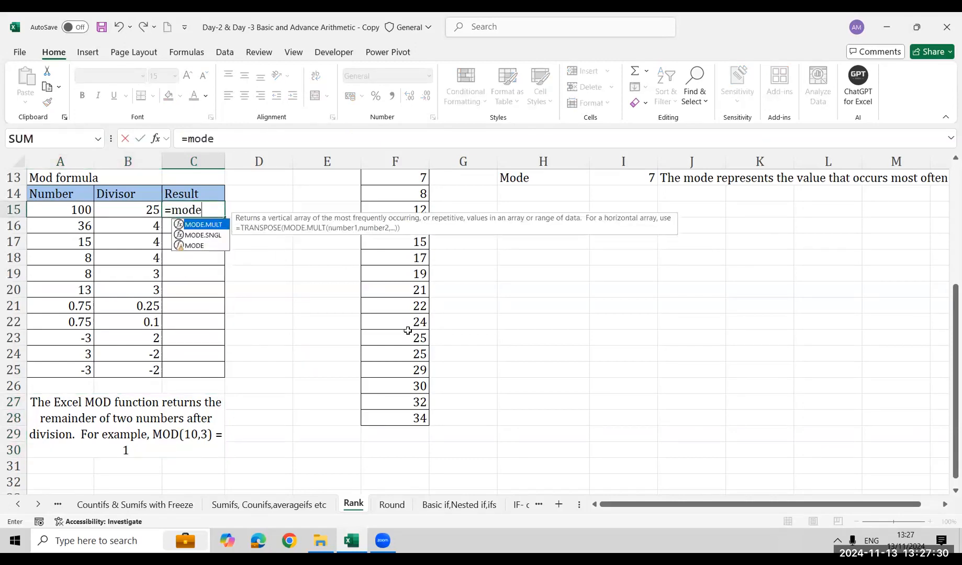
{"action": "key", "text": "BackSpace"}
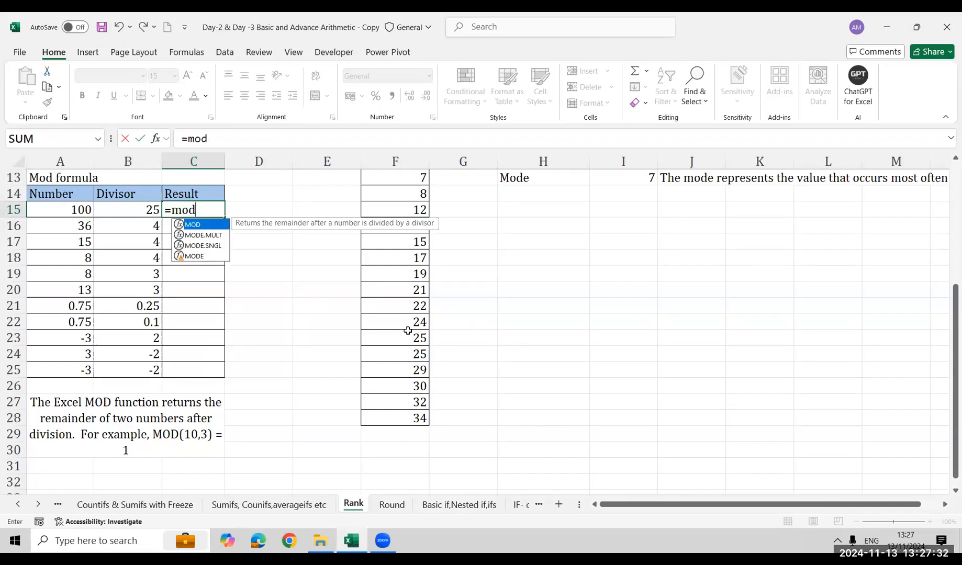
{"action": "key", "text": "Tab"}
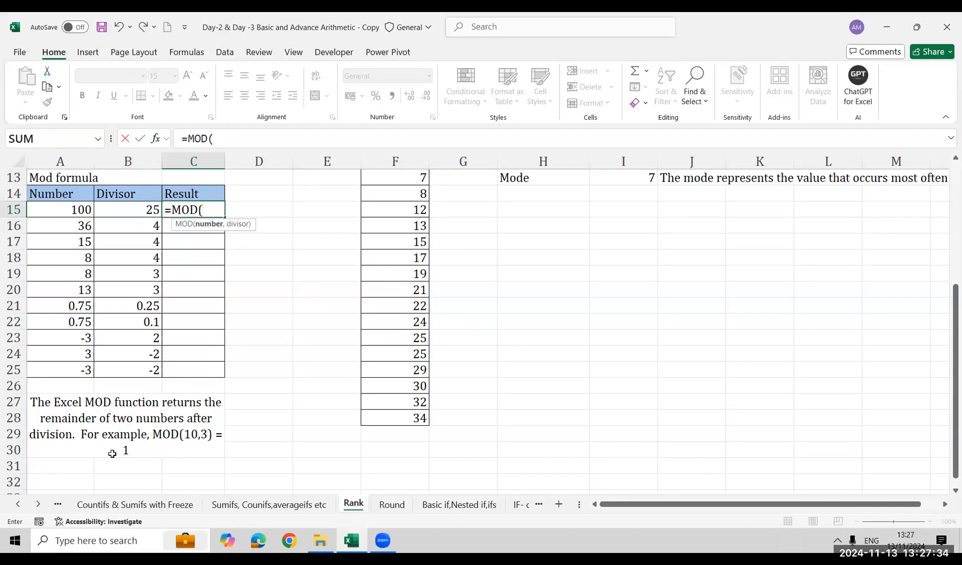
{"action": "key", "text": "Left"}
{"action": "key", "text": "Left"}
{"action": "type", "text": ","}
{"action": "key", "text": "Left"}
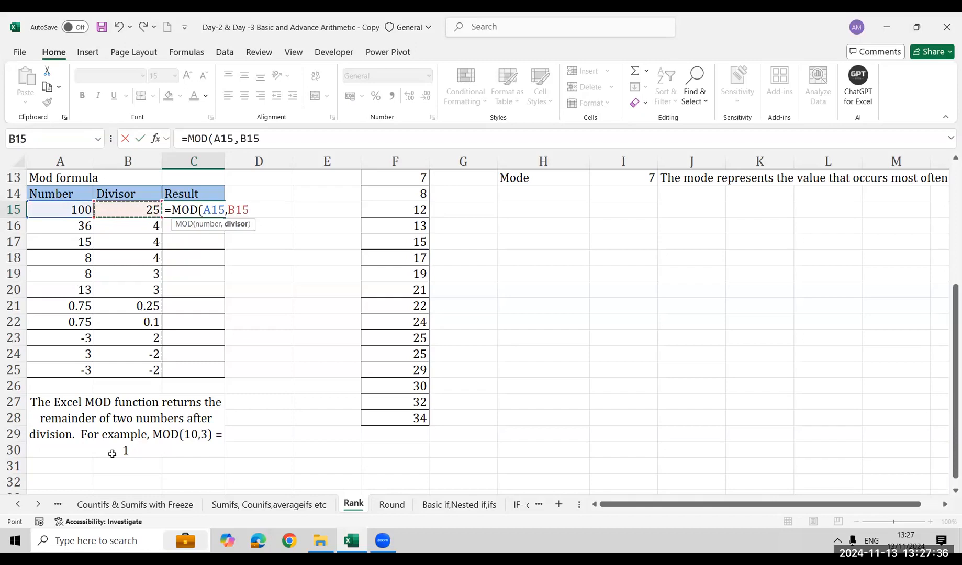
{"action": "type", "text": ")"}
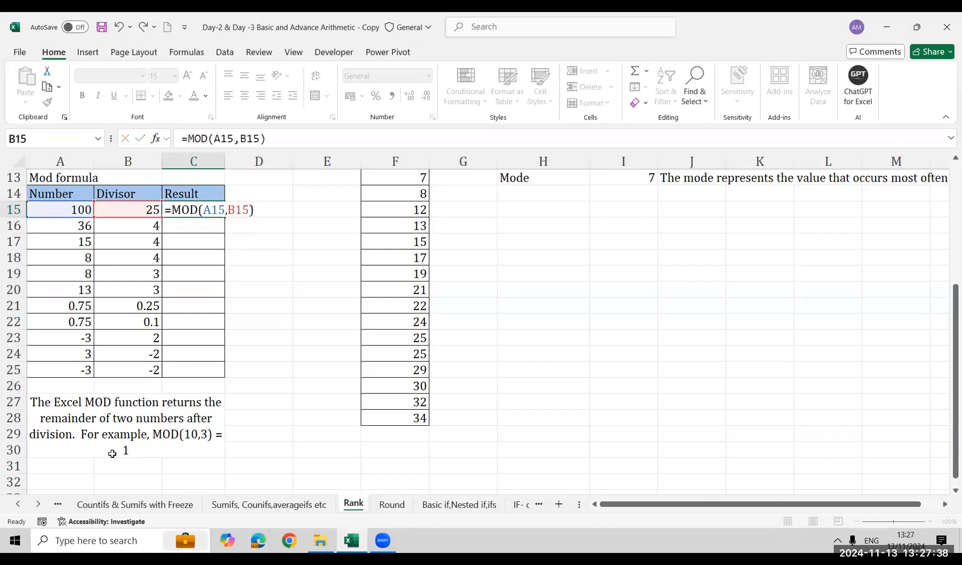
{"action": "key", "text": "Return"}
Fill the MOD formula from C15 down through C25
{"action": "key", "text": "Left"}
{"action": "key", "text": "ctrl+Down"}
{"action": "key", "text": "Right"}
{"action": "key", "text": "ctrl+shift+Up"}
{"action": "key", "text": "ctrl+d"}
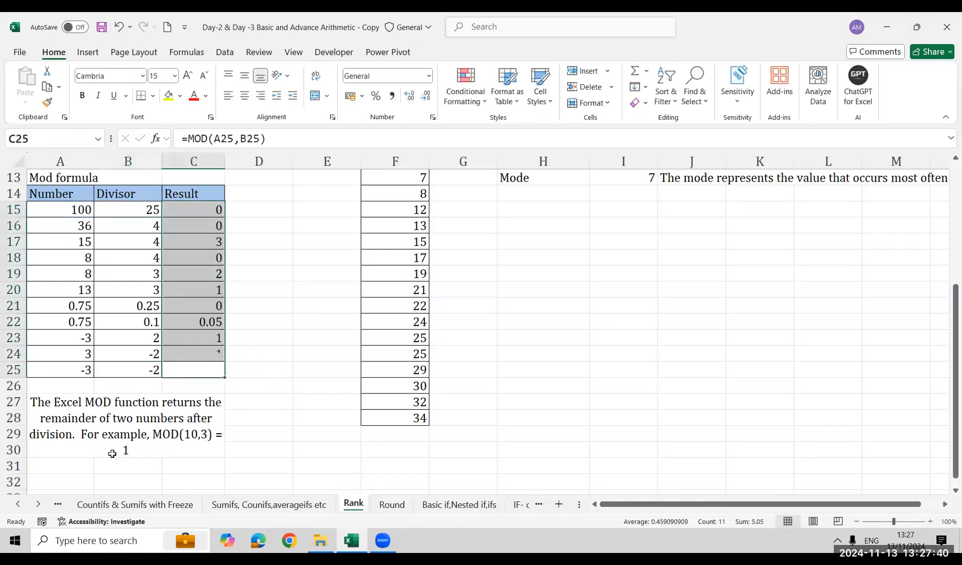
Examine the MOD results row by row, comparing each with its number and divisor, including the decimal pair in row 21
{"action": "key", "text": "Up"}
{"action": "key", "text": "Up"}
{"action": "key", "text": "Up"}
{"action": "key", "text": "Up"}
{"action": "key", "text": "Up"}
{"action": "key", "text": "Up"}
{"action": "key", "text": "Up"}
{"action": "key", "text": "Up"}
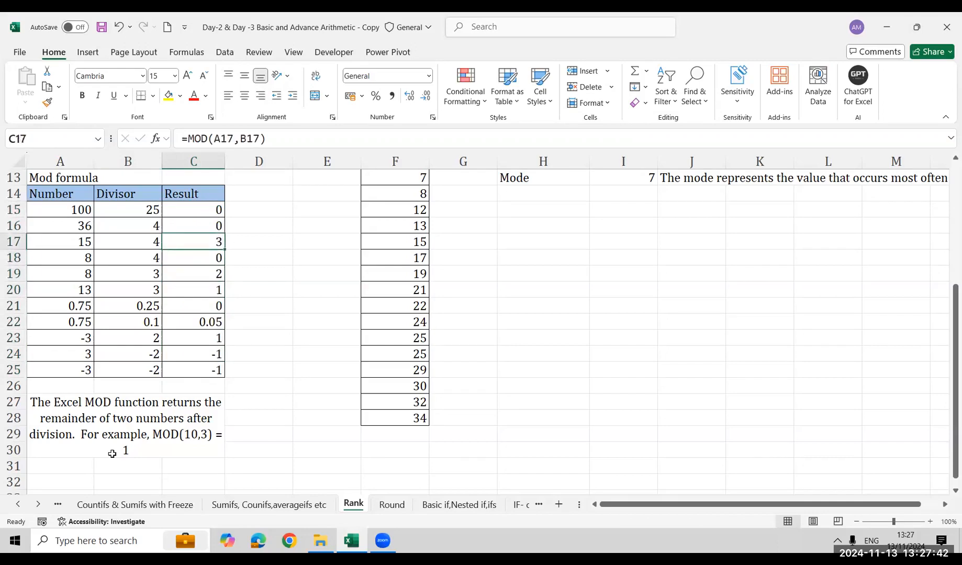
{"action": "key", "text": "shift+Down"}
{"action": "key", "text": "shift+Down"}
{"action": "key", "text": "shift+Down"}
{"action": "key", "text": "Down"}
{"action": "key", "text": "Down"}
{"action": "key", "text": "Down"}
{"action": "key", "text": "Down"}
{"action": "key", "text": "Down"}
Use FORMULATEXT in D15 to display the MOD formula held in C15
{"action": "key", "text": "Up"}
{"action": "key", "text": "Up"}
Review the MOD result in C17 and the note in A27 explaining the function
{"action": "key", "text": "Down"}
{"action": "key", "text": "shift+Left"}
{"action": "key", "text": "shift+Left"}
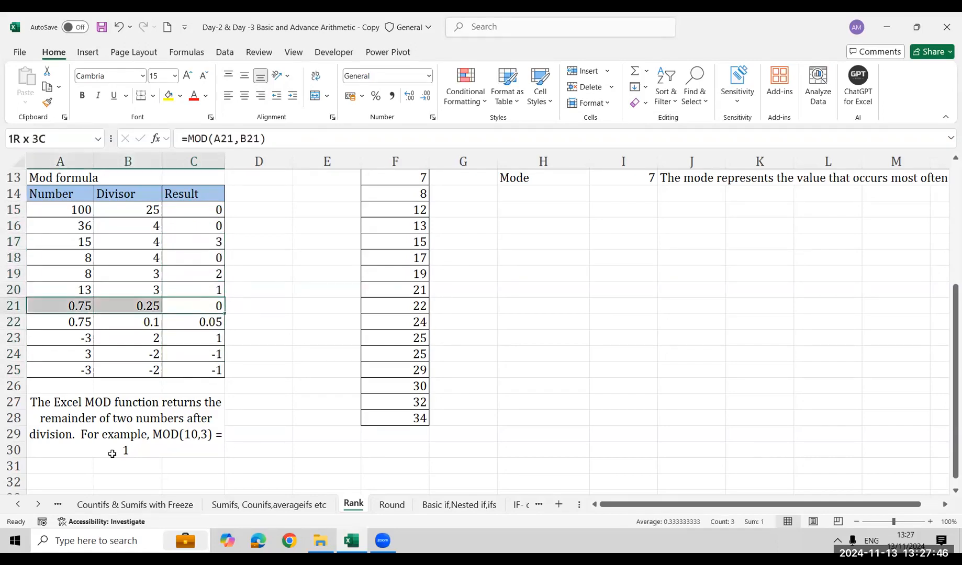
{"action": "key", "text": "Right"}
{"action": "key", "text": "Up"}
{"action": "key", "text": "Up"}
{"action": "key", "text": "Up"}
{"action": "key", "text": "Up"}
{"action": "key", "text": "Up"}
{"action": "key", "text": "Up"}
{"action": "type", "text": "=form"}
{"action": "key", "text": "Tab"}
{"action": "key", "text": "Left"}
{"action": "key", "text": "Return"}
{"action": "key", "text": "Down"}
{"action": "key", "text": "Down"}
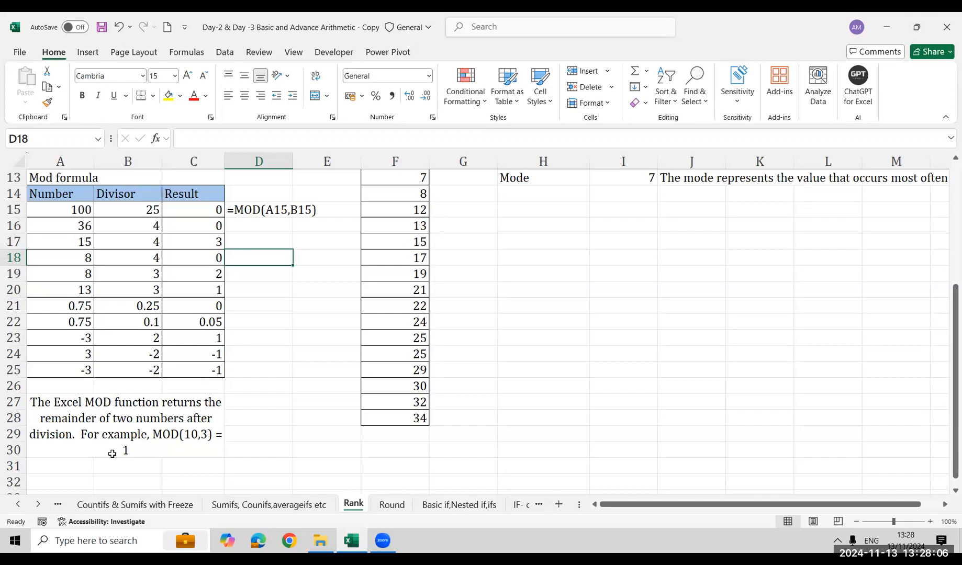
{"action": "key", "text": "Up"}
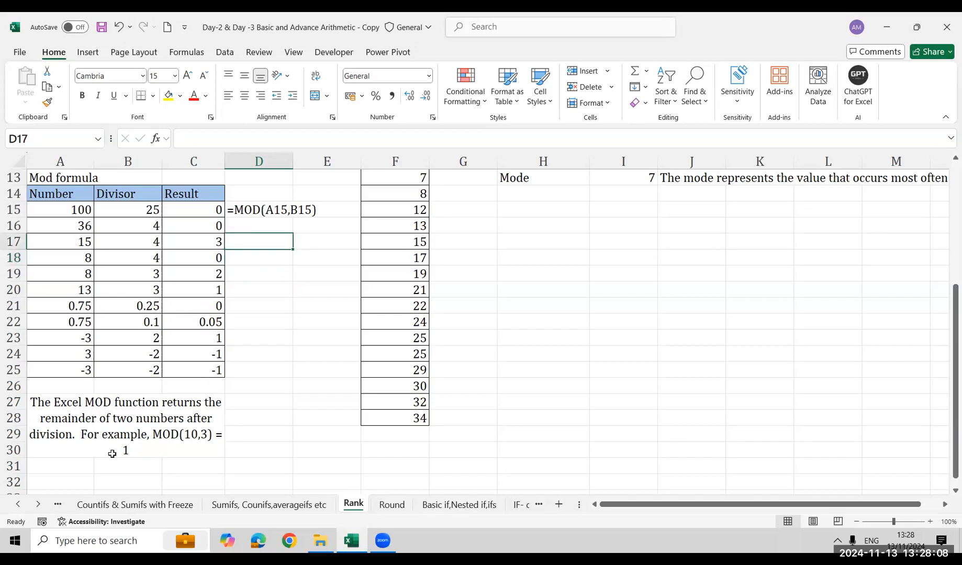
{"action": "key", "text": "Left"}
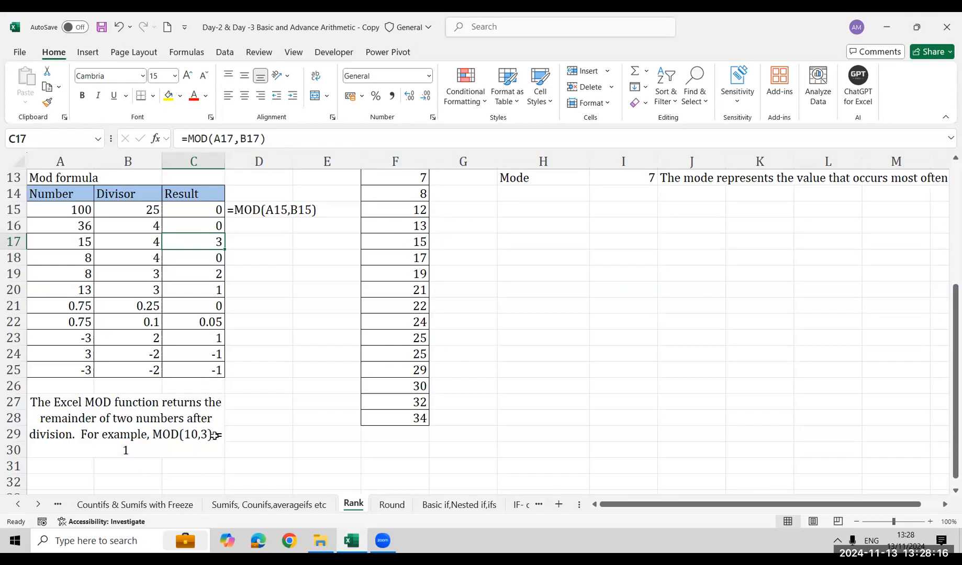
{"action": "left_click", "coordinate": [109, 455]}
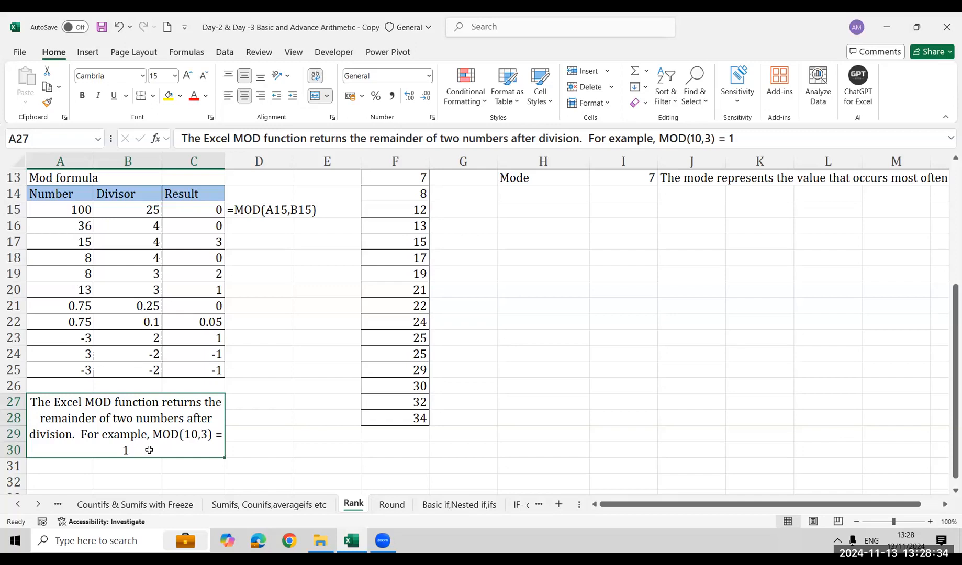
Read the Mean, Median and Mode definitions beside the Data list
{"action": "key", "text": "Right"}
{"action": "key", "text": "Right"}
{"action": "key", "text": "Right"}
{"action": "key", "text": "Right"}
{"action": "key", "text": "Right"}
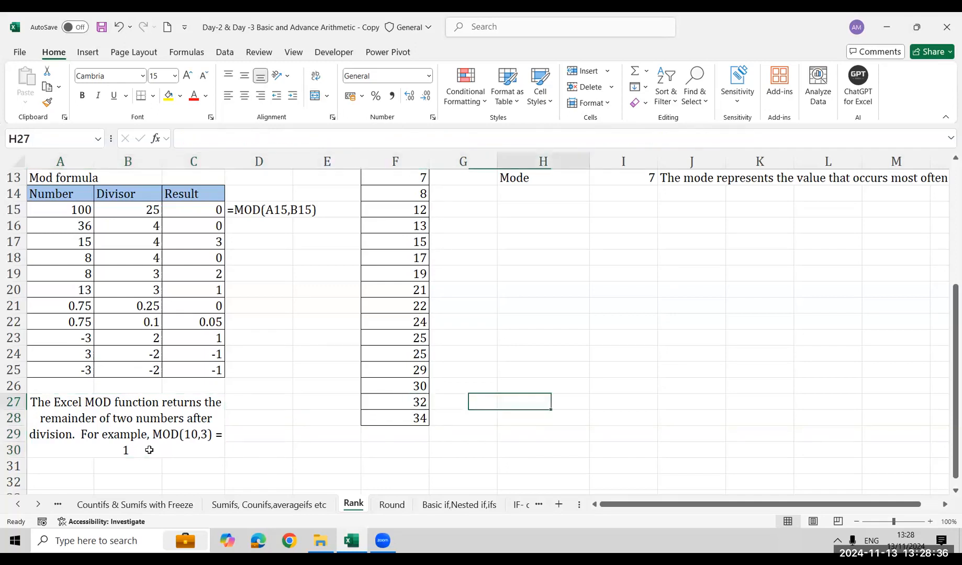
{"action": "key", "text": "Up"}
{"action": "key", "text": "Up"}
{"action": "key", "text": "Up"}
{"action": "key", "text": "Up"}
{"action": "key", "text": "Up"}
{"action": "key", "text": "Up"}
{"action": "key", "text": "Up"}
{"action": "key", "text": "Up"}
{"action": "key", "text": "Up"}
{"action": "key", "text": "Up"}
{"action": "key", "text": "Up"}
{"action": "key", "text": "Up"}
{"action": "key", "text": "Up"}
{"action": "key", "text": "Up"}
{"action": "key", "text": "Up"}
{"action": "key", "text": "Up"}
{"action": "key", "text": "Up"}
{"action": "key", "text": "Up"}
{"action": "key", "text": "Right"}
{"action": "key", "text": "Right"}
{"action": "key", "text": "Right"}
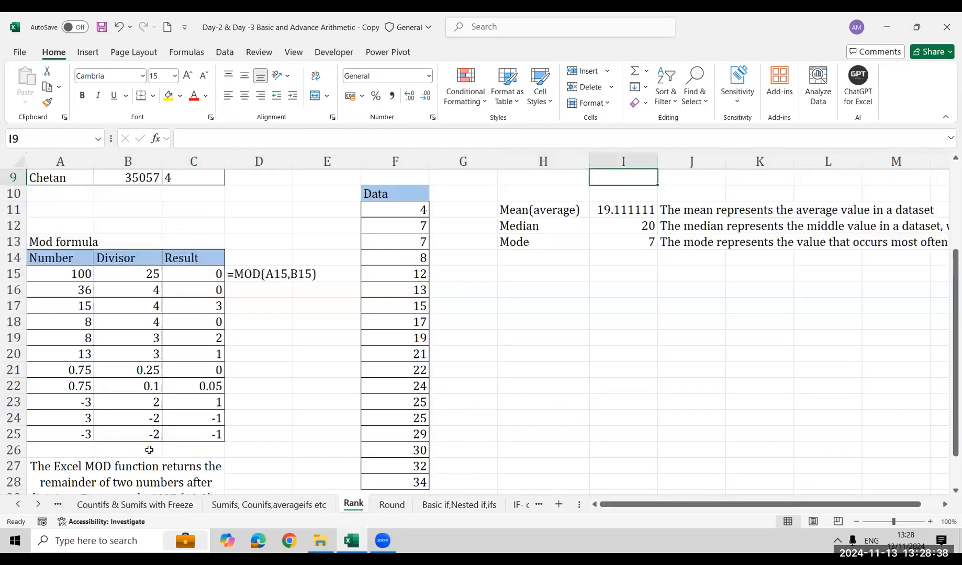
{"action": "key", "text": "Right"}
{"action": "key", "text": "Right"}
{"action": "key", "text": "Right"}
{"action": "key", "text": "Right"}
{"action": "key", "text": "Right"}
{"action": "key", "text": "Right"}
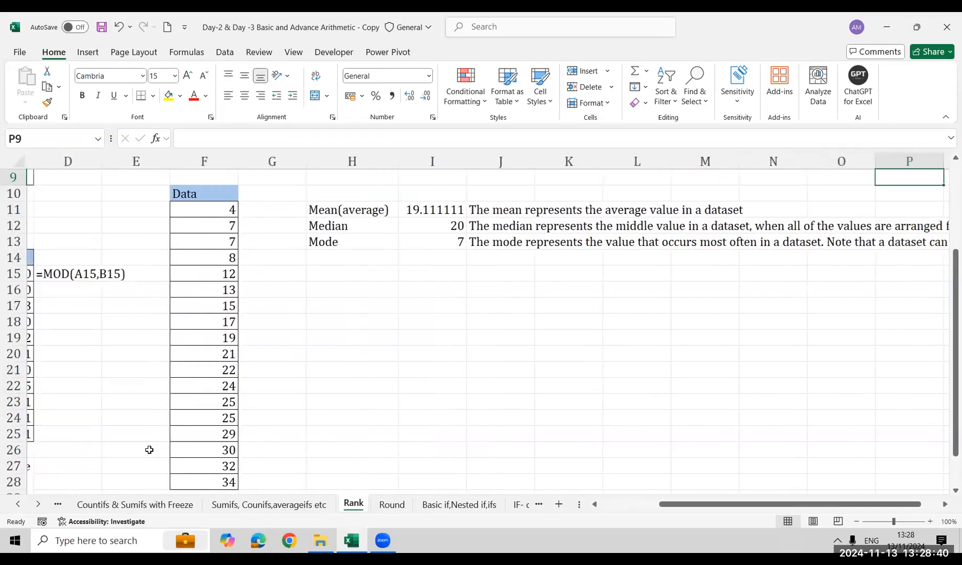
{"action": "key", "text": "Right"}
{"action": "key", "text": "Left"}
{"action": "key", "text": "Left"}
{"action": "key", "text": "Left"}
{"action": "key", "text": "Left"}
{"action": "key", "text": "Left"}
{"action": "key", "text": "Left"}
{"action": "key", "text": "Left"}
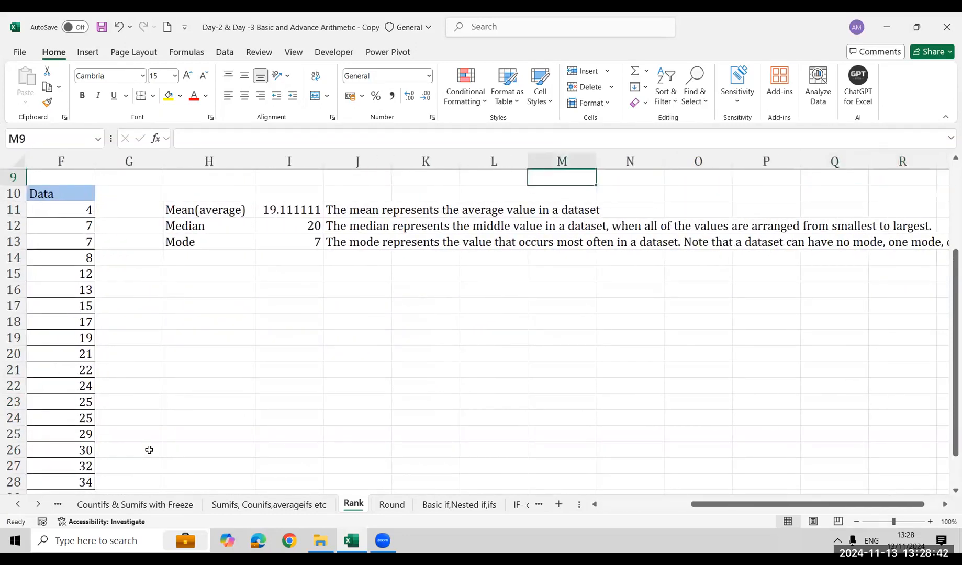
{"action": "key", "text": "Left"}
{"action": "key", "text": "Left"}
{"action": "key", "text": "Left"}
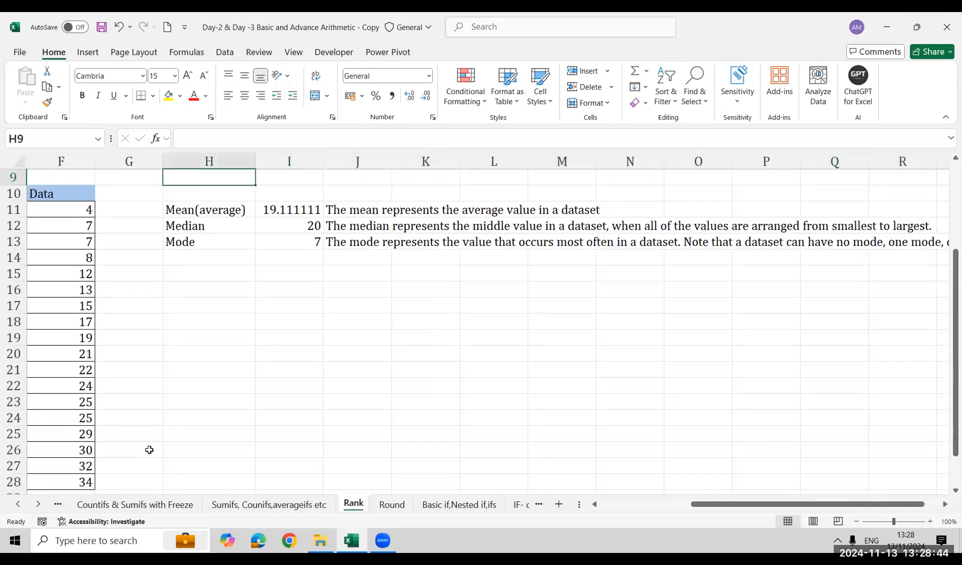
Inspect the AVERAGE, MEDIAN and MODE formulas in I11:I13 and compare them with the Data list
{"action": "left_click", "coordinate": [283, 211]}
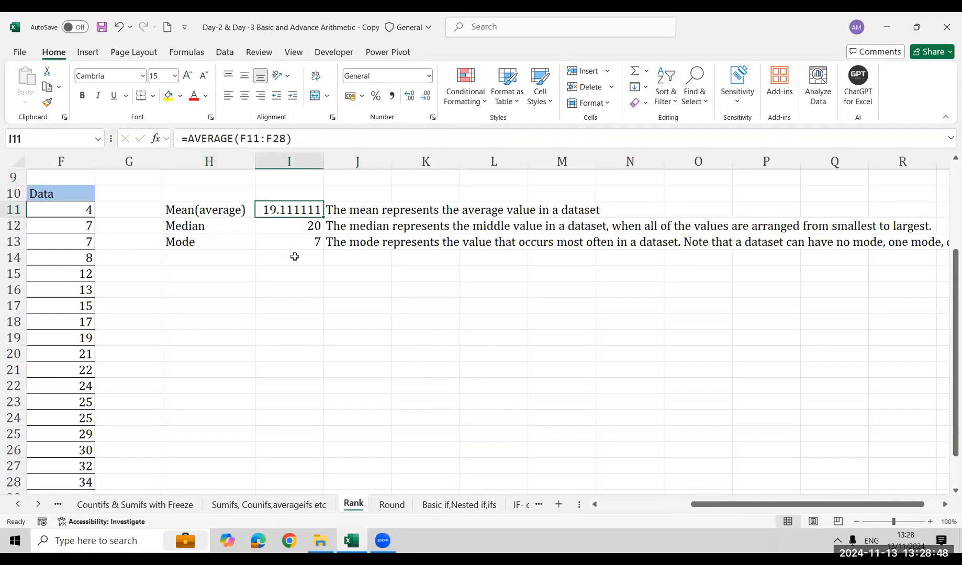
{"action": "left_click", "coordinate": [274, 227]}
{"action": "left_click", "coordinate": [285, 241]}
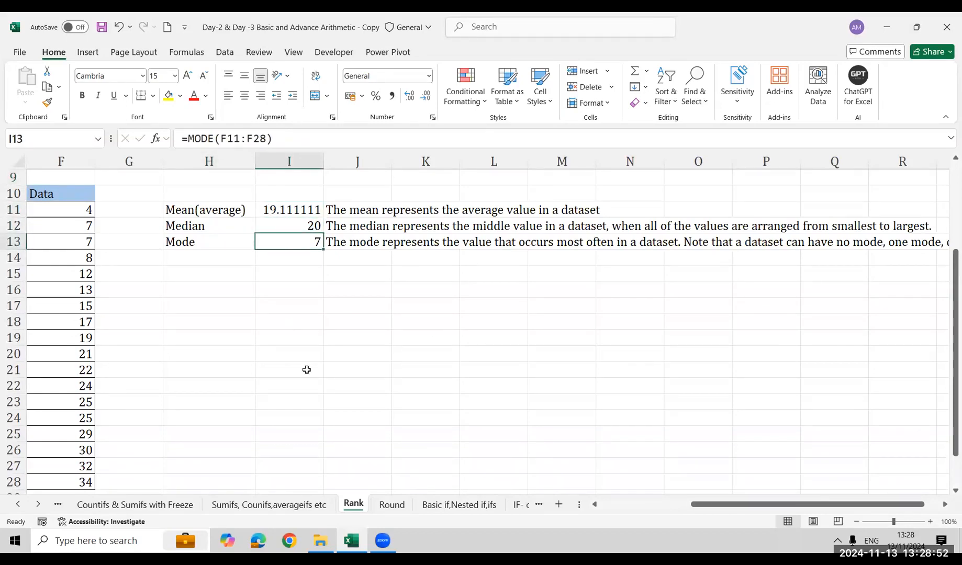
{"action": "left_click", "coordinate": [285, 223]}
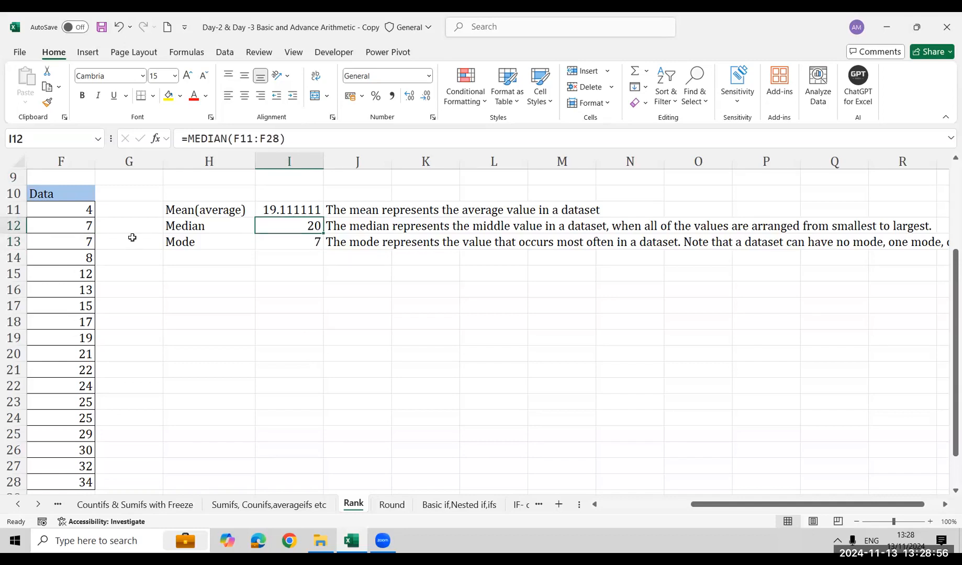
{"action": "key", "text": "Right"}
{"action": "key", "text": "Left"}
{"action": "key", "text": "Left"}
{"action": "key", "text": "Left"}
{"action": "key", "text": "Left"}
{"action": "key", "text": "Left"}
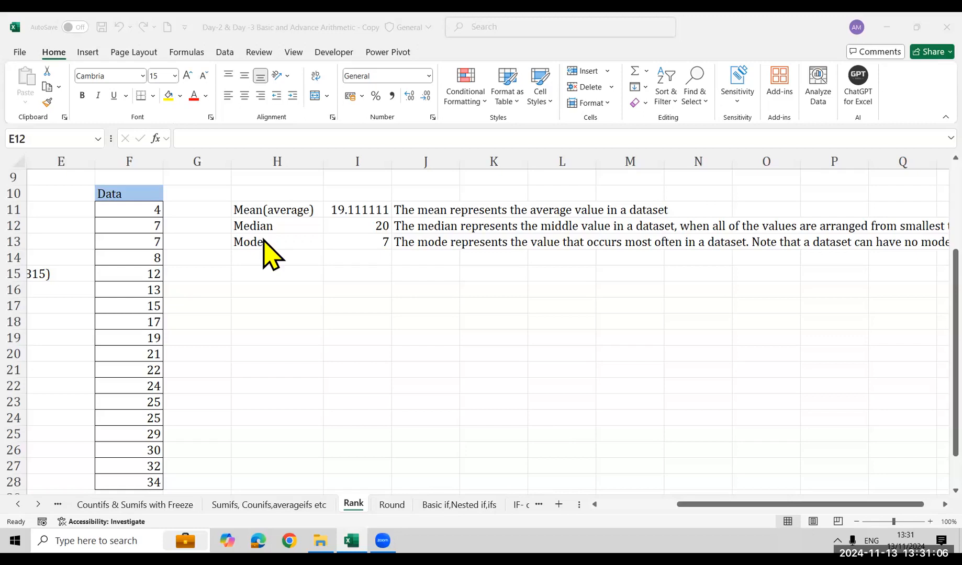
Clear the RANK results in C2:C9 of the ranking table
{"action": "key", "text": "Home"}
{"action": "key", "text": "ctrl+Up"}
{"action": "key", "text": "ctrl+Up"}
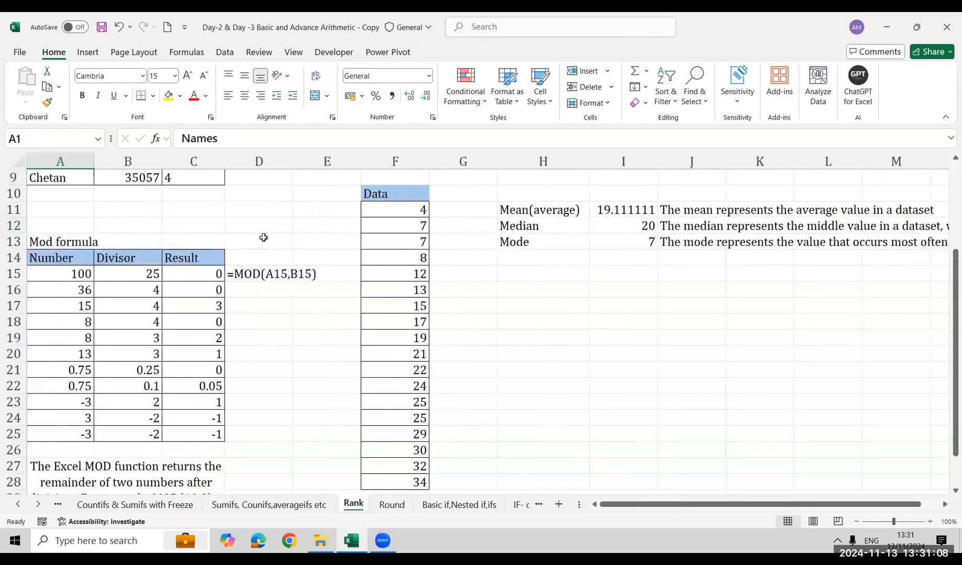
{"action": "key", "text": "Right"}
{"action": "key", "text": "Right"}
{"action": "key", "text": "Down"}
{"action": "key", "text": "ctrl+shift+Down"}
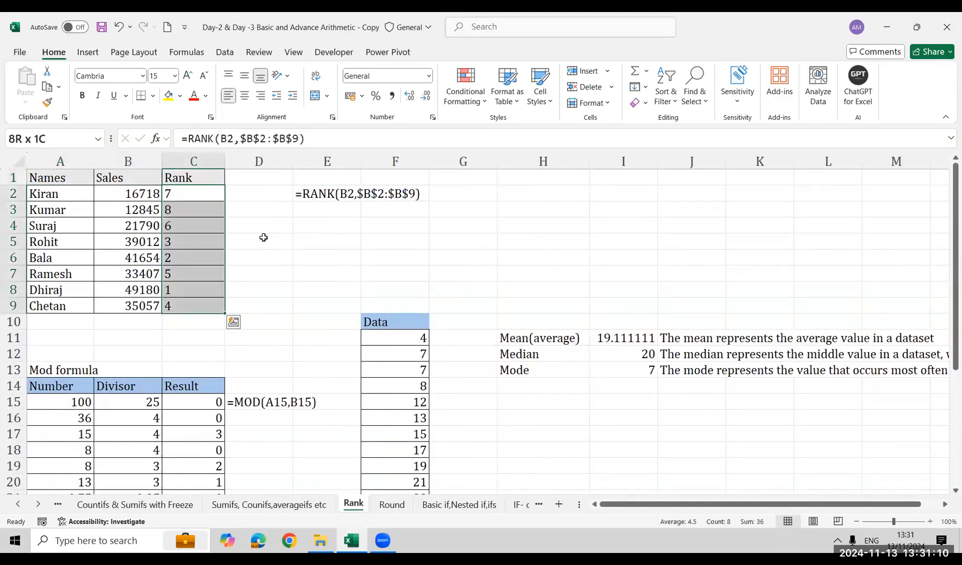
{"action": "key", "text": "Delete"}
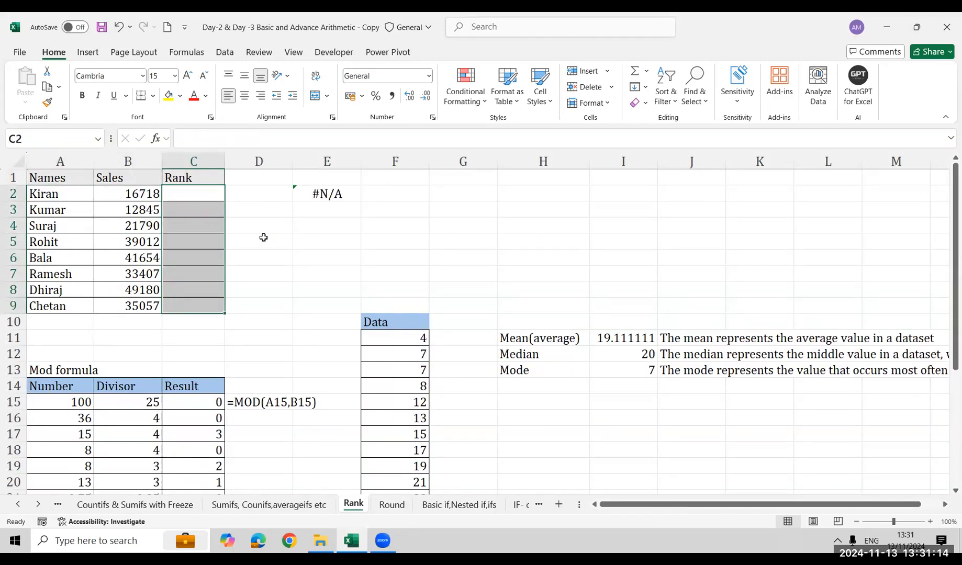
Rank the first sales value in C2 with =RANK(B2,$B$2:$B$9), locking the sales range as absolute
{"action": "key", "text": "Down"}
{"action": "key", "text": "Up"}
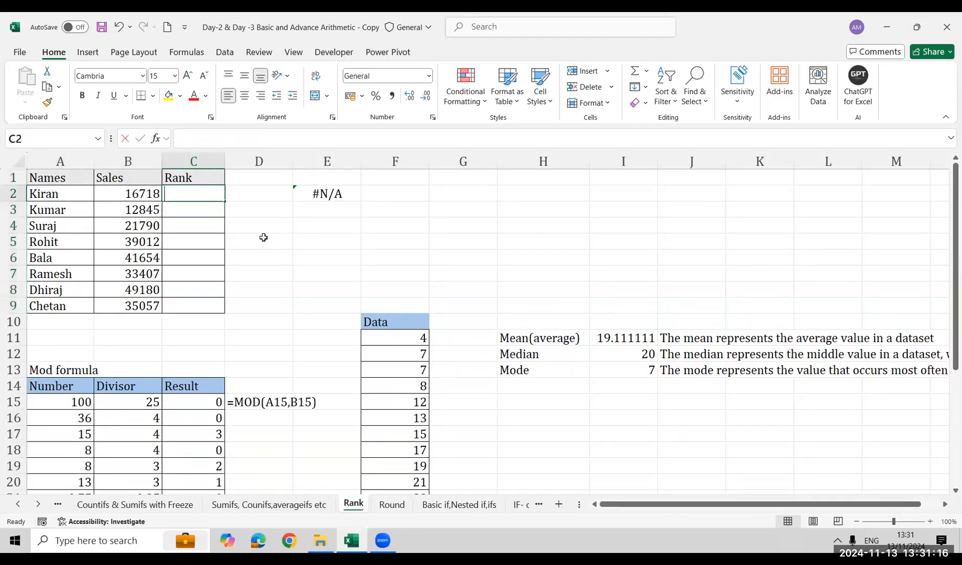
{"action": "type", "text": "=ran"}
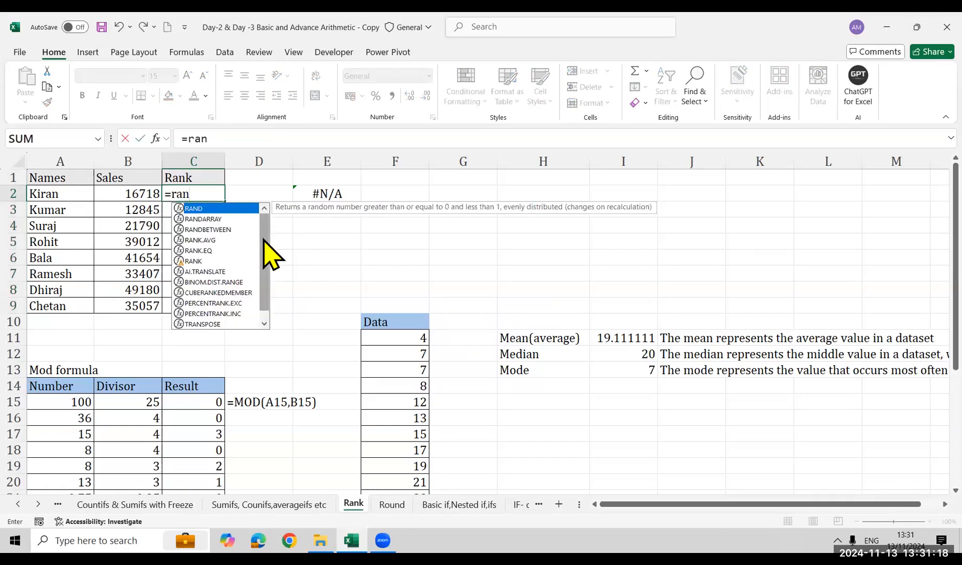
{"action": "key", "text": "Down"}
{"action": "key", "text": "Down"}
{"action": "key", "text": "Down"}
{"action": "key", "text": "Down"}
{"action": "key", "text": "Down"}
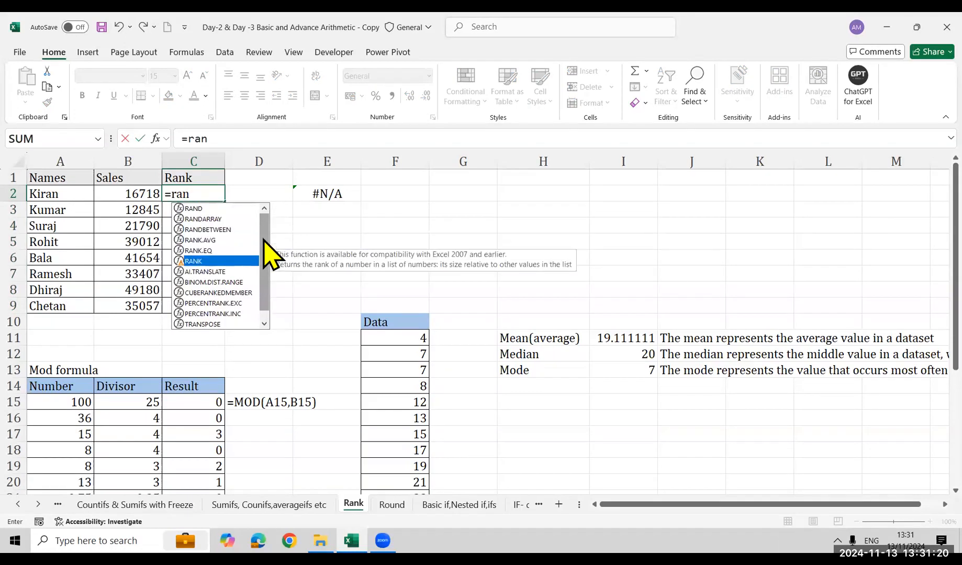
{"action": "key", "text": "Tab"}
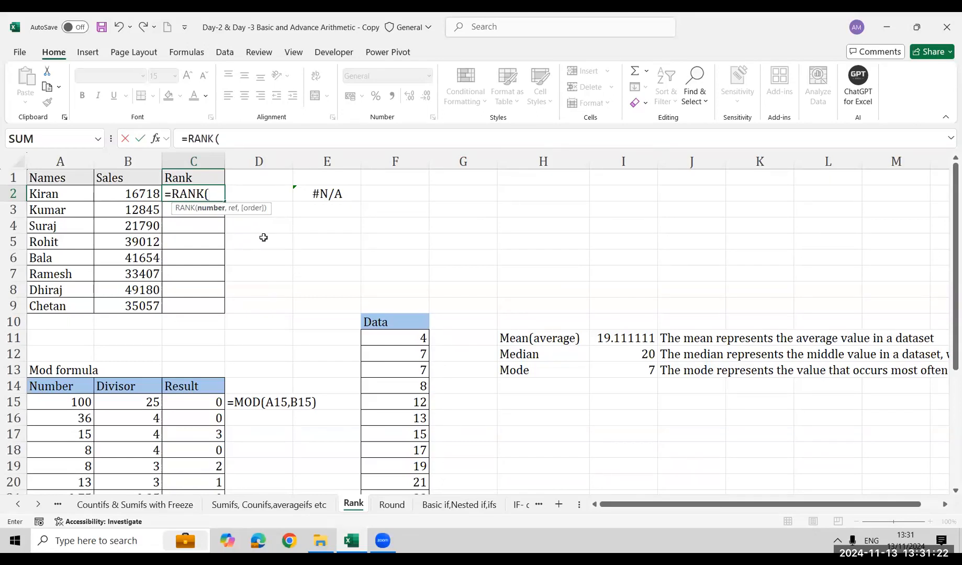
{"action": "left_click", "coordinate": [141, 195]}
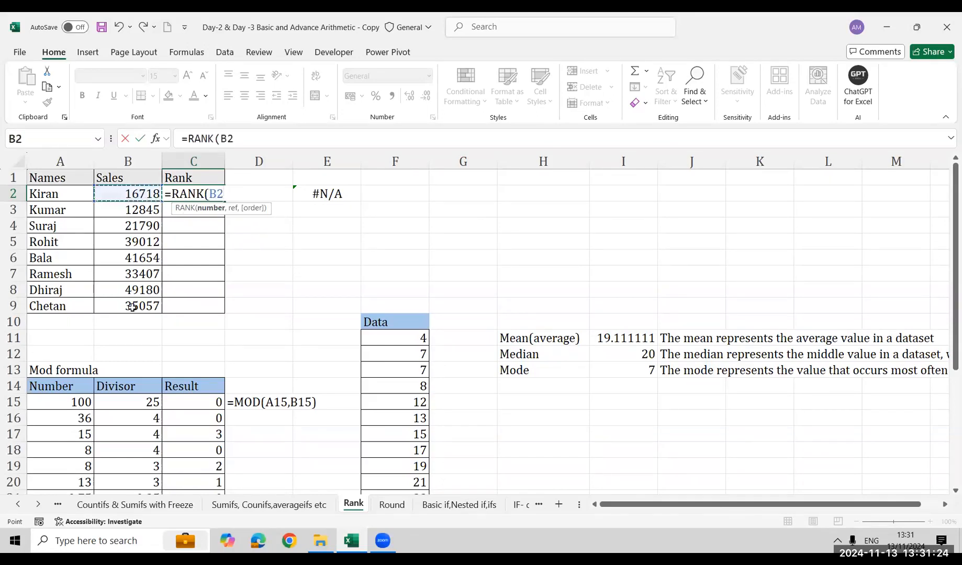
{"action": "type", "text": ",B2"}
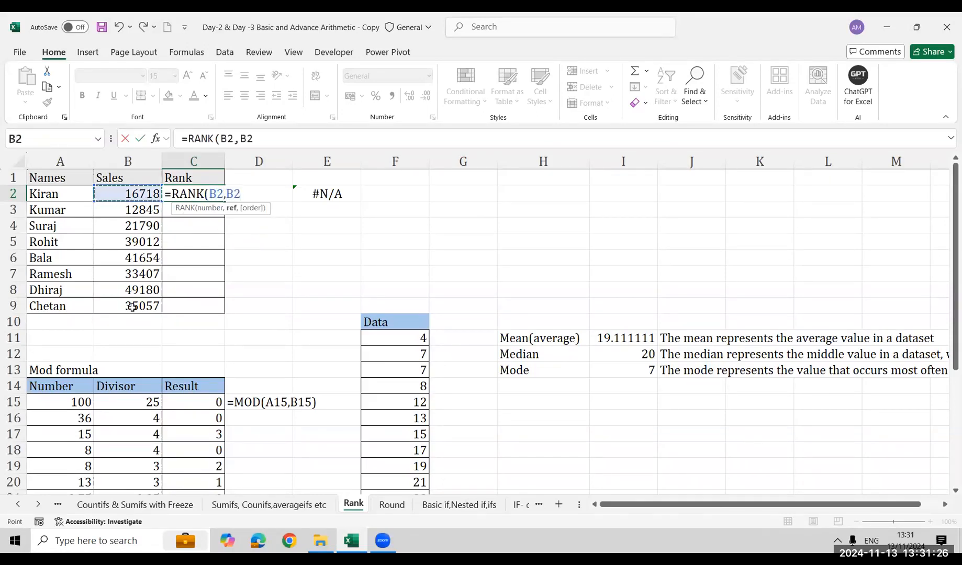
{"action": "left_click", "coordinate": [132, 307], "text": "shift"}
{"action": "key", "text": "F4"}
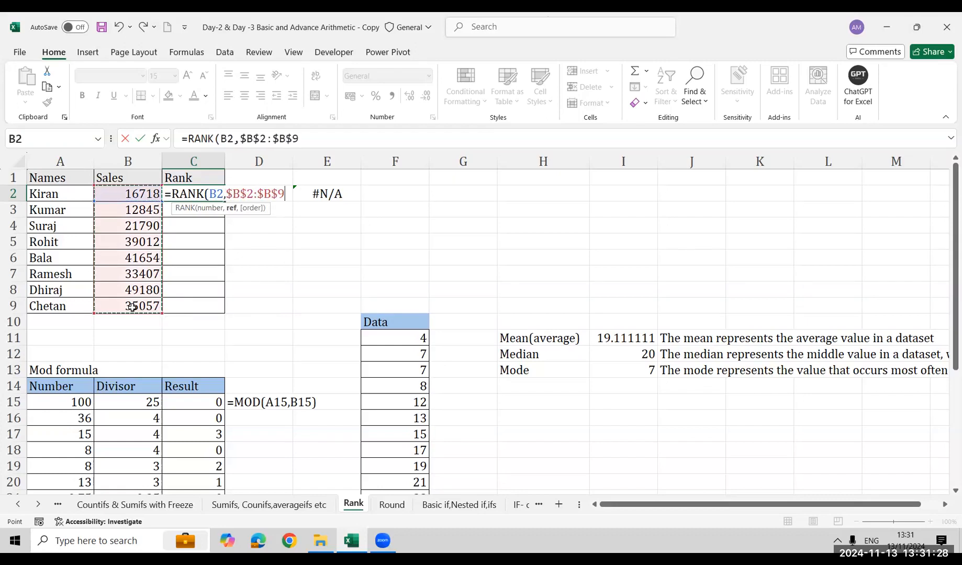
{"action": "type", "text": ")"}
{"action": "key", "text": "Return"}
{"action": "key", "text": "Up"}
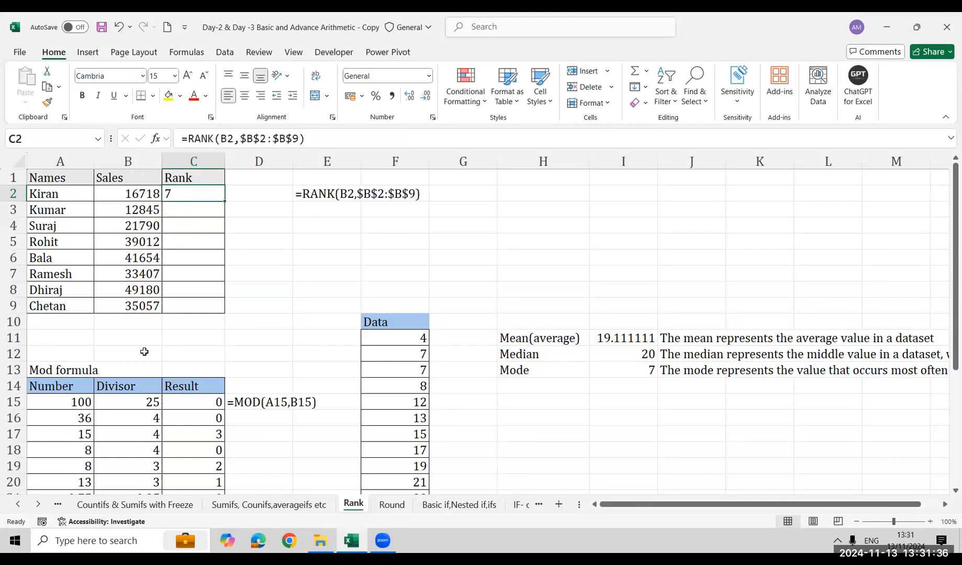
Fill the RANK formula from C2 down to C9, the last row of the names table
{"action": "key", "text": "Left"}
{"action": "key", "text": "ctrl+Down"}
{"action": "key", "text": "Right"}
{"action": "key", "text": "ctrl+shift+Up"}
{"action": "key", "text": "ctrl+d"}
{"action": "key", "text": "Right"}
{"action": "key", "text": "Right"}
{"action": "key", "text": "Right"}
{"action": "key", "text": "Right"}
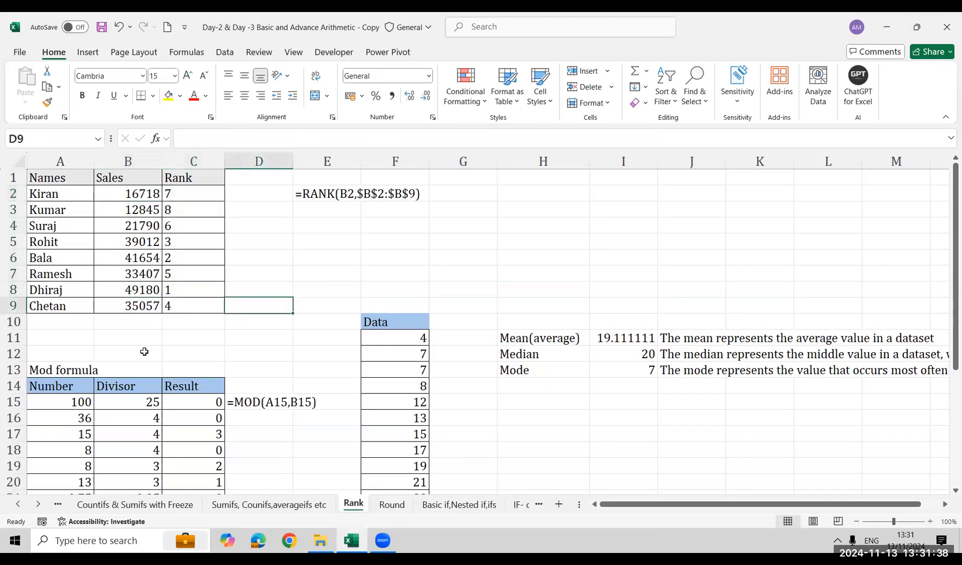
{"action": "key", "text": "Down"}
{"action": "key", "text": "Down"}
{"action": "key", "text": "Down"}
{"action": "key", "text": "Down"}
{"action": "key", "text": "Down"}
{"action": "key", "text": "Down"}
{"action": "key", "text": "Right"}
{"action": "key", "text": "Right"}
{"action": "key", "text": "Right"}
{"action": "key", "text": "Right"}
{"action": "key", "text": "Right"}
{"action": "key", "text": "Left"}
{"action": "key", "text": "Down"}
{"action": "key", "text": "Down"}
{"action": "key", "text": "Down"}
{"action": "key", "text": "Down"}
{"action": "key", "text": "Down"}
{"action": "key", "text": "Down"}
{"action": "key", "text": "Down"}
{"action": "key", "text": "Down"}
{"action": "key", "text": "Down"}
Enter the sample numbers 5, 6, 8, 9, 15, 2 and 3 down cells I16:I22
{"action": "key", "text": "Right"}
{"action": "key", "text": "Right"}
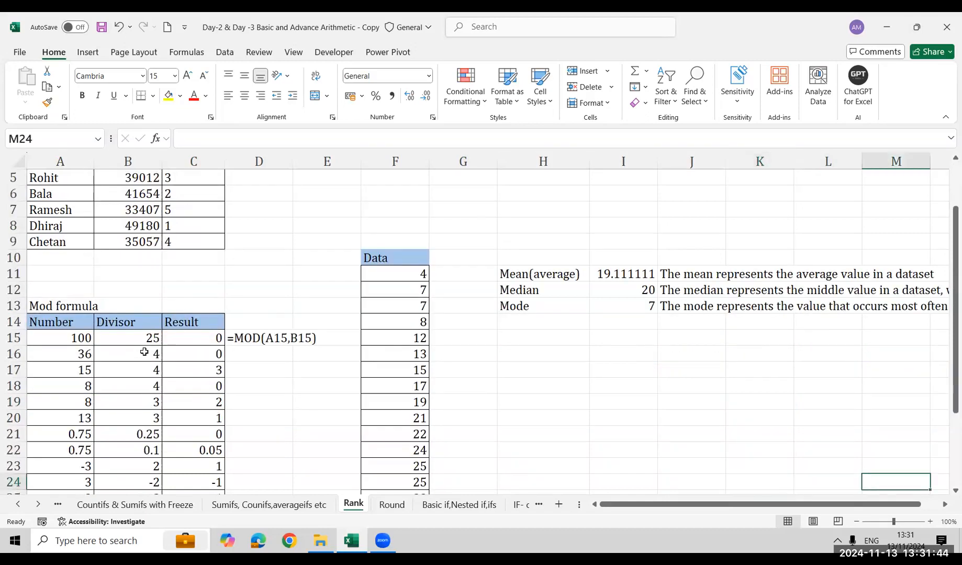
{"action": "key", "text": "Right"}
{"action": "key", "text": "Right"}
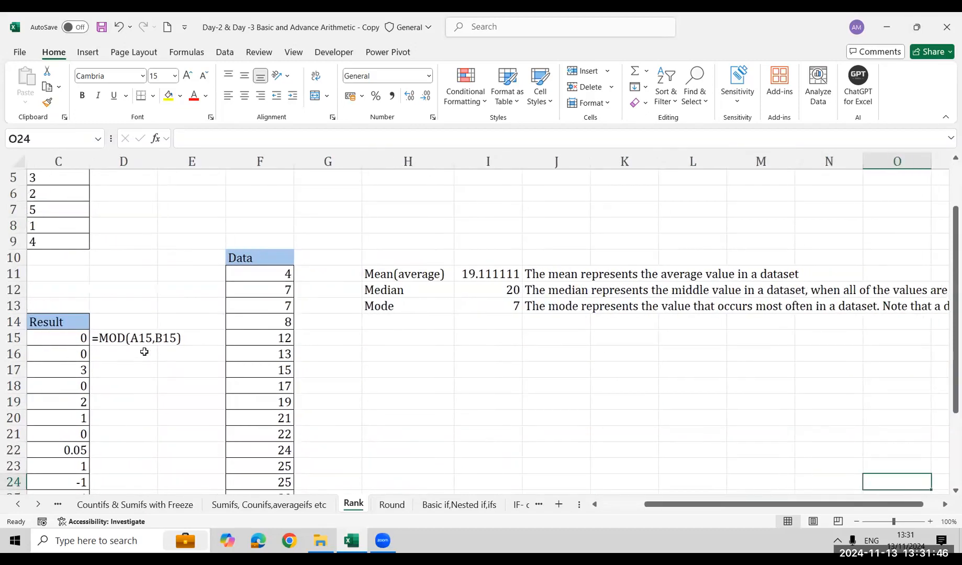
{"action": "key", "text": "Right"}
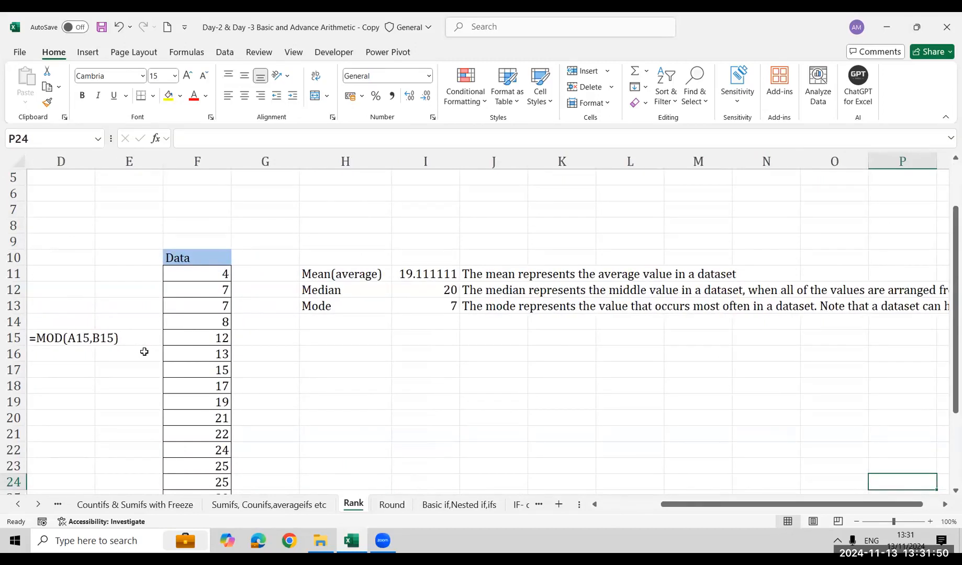
{"action": "key", "text": "Up"}
{"action": "key", "text": "Left"}
{"action": "key", "text": "Left"}
{"action": "key", "text": "Left"}
{"action": "key", "text": "Left"}
{"action": "key", "text": "Left"}
{"action": "key", "text": "Left"}
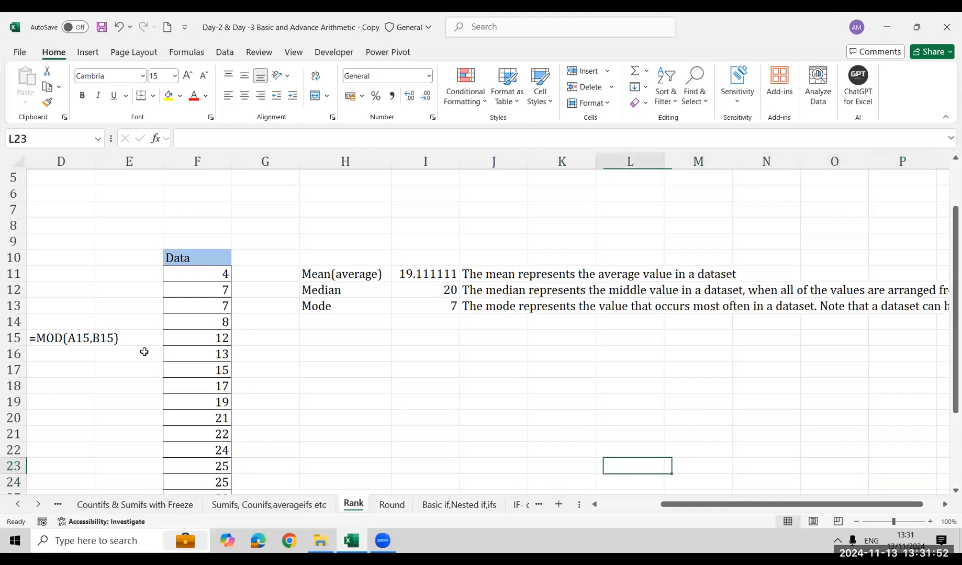
{"action": "key", "text": "Up"}
{"action": "key", "text": "Up"}
{"action": "key", "text": "Up"}
{"action": "key", "text": "Up"}
{"action": "key", "text": "Up"}
{"action": "key", "text": "Up"}
{"action": "key", "text": "Up"}
{"action": "key", "text": "Left"}
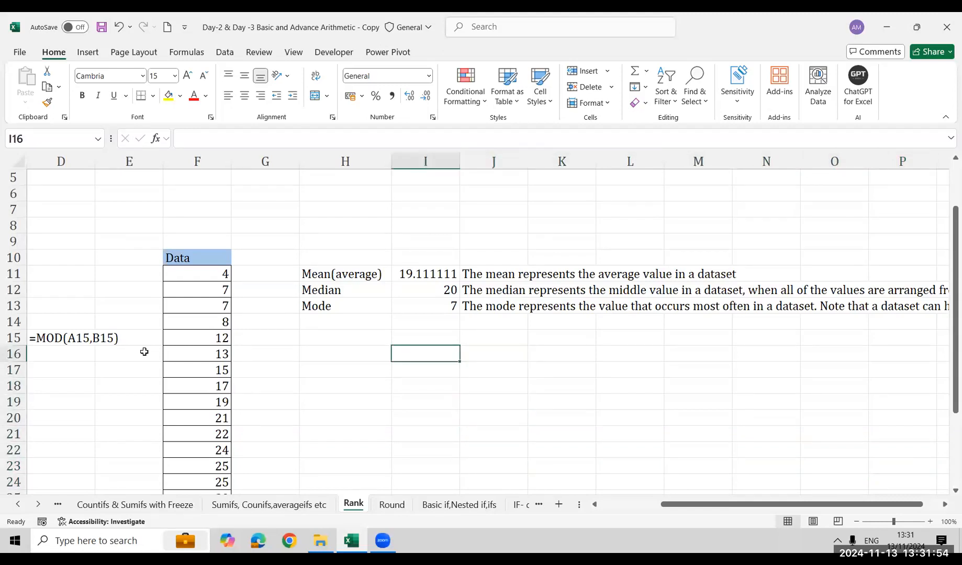
{"action": "type", "text": "5"}
{"action": "key", "text": "Return"}
{"action": "type", "text": "6"}
{"action": "key", "text": "Return"}
{"action": "type", "text": "8"}
{"action": "key", "text": "Return"}
{"action": "type", "text": "9"}
{"action": "key", "text": "Return"}
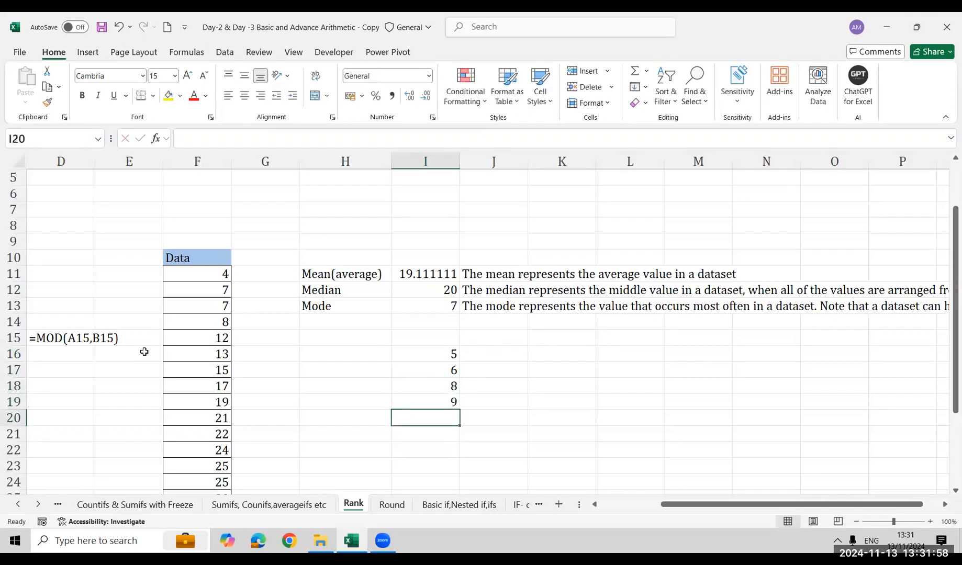
{"action": "type", "text": "5"}
{"action": "key", "text": "BackSpace"}
{"action": "type", "text": "15"}
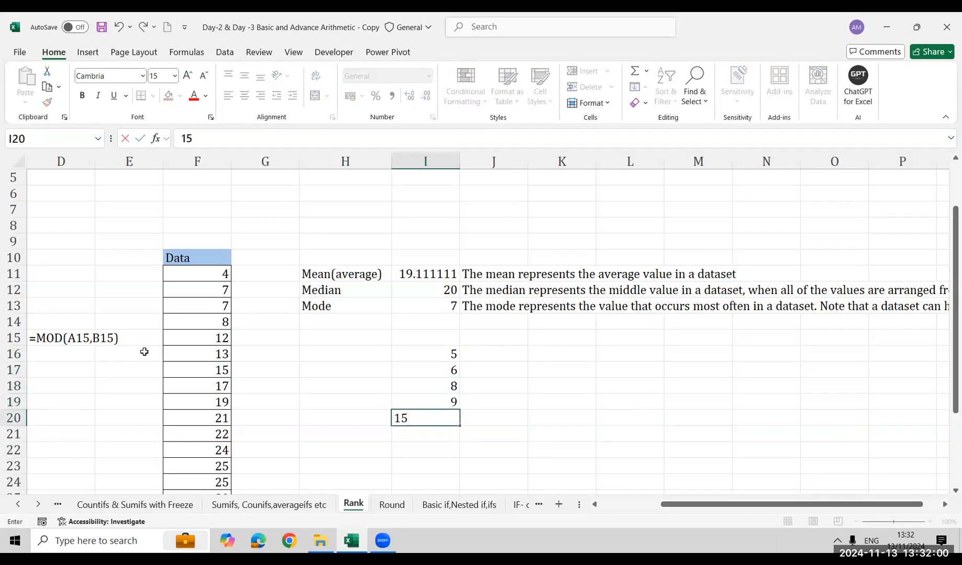
{"action": "key", "text": "Return"}
{"action": "type", "text": "2"}
{"action": "key", "text": "Return"}
{"action": "type", "text": "3"}
{"action": "key", "text": "Return"}
Add the heading Numbers in I15 above the new list of values
{"action": "key", "text": "Up"}
{"action": "key", "text": "shift+Up"}
{"action": "key", "text": "shift+Up"}
{"action": "key", "text": "shift+Up"}
{"action": "key", "text": "shift+Up"}
{"action": "key", "text": "shift+Up"}
{"action": "key", "text": "shift+Up"}
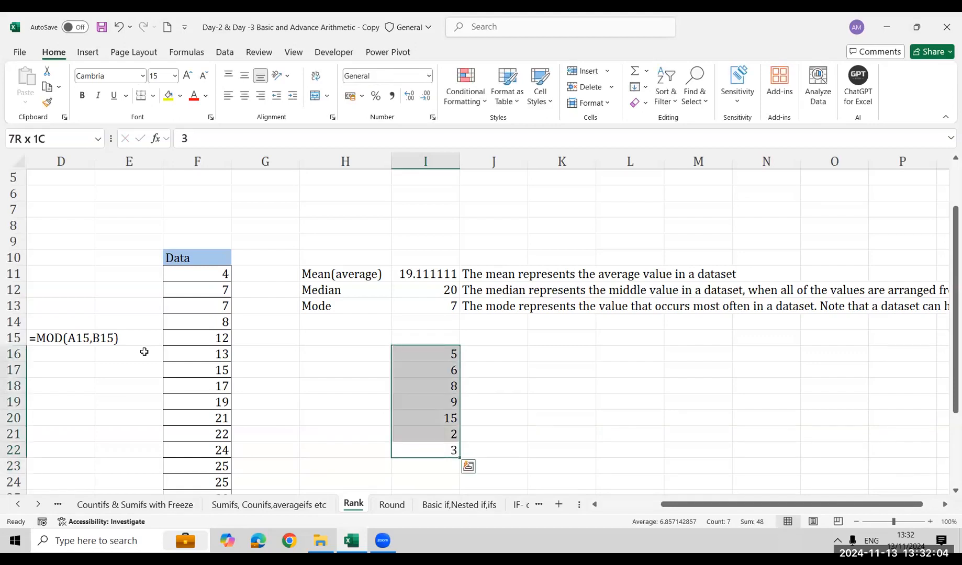
{"action": "key", "text": "Up"}
{"action": "key", "text": "Up"}
{"action": "key", "text": "Up"}
{"action": "key", "text": "Up"}
{"action": "key", "text": "Up"}
{"action": "key", "text": "Up"}
{"action": "key", "text": "Up"}
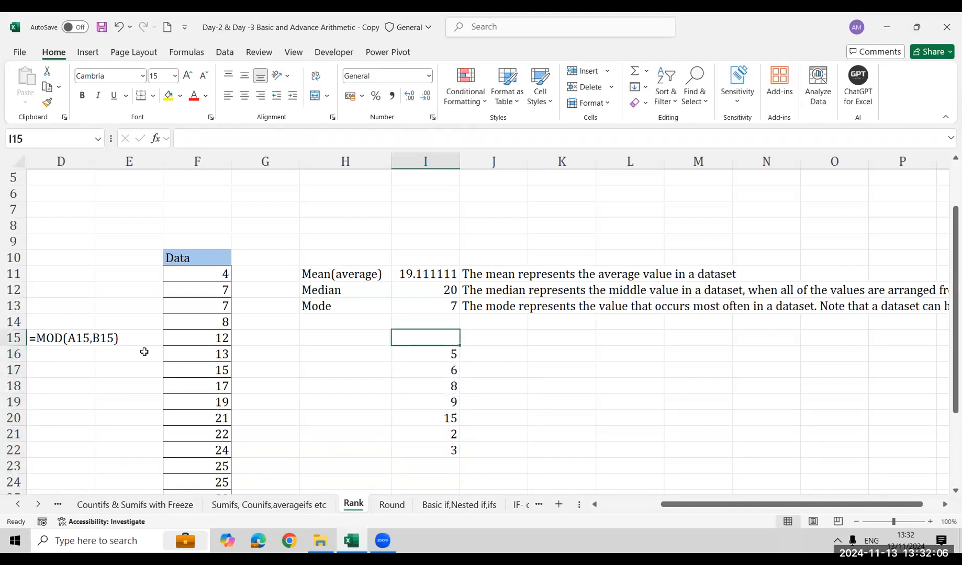
{"action": "type", "text": "Numbers"}
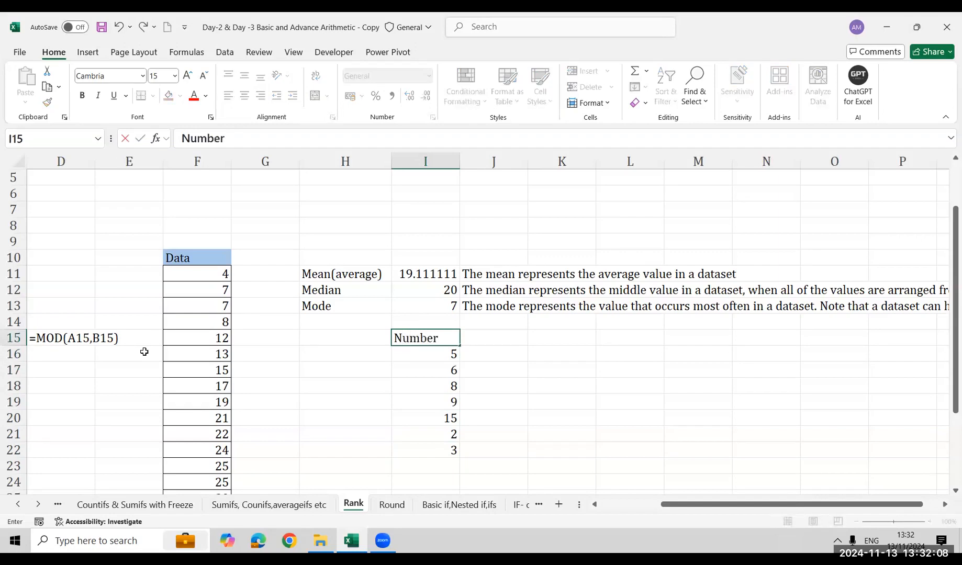
{"action": "key", "text": "Return"}
Calculate the median of the Numbers list in K18 with =MEDIAN(I16:I22)
{"action": "key", "text": "Right"}
{"action": "key", "text": "Right"}
{"action": "key", "text": "Right"}
{"action": "key", "text": "Down"}
{"action": "key", "text": "Left"}
{"action": "key", "text": "Down"}
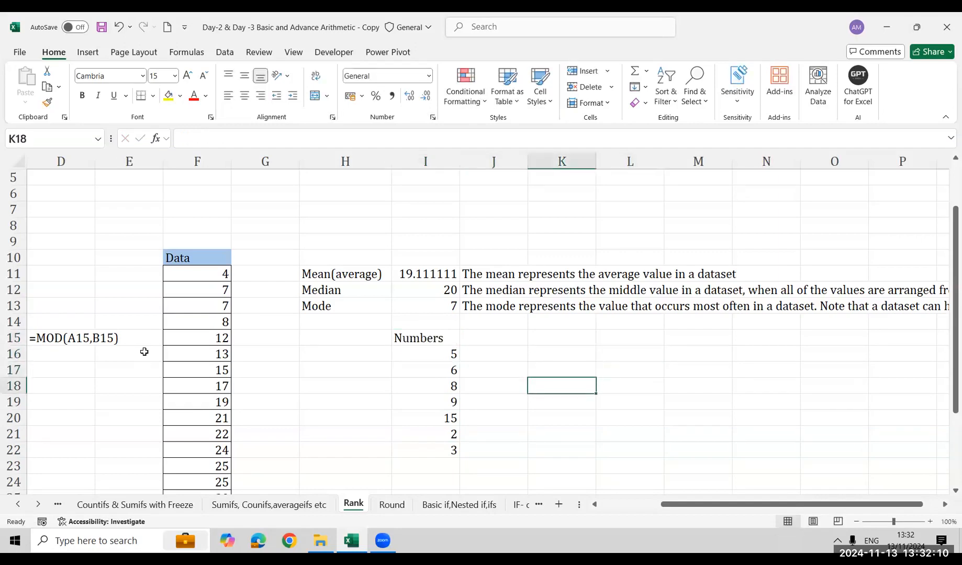
{"action": "type", "text": "=med"}
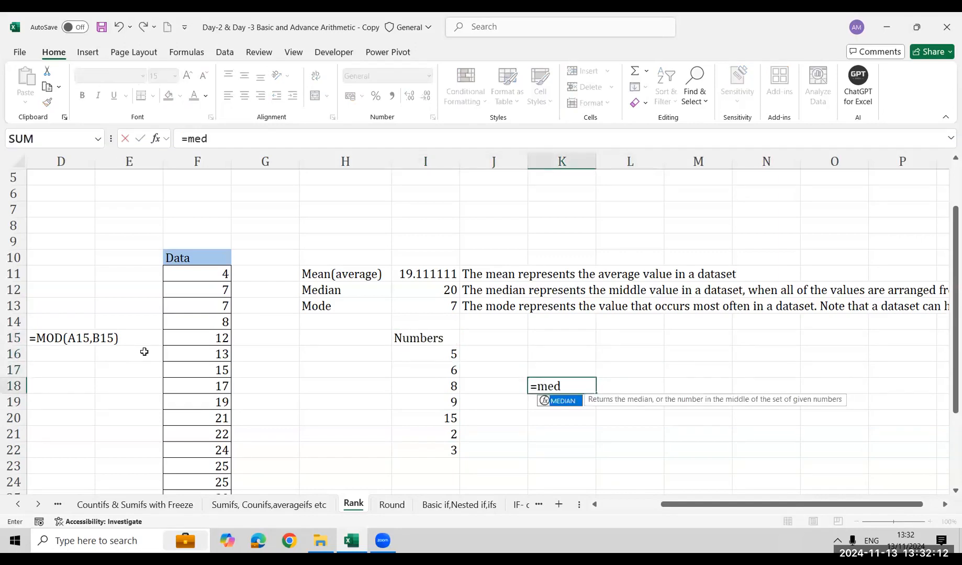
{"action": "key", "text": "Tab"}
{"action": "key", "text": "Left"}
{"action": "key", "text": "Left"}
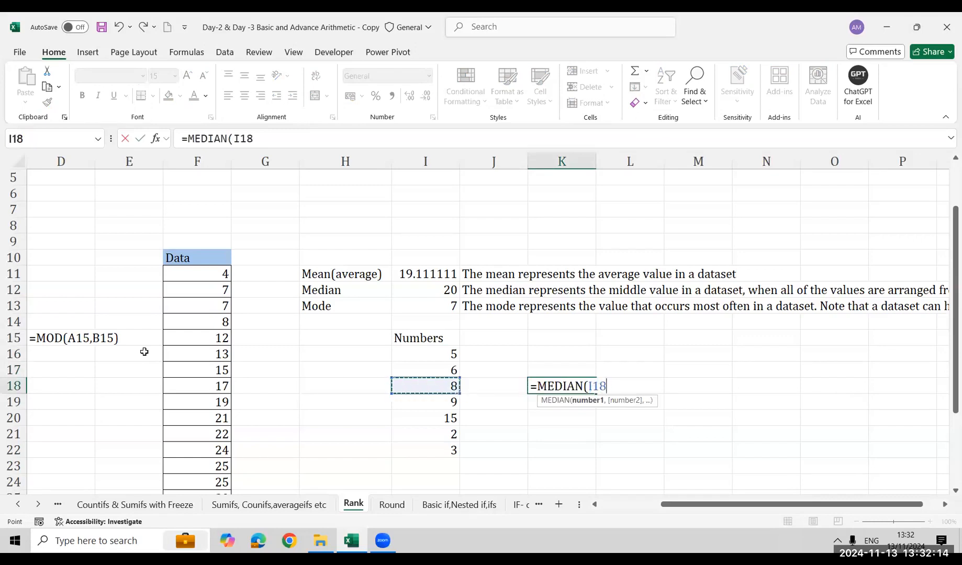
{"action": "key", "text": "Up"}
{"action": "key", "text": "Up"}
{"action": "key", "text": "shift+Down"}
{"action": "key", "text": "shift+Down"}
{"action": "key", "text": "shift+Down"}
{"action": "key", "text": "shift+Down"}
{"action": "key", "text": "shift+Down"}
{"action": "key", "text": "shift+Down"}
{"action": "type", "text": ")"}
{"action": "key", "text": "Return"}
{"action": "key", "text": "Up"}
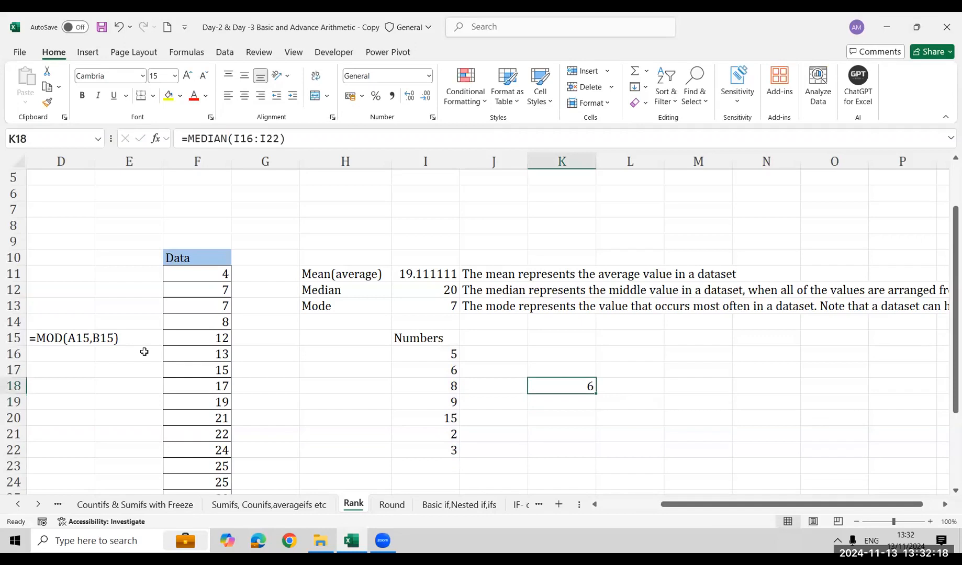
Sort the Numbers list in I16:I22 in ascending order
{"action": "key", "text": "Left"}
{"action": "key", "text": "Left"}
{"action": "key", "text": "Down"}
{"action": "key", "text": "Up"}
{"action": "key", "text": "Up"}
{"action": "key", "text": "Up"}
{"action": "key", "text": "alt+a"}
{"action": "key", "text": "s"}
{"action": "key", "text": "a"}
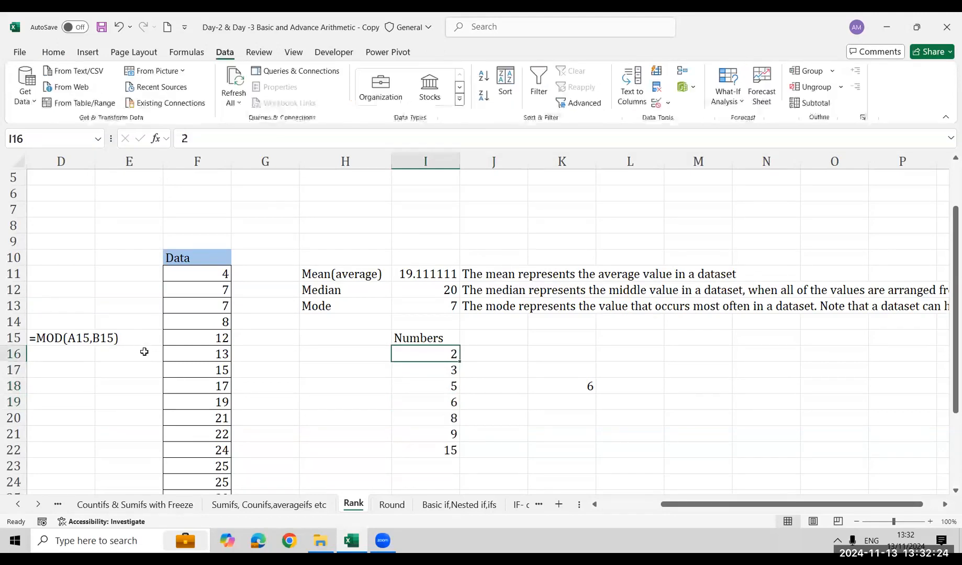
Compare the middle value of the sorted Numbers list with the MEDIAN result in K18
{"action": "key", "text": "ctrl+shift+Down"}
{"action": "key", "text": "Down"}
{"action": "key", "text": "Down"}
{"action": "key", "text": "Down"}
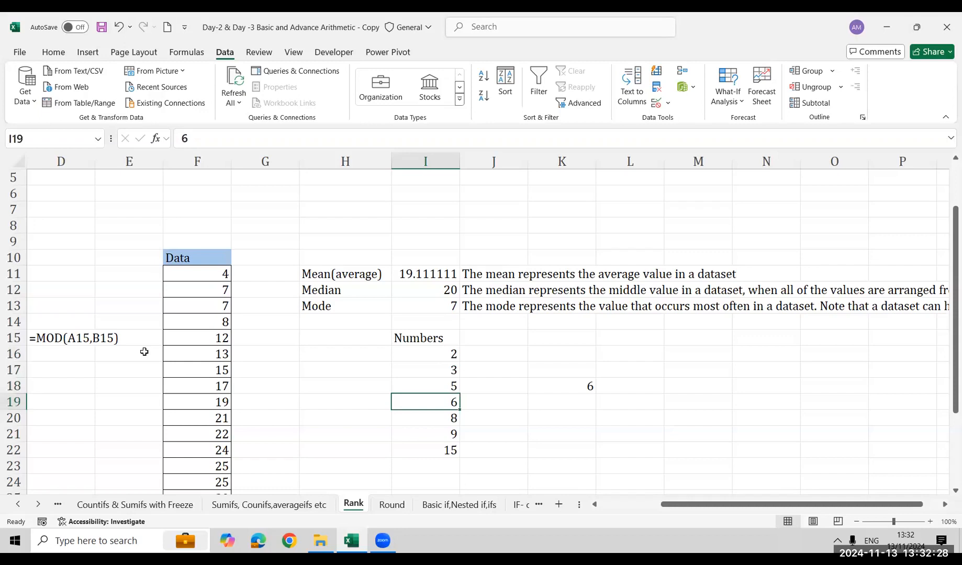
{"action": "key", "text": "Right"}
{"action": "key", "text": "Right"}
{"action": "key", "text": "Up"}
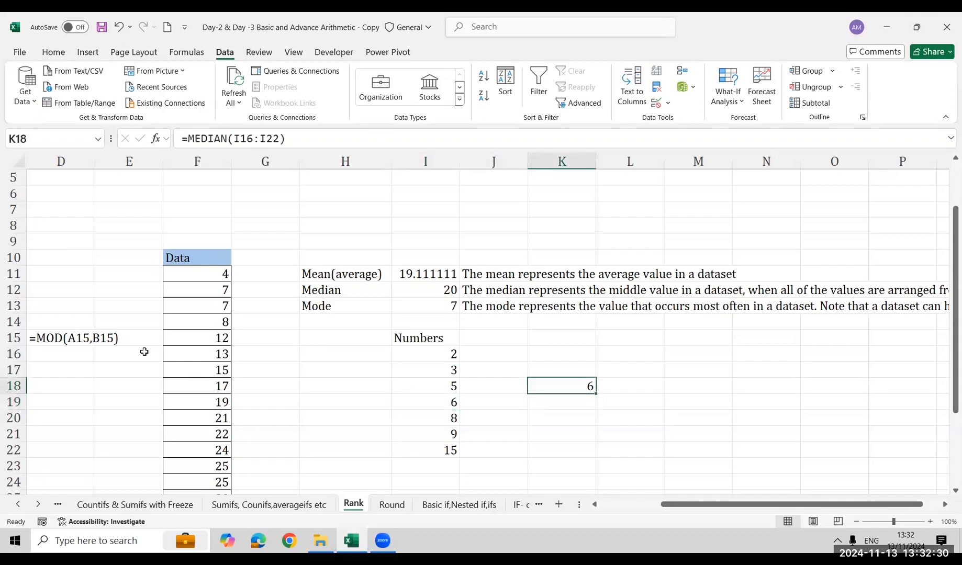
{"action": "key", "text": "Left"}
{"action": "key", "text": "Left"}
{"action": "key", "text": "ctrl+Down"}
{"action": "key", "text": "Down"}
{"action": "key", "text": "Right"}
{"action": "key", "text": "Right"}
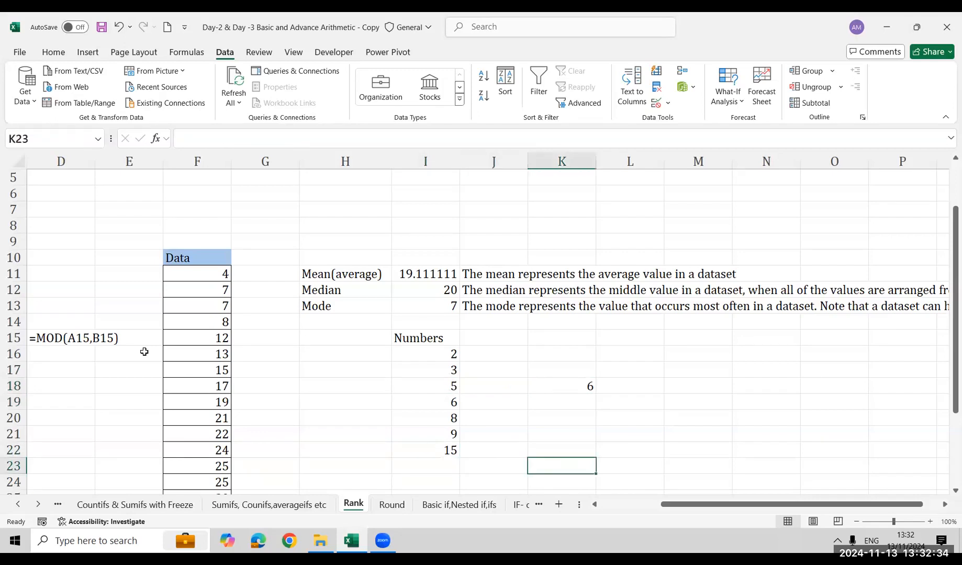
{"action": "key", "text": "ctrl+Up"}
{"action": "key", "text": "Delete"}
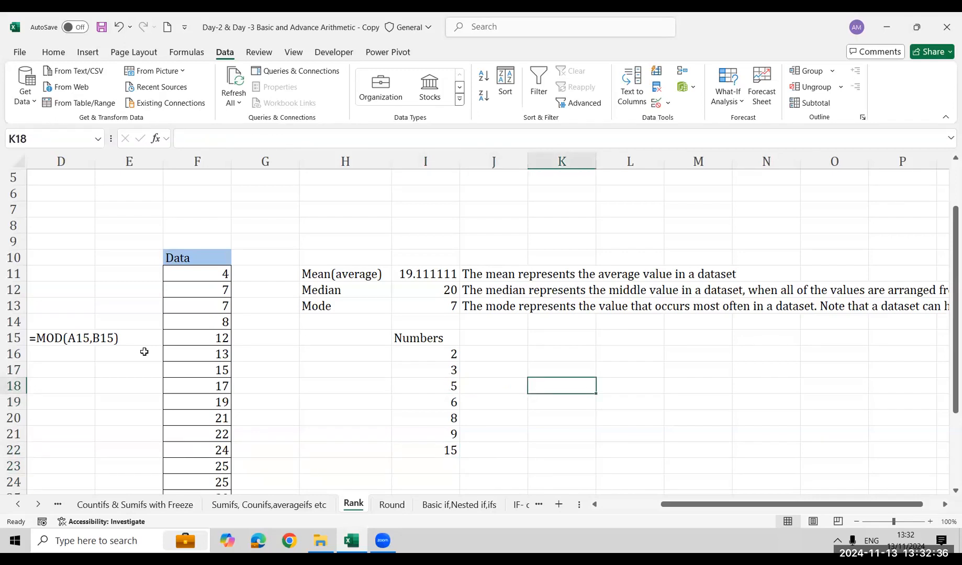
{"action": "key", "text": "ctrl+z"}
Examine how many values lie above and below the middle number in I19 of the sorted list
{"action": "key", "text": "Left"}
{"action": "key", "text": "Left"}
{"action": "key", "text": "shift+Up"}
{"action": "key", "text": "shift+Up"}
{"action": "key", "text": "Down"}
{"action": "key", "text": "Down"}
{"action": "key", "text": "shift+Down"}
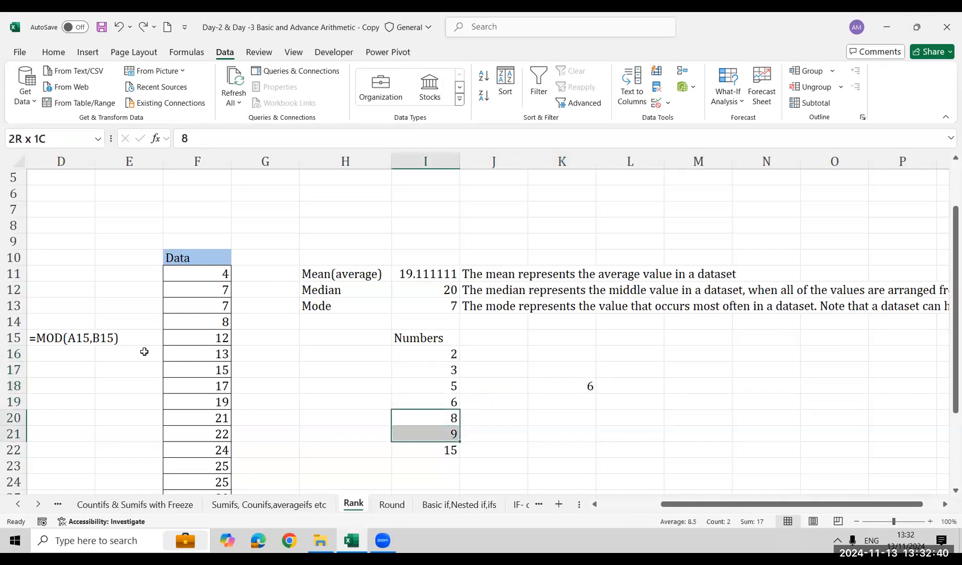
{"action": "key", "text": "shift+Down"}
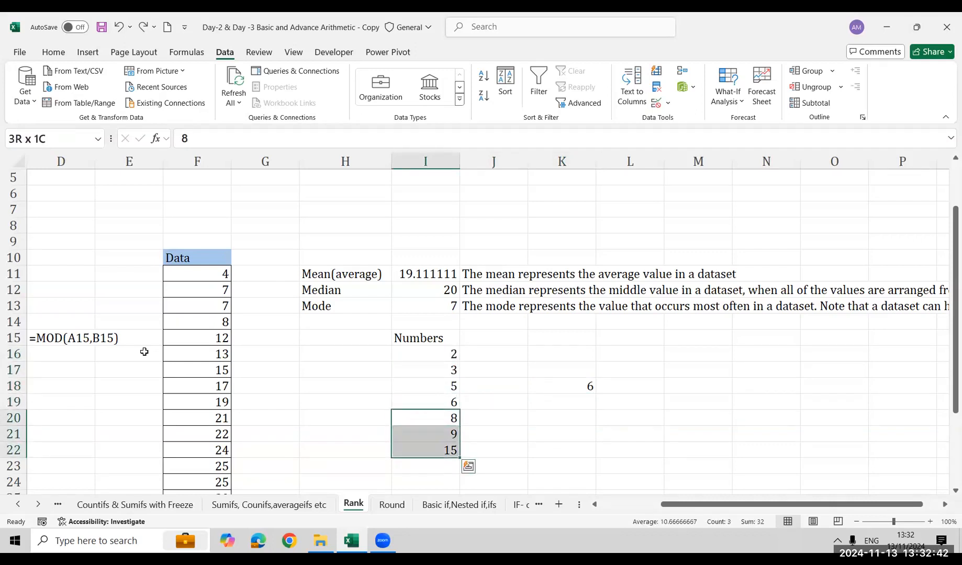
{"action": "key", "text": "shift+Up"}
{"action": "key", "text": "shift+Up"}
{"action": "key", "text": "Up"}
{"action": "key", "text": "Up"}
{"action": "key", "text": "Up"}
{"action": "key", "text": "Up"}
{"action": "key", "text": "ctrl+shift+Down"}
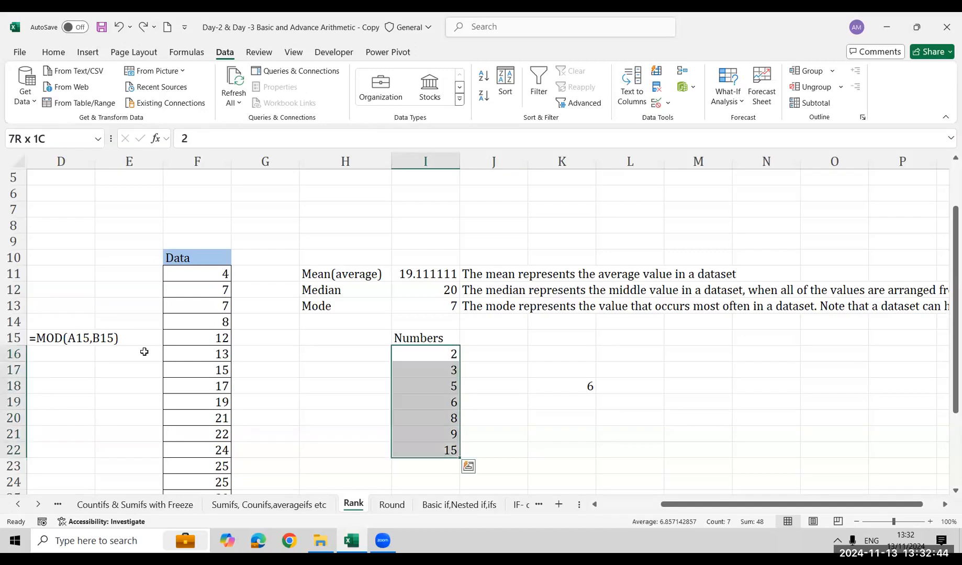
{"action": "key", "text": "Down"}
{"action": "key", "text": "Down"}
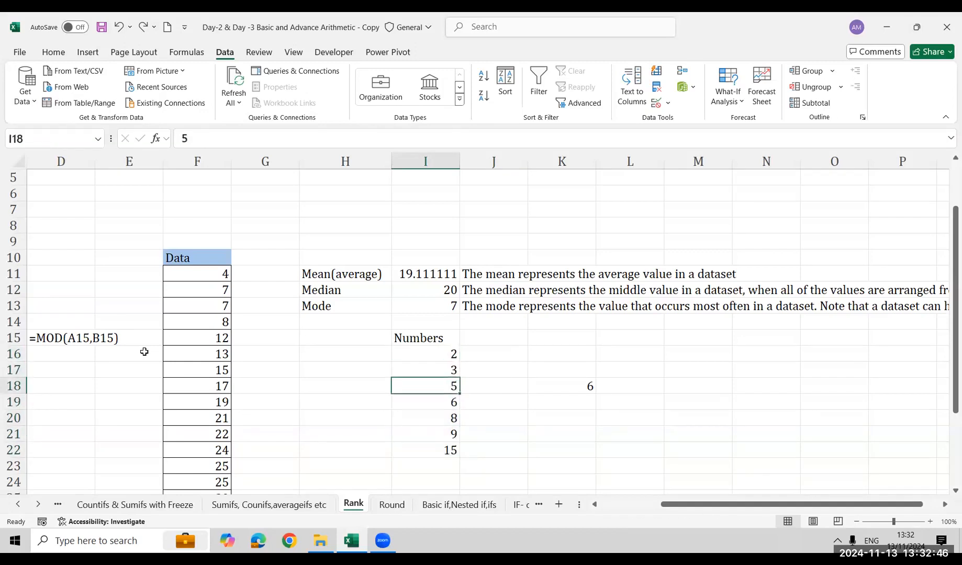
{"action": "key", "text": "ctrl+shift+Up"}
{"action": "key", "text": "shift+Down"}
{"action": "key", "text": "Down"}
{"action": "key", "text": "Down"}
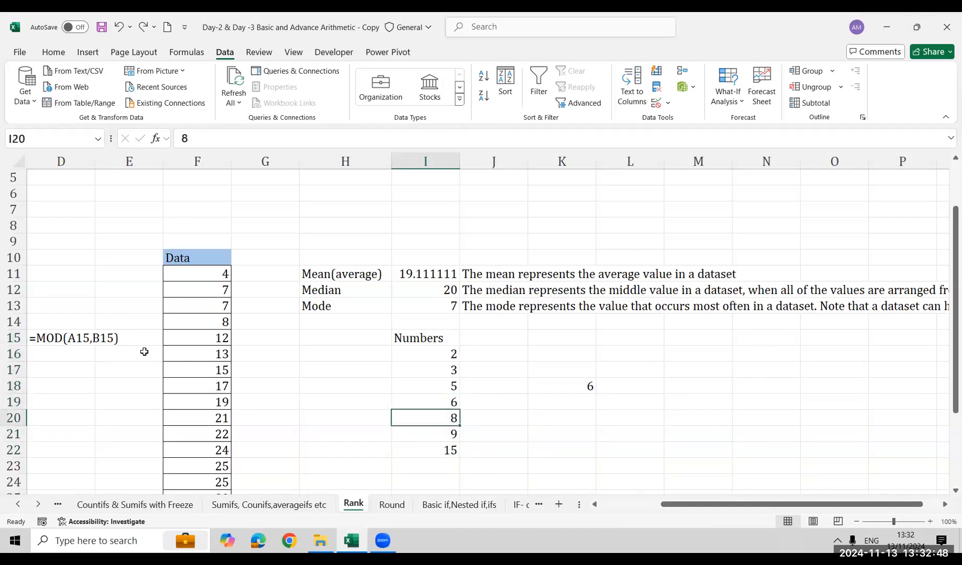
{"action": "key", "text": "ctrl+shift+Down"}
{"action": "key", "text": "Up"}
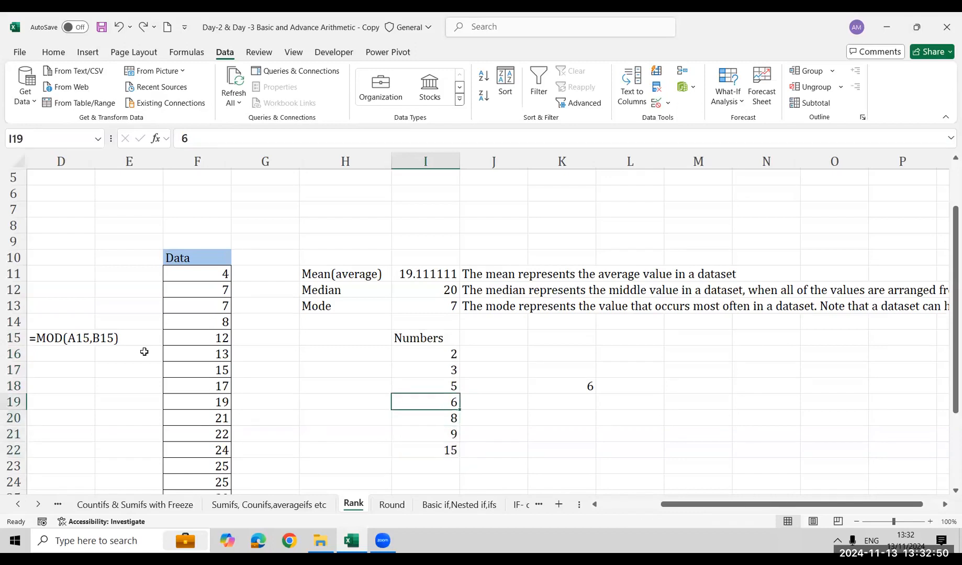
{"action": "key", "text": "shift+Right"}
{"action": "key", "text": "shift+Right"}
{"action": "key", "text": "Up"}
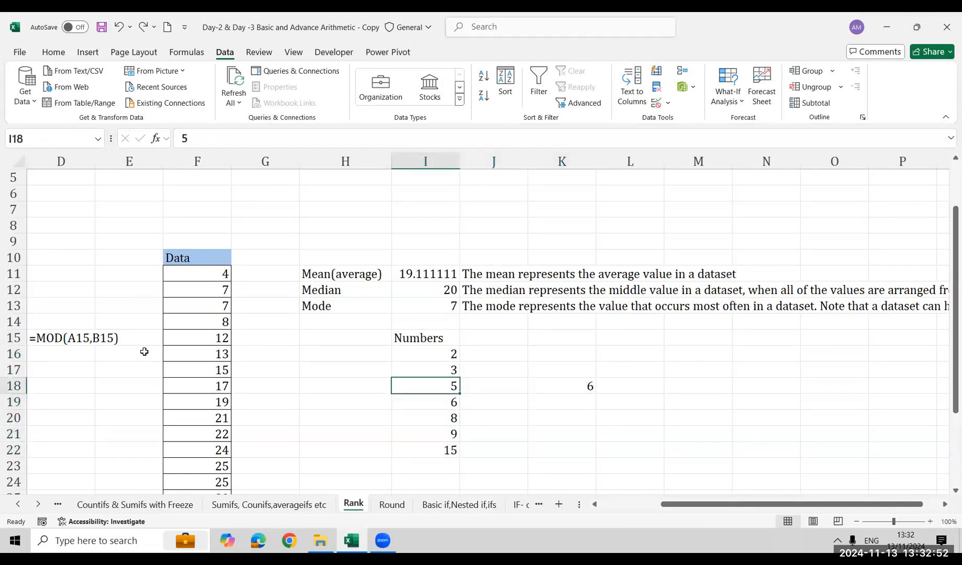
Extend the Numbers list with the value 4 in I23
{"action": "key", "text": "Down"}
{"action": "key", "text": "Down"}
{"action": "key", "text": "Down"}
{"action": "key", "text": "Down"}
{"action": "key", "text": "Down"}
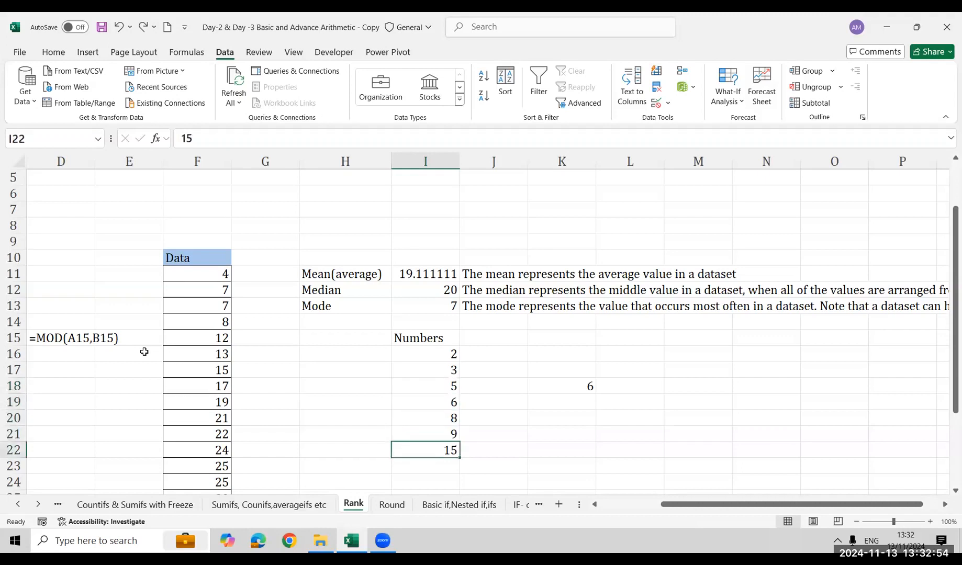
{"action": "type", "text": "3"}
{"action": "key", "text": "BackSpace"}
{"action": "type", "text": "3"}
{"action": "key", "text": "Return"}
{"action": "key", "text": "Up"}
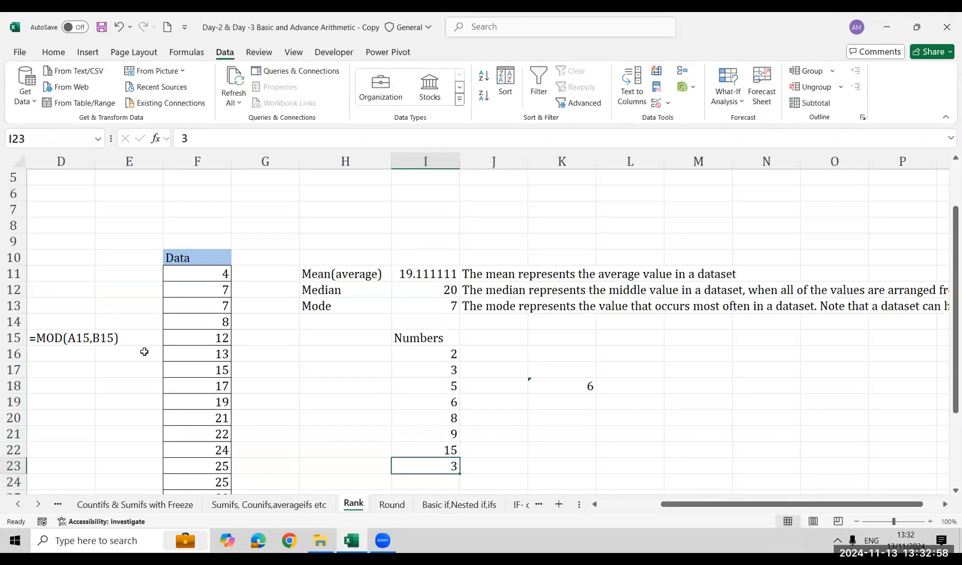
{"action": "type", "text": "4"}
{"action": "key", "text": "Return"}
Clear the old MEDIAN formula from K18
{"action": "key", "text": "Up"}
{"action": "key", "text": "Up"}
{"action": "key", "text": "Right"}
{"action": "key", "text": "Right"}
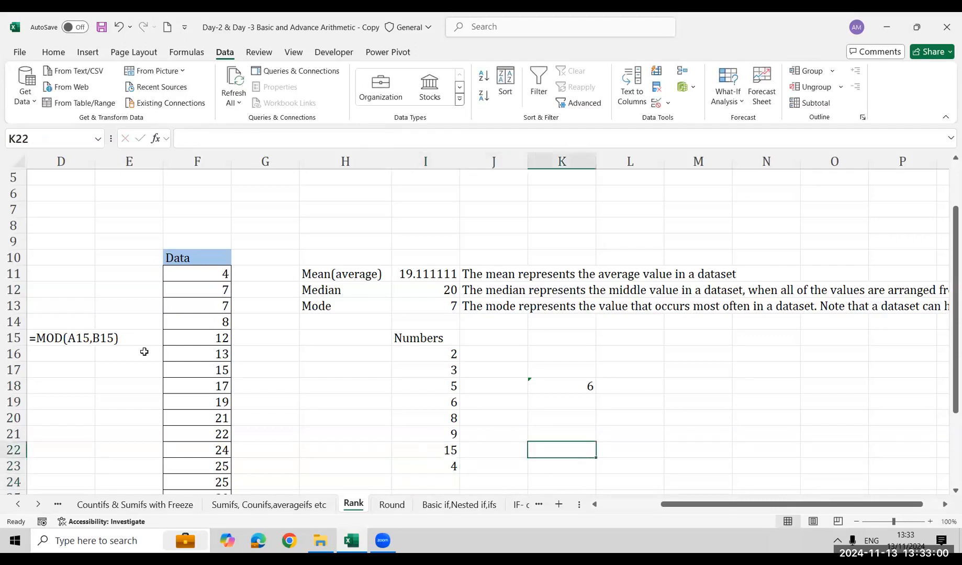
{"action": "key", "text": "Up"}
{"action": "key", "text": "Up"}
{"action": "key", "text": "Up"}
{"action": "key", "text": "Up"}
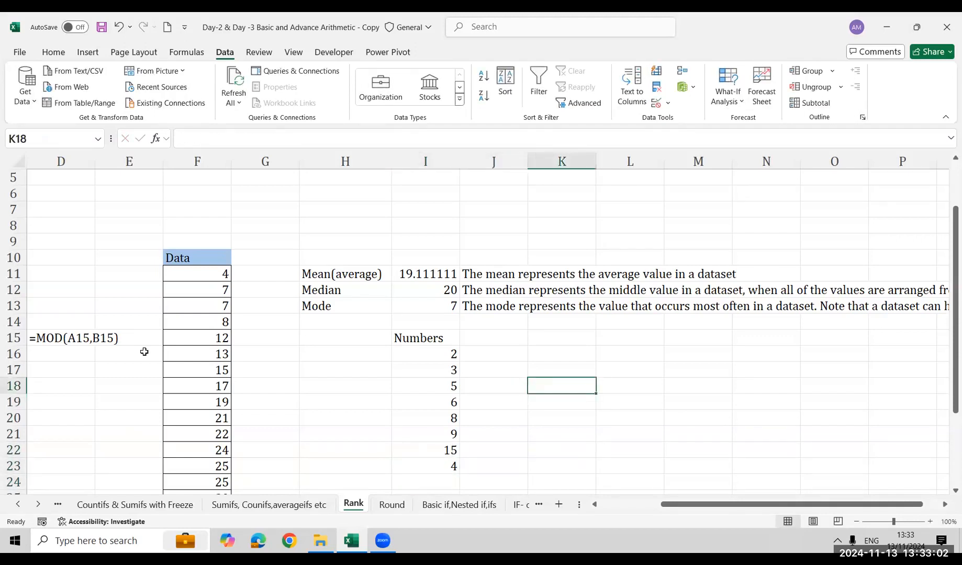
Sort the extended Numbers list in I16:I23 in ascending order
{"action": "key", "text": "Left"}
{"action": "key", "text": "Left"}
{"action": "key", "text": "Up"}
{"action": "key", "text": "Up"}
{"action": "key", "text": "alt+a+s+a"}
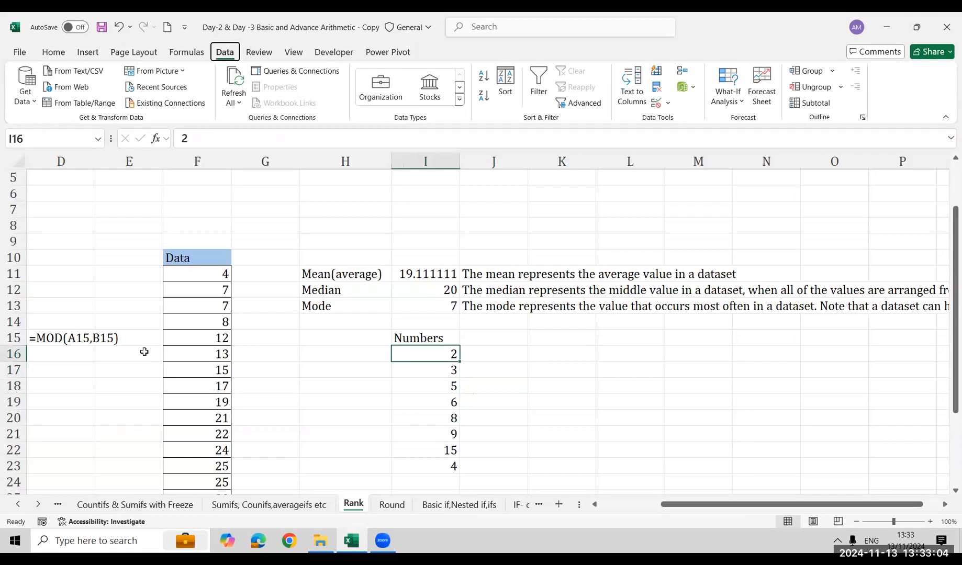
Calculate the median of the eight-value Numbers list in K18 with =MEDIAN(I16:I23)
{"action": "key", "text": "Down"}
{"action": "key", "text": "Down"}
{"action": "key", "text": "Down"}
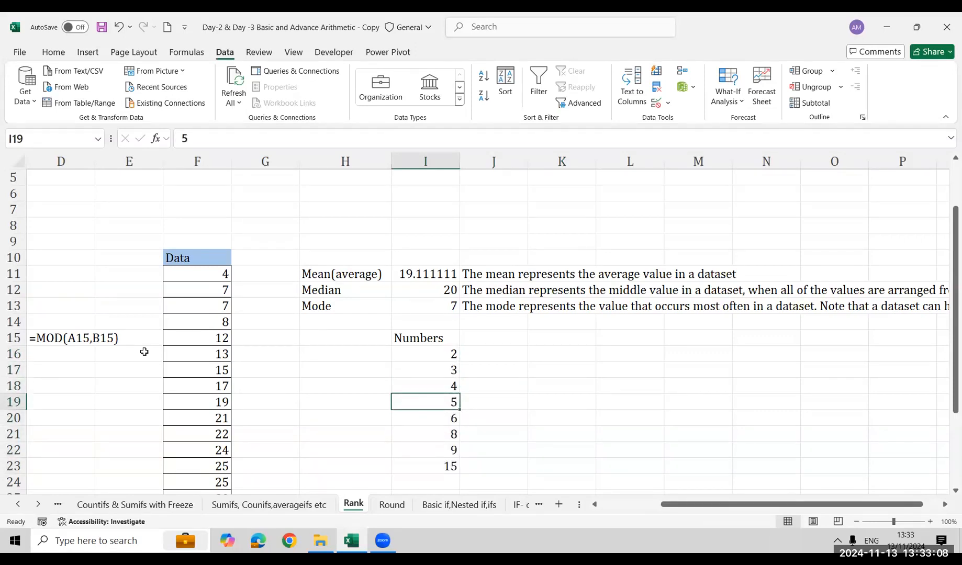
{"action": "key", "text": "Right"}
{"action": "key", "text": "Right"}
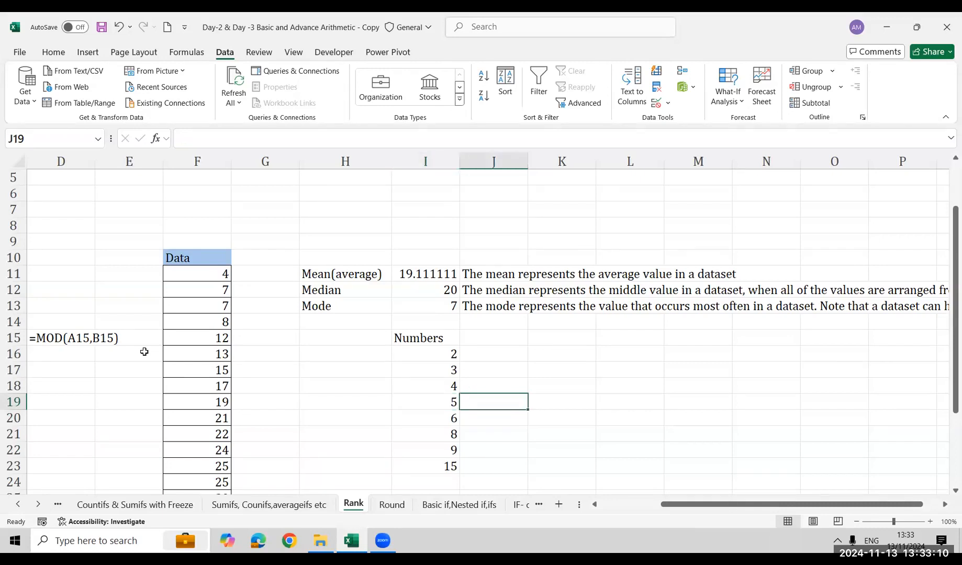
{"action": "key", "text": "Up"}
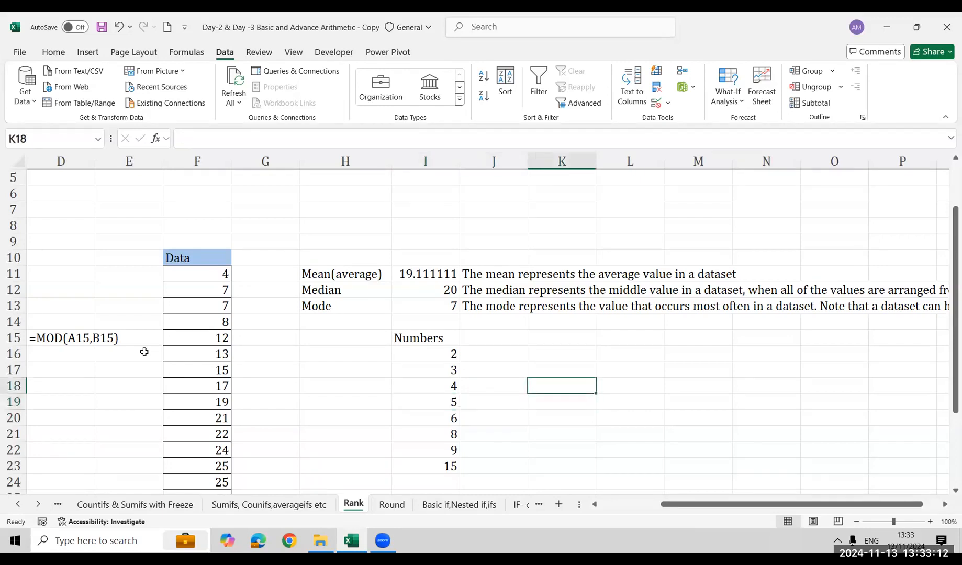
{"action": "type", "text": "=me"}
{"action": "key", "text": "Tab"}
{"action": "key", "text": "Left"}
{"action": "key", "text": "Left"}
{"action": "key", "text": "Up"}
{"action": "key", "text": "Up"}
{"action": "key", "text": "Up"}
{"action": "key", "text": "ctrl+shift+Down"}
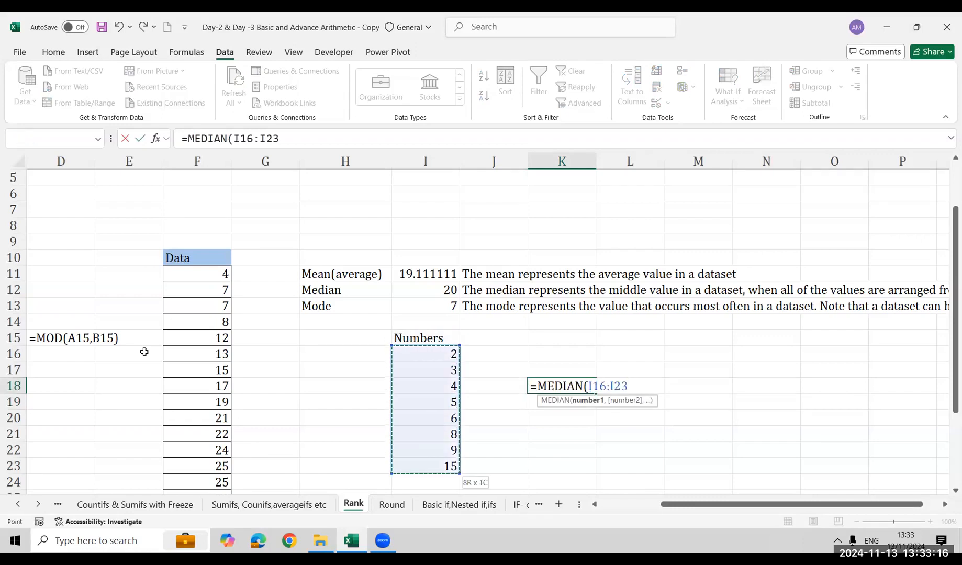
{"action": "key", "text": "Return"}
{"action": "key", "text": "Up"}
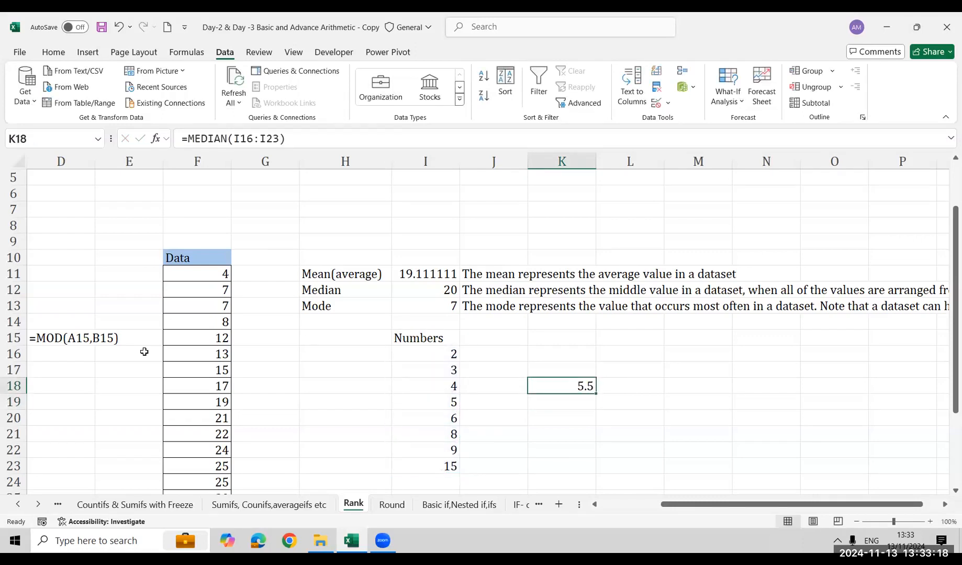
{"action": "key", "text": "Left"}
{"action": "key", "text": "Left"}
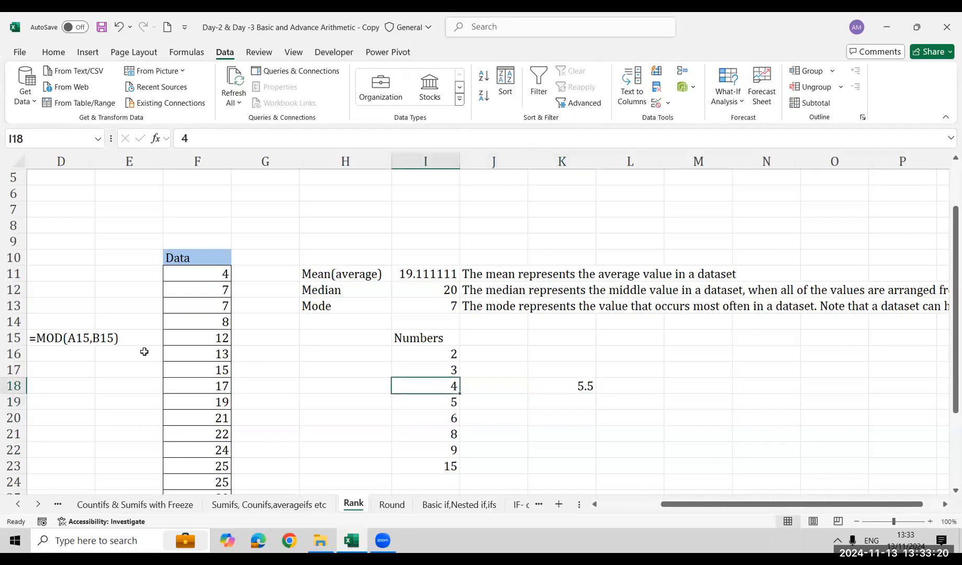
{"action": "key", "text": "Down"}
{"action": "key", "text": "Right"}
{"action": "key", "text": "Right"}
{"action": "key", "text": "Right"}
{"action": "key", "text": "Right"}
{"action": "key", "text": "Up"}
{"action": "type", "text": "="}
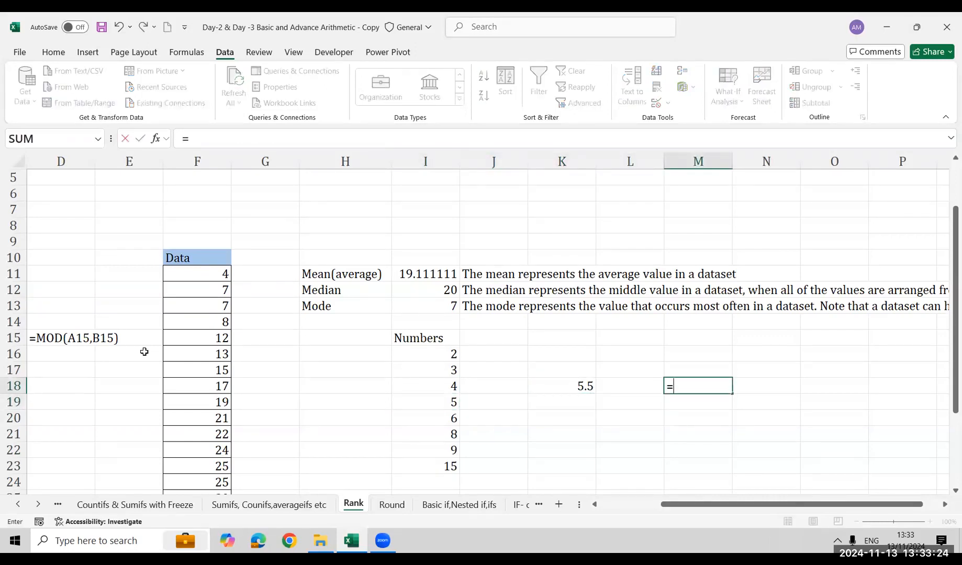
{"action": "key", "text": "Escape"}
Examine the sorted Numbers list in I16:I23, comparing the values above and below the middle pair I19:I20
{"action": "key", "text": "Left"}
{"action": "key", "text": "Left"}
{"action": "key", "text": "Left"}
{"action": "key", "text": "Left"}
{"action": "key", "text": "shift+Up"}
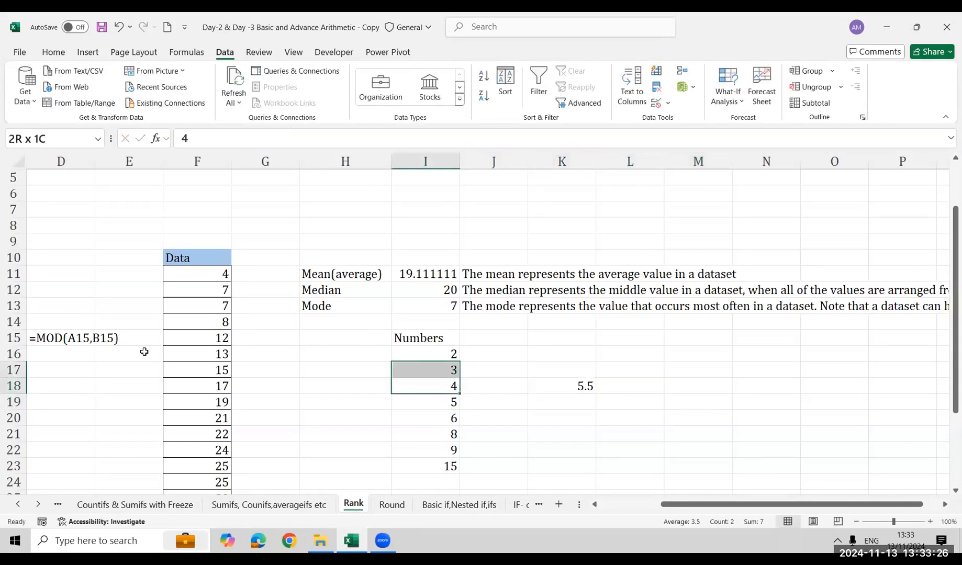
{"action": "key", "text": "shift+Up"}
{"action": "key", "text": "Down"}
{"action": "key", "text": "Up"}
{"action": "key", "text": "Up"}
{"action": "key", "text": "Up"}
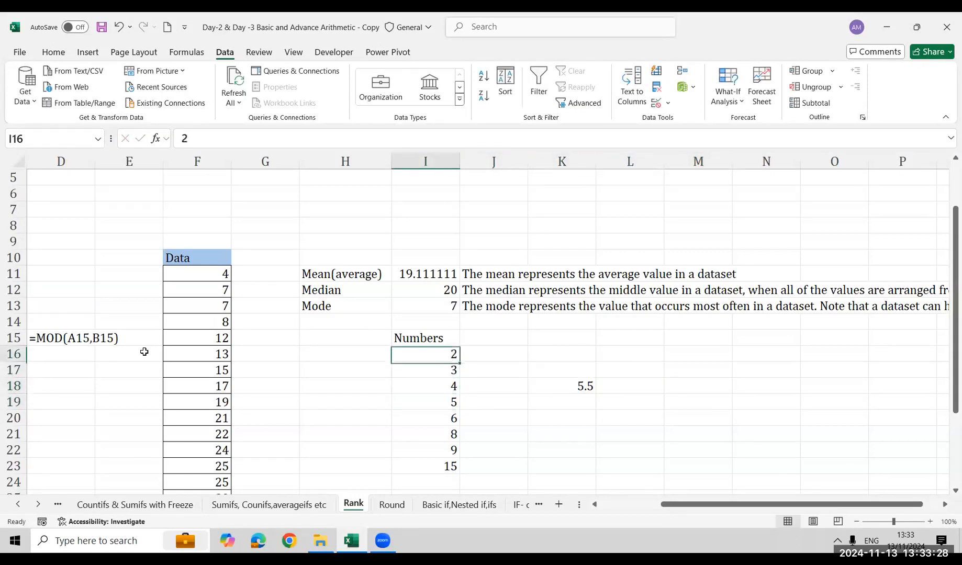
{"action": "key", "text": "ctrl+shift+Down"}
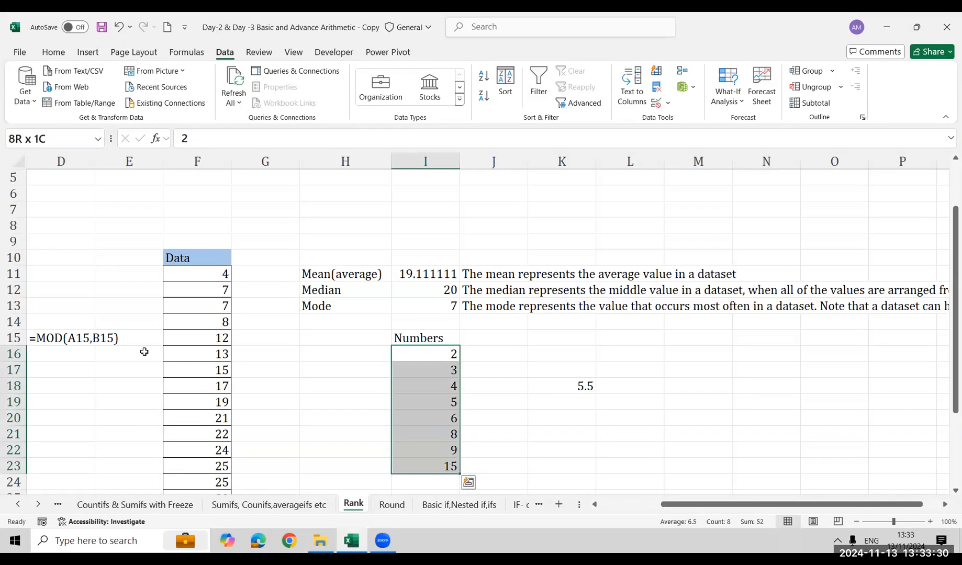
{"action": "key", "text": "Down"}
{"action": "key", "text": "Down"}
{"action": "key", "text": "shift+Up"}
{"action": "key", "text": "shift+Up"}
{"action": "key", "text": "shift+Up"}
{"action": "key", "text": "Down"}
{"action": "key", "text": "Down"}
{"action": "key", "text": "Down"}
{"action": "key", "text": "shift+Down"}
{"action": "key", "text": "shift+Down"}
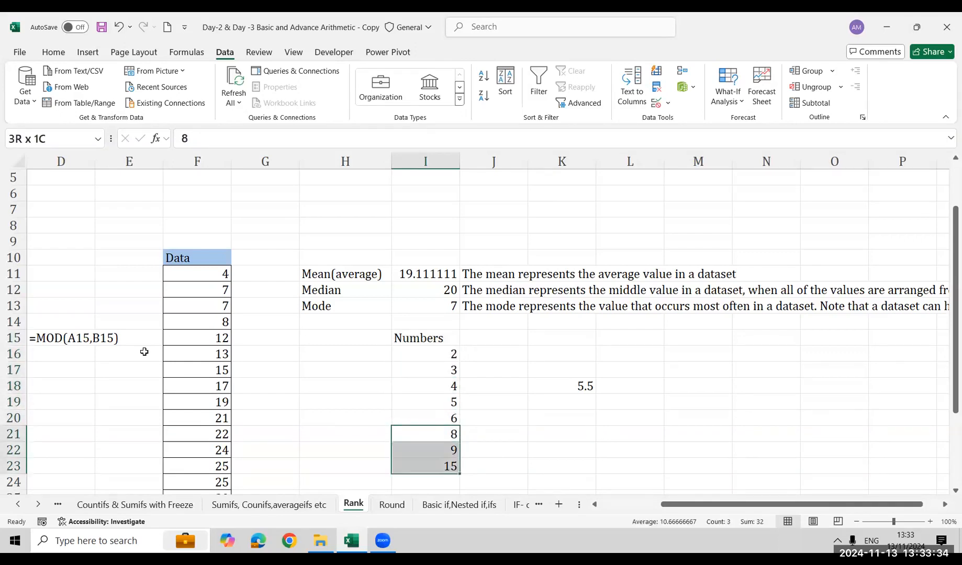
{"action": "key", "text": "Up"}
{"action": "key", "text": "Up"}
{"action": "key", "text": "shift+Down"}
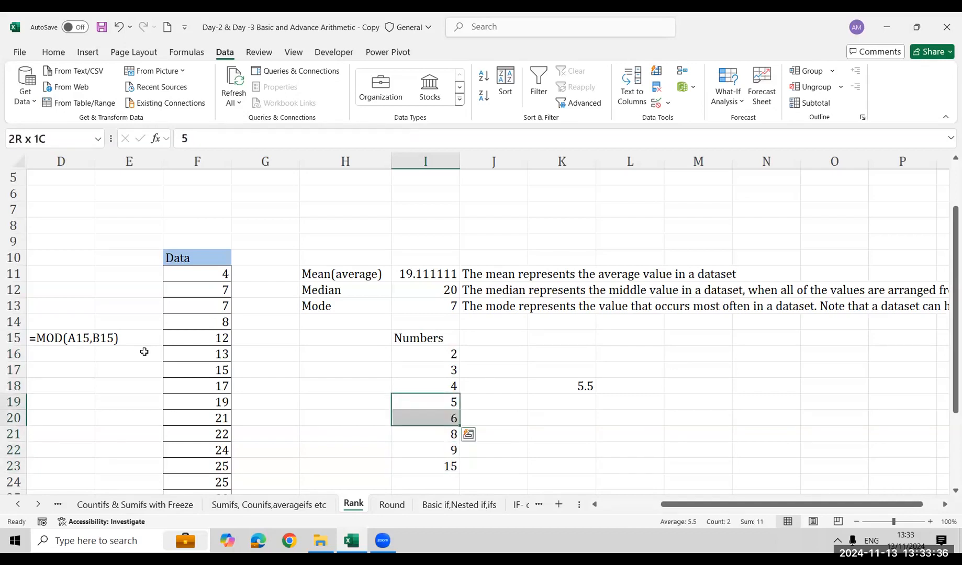
Add the two middle values of the Numbers list in M19 with =5+6
{"action": "key", "text": "Right"}
{"action": "key", "text": "Right"}
{"action": "key", "text": "Right"}
{"action": "key", "text": "Right"}
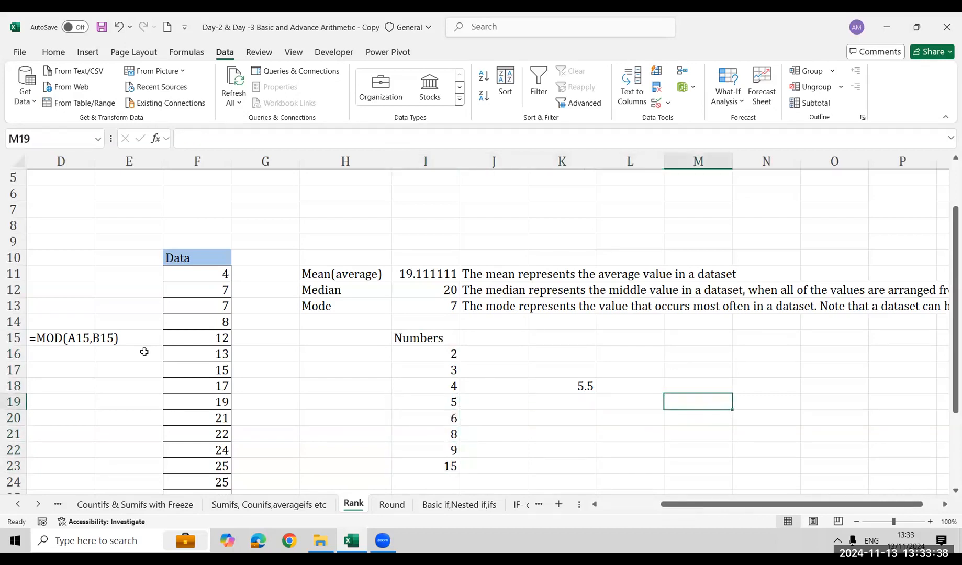
{"action": "type", "text": "=5+6"}
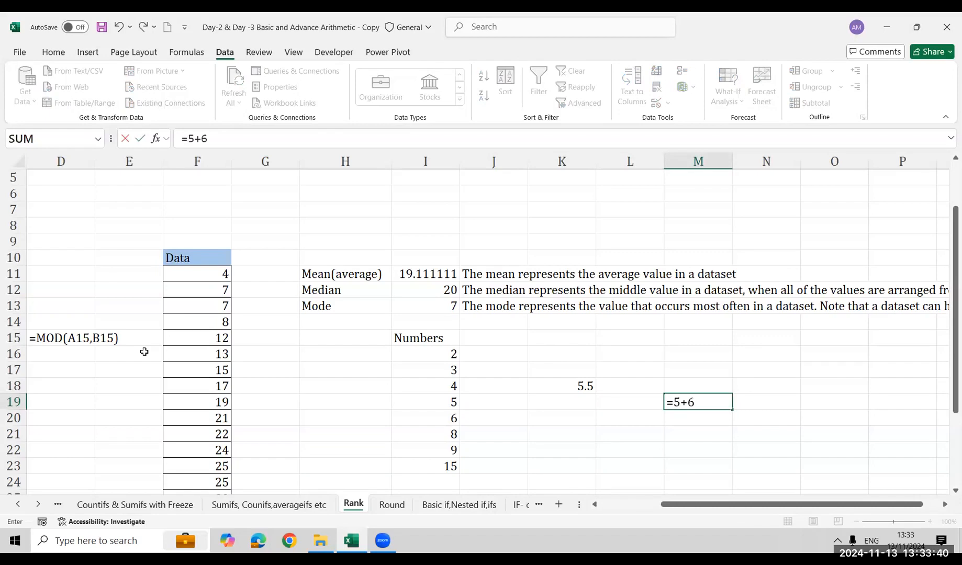
{"action": "key", "text": "Return"}
{"action": "key", "text": "Up"}
Halve the sum of the middle values in N19 with =M19/2
{"action": "key", "text": "Right"}
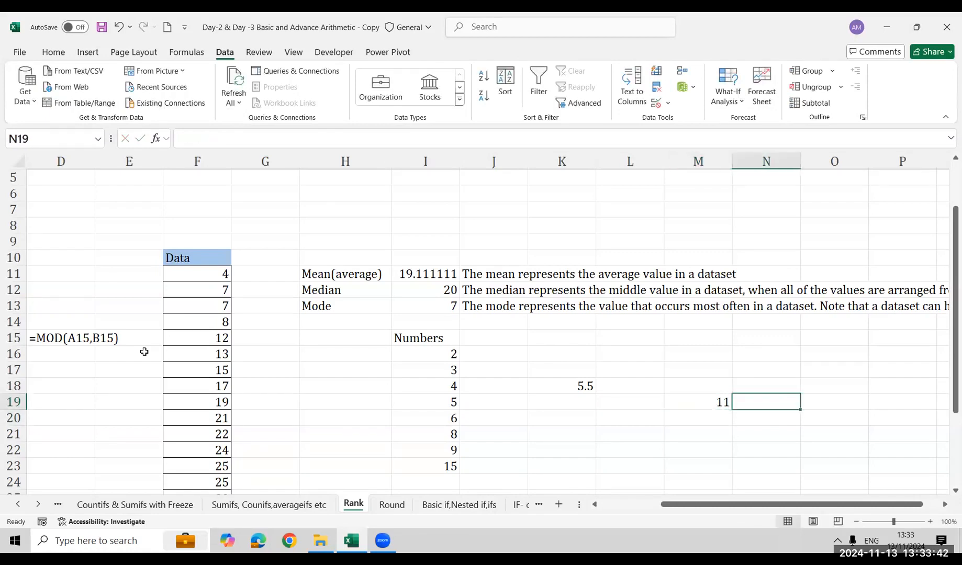
{"action": "type", "text": "="}
{"action": "key", "text": "Left"}
{"action": "type", "text": "/2"}
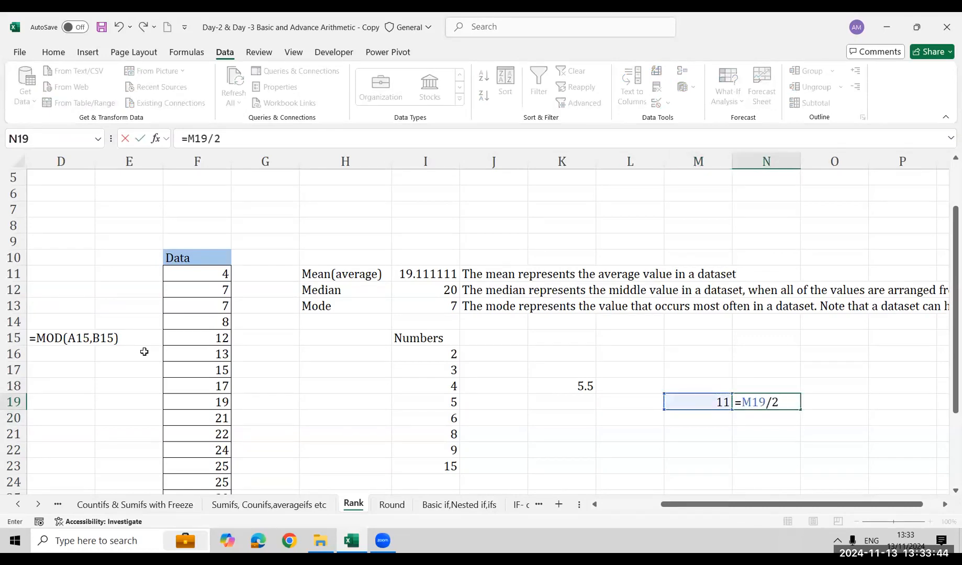
{"action": "key", "text": "Return"}
{"action": "key", "text": "Up"}
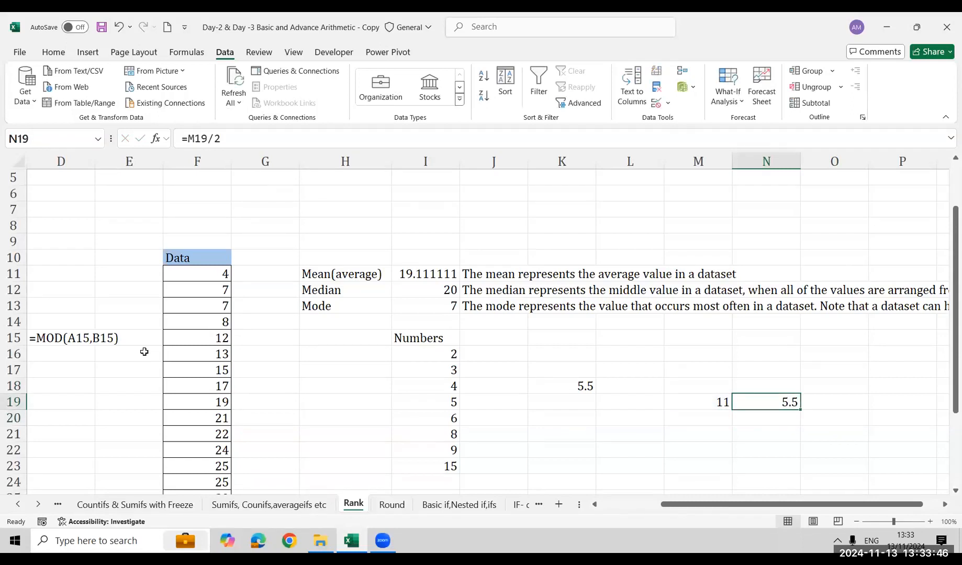
Clear the manual median check from M19:N19
{"action": "key", "text": "shift+Left"}
{"action": "key", "text": "Delete"}
{"action": "key", "text": "Left"}
Clear the Numbers list together with its median formula from I15:K23
{"action": "key", "text": "Left"}
{"action": "key", "text": "Up"}
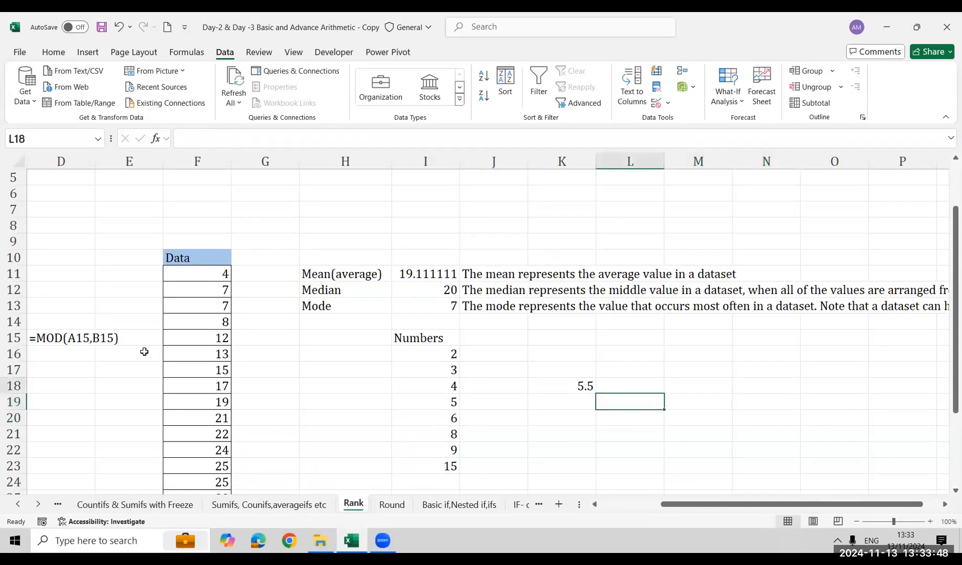
{"action": "key", "text": "Left"}
{"action": "key", "text": "Left"}
{"action": "key", "text": "Left"}
{"action": "key", "text": "Left"}
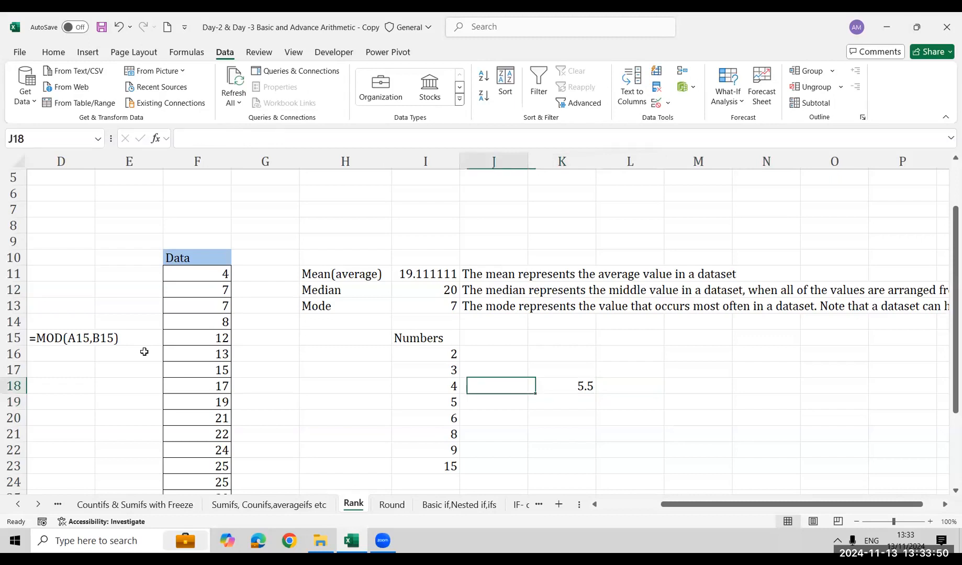
{"action": "key", "text": "Right"}
{"action": "key", "text": "ctrl+Up"}
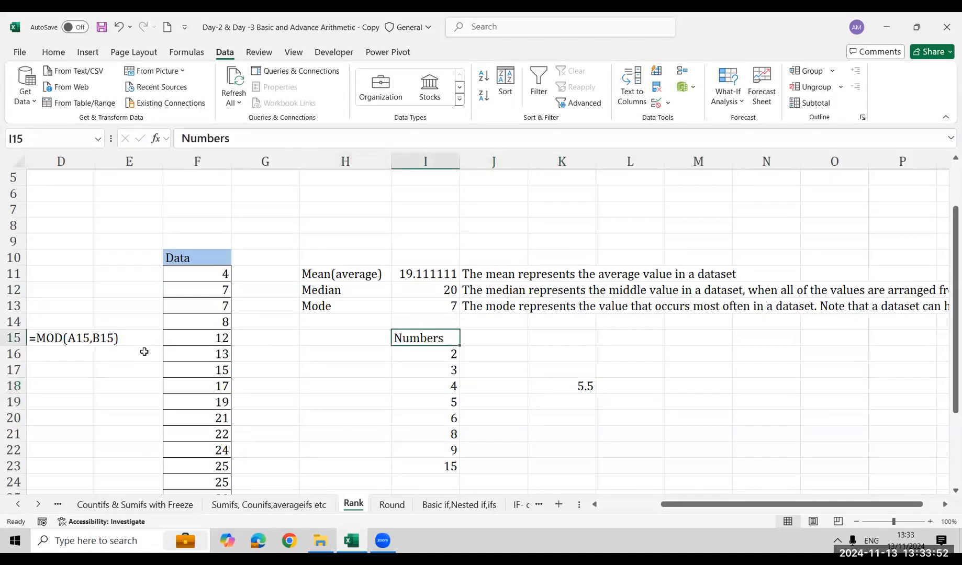
{"action": "key", "text": "ctrl+shift+Down"}
{"action": "key", "text": "shift+Right"}
{"action": "key", "text": "shift+Right"}
{"action": "key", "text": "Delete"}
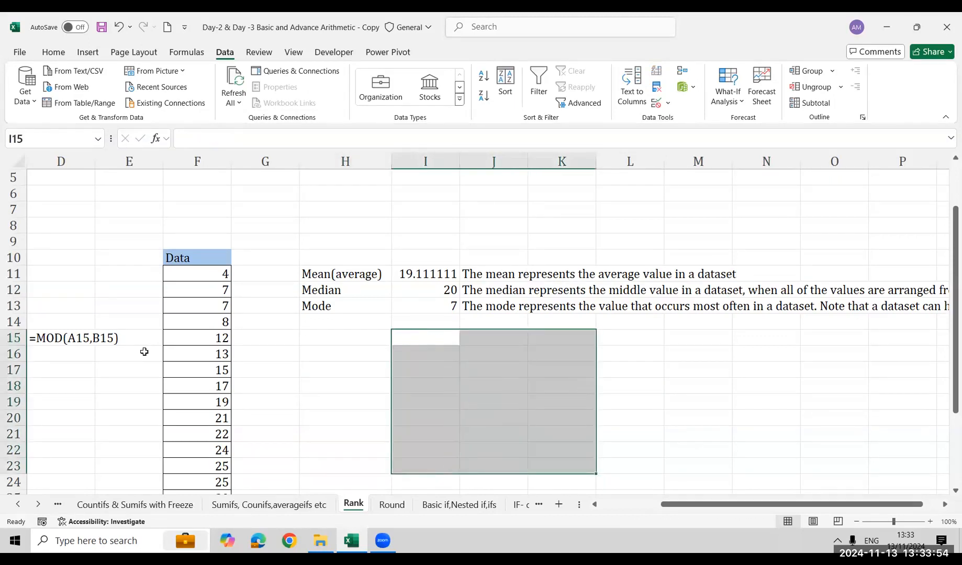
{"action": "key", "text": "ctrl+Up"}
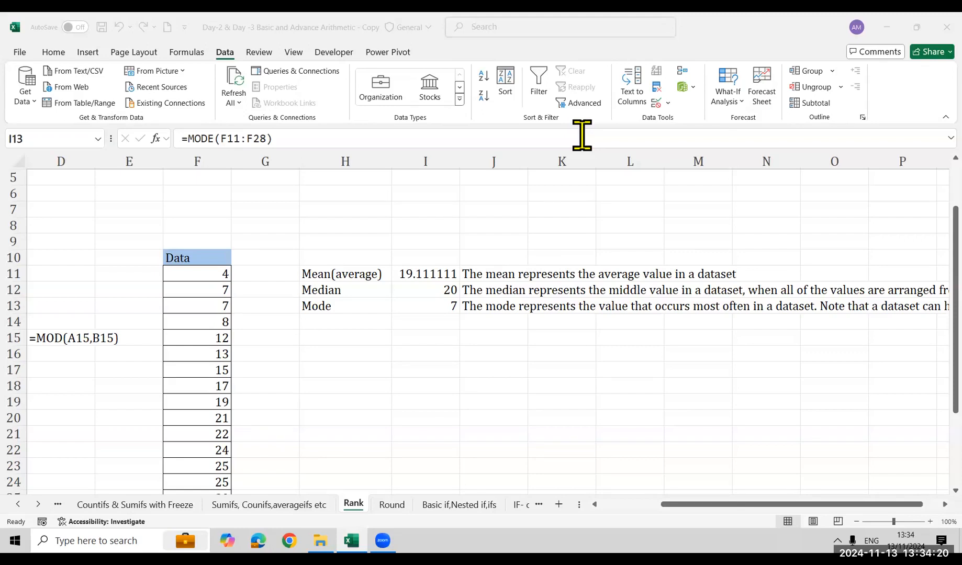
Examine the repeated values in the Data column and the MODE formula in I13
{"action": "left_click", "coordinate": [394, 350]}
{"action": "key", "text": "Left"}
{"action": "key", "text": "Left"}
{"action": "key", "text": "Down"}
{"action": "key", "text": "Down"}
{"action": "key", "text": "Down"}
{"action": "key", "text": "Down"}
{"action": "key", "text": "Down"}
{"action": "key", "text": "Down"}
{"action": "key", "text": "Down"}
{"action": "key", "text": "Down"}
{"action": "key", "text": "Down"}
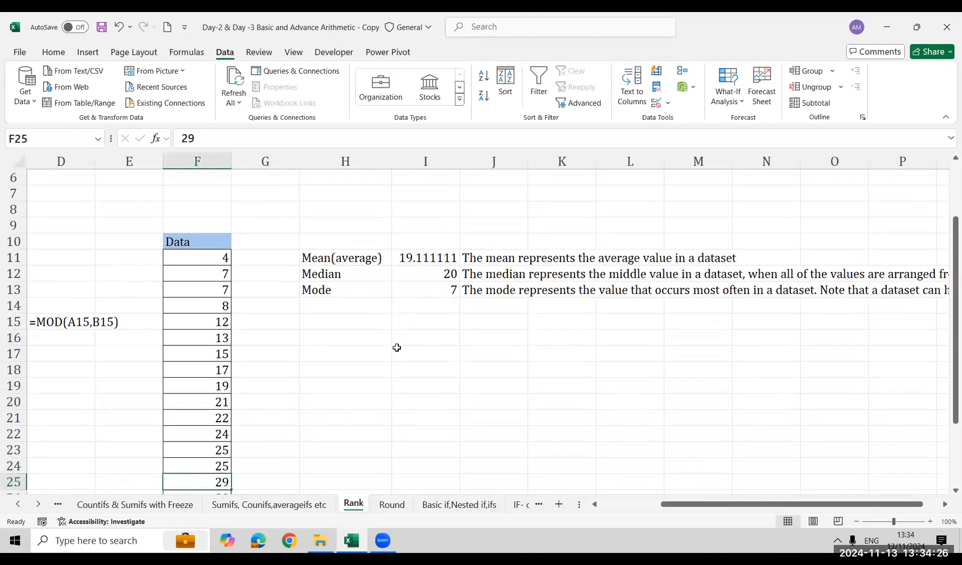
{"action": "key", "text": "Down"}
{"action": "key", "text": "Up"}
{"action": "key", "text": "Up"}
{"action": "key", "text": "Up"}
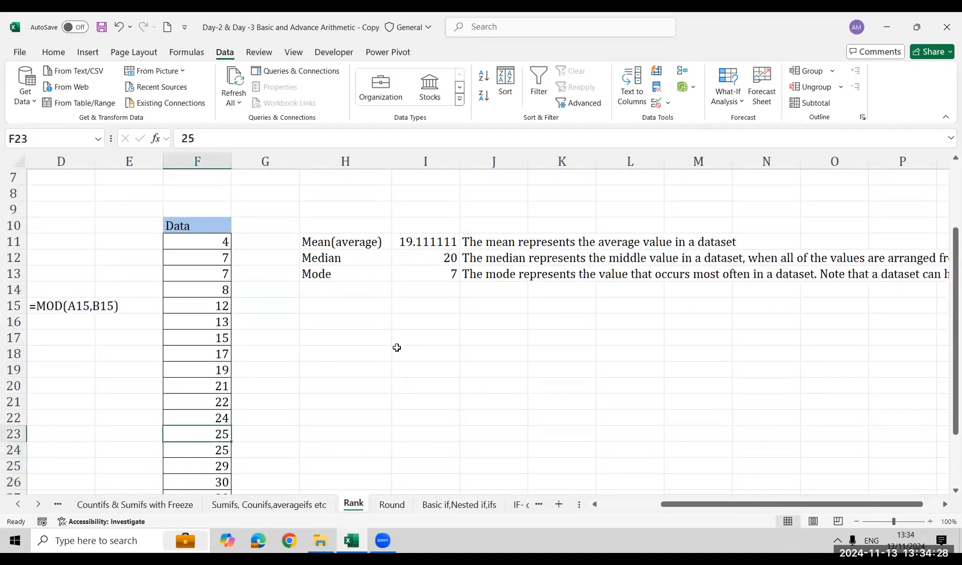
{"action": "key", "text": "Right"}
{"action": "key", "text": "Right"}
{"action": "key", "text": "Right"}
{"action": "key", "text": "Up"}
{"action": "key", "text": "Up"}
{"action": "key", "text": "ctrl+Up"}
Replace the Data values in F12 and F13 with 50
{"action": "key", "text": "Up"}
{"action": "key", "text": "Down"}
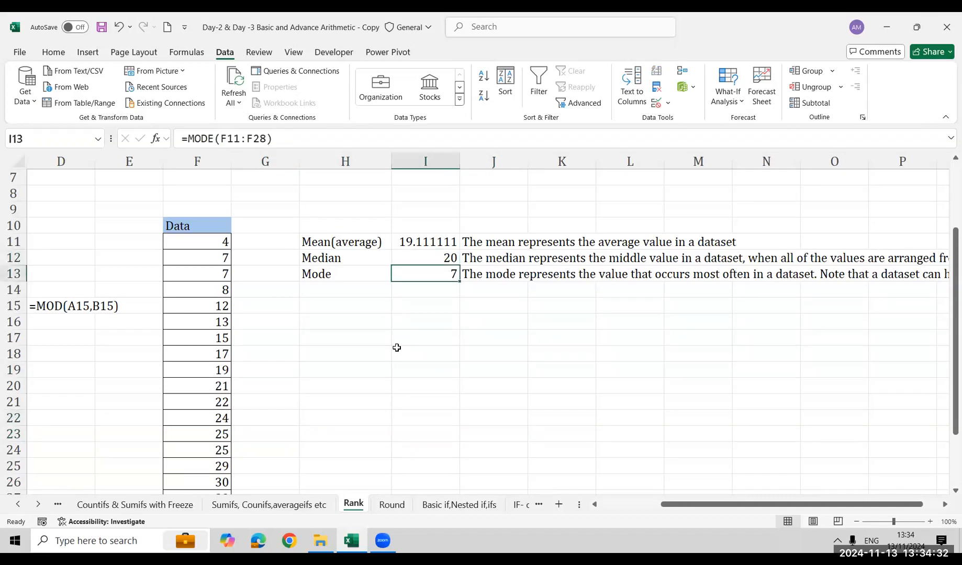
{"action": "key", "text": "Left"}
{"action": "key", "text": "Left"}
{"action": "key", "text": "Left"}
{"action": "key", "text": "Up"}
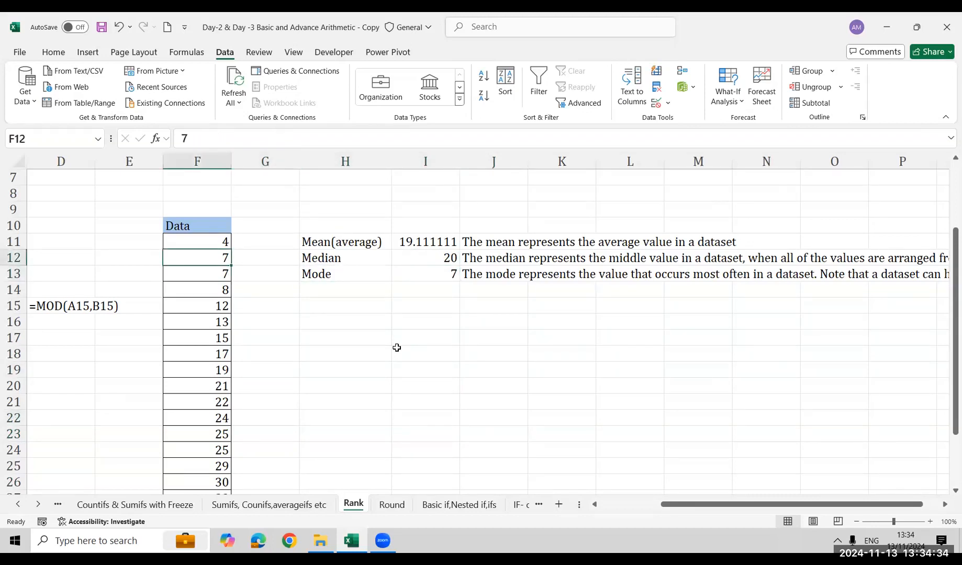
{"action": "type", "text": "50"}
{"action": "key", "text": "Return"}
{"action": "type", "text": "50"}
{"action": "key", "text": "Return"}
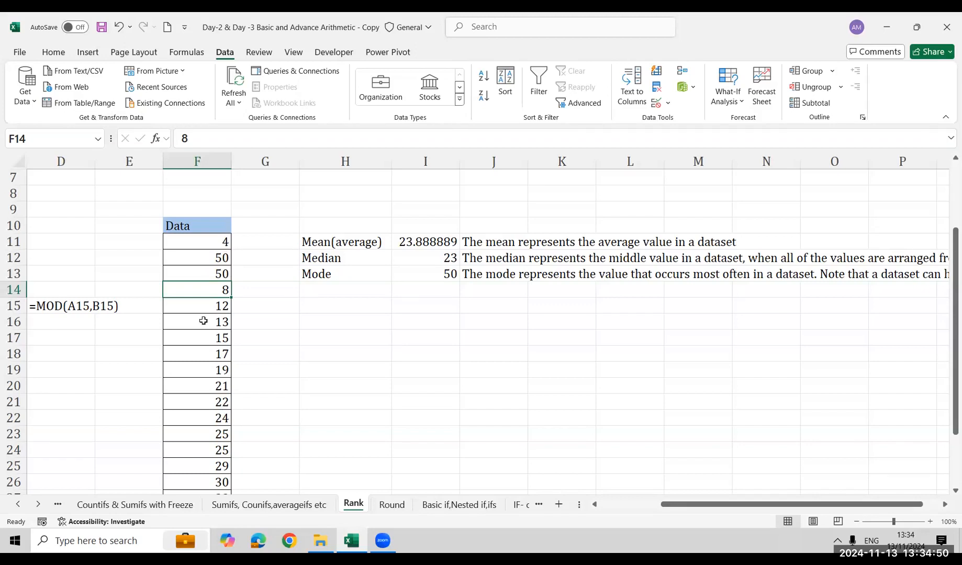
Set the Data values in F12 and F13 back to 7
{"action": "left_click", "coordinate": [193, 258]}
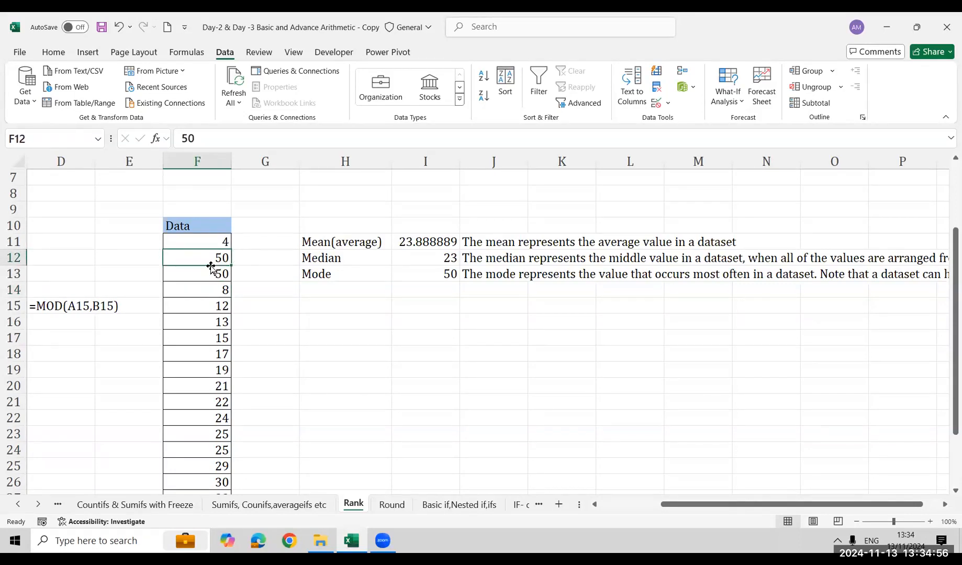
{"action": "type", "text": "7"}
{"action": "key", "text": "Return"}
{"action": "type", "text": "7"}
{"action": "key", "text": "Return"}
Change the Data values in F12 and F13 to 25
{"action": "left_click_drag", "start_coordinate": [211, 264], "coordinate": [210, 267]}
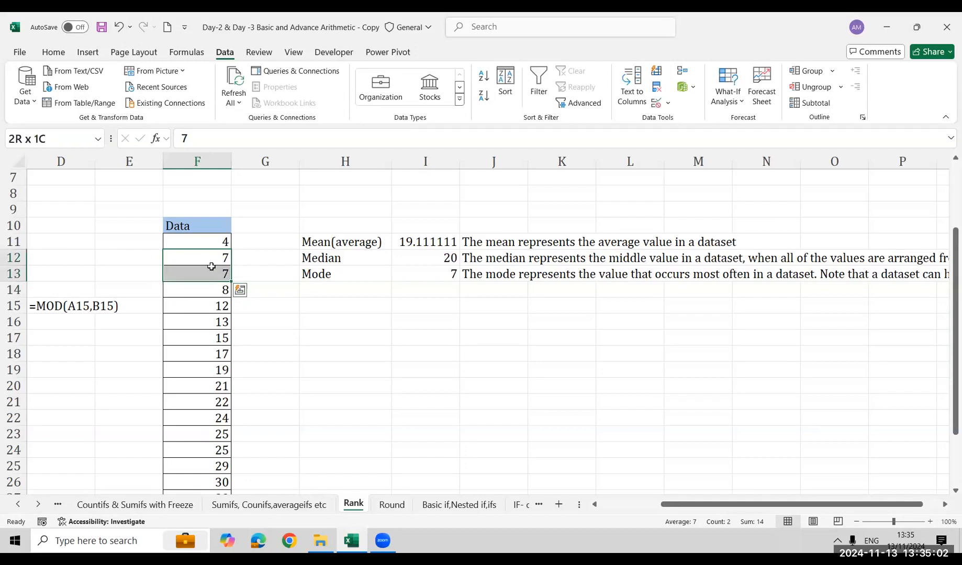
{"action": "left_click", "coordinate": [211, 268]}
{"action": "left_click", "coordinate": [211, 264]}
{"action": "type", "text": "25"}
{"action": "key", "text": "Return"}
{"action": "type", "text": "25"}
{"action": "key", "text": "Return"}
{"action": "key", "text": "Return"}
Change the Data values in F23 and F24 to 7
{"action": "key", "text": "Down"}
{"action": "key", "text": "Down"}
{"action": "key", "text": "Down"}
{"action": "key", "text": "Down"}
{"action": "key", "text": "Down"}
{"action": "key", "text": "Down"}
{"action": "key", "text": "Down"}
{"action": "key", "text": "Down"}
{"action": "key", "text": "Down"}
{"action": "key", "text": "Down"}
{"action": "key", "text": "Down"}
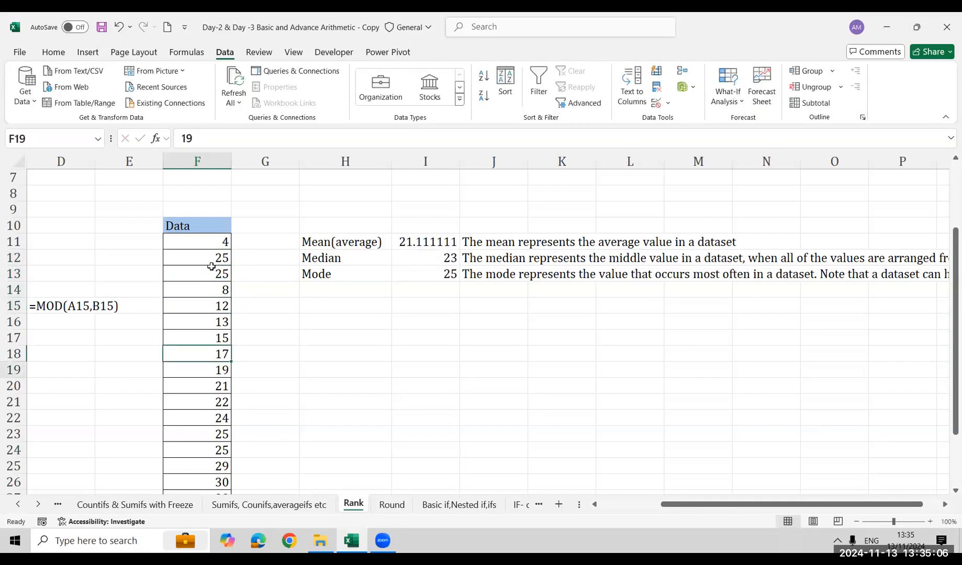
{"action": "key", "text": "Up"}
{"action": "key", "text": "Up"}
{"action": "key", "text": "Up"}
{"action": "type", "text": "87"}
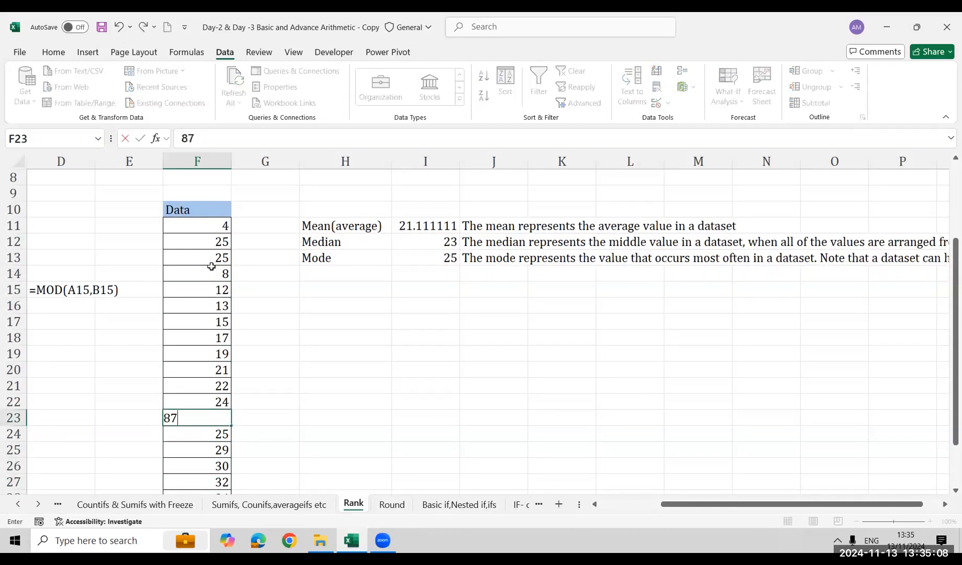
{"action": "key", "text": "BackSpace"}
{"action": "key", "text": "BackSpace"}
{"action": "type", "text": "7"}
{"action": "key", "text": "Return"}
{"action": "type", "text": "7"}
{"action": "key", "text": "Return"}
{"action": "key", "text": "Up"}
{"action": "key", "text": "Up"}
{"action": "key", "text": "Up"}
{"action": "key", "text": "Up"}
{"action": "key", "text": "Up"}
{"action": "key", "text": "Up"}
{"action": "key", "text": "Up"}
{"action": "key", "text": "Up"}
{"action": "key", "text": "Up"}
{"action": "key", "text": "Up"}
{"action": "key", "text": "Up"}
{"action": "key", "text": "Up"}
{"action": "key", "text": "Up"}
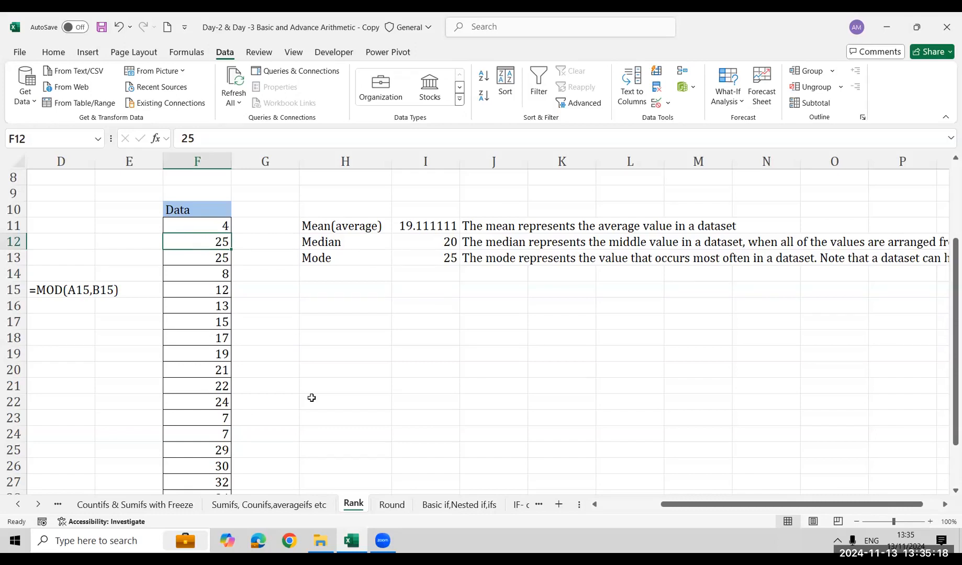
{"action": "left_click", "coordinate": [485, 257]}
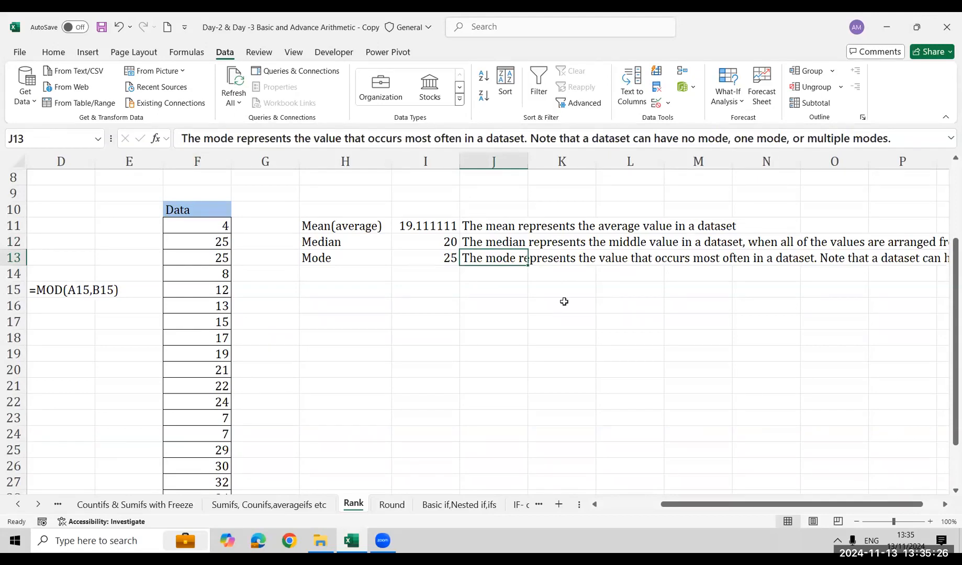
{"action": "left_click", "coordinate": [429, 302]}
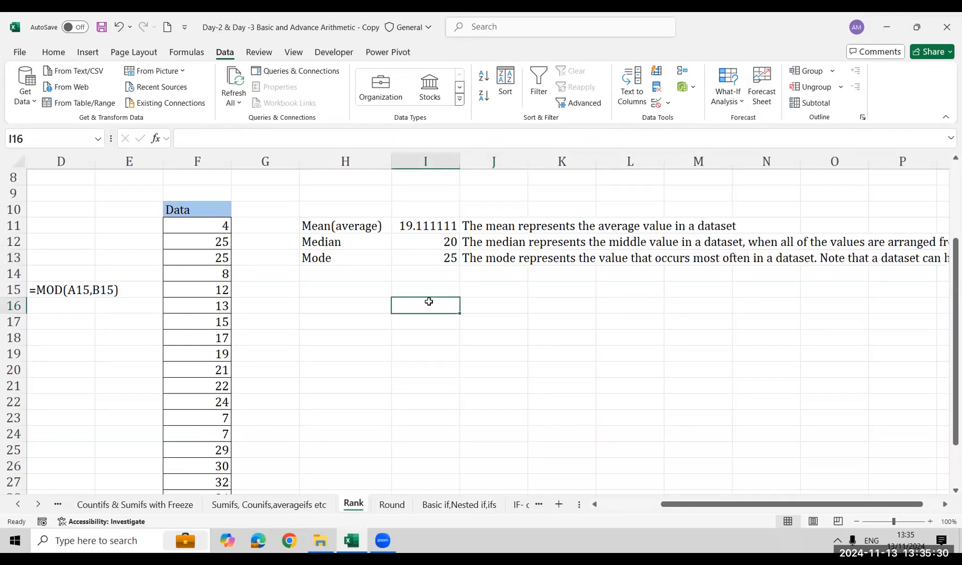
{"action": "type", "text": "=mo"}
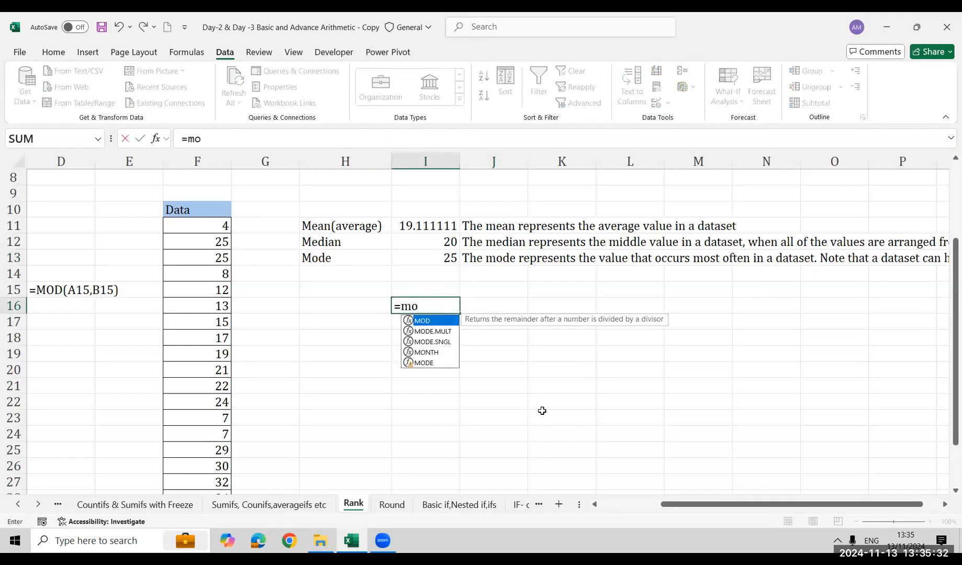
{"action": "key", "text": "Down"}
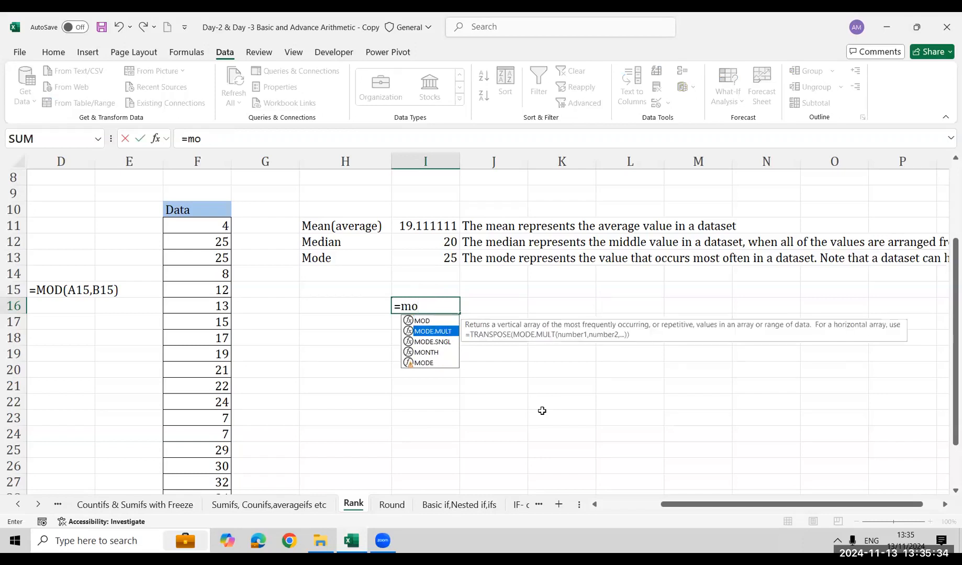
{"action": "key", "text": "shift+Down"}
{"action": "key", "text": "Up"}
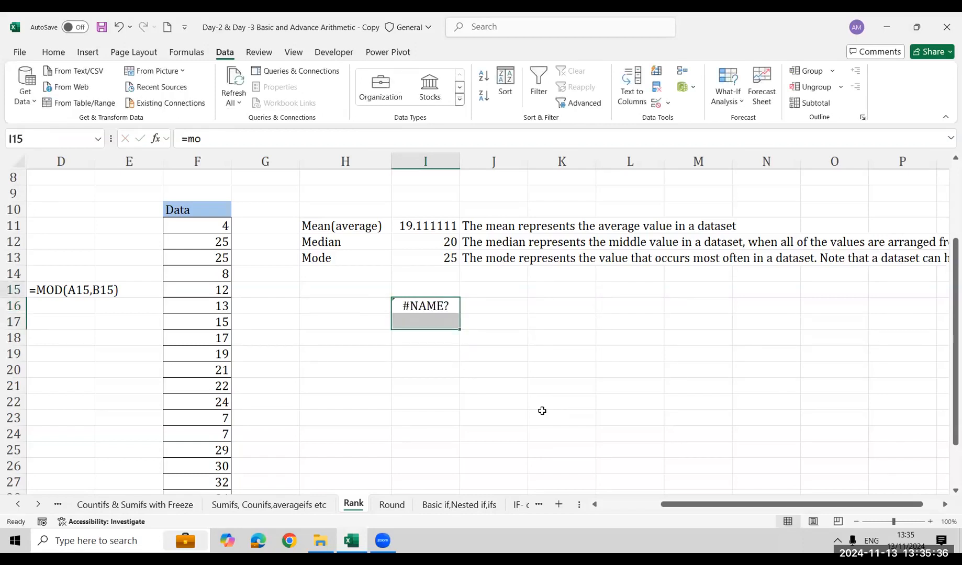
Calculate all modes of the Data range F11:F28 in I16 with MODE.MULT
{"action": "key", "text": "Down"}
{"action": "type", "text": "=mode"}
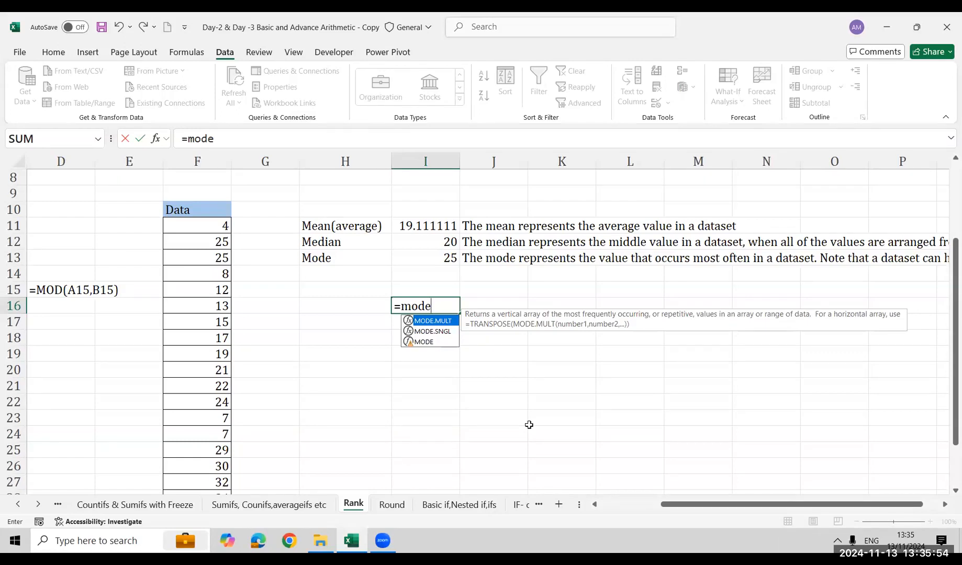
{"action": "key", "text": "Tab"}
{"action": "key", "text": "Left"}
{"action": "key", "text": "Left"}
{"action": "key", "text": "Left"}
{"action": "key", "text": "Up"}
{"action": "key", "text": "Up"}
{"action": "key", "text": "Up"}
{"action": "key", "text": "Up"}
{"action": "key", "text": "Up"}
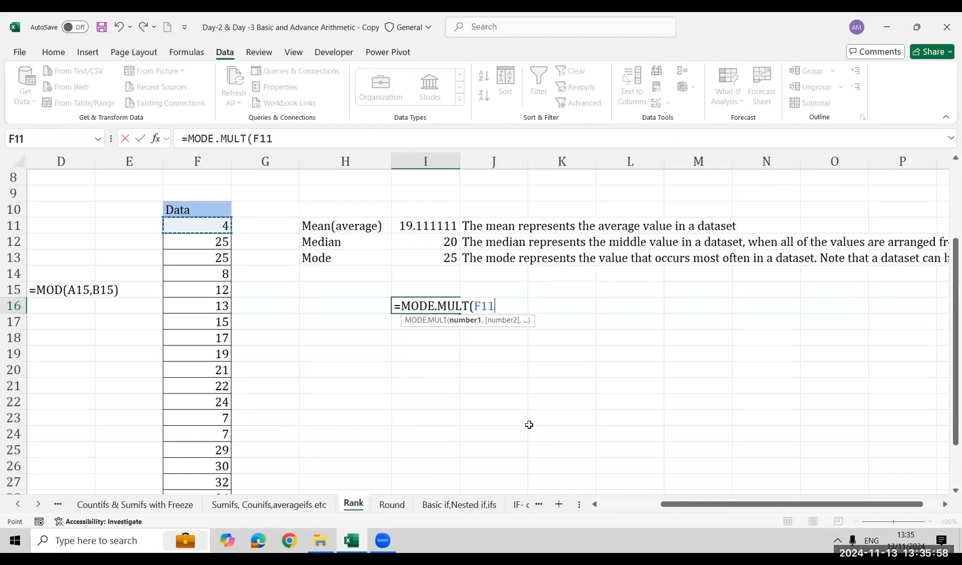
{"action": "key", "text": "ctrl+shift+Down"}
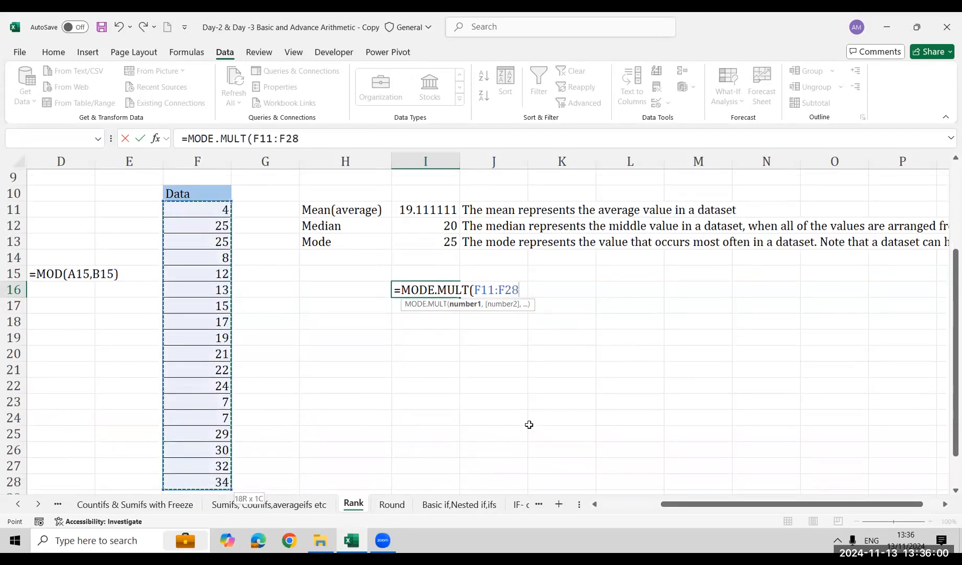
{"action": "key", "text": "ctrl+Return"}
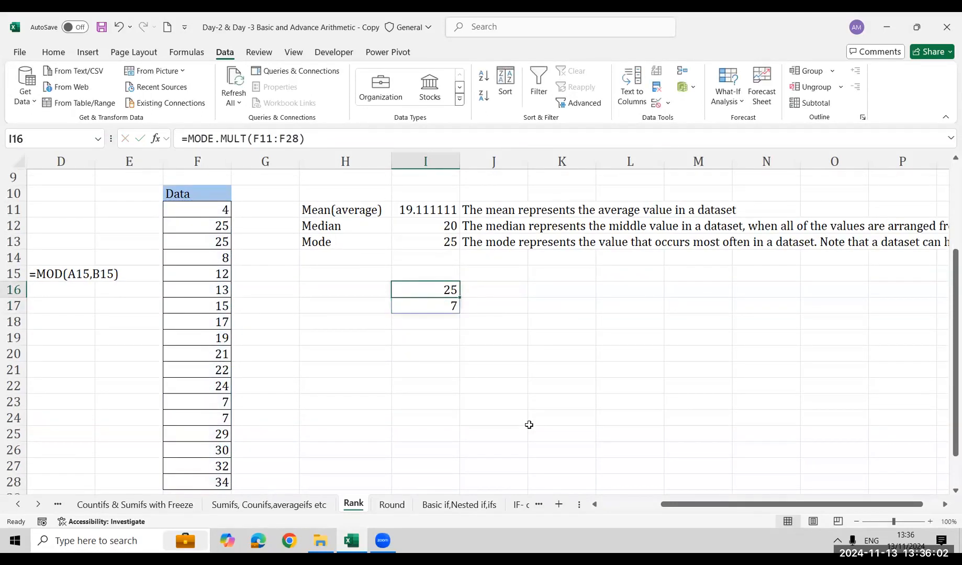
{"action": "key", "text": "Down"}
{"action": "key", "text": "Up"}
{"action": "key", "text": "Up"}
{"action": "key", "text": "Up"}
{"action": "key", "text": "Up"}
{"action": "key", "text": "Up"}
{"action": "key", "text": "Up"}
{"action": "key", "text": "Up"}
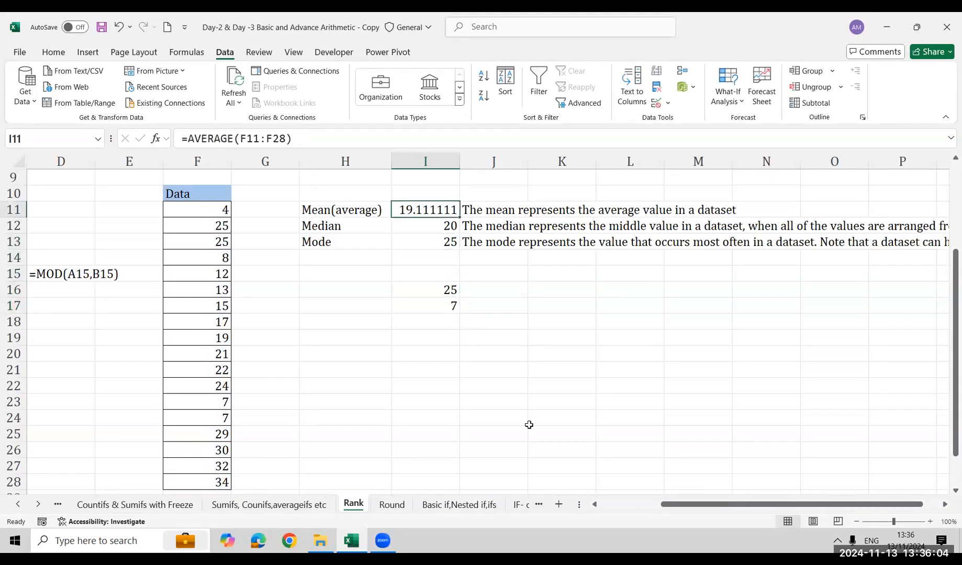
{"action": "key", "text": "Down"}
{"action": "key", "text": "Down"}
{"action": "key", "text": "Down"}
{"action": "key", "text": "Down"}
{"action": "key", "text": "Down"}
{"action": "key", "text": "Down"}
{"action": "key", "text": "Right"}
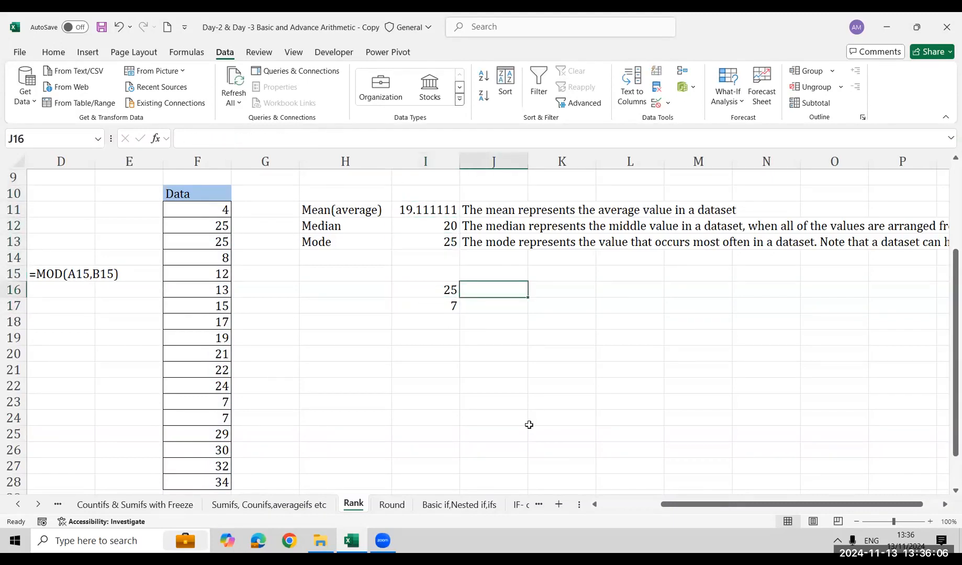
{"action": "type", "text": "=fo"}
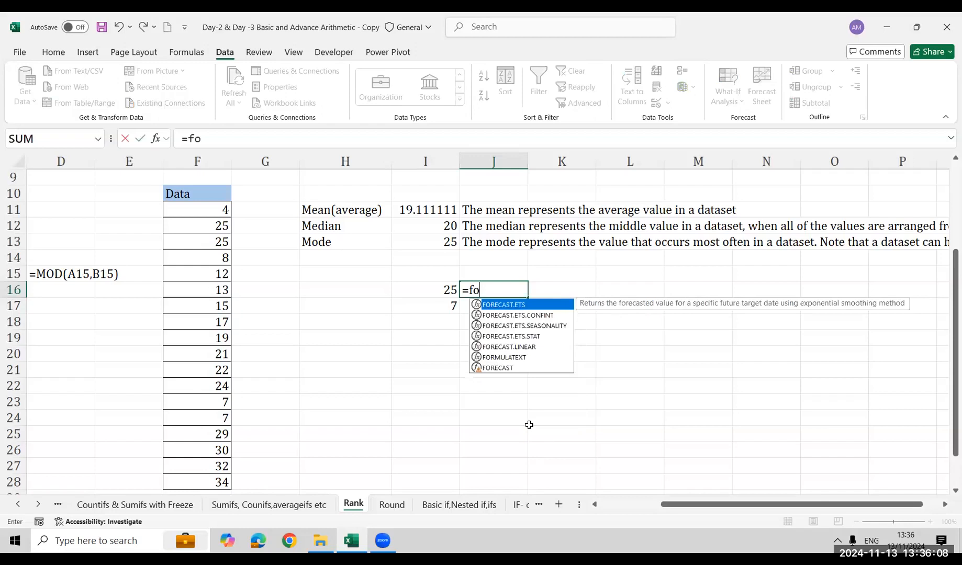
{"action": "type", "text": "e"}
{"action": "key", "text": "BackSpace"}
{"action": "type", "text": "r"}
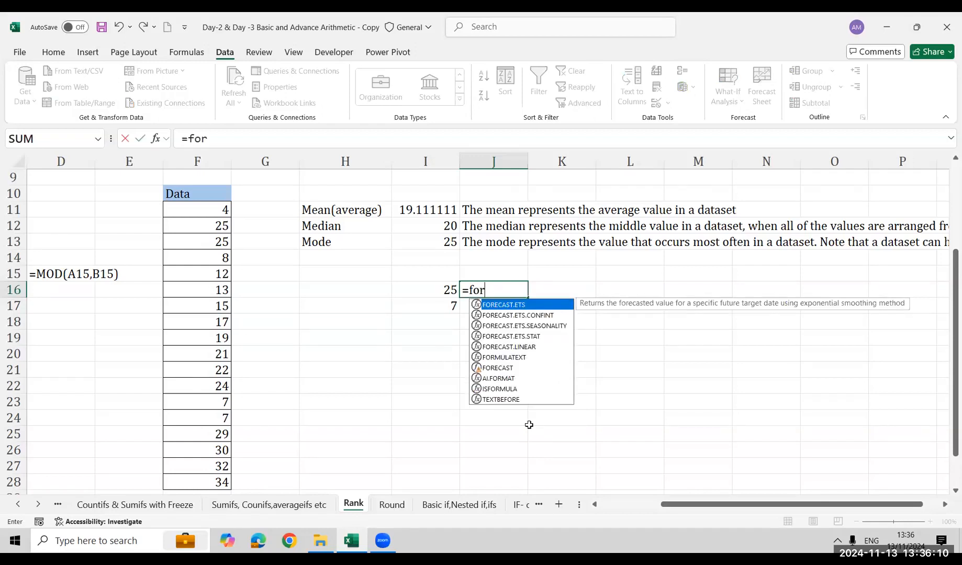
{"action": "key", "text": "Down"}
{"action": "key", "text": "Down"}
{"action": "key", "text": "Down"}
{"action": "key", "text": "Down"}
{"action": "key", "text": "Down"}
{"action": "key", "text": "Left"}
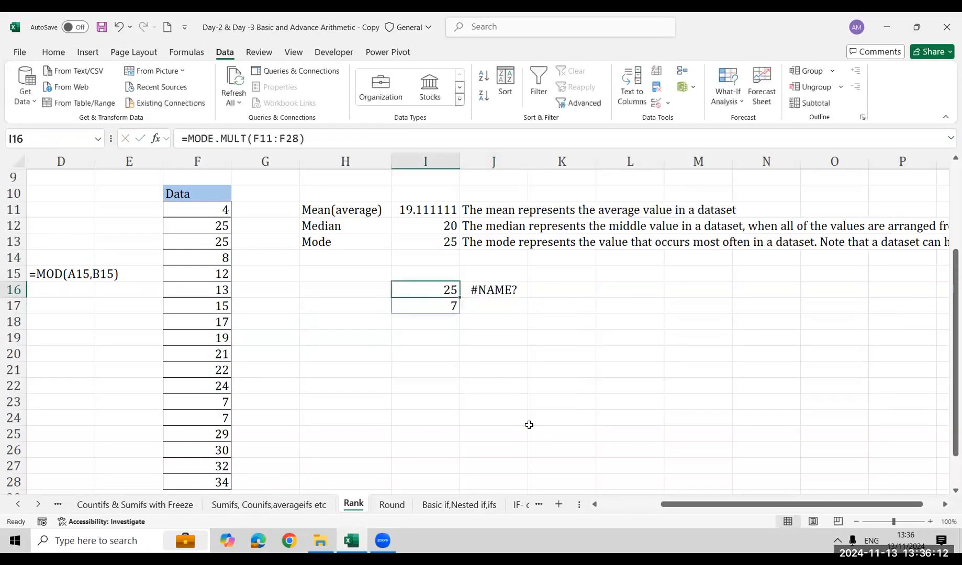
Display the formula of I16 as text in J16 with FORMULATEXT
{"action": "key", "text": "Right"}
{"action": "type", "text": "=f"}
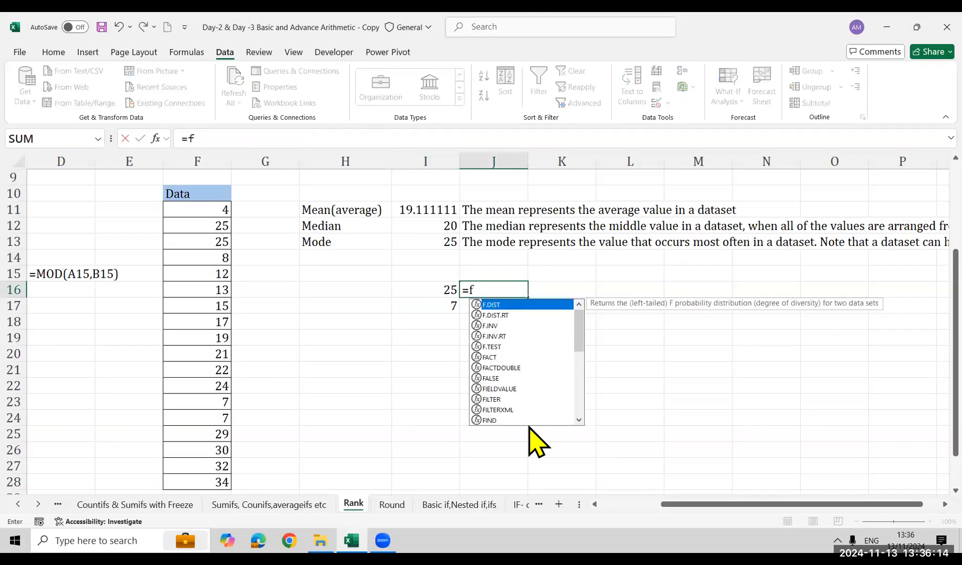
{"action": "type", "text": "i="}
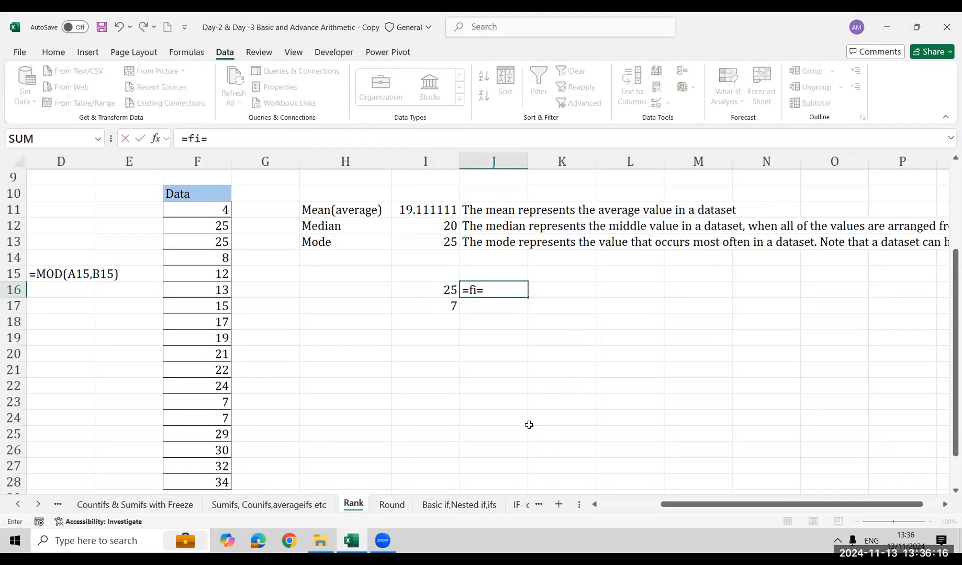
{"action": "key", "text": "BackSpace"}
{"action": "key", "text": "BackSpace"}
{"action": "type", "text": "o"}
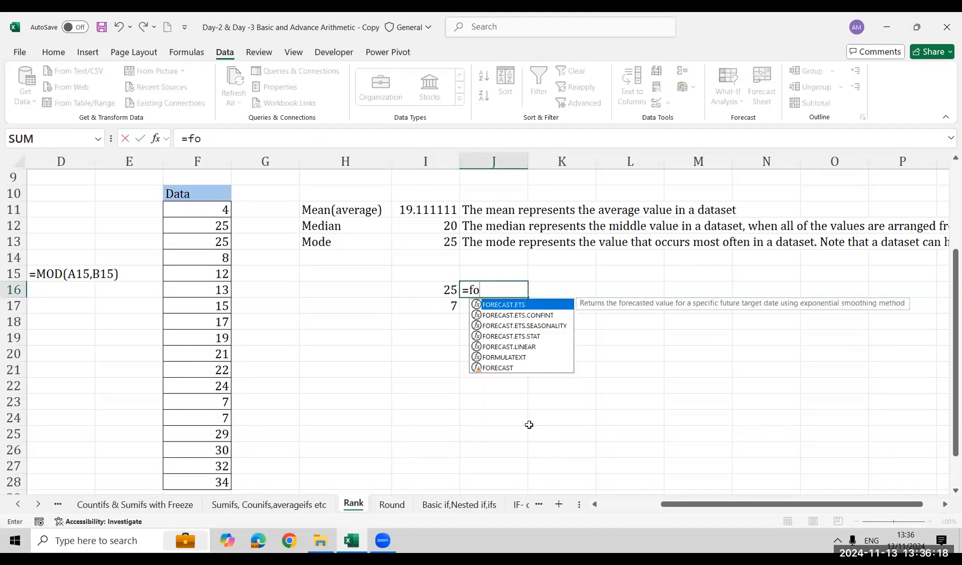
{"action": "type", "text": "rm"}
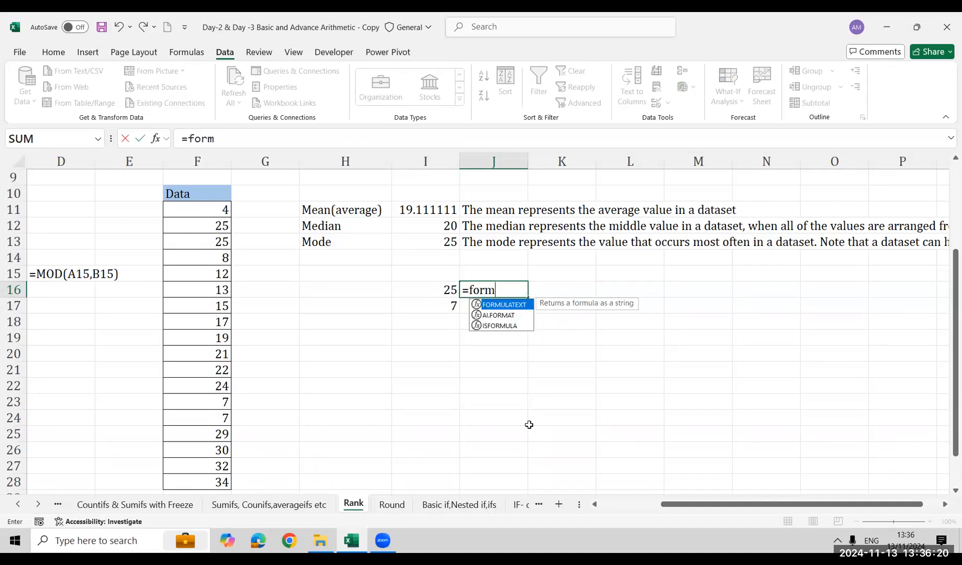
{"action": "key", "text": "Tab"}
{"action": "key", "text": "Left"}
{"action": "key", "text": "Return"}
{"action": "key", "text": "Down"}
{"action": "key", "text": "Down"}
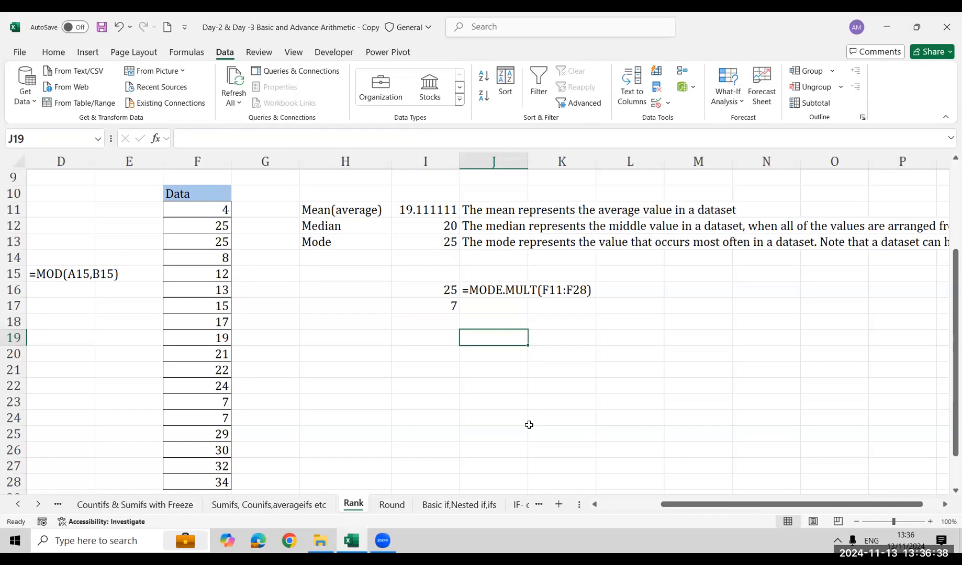
Examine the MODE.MULT formula in I16 and its spill cell I17 against the values in the Data column
{"action": "key", "text": "Left"}
{"action": "key", "text": "Up"}
{"action": "key", "text": "Up"}
{"action": "key", "text": "Up"}
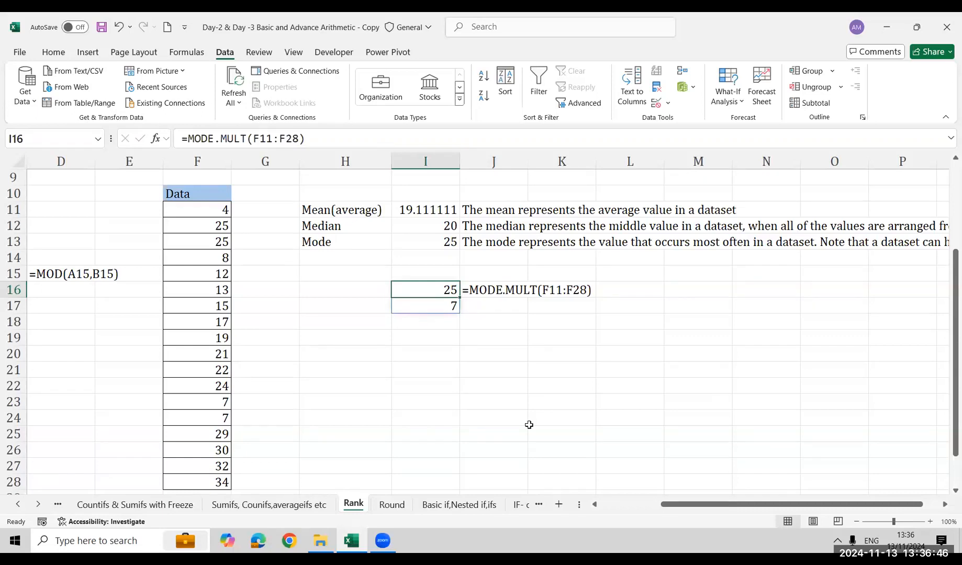
{"action": "key", "text": "Left"}
{"action": "key", "text": "Left"}
{"action": "key", "text": "Left"}
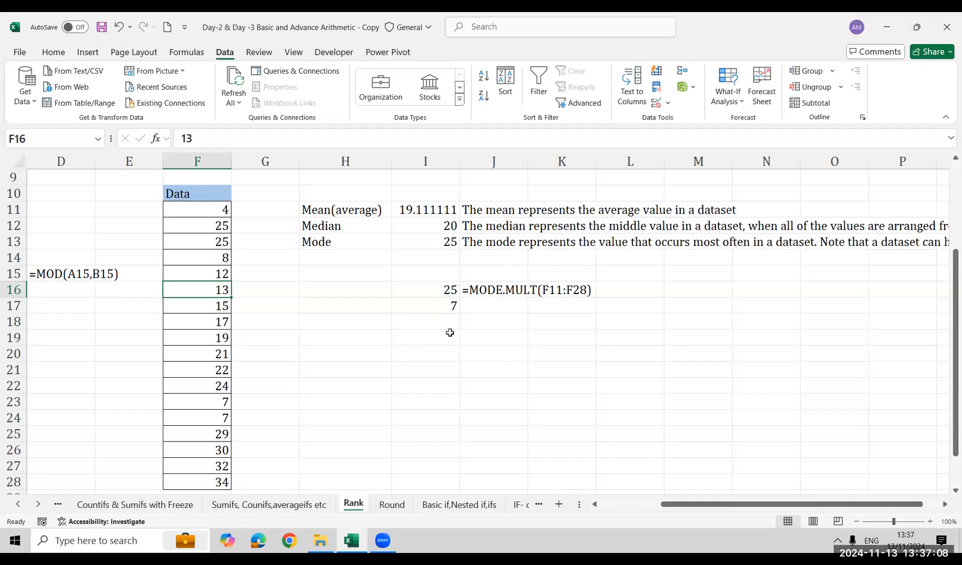
{"action": "key", "text": "Right"}
{"action": "key", "text": "Right"}
{"action": "key", "text": "Right"}
{"action": "key", "text": "Right"}
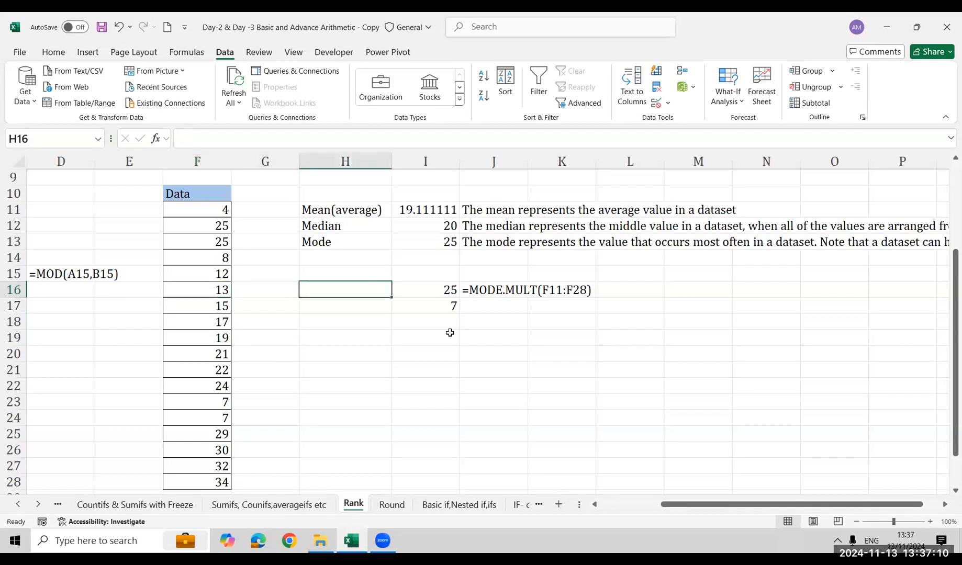
{"action": "key", "text": "Left"}
{"action": "key", "text": "shift+Down"}
{"action": "key", "text": "Down"}
{"action": "key", "text": "Down"}
{"action": "key", "text": "Up"}
{"action": "key", "text": "Up"}
{"action": "key", "text": "Down"}
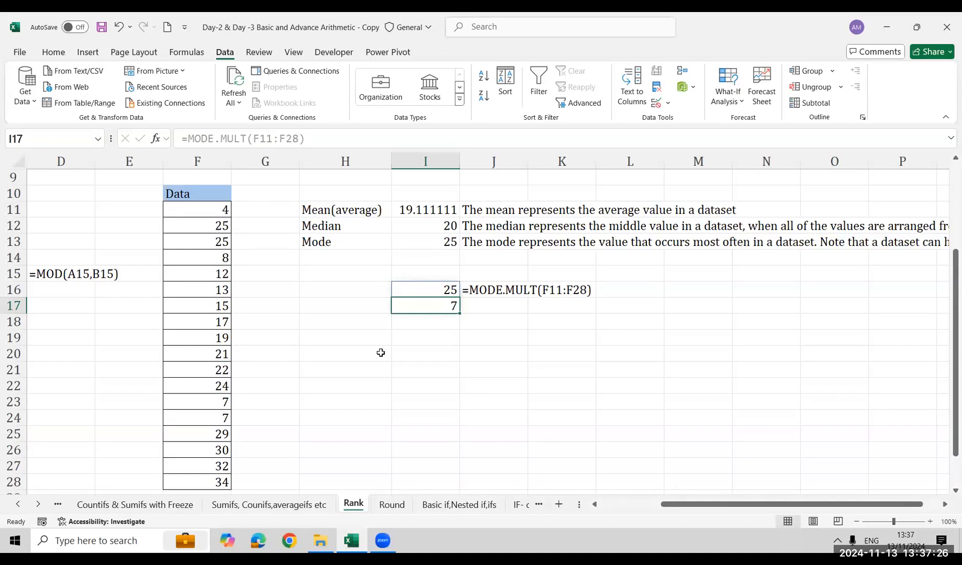
{"action": "key", "text": "Up"}
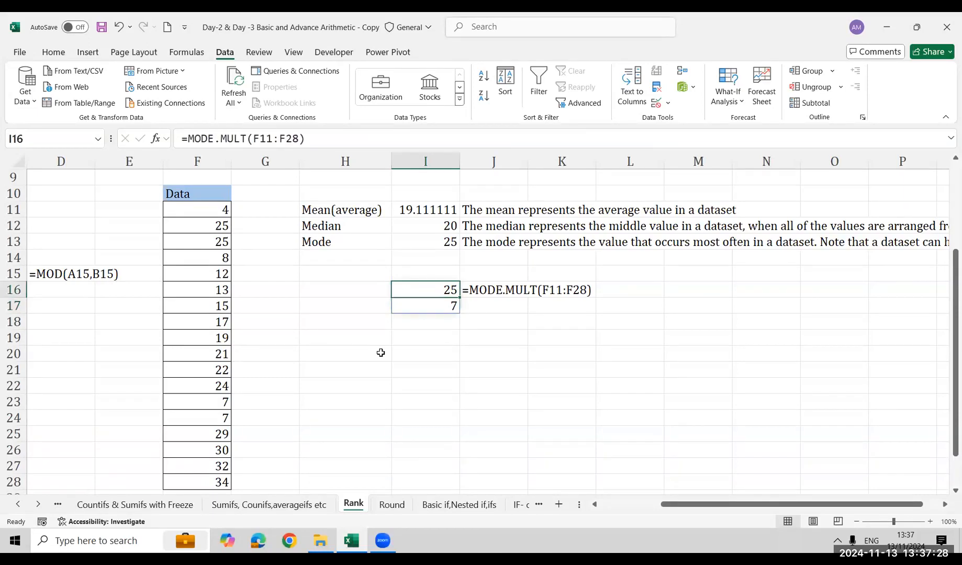
{"action": "key", "text": "Down"}
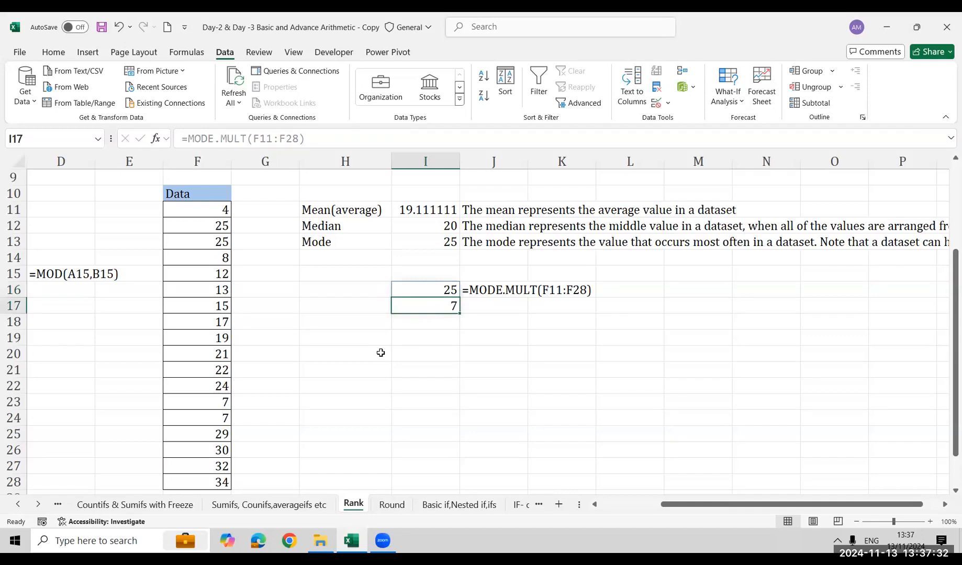
{"action": "key", "text": "Up"}
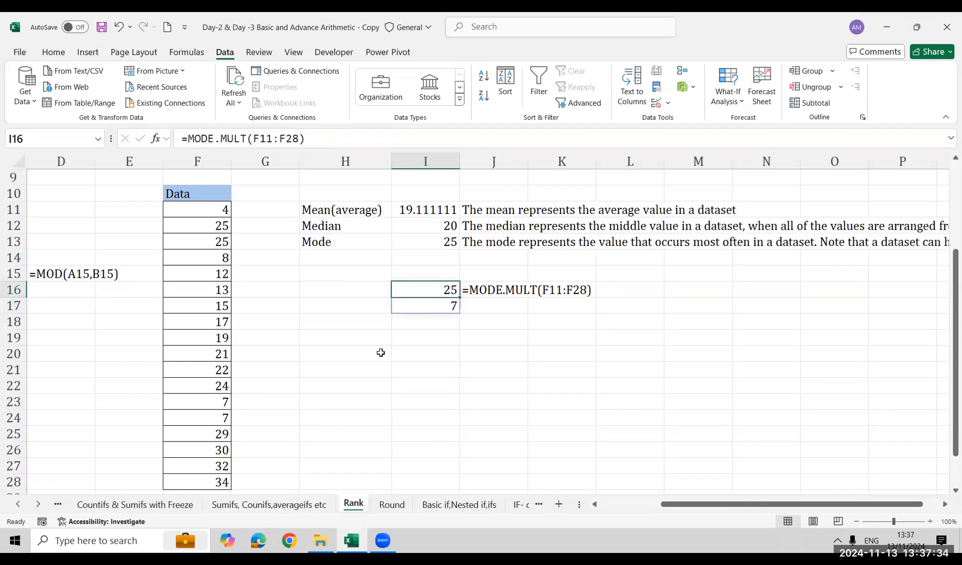
{"action": "key", "text": "Down"}
{"action": "key", "text": "Up"}
{"action": "key", "text": "Down"}
{"action": "key", "text": "Down"}
{"action": "key", "text": "Up"}
{"action": "key", "text": "Up"}
{"action": "key", "text": "Down"}
{"action": "key", "text": "Down"}
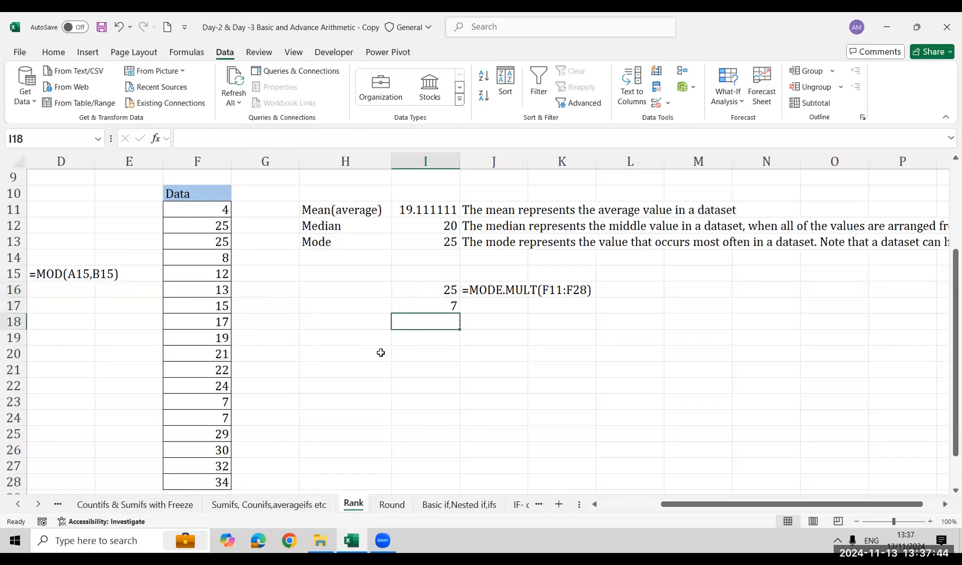
{"action": "key", "text": "Up"}
{"action": "key", "text": "Up"}
{"action": "key", "text": "Up"}
{"action": "key", "text": "Up"}
{"action": "key", "text": "Up"}
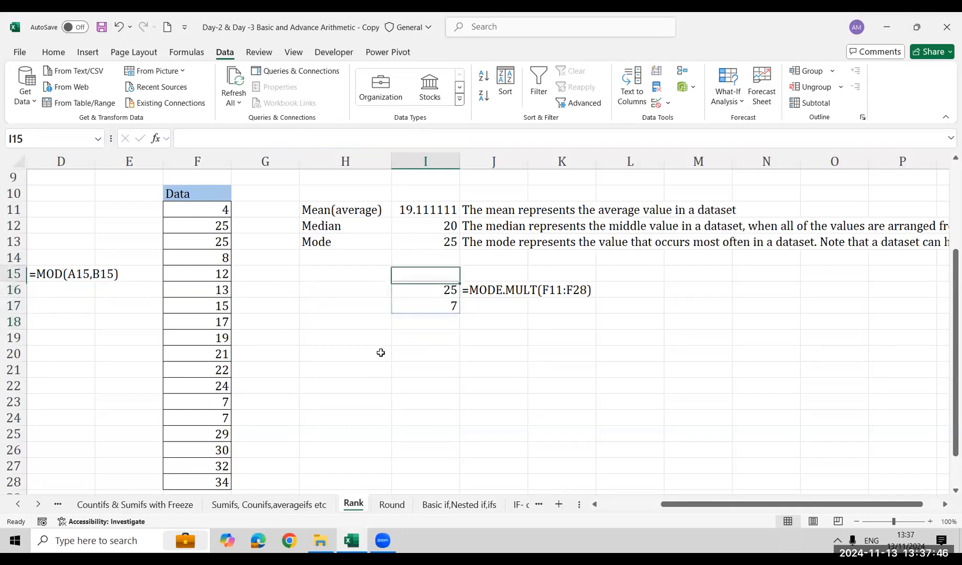
{"action": "key", "text": "Down"}
{"action": "key", "text": "Down"}
{"action": "key", "text": "Down"}
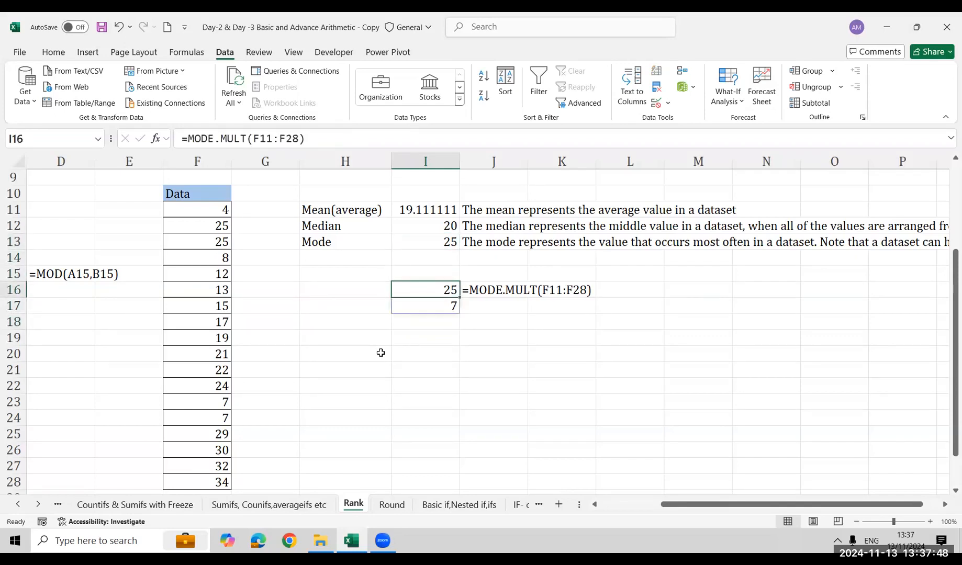
{"action": "key", "text": "Left"}
{"action": "key", "text": "Left"}
{"action": "key", "text": "Left"}
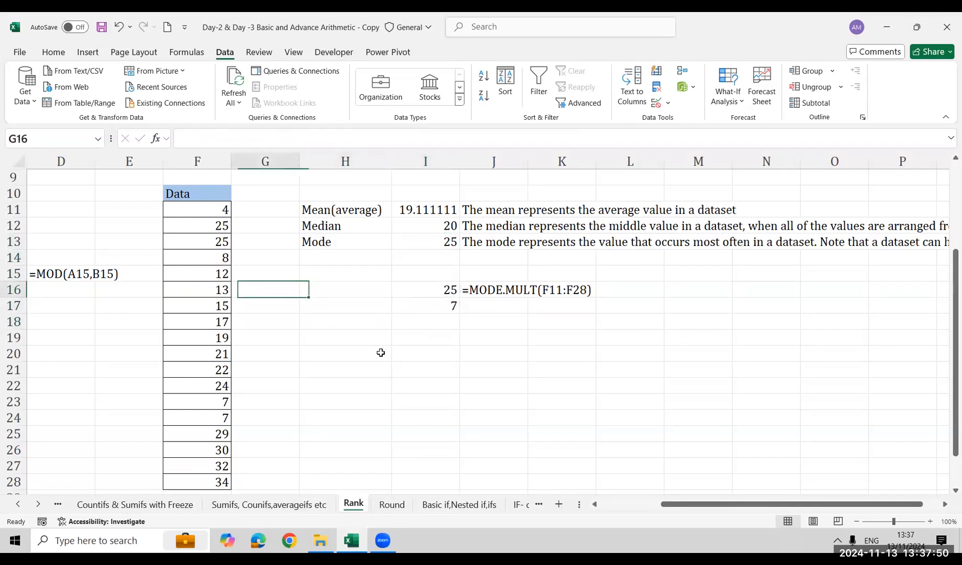
{"action": "key", "text": "Right"}
{"action": "key", "text": "Right"}
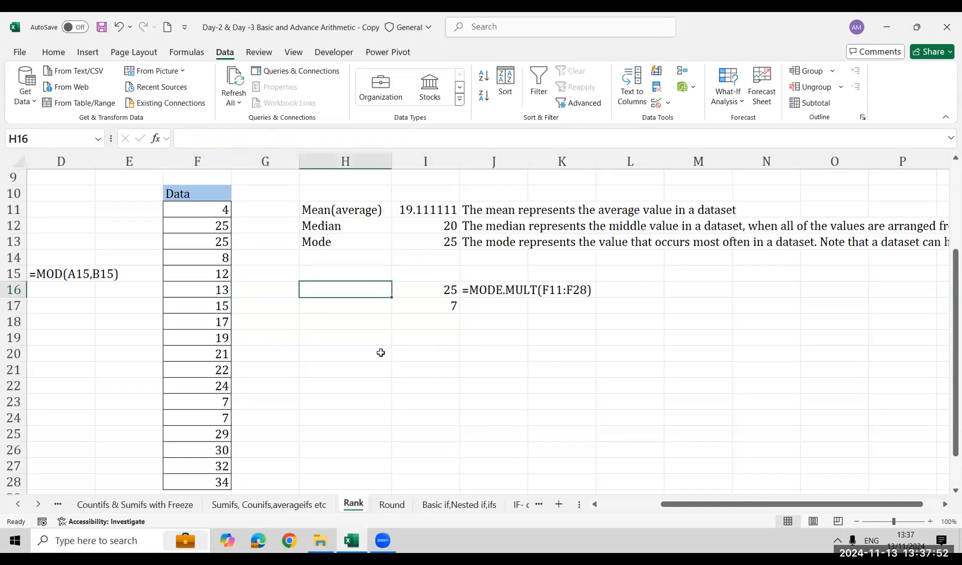
{"action": "key", "text": "Right"}
{"action": "key", "text": "Right"}
{"action": "key", "text": "Left"}
{"action": "key", "text": "Left"}
{"action": "key", "text": "Left"}
{"action": "key", "text": "Left"}
{"action": "key", "text": "Left"}
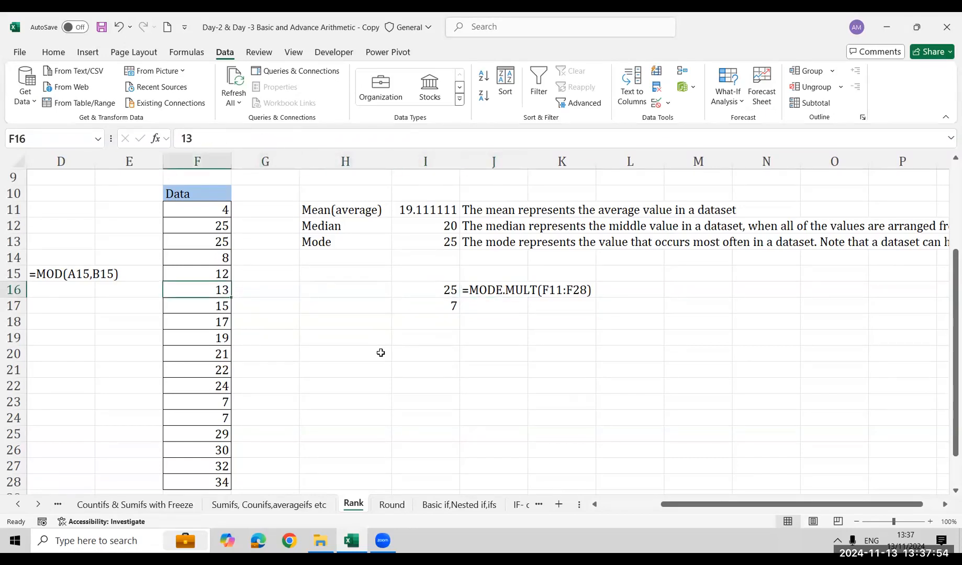
Try 15 as the Data value in F21 to test the MODE.MULT spill range, and undo the change
{"action": "key", "text": "Down"}
{"action": "key", "text": "Right"}
{"action": "key", "text": "Down"}
{"action": "key", "text": "Down"}
{"action": "key", "text": "Down"}
{"action": "key", "text": "Down"}
{"action": "key", "text": "Down"}
{"action": "key", "text": "Down"}
{"action": "key", "text": "Down"}
{"action": "key", "text": "Down"}
{"action": "key", "text": "Up"}
{"action": "key", "text": "Up"}
{"action": "key", "text": "Up"}
{"action": "key", "text": "Up"}
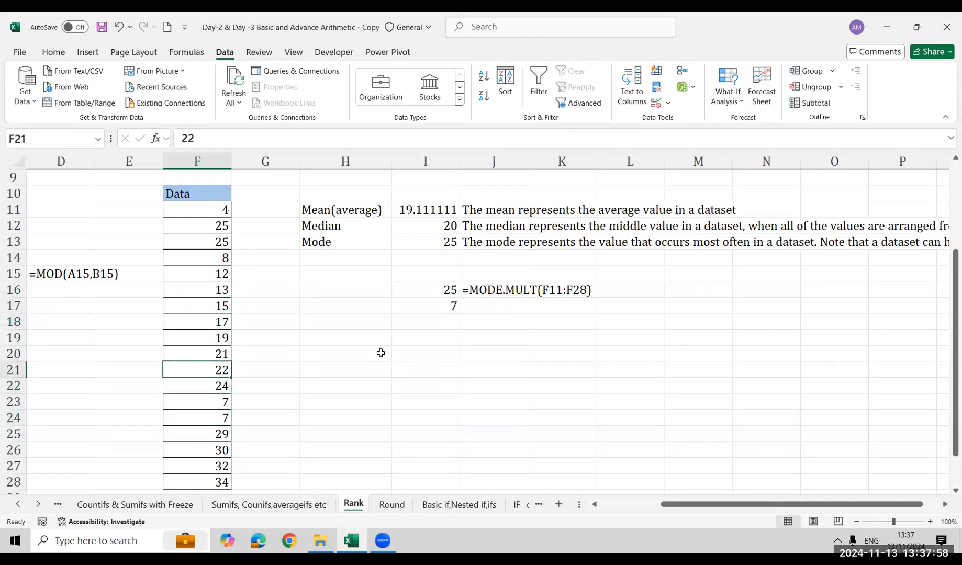
{"action": "type", "text": "15"}
{"action": "key", "text": "Return"}
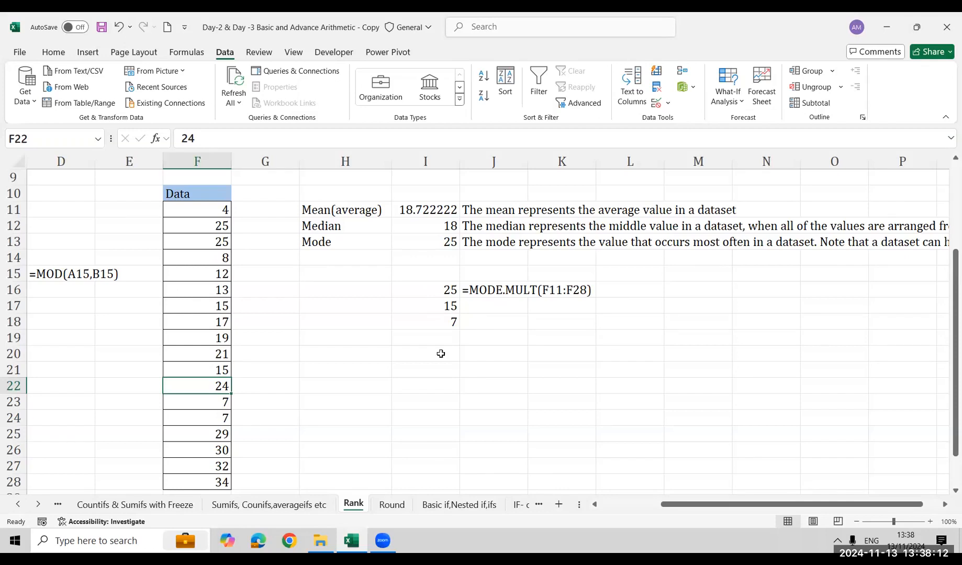
{"action": "key", "text": "ctrl+z"}
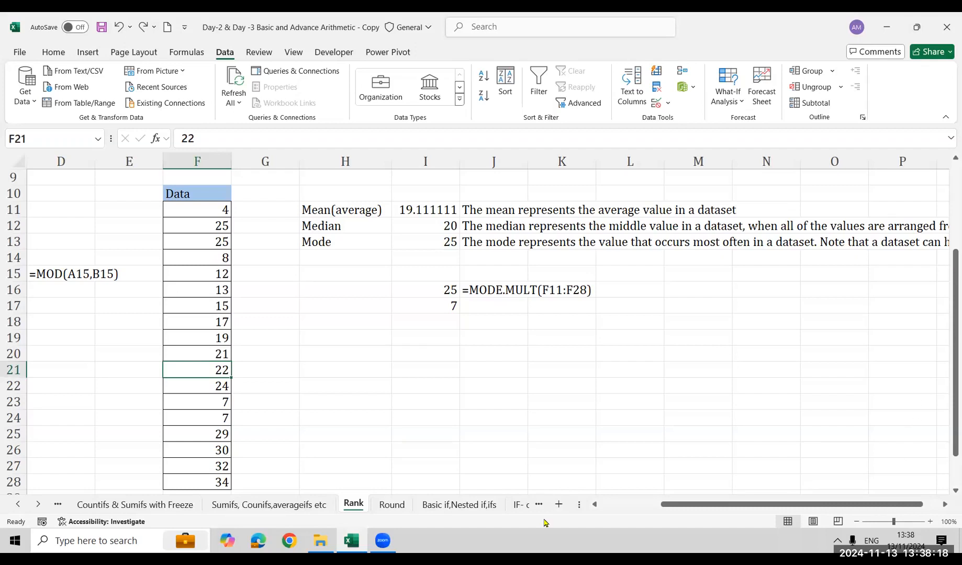
Switch to the Round sheet and select the ABS header in B1
{"action": "left_click", "coordinate": [382, 506]}
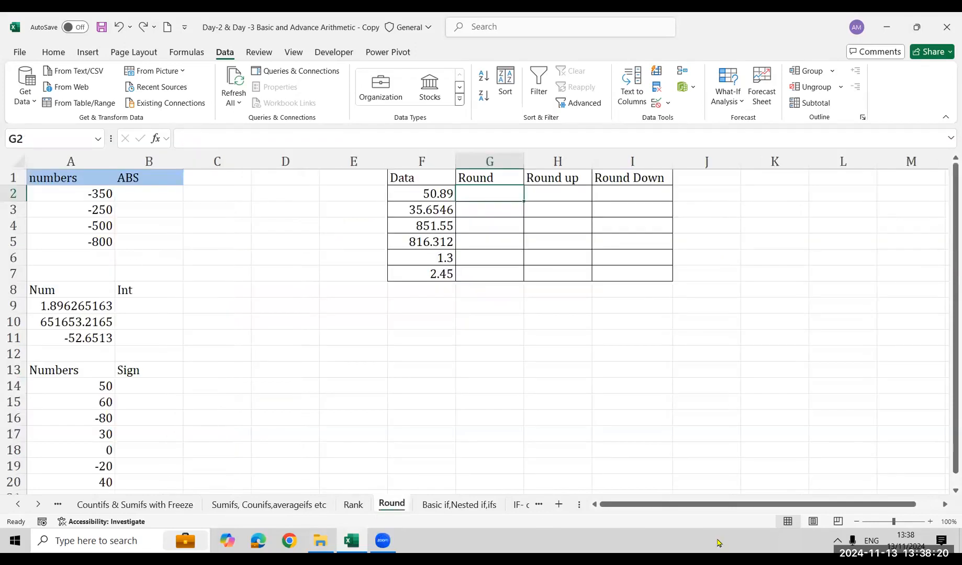
{"action": "left_click_drag", "start_coordinate": [681, 507], "coordinate": [666, 507]}
{"action": "left_click", "coordinate": [153, 193]}
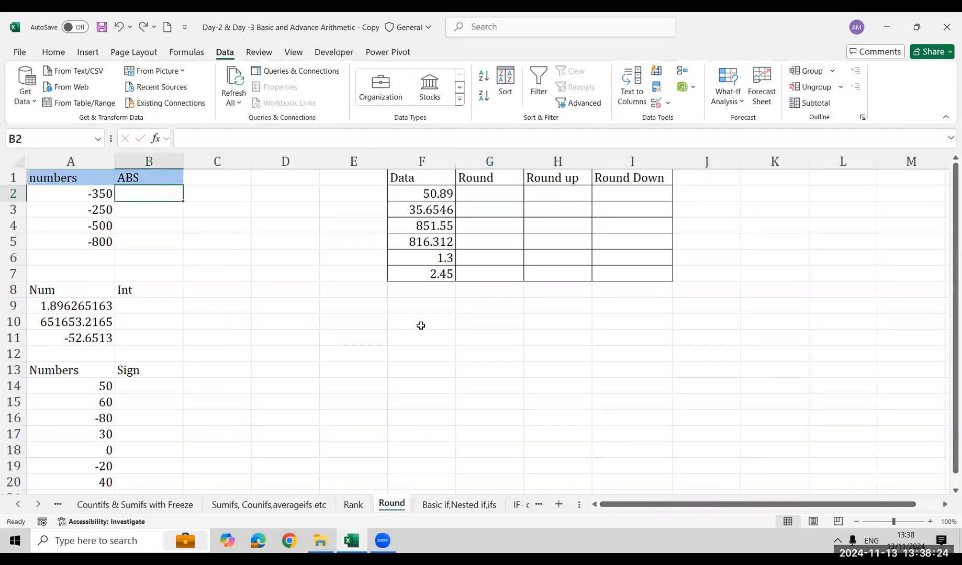
{"action": "left_click", "coordinate": [360, 504]}
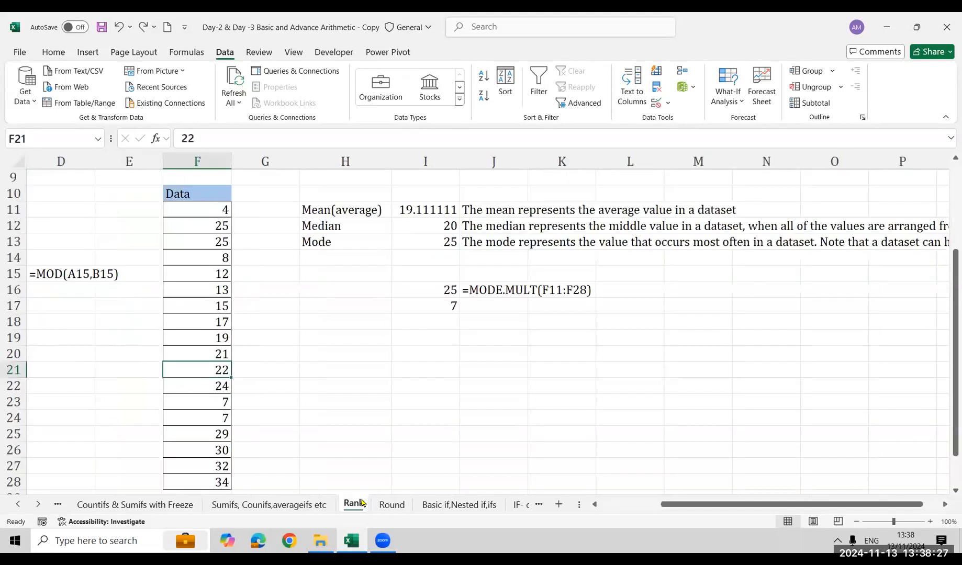
{"action": "left_click", "coordinate": [390, 506]}
{"action": "left_click", "coordinate": [359, 507]}
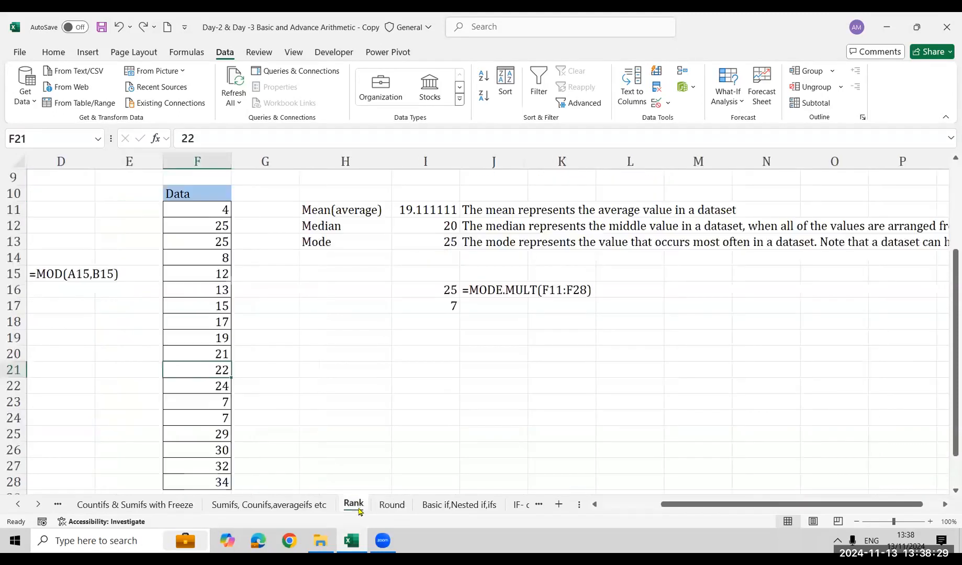
{"action": "left_click", "coordinate": [396, 514]}
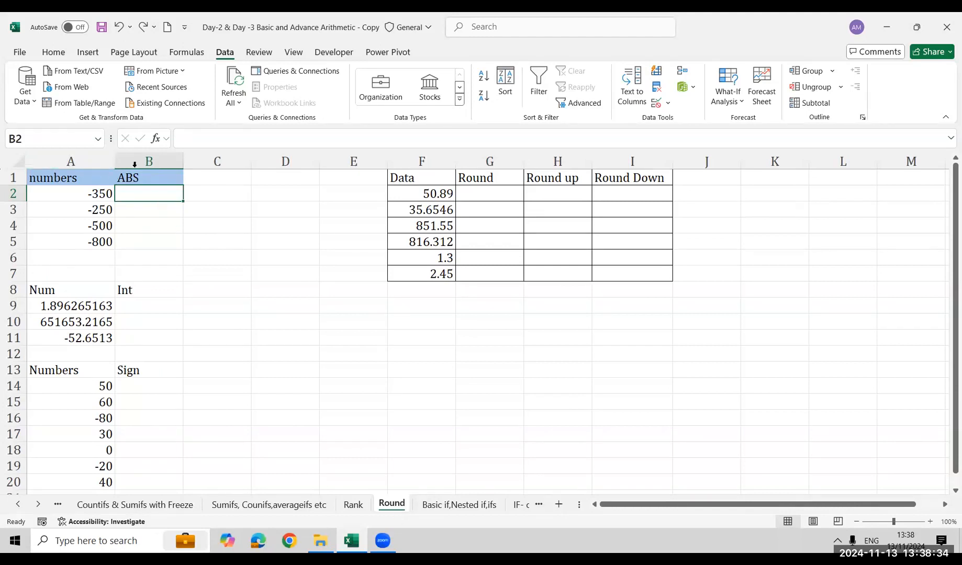
{"action": "left_click", "coordinate": [152, 179]}
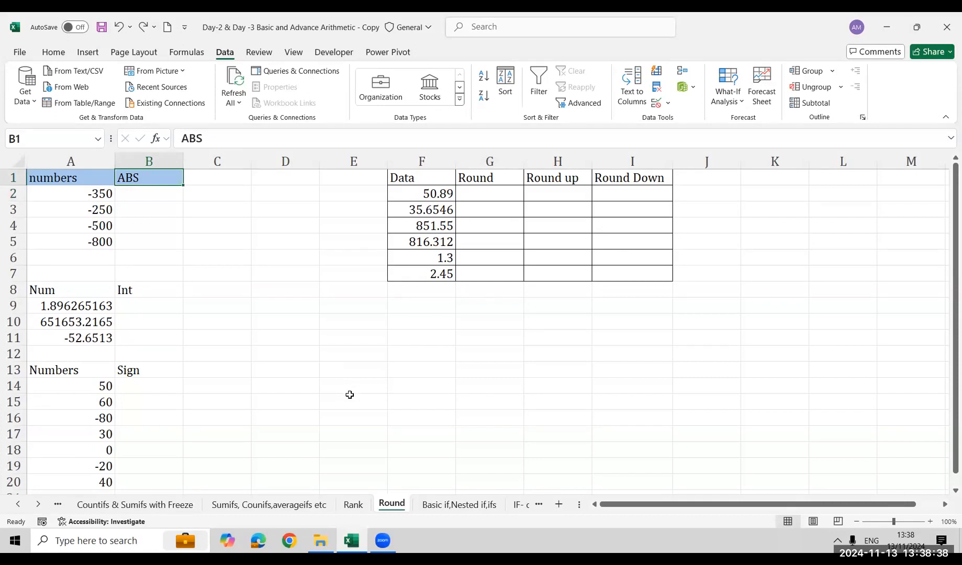
Enter =ABS(A2) in B2 to get the absolute value of the first number
{"action": "left_click", "coordinate": [138, 203]}
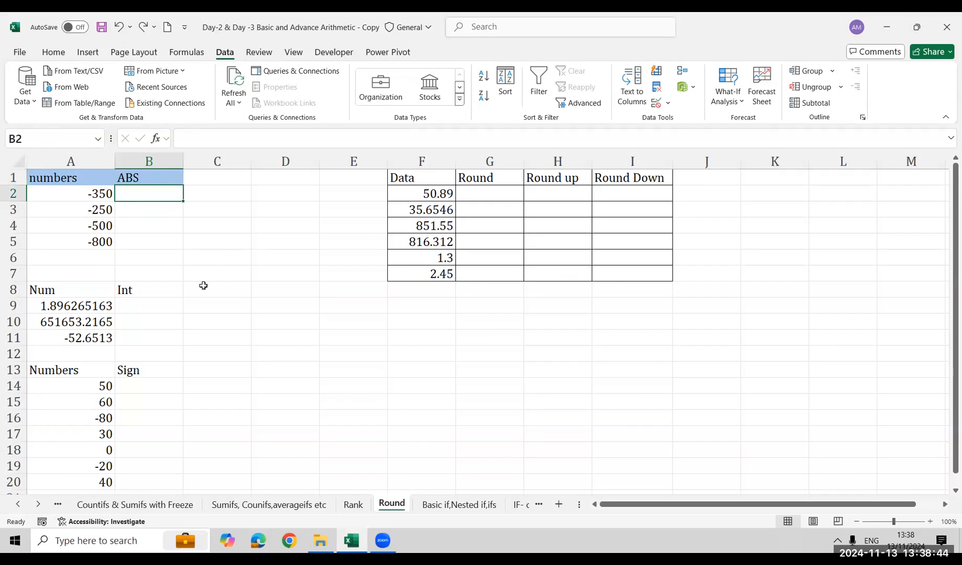
{"action": "type", "text": "=ab"}
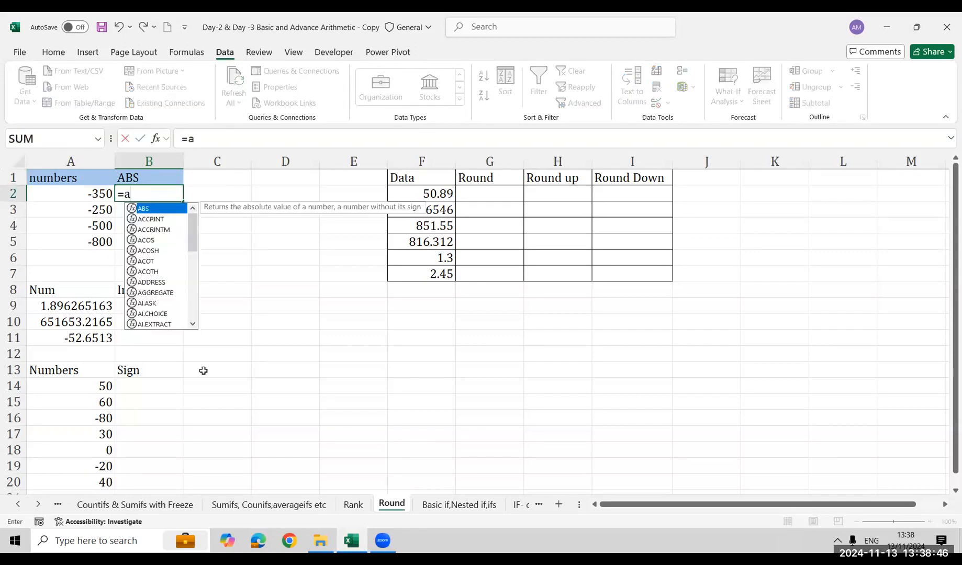
{"action": "key", "text": "Tab"}
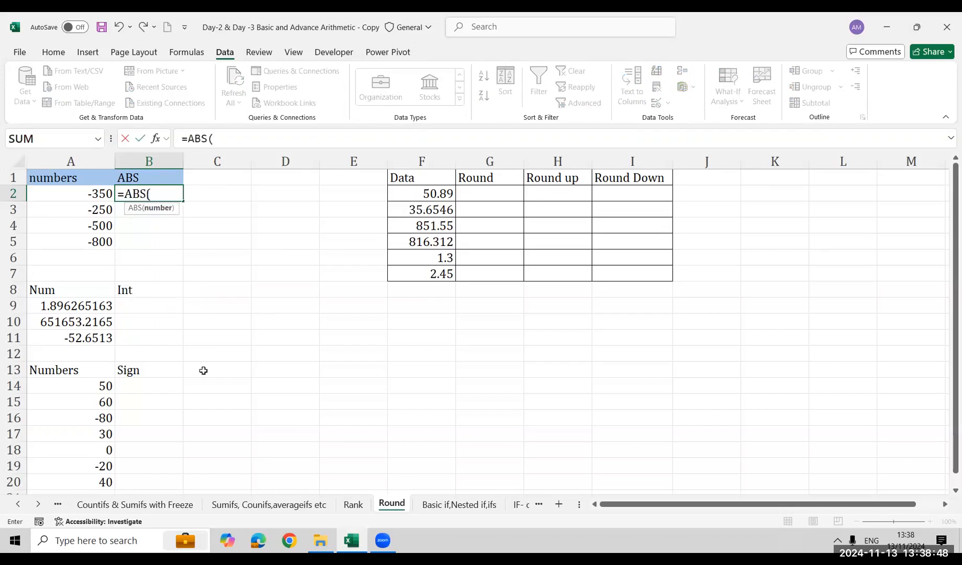
{"action": "key", "text": "Left"}
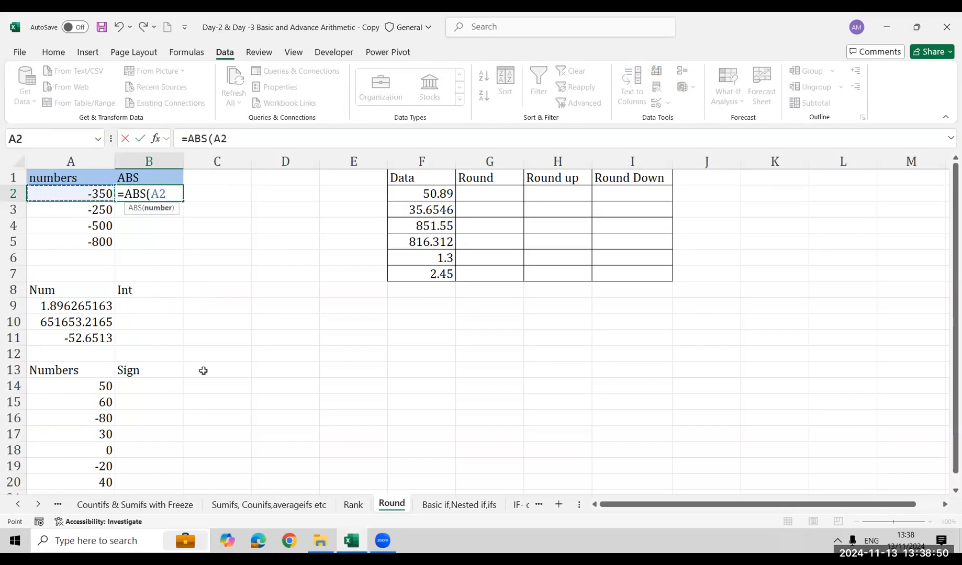
{"action": "key", "text": "Return"}
{"action": "key", "text": "Up"}
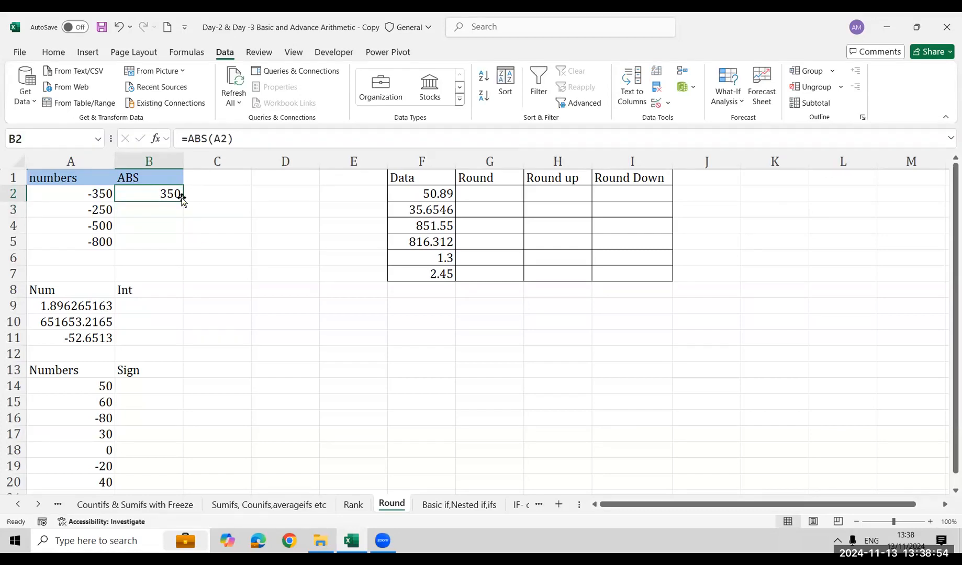
Fill the ABS formula from B2 down to B5
{"action": "key", "text": "Right"}
{"action": "key", "text": "Right"}
{"action": "key", "text": "Right"}
{"action": "left_click", "coordinate": [167, 196]}
{"action": "double_click", "coordinate": [180, 201]}
{"action": "left_click", "coordinate": [175, 193]}
{"action": "double_click", "coordinate": [183, 201]}
Display the ABS formula of B2 as text in C2 with FORMULATEXT
{"action": "left_click", "coordinate": [210, 199]}
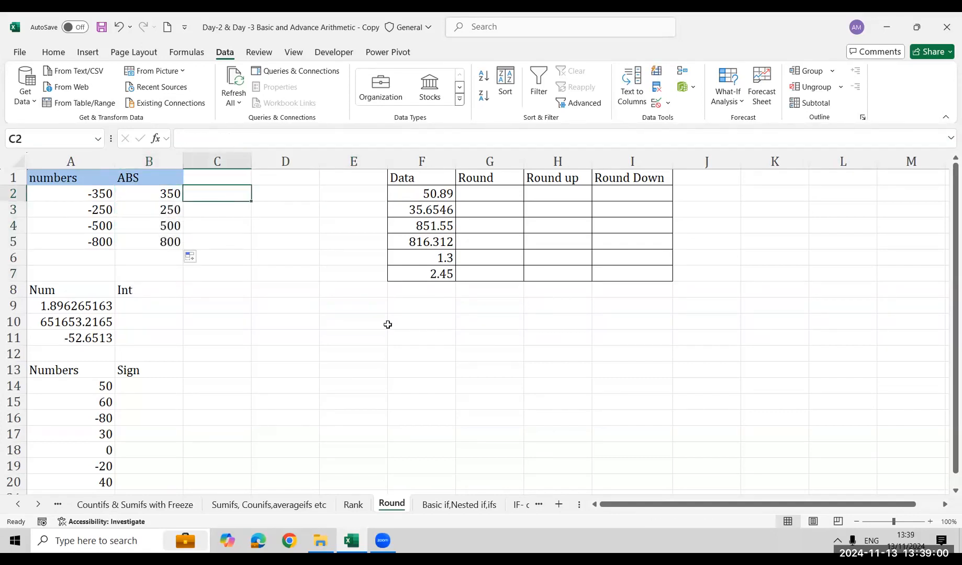
{"action": "type", "text": "=f"}
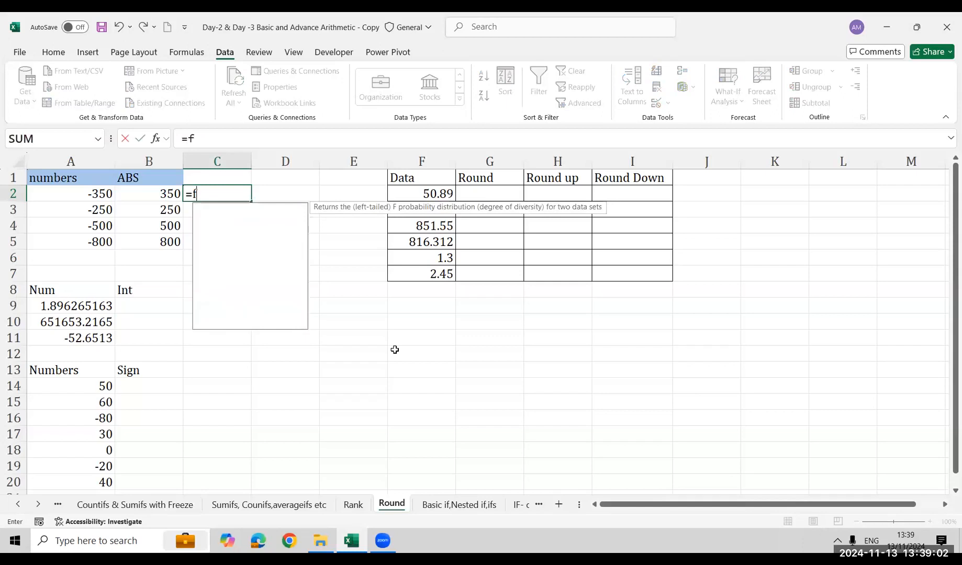
{"action": "type", "text": "ormu"}
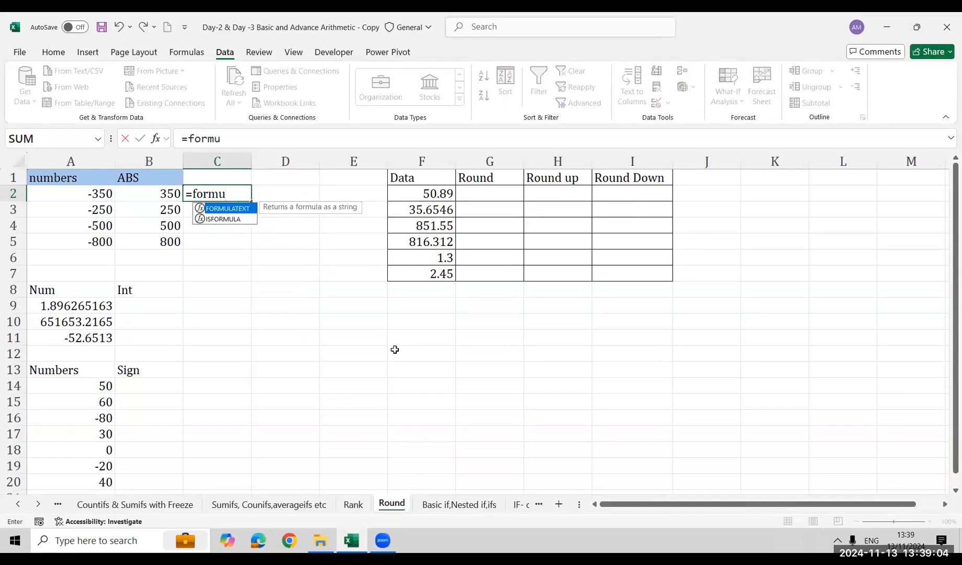
{"action": "key", "text": "Tab"}
{"action": "key", "text": "Left"}
{"action": "key", "text": "Return"}
Enter =INT(A9) in B9 under the Int header
{"action": "key", "text": "Down"}
{"action": "key", "text": "Down"}
{"action": "key", "text": "Down"}
{"action": "key", "text": "Down"}
{"action": "key", "text": "Down"}
{"action": "key", "text": "Left"}
{"action": "key", "text": "Down"}
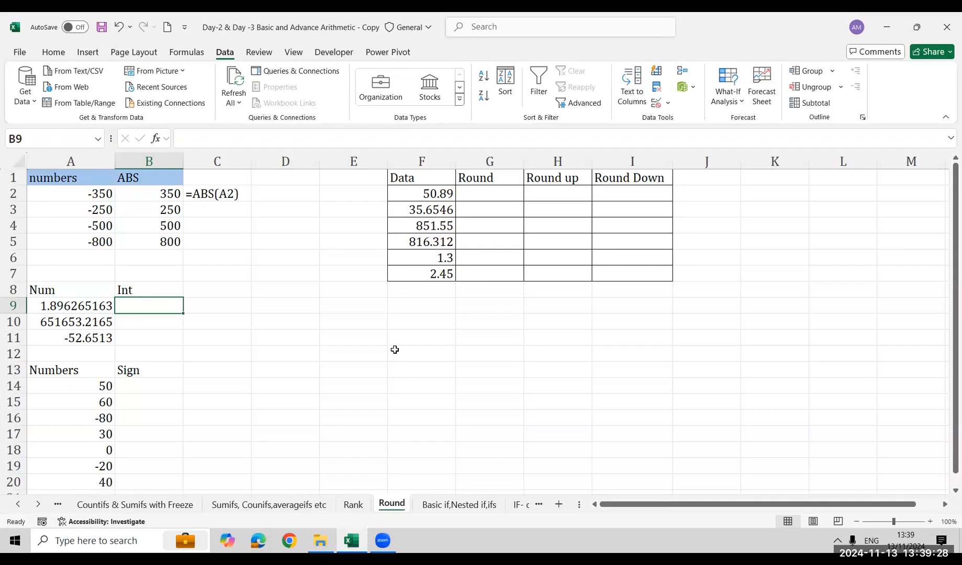
{"action": "left_click", "coordinate": [422, 85]}
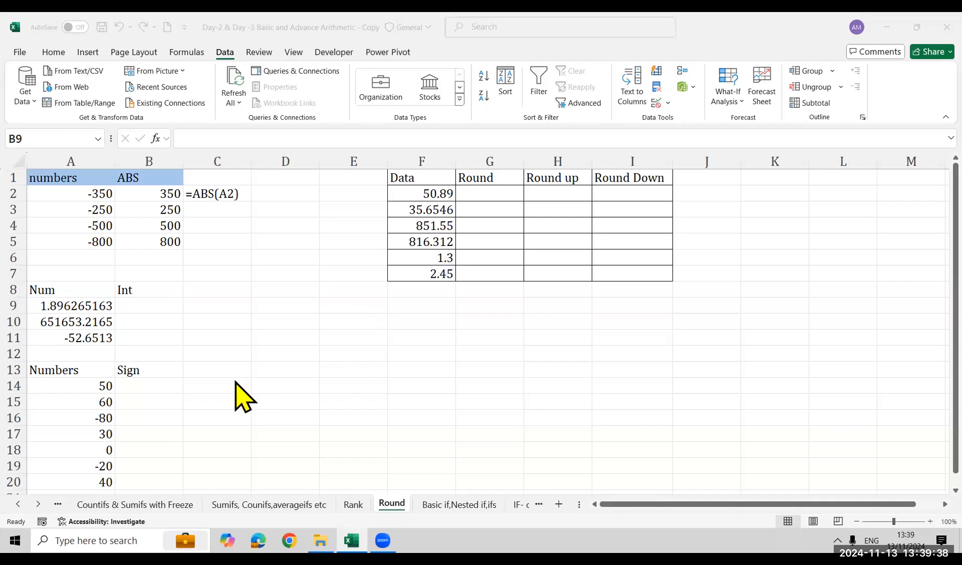
{"action": "left_click", "coordinate": [129, 314]}
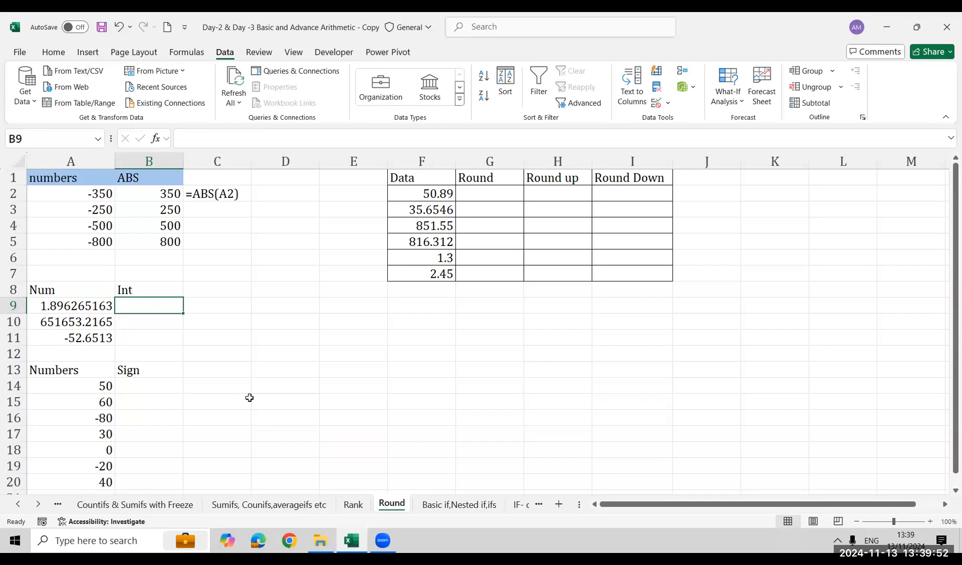
{"action": "type", "text": "="}
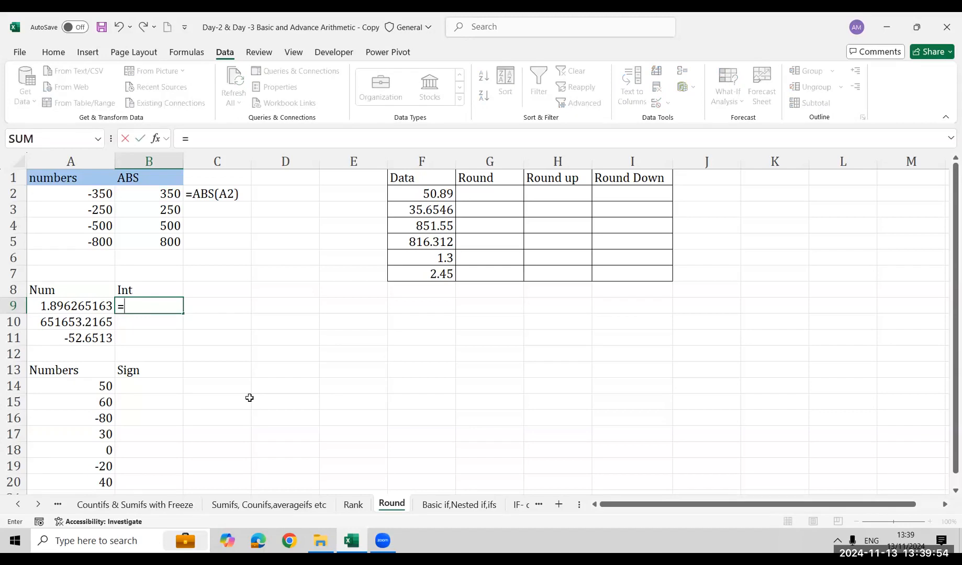
{"action": "type", "text": "in"}
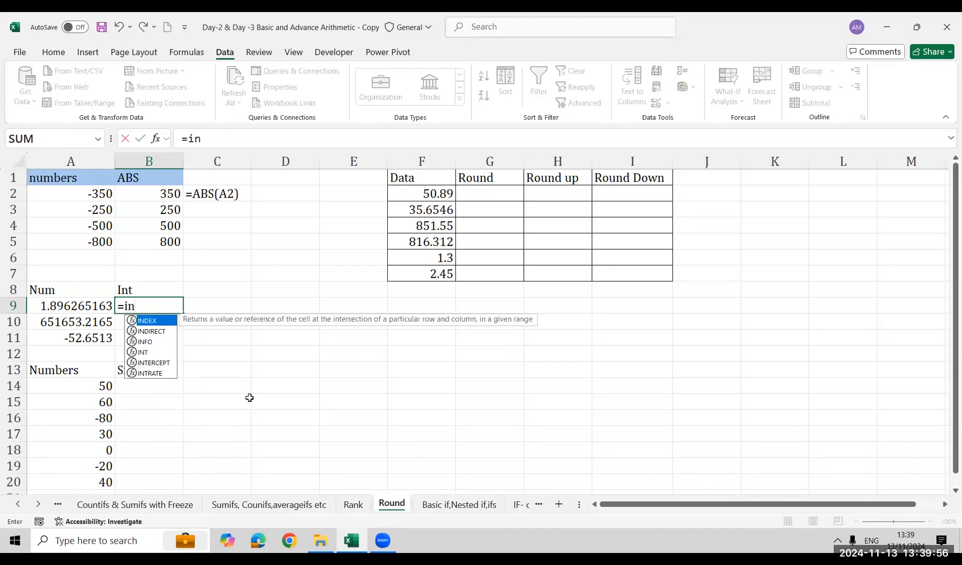
{"action": "key", "text": "Down"}
{"action": "key", "text": "Down"}
{"action": "key", "text": "Down"}
{"action": "key", "text": "Tab"}
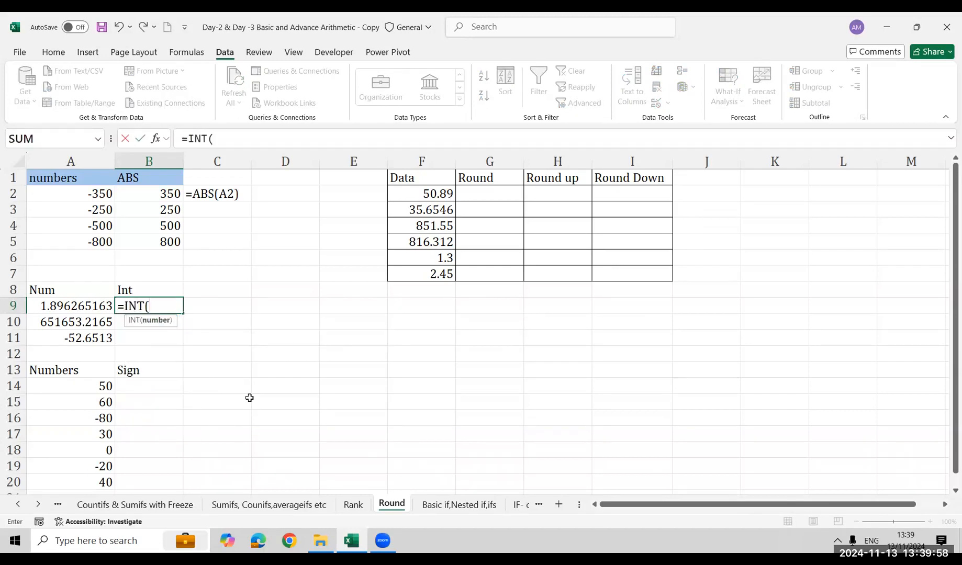
{"action": "key", "text": "Left"}
{"action": "key", "text": "ctrl+Return"}
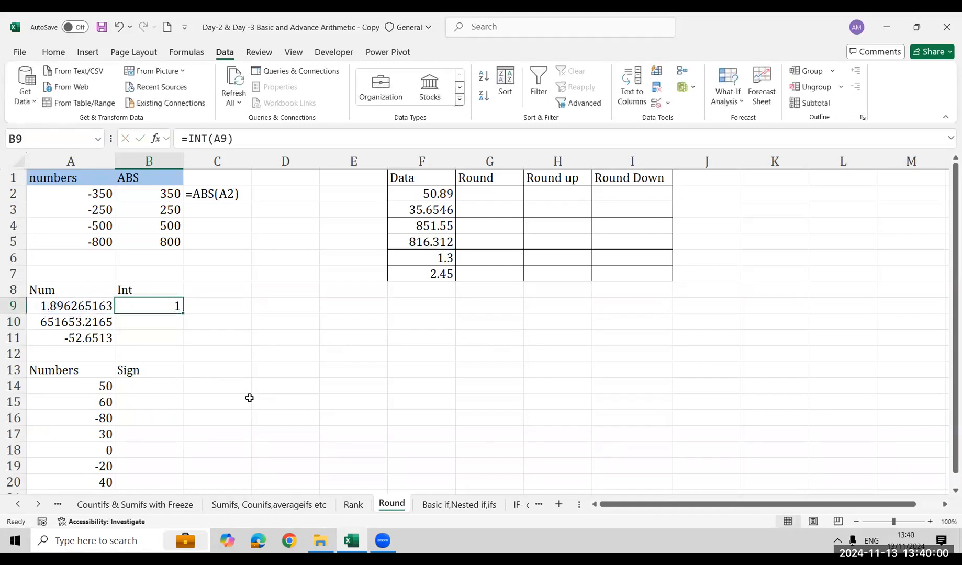
Fill the INT formula from B9 down through B10 and B11
{"action": "key", "text": "shift+Down"}
{"action": "key", "text": "ctrl+d"}
{"action": "key", "text": "Down"}
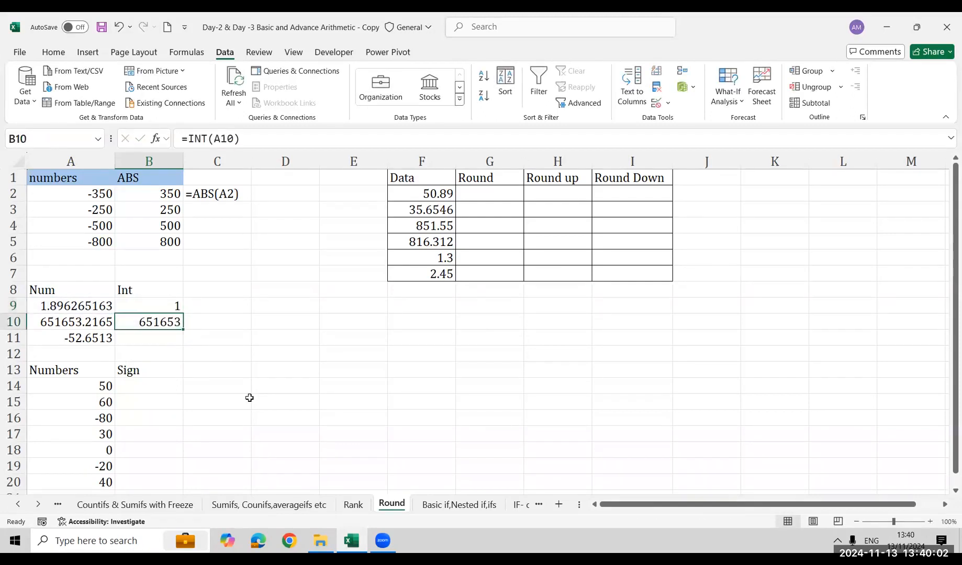
{"action": "key", "text": "Up"}
{"action": "key", "text": "Down"}
{"action": "key", "text": "Up"}
{"action": "key", "text": "shift+Down"}
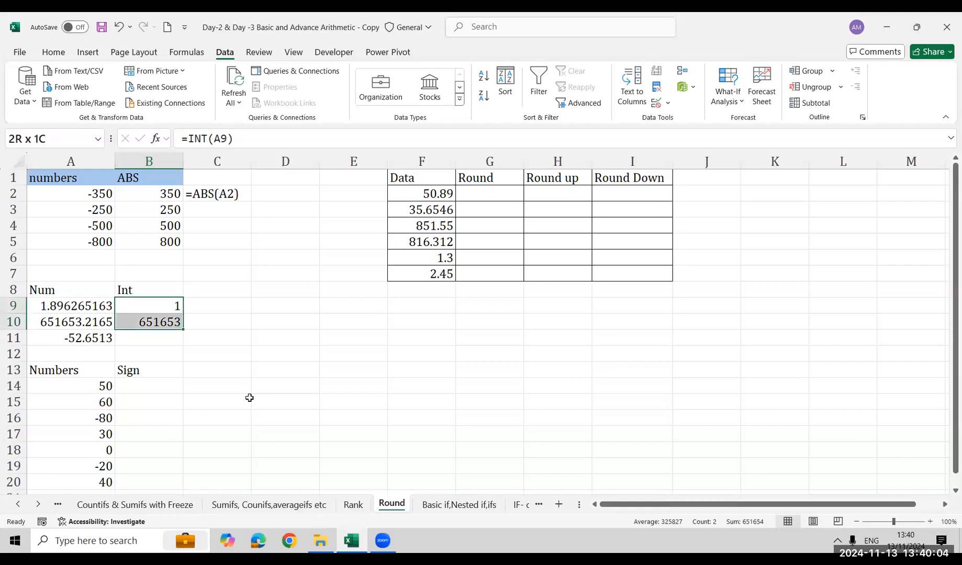
{"action": "key", "text": "Down"}
{"action": "key", "text": "Down"}
{"action": "key", "text": "Left"}
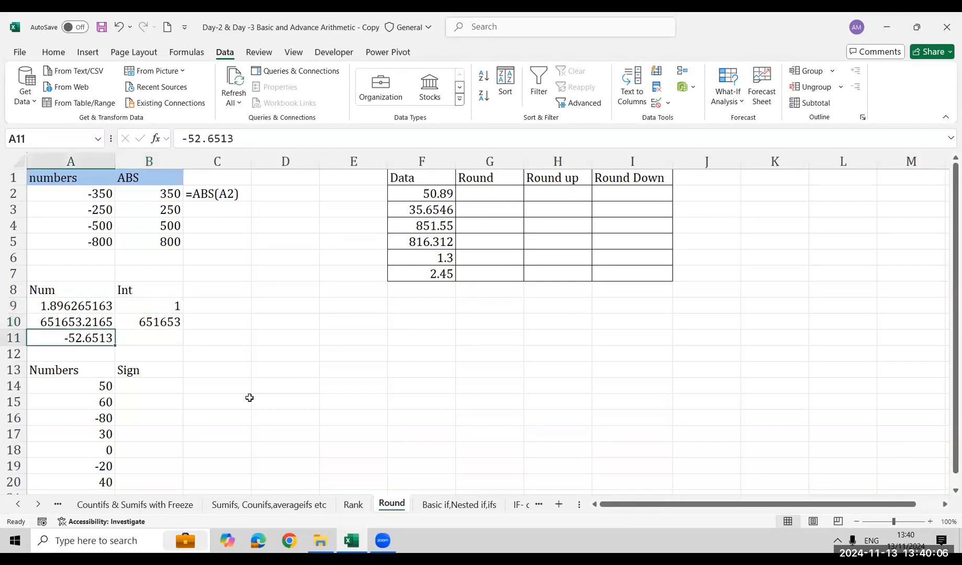
{"action": "key", "text": "Right"}
{"action": "key", "text": "ctrl+d"}
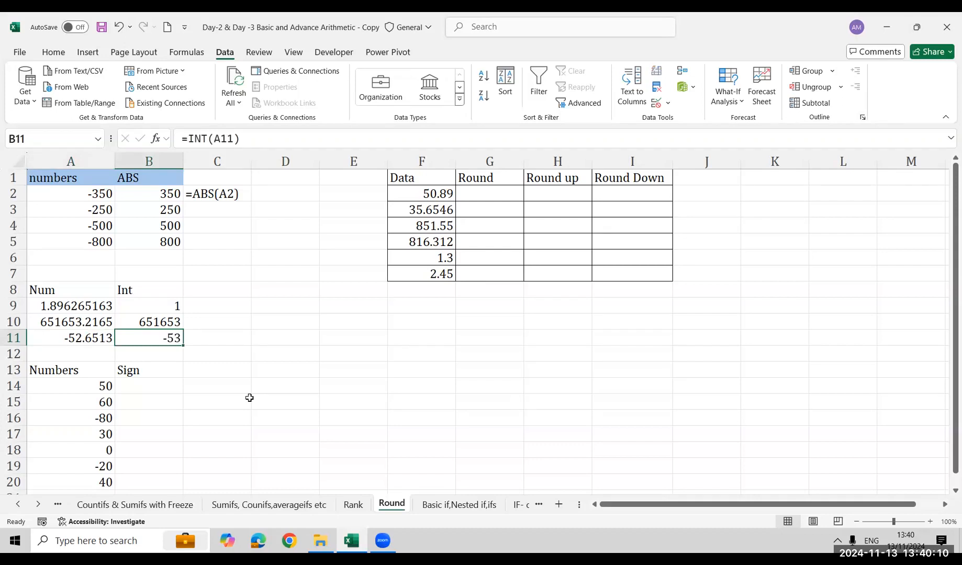
Try 1 as the first decimal digit of the negative number in A11 to test INT, and undo the change
{"action": "key", "text": "Left"}
{"action": "key", "text": "Right"}
{"action": "key", "text": "Left"}
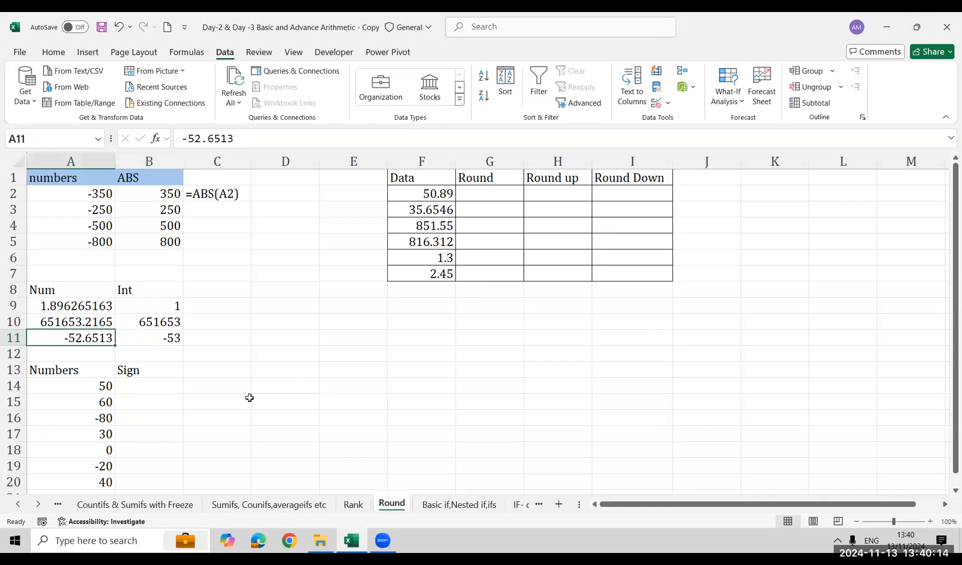
{"action": "key", "text": "F2"}
{"action": "key", "text": "Left"}
{"action": "key", "text": "Left"}
{"action": "key", "text": "Left"}
{"action": "key", "text": "BackSpace"}
{"action": "type", "text": "1"}
{"action": "key", "text": "Return"}
{"action": "key", "text": "Up"}
{"action": "key", "text": "Right"}
{"action": "key", "text": "ctrl+z"}
Examine the Num values in A9:A11 against the INT results in B9:B11
{"action": "key", "text": "Up"}
{"action": "key", "text": "Up"}
{"action": "key", "text": "shift+Down"}
{"action": "key", "text": "shift+Down"}
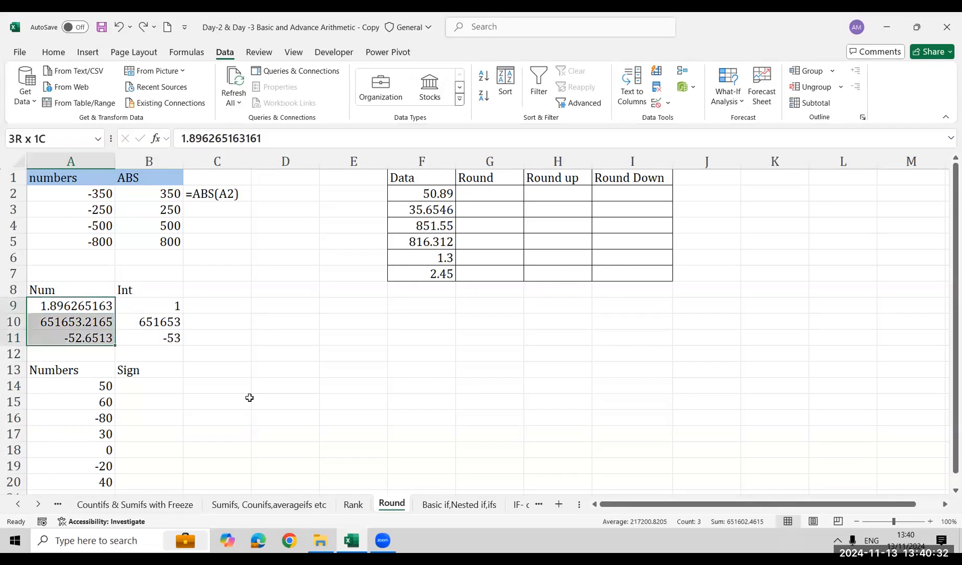
{"action": "key", "text": "Right"}
{"action": "key", "text": "shift+Down"}
{"action": "key", "text": "shift+Down"}
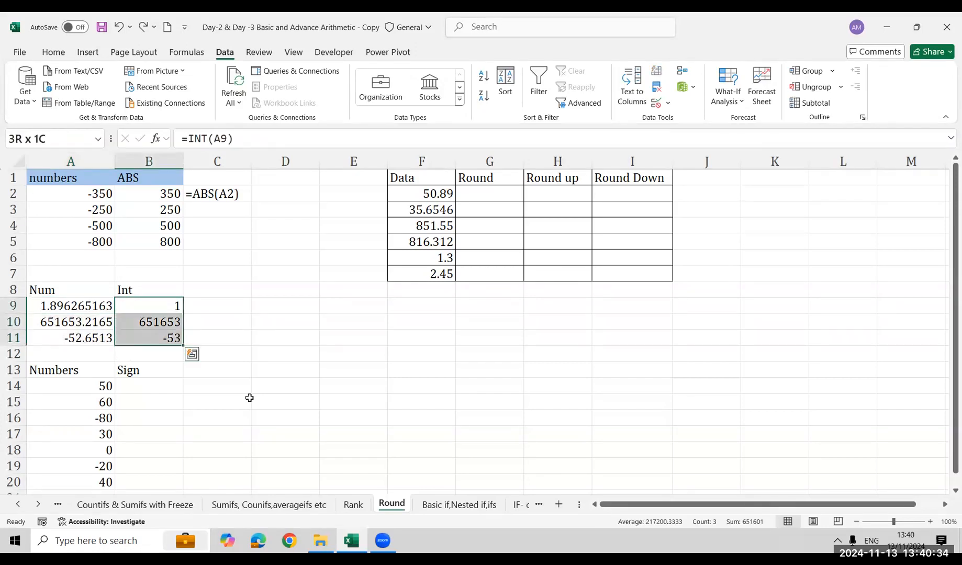
Display the INT formula of B9 as text in C9 with FORMULATEXT
{"action": "key", "text": "Right"}
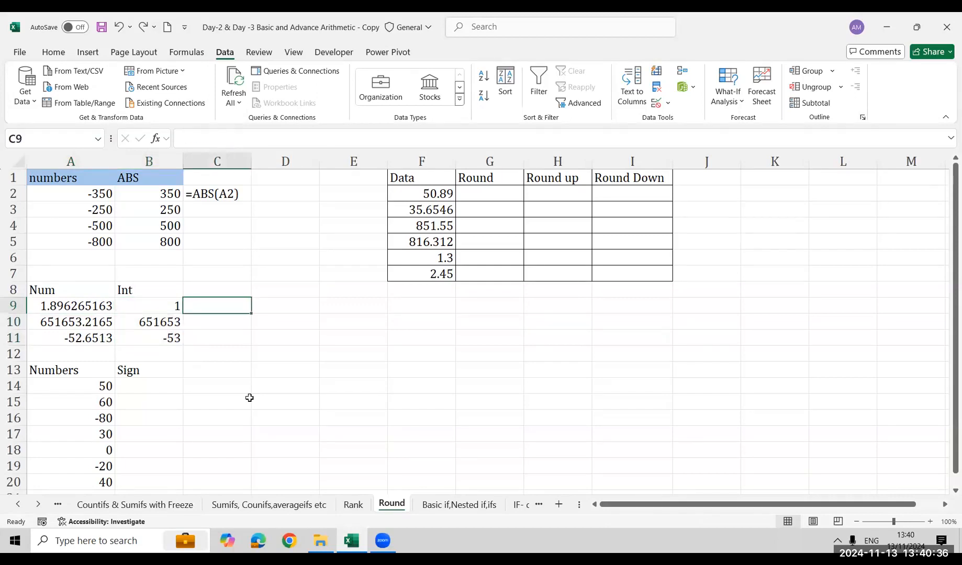
{"action": "type", "text": "=for"}
{"action": "key", "text": "Tab"}
{"action": "key", "text": "Left"}
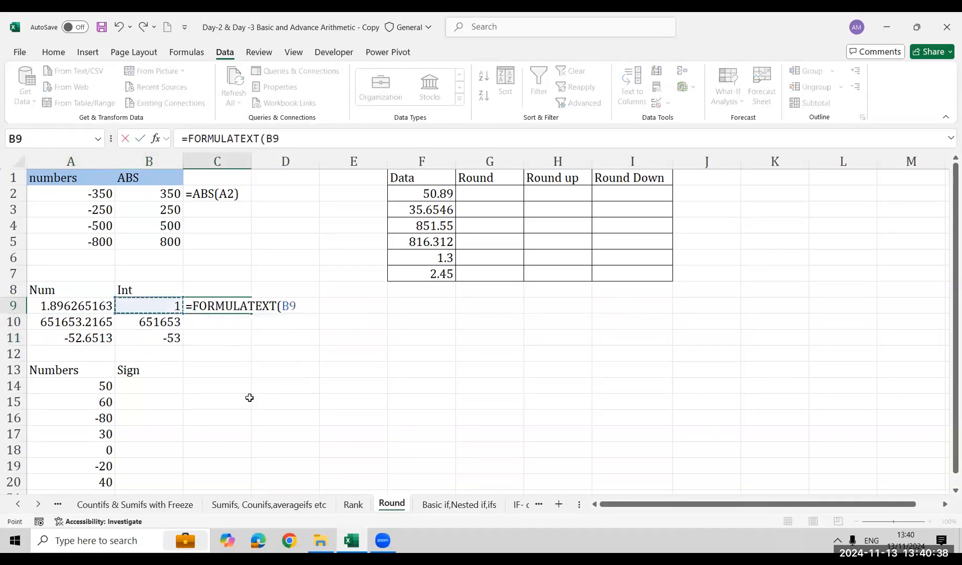
{"action": "key", "text": "Return"}
Start a SIGN legend beside the Sign table with Positive Value in E13 and 1 in F13
{"action": "key", "text": "Down"}
{"action": "key", "text": "Down"}
{"action": "key", "text": "Down"}
{"action": "key", "text": "Down"}
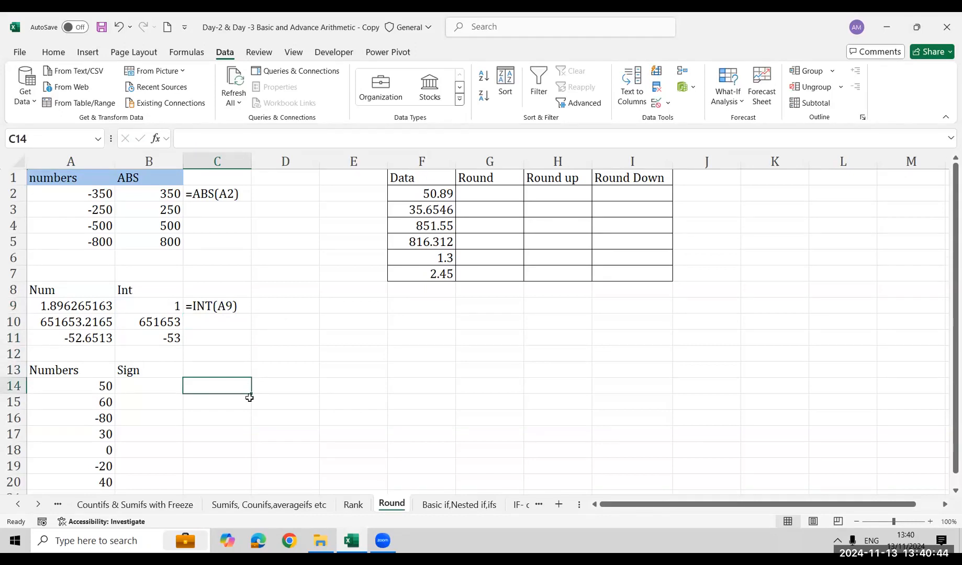
{"action": "key", "text": "Up"}
{"action": "key", "text": "Right"}
{"action": "key", "text": "Right"}
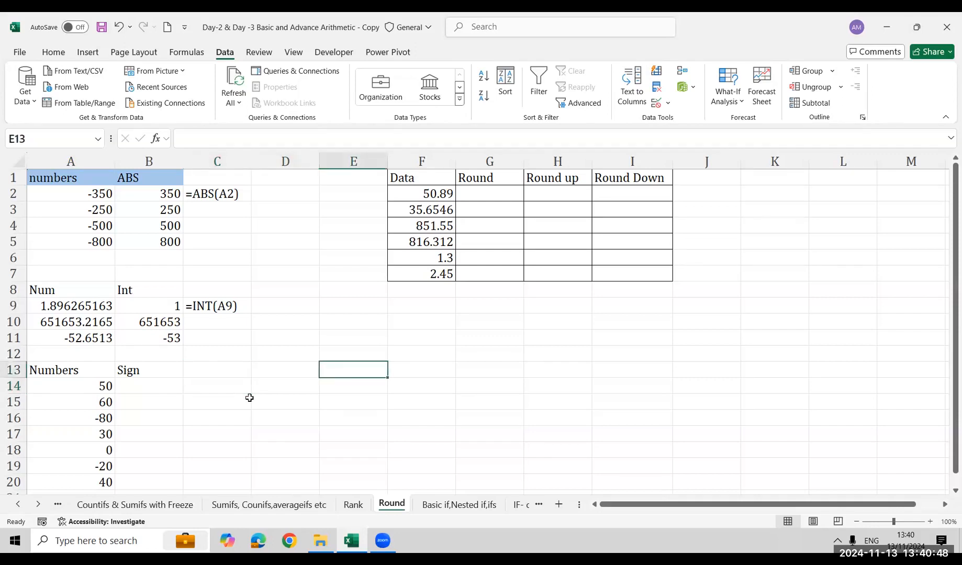
{"action": "type", "text": "Positive Value"}
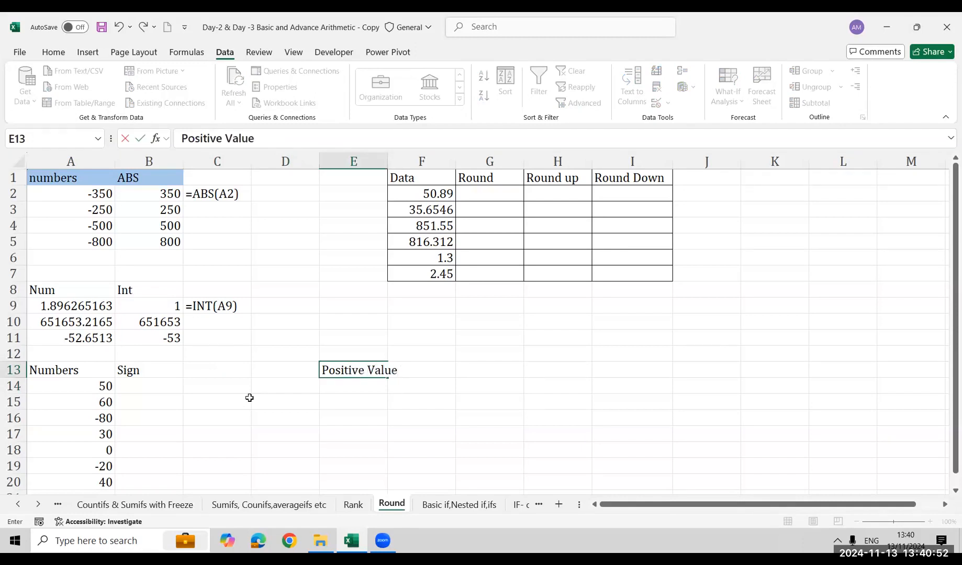
{"action": "key", "text": "Tab"}
{"action": "type", "text": "1"}
{"action": "key", "text": "Return"}
AutoFit the width of column E to the Positive Value label
{"action": "key", "text": "Left"}
{"action": "key", "text": "Up"}
{"action": "key", "text": "Right"}
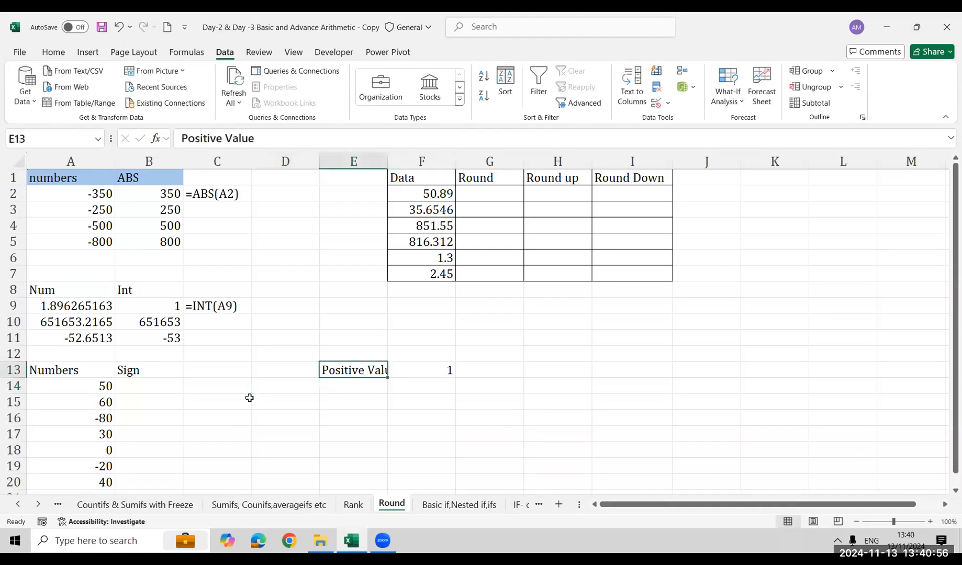
{"action": "key", "text": "alt+h"}
{"action": "key", "text": "o"}
{"action": "key", "text": "i"}
Add Negative Value in E14 with -1 in F14, and AutoFit column E to the new label
{"action": "key", "text": "Down"}
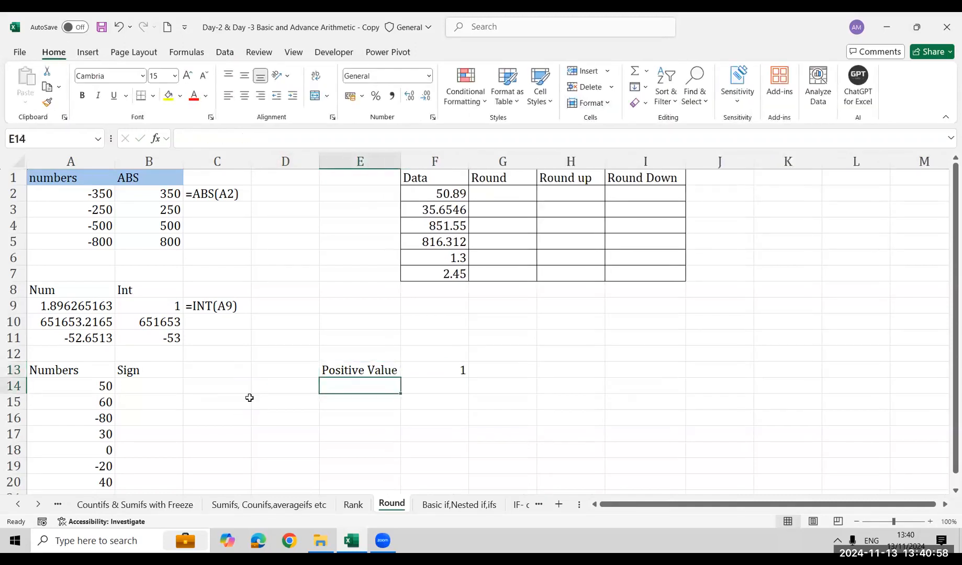
{"action": "type", "text": "Negative Value"}
{"action": "key", "text": "Right"}
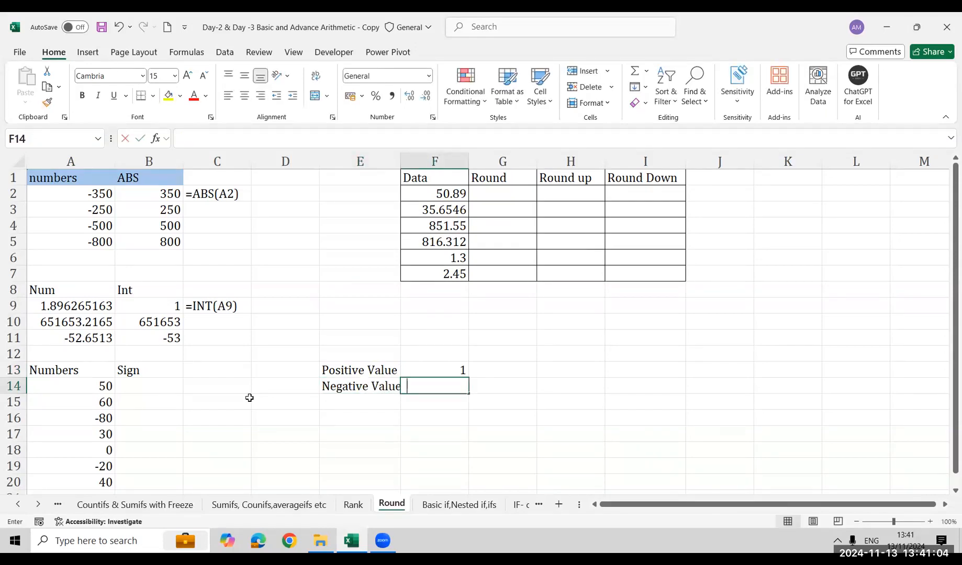
{"action": "type", "text": "-1"}
{"action": "key", "text": "Return"}
{"action": "key", "text": "Up"}
{"action": "key", "text": "alt+h"}
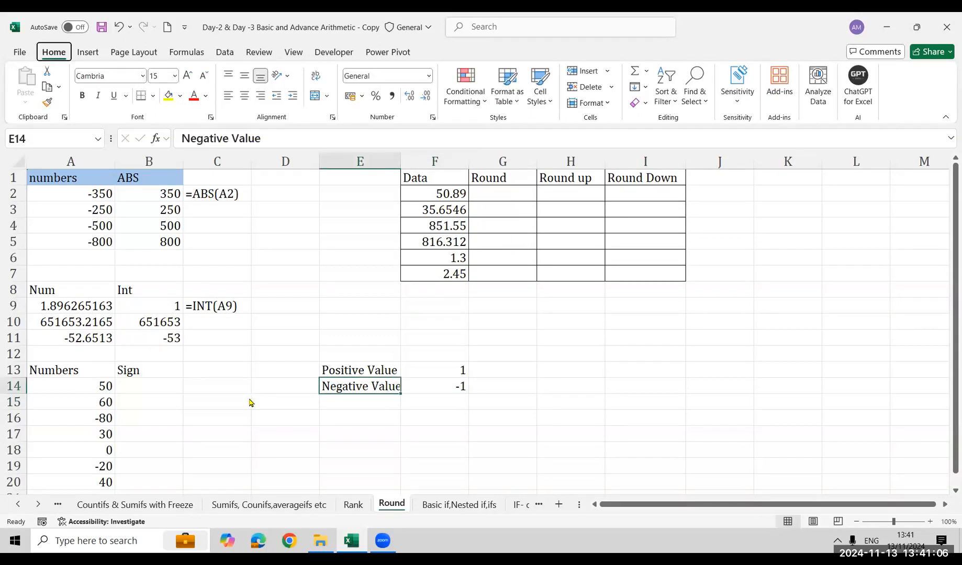
{"action": "key", "text": "o"}
{"action": "key", "text": "i"}
Complete the legend with Zero value in E15 and 0 in F15
{"action": "key", "text": "Down"}
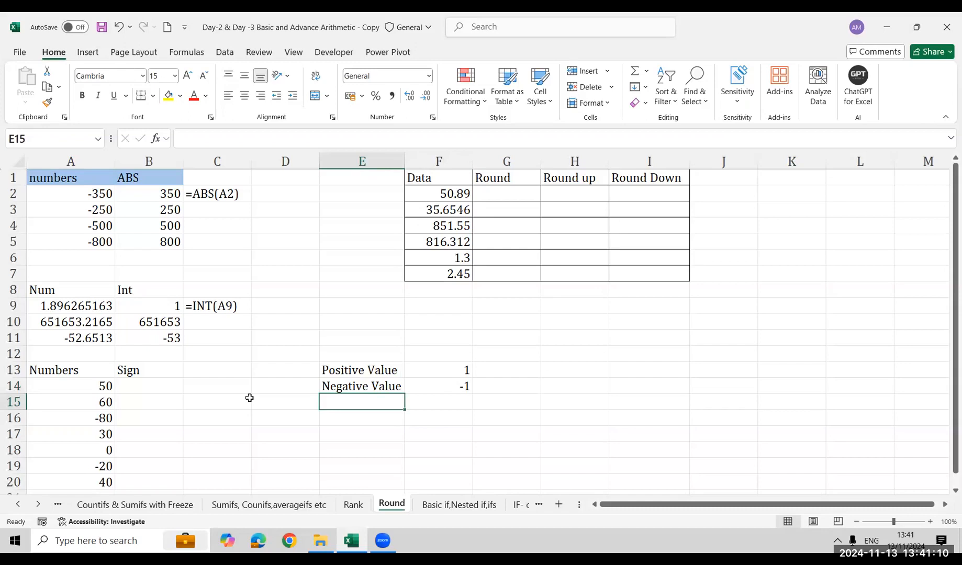
{"action": "type", "text": "Ze"}
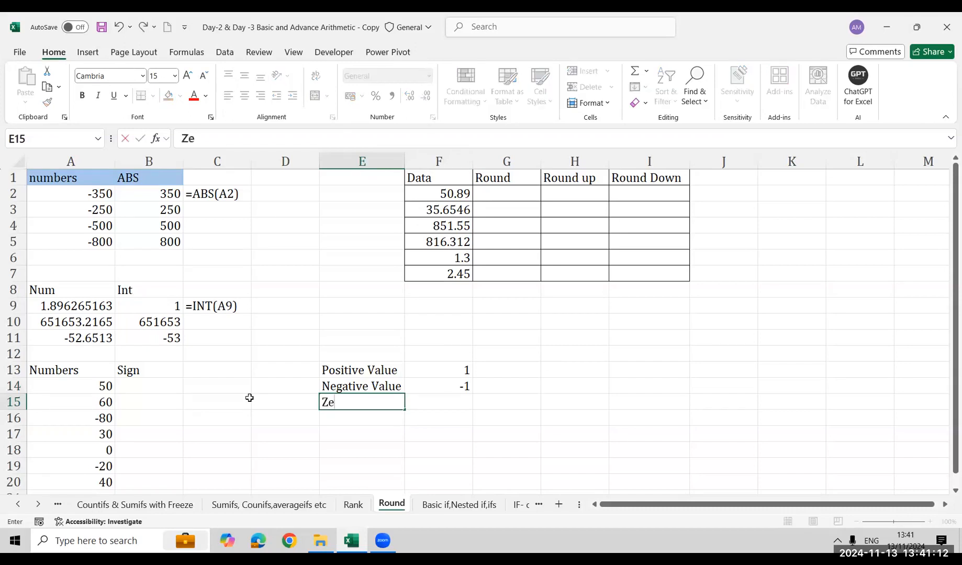
{"action": "type", "text": "ro value"}
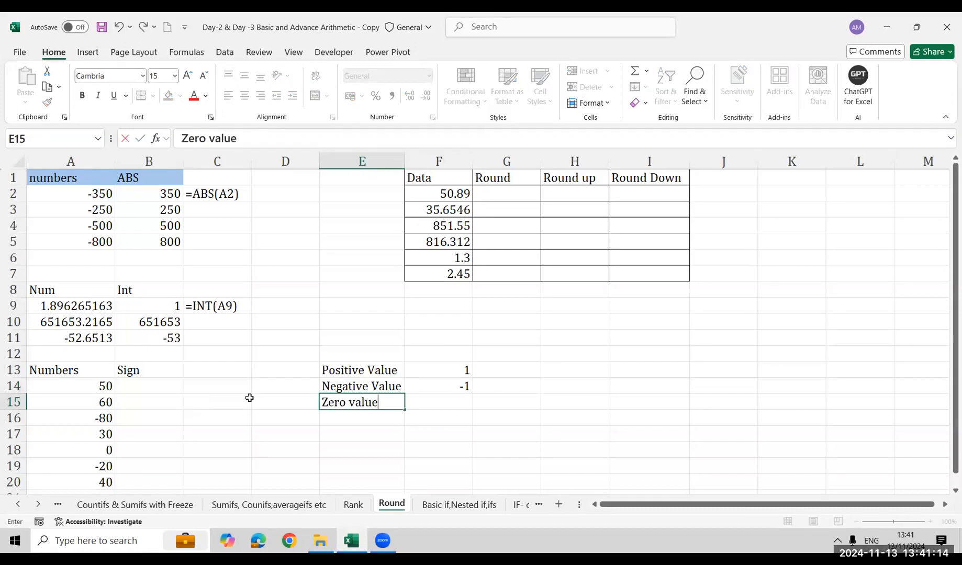
{"action": "key", "text": "Tab"}
{"action": "type", "text": "0"}
{"action": "key", "text": "Return"}
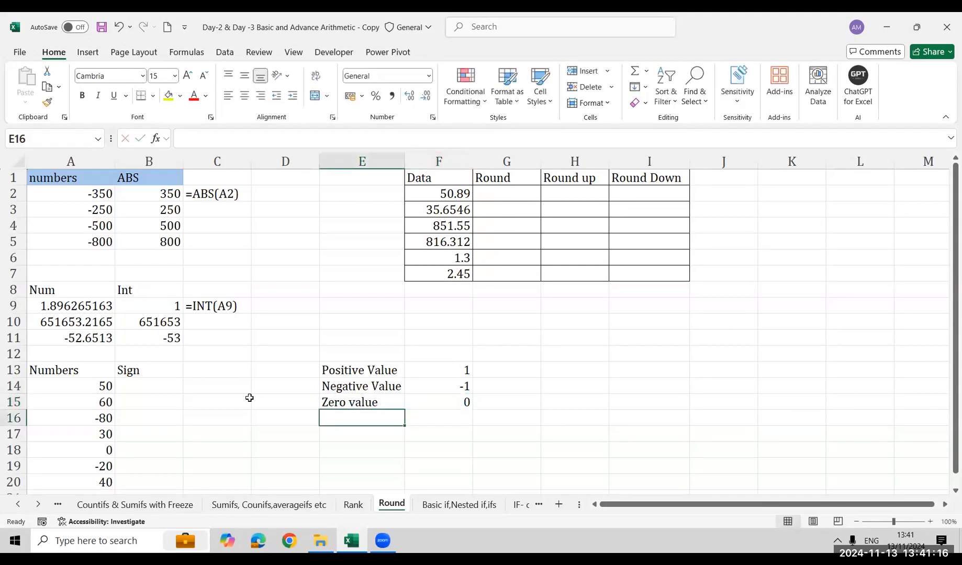
Apply all borders to the SIGN legend in E13:F15
{"action": "key", "text": "Up"}
{"action": "key", "text": "Up"}
{"action": "key", "text": "Up"}
{"action": "key", "text": "shift+Right"}
{"action": "key", "text": "shift+Down"}
{"action": "key", "text": "shift+Down"}
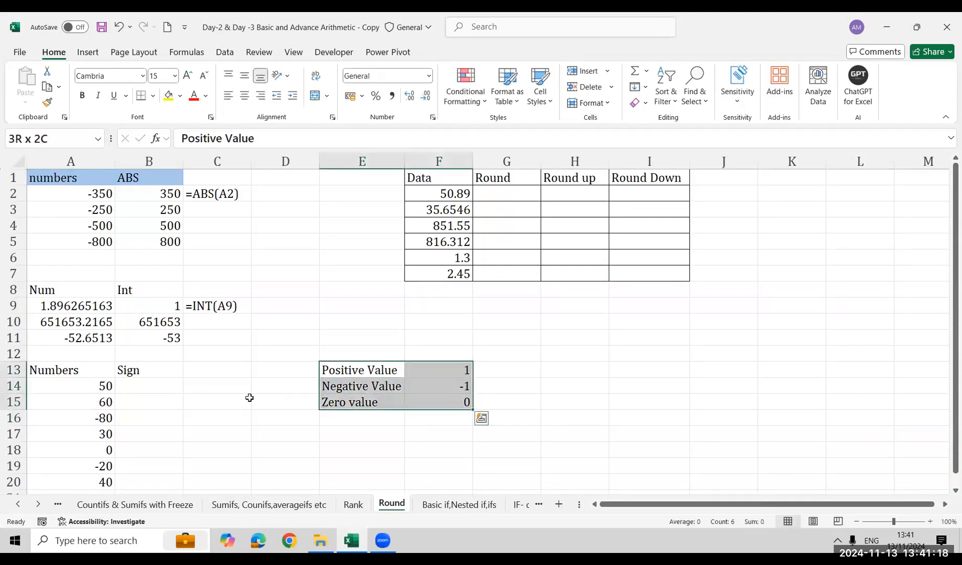
{"action": "key", "text": "alt+h"}
{"action": "key", "text": "b"}
{"action": "key", "text": "a"}
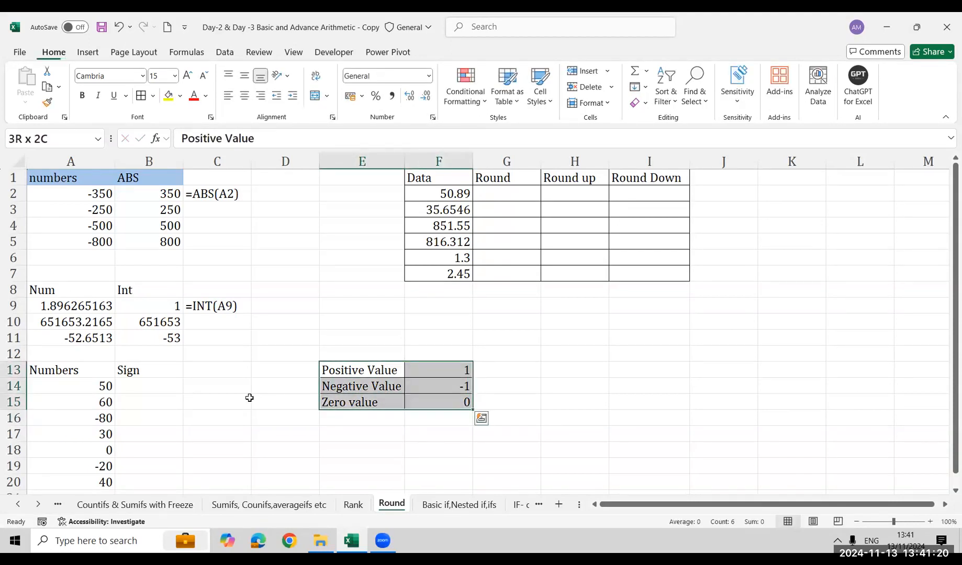
{"action": "key", "text": "Down"}
{"action": "key", "text": "Down"}
{"action": "key", "text": "Down"}
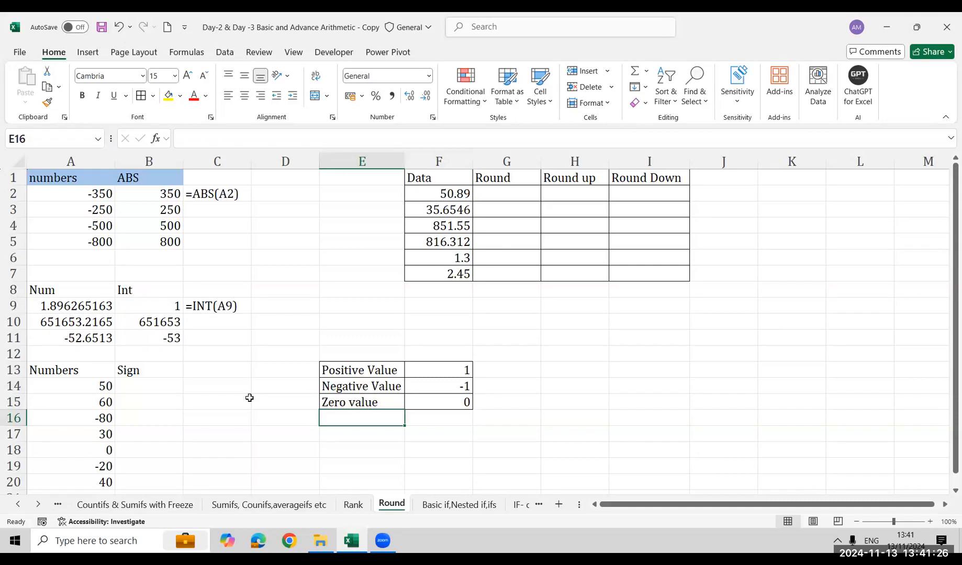
Enter =SIGN(A14) in B14 for the first value in the Numbers list
{"action": "key", "text": "Left"}
{"action": "key", "text": "Left"}
{"action": "key", "text": "Left"}
{"action": "key", "text": "Left"}
{"action": "key", "text": "Up"}
{"action": "key", "text": "Up"}
{"action": "key", "text": "ctrl+shift+Down"}
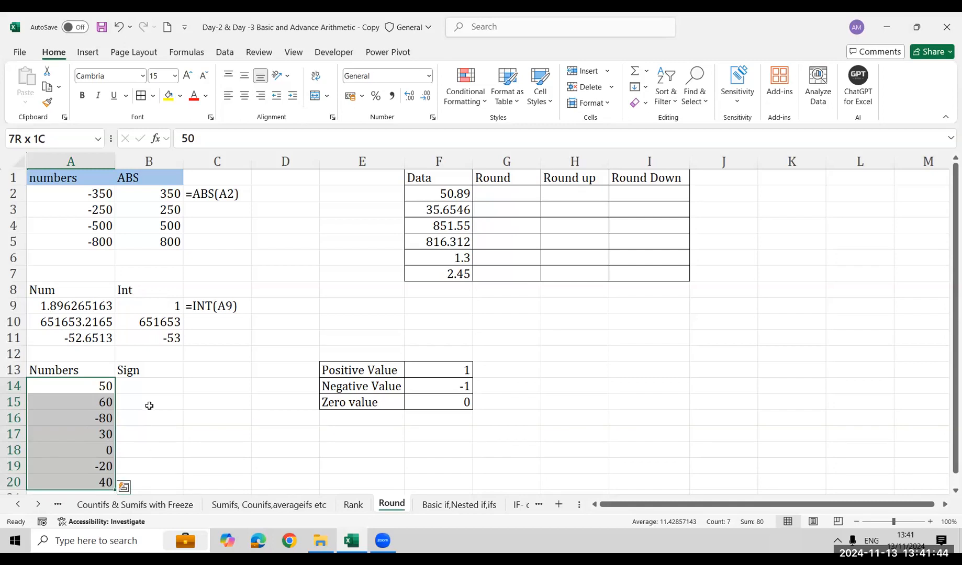
{"action": "left_click", "coordinate": [151, 387]}
{"action": "type", "text": "=si"}
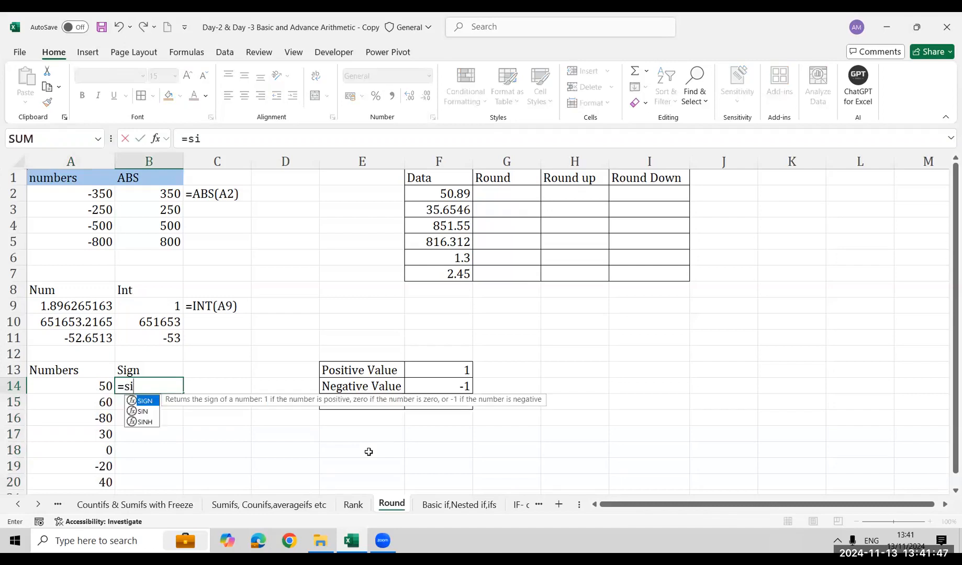
{"action": "key", "text": "Tab"}
{"action": "key", "text": "Left"}
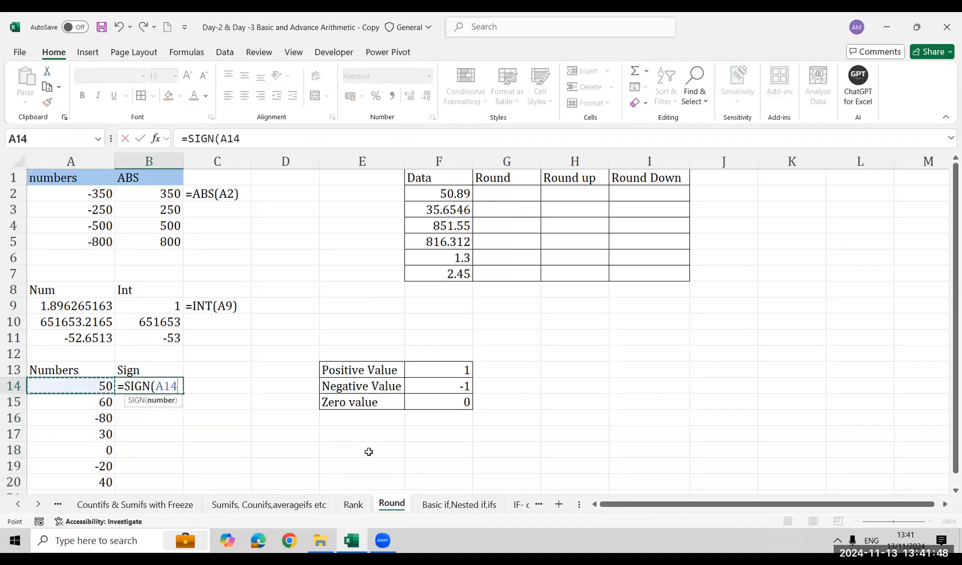
{"action": "key", "text": "Return"}
{"action": "key", "text": "Up"}
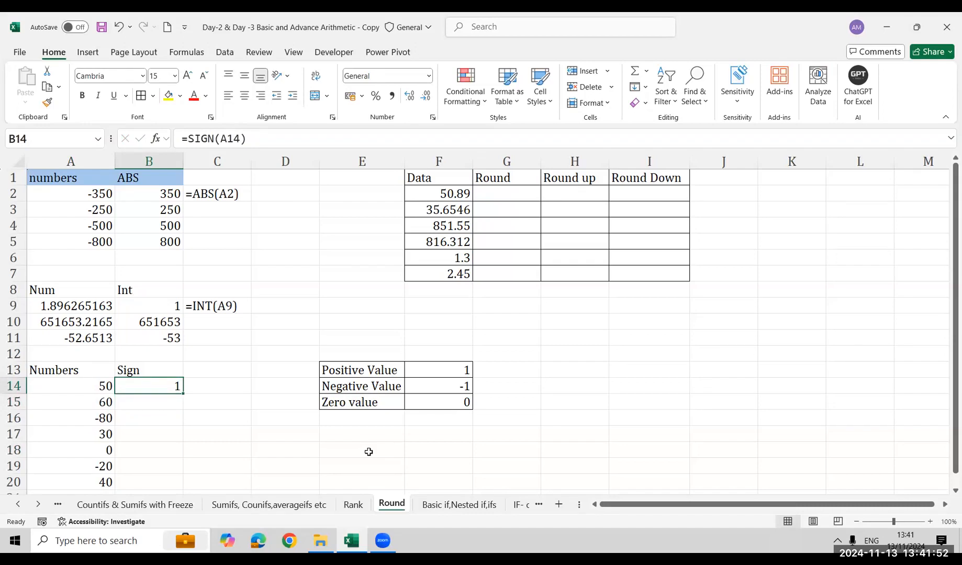
Fill the SIGN formula down from B14 to B16
{"action": "key", "text": "shift+Down"}
{"action": "key", "text": "shift+Down"}
{"action": "key", "text": "ctrl+d"}
{"action": "key", "text": "Down"}
{"action": "key", "text": "Down"}
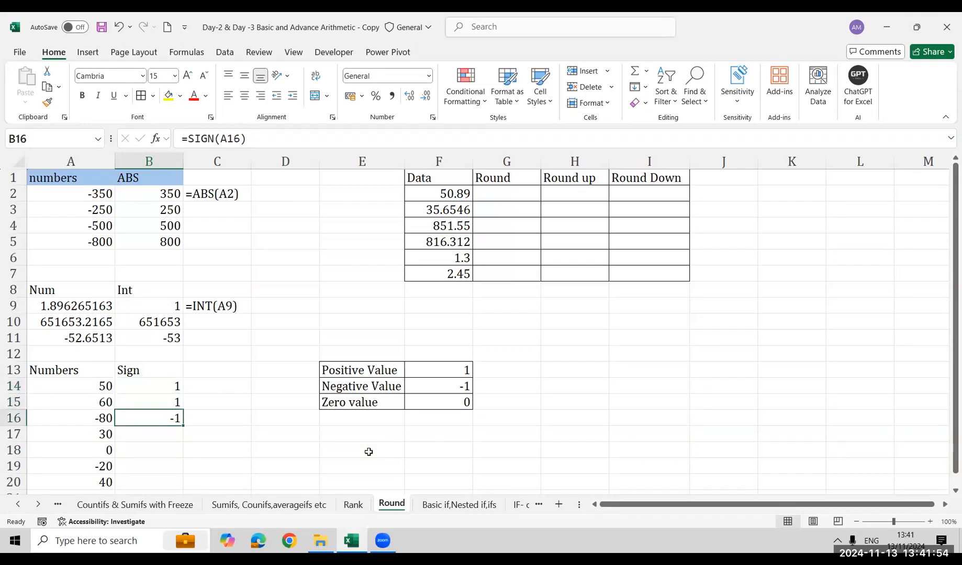
Check the formula in B16 and fill it down to B18
{"action": "key", "text": "F2"}
{"action": "key", "text": "Escape"}
{"action": "key", "text": "shift+Down"}
{"action": "key", "text": "shift+Down"}
{"action": "key", "text": "ctrl+d"}
{"action": "key", "text": "Down"}
{"action": "key", "text": "Down"}
{"action": "key", "text": "Up"}
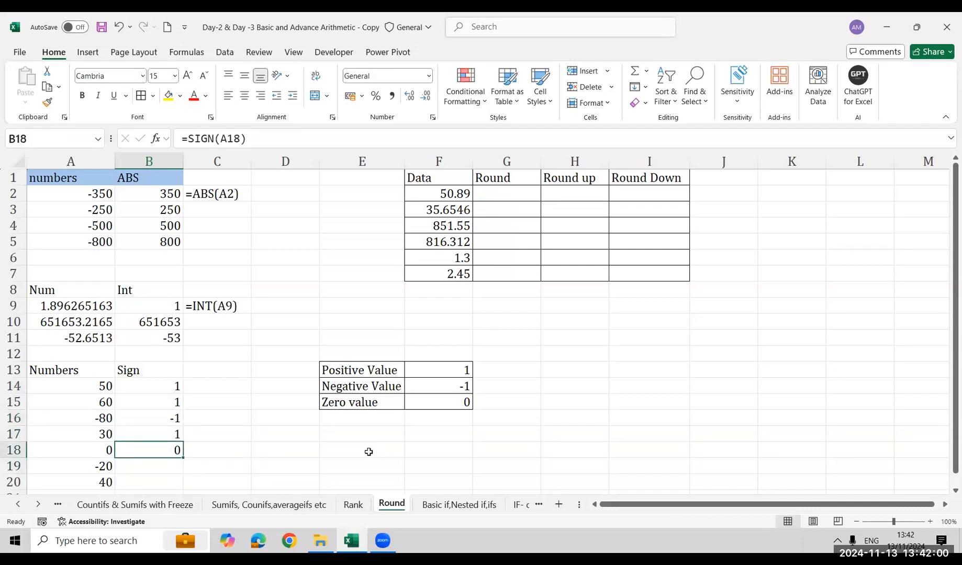
{"action": "key", "text": "ctrl+shift+Up"}
{"action": "key", "text": "shift+Down"}
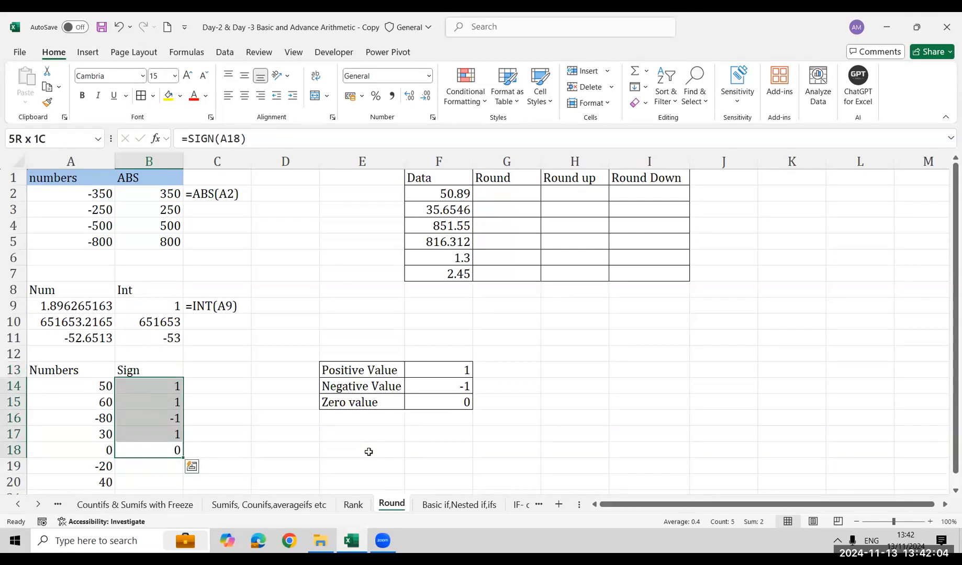
{"action": "key", "text": "Right"}
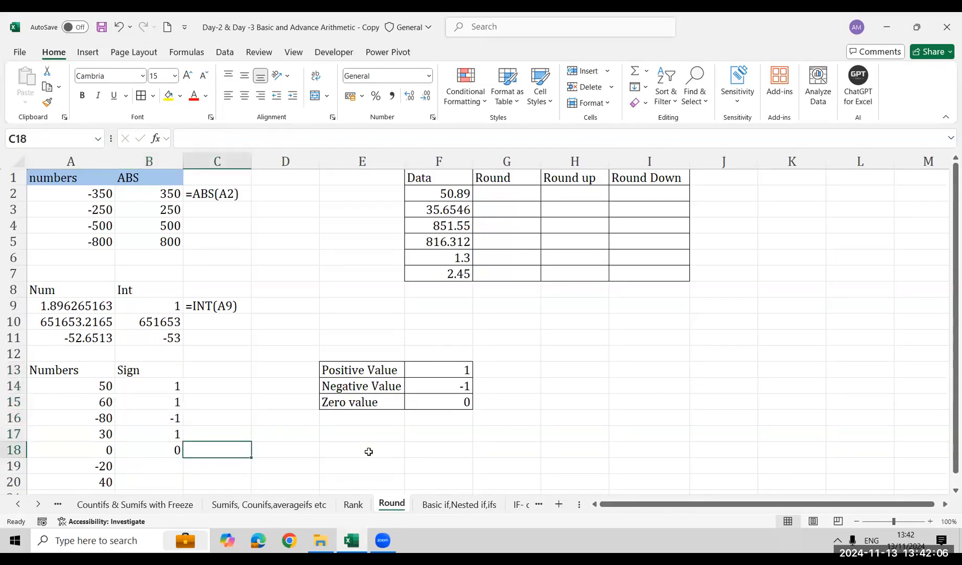
Start an equivalent IF formula in C14 that returns -1 when A14 is below zero: =IF(A14<0,-1,
{"action": "key", "text": "Left"}
{"action": "key", "text": "Up"}
{"action": "key", "text": "Up"}
{"action": "key", "text": "Up"}
{"action": "key", "text": "Up"}
{"action": "key", "text": "Right"}
{"action": "key", "text": "Down"}
{"action": "key", "text": "Down"}
{"action": "key", "text": "Down"}
{"action": "key", "text": "Up"}
{"action": "key", "text": "Up"}
{"action": "key", "text": "Up"}
{"action": "type", "text": "=IF("}
{"action": "key", "text": "Left"}
{"action": "key", "text": "Left"}
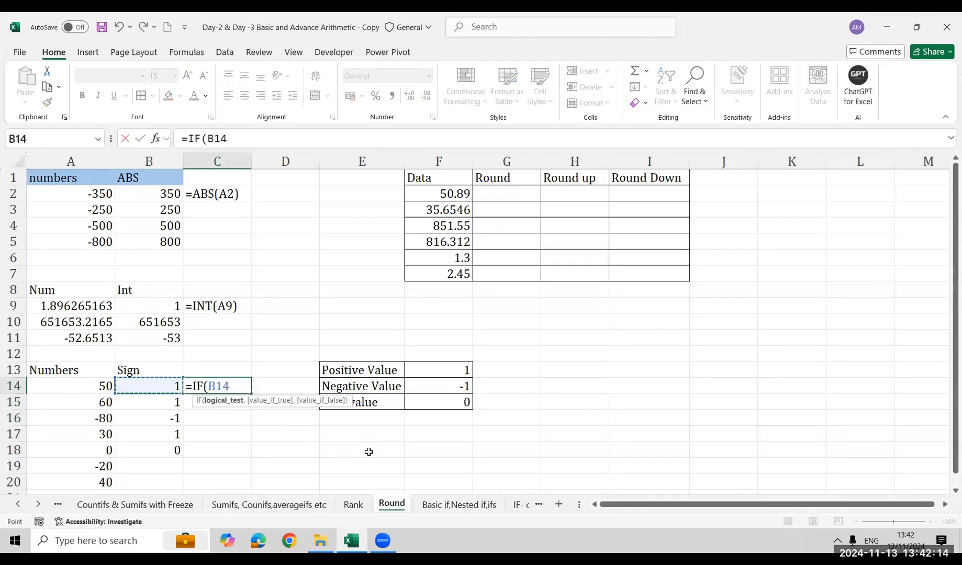
{"action": "type", "text": "<0,-1,"}
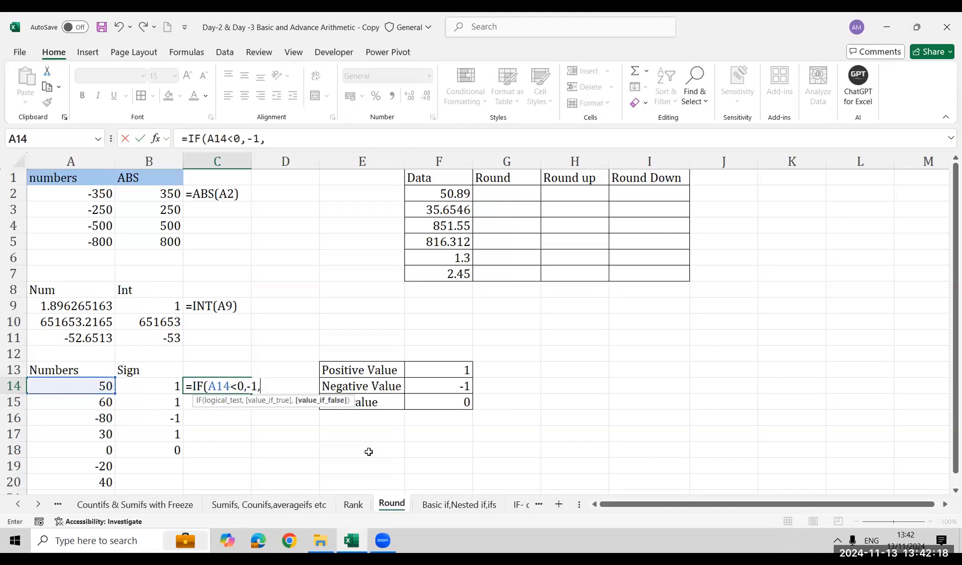
{"action": "type", "text": "IF("}
Complete the C14 formula with a nested IF(A14>0,1,0) for positive and zero values
{"action": "key", "text": "Left"}
{"action": "key", "text": "Left"}
{"action": "type", "text": "<"}
{"action": "key", "text": "BackSpace"}
{"action": "type", "text": "?"}
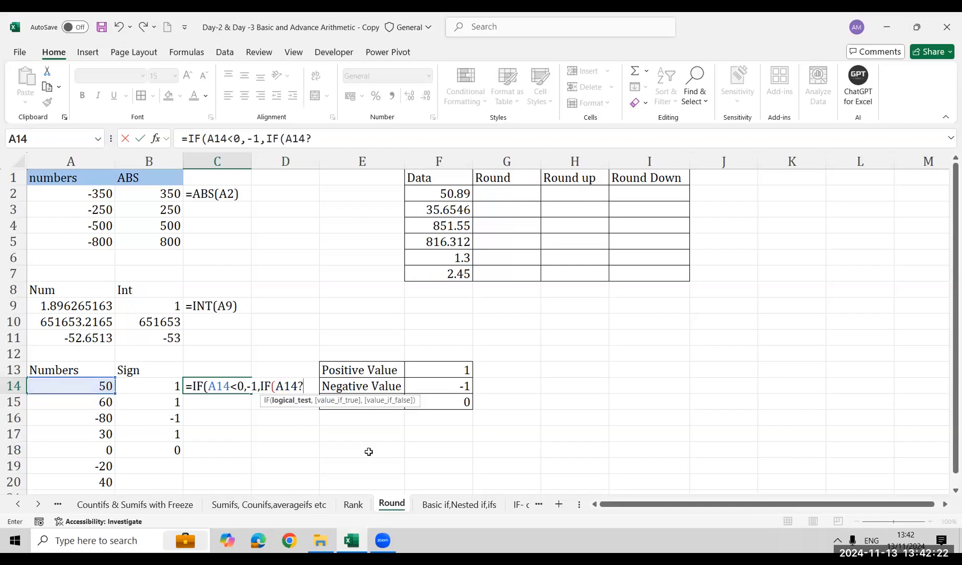
{"action": "key", "text": "BackSpace"}
{"action": "type", "text": ">1"}
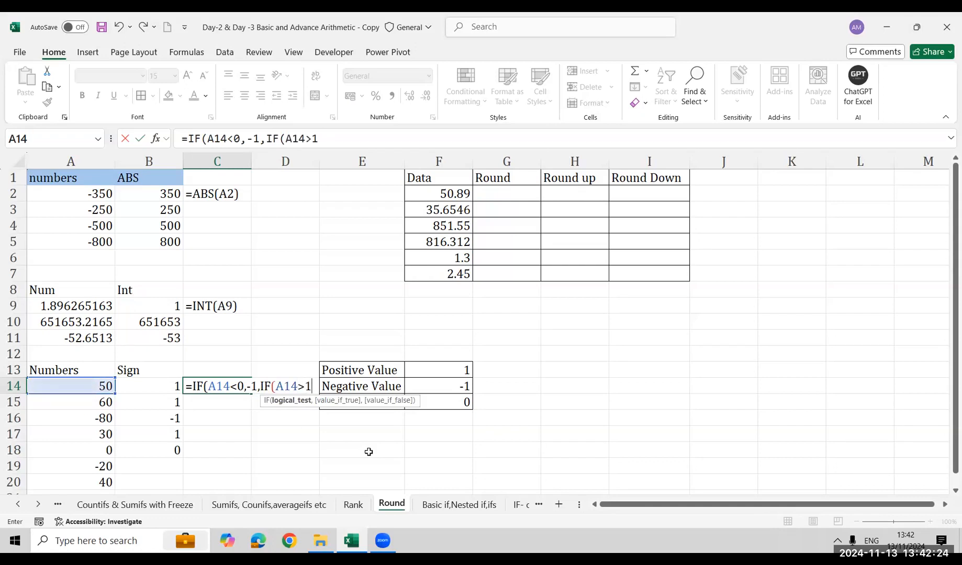
{"action": "key", "text": "BackSpace"}
{"action": "type", "text": "0,"}
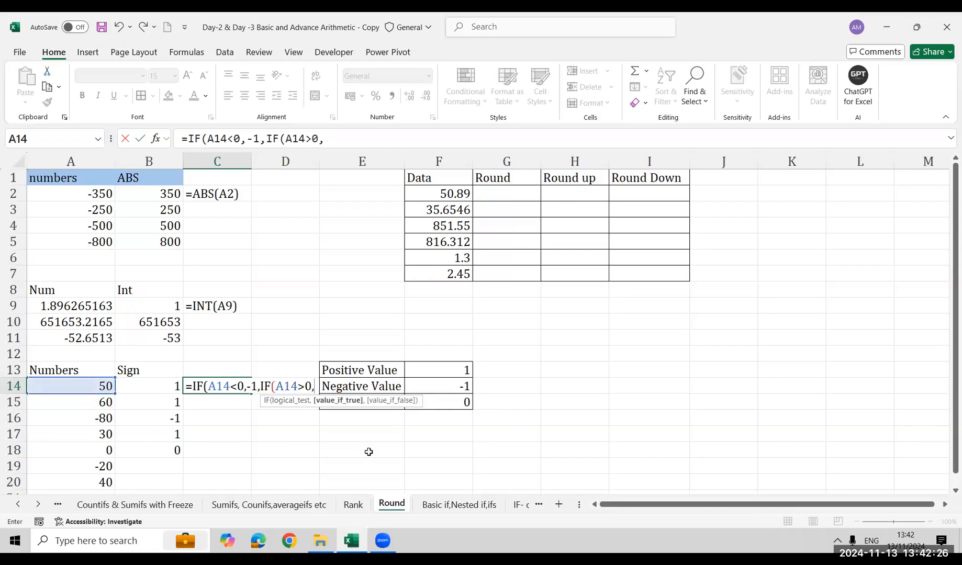
{"action": "type", "text": "1,0)"}
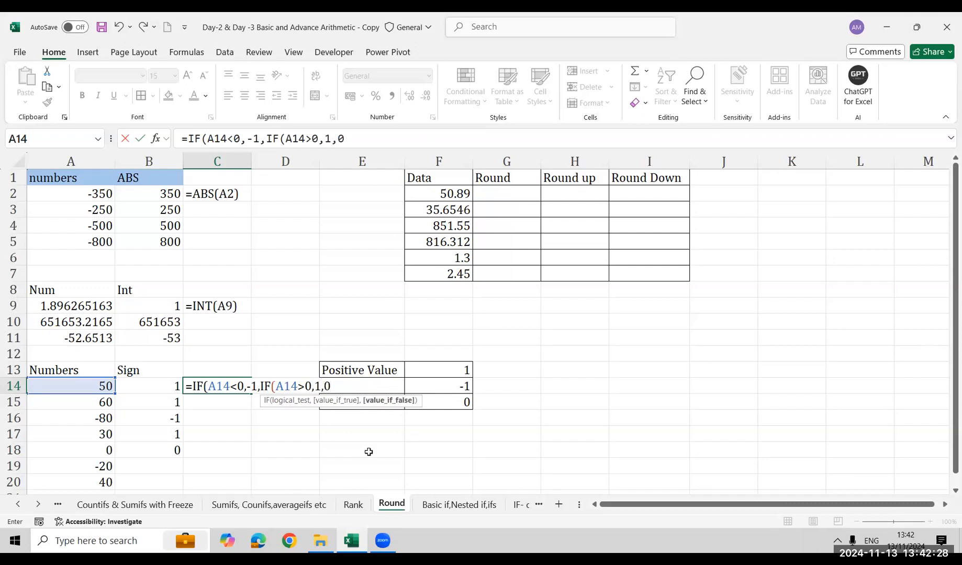
{"action": "key", "text": "Return"}
{"action": "key", "text": "Return"}
Fill the nested IF formula from C14 down to C18
{"action": "key", "text": "Left"}
{"action": "key", "text": "Down"}
{"action": "key", "text": "Down"}
{"action": "key", "text": "Down"}
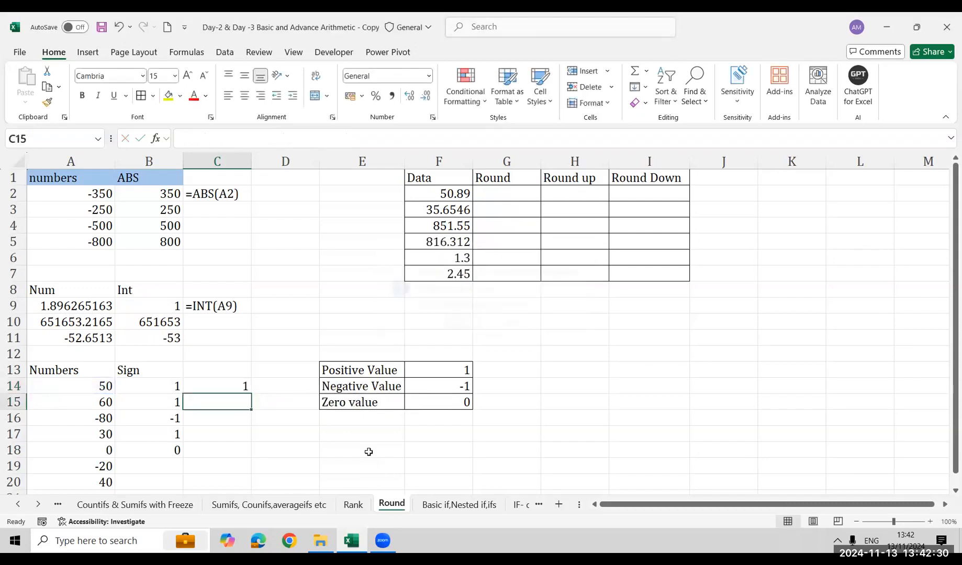
{"action": "key", "text": "Right"}
{"action": "key", "text": "shift+Up"}
{"action": "key", "text": "shift+Up"}
{"action": "key", "text": "shift+Up"}
{"action": "key", "text": "shift+Up"}
{"action": "key", "text": "ctrl+d"}
Fill the SIGN and IF formulas in B18:C18 down to row 20
{"action": "key", "text": "Left"}
{"action": "key", "text": "Left"}
{"action": "key", "text": "Down"}
{"action": "key", "text": "Down"}
{"action": "key", "text": "Right"}
{"action": "key", "text": "shift+Up"}
{"action": "key", "text": "shift+Up"}
{"action": "key", "text": "shift+Right"}
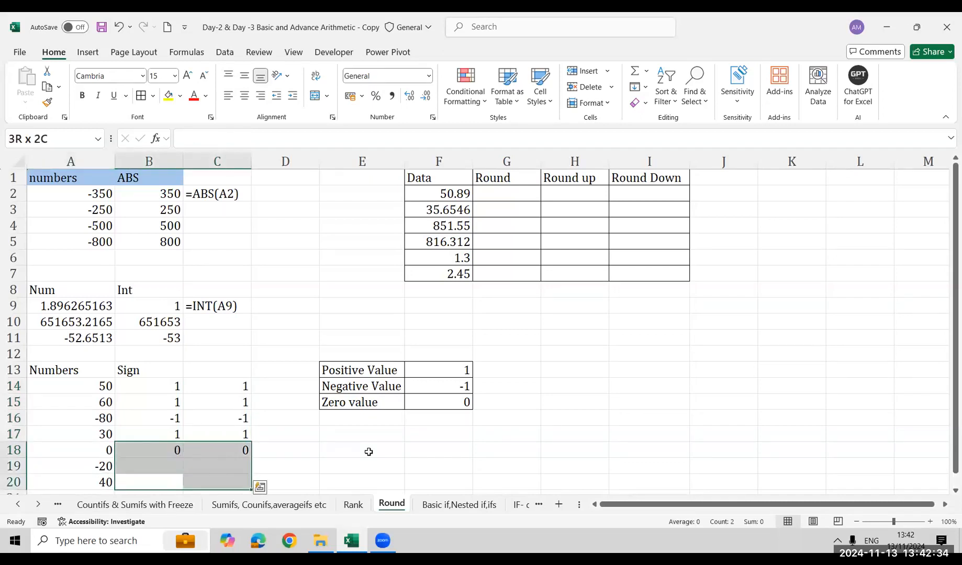
{"action": "key", "text": "ctrl+d"}
Show the nested IF formula as text in E18 with =FORMULATEXT(C14)
{"action": "key", "text": "Right"}
{"action": "key", "text": "Right"}
{"action": "key", "text": "Right"}
{"action": "key", "text": "Up"}
{"action": "key", "text": "Up"}
{"action": "type", "text": "=form"}
{"action": "key", "text": "Tab"}
{"action": "key", "text": "Left"}
{"action": "key", "text": "Left"}
{"action": "key", "text": "Up"}
{"action": "key", "text": "Up"}
{"action": "key", "text": "Up"}
{"action": "key", "text": "Up"}
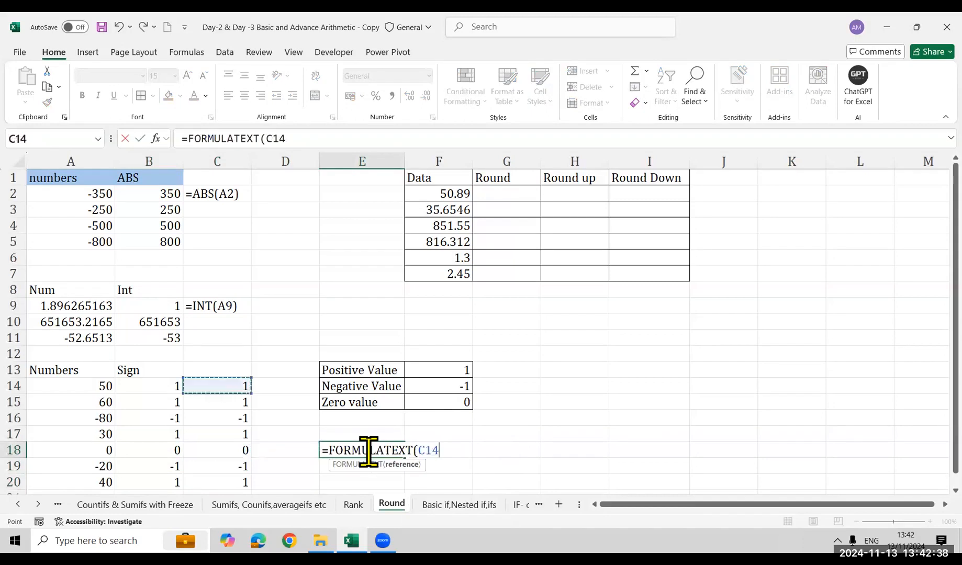
{"action": "key", "text": "Return"}
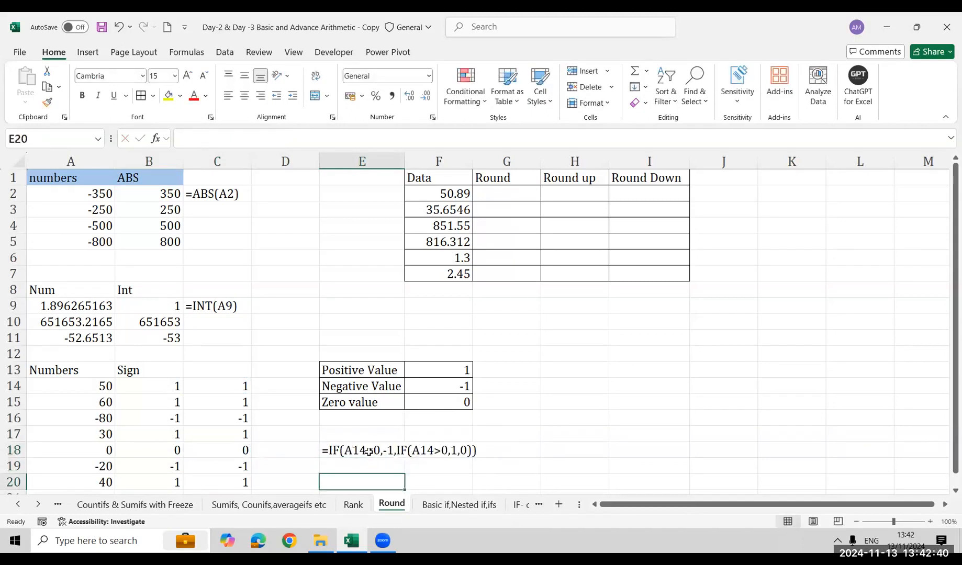
Enter =SIGN(B14) in E20
{"action": "type", "text": "=sig"}
{"action": "key", "text": "Left"}
{"action": "key", "text": "Left"}
{"action": "key", "text": "Left"}
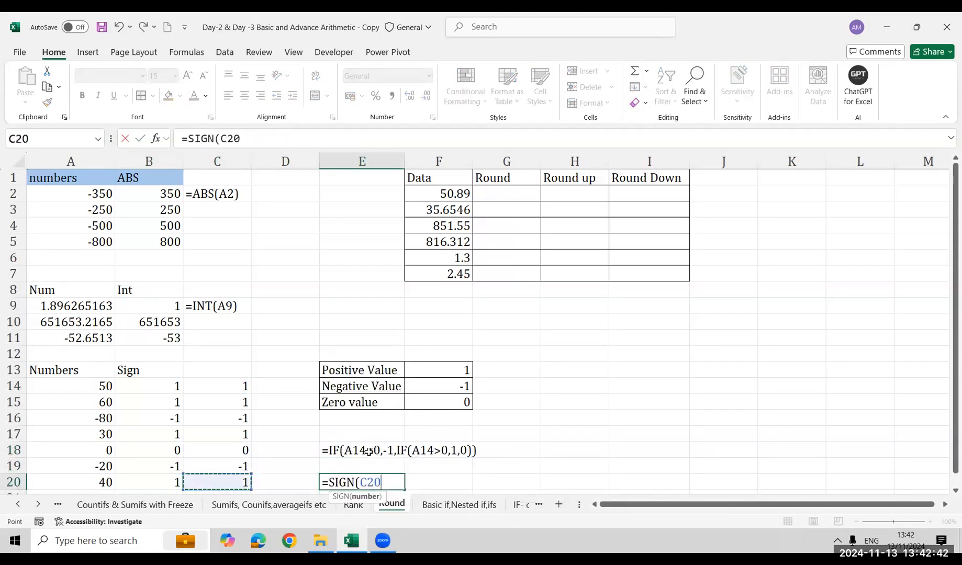
{"action": "key", "text": "ctrl+Up"}
{"action": "key", "text": "Down"}
{"action": "key", "text": "Return"}
Replace the content of E20 with =FORMULATEXT(B14) to show the SIGN formula as text
{"action": "key", "text": "Up"}
{"action": "key", "text": "Up"}
{"action": "key", "text": "Up"}
{"action": "key", "text": "Up"}
{"action": "key", "text": "Down"}
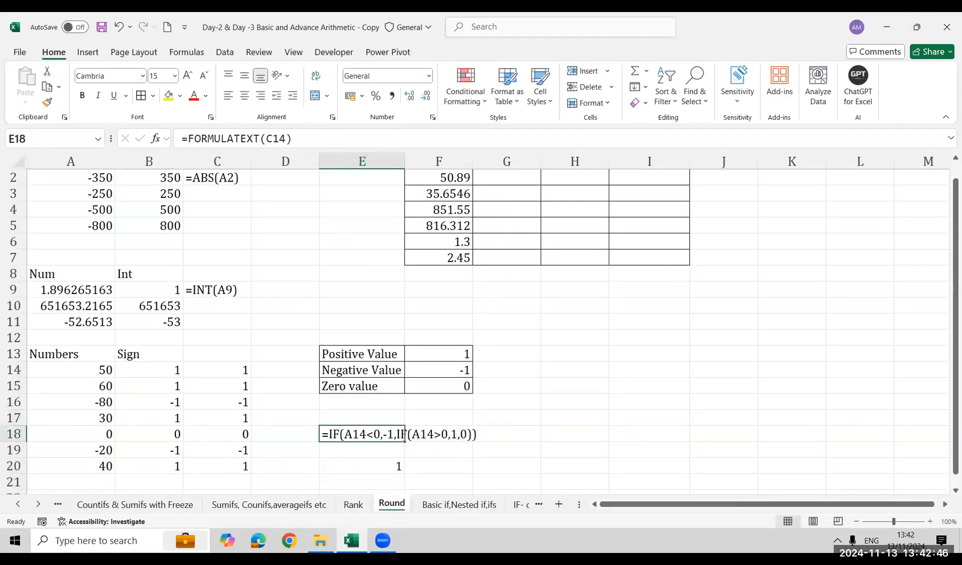
{"action": "key", "text": "Down"}
{"action": "key", "text": "Down"}
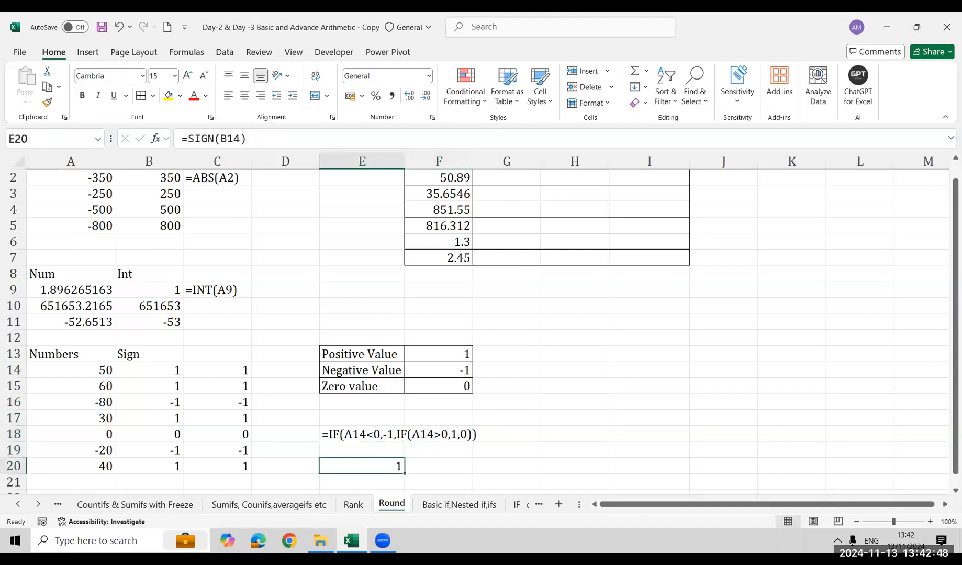
{"action": "type", "text": "=form"}
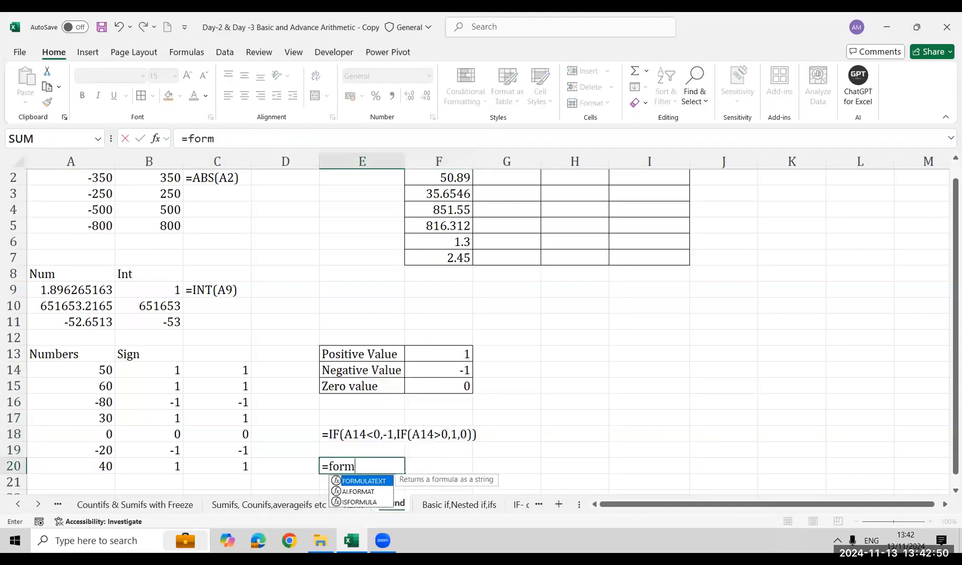
{"action": "key", "text": "Tab"}
{"action": "key", "text": "Left"}
{"action": "key", "text": "Left"}
Clear the nested IF results in C14:C20
{"action": "key", "text": "Left"}
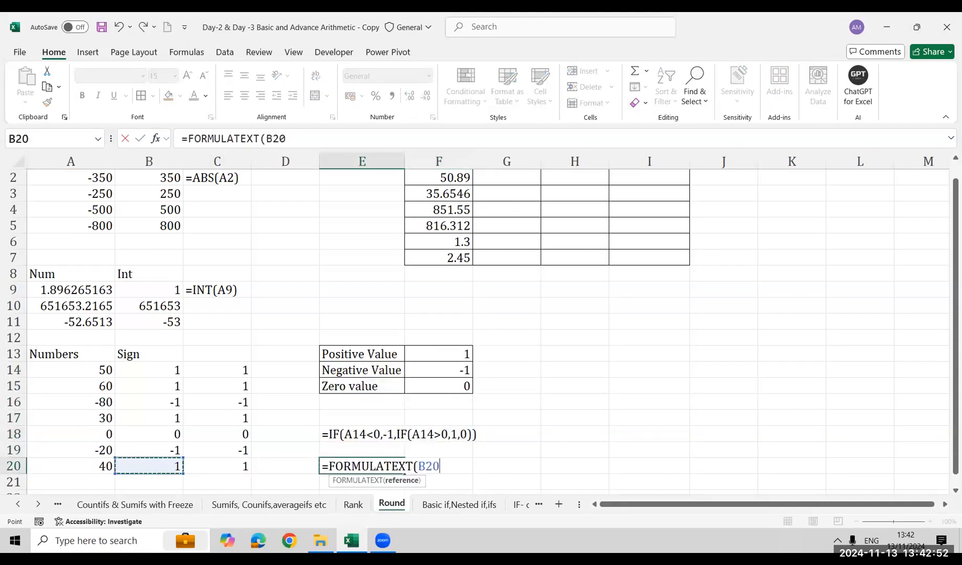
{"action": "key", "text": "Up"}
{"action": "key", "text": "Up"}
{"action": "key", "text": "Up"}
{"action": "key", "text": "Up"}
{"action": "key", "text": "Up"}
{"action": "key", "text": "Up"}
{"action": "key", "text": "Return"}
{"action": "key", "text": "Up"}
{"action": "key", "text": "Left"}
{"action": "key", "text": "Left"}
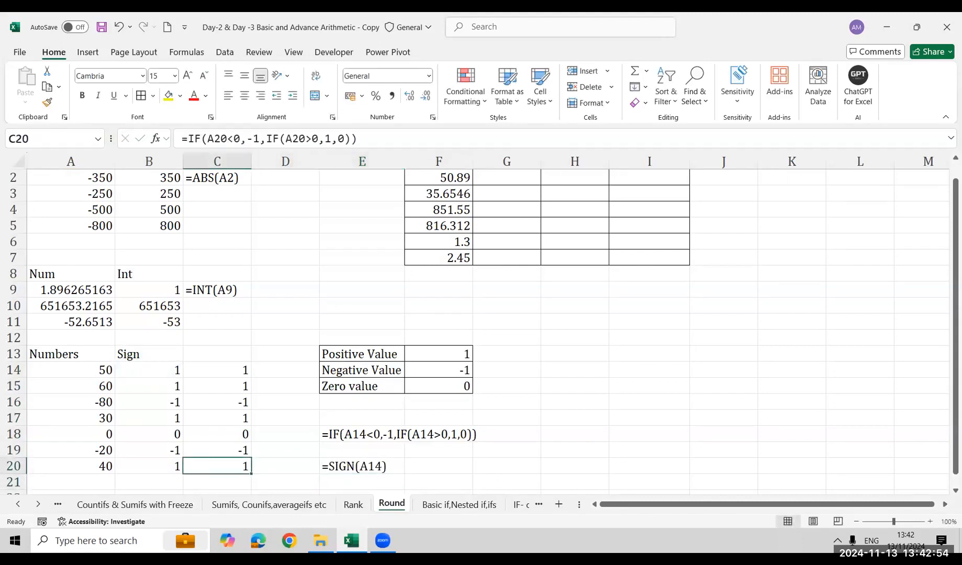
{"action": "key", "text": "ctrl+shift+Up"}
{"action": "key", "text": "Delete"}
Move the SIGN formula text from E20 to E16, directly under the legend
{"action": "key", "text": "Right"}
{"action": "key", "text": "Right"}
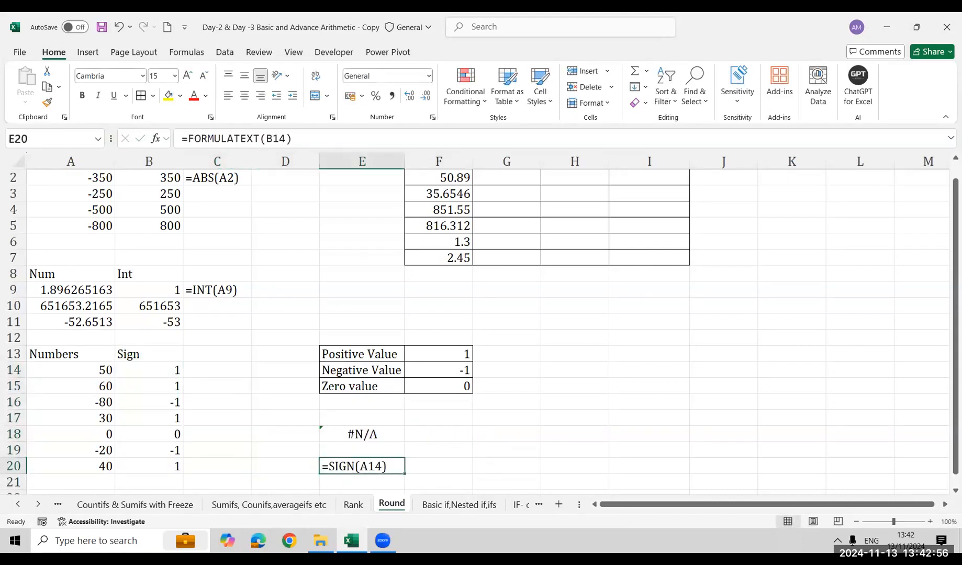
{"action": "key", "text": "ctrl+x"}
{"action": "key", "text": "Up"}
Move the SIGN formula text from E16 down to E17, leaving a blank row below the legend
{"action": "key", "text": "Up"}
{"action": "key", "text": "Up"}
{"action": "key", "text": "Up"}
{"action": "key", "text": "ctrl+v"}
{"action": "key", "text": "Return"}
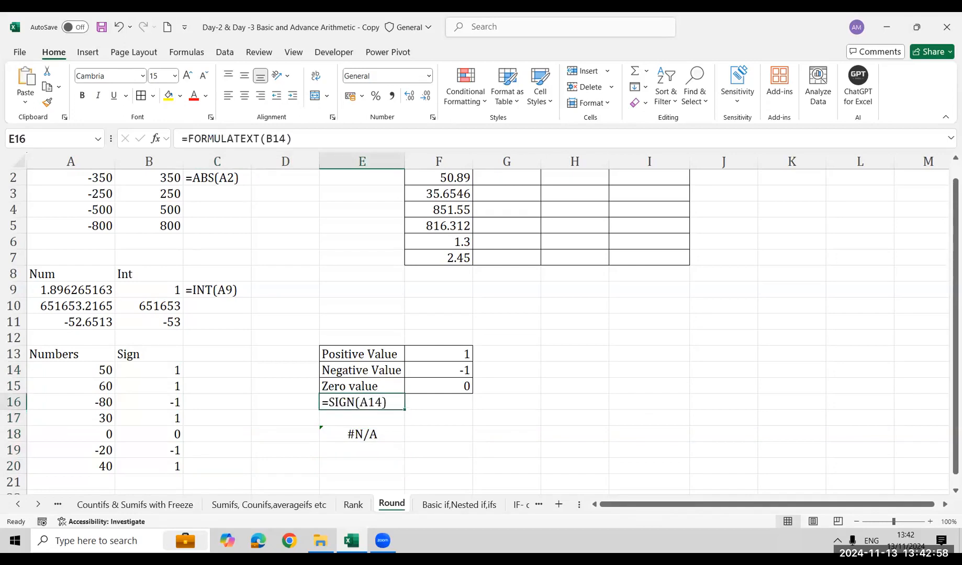
{"action": "key", "text": "Down"}
{"action": "key", "text": "Up"}
{"action": "key", "text": "Up"}
{"action": "key", "text": "Down"}
{"action": "key", "text": "Down"}
{"action": "key", "text": "Up"}
{"action": "key", "text": "Up"}
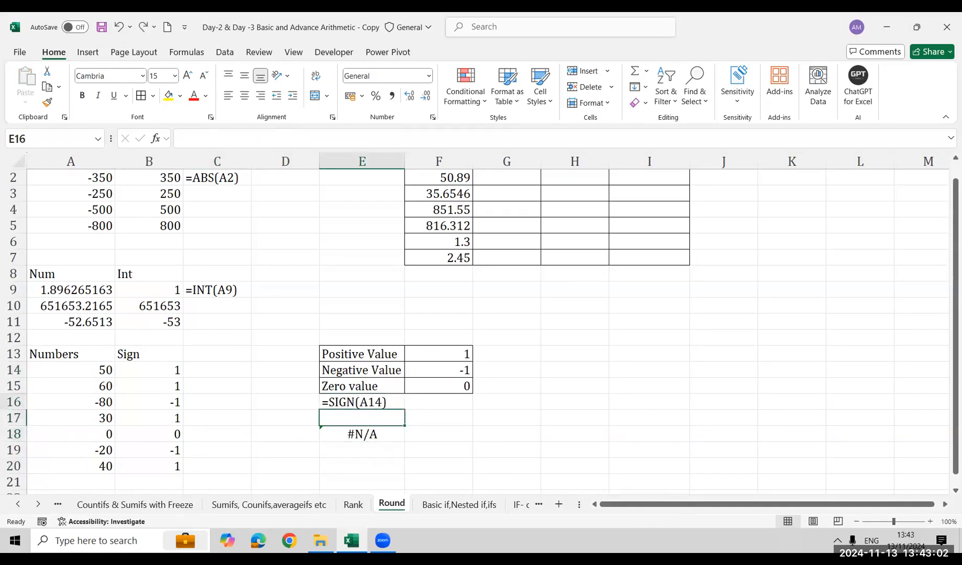
{"action": "key", "text": "ctrl+c"}
{"action": "key", "text": "Down"}
{"action": "key", "text": "ctrl+v"}
{"action": "key", "text": "Down"}
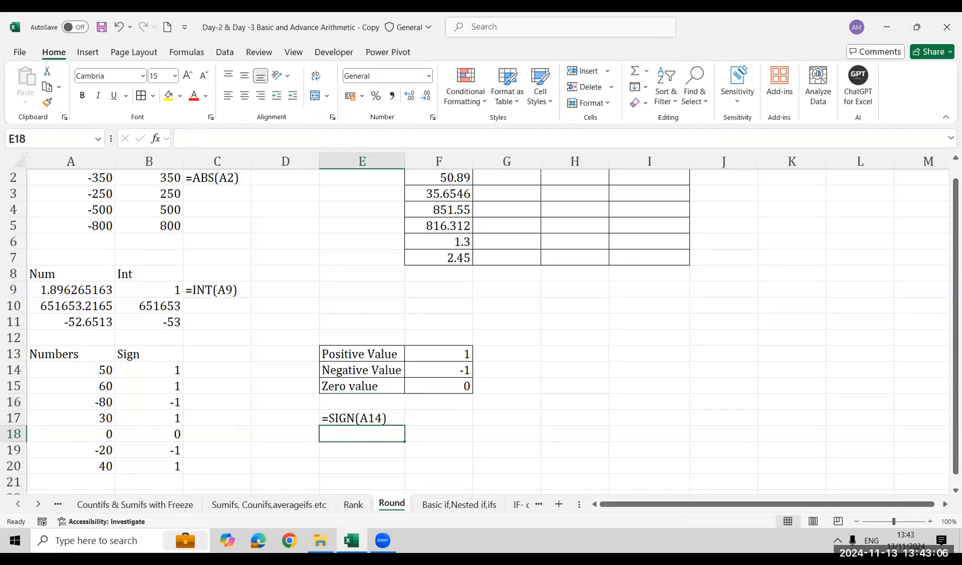
Undo the last change to E18, and clear the leftover FORMULATEXT formula from that cell
{"action": "key", "text": "Up"}
{"action": "key", "text": "ctrl+z"}
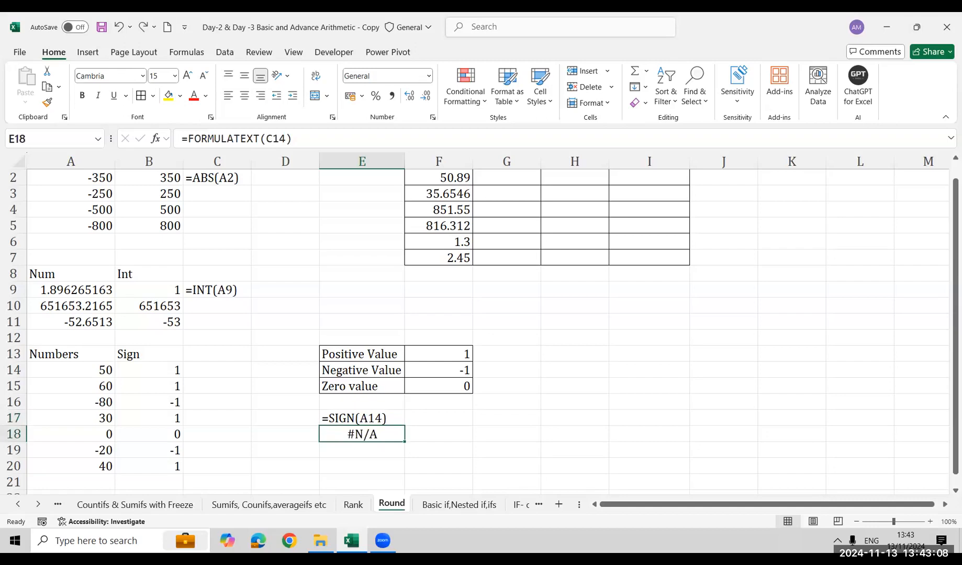
{"action": "key", "text": "Delete"}
{"action": "key", "text": "ctrl+c"}
{"action": "key", "text": "Escape"}
{"action": "key", "text": "Up"}
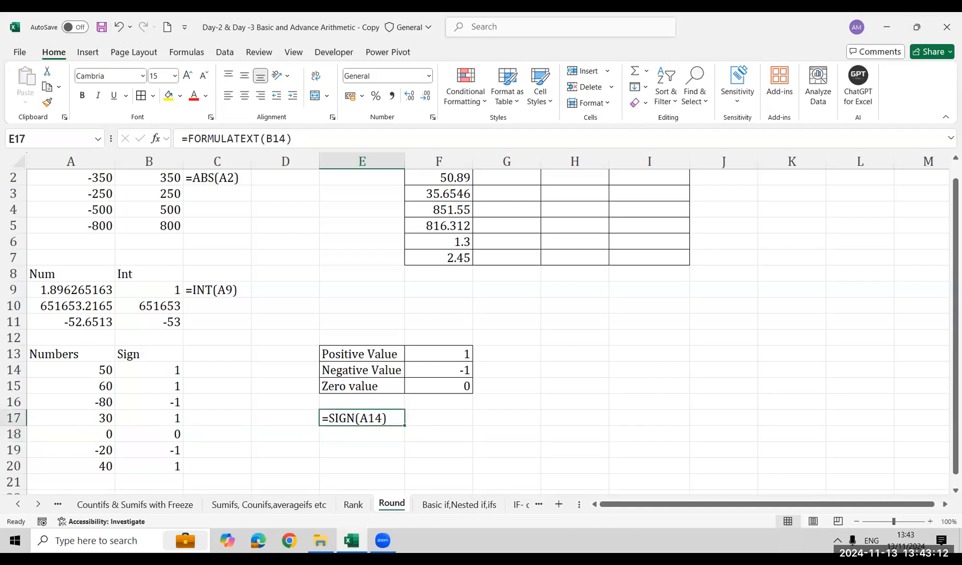
Move the SIGN formula text from E17 to C14, beside the first Sign result
{"action": "key", "text": "ctrl+c"}
{"action": "key", "text": "Left"}
{"action": "key", "text": "Left"}
{"action": "key", "text": "Up"}
{"action": "key", "text": "Up"}
{"action": "key", "text": "Up"}
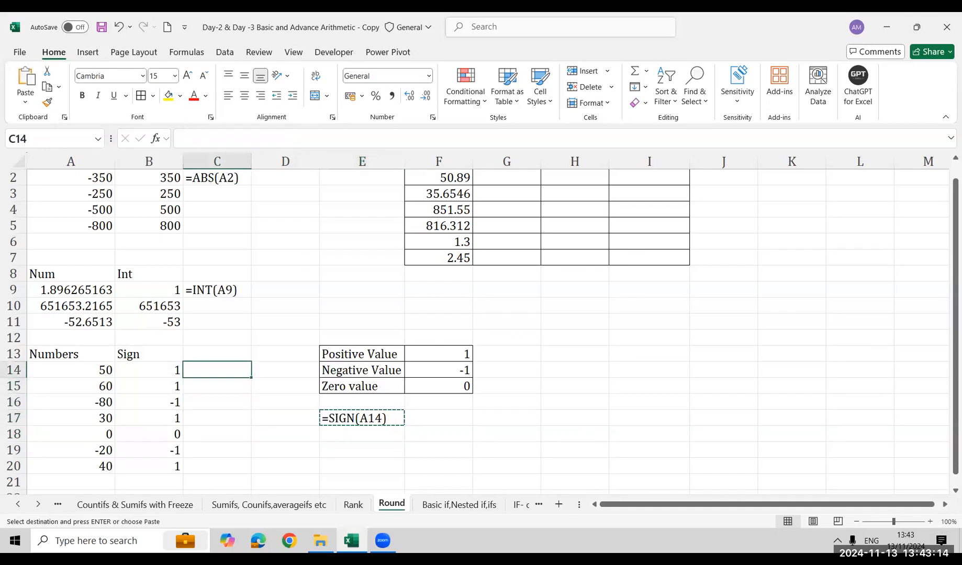
{"action": "key", "text": "ctrl+v"}
{"action": "key", "text": "Right"}
{"action": "key", "text": "Right"}
{"action": "key", "text": "Right"}
{"action": "key", "text": "Right"}
{"action": "key", "text": "Right"}
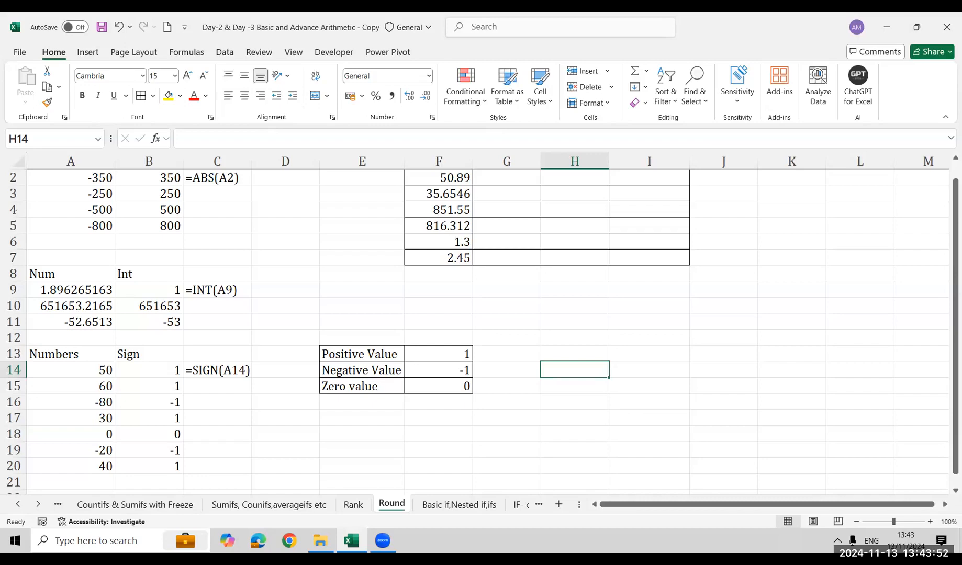
Examine the Round, Round up and Round Down headings in row 1 of the rounding table
{"action": "key", "text": "Up"}
{"action": "key", "text": "ctrl+Up"}
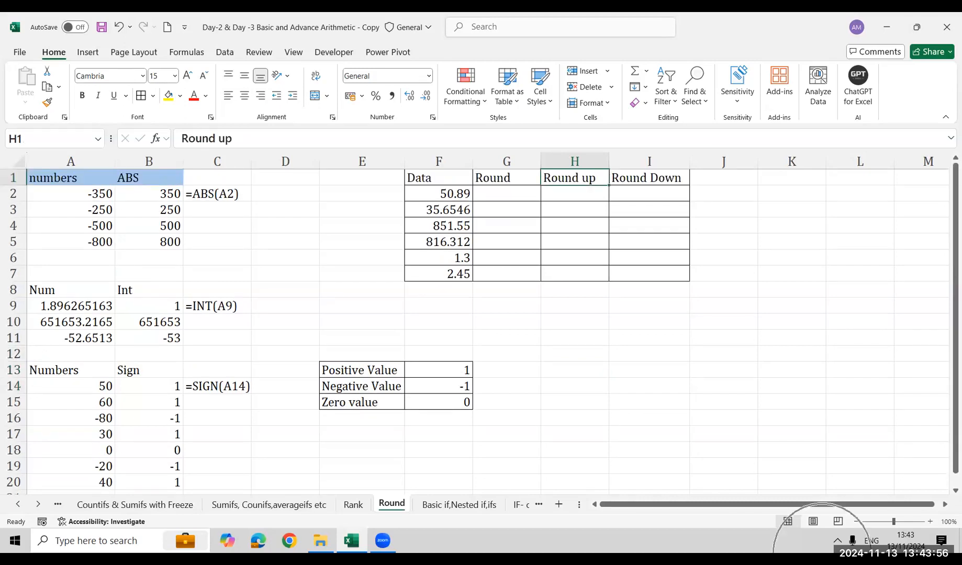
{"action": "key", "text": "Left"}
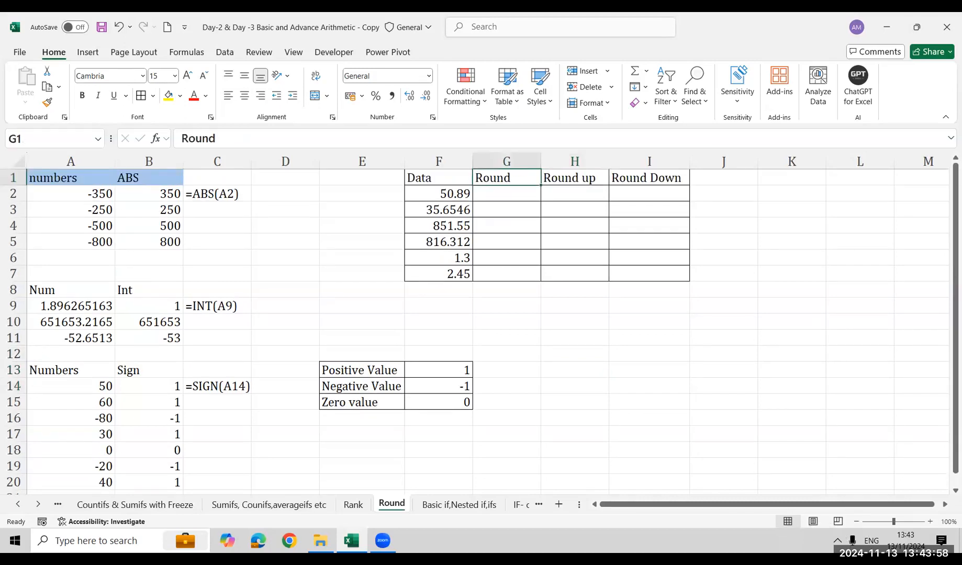
{"action": "key", "text": "Right"}
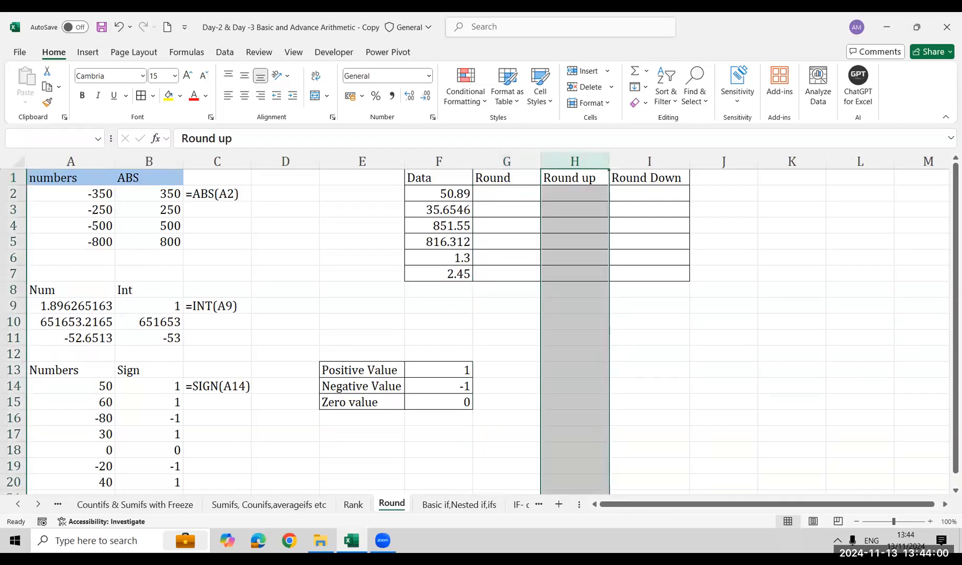
{"action": "key", "text": "Right"}
{"action": "key", "text": "ctrl+space"}
{"action": "key", "text": "Up"}
{"action": "key", "text": "Right"}
{"action": "key", "text": "Right"}
{"action": "key", "text": "Right"}
{"action": "key", "text": "Right"}
{"action": "key", "text": "Right"}
{"action": "key", "text": "Right"}
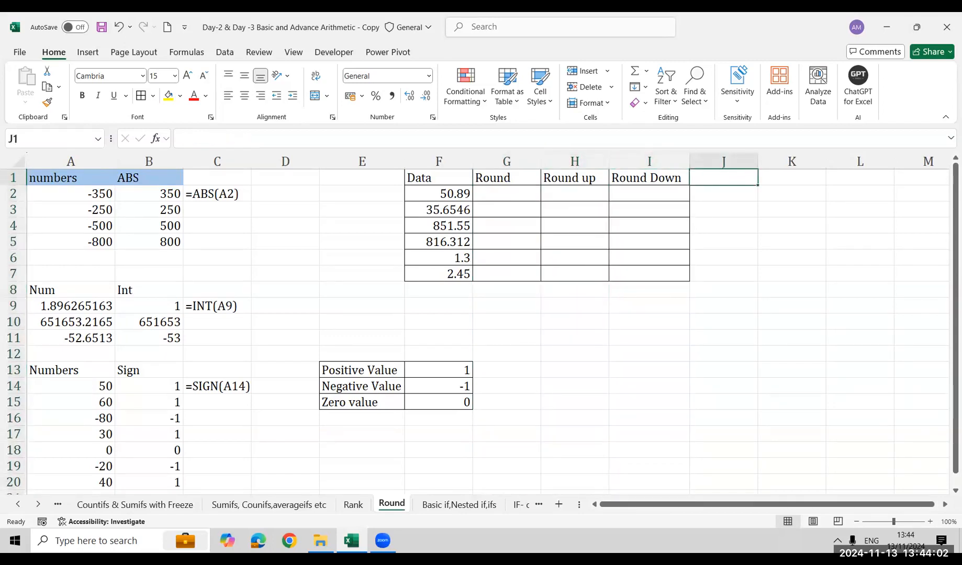
Enter the sample number 500.4 in cell M3, in the empty area beside the rounding table
{"action": "key", "text": "Right"}
{"action": "key", "text": "Right"}
{"action": "key", "text": "Right"}
{"action": "key", "text": "Left"}
{"action": "key", "text": "Left"}
{"action": "key", "text": "Down"}
{"action": "key", "text": "Down"}
{"action": "key", "text": "Left"}
{"action": "key", "text": "Left"}
{"action": "key", "text": "Left"}
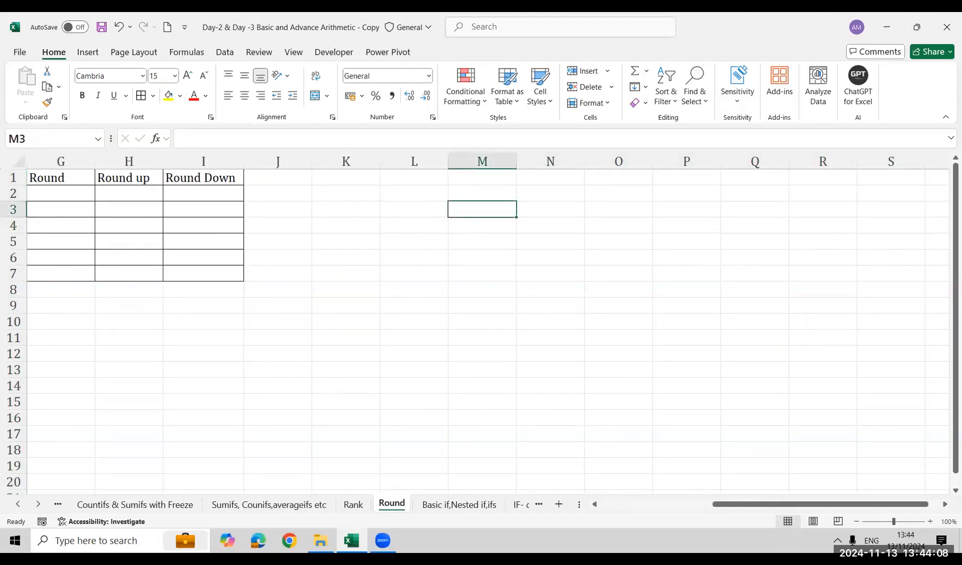
{"action": "type", "text": "500"}
{"action": "key", "text": "Return"}
{"action": "key", "text": "Up"}
{"action": "type", "text": "5000.4"}
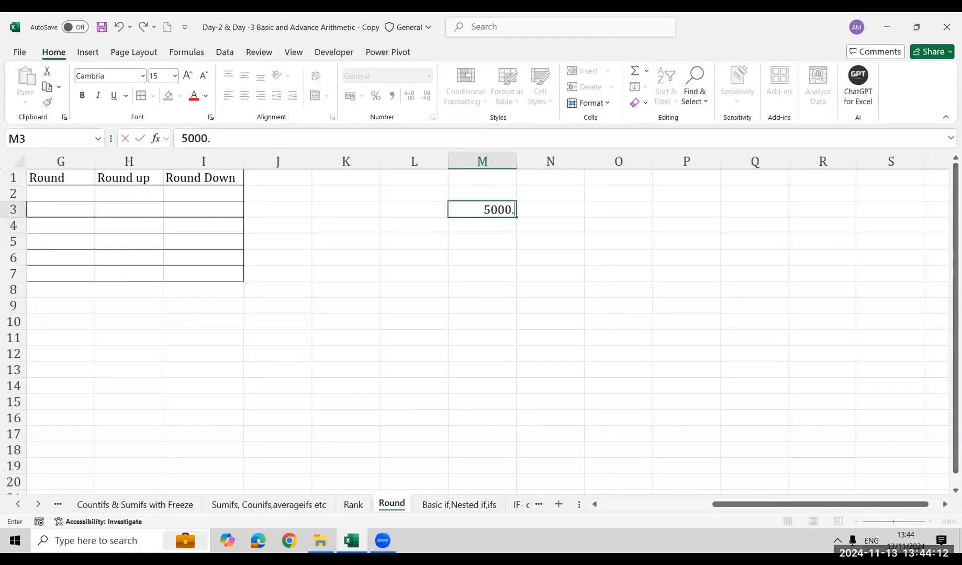
{"action": "key", "text": "BackSpace"}
{"action": "key", "text": "BackSpace"}
{"action": "key", "text": "BackSpace"}
{"action": "type", "text": ".40"}
{"action": "key", "text": "Return"}
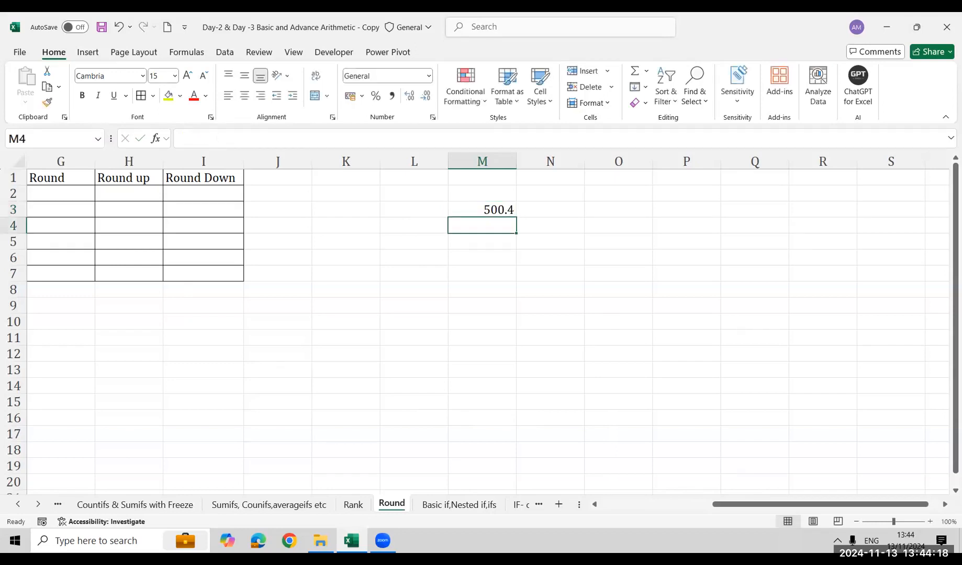
{"action": "key", "text": "Up"}
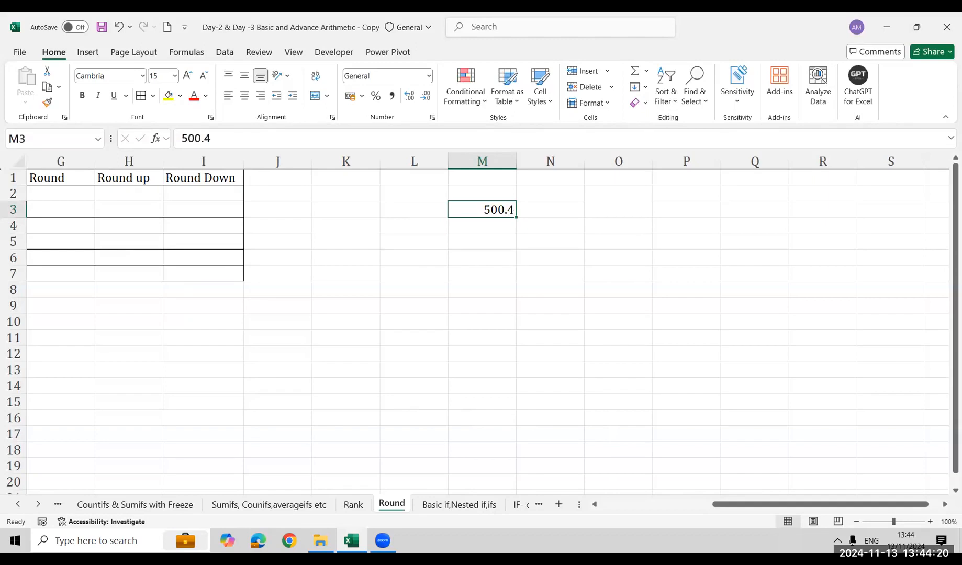
Add the sample number 500.5 in cell M4
{"action": "key", "text": "Down"}
{"action": "type", "text": "500."}
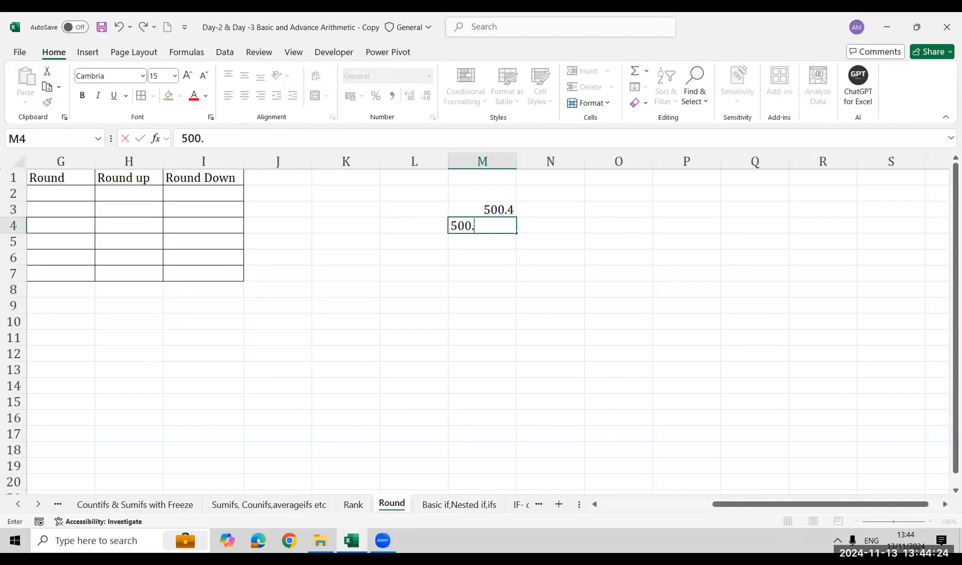
{"action": "type", "text": "8"}
{"action": "key", "text": "BackSpace"}
{"action": "type", "text": "5"}
{"action": "key", "text": "Return"}
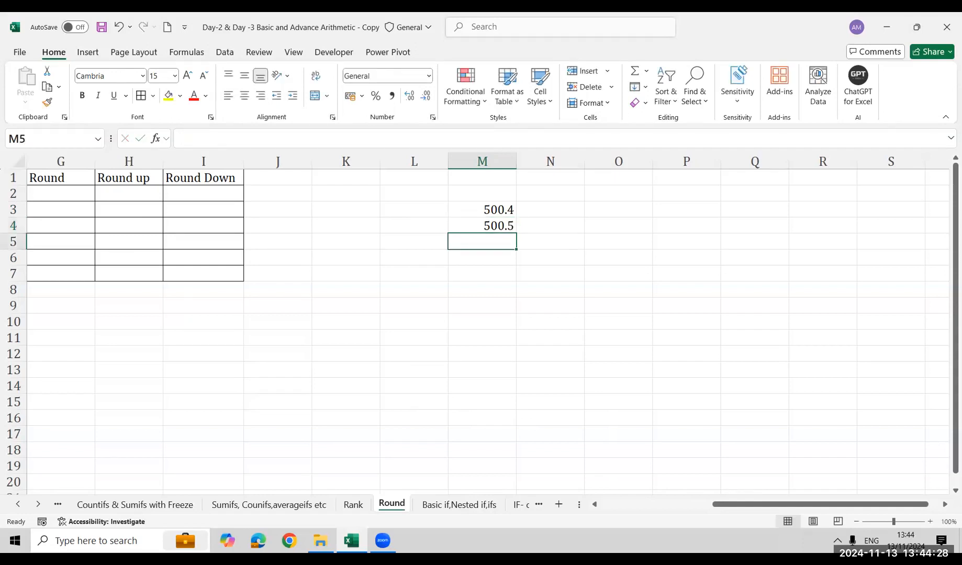
Add the whole number 500 in cell M5, below the two decimal samples
{"action": "type", "text": "5000"}
{"action": "key", "text": "Return"}
{"action": "key", "text": "Up"}
{"action": "key", "text": "F2"}
{"action": "key", "text": "BackSpace"}
{"action": "key", "text": "Return"}
{"action": "key", "text": "Up"}
{"action": "key", "text": "Up"}
{"action": "key", "text": "Up"}
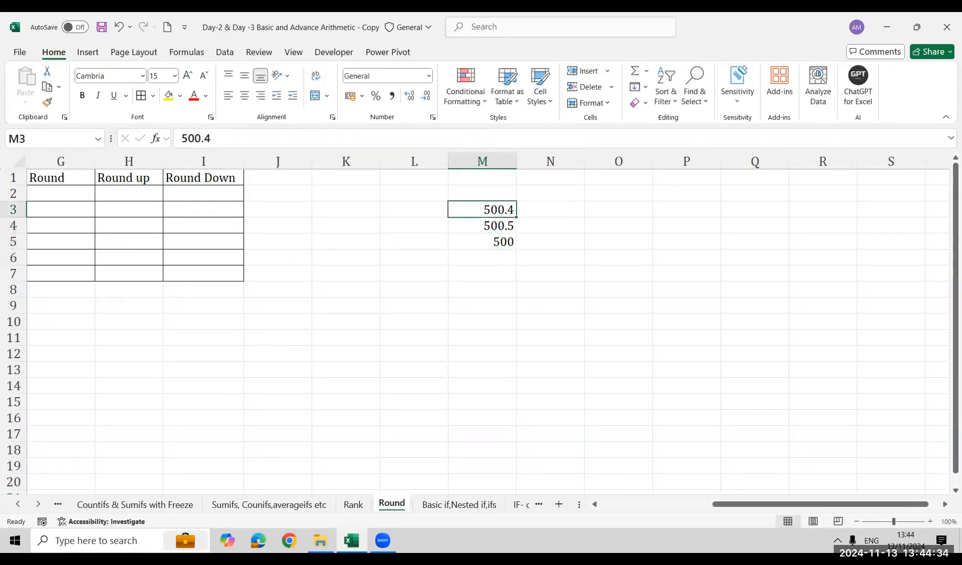
Round the first sample number to zero decimals in N3 with =ROUND(M3,0)
{"action": "key", "text": "Right"}
{"action": "type", "text": "="}
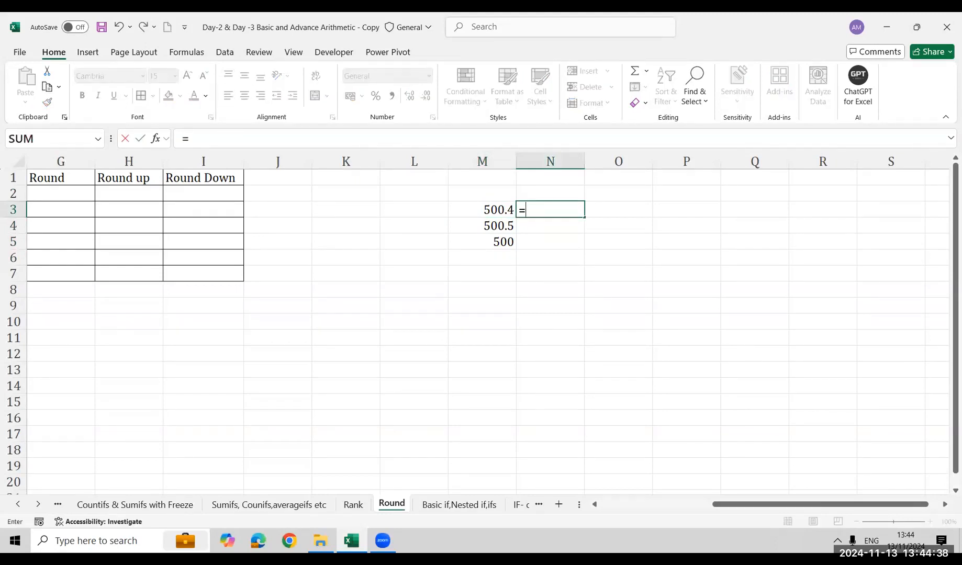
{"action": "type", "text": "rou"}
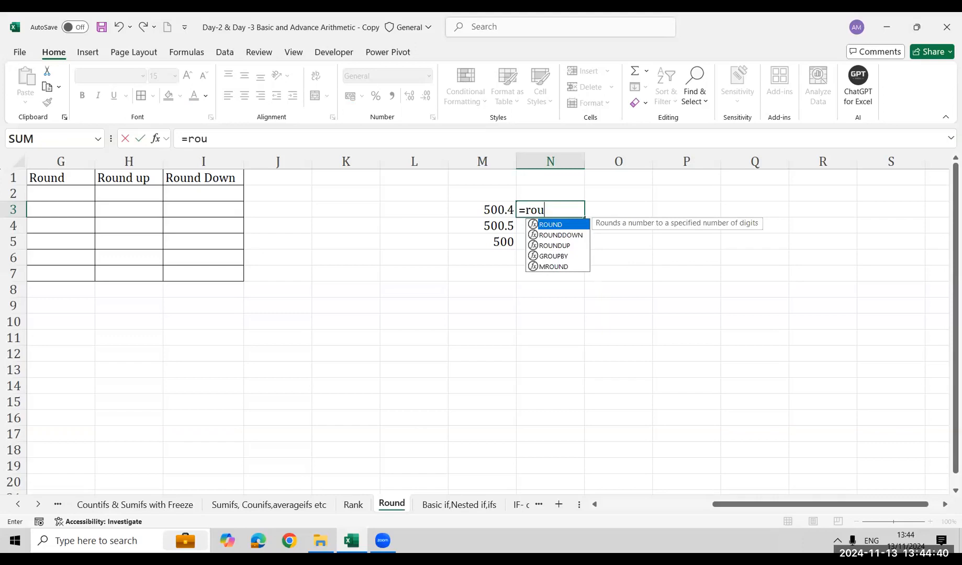
{"action": "key", "text": "Tab"}
{"action": "key", "text": "Left"}
{"action": "type", "text": ","}
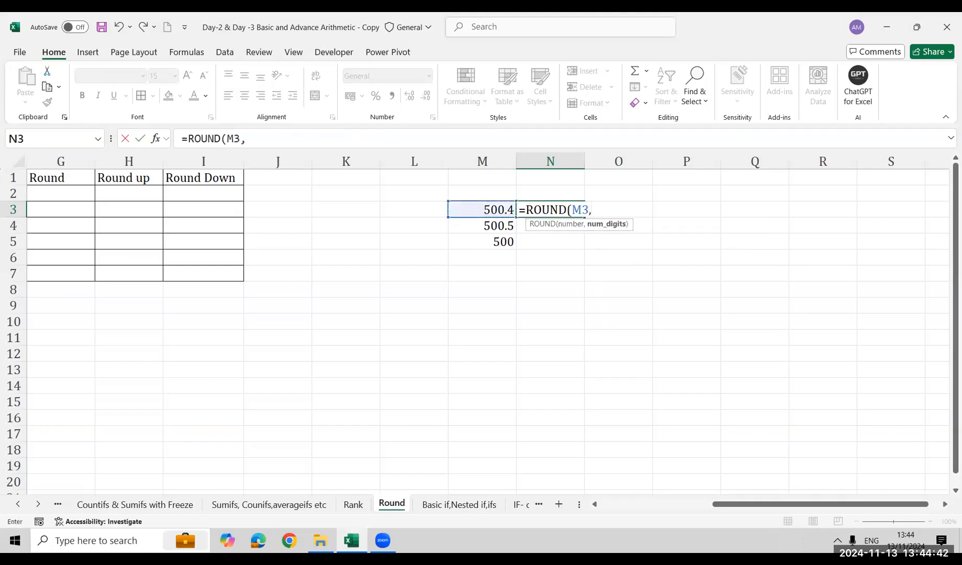
{"action": "type", "text": "0"}
{"action": "type", "text": ")"}
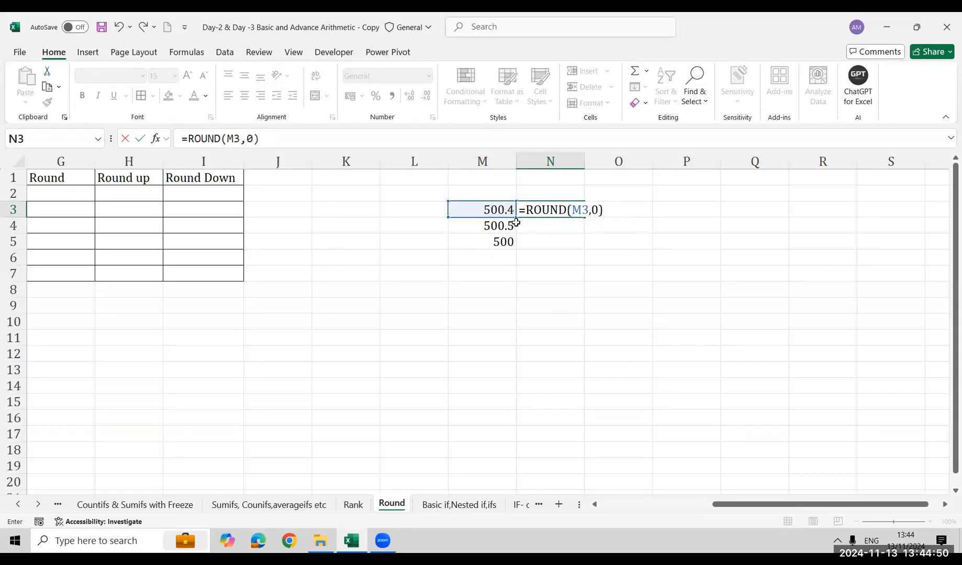
{"action": "key", "text": "Return"}
Fill the ROUND formula from N3 down to N4
{"action": "key", "text": "Up"}
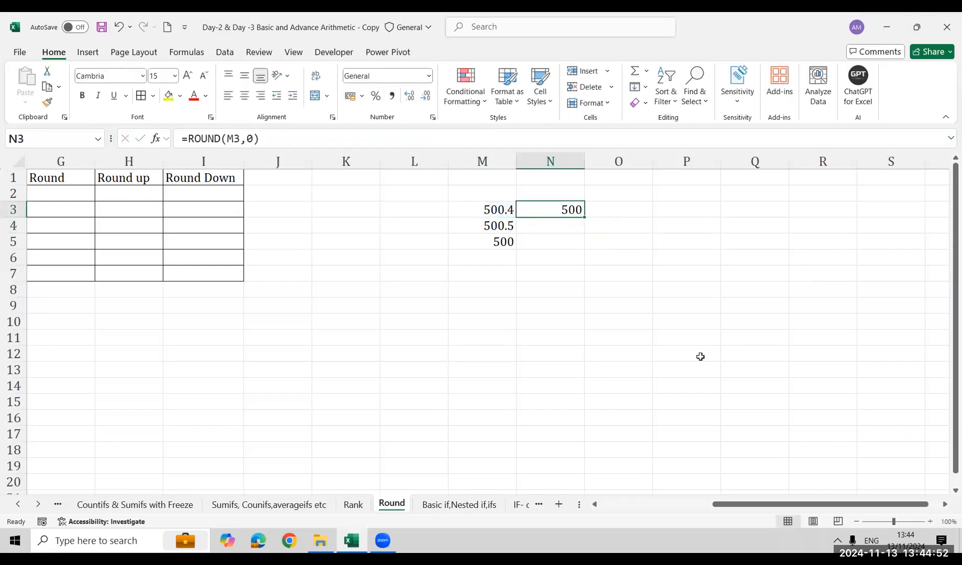
{"action": "key", "text": "shift+Down"}
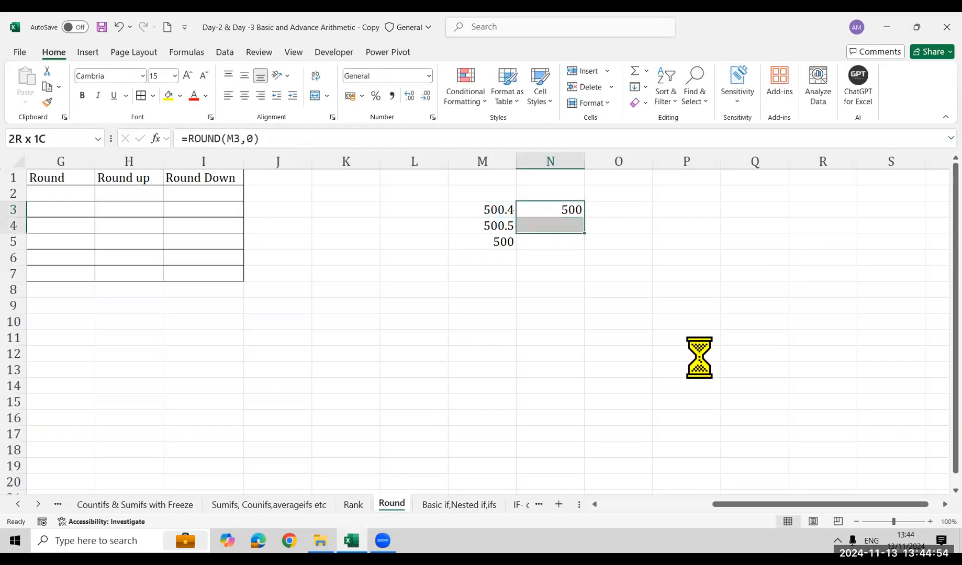
{"action": "key", "text": "ctrl+d"}
{"action": "key", "text": "Down"}
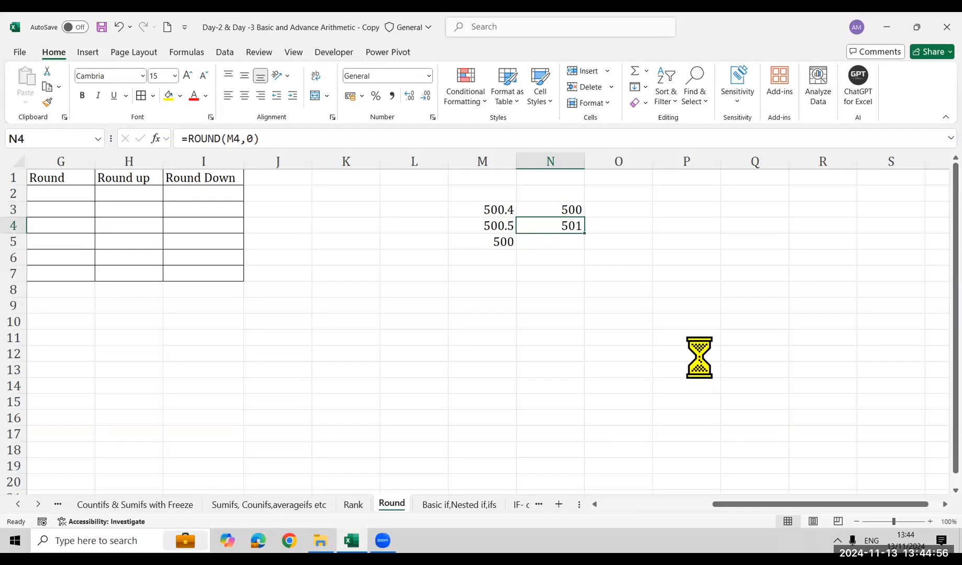
Note the rounding threshold above the samples: 0.5 in M1 and >= in L1
{"action": "key", "text": "Left"}
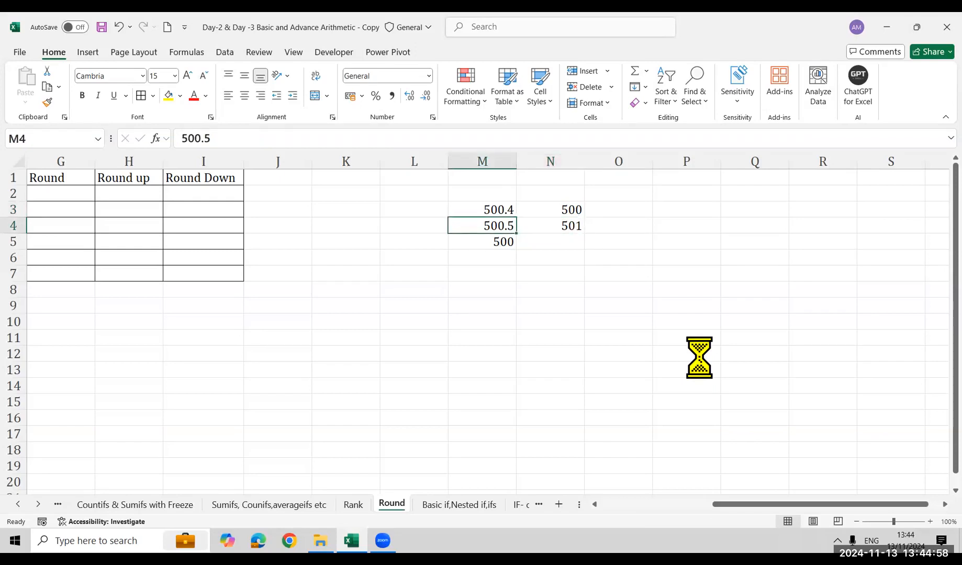
{"action": "key", "text": "Right"}
{"action": "key", "text": "Left"}
{"action": "key", "text": "Up"}
{"action": "key", "text": "Up"}
{"action": "key", "text": "Up"}
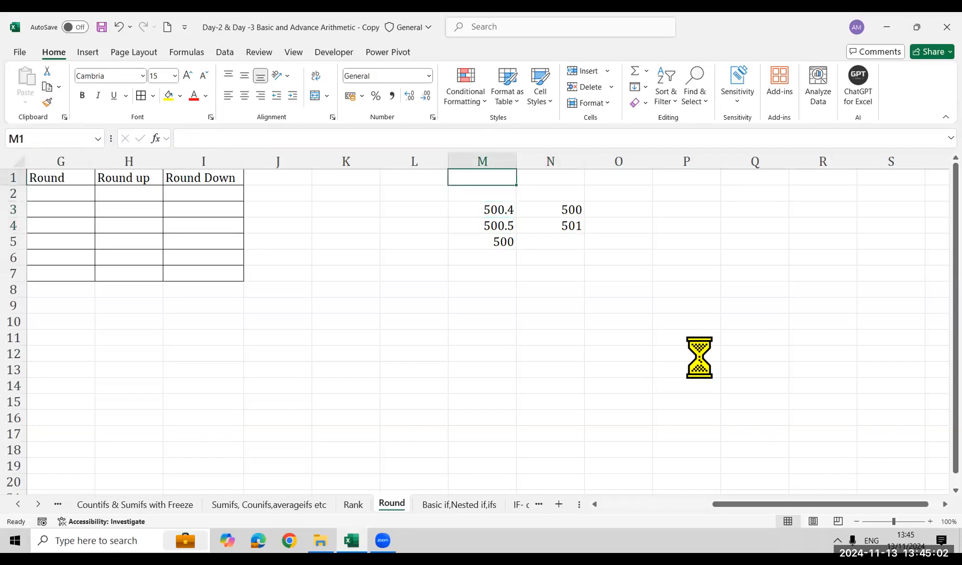
{"action": "type", "text": "0.5"}
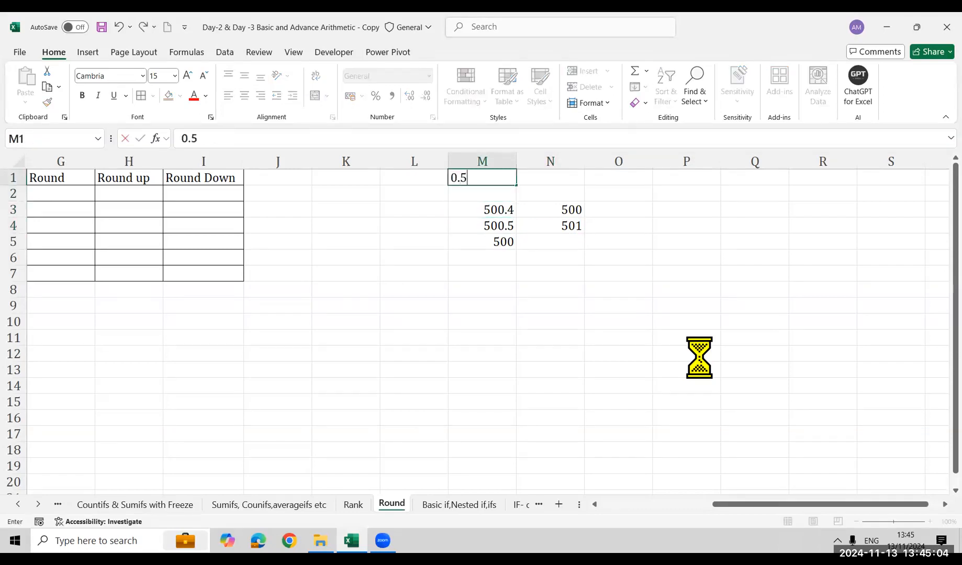
{"action": "key", "text": "Return"}
{"action": "key", "text": "Up"}
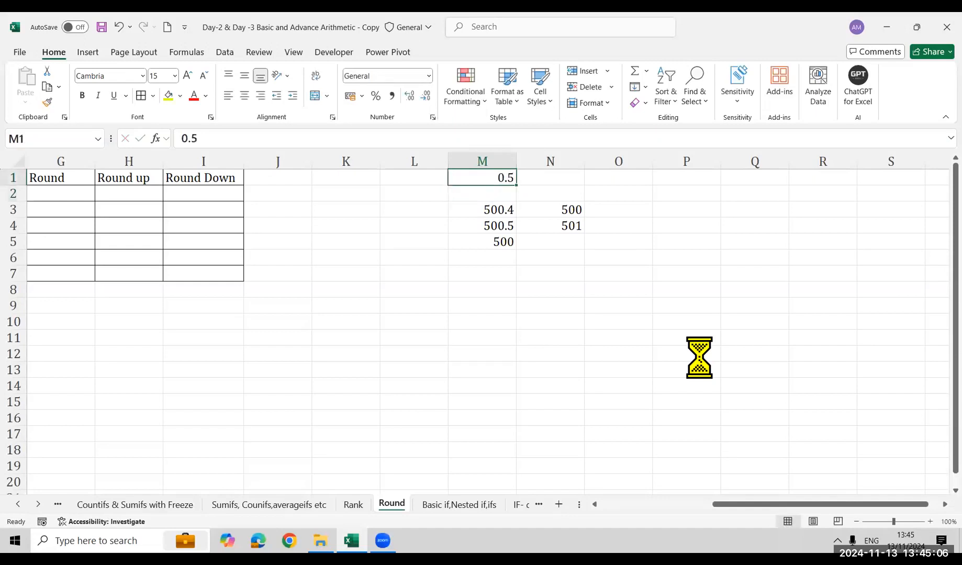
{"action": "key", "text": "Left"}
{"action": "type", "text": ">="}
{"action": "key", "text": "Return"}
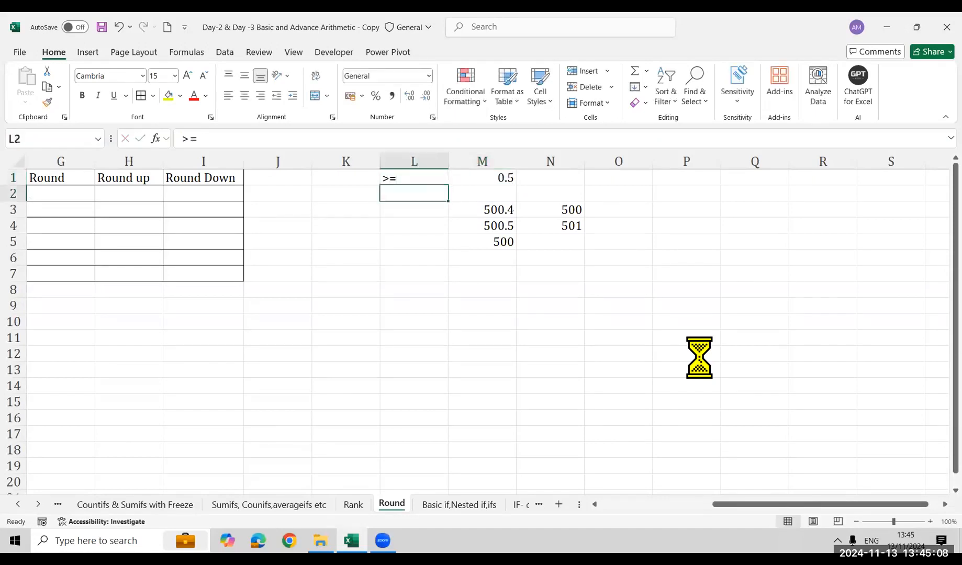
Compare the ROUND results in N3 and N4 with the 0.5 threshold in M1
{"action": "key", "text": "Up"}
{"action": "key", "text": "Right"}
{"action": "key", "text": "Right"}
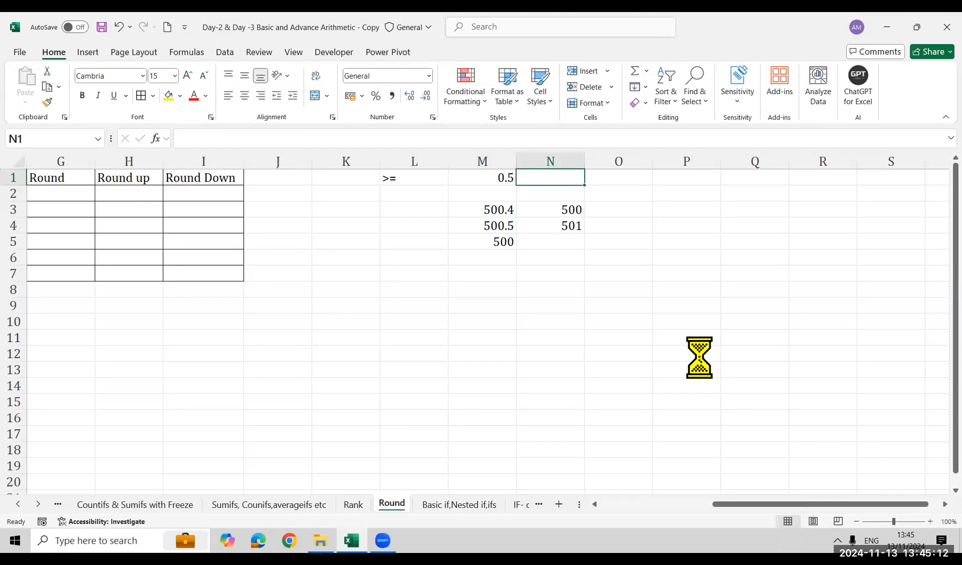
{"action": "key", "text": "Down"}
{"action": "key", "text": "Down"}
{"action": "key", "text": "Down"}
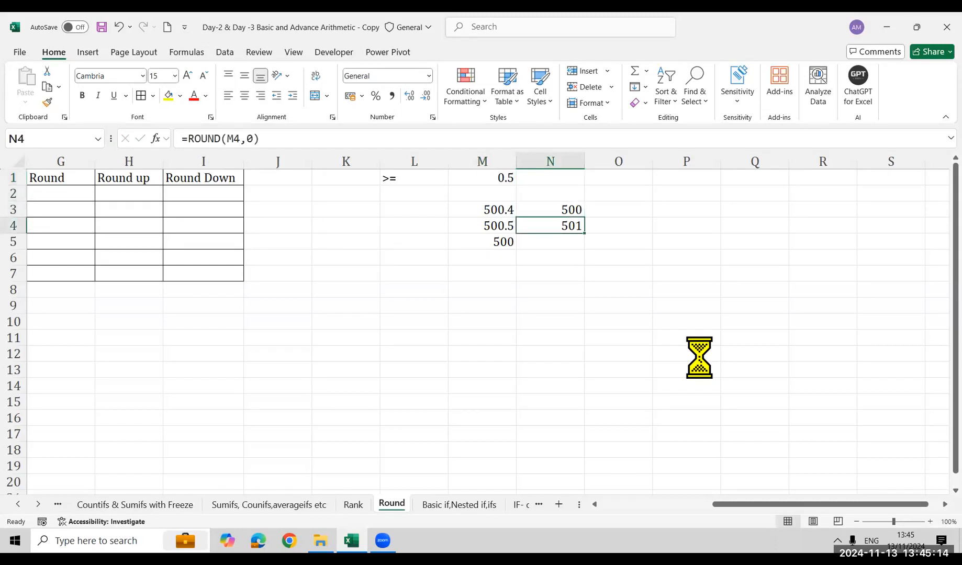
{"action": "key", "text": "Up"}
{"action": "key", "text": "Up"}
{"action": "key", "text": "Up"}
{"action": "key", "text": "Left"}
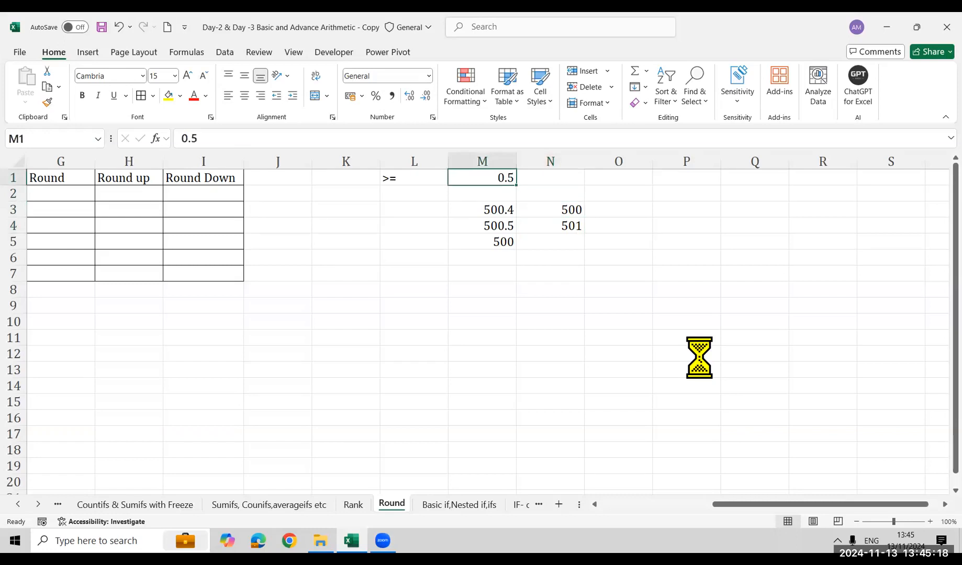
{"action": "key", "text": "Down"}
{"action": "key", "text": "Down"}
{"action": "key", "text": "Right"}
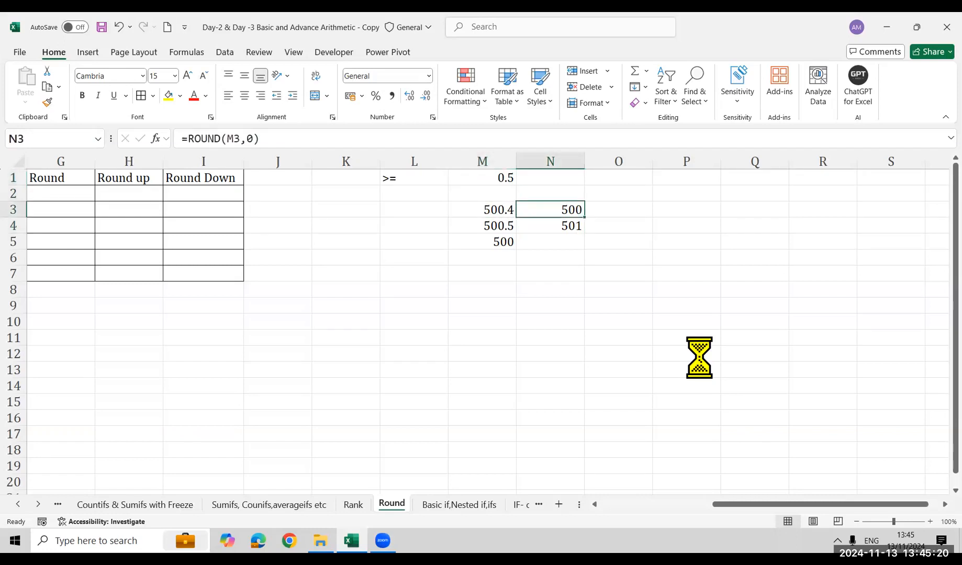
Clear the sample numbers and their rounded results from M3:N5
{"action": "key", "text": "Left"}
{"action": "key", "text": "shift+Right"}
{"action": "key", "text": "shift+Down"}
{"action": "key", "text": "shift+Down"}
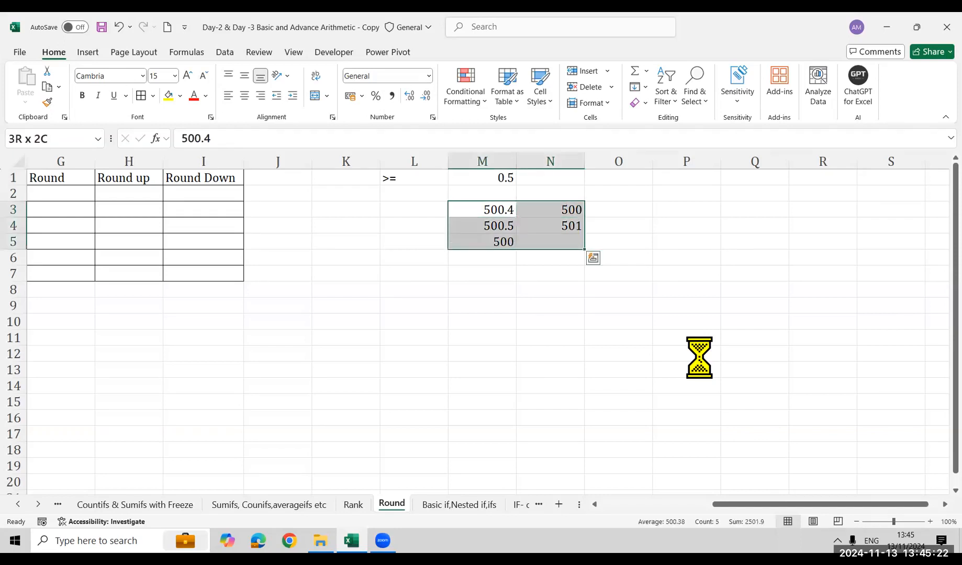
{"action": "key", "text": "Delete"}
Round the first Data value to one decimal in G2 with =ROUND(F2,1)
{"action": "key", "text": "Left"}
{"action": "key", "text": "ctrl+Left"}
{"action": "key", "text": "Left"}
{"action": "key", "text": "Right"}
{"action": "key", "text": "Right"}
{"action": "key", "text": "Up"}
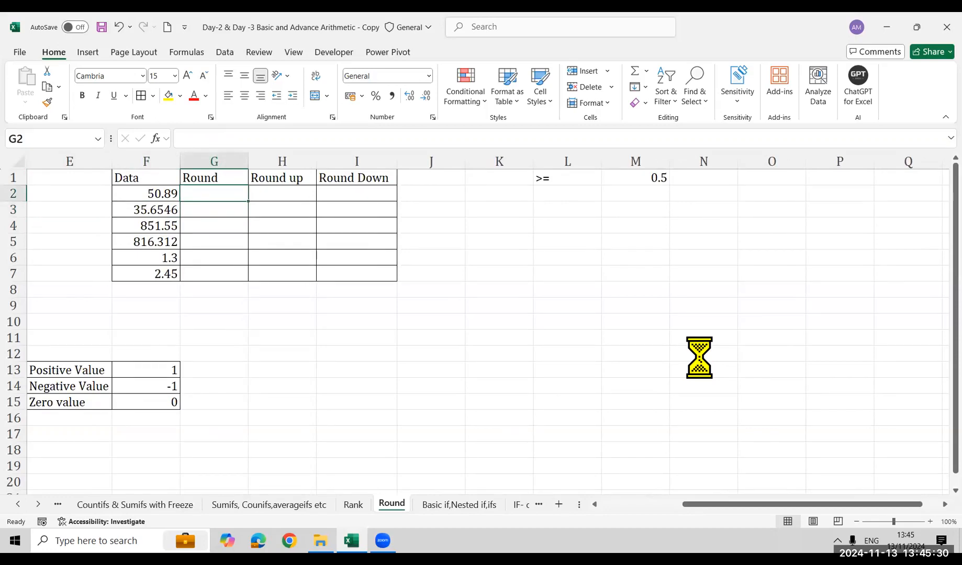
{"action": "type", "text": "=roun"}
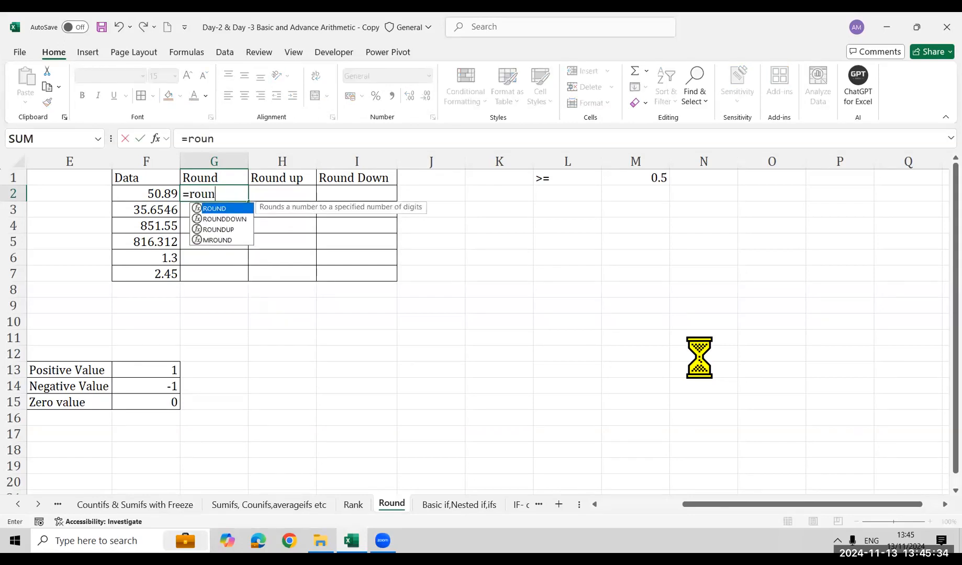
{"action": "key", "text": "Tab"}
{"action": "key", "text": "Left"}
{"action": "type", "text": ",1)"}
{"action": "key", "text": "ctrl+Return"}
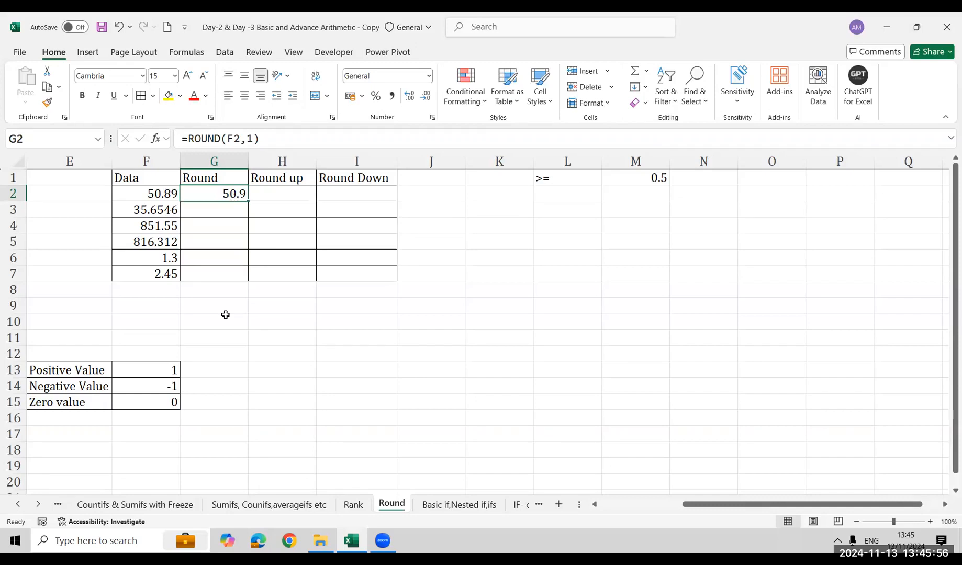
Replace the formula in G2 with =ROUND(F2,0) to round to a whole number
{"action": "key", "text": "Delete"}
{"action": "type", "text": "=roun"}
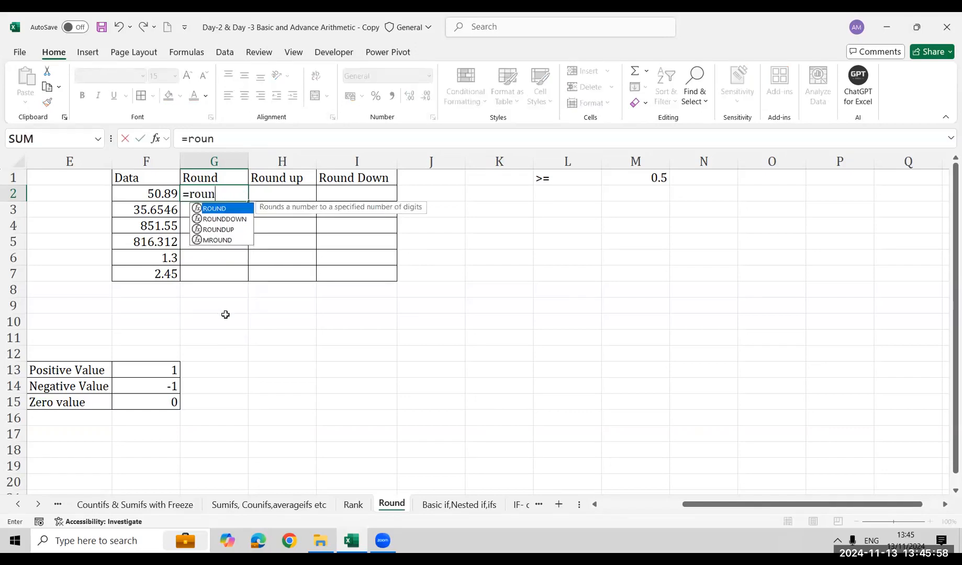
{"action": "key", "text": "Tab"}
{"action": "key", "text": "Left"}
{"action": "type", "text": ","}
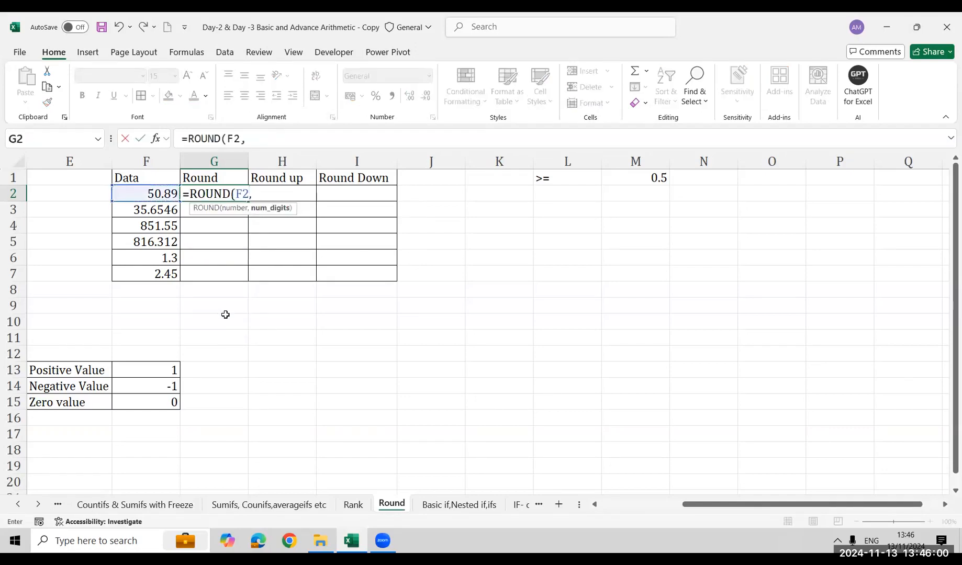
{"action": "type", "text": ")"}
{"action": "key", "text": "Return"}
Fill the ROUND formula from G2 down to G3
{"action": "key", "text": "Left"}
{"action": "key", "text": "ctrl+Down"}
{"action": "key", "text": "Right"}
{"action": "key", "text": "Up"}
{"action": "key", "text": "Up"}
{"action": "key", "text": "Up"}
{"action": "key", "text": "Up"}
{"action": "key", "text": "Up"}
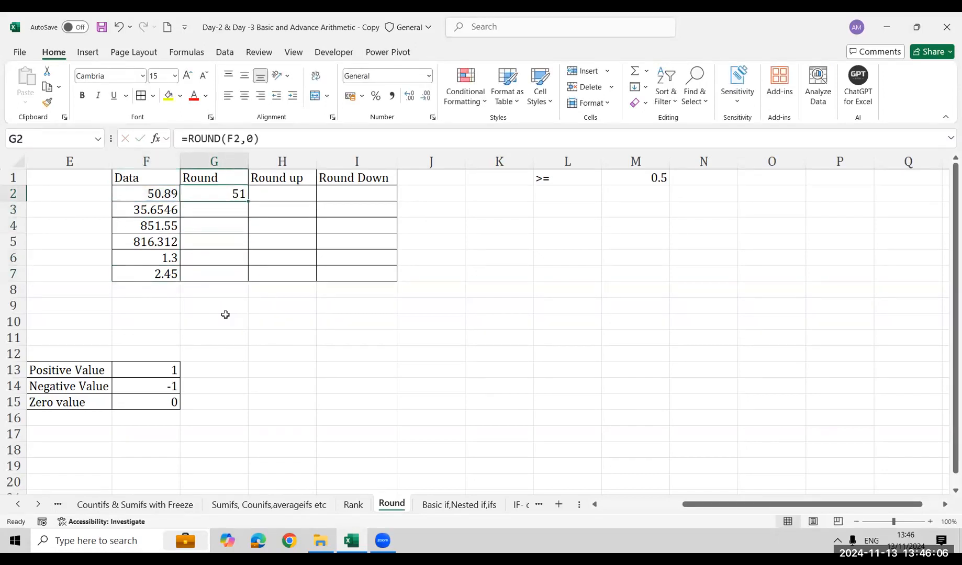
{"action": "key", "text": "shift+Down"}
{"action": "key", "text": "ctrl+d"}
{"action": "key", "text": "Down"}
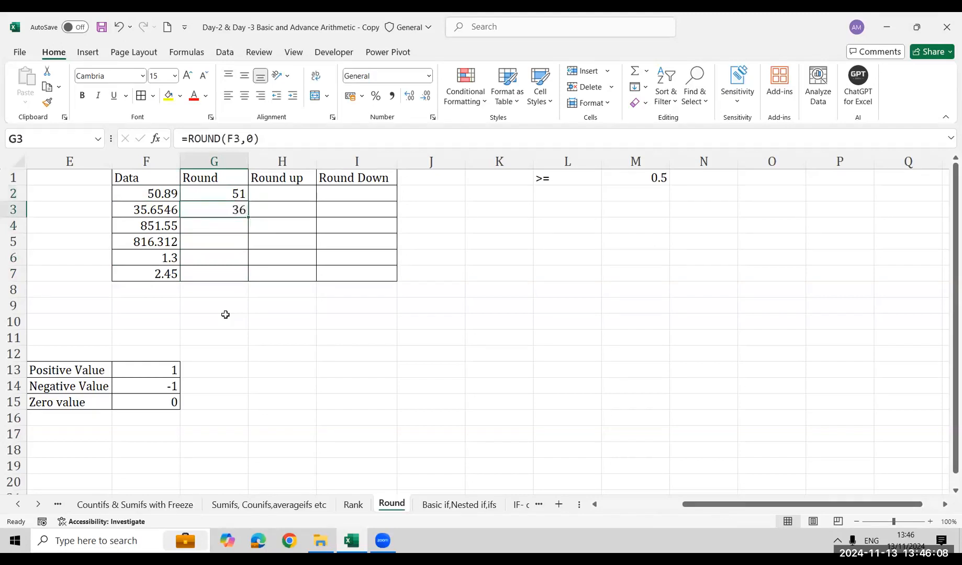
Fill the ROUND formula from G3 down through G7 to finish the Round column
{"action": "key", "text": "shift+Down"}
{"action": "key", "text": "ctrl+d"}
{"action": "key", "text": "Down"}
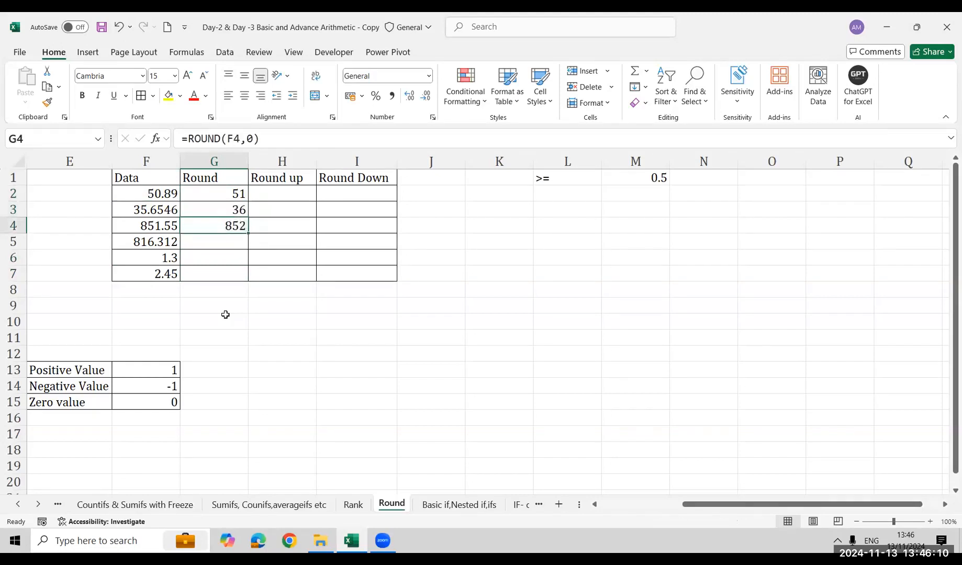
{"action": "key", "text": "shift+Down"}
{"action": "key", "text": "ctrl+d"}
{"action": "key", "text": "Down"}
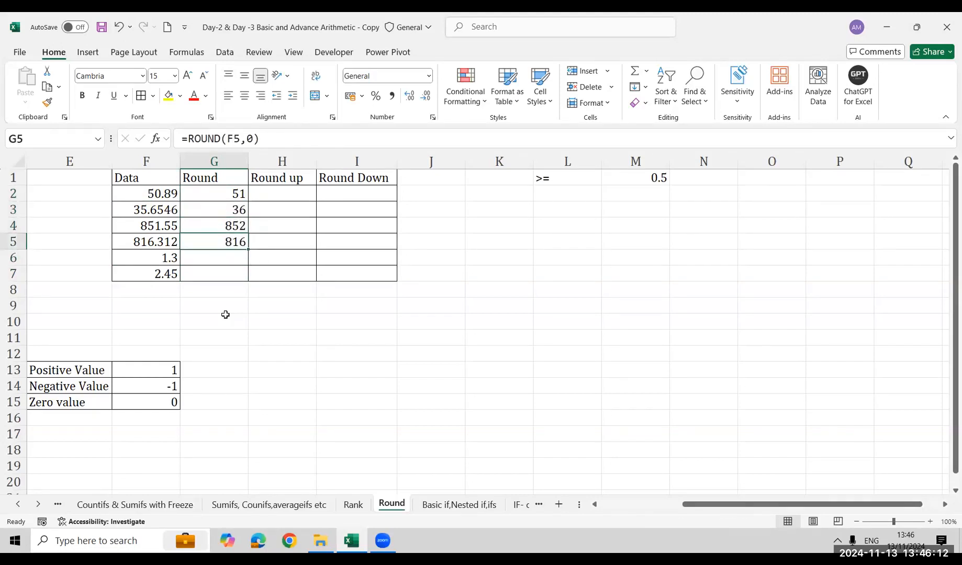
{"action": "key", "text": "shift+Down"}
{"action": "key", "text": "ctrl+d"}
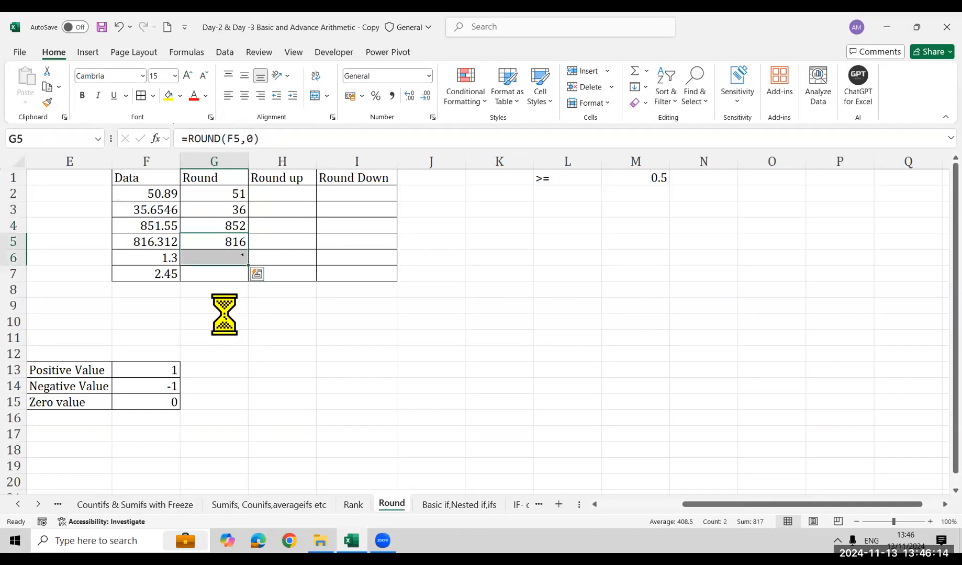
{"action": "key", "text": "Down"}
{"action": "key", "text": "shift+Down"}
{"action": "key", "text": "ctrl+d"}
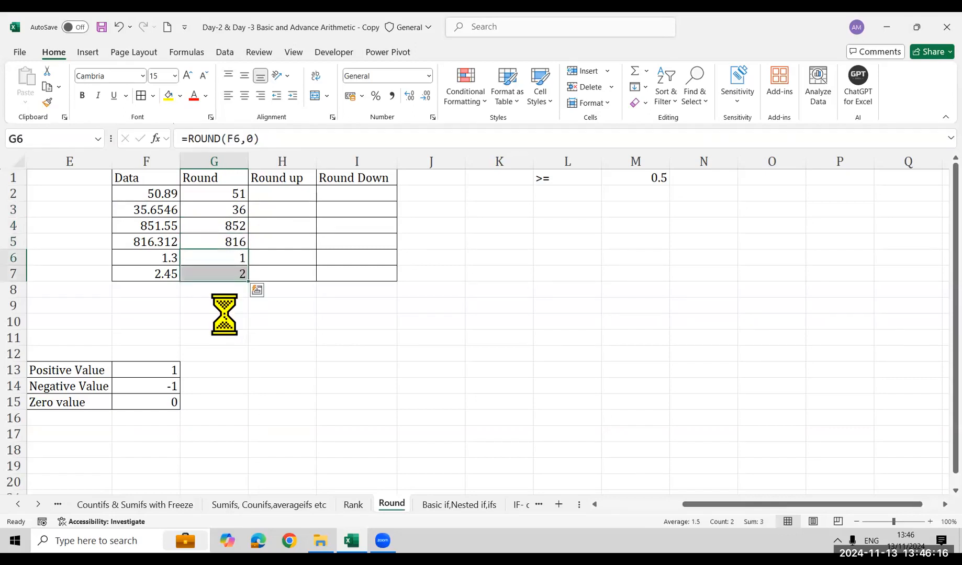
Round the first Data value up to a whole number in H2 with =ROUNDUP(F2,0)
{"action": "key", "text": "Right"}
{"action": "key", "text": "ctrl+Up"}
{"action": "key", "text": "Down"}
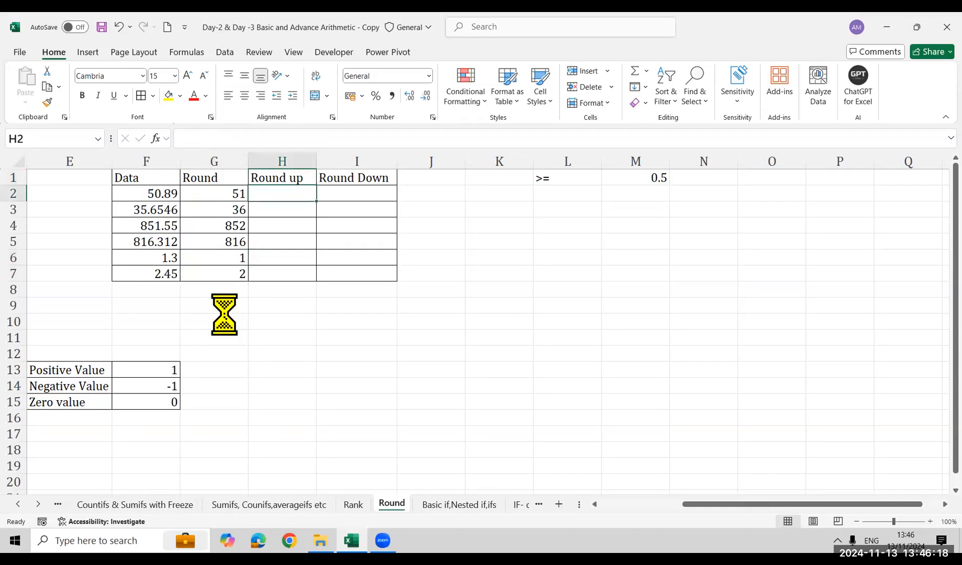
{"action": "type", "text": "=rou"}
{"action": "key", "text": "Down"}
{"action": "key", "text": "Down"}
{"action": "key", "text": "Tab"}
{"action": "key", "text": "Left"}
{"action": "key", "text": "Left"}
{"action": "type", "text": ",0)"}
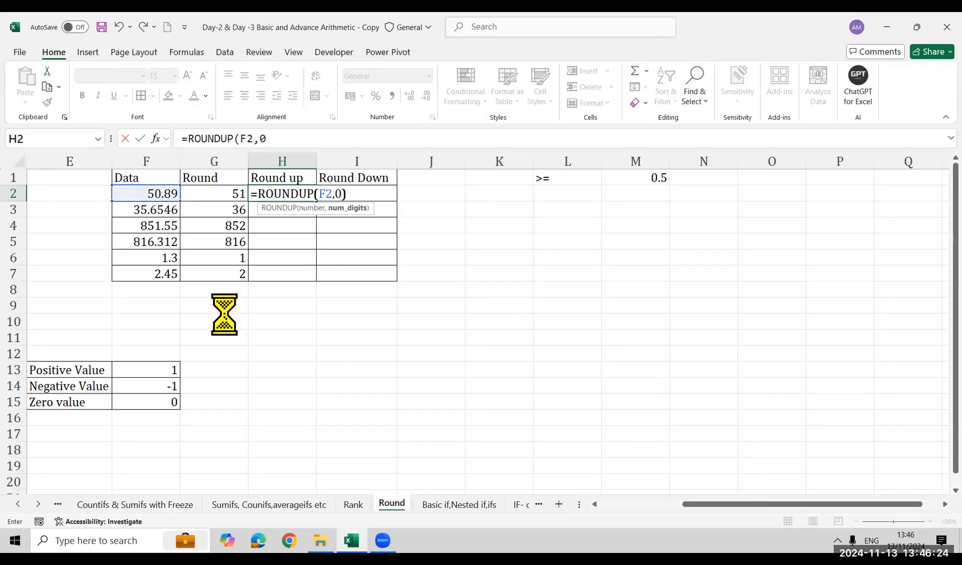
{"action": "key", "text": "Return"}
Copy the ROUNDUP formula from H2 into H3 and H4
{"action": "key", "text": "Left"}
{"action": "key", "text": "Right"}
{"action": "key", "text": "Up"}
{"action": "key", "text": "ctrl+c"}
{"action": "key", "text": "Down"}
{"action": "key", "text": "ctrl+v"}
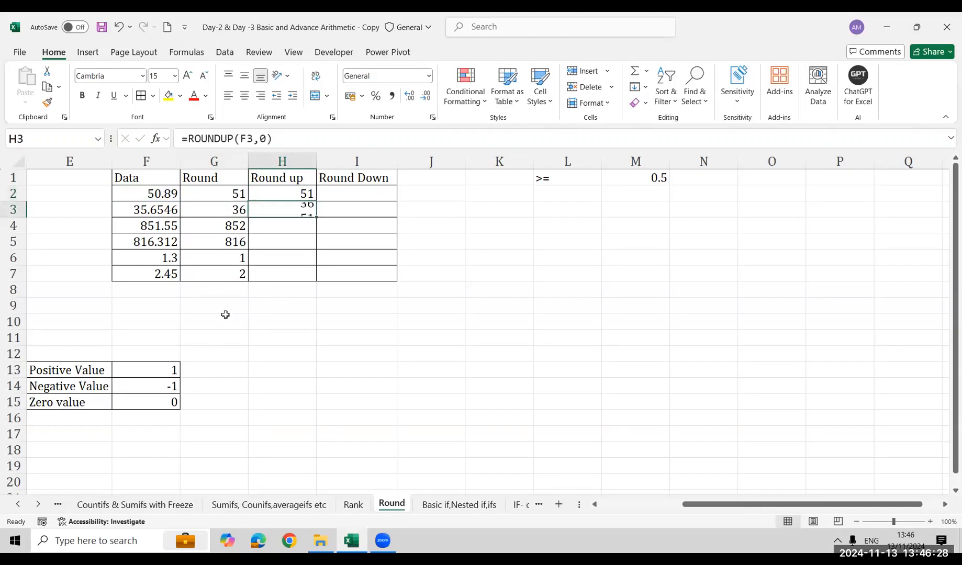
{"action": "key", "text": "Down"}
{"action": "key", "text": "ctrl+v"}
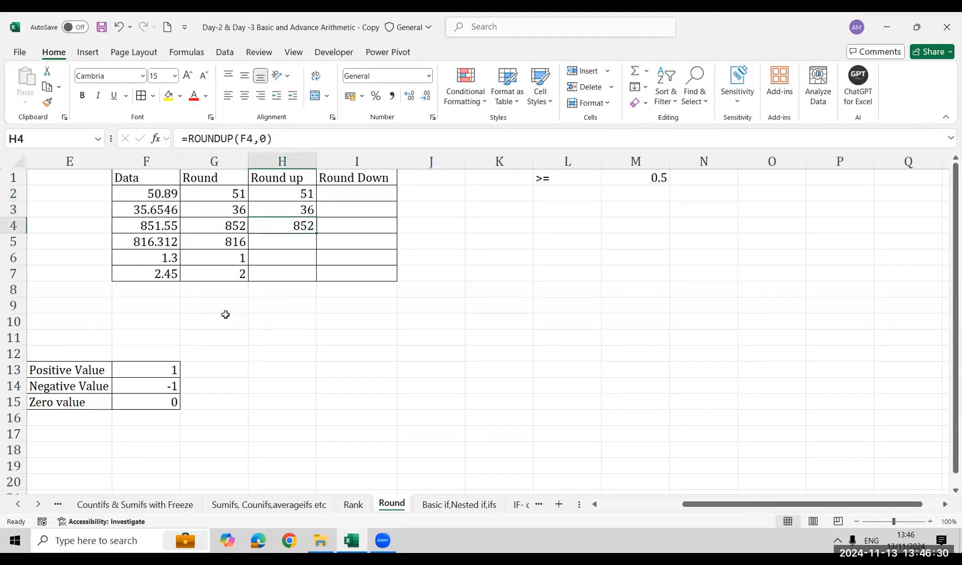
Copy the ROUNDUP formula from H4 into H5:H7 to complete the Round up column
{"action": "key", "text": "Down"}
{"action": "key", "text": "Up"}
{"action": "key", "text": "ctrl+c"}
{"action": "key", "text": "Down"}
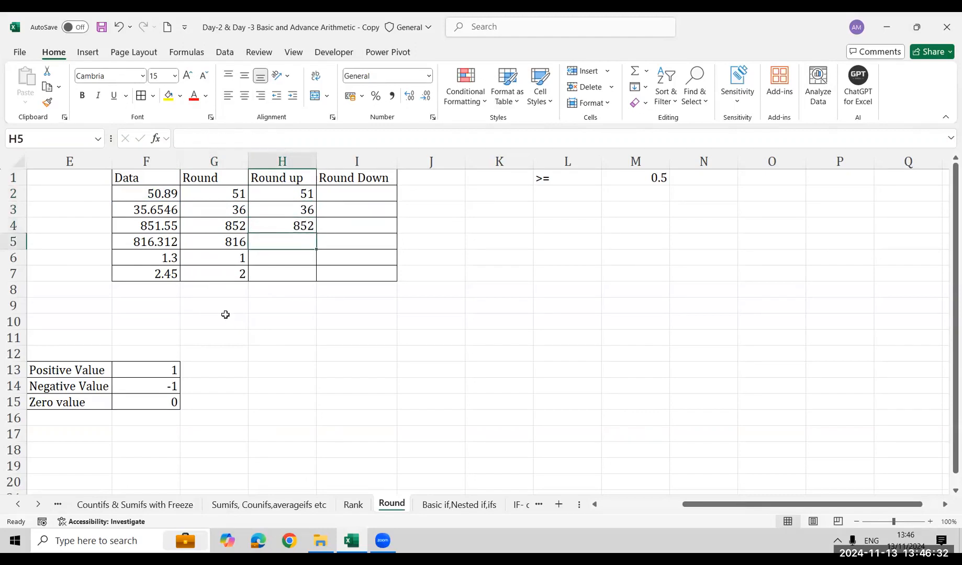
{"action": "key", "text": "ctrl+v"}
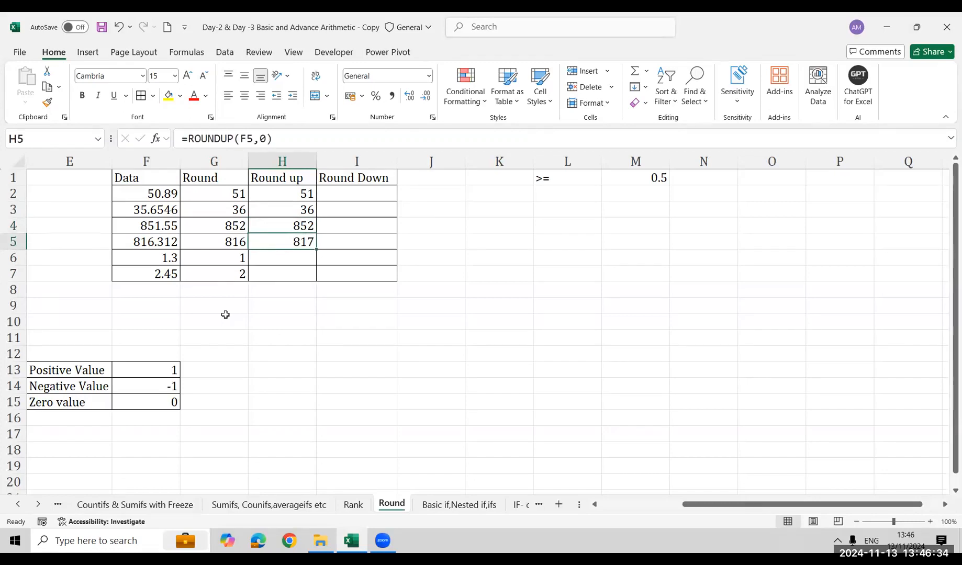
{"action": "key", "text": "Down"}
{"action": "key", "text": "ctrl+v"}
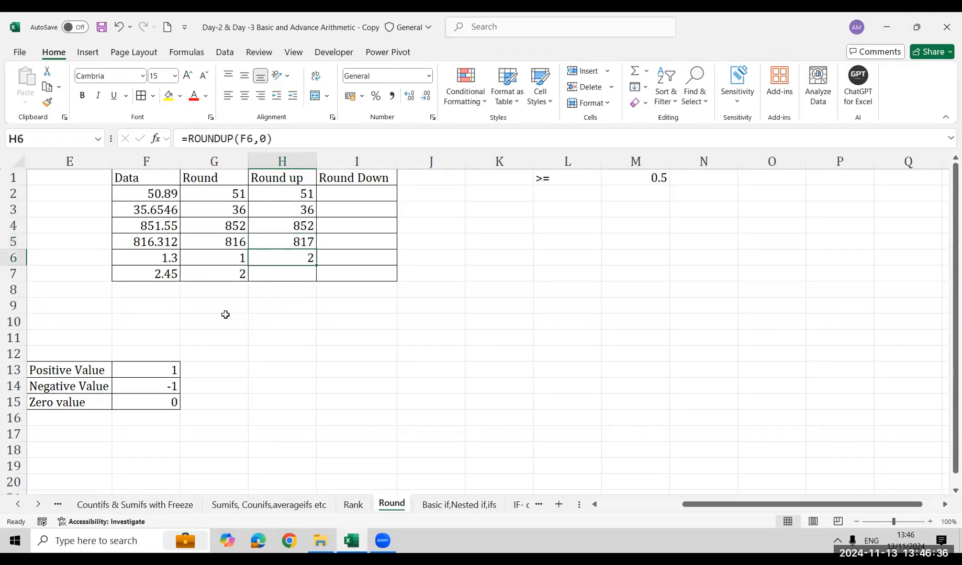
{"action": "key", "text": "Down"}
{"action": "key", "text": "ctrl+v"}
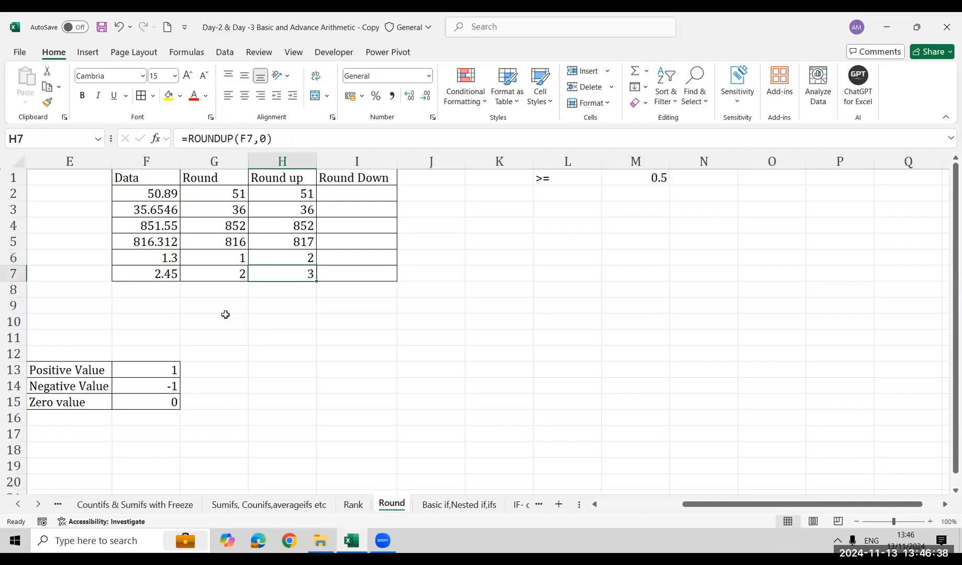
Compare the results in the Round and Round up columns, starting from row 2
{"action": "key", "text": "Up"}
{"action": "key", "text": "Up"}
{"action": "key", "text": "Up"}
{"action": "key", "text": "Up"}
{"action": "key", "text": "Up"}
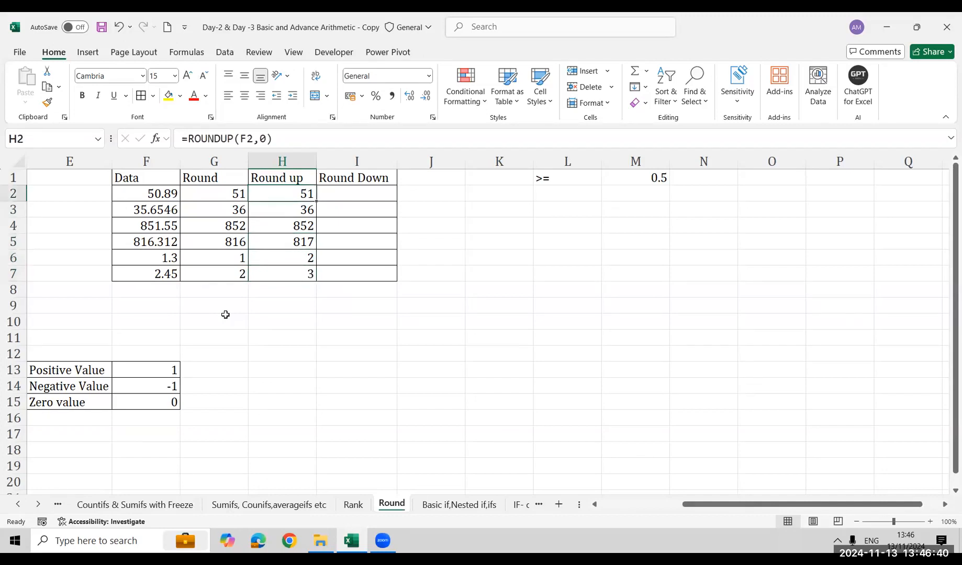
{"action": "key", "text": "Left"}
{"action": "key", "text": "ctrl+shift+Down"}
{"action": "key", "text": "shift+Right"}
{"action": "key", "text": "ctrl+shift+Down"}
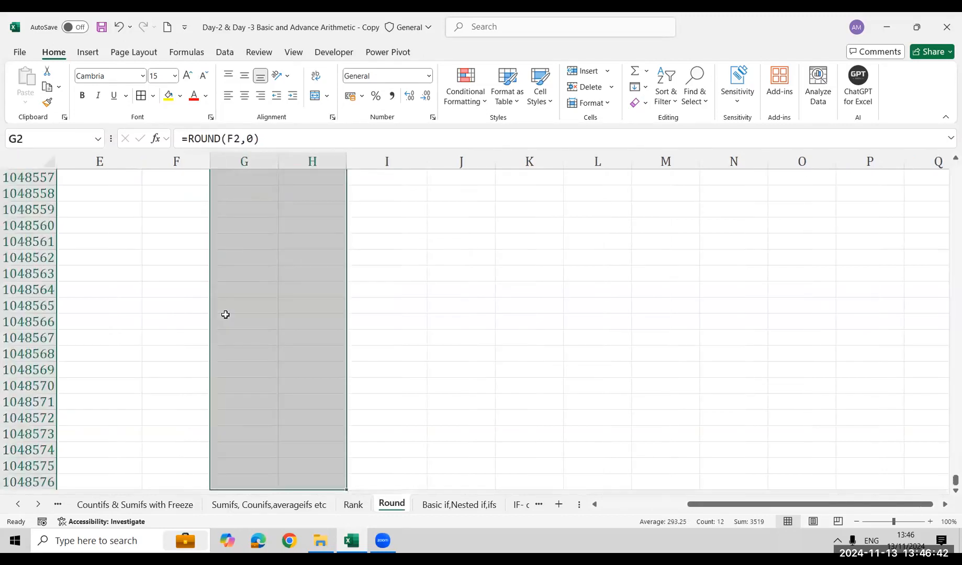
Enter the label Round in K1 beside the >= 0.5 rule
{"action": "key", "text": "ctrl+Up"}
{"action": "key", "text": "Right"}
{"action": "key", "text": "Right"}
{"action": "key", "text": "Right"}
{"action": "key", "text": "Right"}
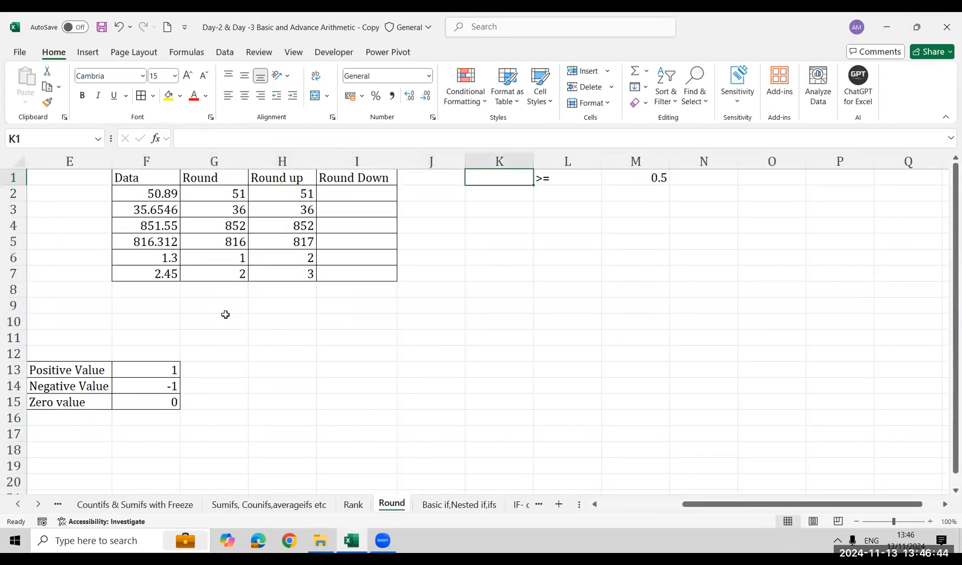
{"action": "type", "text": "Round"}
{"action": "key", "text": "Return"}
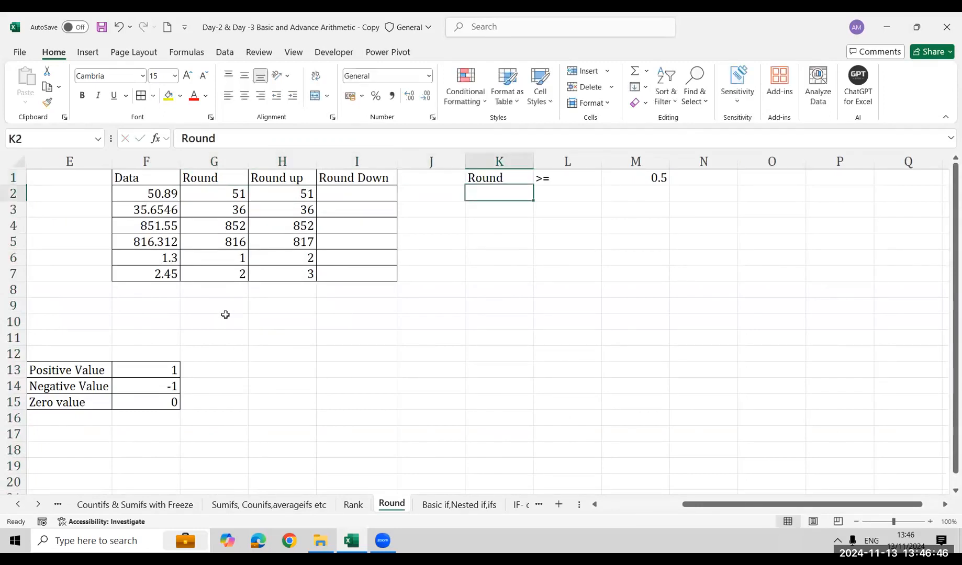
{"action": "key", "text": "Up"}
{"action": "key", "text": "shift+Right"}
{"action": "key", "text": "shift+Right"}
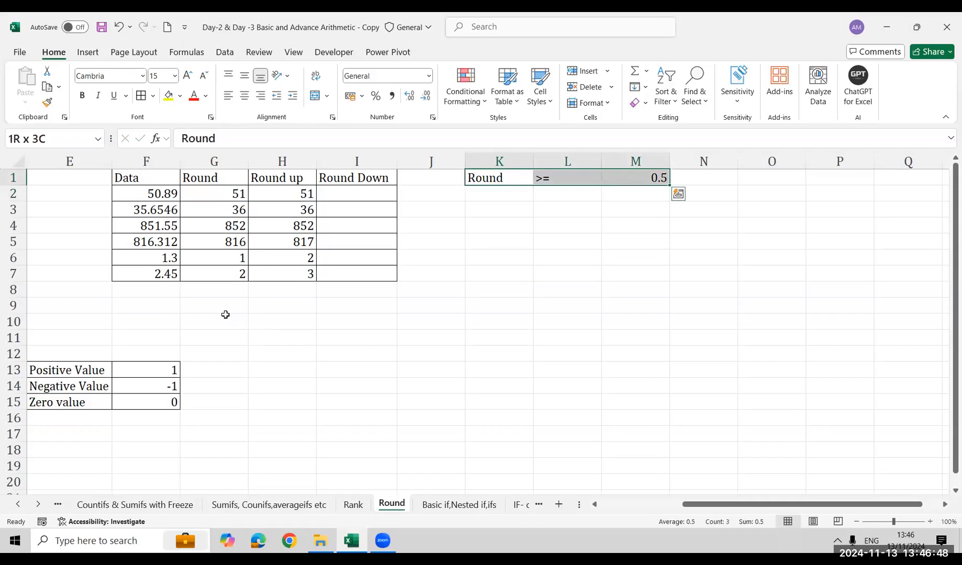
Add the Round up rule in row 2, with Round up in K2 and <=0.5 or >=0.5 in L2
{"action": "key", "text": "Down"}
{"action": "type", "text": "Round"}
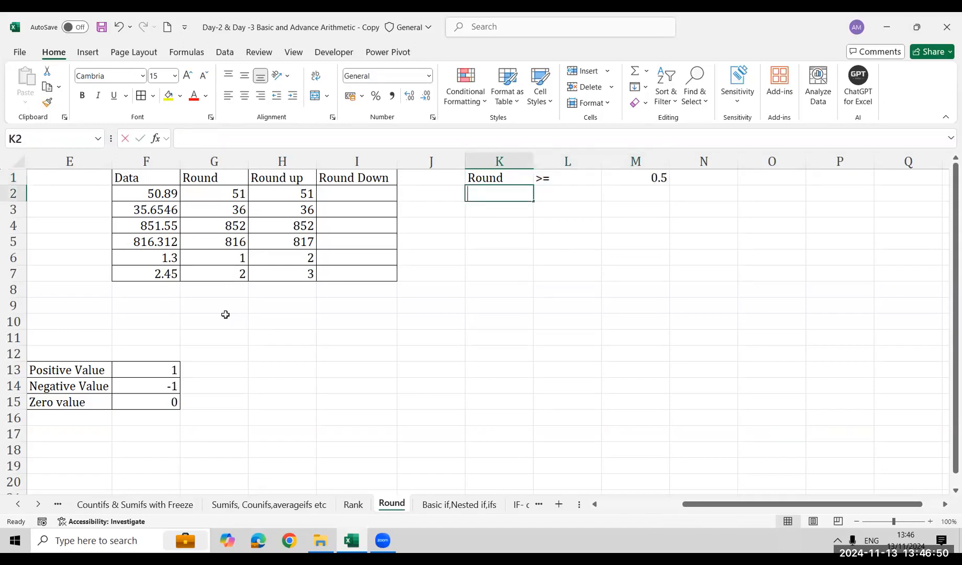
{"action": "type", "text": " up"}
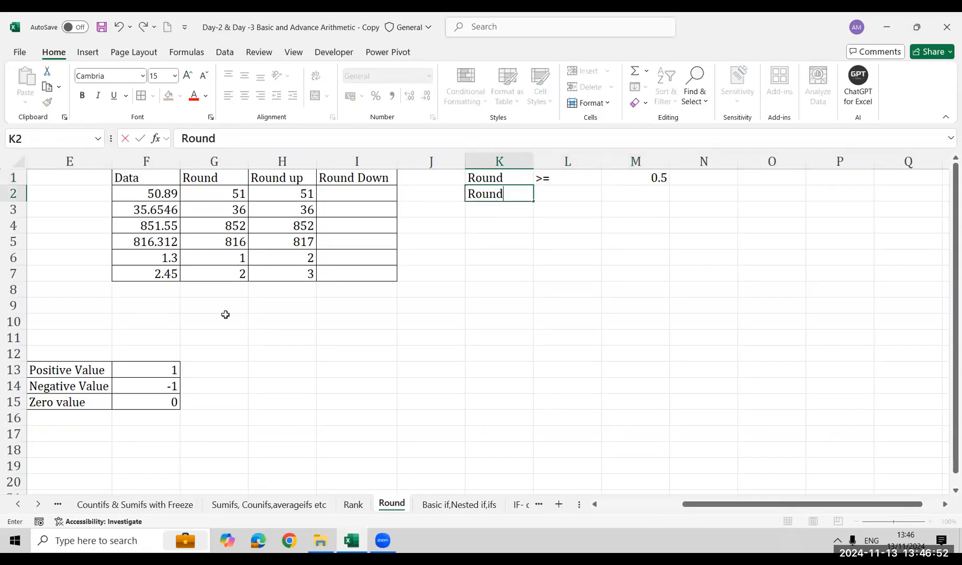
{"action": "key", "text": "Return"}
{"action": "key", "text": "Up"}
{"action": "key", "text": "Right"}
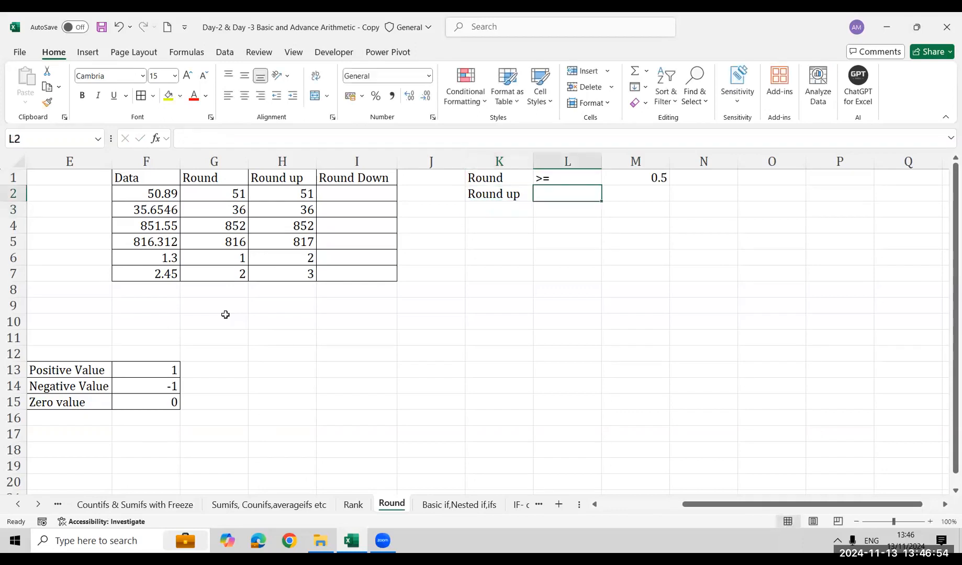
{"action": "type", "text": "<"}
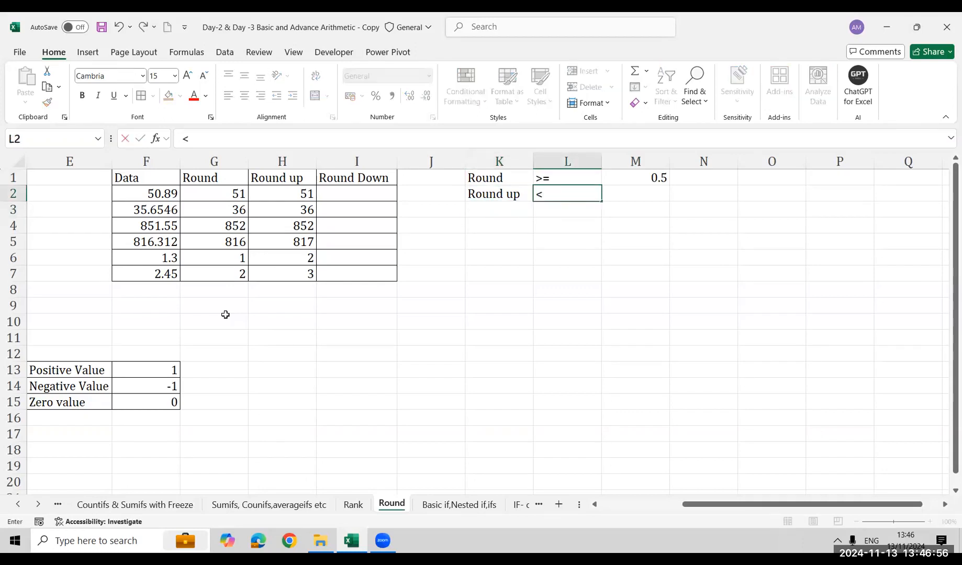
{"action": "key", "text": "BackSpace"}
{"action": "type", "text": "=0.5"}
{"action": "type", "text": "or >=0."}
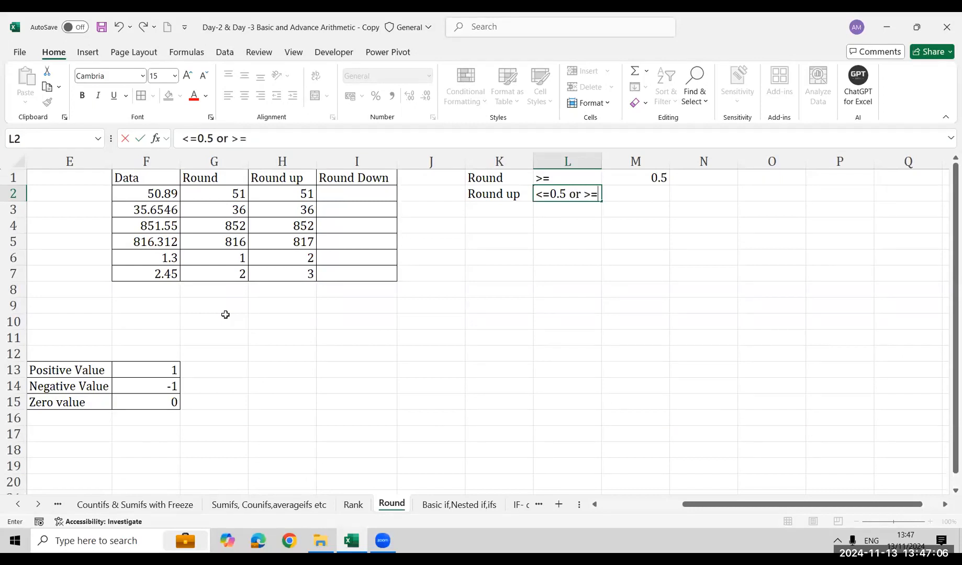
{"action": "type", "text": "5"}
{"action": "key", "text": "Return"}
Examine the ROUNDUP results in H5:H7 against the new rule
{"action": "key", "text": "Left"}
{"action": "key", "text": "Left"}
{"action": "key", "text": "Left"}
{"action": "key", "text": "Down"}
{"action": "key", "text": "Down"}
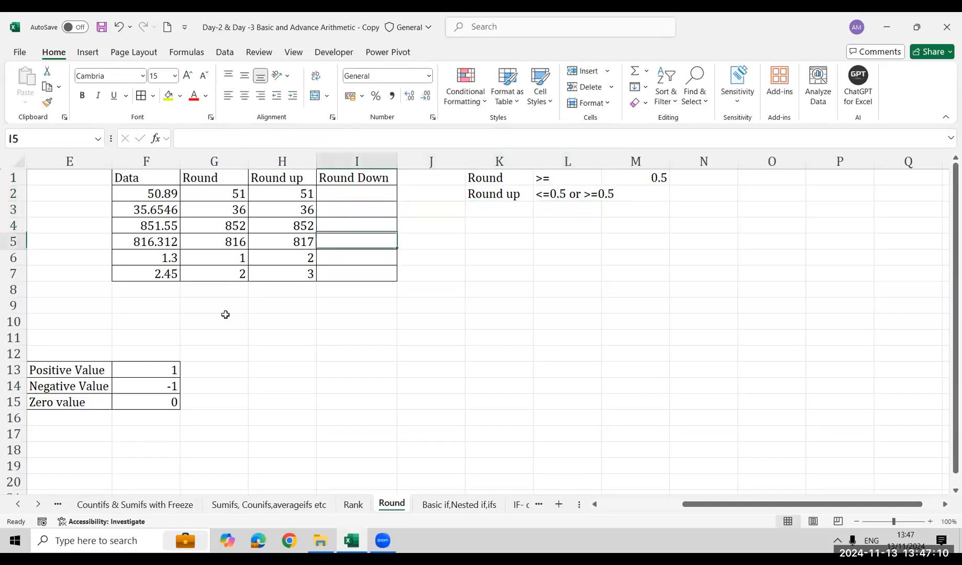
{"action": "key", "text": "Left"}
{"action": "key", "text": "shift+Down"}
{"action": "key", "text": "shift+Down"}
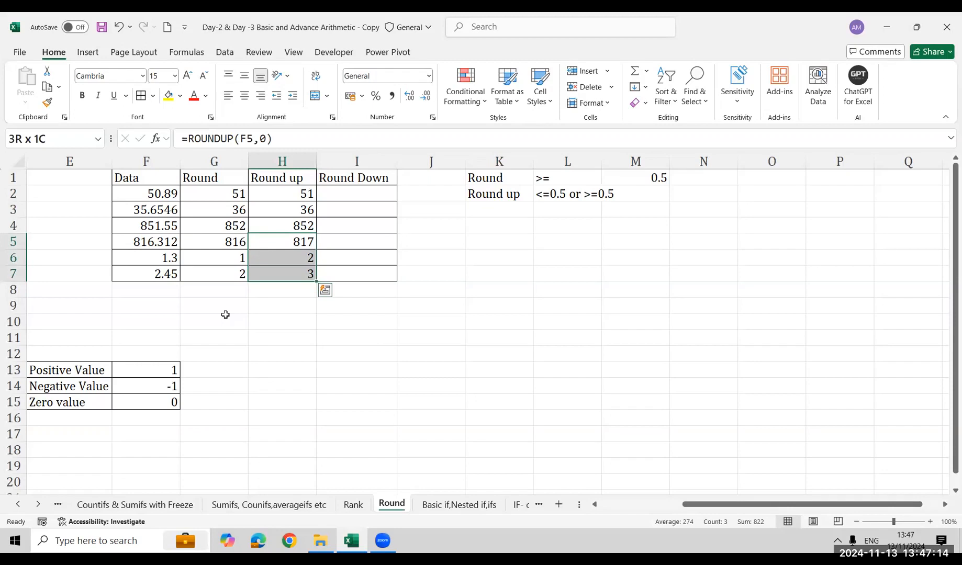
Round the first Data value down to a whole number in I2 with =ROUNDDOWN(F2,0)
{"action": "key", "text": "ctrl+Up"}
{"action": "key", "text": "Right"}
{"action": "key", "text": "Down"}
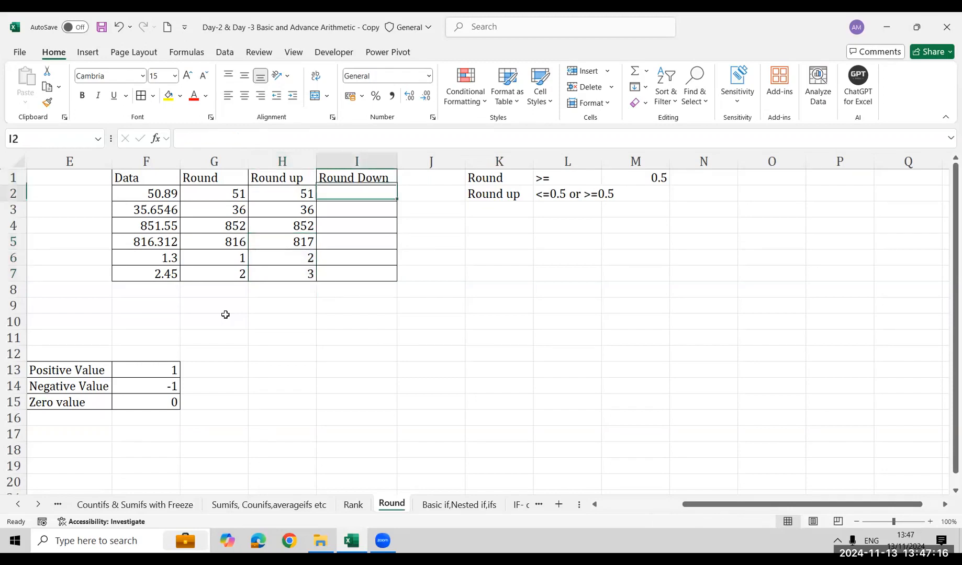
{"action": "type", "text": "=roun"}
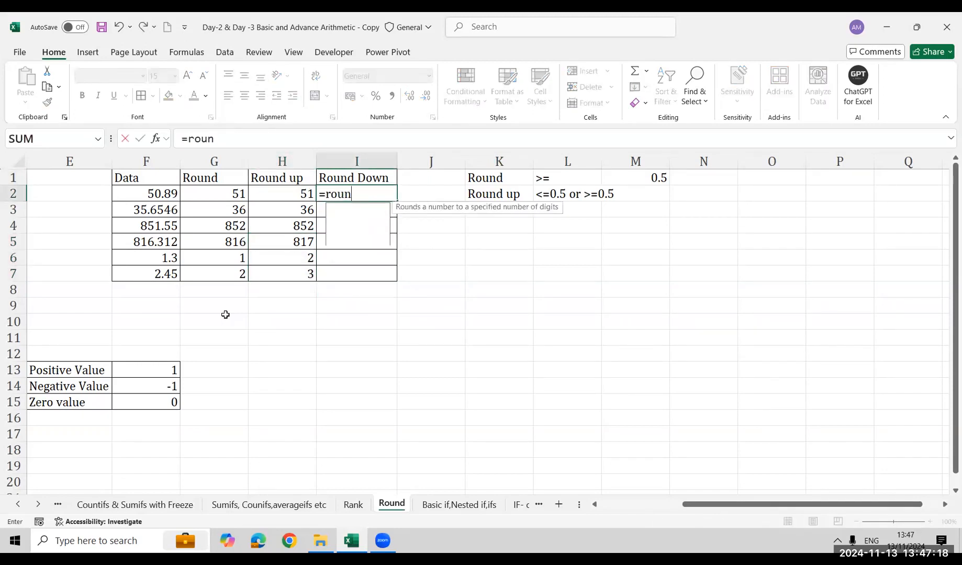
{"action": "key", "text": "Down"}
{"action": "key", "text": "Tab"}
{"action": "key", "text": "Left"}
{"action": "key", "text": "Left"}
{"action": "key", "text": "Left"}
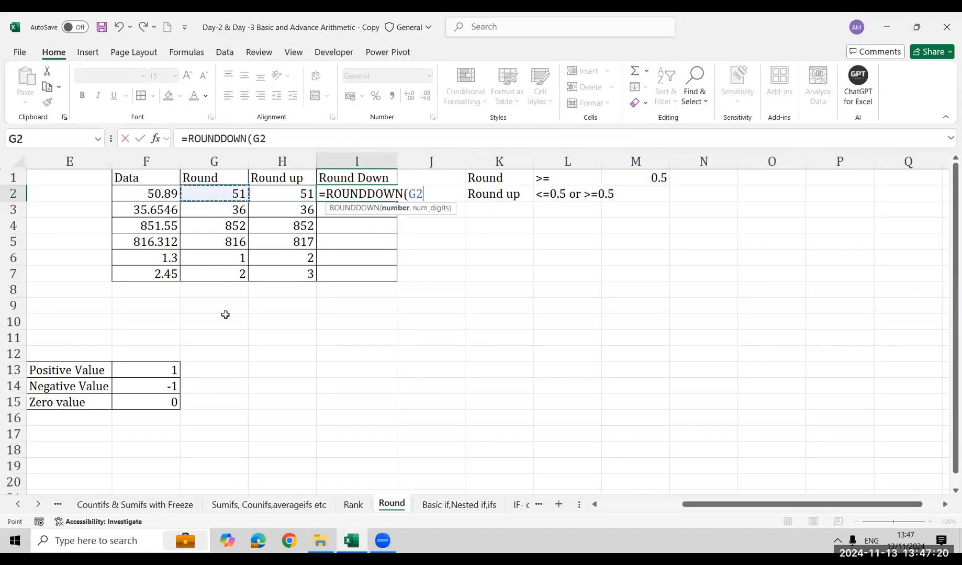
{"action": "type", "text": ",0"}
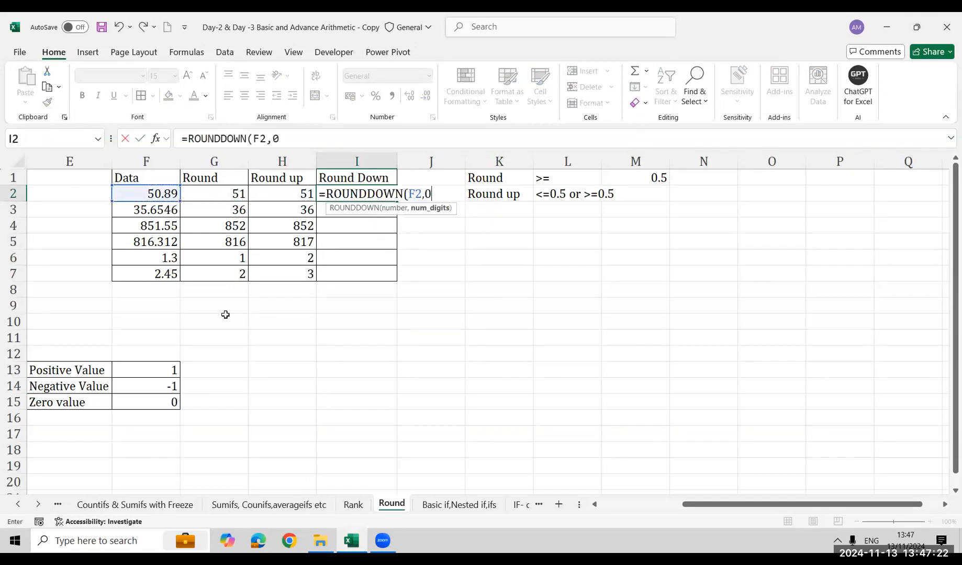
{"action": "type", "text": "))"}
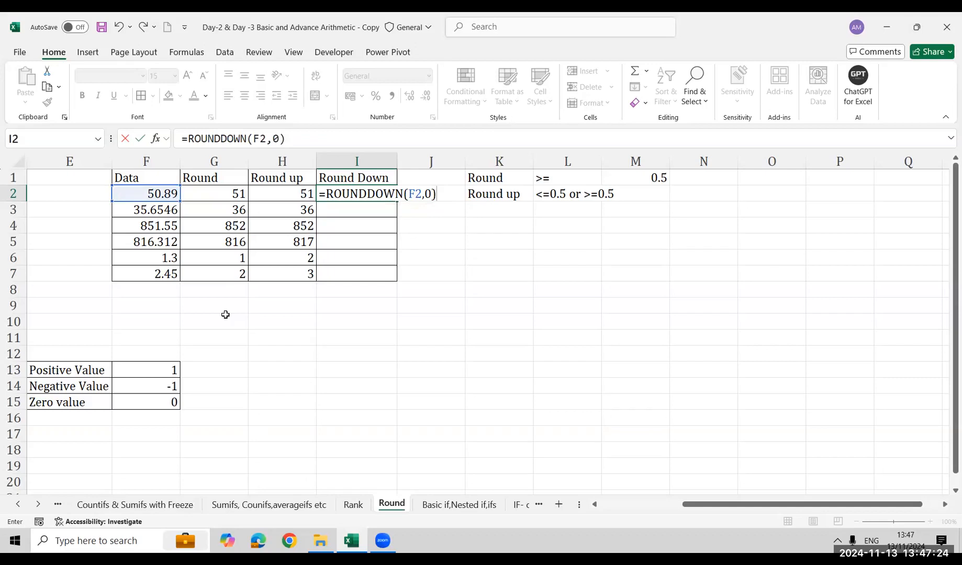
{"action": "key", "text": "Return"}
Fill the ROUNDDOWN formula from I2 down through I7
{"action": "key", "text": "Left"}
{"action": "key", "text": "ctrl+Down"}
{"action": "key", "text": "Right"}
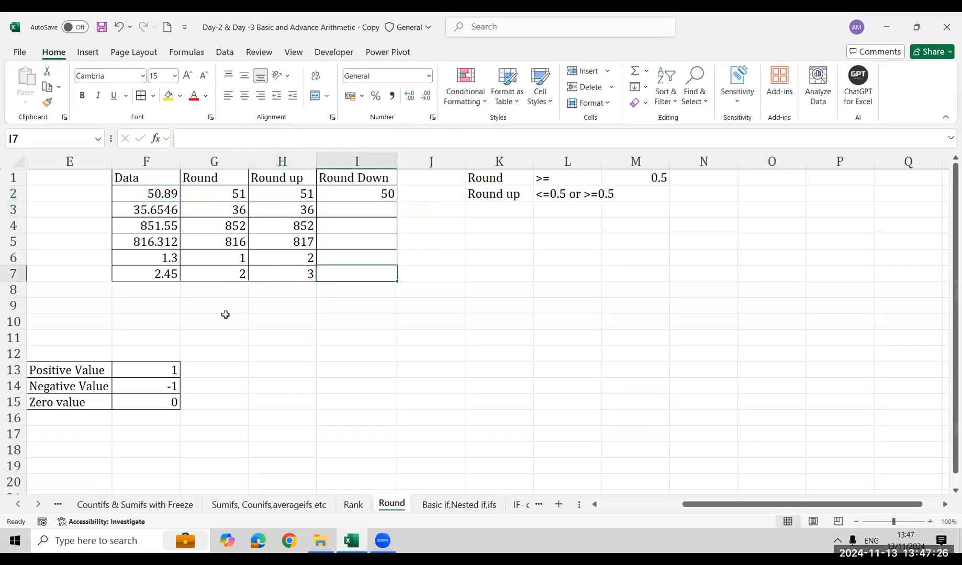
{"action": "key", "text": "ctrl+shift+Up"}
{"action": "key", "text": "ctrl+d"}
Review the Round Down results in I2:I7 and compare them with the Data, Round and Round up columns
{"action": "key", "text": "Up"}
{"action": "key", "text": "Up"}
{"action": "key", "text": "Up"}
{"action": "key", "text": "Up"}
{"action": "key", "text": "Up"}
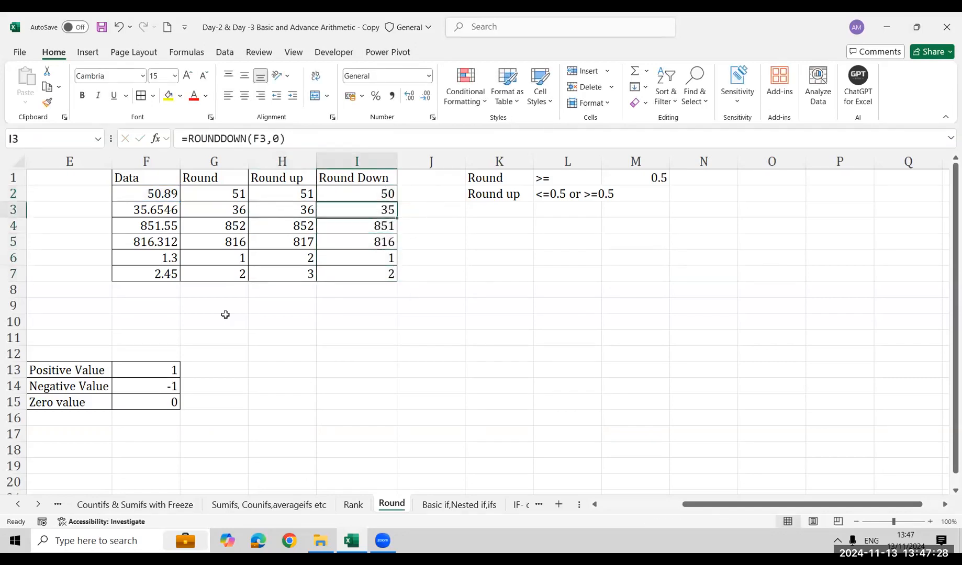
{"action": "key", "text": "ctrl+shift+Down"}
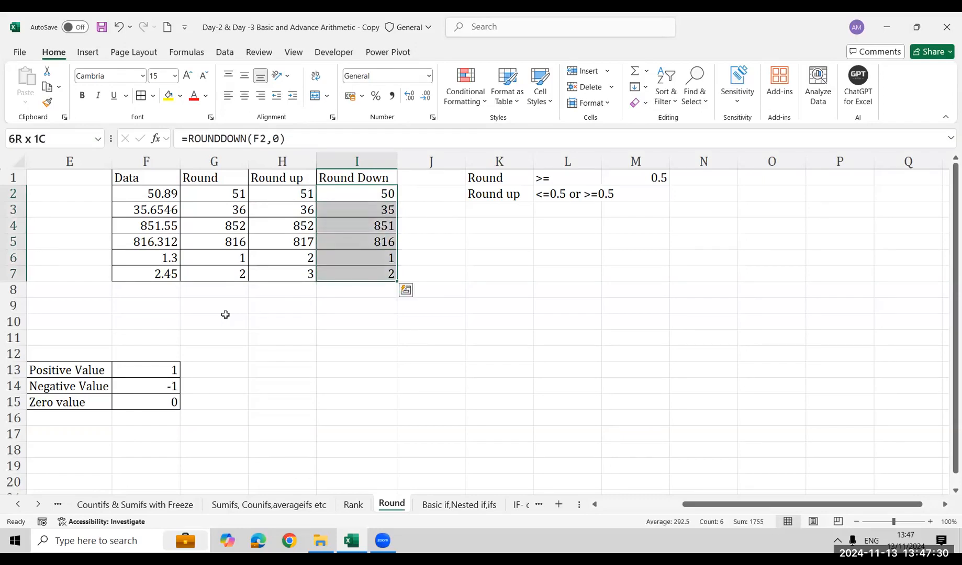
{"action": "key", "text": "Left"}
{"action": "key", "text": "Left"}
{"action": "key", "text": "Left"}
{"action": "key", "text": "Right"}
{"action": "key", "text": "Right"}
{"action": "key", "text": "Right"}
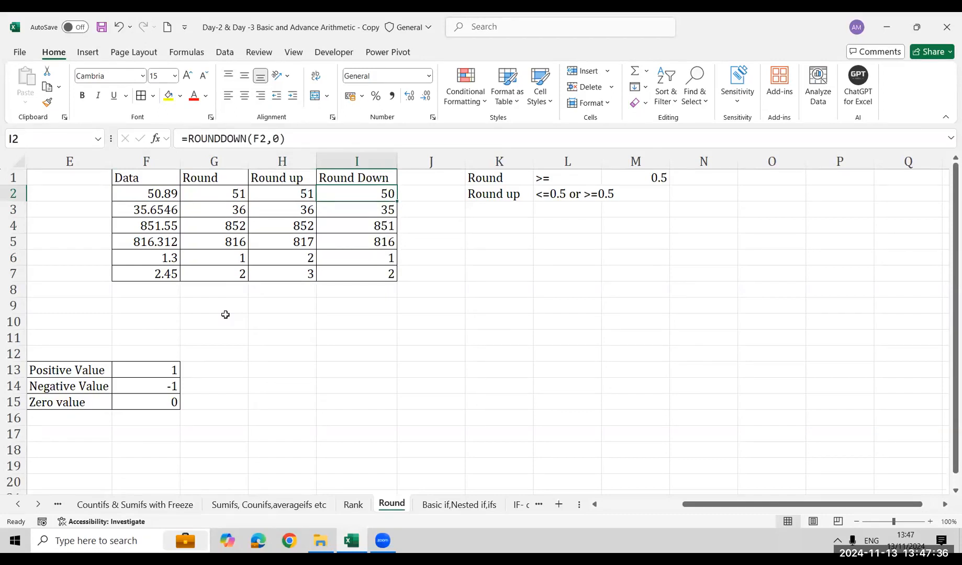
{"action": "key", "text": "ctrl+shift+Down"}
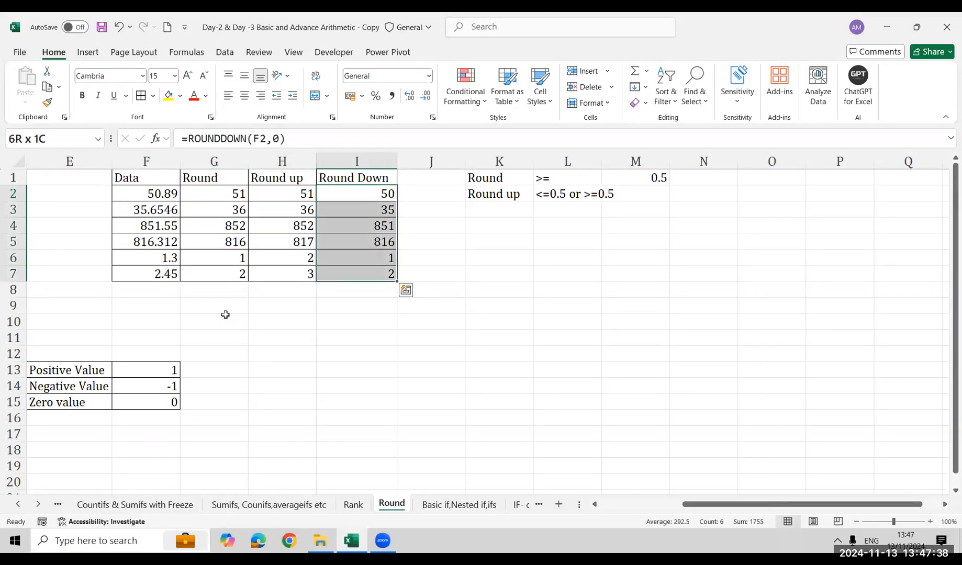
{"action": "key", "text": "Down"}
Show the formula behind G2 as text in G9 with =FORMULATEXT(G2)
{"action": "key", "text": "Down"}
{"action": "key", "text": "Down"}
{"action": "key", "text": "Down"}
{"action": "key", "text": "Down"}
{"action": "key", "text": "Down"}
{"action": "key", "text": "Left"}
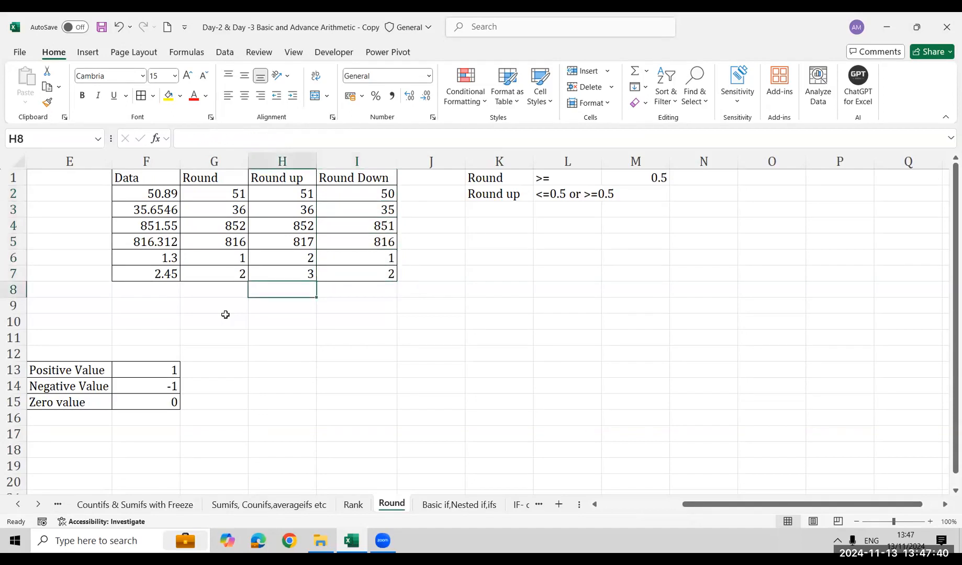
{"action": "key", "text": "Down"}
{"action": "key", "text": "Left"}
{"action": "type", "text": "=form"}
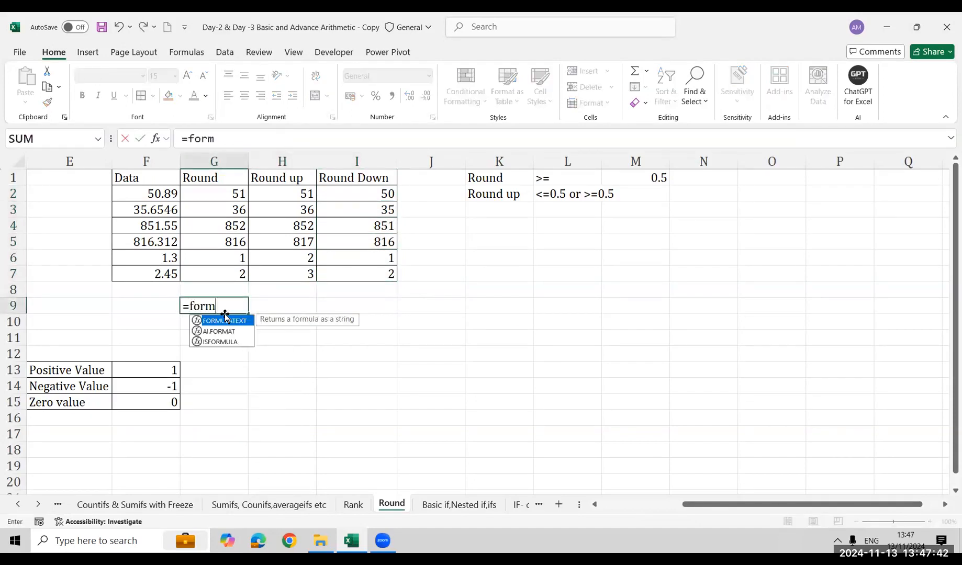
{"action": "key", "text": "Tab"}
{"action": "key", "text": "ctrl+Up"}
{"action": "key", "text": "ctrl+Up"}
{"action": "key", "text": "Down"}
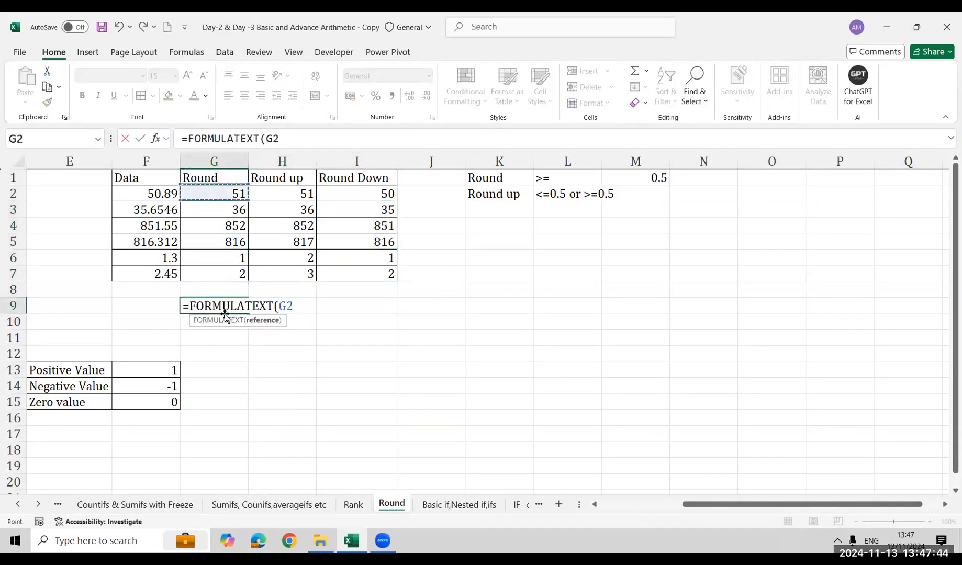
{"action": "key", "text": "ctrl+Return"}
Fill the FORMULATEXT formula across G9:I9 and autofit the column widths to the formula texts
{"action": "key", "text": "shift+Right"}
{"action": "key", "text": "shift+Right"}
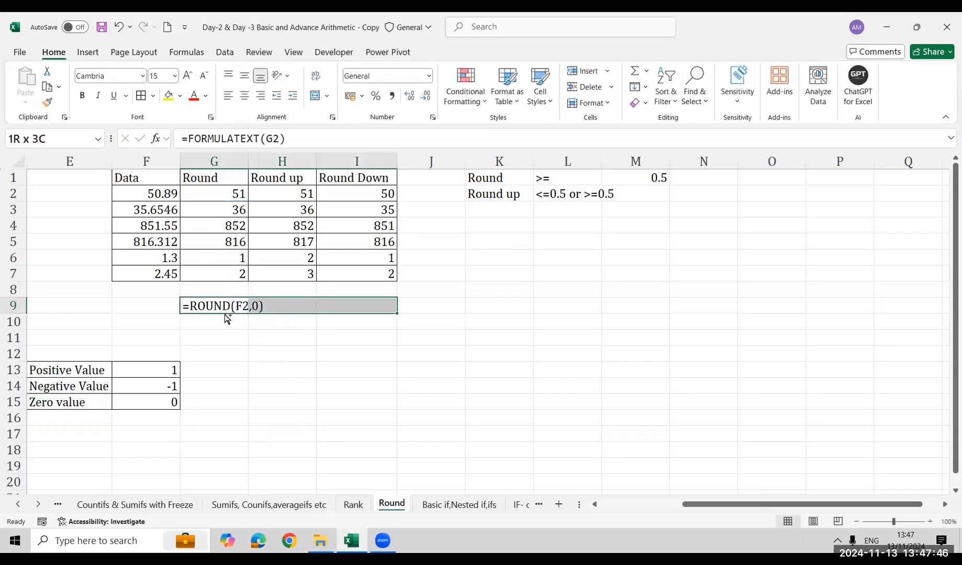
{"action": "key", "text": "ctrl+r"}
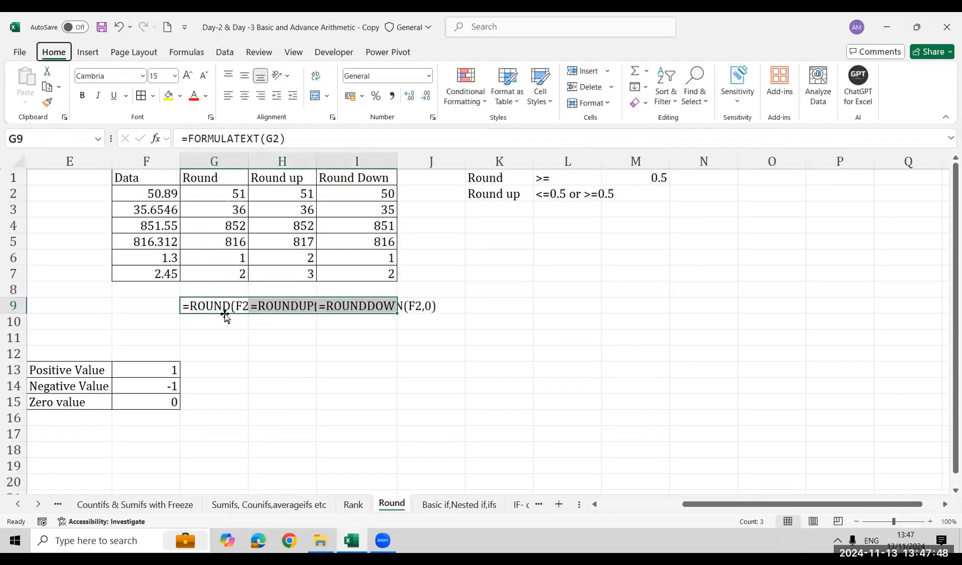
{"action": "key", "text": "alt+h"}
{"action": "key", "text": "o"}
{"action": "key", "text": "i"}
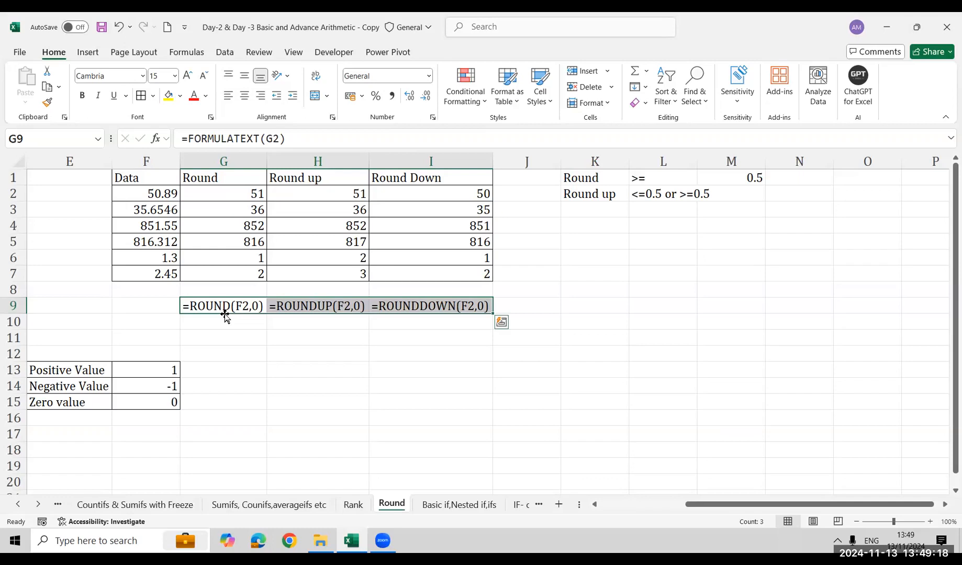
Clear the Large and Small values in O15:P19 on the Basic aggregate sheet
{"action": "key", "text": "ctrl+Page_Up"}
{"action": "key", "text": "ctrl+Page_Up"}
{"action": "key", "text": "ctrl+Page_Up"}
{"action": "key", "text": "ctrl+Page_Up"}
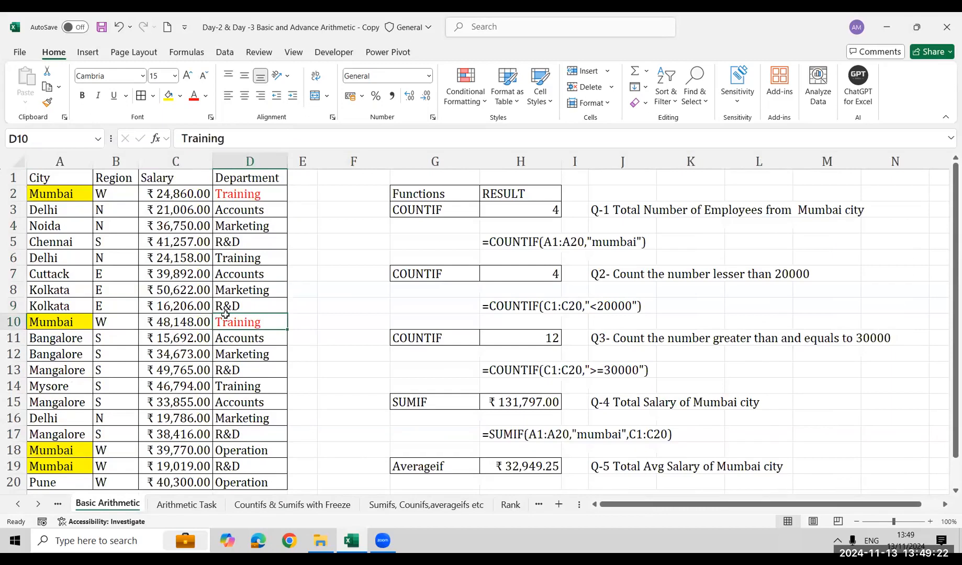
{"action": "key", "text": "ctrl+Page_Up"}
{"action": "key", "text": "Down"}
{"action": "key", "text": "Up"}
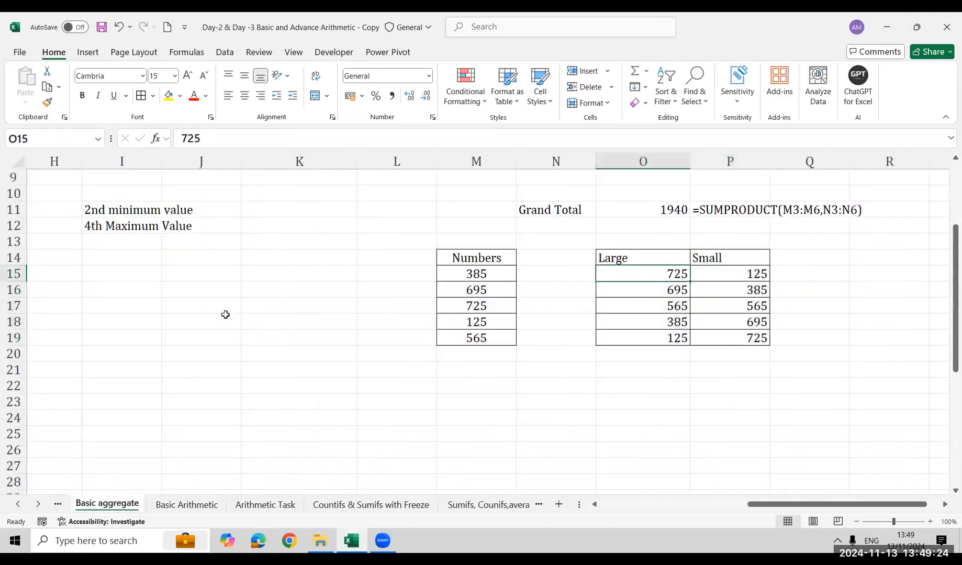
{"action": "key", "text": "shift+Right"}
{"action": "key", "text": "ctrl+shift+Down"}
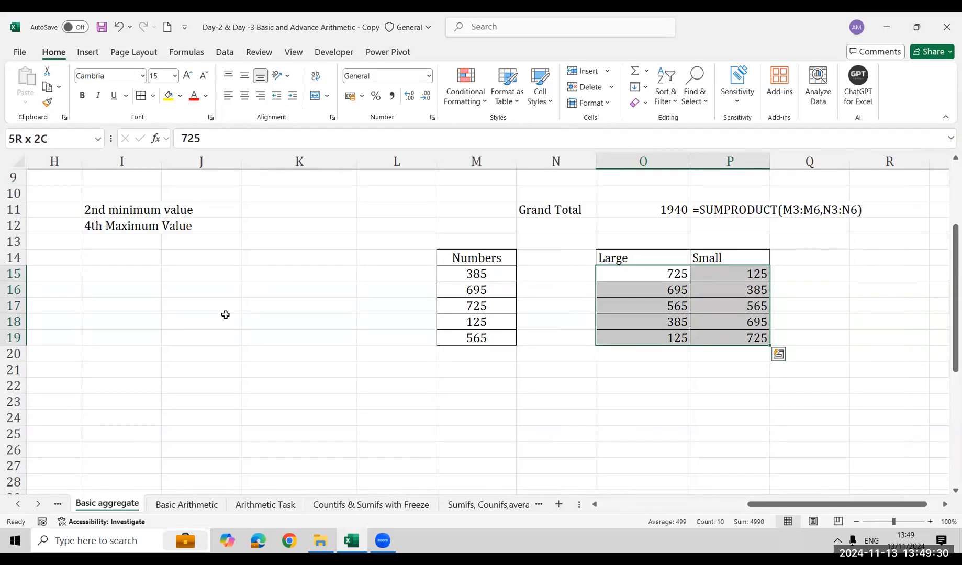
{"action": "key", "text": "Delete"}
{"action": "key", "text": "Down"}
{"action": "key", "text": "Up"}
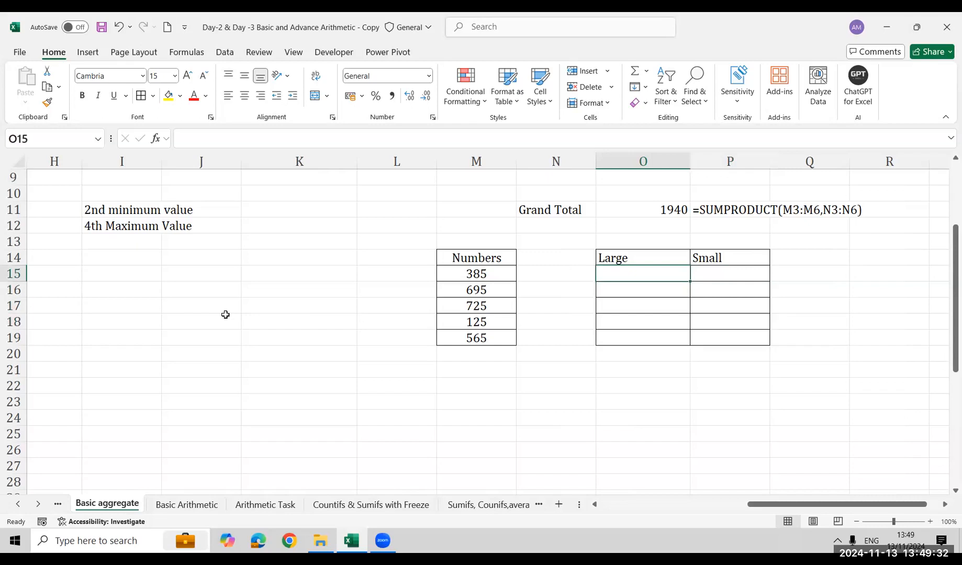
Start a LARGE formula in O15 with the Numbers range as absolute array $M$15:$M$19
{"action": "type", "text": "=lar"}
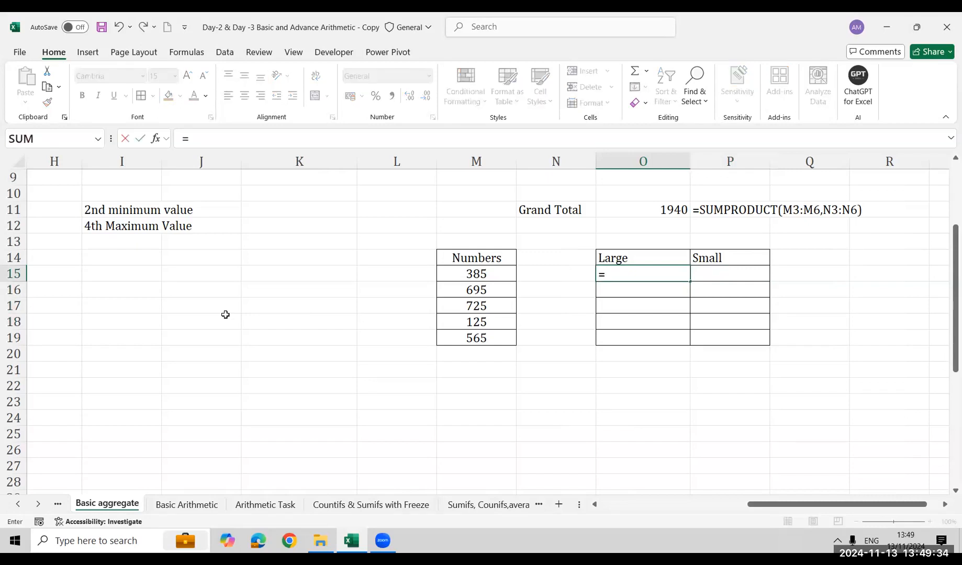
{"action": "key", "text": "Tab"}
{"action": "key", "text": "Left"}
{"action": "key", "text": "Left"}
{"action": "key", "text": "shift+Down"}
{"action": "key", "text": "shift+Down"}
{"action": "key", "text": "shift+Down"}
{"action": "key", "text": "shift+Down"}
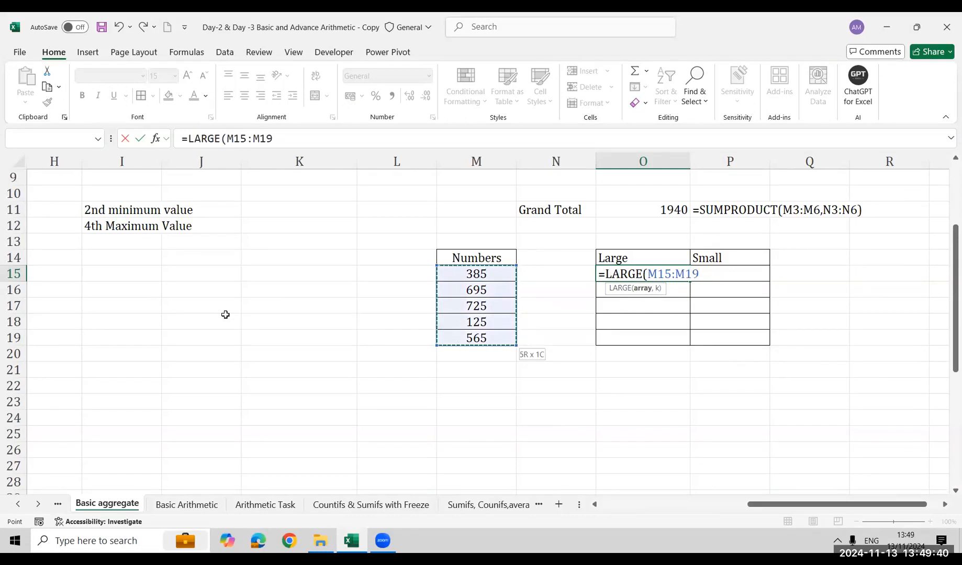
{"action": "key", "text": "F4"}
{"action": "type", "text": ","}
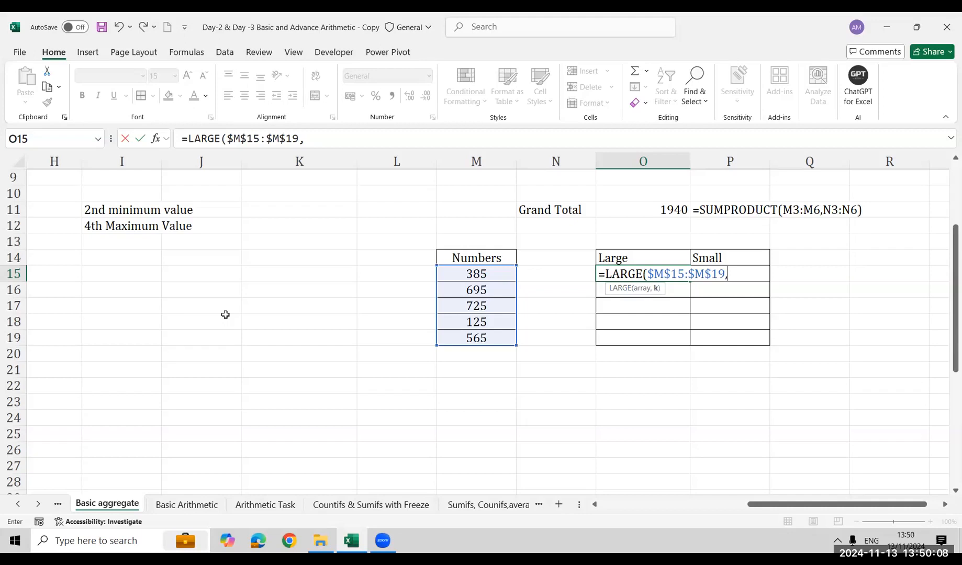
Try ROW() without a reference as the k argument of the LARGE formula in O15
{"action": "type", "text": "row"}
{"action": "key", "text": "Tab"}
{"action": "type", "text": "a"}
{"action": "key", "text": "BackSpace"}
{"action": "type", "text": ")"}
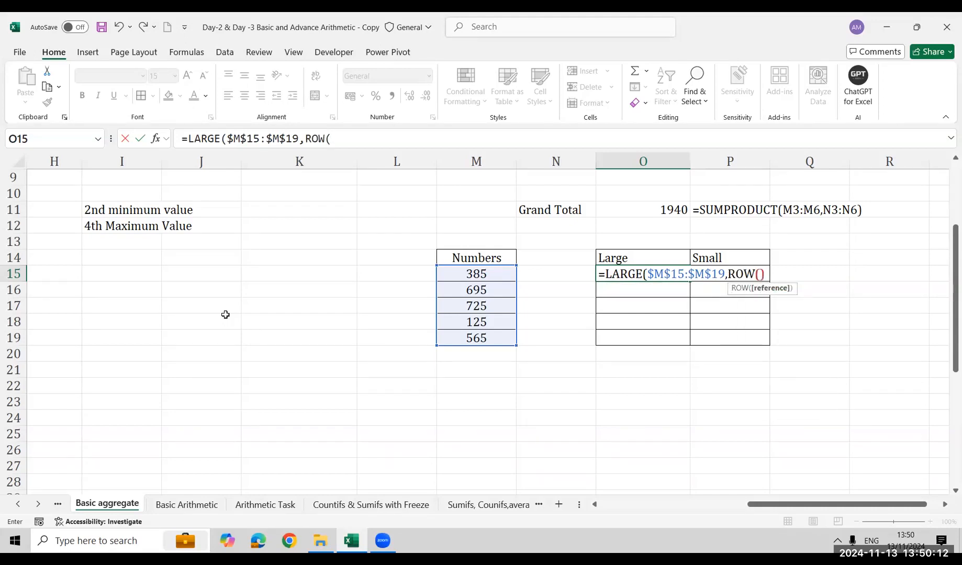
{"action": "type", "text": ")"}
{"action": "key", "text": "Return"}
{"action": "key", "text": "Up"}
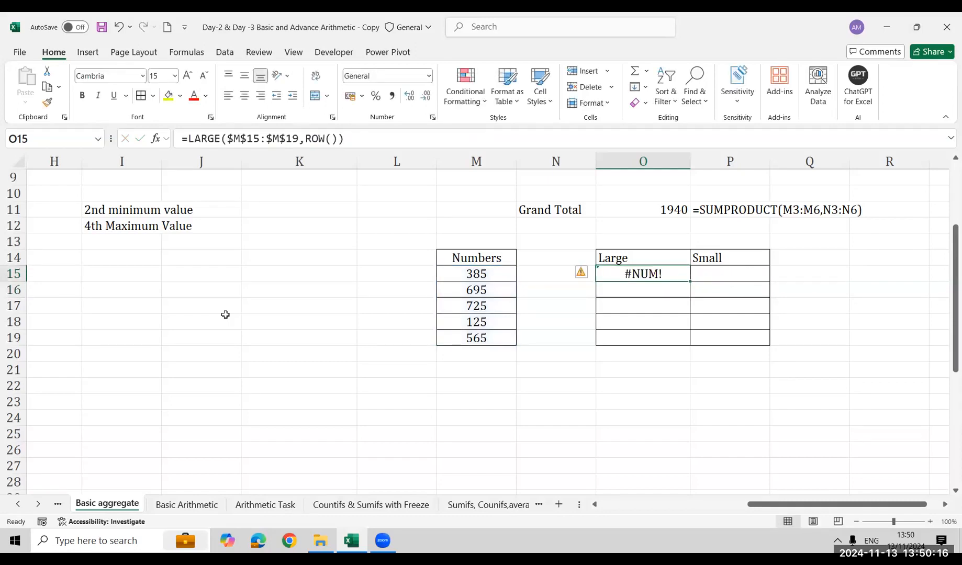
{"action": "key", "text": "F2"}
{"action": "key", "text": "BackSpace"}
{"action": "key", "text": "BackSpace"}
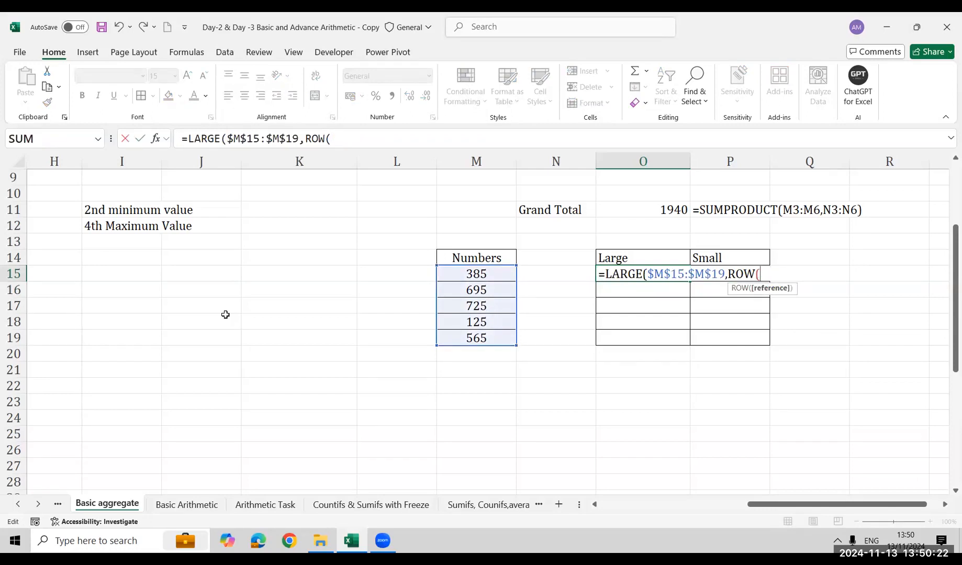
{"action": "type", "text": ")-"}
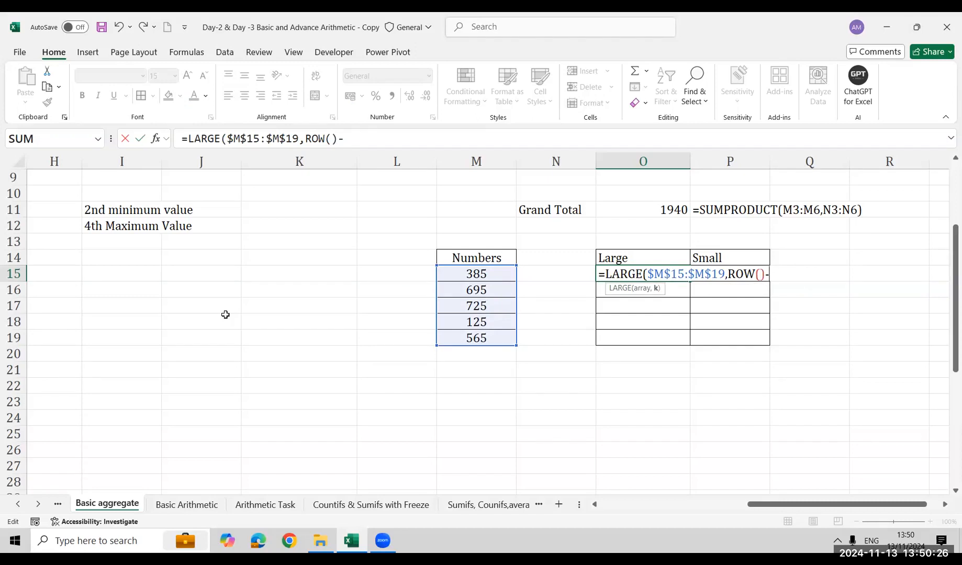
{"action": "type", "text": "ro"}
{"action": "key", "text": "Down"}
{"action": "key", "text": "Down"}
{"action": "key", "text": "Down"}
{"action": "key", "text": "Down"}
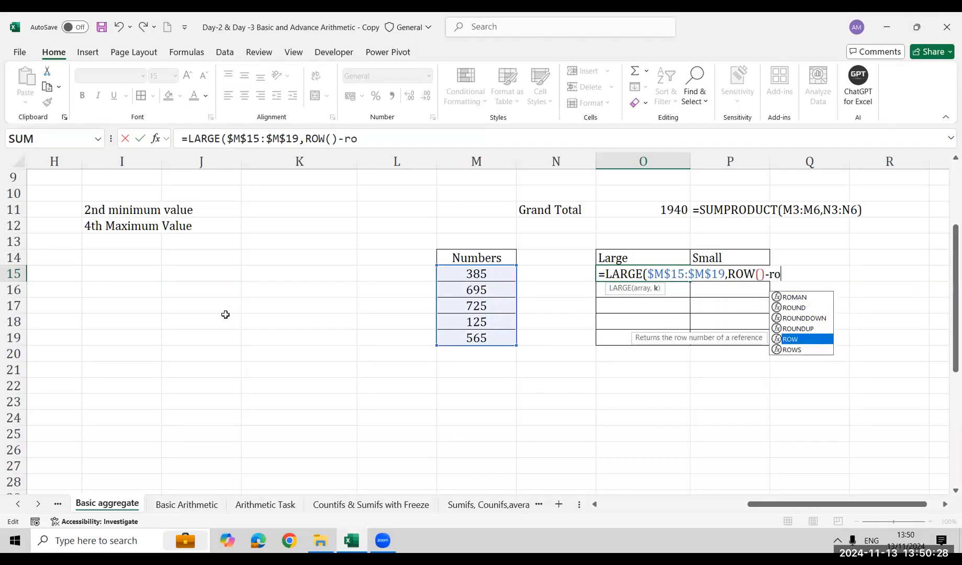
{"action": "key", "text": "Tab"}
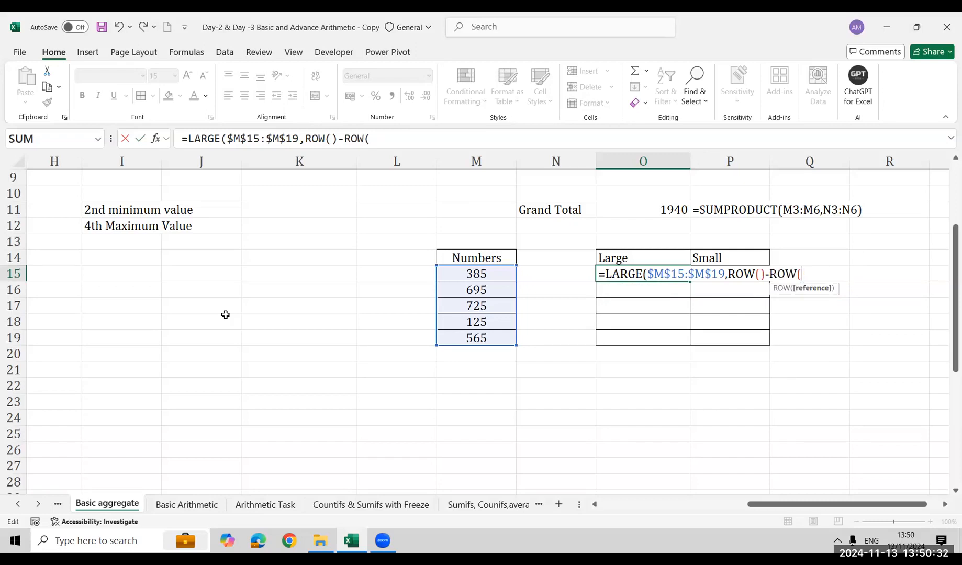
{"action": "key", "text": "BackSpace"}
{"action": "key", "text": "BackSpace"}
{"action": "key", "text": "BackSpace"}
{"action": "key", "text": "BackSpace"}
{"action": "key", "text": "BackSpace"}
{"action": "key", "text": "BackSpace"}
{"action": "key", "text": "BackSpace"}
{"action": "key", "text": "BackSpace"}
{"action": "key", "text": "BackSpace"}
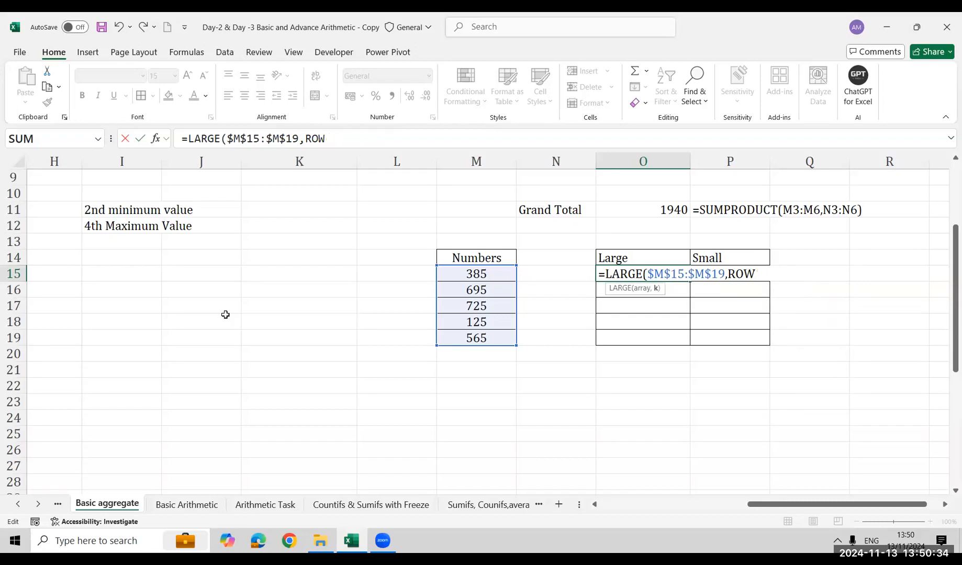
{"action": "key", "text": "BackSpace"}
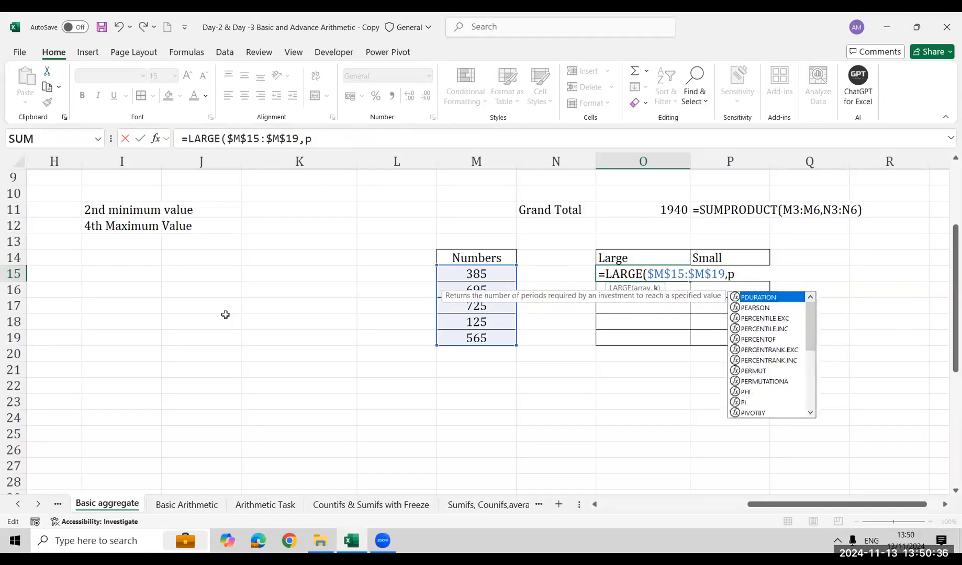
Use ROW(A1) as the k argument so that O15 holds =LARGE($M$15:$M$19,ROW(A1))
{"action": "type", "text": "row"}
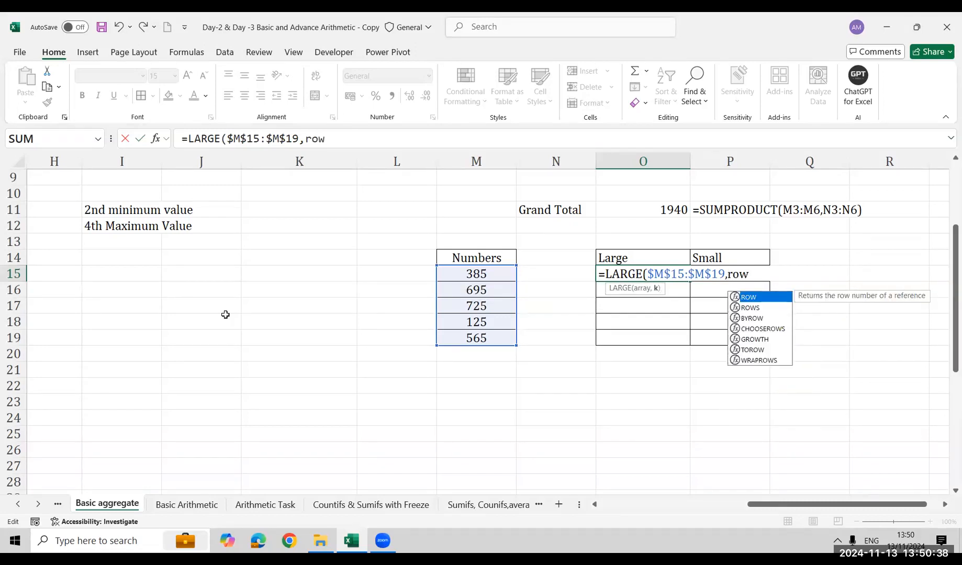
{"action": "key", "text": "Tab"}
{"action": "type", "text": "a1)"}
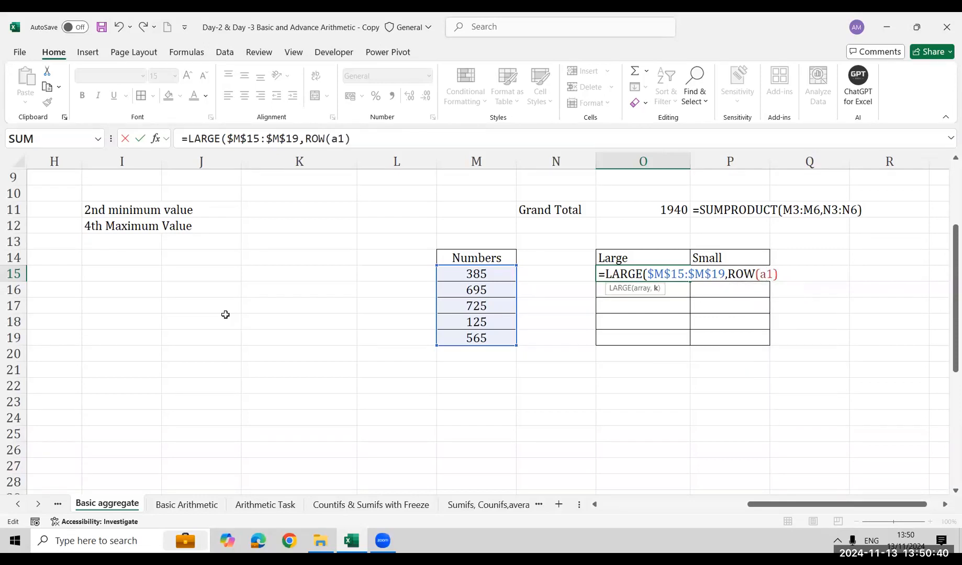
{"action": "key", "text": "Return"}
{"action": "key", "text": "Up"}
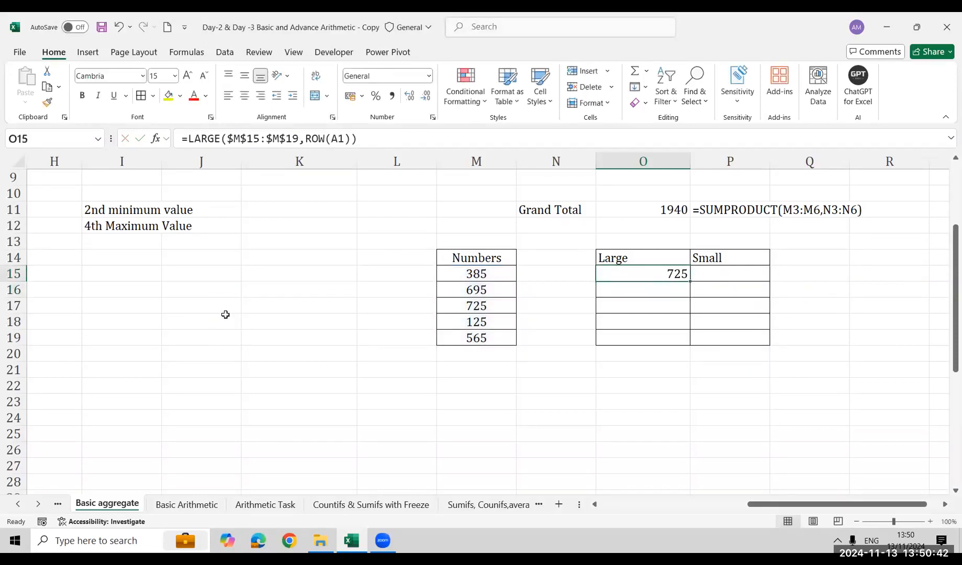
Fill the LARGE formula from O15 down through O19
{"action": "key", "text": "shift+Down"}
{"action": "key", "text": "shift+Down"}
{"action": "key", "text": "shift+Down"}
{"action": "key", "text": "shift+Down"}
{"action": "key", "text": "ctrl+d"}
{"action": "key", "text": "Down"}
{"action": "key", "text": "Down"}
{"action": "key", "text": "Down"}
{"action": "key", "text": "Down"}
{"action": "key", "text": "Down"}
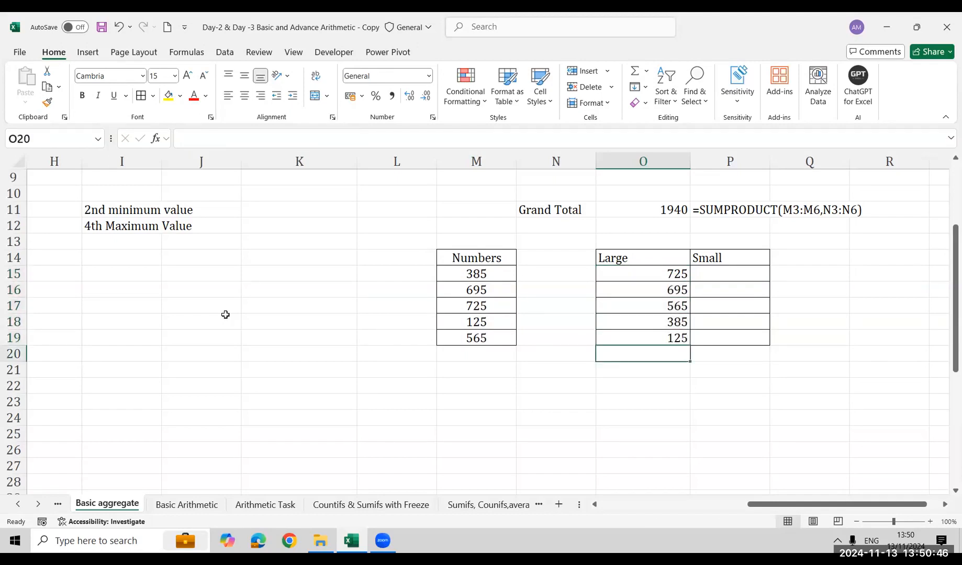
Demonstrate the ROW function in the empty cell K18 with =ROW(J15)
{"action": "key", "text": "Up"}
{"action": "key", "text": "Up"}
{"action": "key", "text": "Up"}
{"action": "key", "text": "Up"}
{"action": "key", "text": "Left"}
{"action": "key", "text": "Left"}
{"action": "key", "text": "Left"}
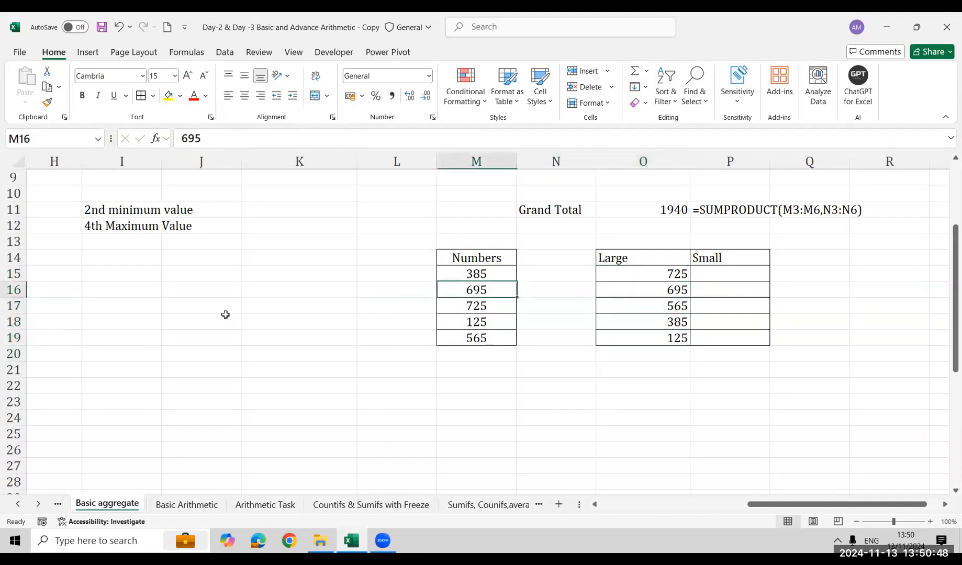
{"action": "key", "text": "Left"}
{"action": "key", "text": "Down"}
{"action": "key", "text": "Down"}
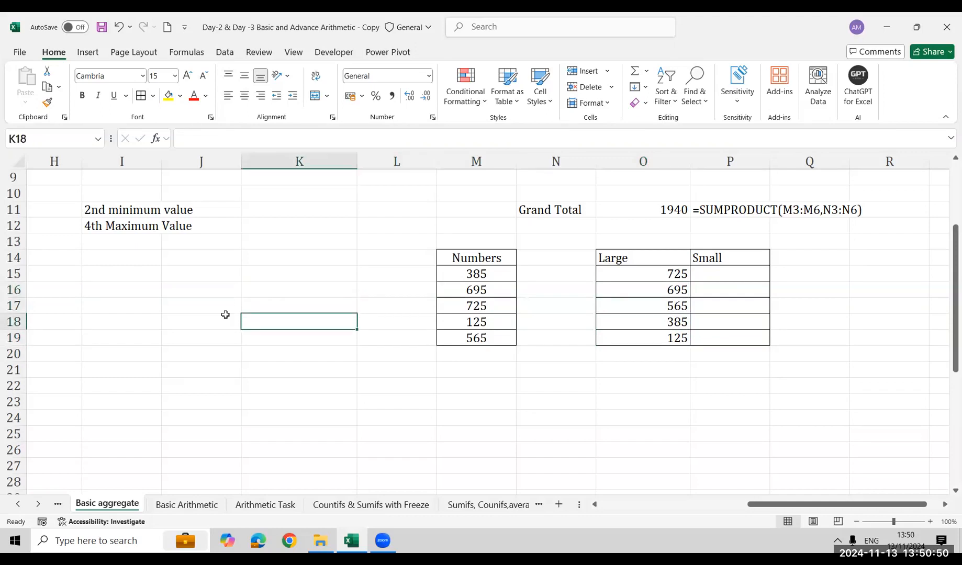
{"action": "type", "text": "=row"}
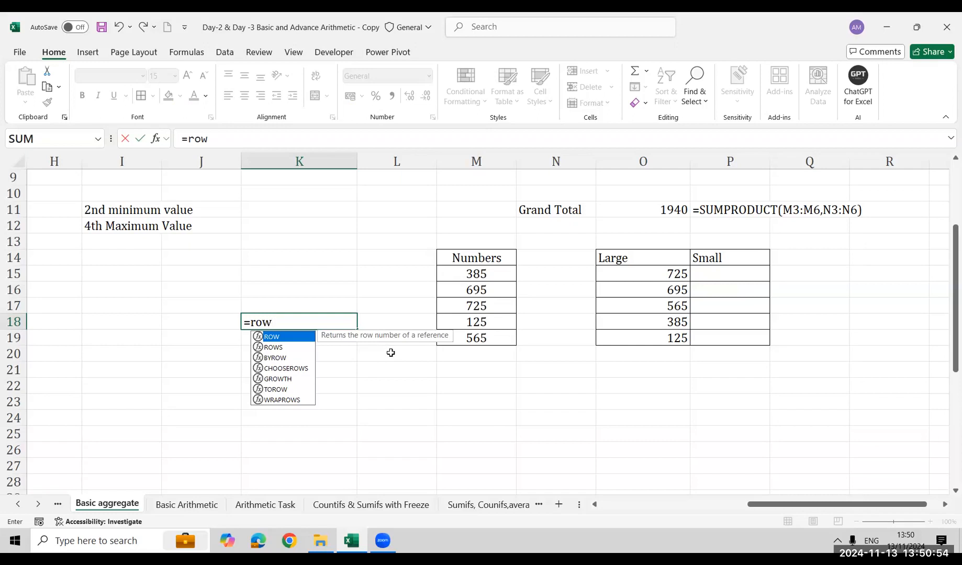
{"action": "key", "text": "Tab"}
{"action": "key", "text": "Left"}
{"action": "key", "text": "Left"}
{"action": "key", "text": "Up"}
{"action": "key", "text": "Up"}
{"action": "key", "text": "Right"}
{"action": "key", "text": "Up"}
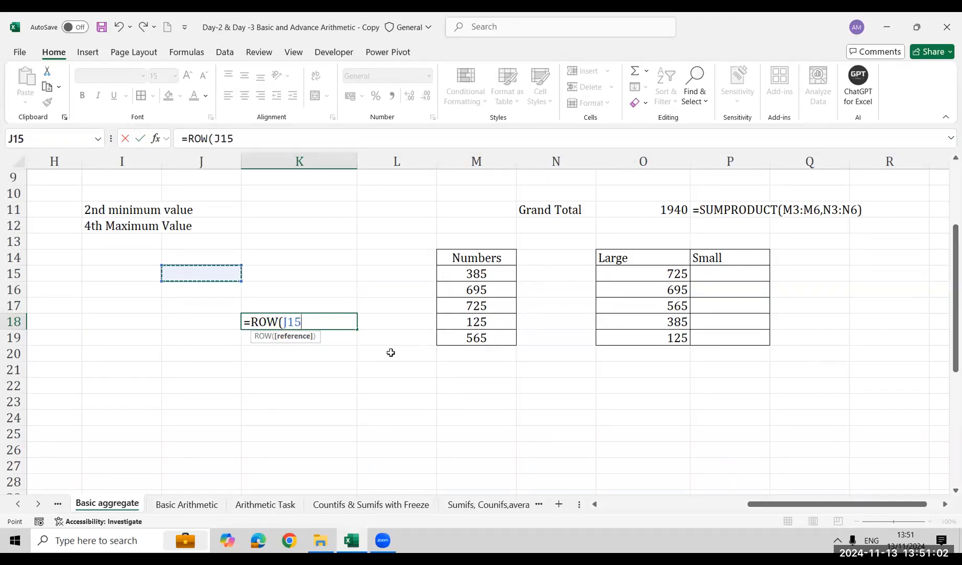
{"action": "type", "text": ")"}
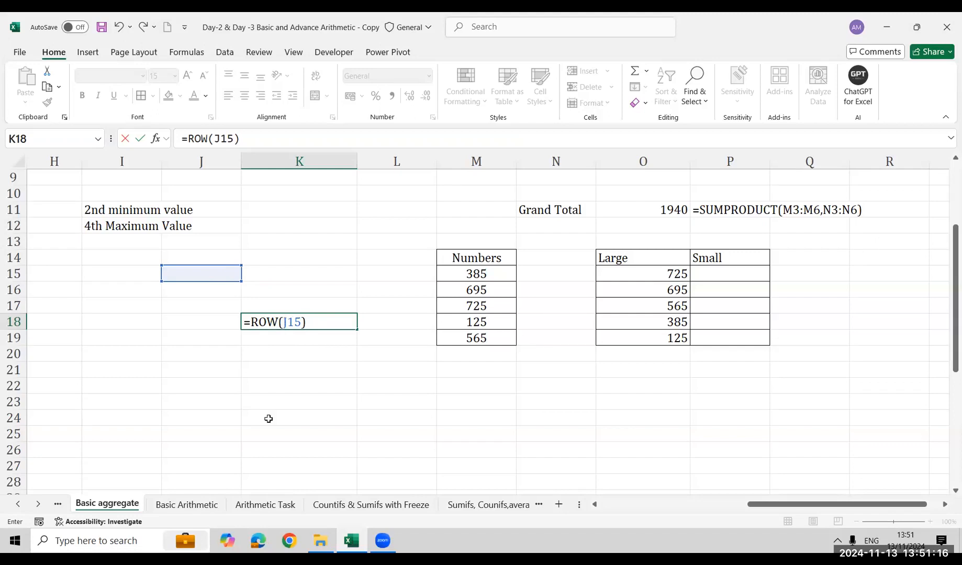
{"action": "key", "text": "Return"}
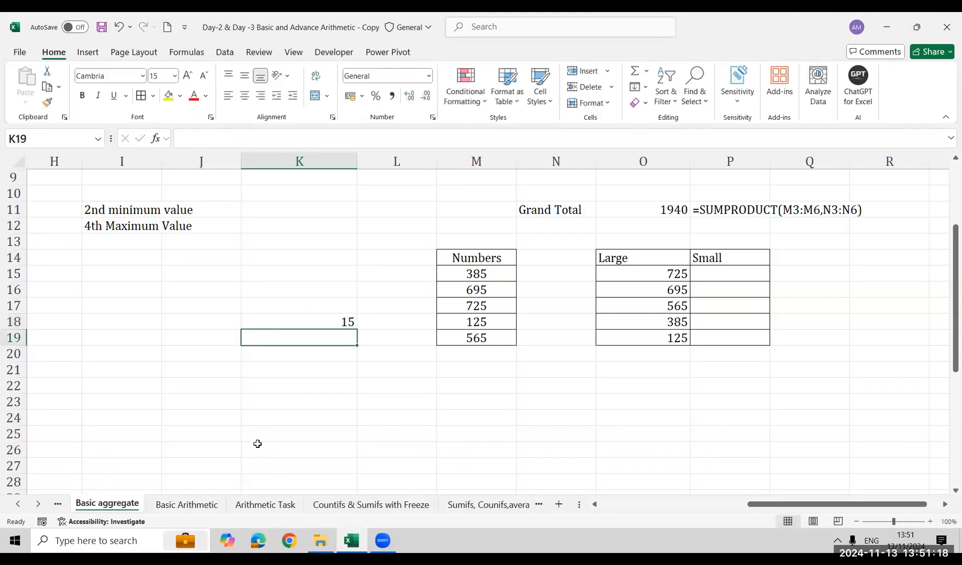
{"action": "key", "text": "Up"}
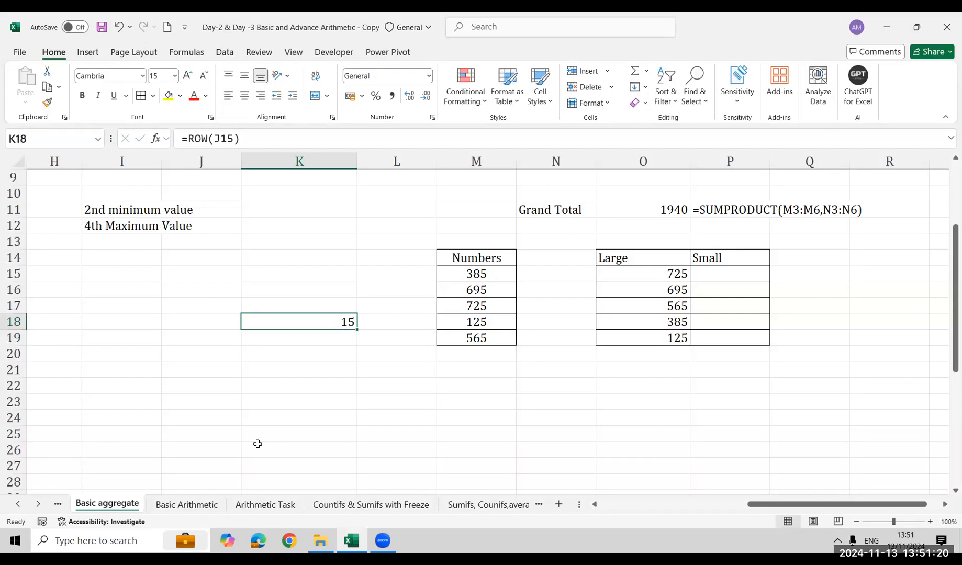
Change the ROW formula's reference in K18 to J1
{"action": "key", "text": "F2"}
{"action": "key", "text": "BackSpace"}
{"action": "key", "text": "BackSpace"}
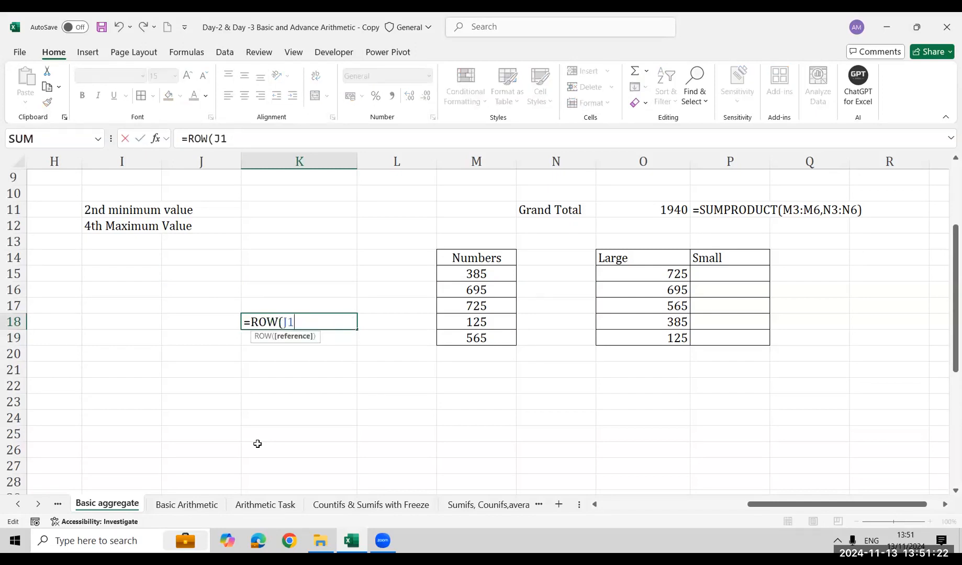
{"action": "type", "text": ")"}
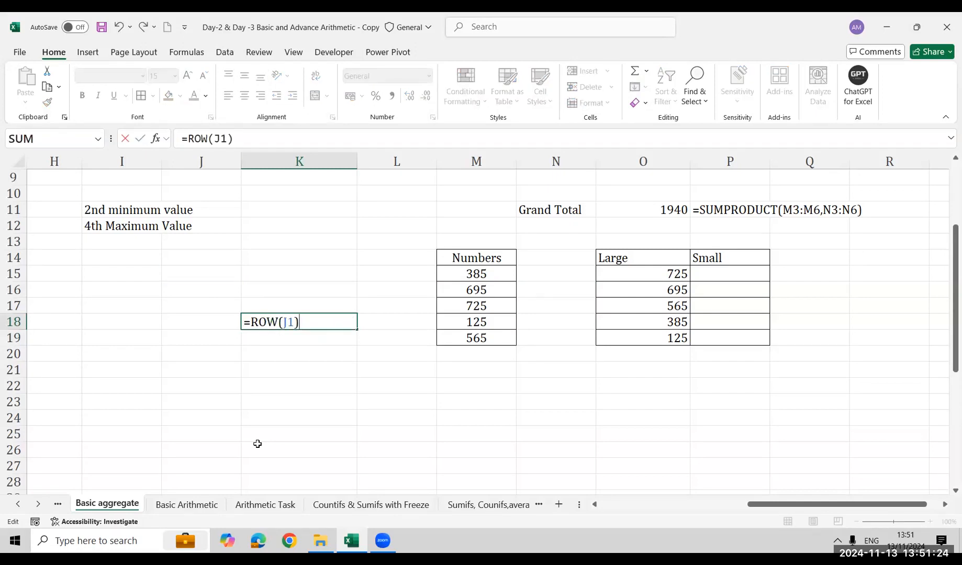
{"action": "key", "text": "Return"}
{"action": "key", "text": "Up"}
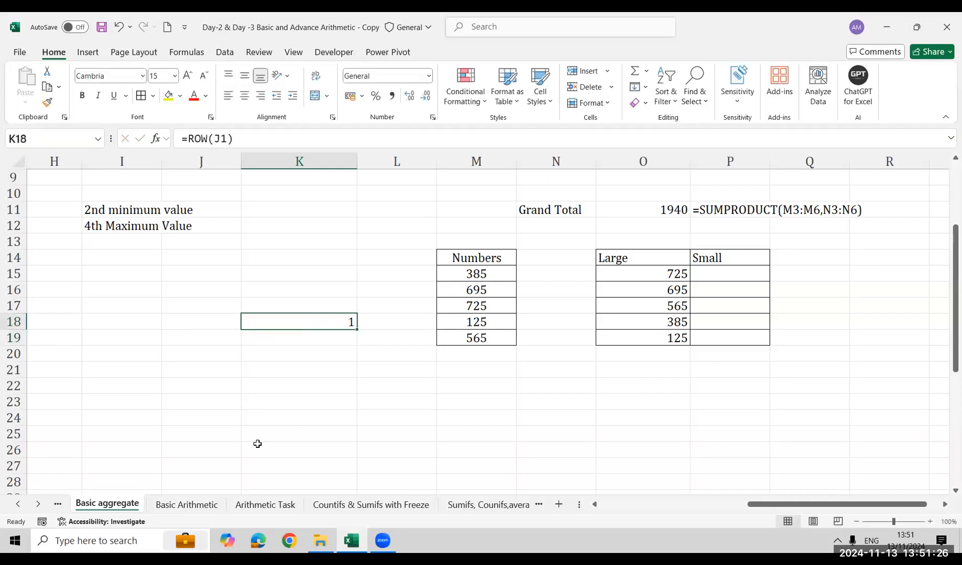
Fill the ROW formula from K18 down to K19 and open K19's formula to inspect its reference
{"action": "key", "text": "shift+Down"}
{"action": "key", "text": "ctrl+d"}
{"action": "key", "text": "Down"}
{"action": "key", "text": "F2"}
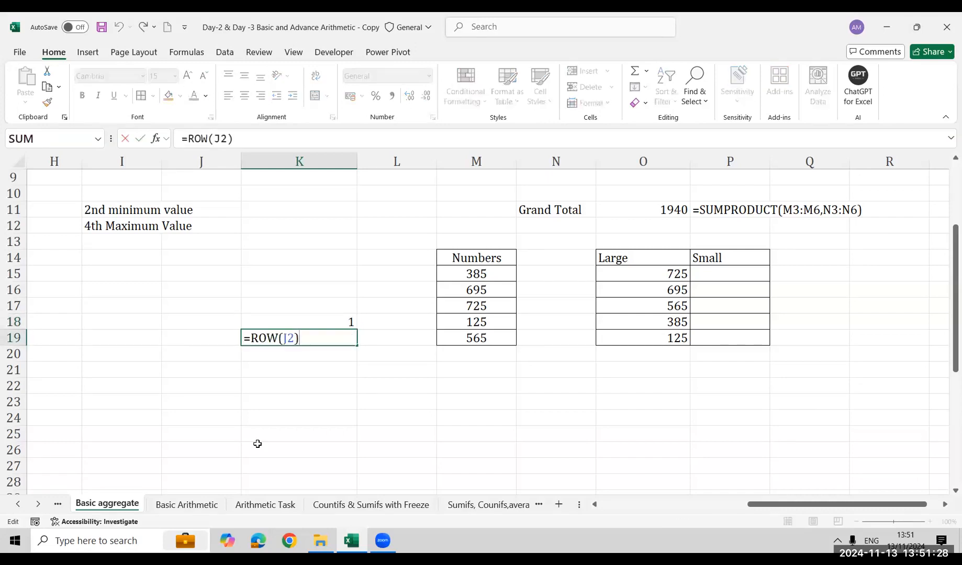
Fill the ROW formula from K19 down to K21 one cell at a time, checking the reference in the copied formulas
{"action": "key", "text": "Escape"}
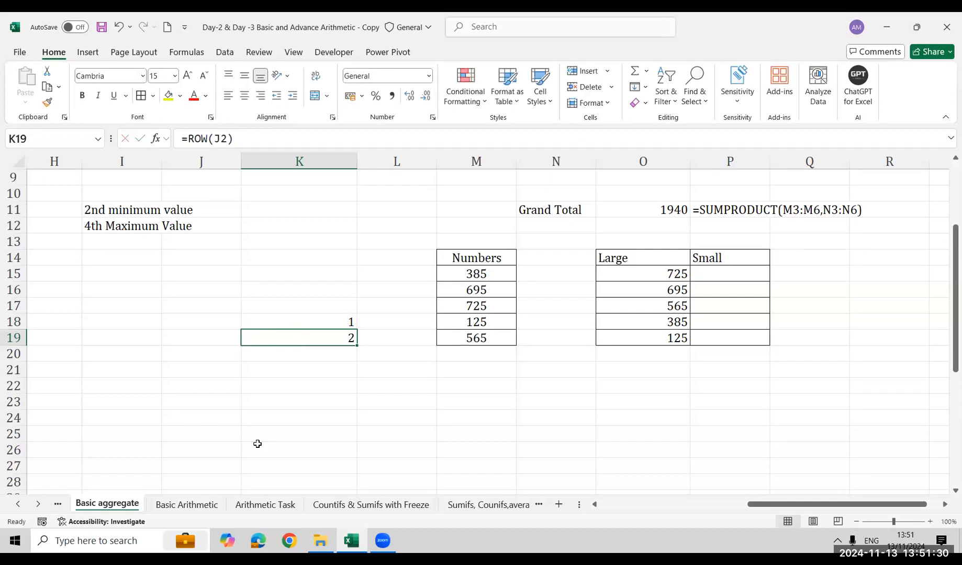
{"action": "key", "text": "shift+Down"}
{"action": "key", "text": "ctrl+d"}
{"action": "key", "text": "Down"}
{"action": "key", "text": "F2"}
{"action": "key", "text": "Escape"}
{"action": "key", "text": "shift+Down"}
{"action": "key", "text": "ctrl+d"}
{"action": "key", "text": "Down"}
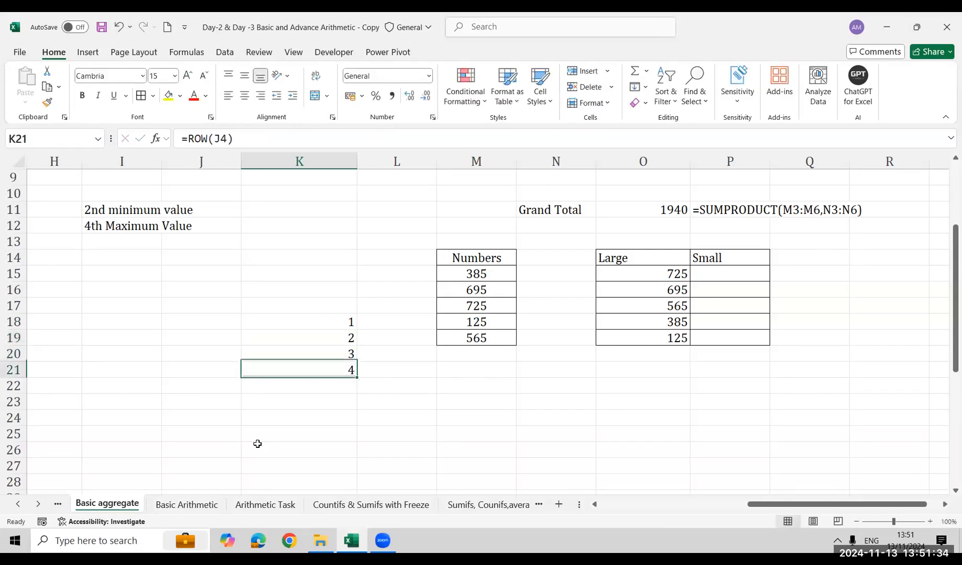
{"action": "key", "text": "F2"}
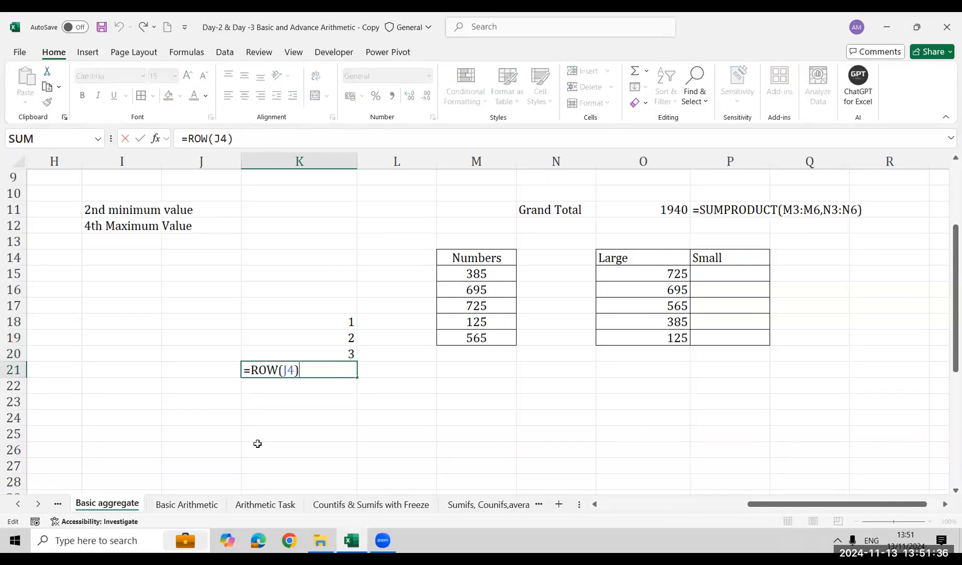
{"action": "key", "text": "Escape"}
Clear the ROW demonstration formulas from K18:K21
{"action": "key", "text": "Up"}
{"action": "key", "text": "Up"}
{"action": "key", "text": "Up"}
{"action": "key", "text": "ctrl+shift+Down"}
{"action": "key", "text": "Delete"}
Inspect the LARGE formulas in O15 and O16, comparing the references inside their ROW arguments
{"action": "key", "text": "Right"}
{"action": "key", "text": "Right"}
{"action": "key", "text": "Right"}
{"action": "key", "text": "Right"}
{"action": "key", "text": "Up"}
{"action": "key", "text": "Up"}
{"action": "key", "text": "Up"}
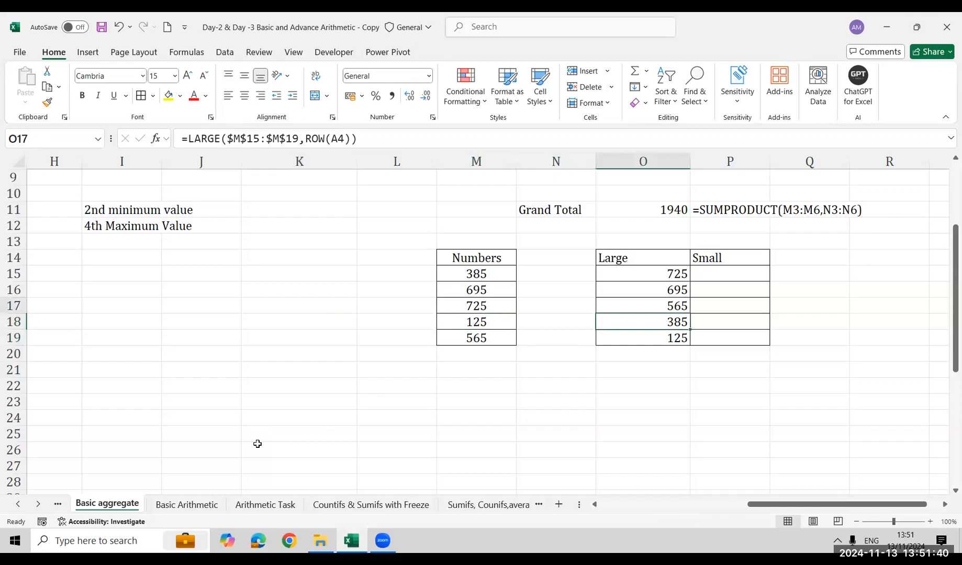
{"action": "key", "text": "F2"}
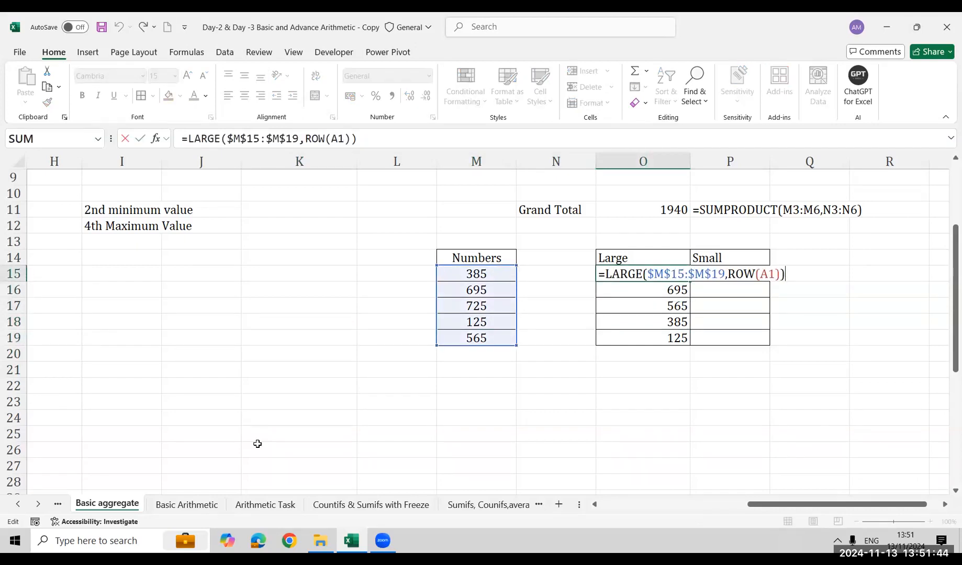
{"action": "key", "text": "Return"}
{"action": "key", "text": "F2"}
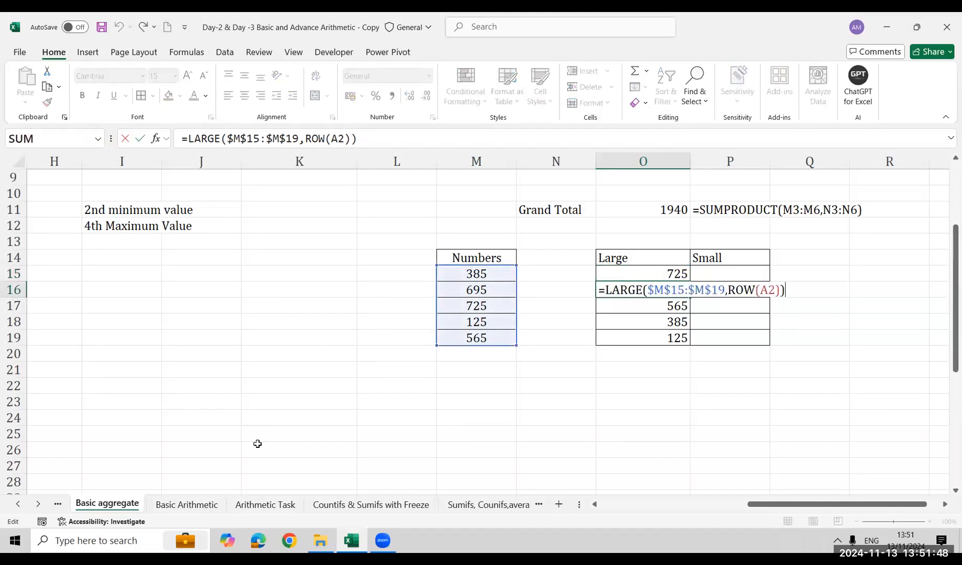
{"action": "key", "text": "Escape"}
Enter =SMALL($M$15:$M$19,ROW(Z1)) in P15, the first cell under the Small heading
{"action": "key", "text": "Down"}
{"action": "key", "text": "Down"}
{"action": "key", "text": "Down"}
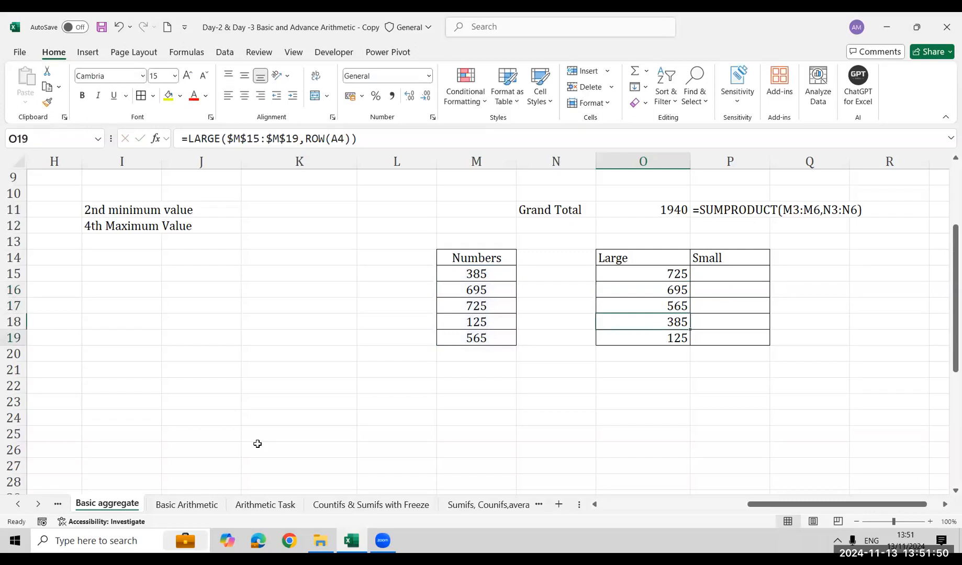
{"action": "key", "text": "Right"}
{"action": "key", "text": "Up"}
{"action": "key", "text": "Up"}
{"action": "key", "text": "Up"}
{"action": "key", "text": "Up"}
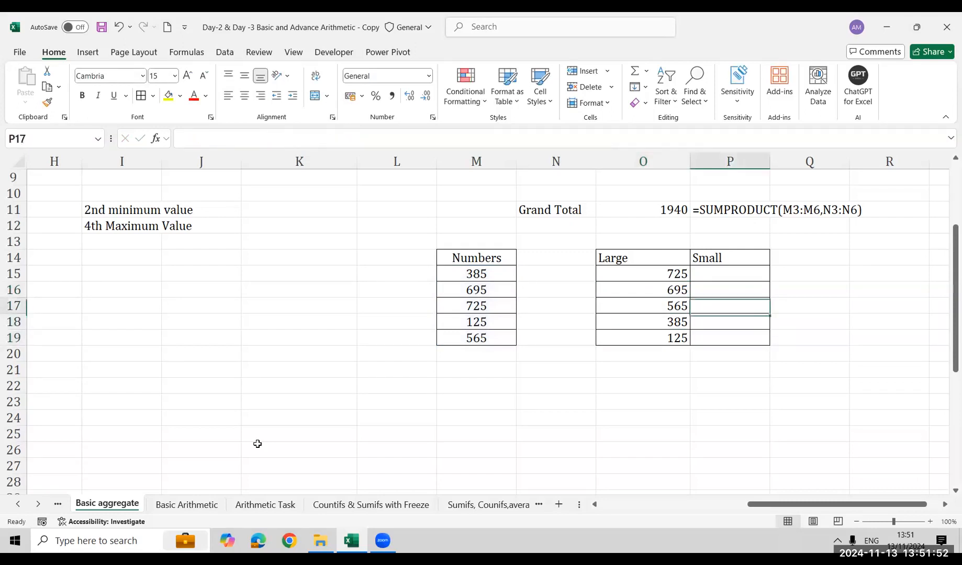
{"action": "type", "text": "=smal"}
{"action": "key", "text": "Tab"}
{"action": "key", "text": "Left"}
{"action": "key", "text": "Left"}
{"action": "key", "text": "Left"}
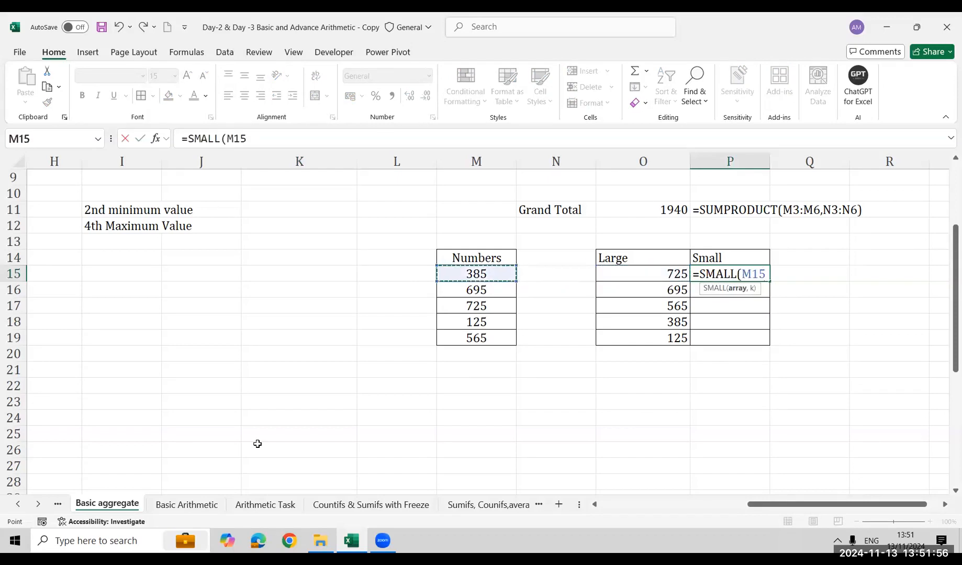
{"action": "key", "text": "shift+Down"}
{"action": "key", "text": "shift+Down"}
{"action": "key", "text": "shift+Down"}
{"action": "key", "text": "shift+Down"}
{"action": "key", "text": "F4"}
{"action": "type", "text": ",row"}
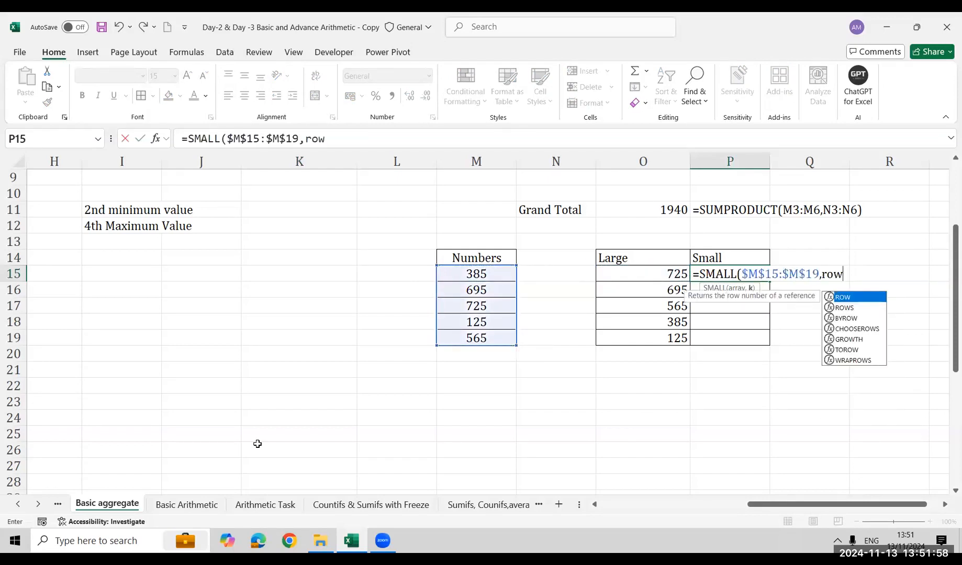
{"action": "key", "text": "Tab"}
{"action": "type", "text": "a1"}
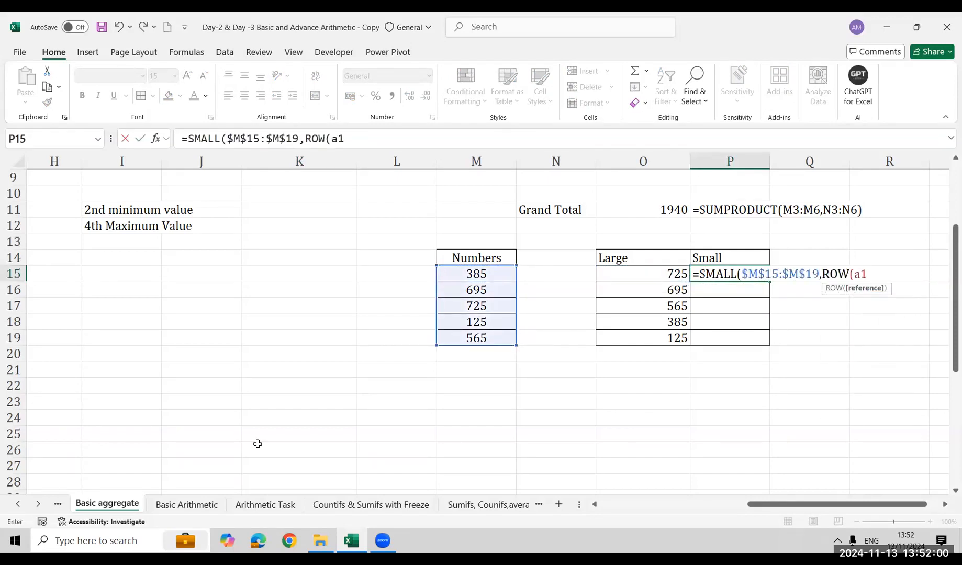
{"action": "key", "text": "BackSpace"}
{"action": "key", "text": "BackSpace"}
{"action": "type", "text": "z1"}
{"action": "type", "text": ")"}
{"action": "key", "text": "Return"}
{"action": "key", "text": "Return"}
Fill the SMALL formula from P15 down through P19
{"action": "key", "text": "Left"}
{"action": "key", "text": "Down"}
{"action": "key", "text": "Down"}
{"action": "key", "text": "Down"}
{"action": "key", "text": "Right"}
{"action": "key", "text": "ctrl+shift+Up"}
{"action": "key", "text": "ctrl+d"}
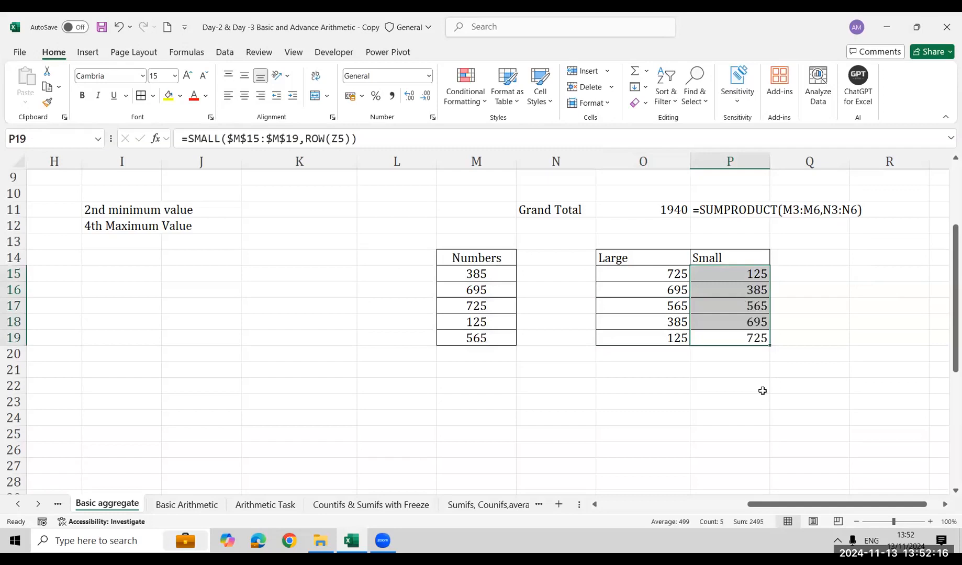
{"action": "key", "text": "Down"}
{"action": "key", "text": "Up"}
{"action": "key", "text": "Up"}
{"action": "key", "text": "Up"}
{"action": "key", "text": "Down"}
Show the text of O15's LARGE formula in O21 with FORMULATEXT
{"action": "key", "text": "Down"}
{"action": "key", "text": "Right"}
{"action": "key", "text": "Up"}
{"action": "key", "text": "Up"}
{"action": "key", "text": "Left"}
{"action": "key", "text": "Left"}
{"action": "key", "text": "Left"}
{"action": "key", "text": "Down"}
{"action": "key", "text": "Down"}
{"action": "key", "text": "Down"}
{"action": "key", "text": "Down"}
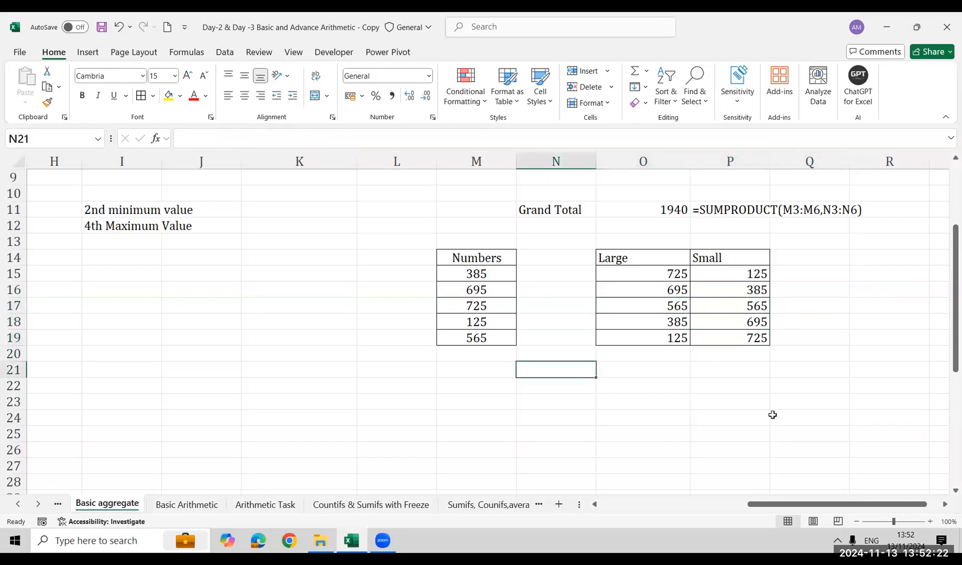
{"action": "key", "text": "Right"}
{"action": "type", "text": "=fro"}
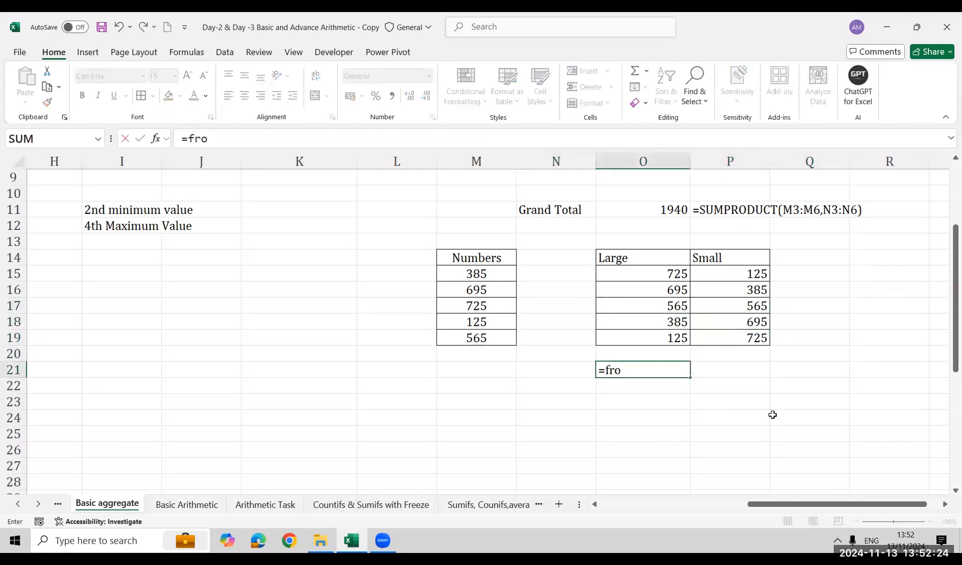
{"action": "key", "text": "Tab"}
{"action": "key", "text": "Left"}
{"action": "type", "text": "=FORMULATEXT("}
{"action": "key", "text": "Up"}
{"action": "key", "text": "Up"}
Show the text of P15's SMALL formula in O23 with FORMULATEXT
{"action": "key", "text": "Up"}
{"action": "key", "text": "Up"}
{"action": "key", "text": "Up"}
{"action": "key", "text": "Up"}
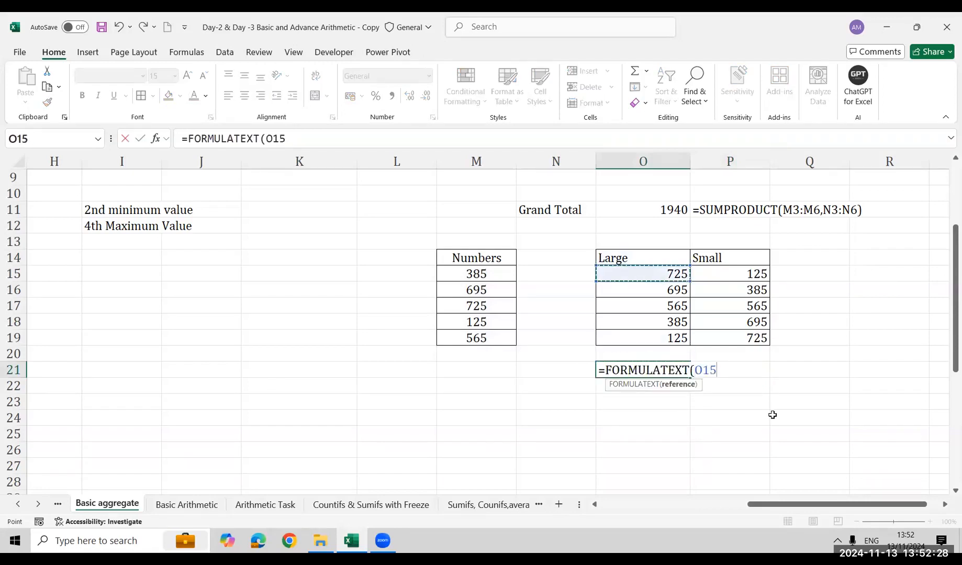
{"action": "key", "text": "Return"}
{"action": "key", "text": "Return"}
{"action": "key", "text": "Up"}
{"action": "key", "text": "Down"}
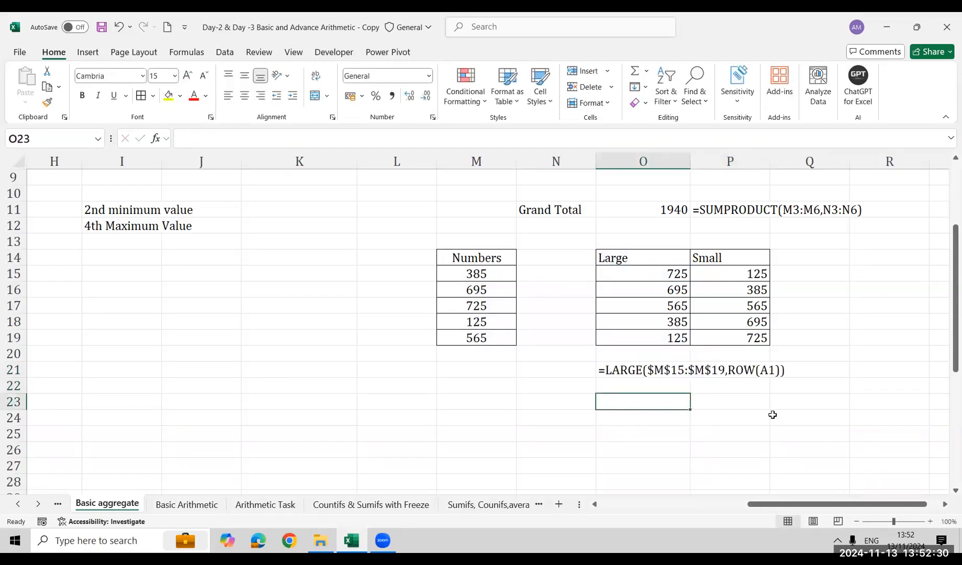
{"action": "type", "text": "="}
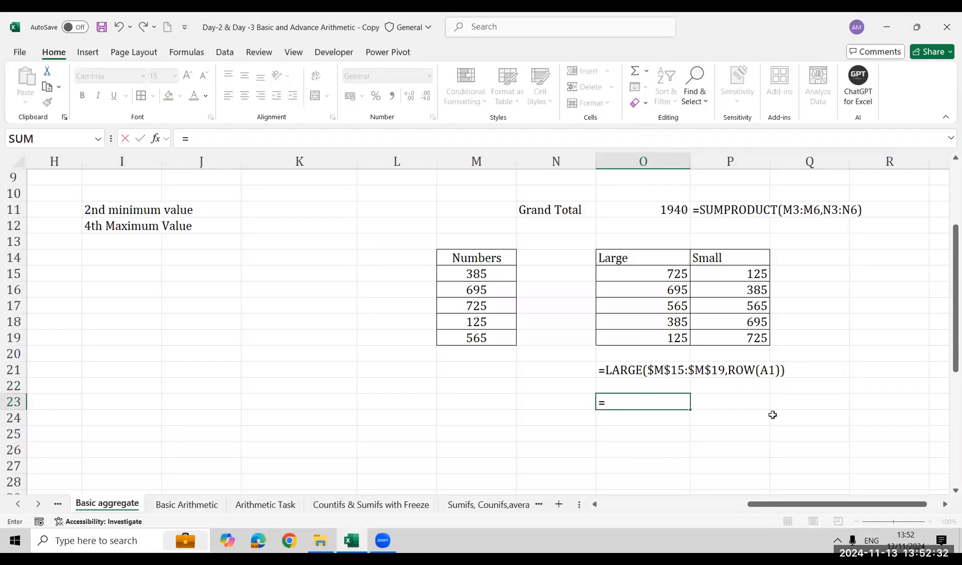
{"action": "type", "text": "form"}
{"action": "key", "text": "Tab"}
{"action": "key", "text": "Right"}
{"action": "key", "text": "Up"}
{"action": "key", "text": "Up"}
{"action": "key", "text": "Up"}
{"action": "key", "text": "Up"}
{"action": "key", "text": "Up"}
{"action": "key", "text": "Up"}
{"action": "key", "text": "Up"}
{"action": "key", "text": "Up"}
{"action": "key", "text": "Up"}
{"action": "key", "text": "Down"}
{"action": "key", "text": "Return"}
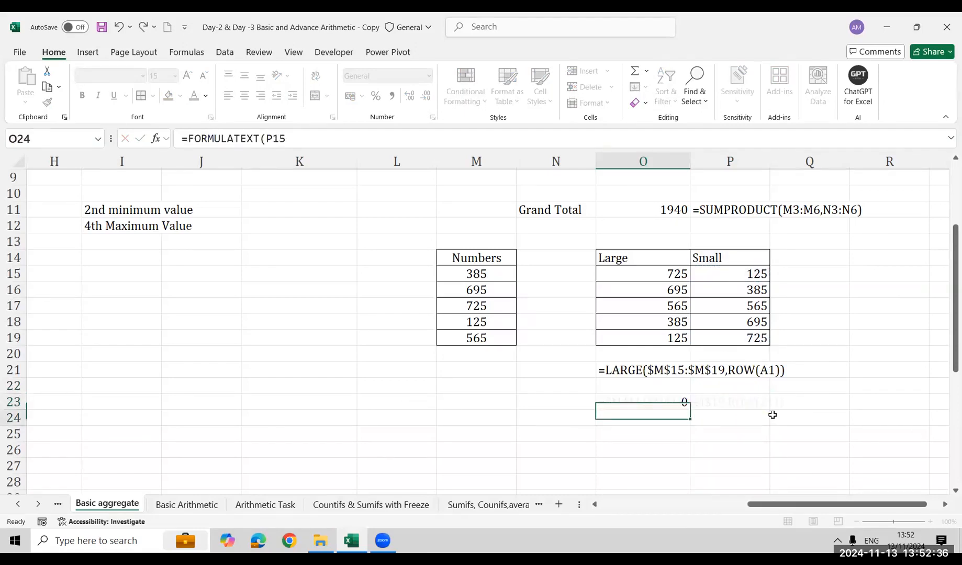
{"action": "key", "text": "Down"}
{"action": "key", "text": "Down"}
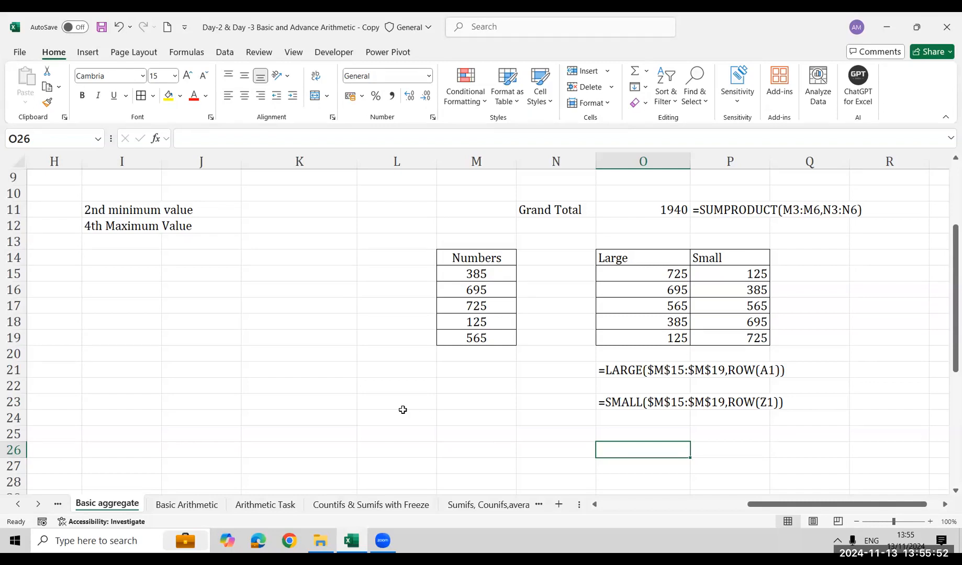
On the Arithmetic Task sheet, enter a COUNTIF over A2:A10 in C12 that counts the owner named in its label
{"action": "left_click", "coordinate": [249, 510]}
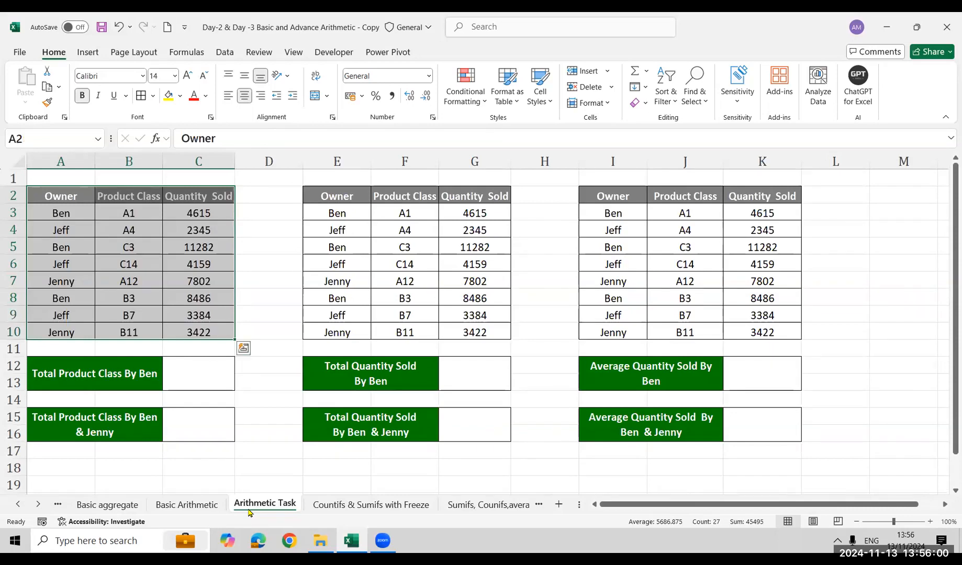
{"action": "left_click", "coordinate": [196, 371]}
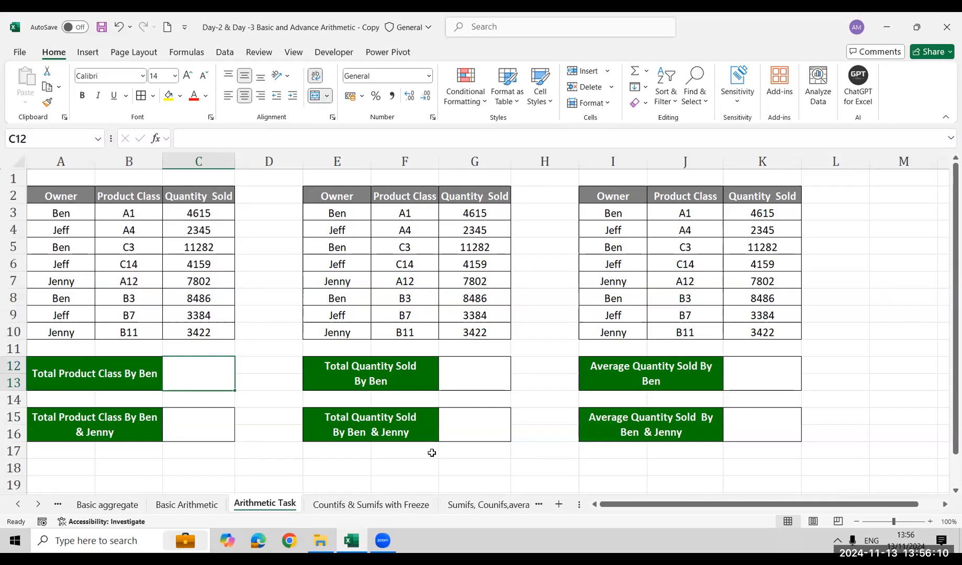
{"action": "type", "text": "=cun"}
{"action": "key", "text": "BackSpace"}
{"action": "key", "text": "BackSpace"}
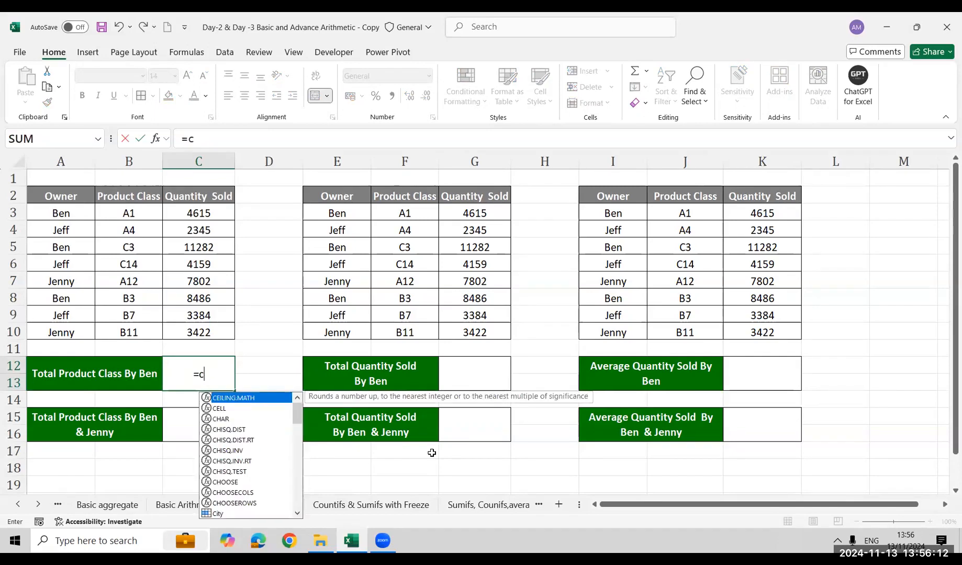
{"action": "type", "text": "oun"}
{"action": "key", "text": "Down"}
{"action": "key", "text": "Down"}
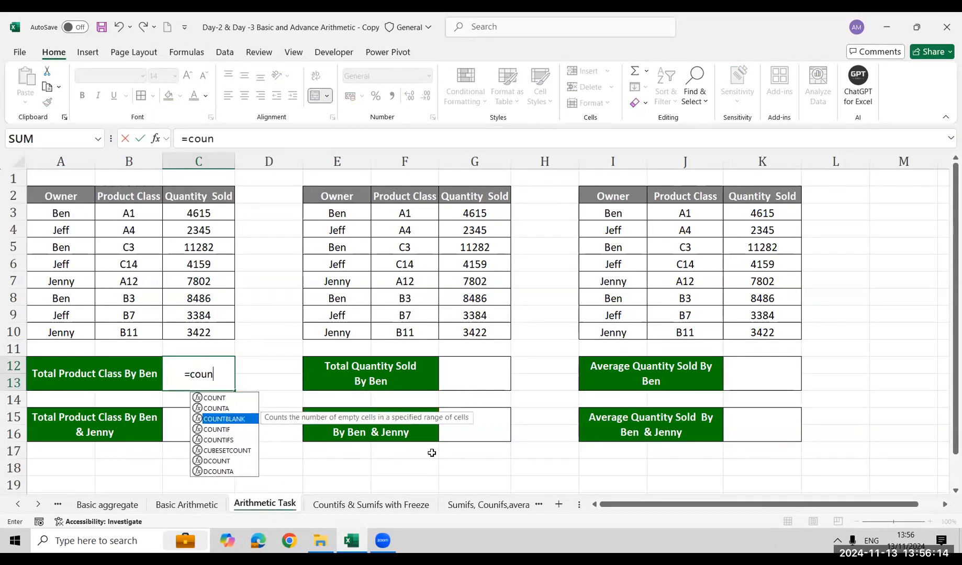
{"action": "key", "text": "Down"}
{"action": "key", "text": "Tab"}
{"action": "key", "text": "Left"}
{"action": "key", "text": "ctrl+Up"}
{"action": "key", "text": "ctrl+Up"}
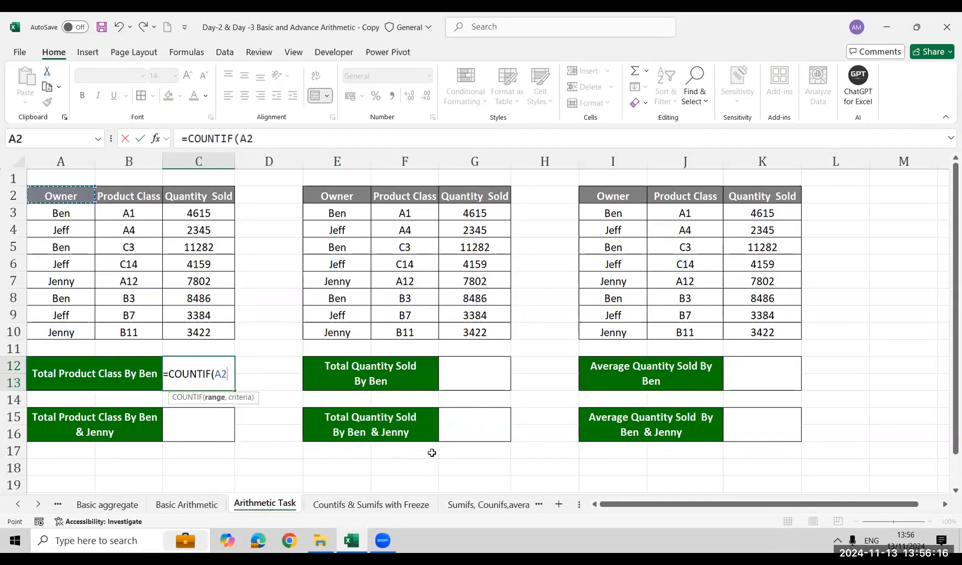
{"action": "key", "text": "ctrl+shift+Down"}
{"action": "type", "text": ",\"ben\")"}
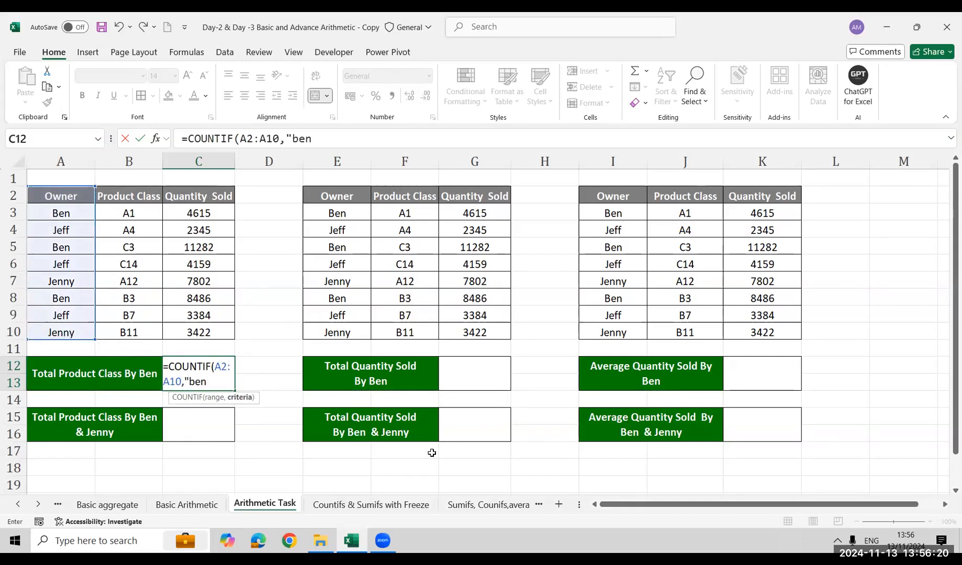
{"action": "key", "text": "Return"}
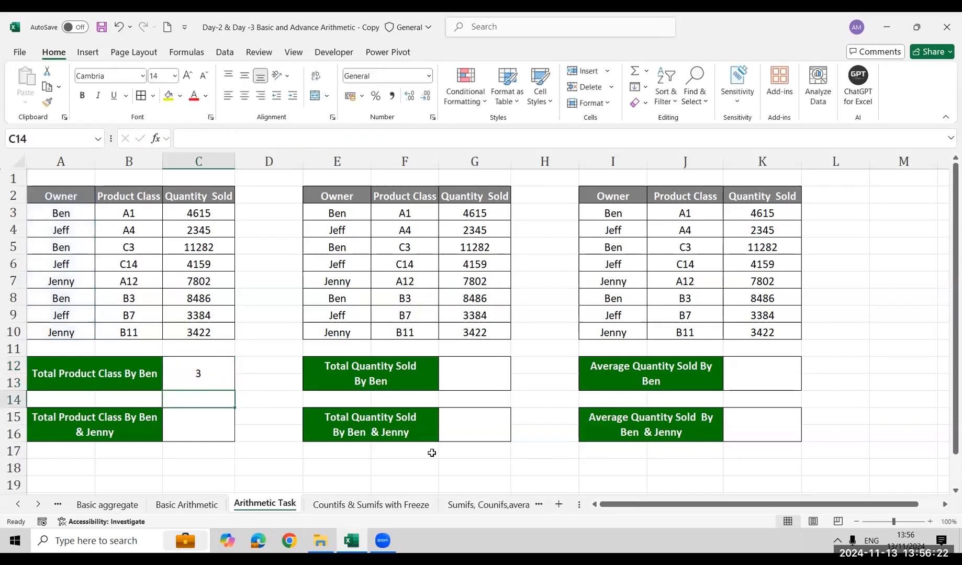
Begin C15's formula with a COUNTIF over A2:A10 for the first owner in its label, followed by a plus sign
{"action": "key", "text": "Up"}
{"action": "key", "text": "Down"}
{"action": "key", "text": "Down"}
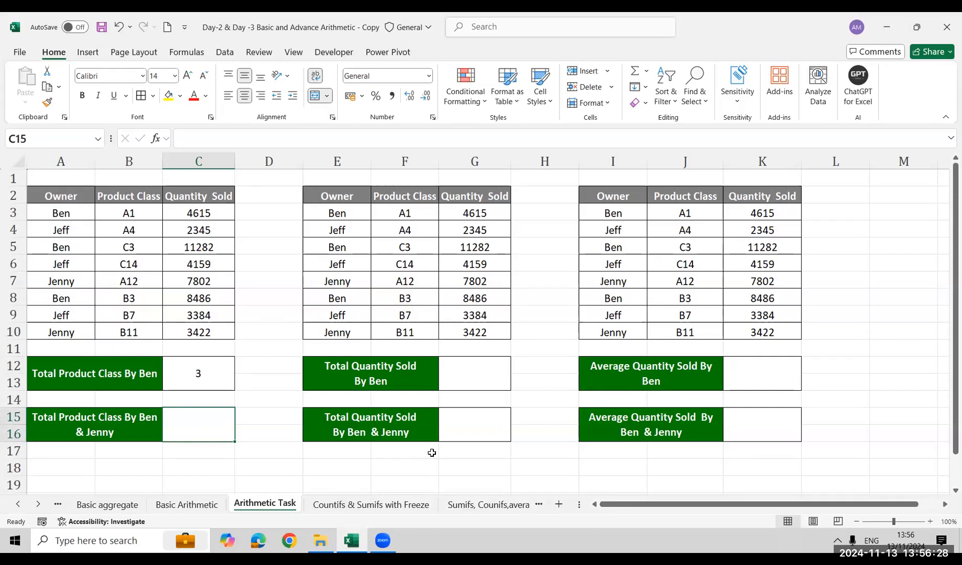
{"action": "type", "text": "=co"}
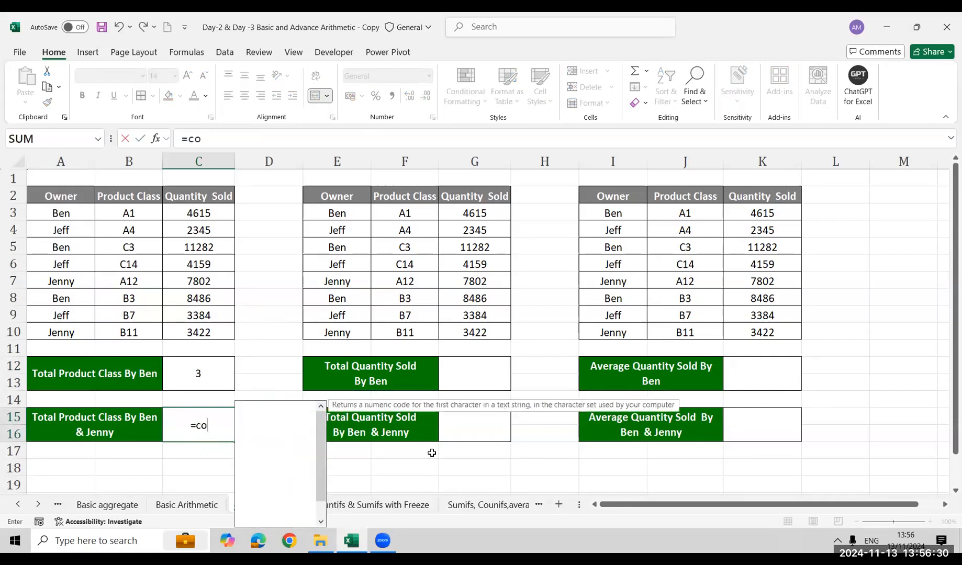
{"action": "type", "text": "un"}
{"action": "key", "text": "Down"}
{"action": "key", "text": "Down"}
{"action": "key", "text": "Down"}
{"action": "key", "text": "Tab"}
{"action": "key", "text": "Left"}
{"action": "key", "text": "Up"}
{"action": "key", "text": "Up"}
{"action": "key", "text": "Up"}
{"action": "key", "text": "Up"}
{"action": "key", "text": "ctrl+Up"}
{"action": "key", "text": "ctrl+shift+Down"}
{"action": "type", "text": ")"}
{"action": "key", "text": "BackSpace"}
{"action": "type", "text": ",\"B"}
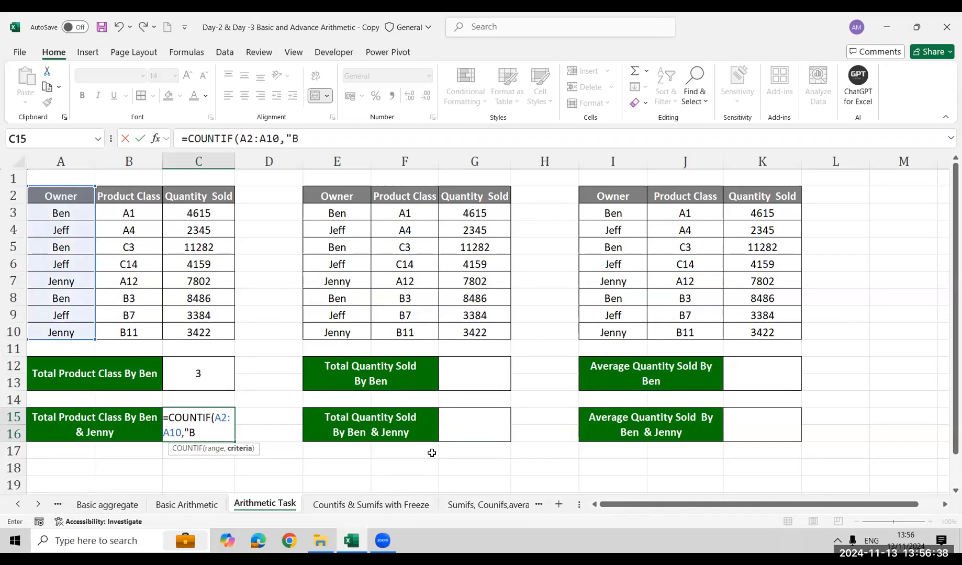
{"action": "type", "text": "edn\","}
{"action": "key", "text": "BackSpace"}
{"action": "type", "text": ")+"}
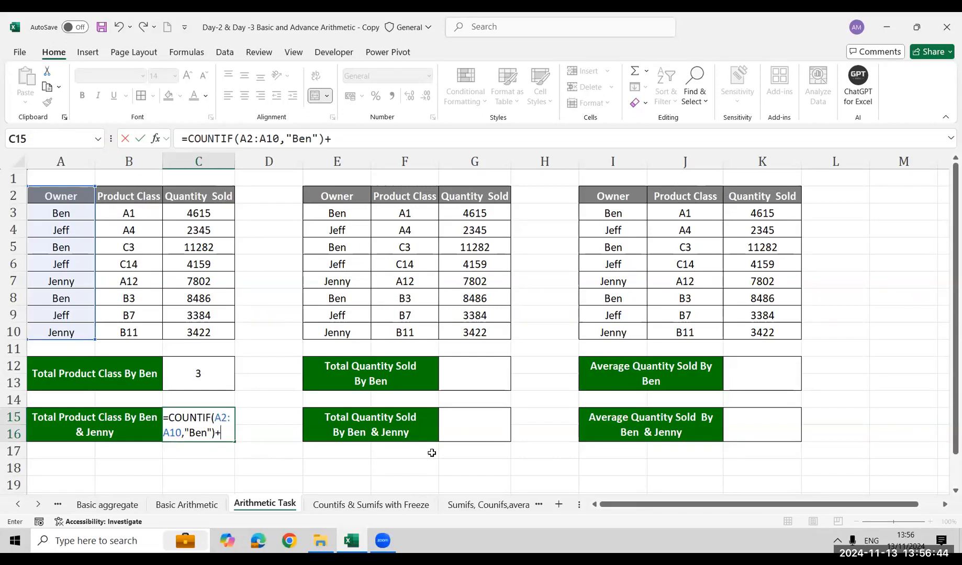
{"action": "type", "text": "coun"}
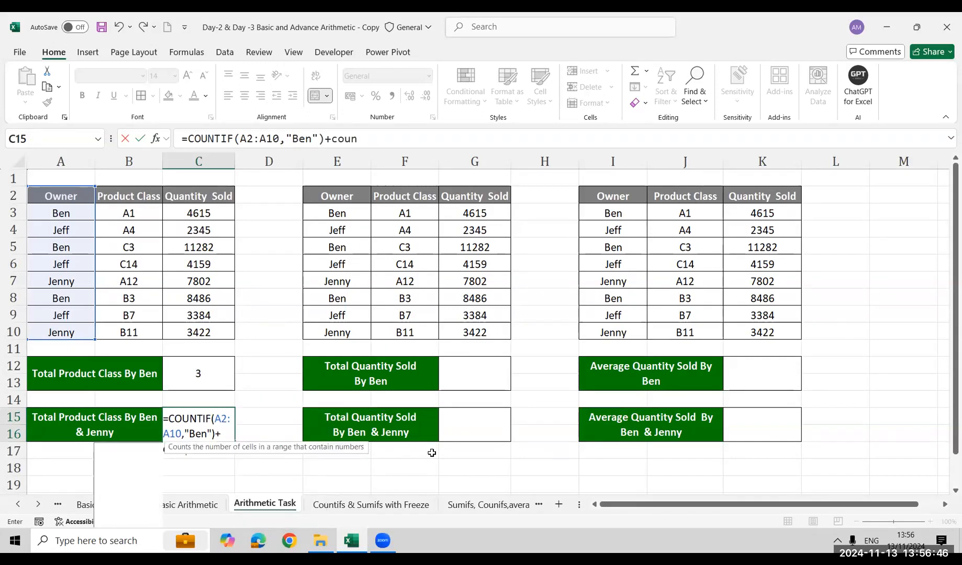
Complete C15's formula by adding a second COUNTIF over A2:A10 for the second owner in its label
{"action": "key", "text": "Tab"}
{"action": "key", "text": "BackSpace"}
{"action": "key", "text": "Down"}
{"action": "key", "text": "Down"}
{"action": "key", "text": "Down"}
{"action": "key", "text": "Tab"}
{"action": "key", "text": "Left"}
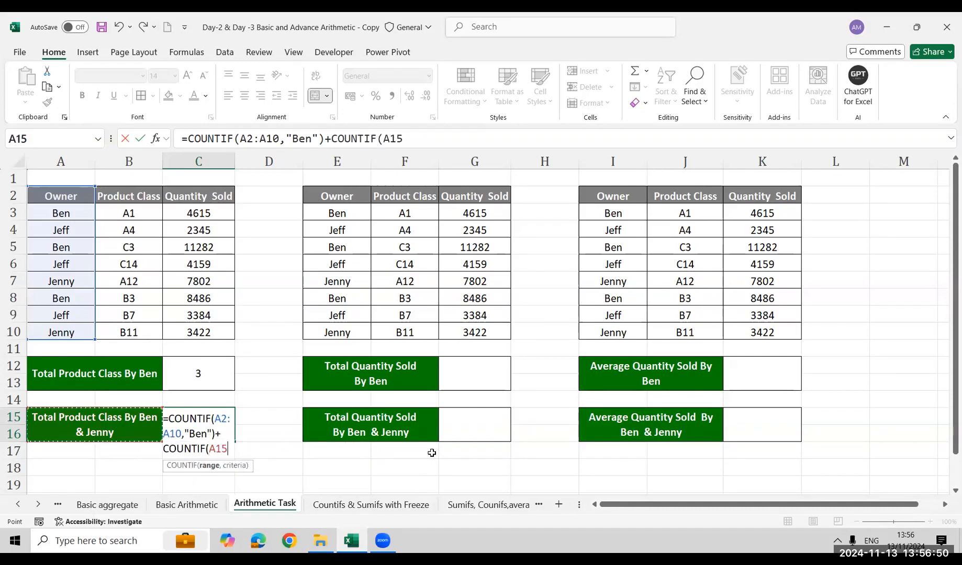
{"action": "key", "text": "Up"}
{"action": "key", "text": "Up"}
{"action": "key", "text": "Up"}
{"action": "key", "text": "Up"}
{"action": "key", "text": "Up"}
{"action": "key", "text": "Up"}
{"action": "key", "text": "Up"}
{"action": "key", "text": "Up"}
{"action": "key", "text": "Up"}
{"action": "key", "text": "Up"}
{"action": "key", "text": "Up"}
{"action": "key", "text": "Up"}
{"action": "key", "text": "ctrl+shift+Down"}
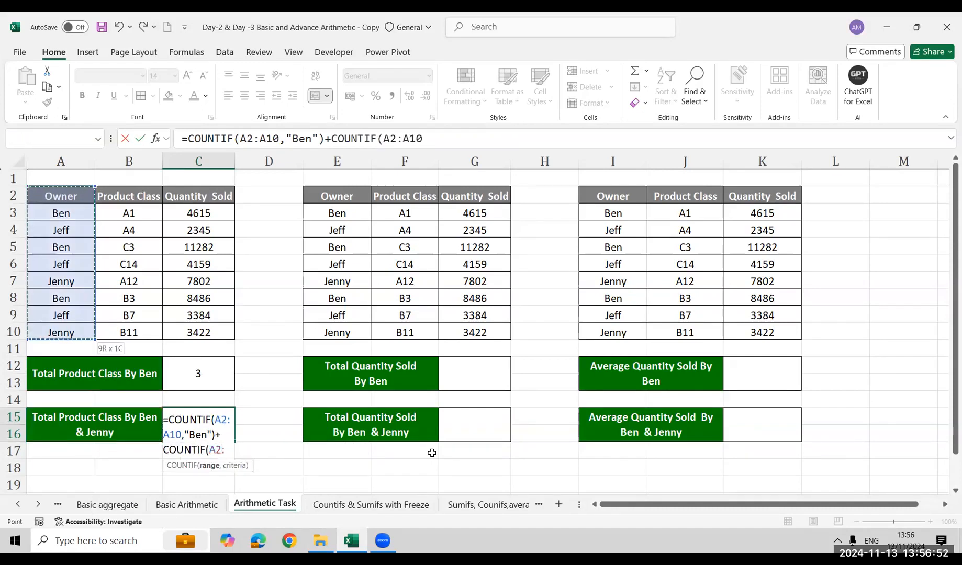
{"action": "type", "text": ",\"Jenny\")"}
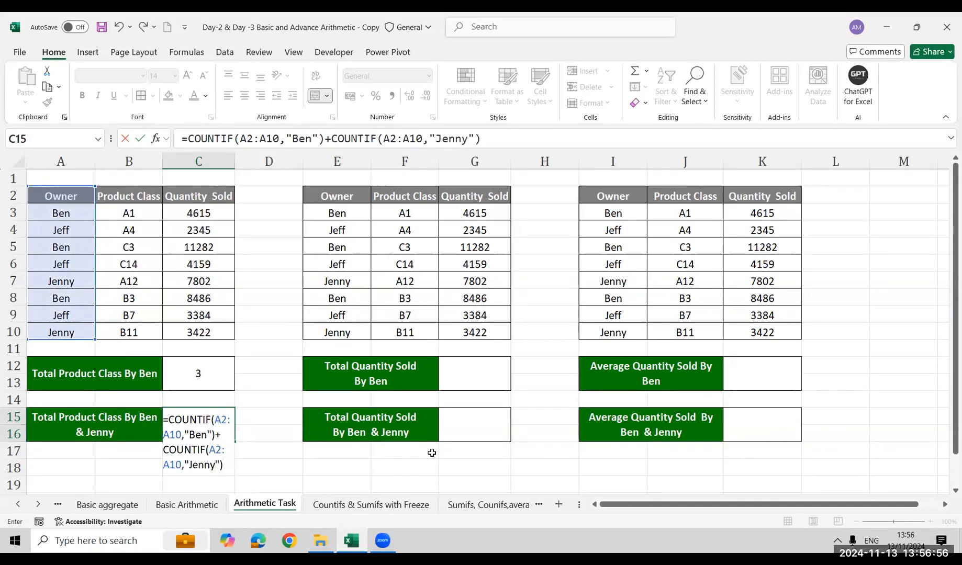
{"action": "key", "text": "Return"}
{"action": "key", "text": "Up"}
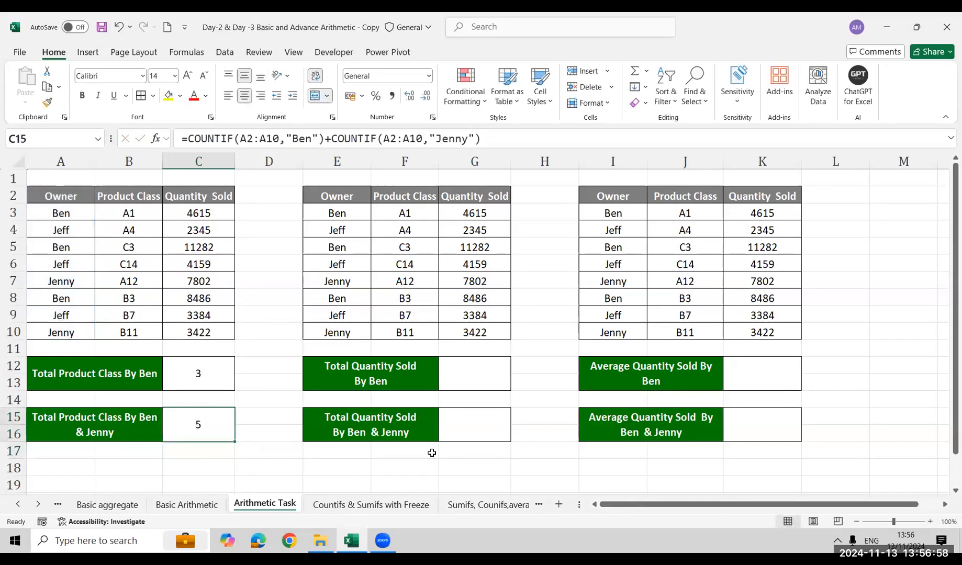
{"action": "key", "text": "Down"}
{"action": "key", "text": "Down"}
{"action": "key", "text": "Up"}
{"action": "key", "text": "Up"}
{"action": "key", "text": "Up"}
{"action": "key", "text": "Up"}
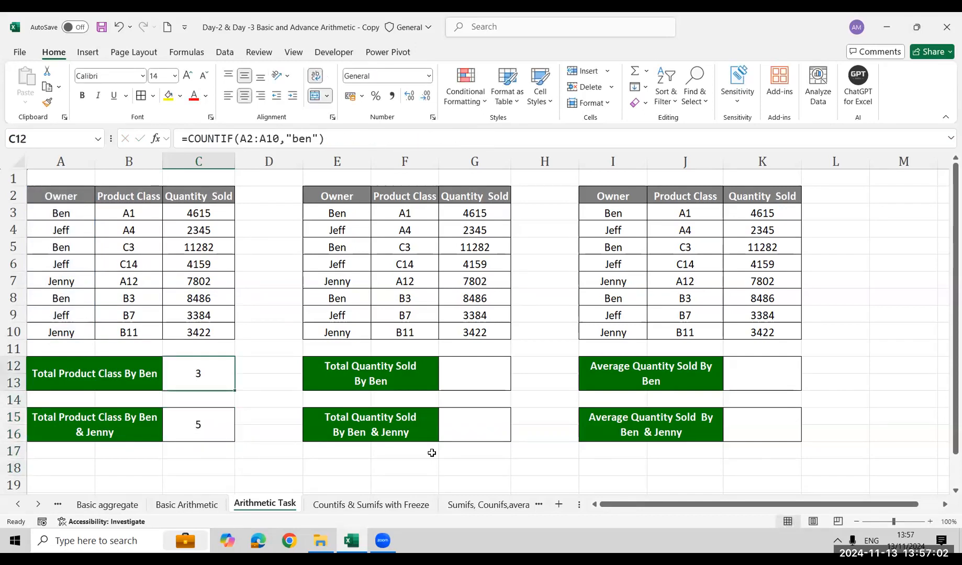
{"action": "left_click", "coordinate": [202, 414]}
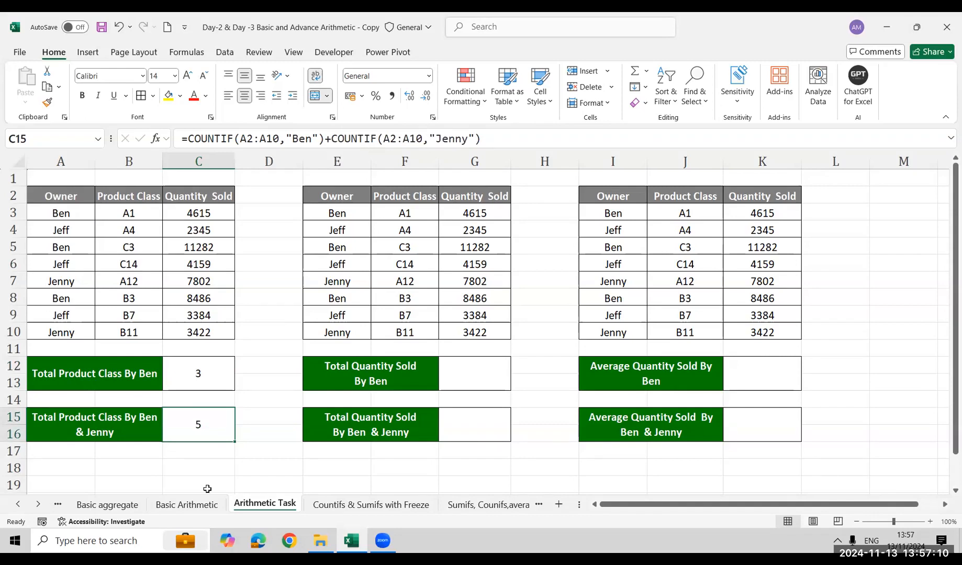
Insert a blank row at row 14, between the two blocks of task labels
{"action": "key", "text": "Down"}
{"action": "key", "text": "Down"}
{"action": "key", "text": "Down"}
{"action": "key", "text": "Up"}
{"action": "key", "text": "Up"}
{"action": "key", "text": "Up"}
{"action": "key", "text": "Up"}
{"action": "key", "text": "Up"}
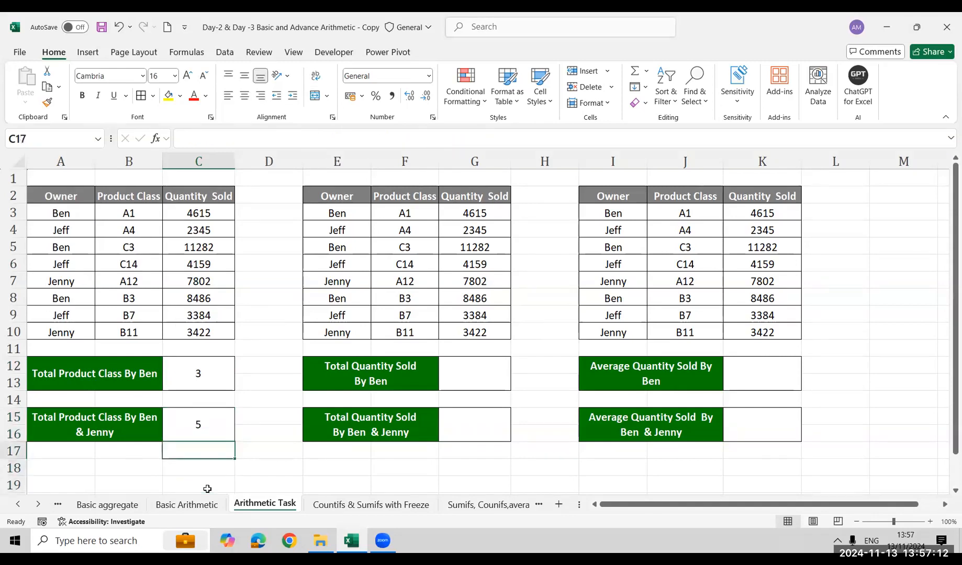
{"action": "key", "text": "Down"}
{"action": "key", "text": "shift+space"}
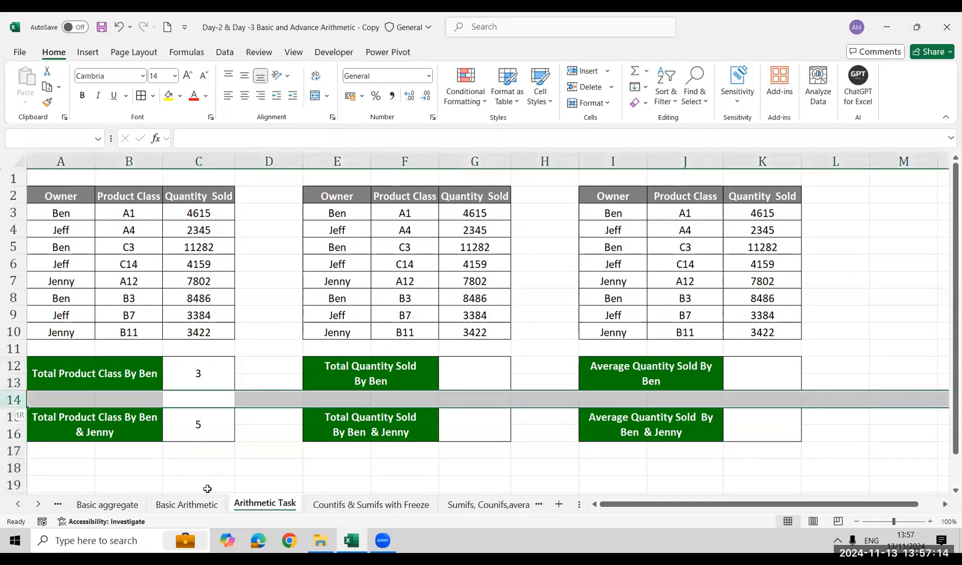
{"action": "key", "text": "ctrl+shift+plus"}
{"action": "key", "text": "Down"}
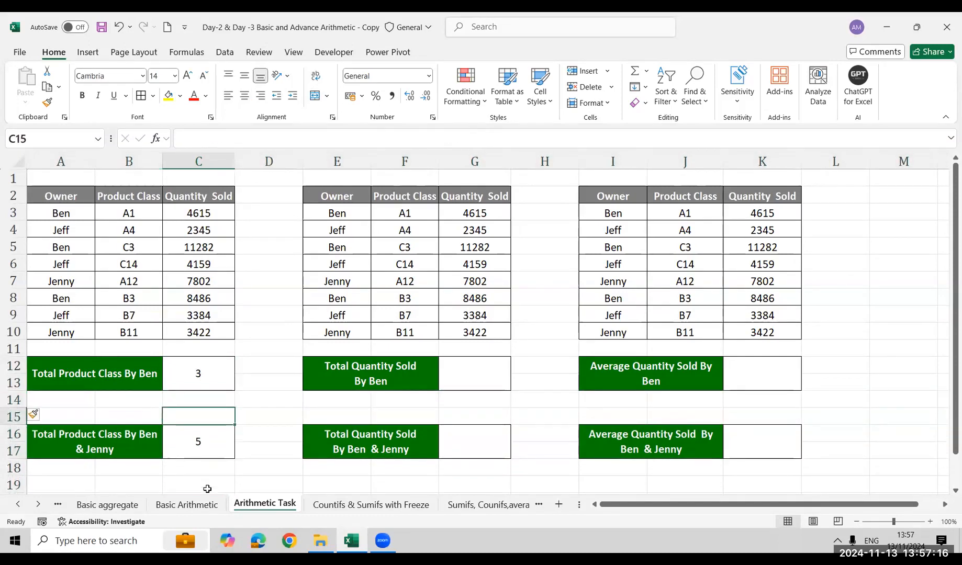
Show the text of C12's formula in B14 with FORMULATEXT and colour it red
{"action": "key", "text": "Left"}
{"action": "key", "text": "Up"}
{"action": "type", "text": "=form"}
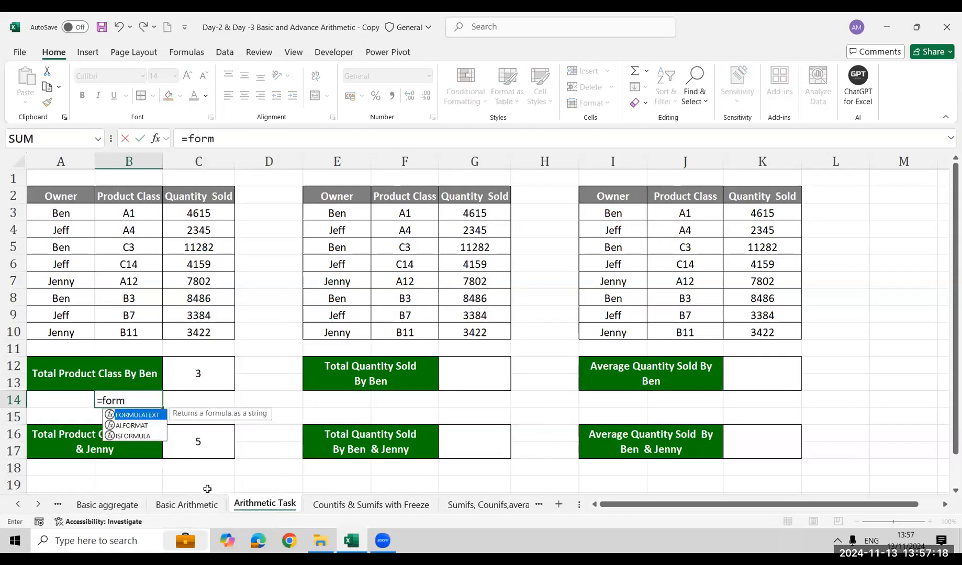
{"action": "key", "text": "Tab"}
{"action": "key", "text": "Right"}
{"action": "key", "text": "Up"}
{"action": "key", "text": "Return"}
{"action": "key", "text": "Tab"}
{"action": "key", "text": "Left"}
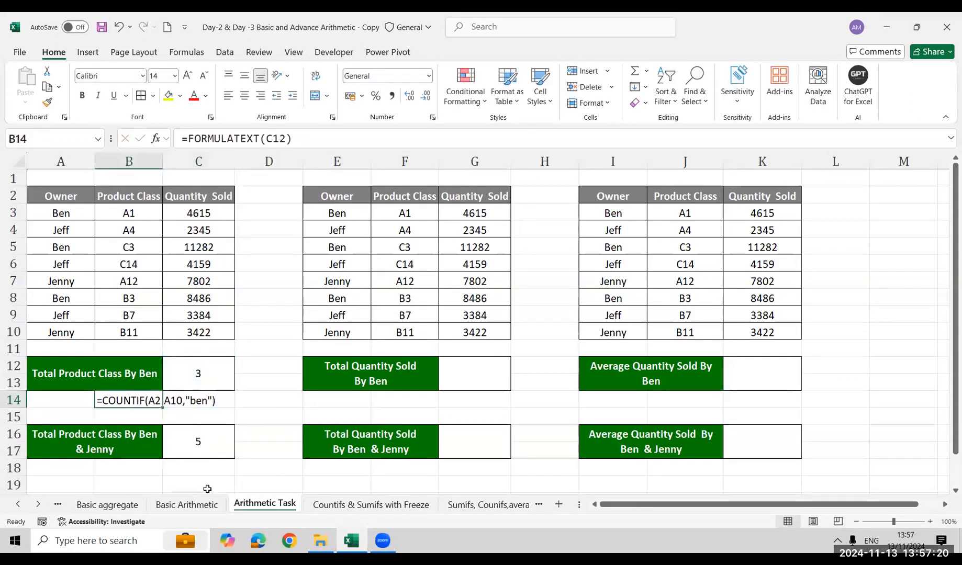
{"action": "left_click", "coordinate": [192, 96]}
Show the text of C16's formula in B18 with FORMULATEXT
{"action": "key", "text": "Down"}
{"action": "key", "text": "Down"}
{"action": "key", "text": "Down"}
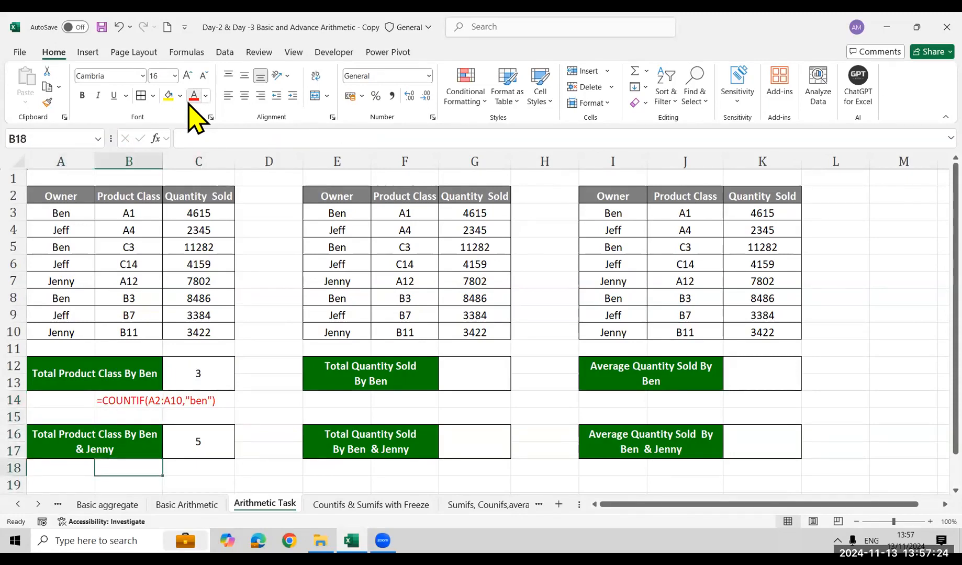
{"action": "type", "text": "=form"}
{"action": "key", "text": "Tab"}
{"action": "key", "text": "Right"}
{"action": "key", "text": "Up"}
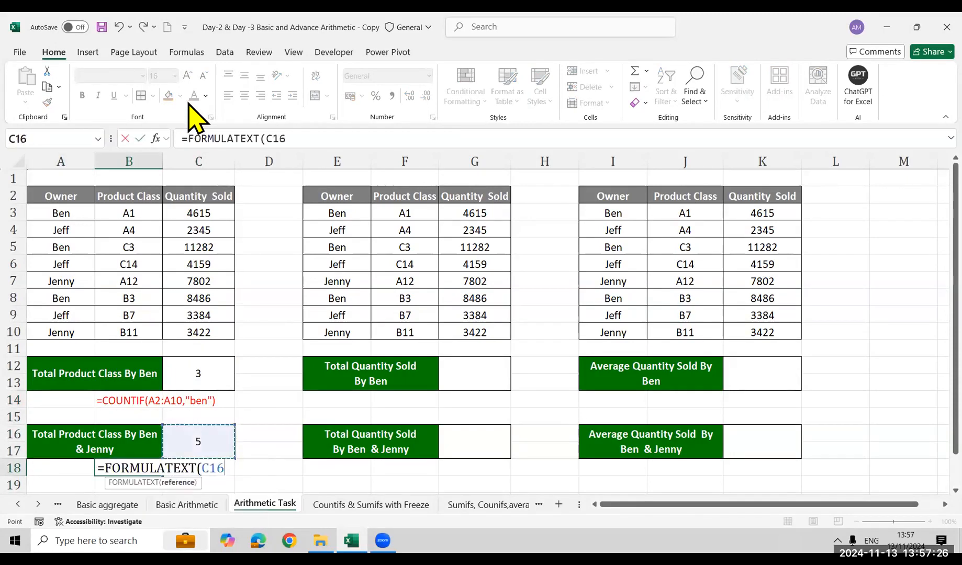
{"action": "key", "text": "Tab"}
Move the formula text from B18 to A18
{"action": "key", "text": "Left"}
{"action": "key", "text": "Left"}
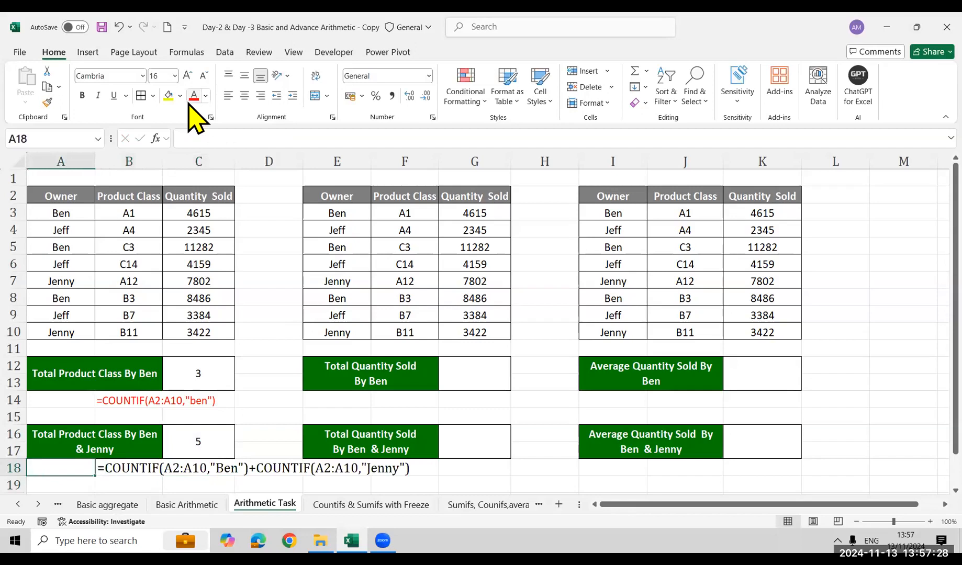
{"action": "key", "text": "Right"}
{"action": "key", "text": "ctrl+x"}
{"action": "key", "text": "Left"}
{"action": "key", "text": "ctrl+v"}
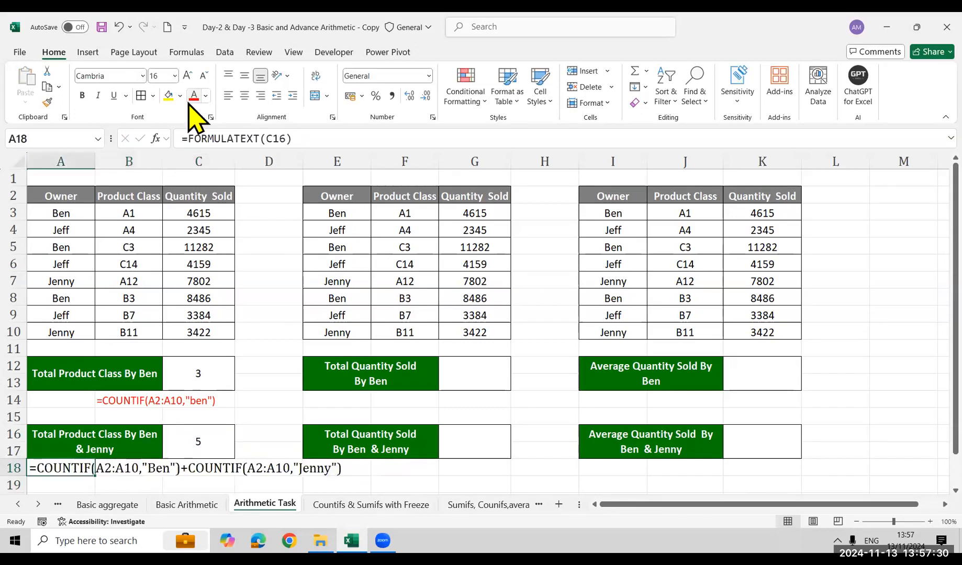
Move the red formula text from B14 to A14
{"action": "key", "text": "Up"}
{"action": "key", "text": "Up"}
{"action": "key", "text": "Up"}
{"action": "key", "text": "Right"}
{"action": "key", "text": "ctrl+x"}
{"action": "key", "text": "Left"}
{"action": "key", "text": "ctrl+v"}
Colour the formula text in A18 red
{"action": "key", "text": "Down"}
{"action": "key", "text": "Down"}
{"action": "key", "text": "Down"}
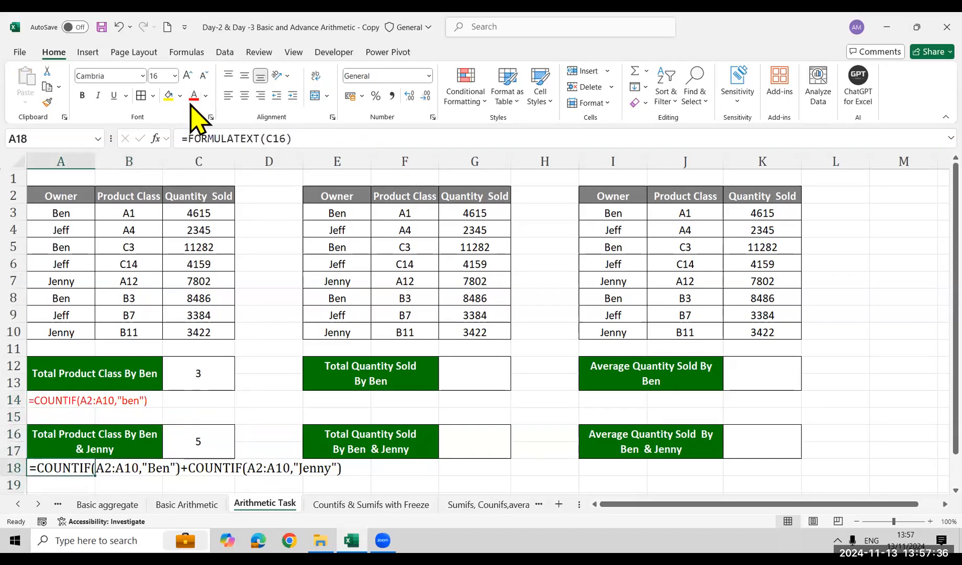
{"action": "left_click", "coordinate": [193, 95]}
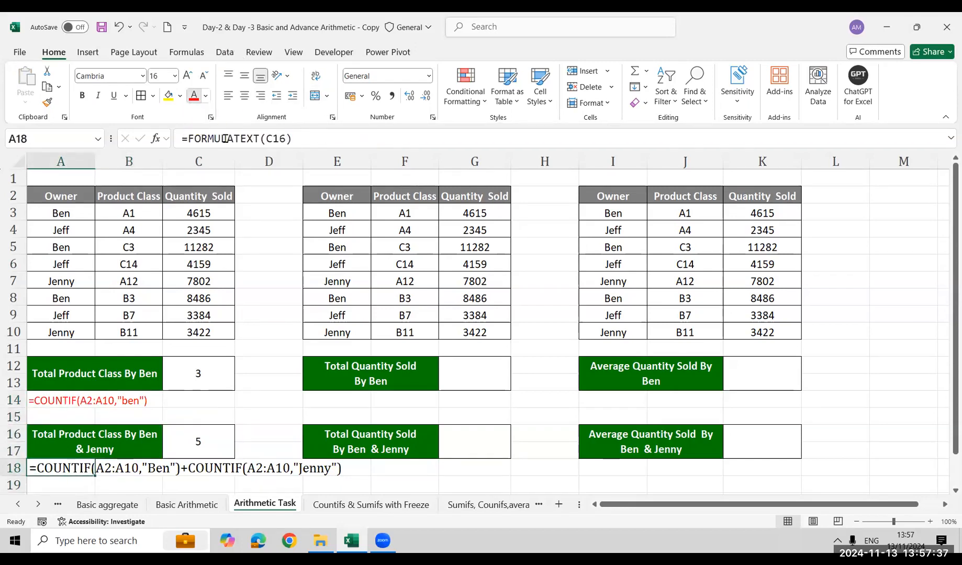
Begin a SUMIF in G12 with the Owner column E2:E10 as its range
{"action": "left_click", "coordinate": [485, 379]}
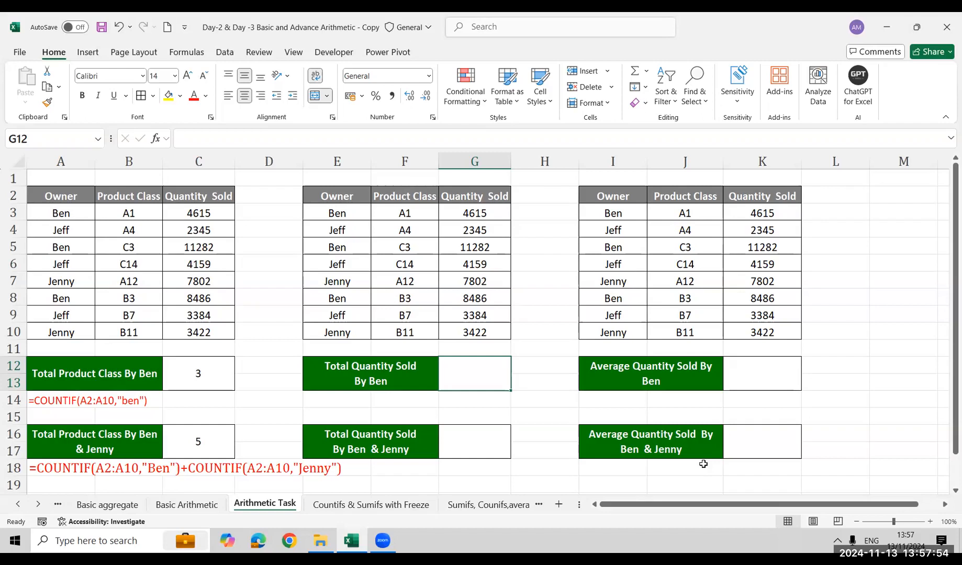
{"action": "type", "text": "=sumi"}
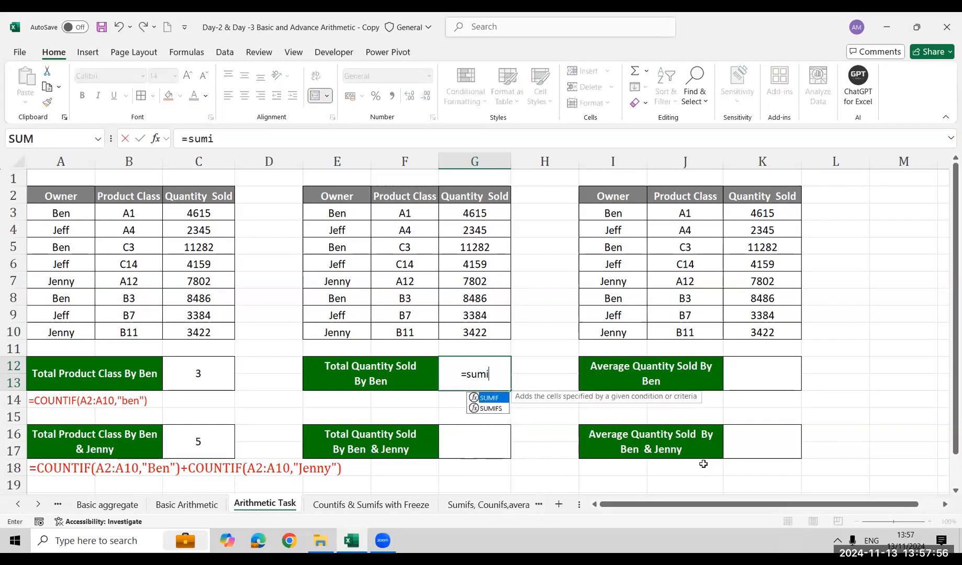
{"action": "key", "text": "Tab"}
{"action": "key", "text": "Up"}
{"action": "key", "text": "Up"}
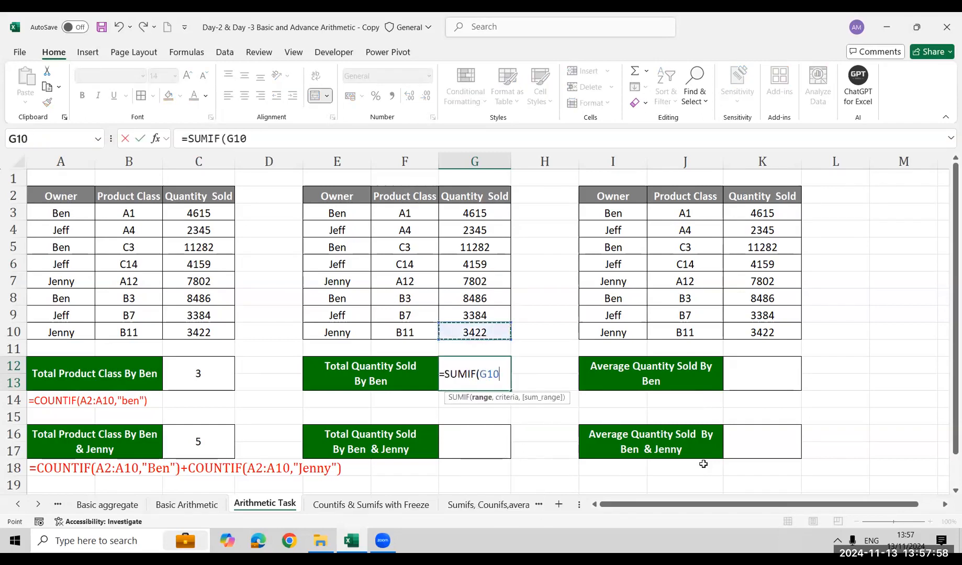
{"action": "key", "text": "Left"}
{"action": "key", "text": "Left"}
{"action": "key", "text": "ctrl+shift+Up"}
Complete G12's SUMIF with the owner in its label as criterion and the adjacent Quantity Sold column as sum range
{"action": "type", "text": ",\""}
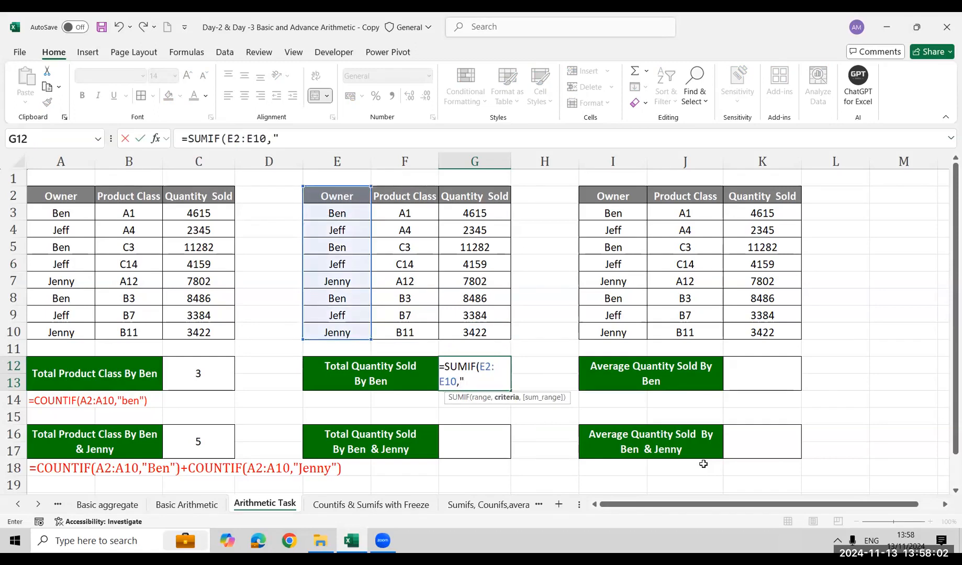
{"action": "type", "text": "ben\"."}
{"action": "key", "text": "BackSpace"}
{"action": "type", "text": ","}
{"action": "key", "text": "Up"}
{"action": "key", "text": "Up"}
{"action": "key", "text": "ctrl+shift+Up"}
{"action": "type", "text": ")"}
{"action": "key", "text": "Return"}
Begin a SUMIF in G16 with the Owner column E2:E10 as its range
{"action": "key", "text": "Down"}
{"action": "key", "text": "Down"}
{"action": "type", "text": "="}
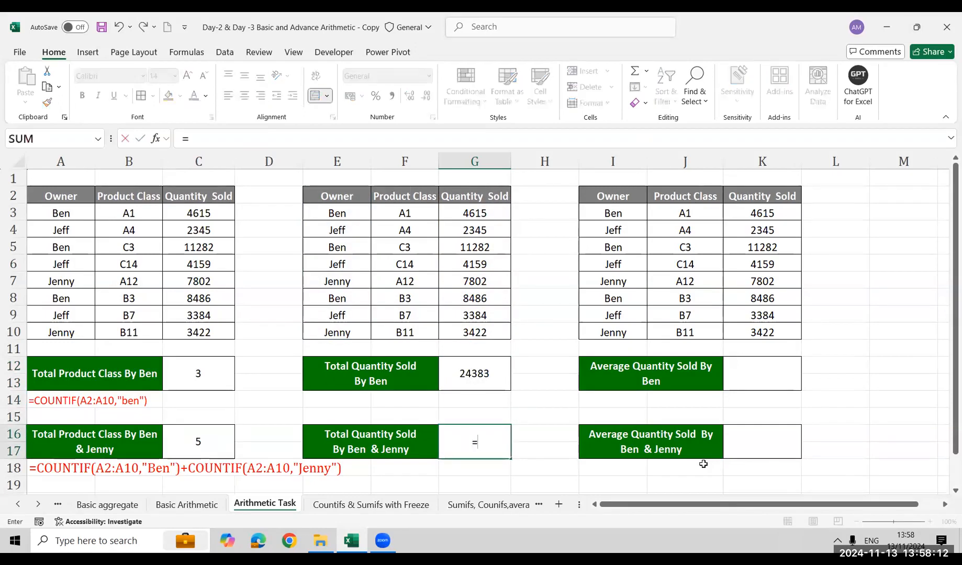
{"action": "type", "text": "s"}
{"action": "key", "text": "BackSpace"}
{"action": "type", "text": "sumi"}
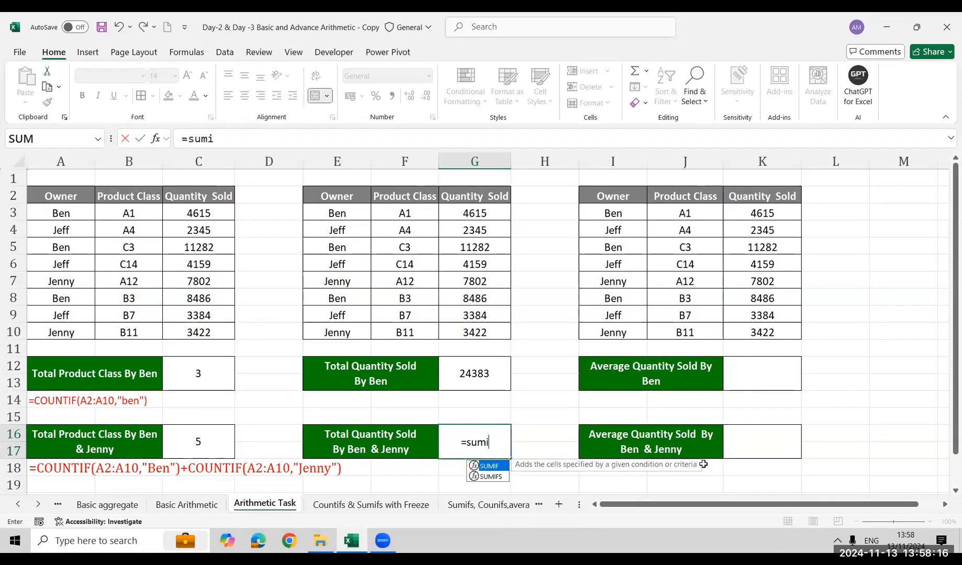
{"action": "key", "text": "Tab"}
{"action": "key", "text": "Up"}
{"action": "key", "text": "Left"}
{"action": "key", "text": "ctrl+Up"}
{"action": "key", "text": "ctrl+Up"}
{"action": "key", "text": "Left"}
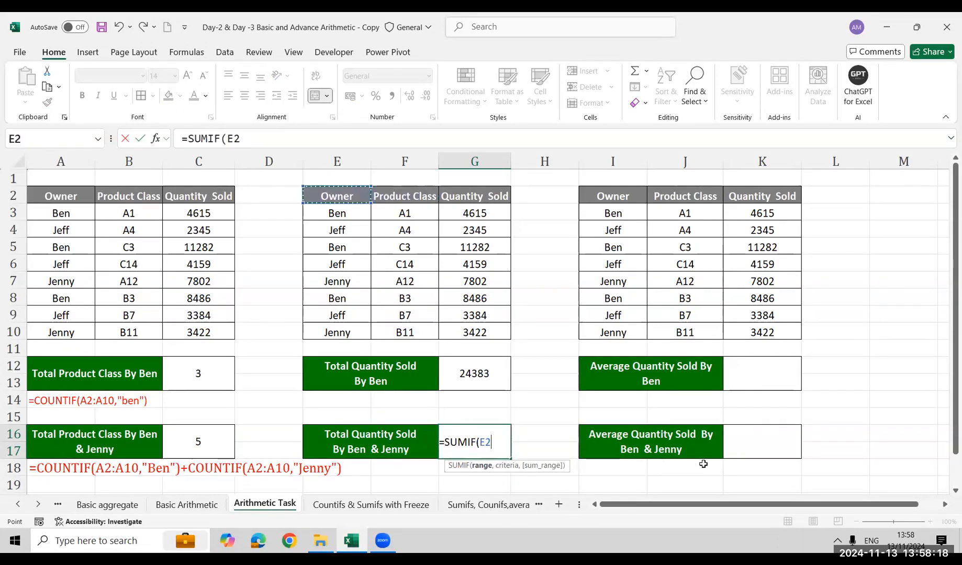
{"action": "key", "text": "ctrl+shift+Down"}
Complete G16's SUMIF with the first owner in its label as criterion and G2:G10 as sum range
{"action": "type", "text": ",\"ben\","}
{"action": "key", "text": "Up"}
{"action": "key", "text": "Up"}
{"action": "key", "text": "Up"}
{"action": "key", "text": "ctrl+Up"}
{"action": "key", "text": "ctrl+Up"}
{"action": "key", "text": "ctrl+shift+Down"}
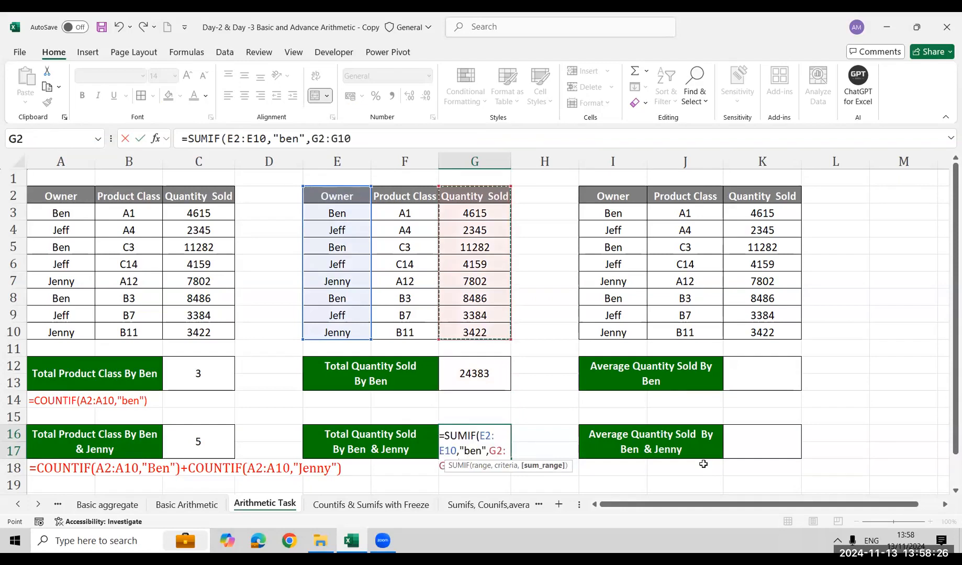
{"action": "type", "text": ")"}
{"action": "key", "text": "Return"}
Extend G16's formula with a plus sign and a second SUMIF that uses E2:E10 as its range
{"action": "key", "text": "Up"}
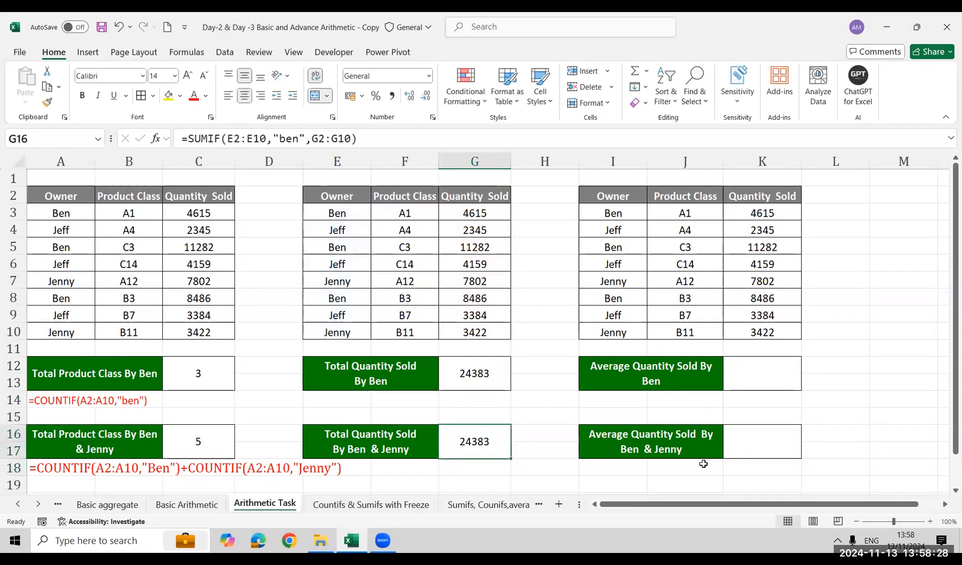
{"action": "key", "text": "F2"}
{"action": "type", "text": "+"}
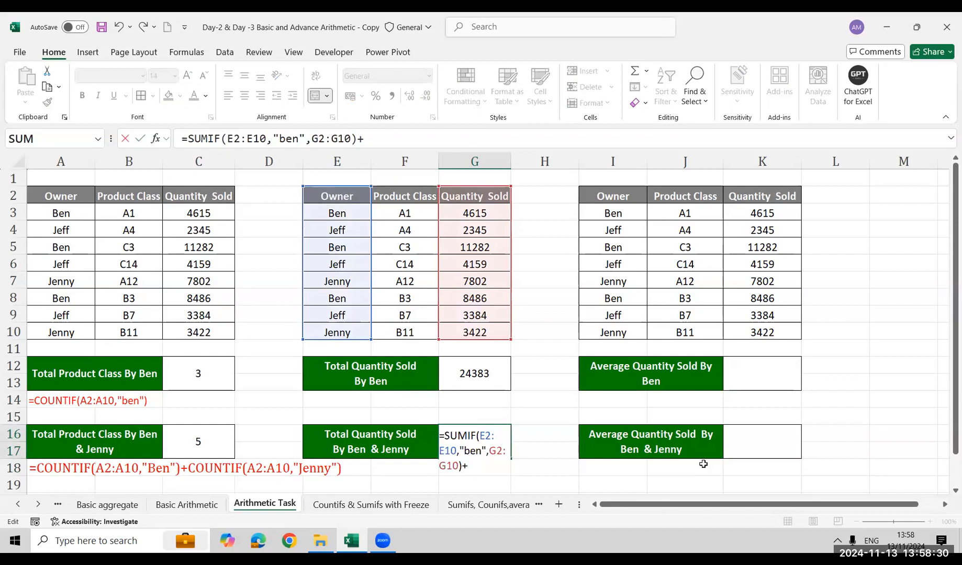
{"action": "type", "text": "sumi"}
{"action": "key", "text": "Tab"}
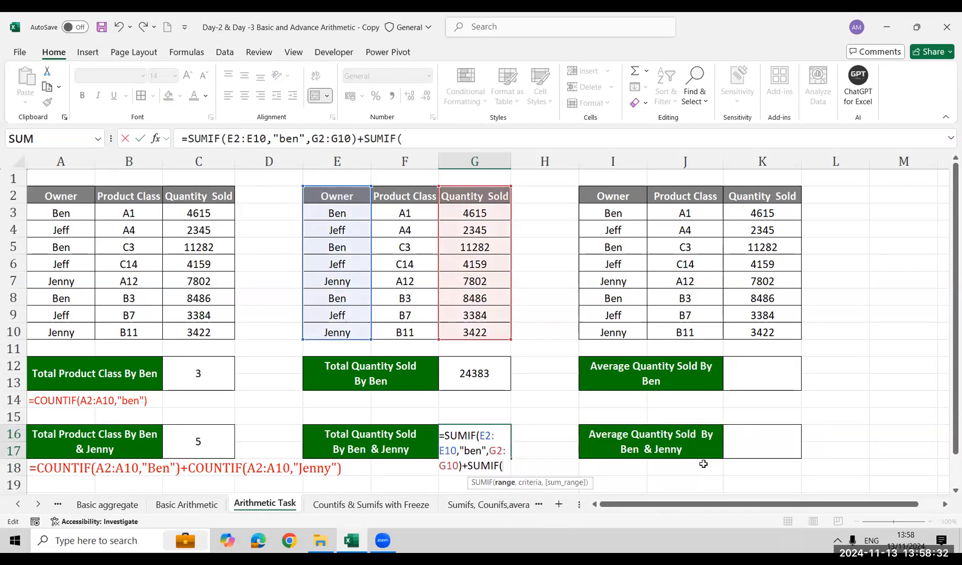
{"action": "key", "text": "Up"}
{"action": "key", "text": "Up"}
{"action": "key", "text": "Up"}
{"action": "key", "text": "Up"}
{"action": "key", "text": "Up"}
{"action": "key", "text": "Left"}
{"action": "key", "text": "Left"}
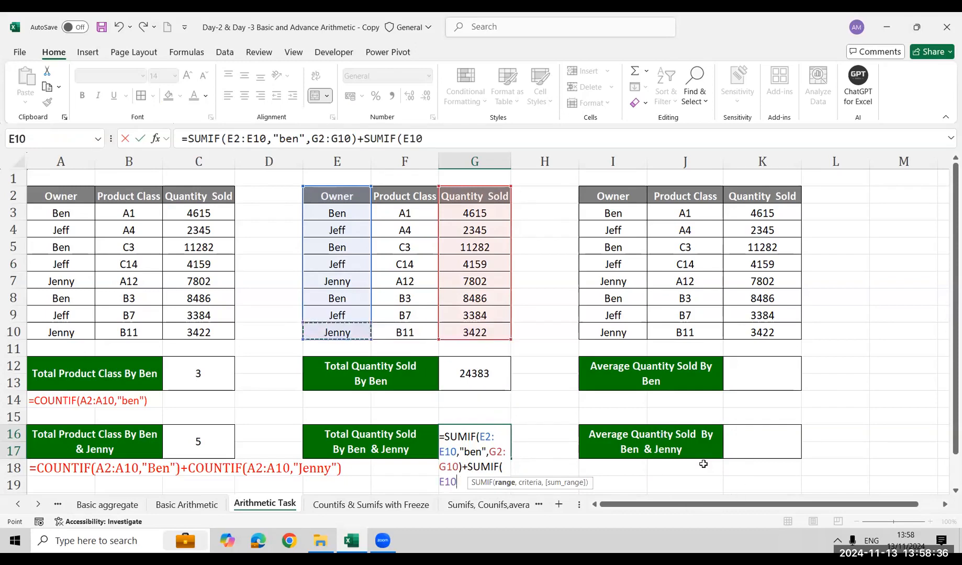
{"action": "key", "text": "ctrl+shift+Up"}
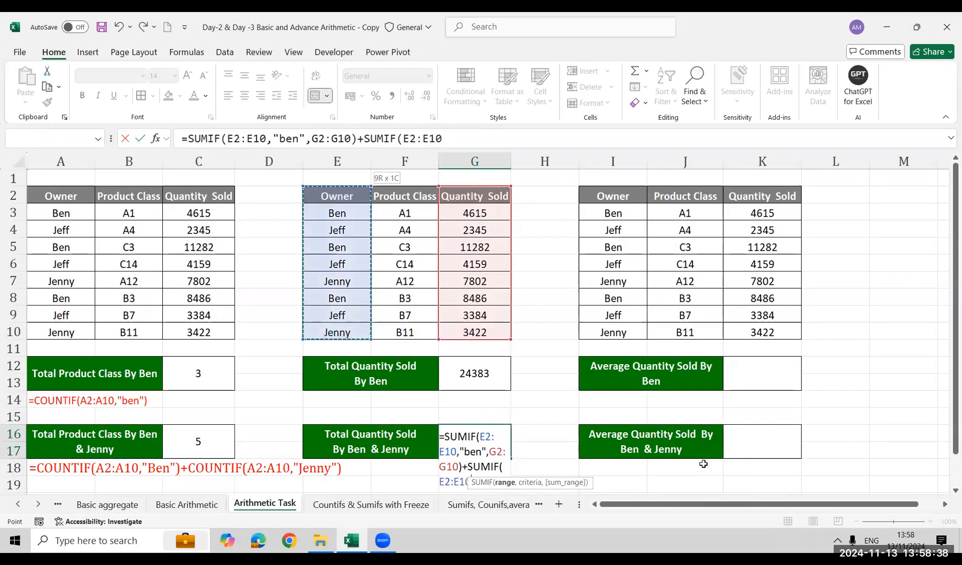
Complete G16's second SUMIF with the second owner in its label as criterion and G2:G10 as sum range
{"action": "type", "text": ","}
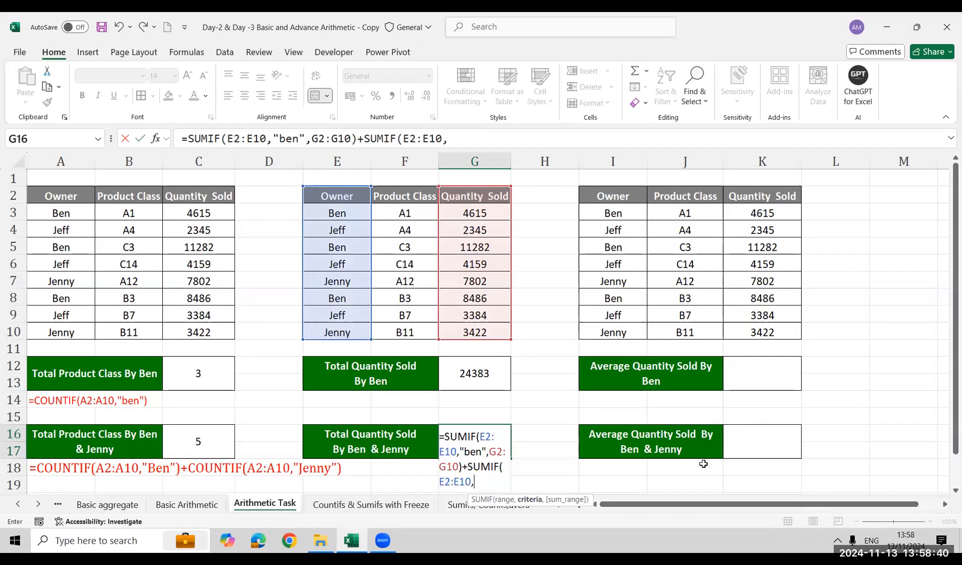
{"action": "type", "text": "\"Jenny\""}
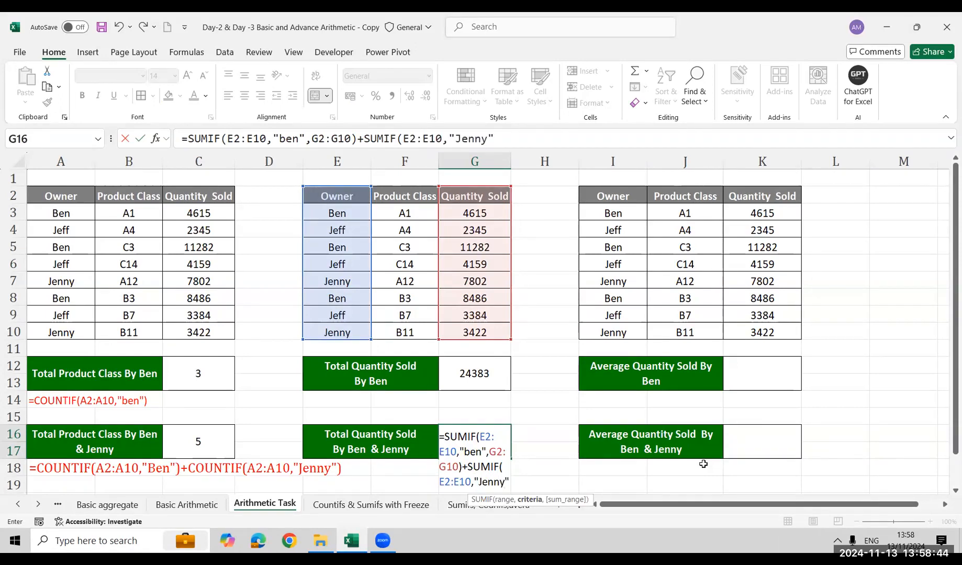
{"action": "type", "text": ","}
{"action": "key", "text": "Up"}
{"action": "key", "text": "Up"}
{"action": "key", "text": "Up"}
{"action": "key", "text": "Up"}
{"action": "key", "text": "Up"}
{"action": "key", "text": "Up"}
{"action": "key", "text": "Up"}
{"action": "key", "text": "Up"}
{"action": "key", "text": "Up"}
{"action": "key", "text": "Up"}
{"action": "key", "text": "Up"}
{"action": "key", "text": "Up"}
{"action": "key", "text": "Up"}
{"action": "key", "text": "Up"}
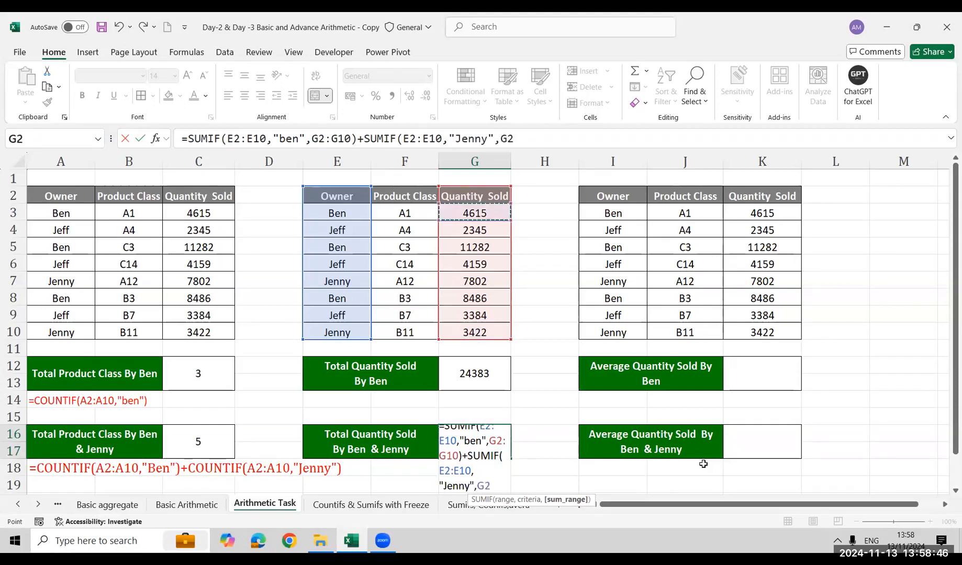
{"action": "key", "text": "ctrl+shift+Down"}
{"action": "type", "text": ")"}
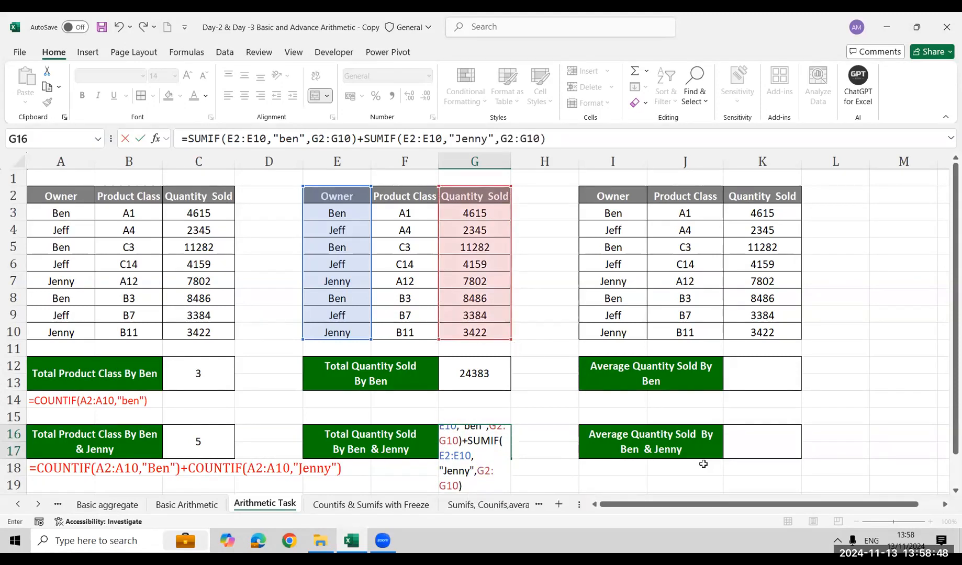
{"action": "key", "text": "Return"}
{"action": "key", "text": "Return"}
{"action": "key", "text": "Return"}
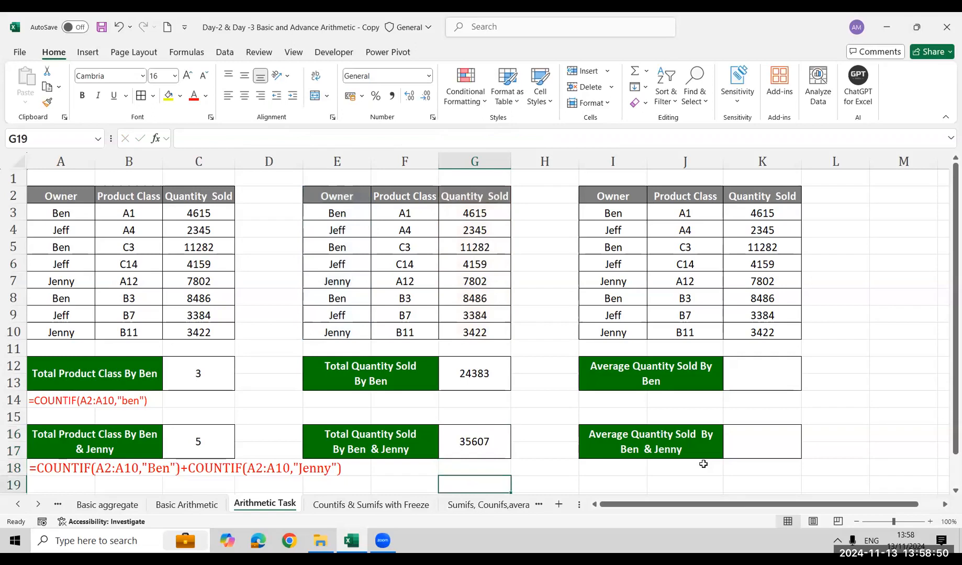
{"action": "key", "text": "Down"}
{"action": "key", "text": "Up"}
{"action": "key", "text": "Up"}
{"action": "key", "text": "Up"}
{"action": "key", "text": "Up"}
{"action": "key", "text": "Up"}
{"action": "key", "text": "Up"}
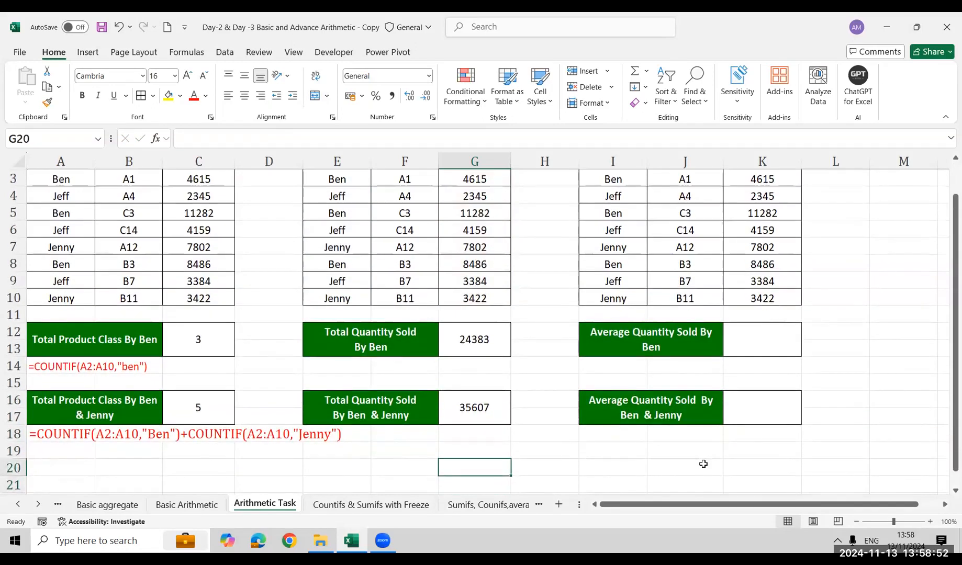
{"action": "key", "text": "Up"}
{"action": "key", "text": "Up"}
{"action": "key", "text": "Up"}
{"action": "key", "text": "Up"}
{"action": "key", "text": "Up"}
{"action": "key", "text": "Up"}
{"action": "key", "text": "Up"}
{"action": "key", "text": "Up"}
{"action": "key", "text": "Up"}
{"action": "key", "text": "Up"}
{"action": "key", "text": "Up"}
{"action": "key", "text": "Up"}
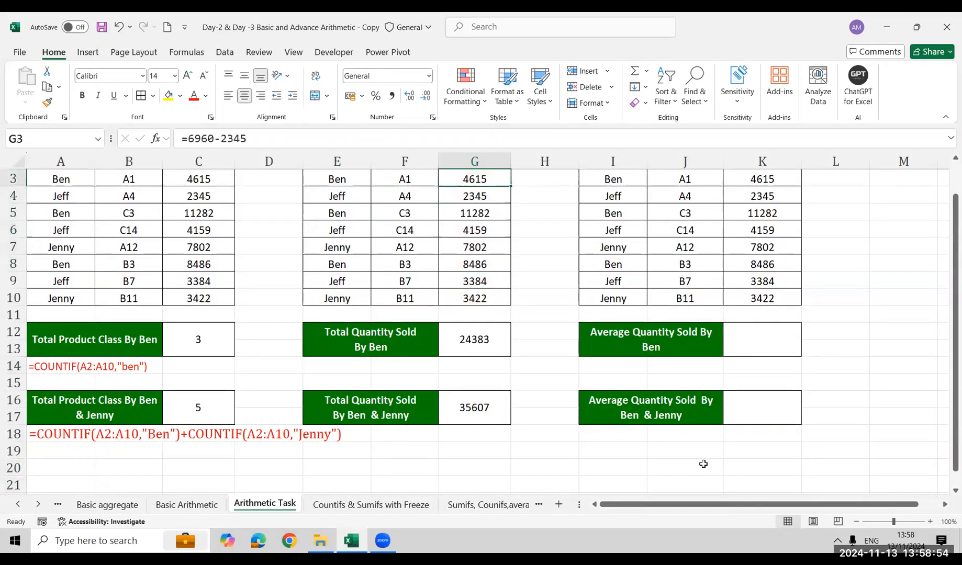
{"action": "key", "text": "Down"}
{"action": "key", "text": "Down"}
{"action": "key", "text": "Down"}
{"action": "key", "text": "Down"}
{"action": "key", "text": "Down"}
{"action": "key", "text": "Down"}
{"action": "key", "text": "Down"}
{"action": "key", "text": "Down"}
{"action": "key", "text": "Down"}
{"action": "key", "text": "Down"}
{"action": "key", "text": "Down"}
{"action": "key", "text": "Down"}
{"action": "key", "text": "Down"}
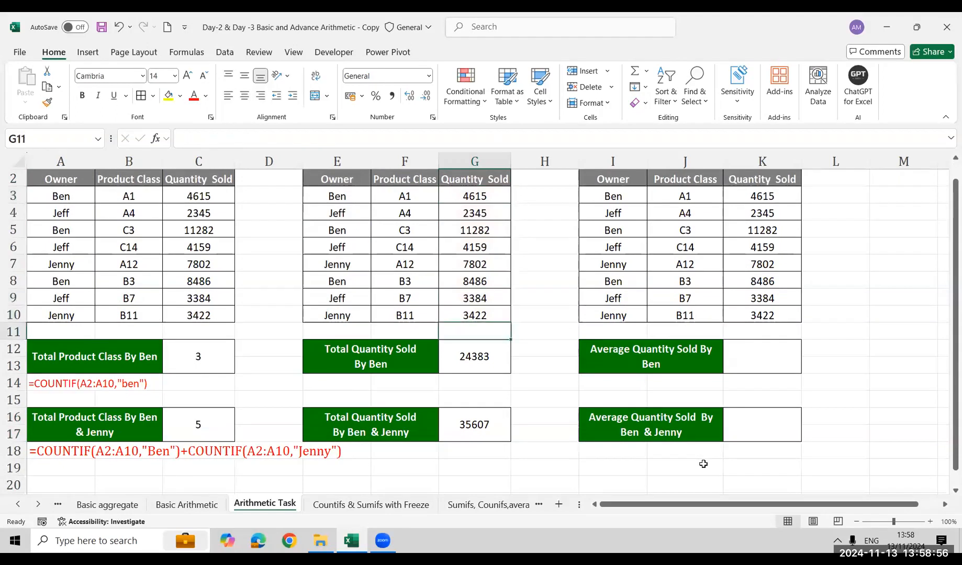
Show the text of G12's SUMIF formula in F14 with FORMULATEXT
{"action": "key", "text": "Left"}
{"action": "key", "text": "Left"}
{"action": "key", "text": "Up"}
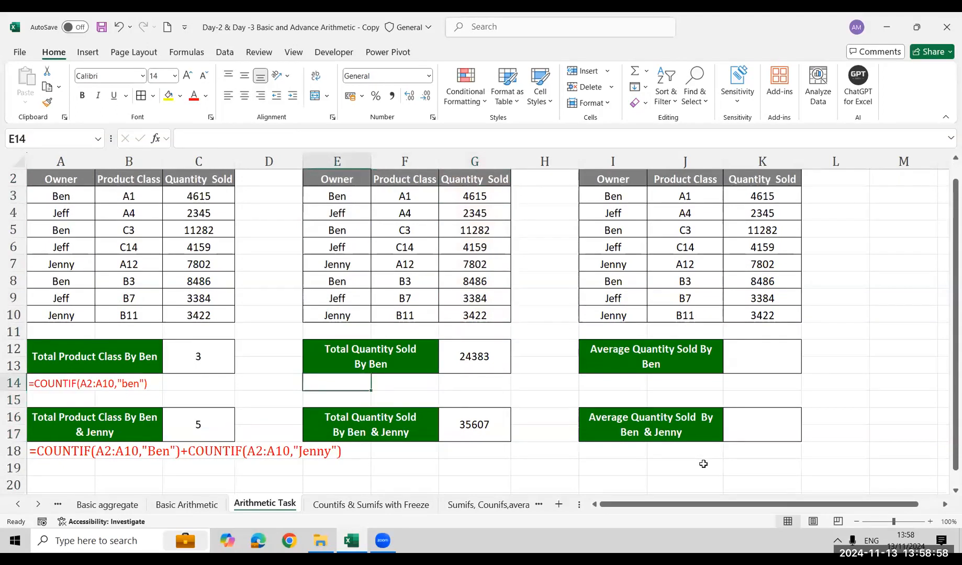
{"action": "key", "text": "Right"}
{"action": "type", "text": "=Form"}
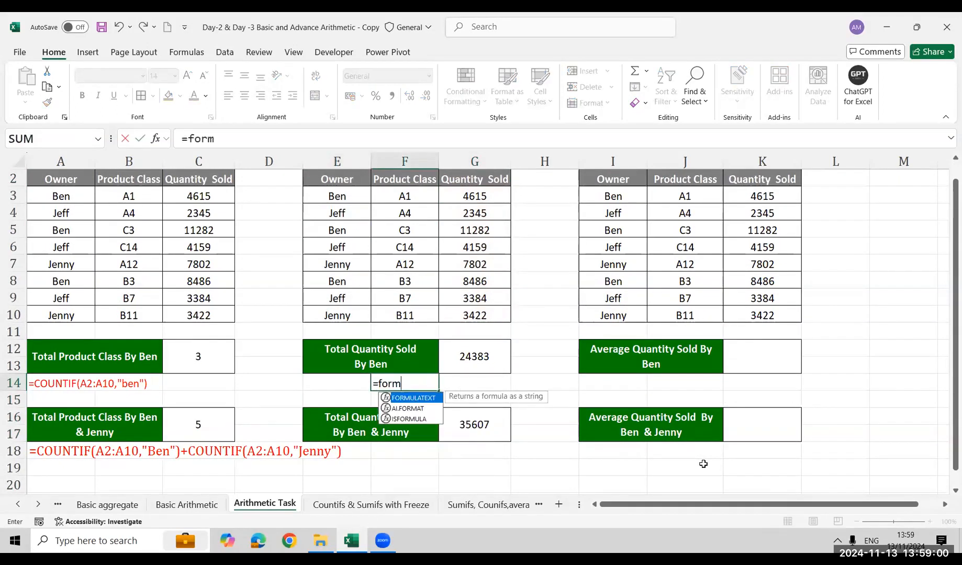
{"action": "key", "text": "Tab"}
{"action": "key", "text": "Right"}
{"action": "key", "text": "Up"}
{"action": "key", "text": "Up"}
{"action": "key", "text": "Down"}
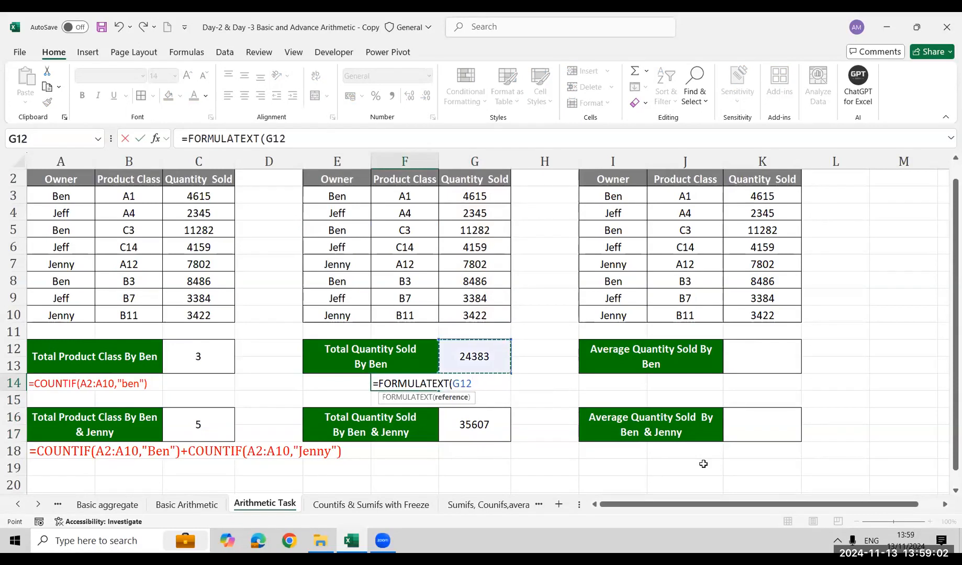
{"action": "key", "text": "Return"}
Show the text of G16's combined SUMIF formula in F18 with FORMULATEXT
{"action": "key", "text": "Down"}
{"action": "key", "text": "Down"}
{"action": "key", "text": "Down"}
{"action": "key", "text": "Down"}
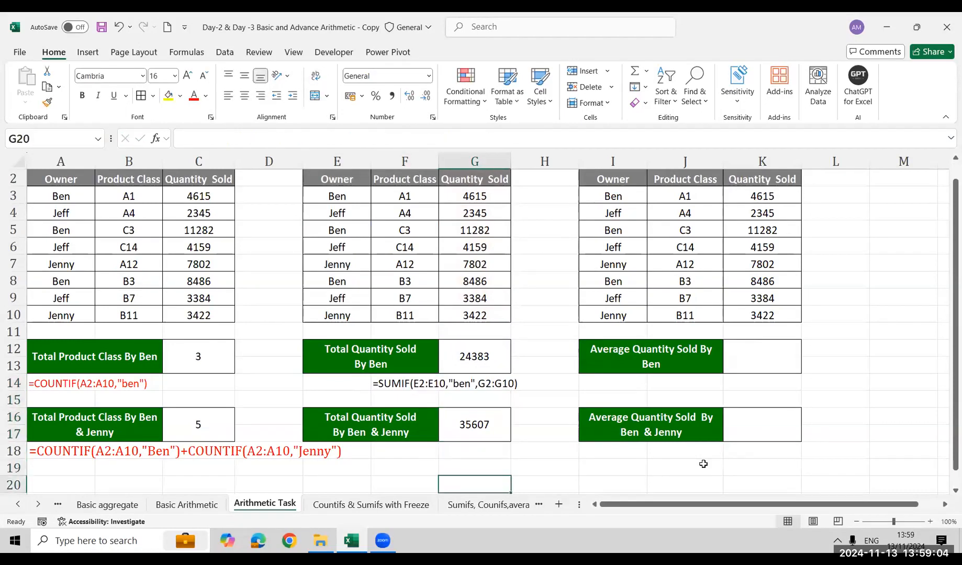
{"action": "key", "text": "Left"}
{"action": "key", "text": "Up"}
{"action": "key", "text": "Up"}
{"action": "type", "text": "=Form"}
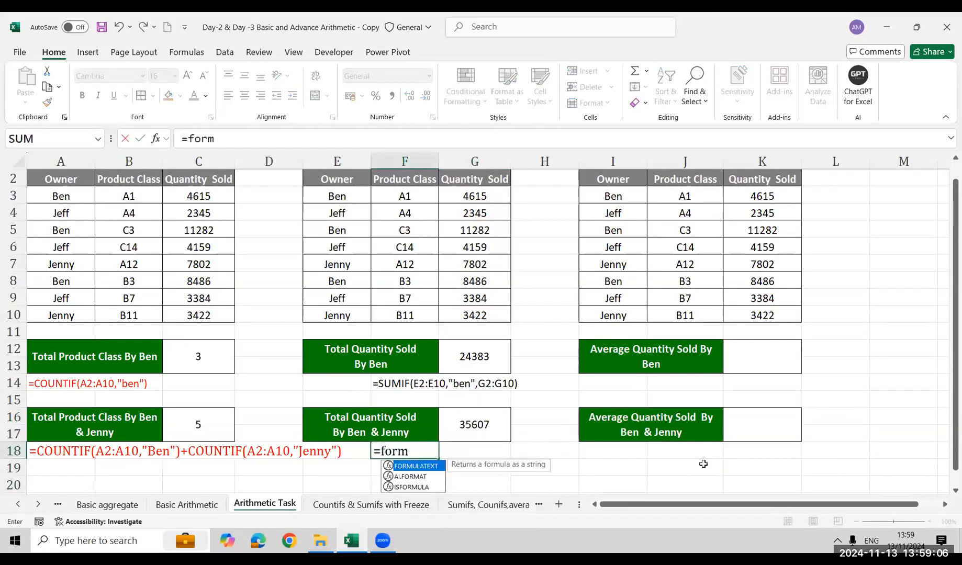
{"action": "key", "text": "Tab"}
{"action": "key", "text": "Right"}
{"action": "key", "text": "Up"}
{"action": "key", "text": "Up"}
{"action": "key", "text": "Return"}
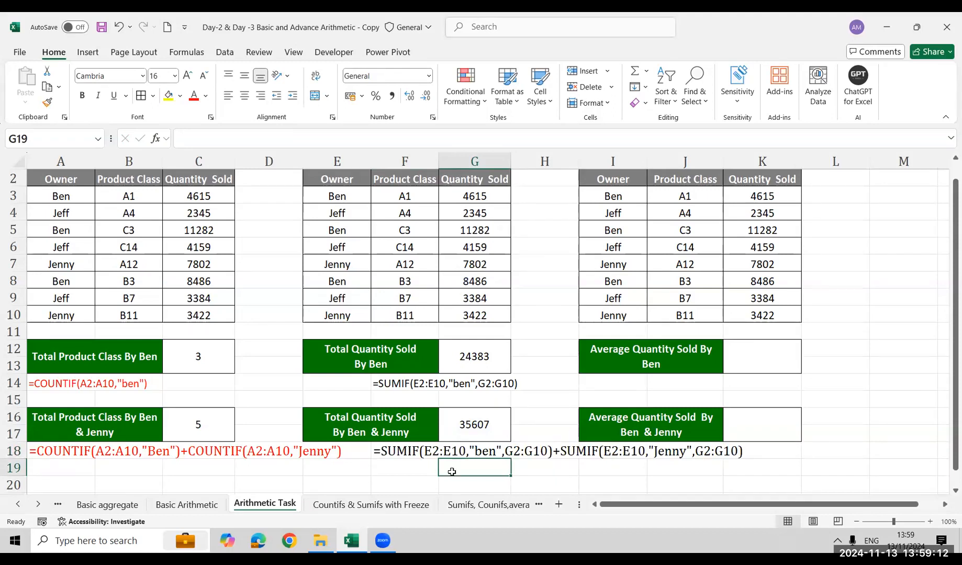
Colour the formula texts in F18 and F14 red
{"action": "left_click", "coordinate": [386, 453]}
{"action": "left_click", "coordinate": [196, 102]}
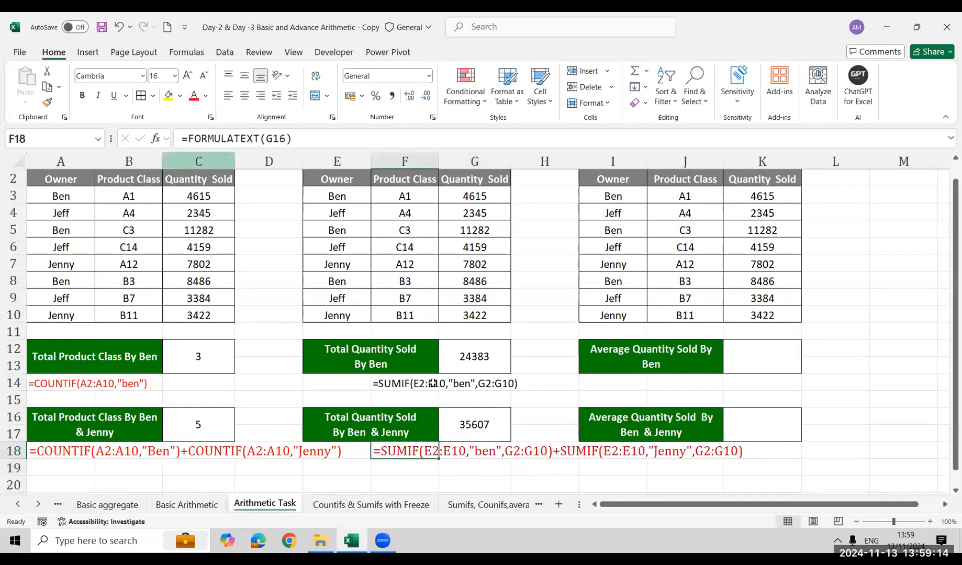
{"action": "key", "text": "Up"}
{"action": "key", "text": "Up"}
{"action": "key", "text": "Up"}
{"action": "key", "text": "Up"}
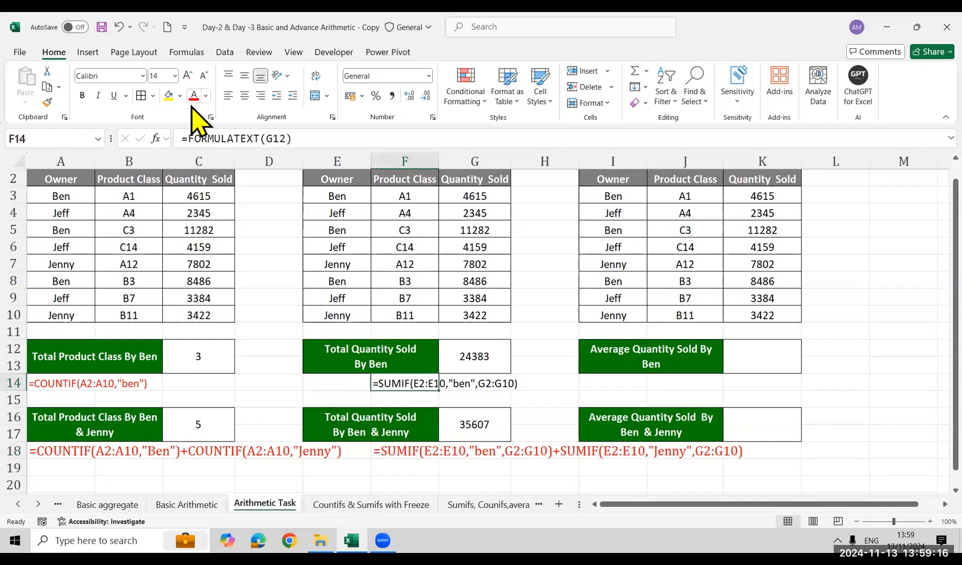
{"action": "left_click", "coordinate": [892, 347]}
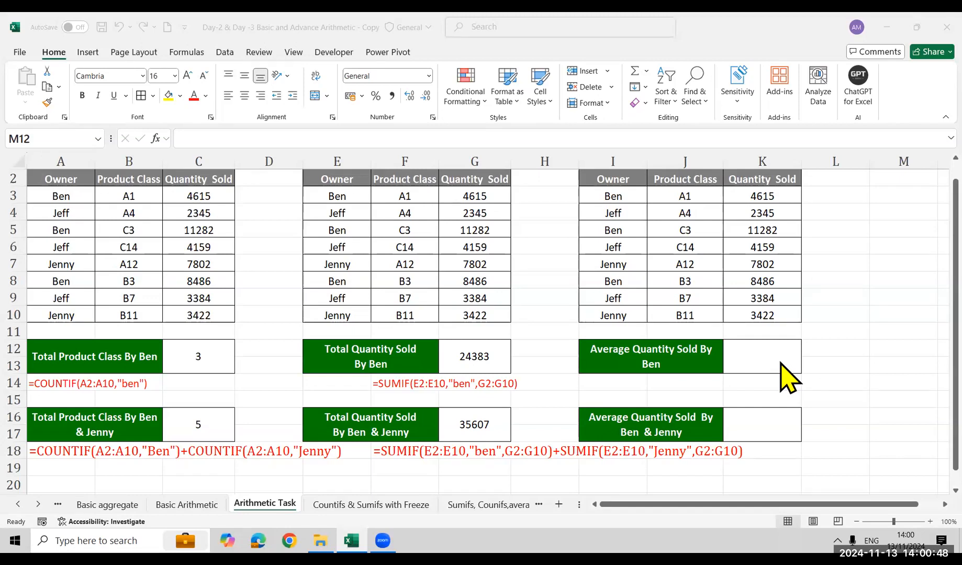
Look through the upcoming sheets from Rank through the IF and date function sheets to Minif and Maxif & ifs
{"action": "left_click", "coordinate": [503, 508]}
{"action": "left_click", "coordinate": [503, 509]}
{"action": "left_click", "coordinate": [513, 506]}
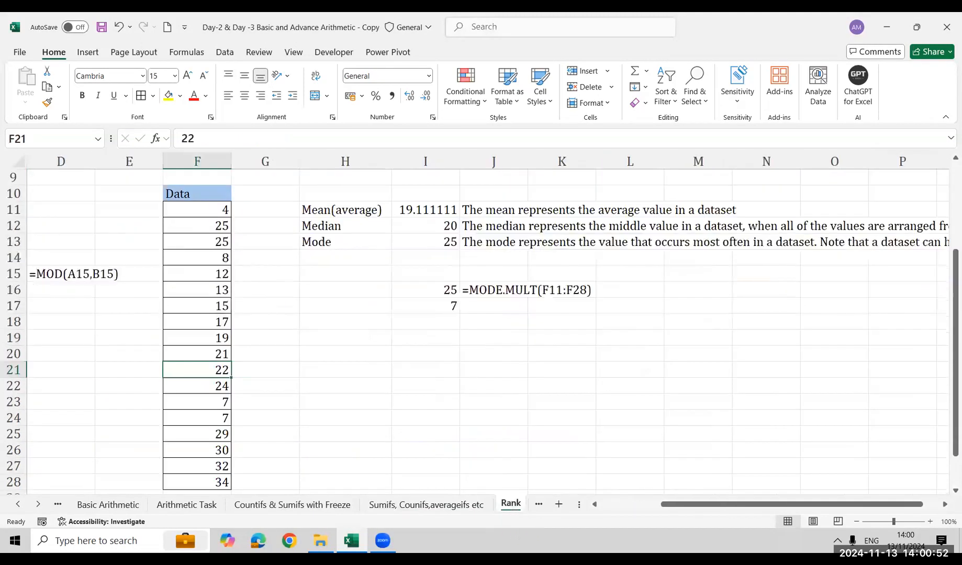
{"action": "key", "text": "ctrl+Page_Down"}
{"action": "key", "text": "ctrl+Page_Down"}
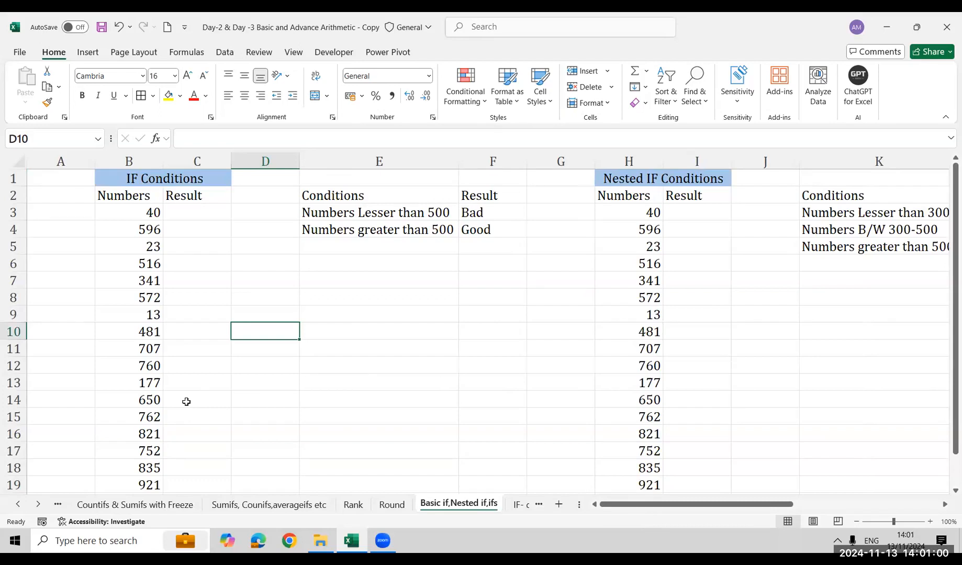
{"action": "left_click", "coordinate": [519, 504]}
{"action": "left_click", "coordinate": [516, 506]}
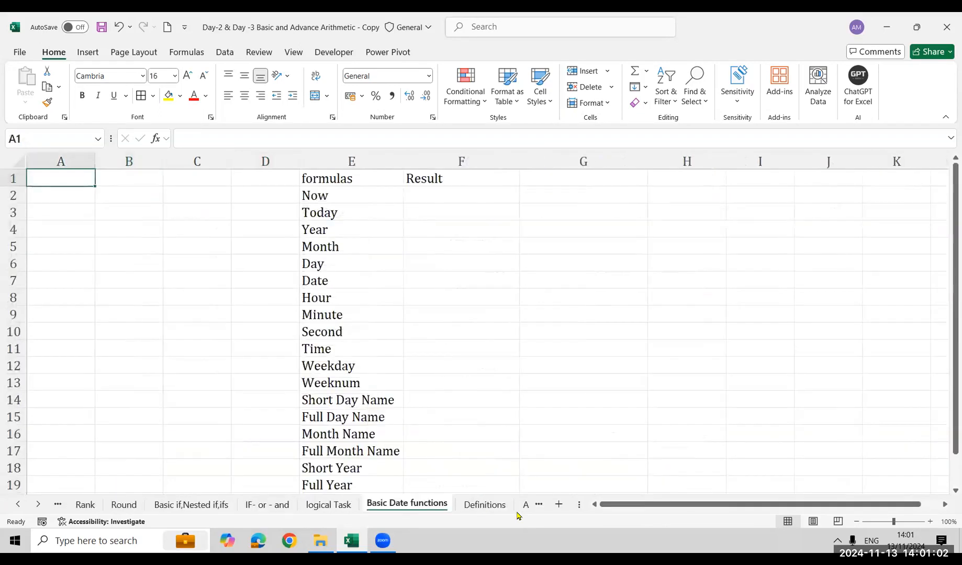
{"action": "left_click", "coordinate": [485, 511]}
{"action": "left_click", "coordinate": [525, 505]}
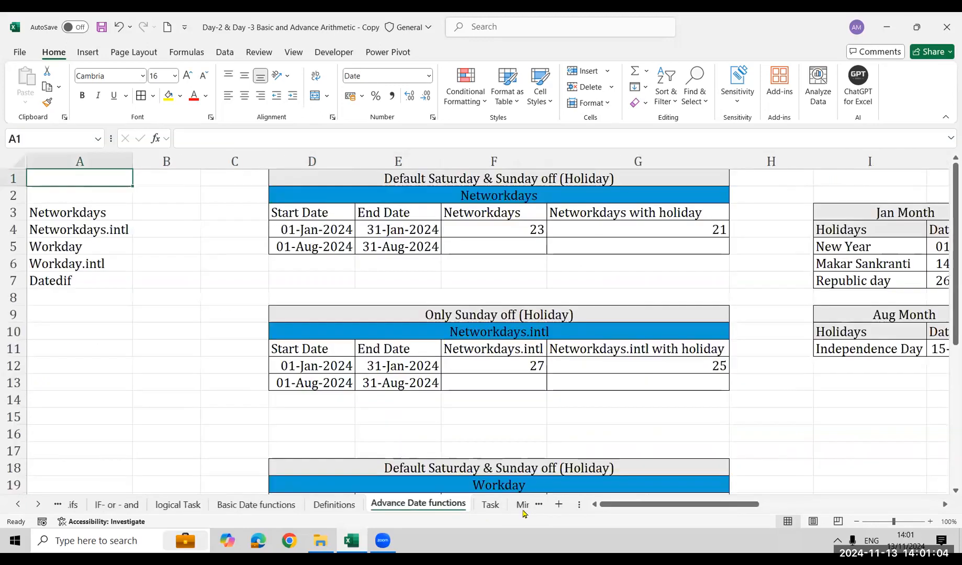
{"action": "left_click", "coordinate": [513, 506]}
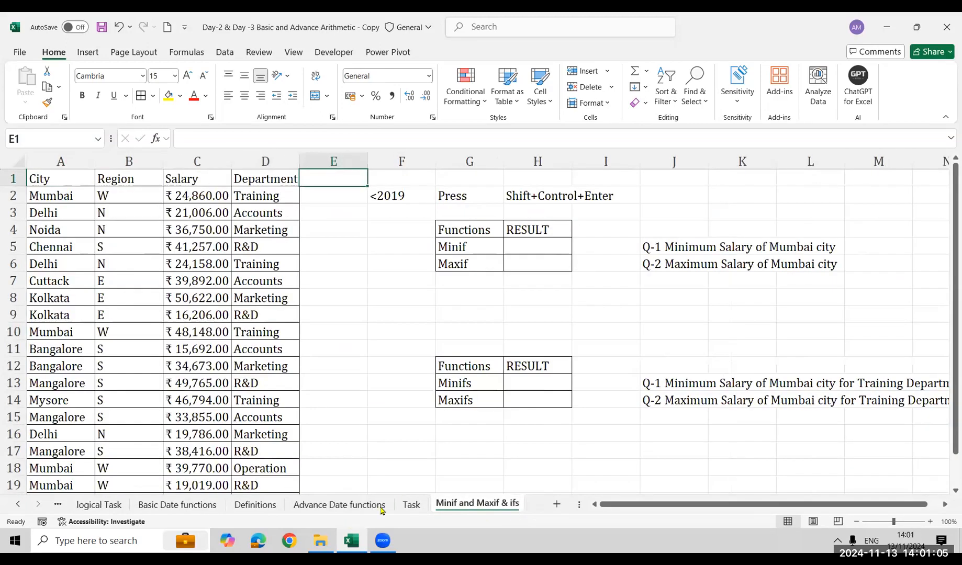
Go back through the Task and Definitions sheets to examine the logical Task sheet's exam exercises
{"action": "left_click", "coordinate": [409, 505]}
{"action": "left_click", "coordinate": [254, 507]}
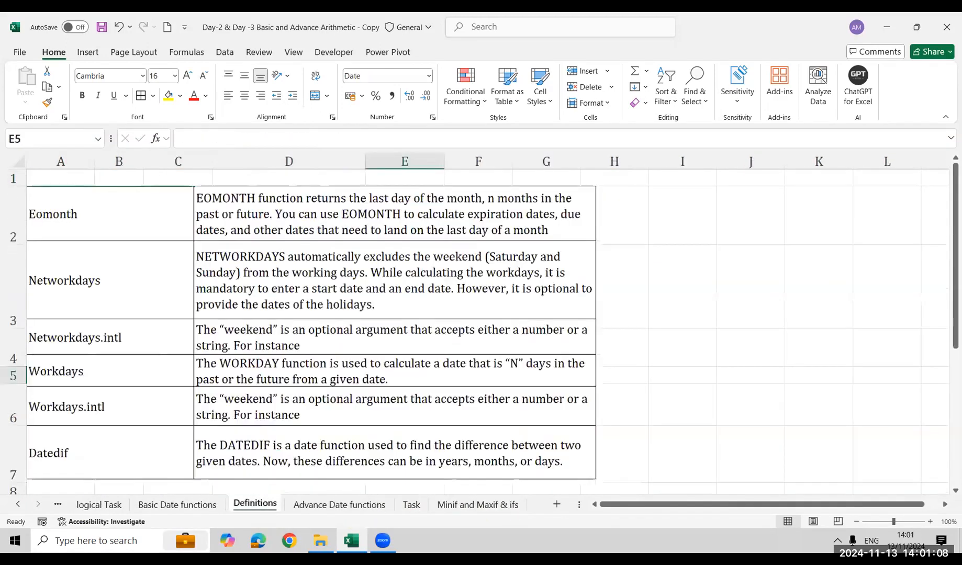
{"action": "left_click", "coordinate": [113, 509]}
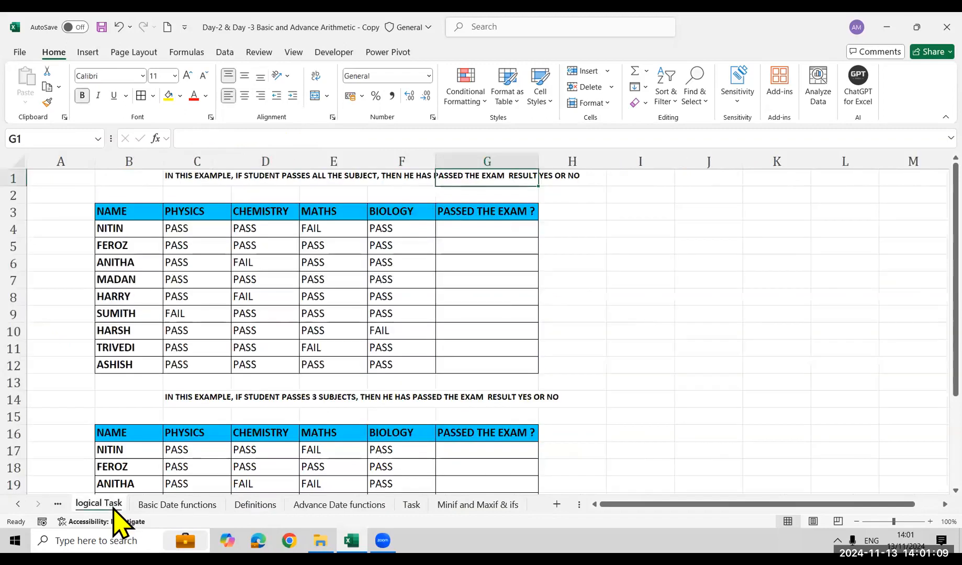
{"action": "left_click", "coordinate": [18, 506]}
{"action": "left_click", "coordinate": [17, 505]}
{"action": "left_click", "coordinate": [18, 505]}
{"action": "left_click", "coordinate": [18, 505]}
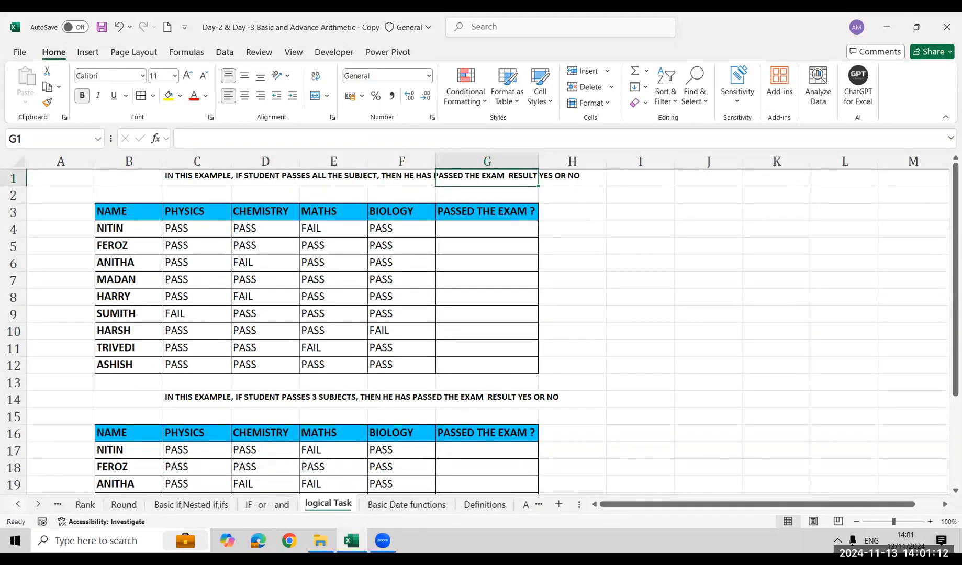
Return to the Basic if,Nested if,ifs sheet and save the workbook
{"action": "left_click", "coordinate": [191, 504]}
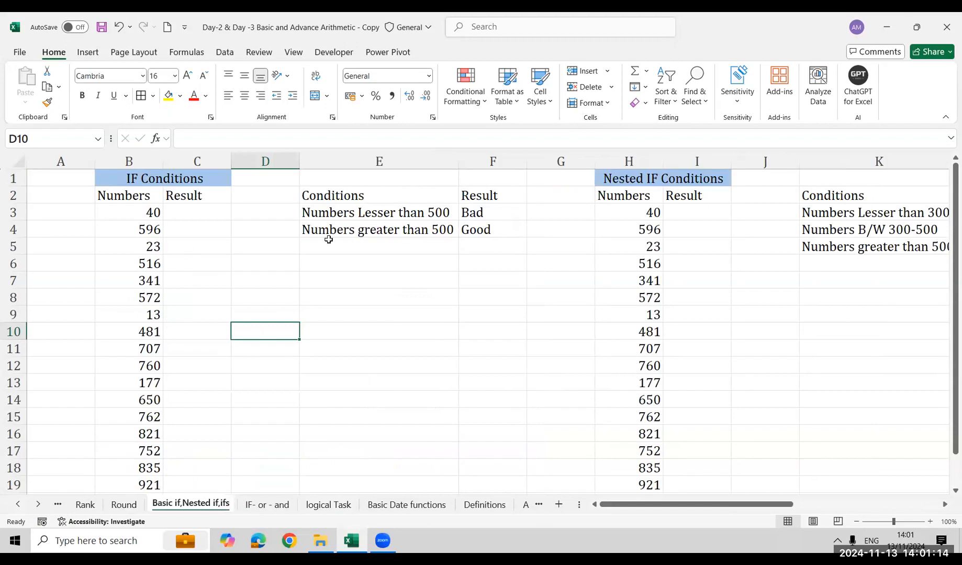
{"action": "left_click", "coordinate": [325, 509]}
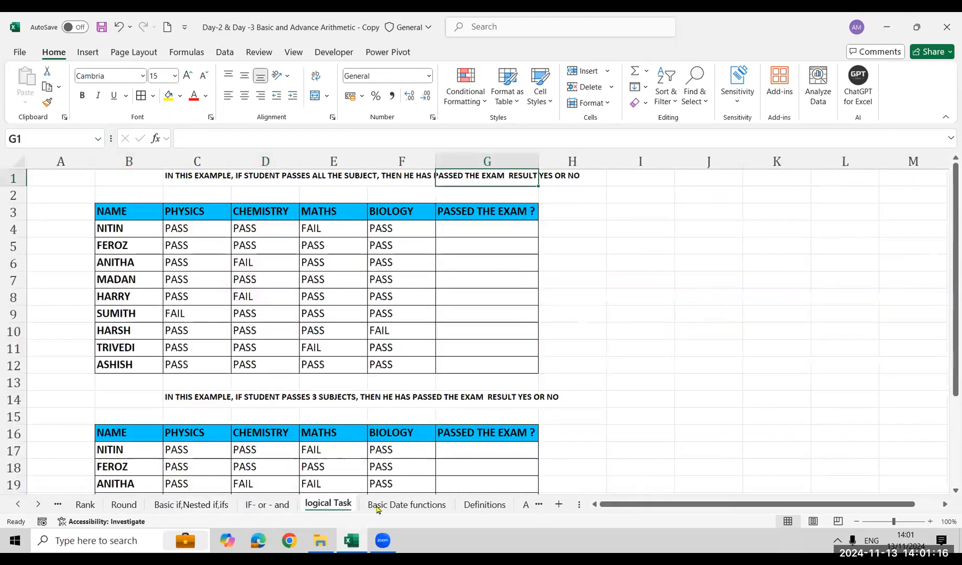
{"action": "left_click", "coordinate": [209, 506]}
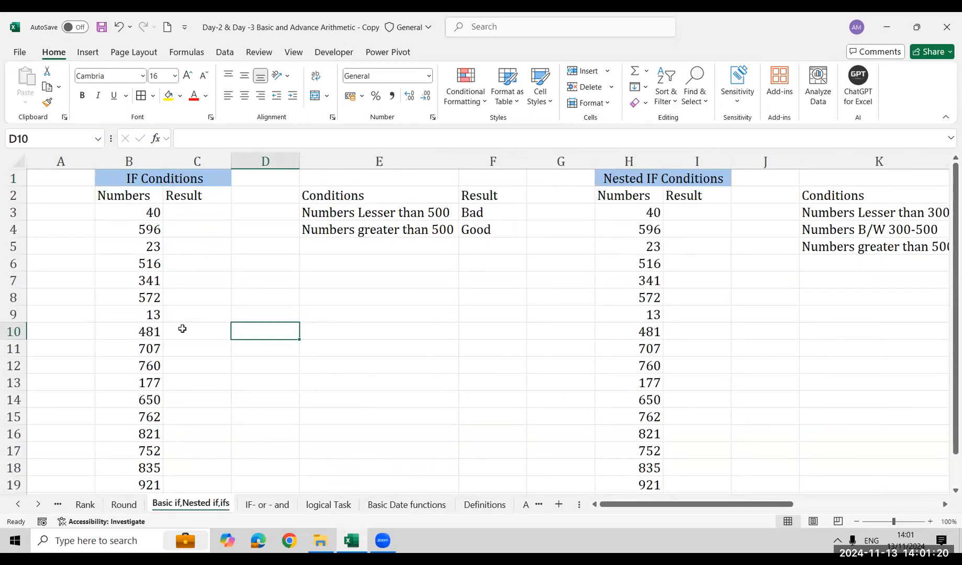
{"action": "key", "text": "ctrl+s"}
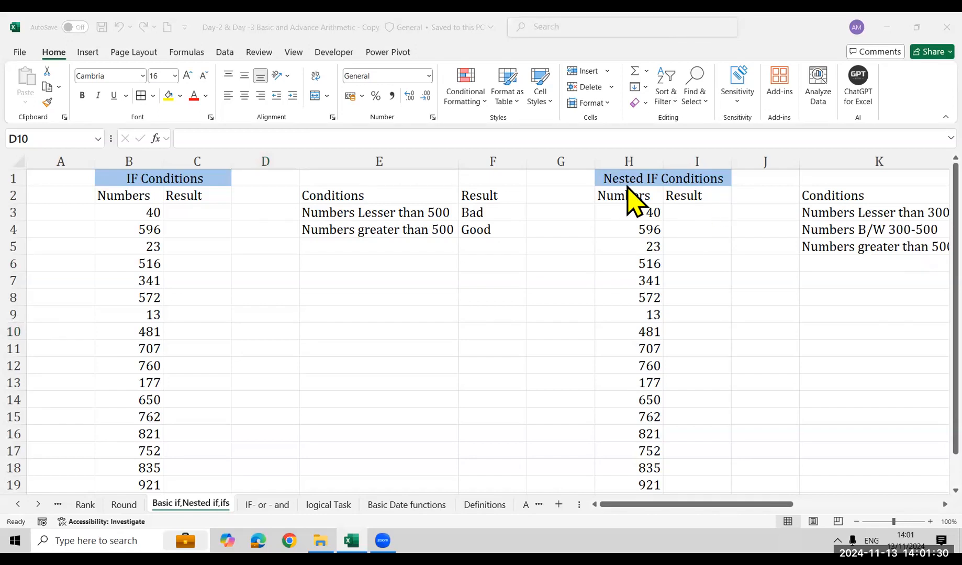
Go back through the Round and Countifs & Sumifs with Freeze sheets to review the Arithmetic Task sheet
{"action": "left_click", "coordinate": [341, 313]}
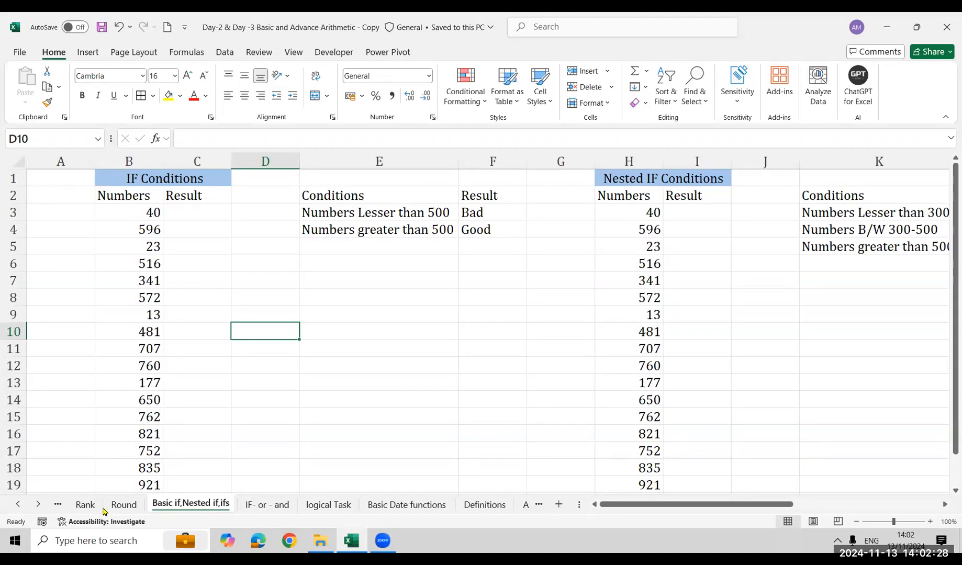
{"action": "left_click", "coordinate": [124, 505]}
{"action": "left_click", "coordinate": [18, 506]}
{"action": "left_click", "coordinate": [18, 505]}
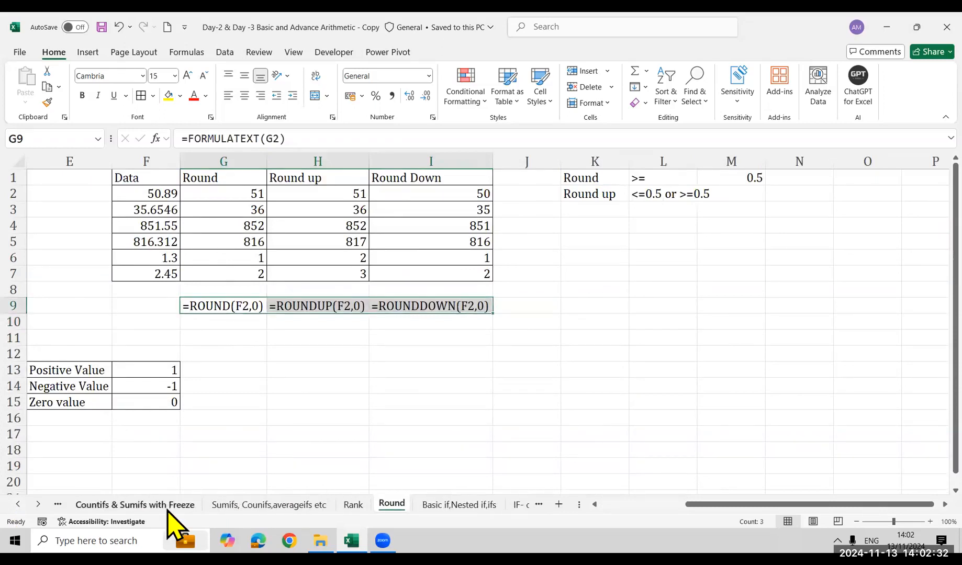
{"action": "left_click", "coordinate": [168, 507]}
{"action": "left_click", "coordinate": [18, 506]}
{"action": "left_click", "coordinate": [18, 505]}
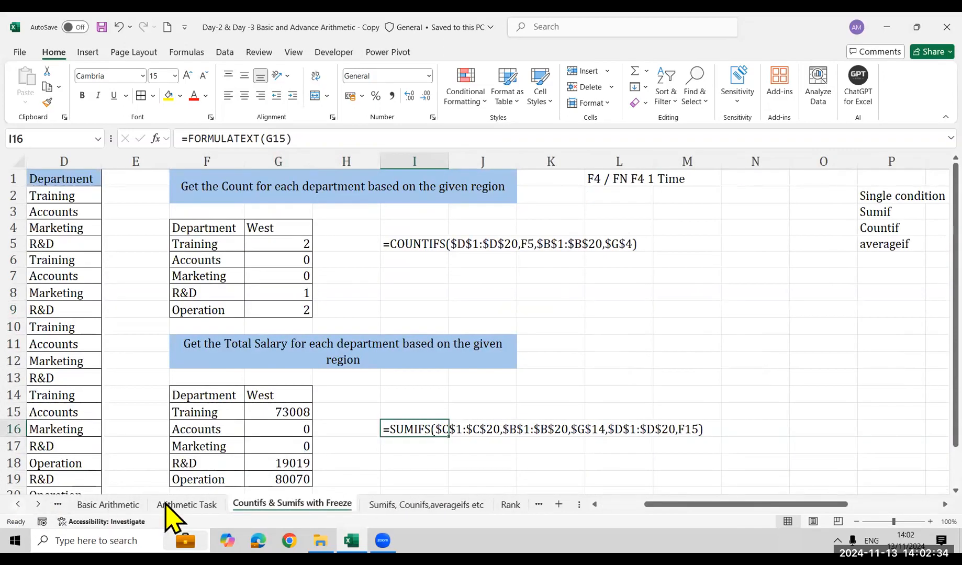
{"action": "left_click", "coordinate": [175, 506]}
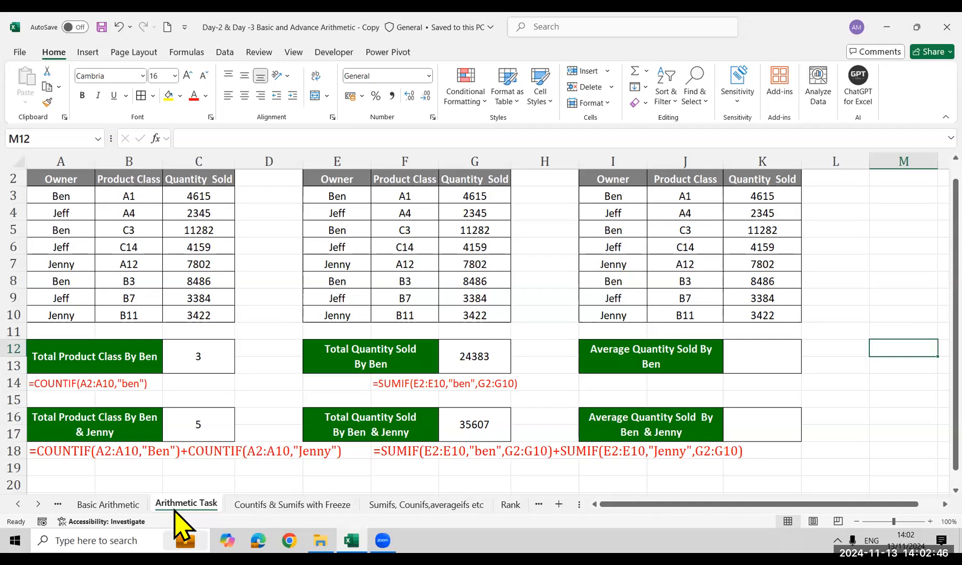
{"action": "left_click", "coordinate": [199, 196]}
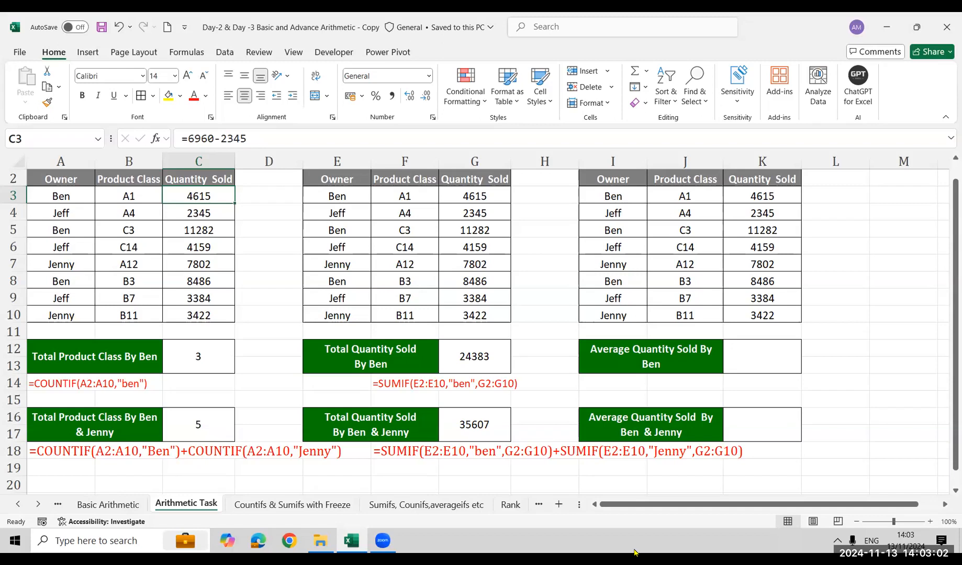
{"action": "left_click", "coordinate": [562, 394]}
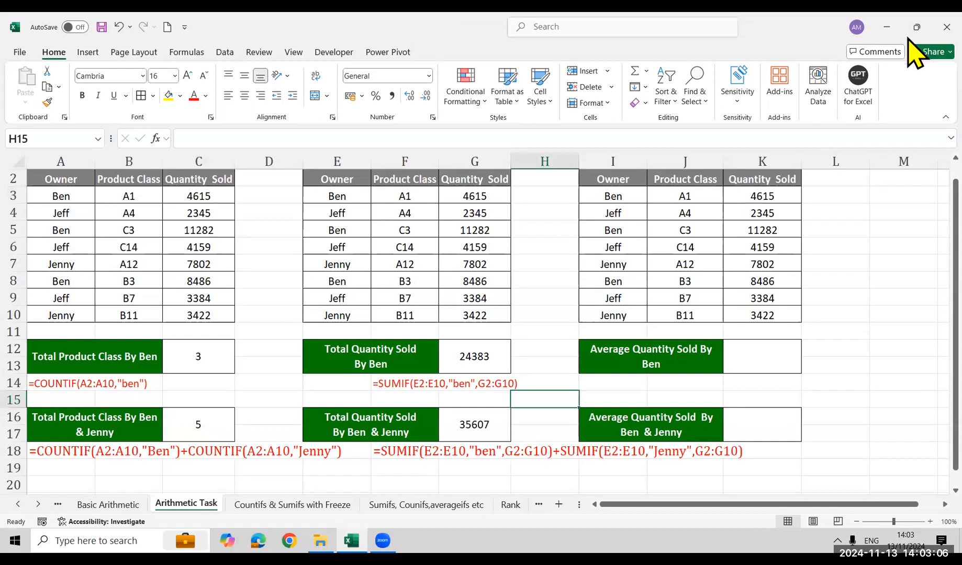
Close the workbook and the Excel MH 12 PM folder window to return to the desktop
{"action": "left_click", "coordinate": [946, 26]}
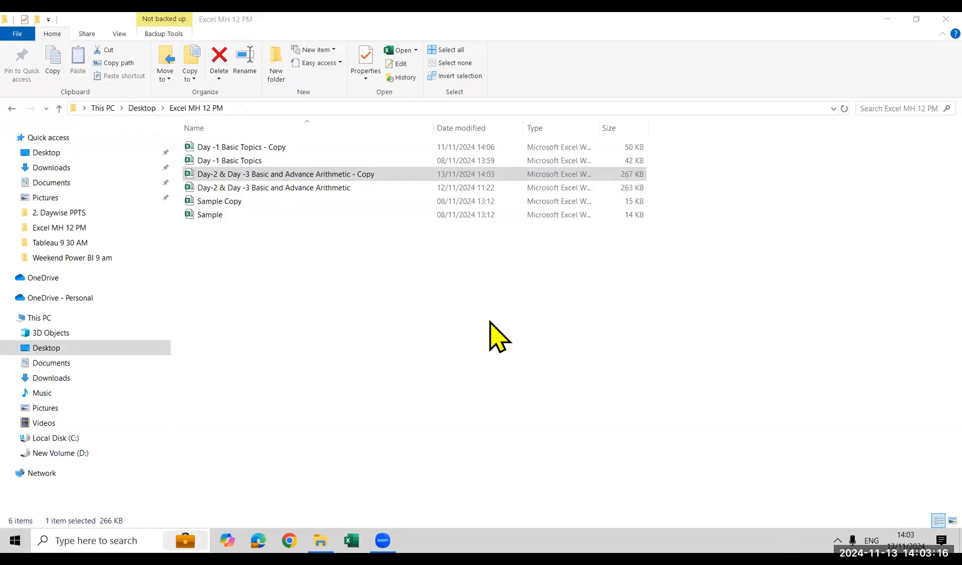
{"action": "left_click", "coordinate": [245, 174]}
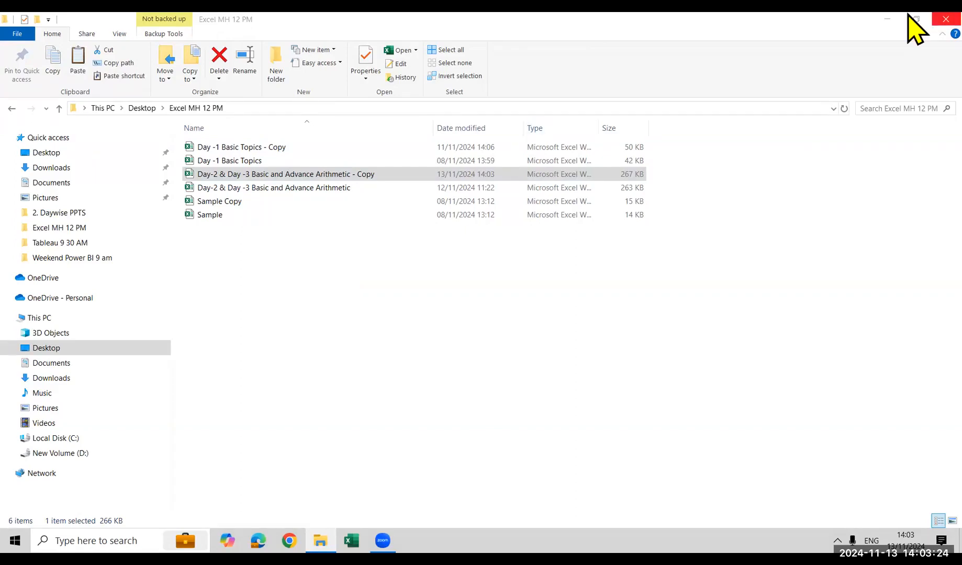
{"action": "left_click", "coordinate": [942, 20]}
{"action": "right_click", "coordinate": [643, 233]}
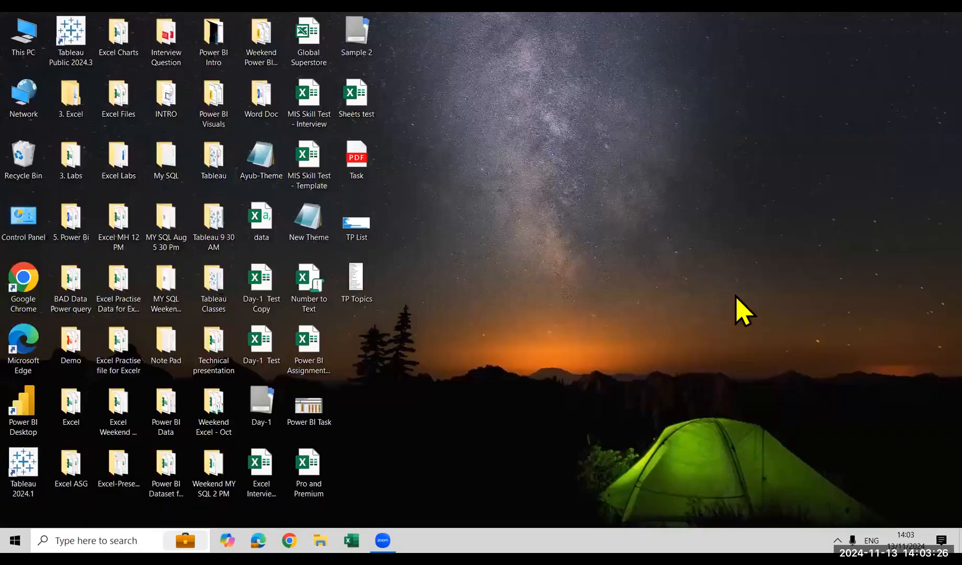
{"action": "left_click", "coordinate": [729, 274]}
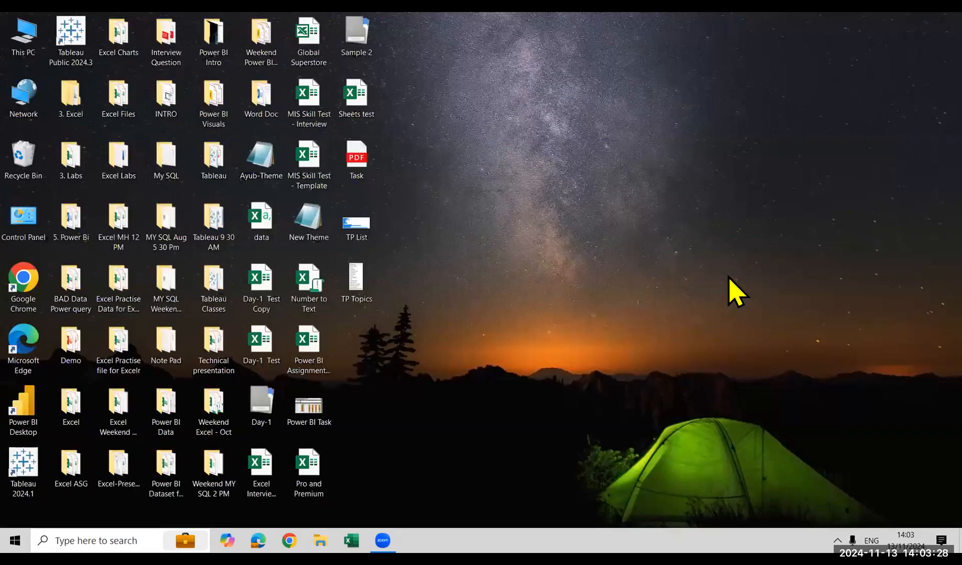